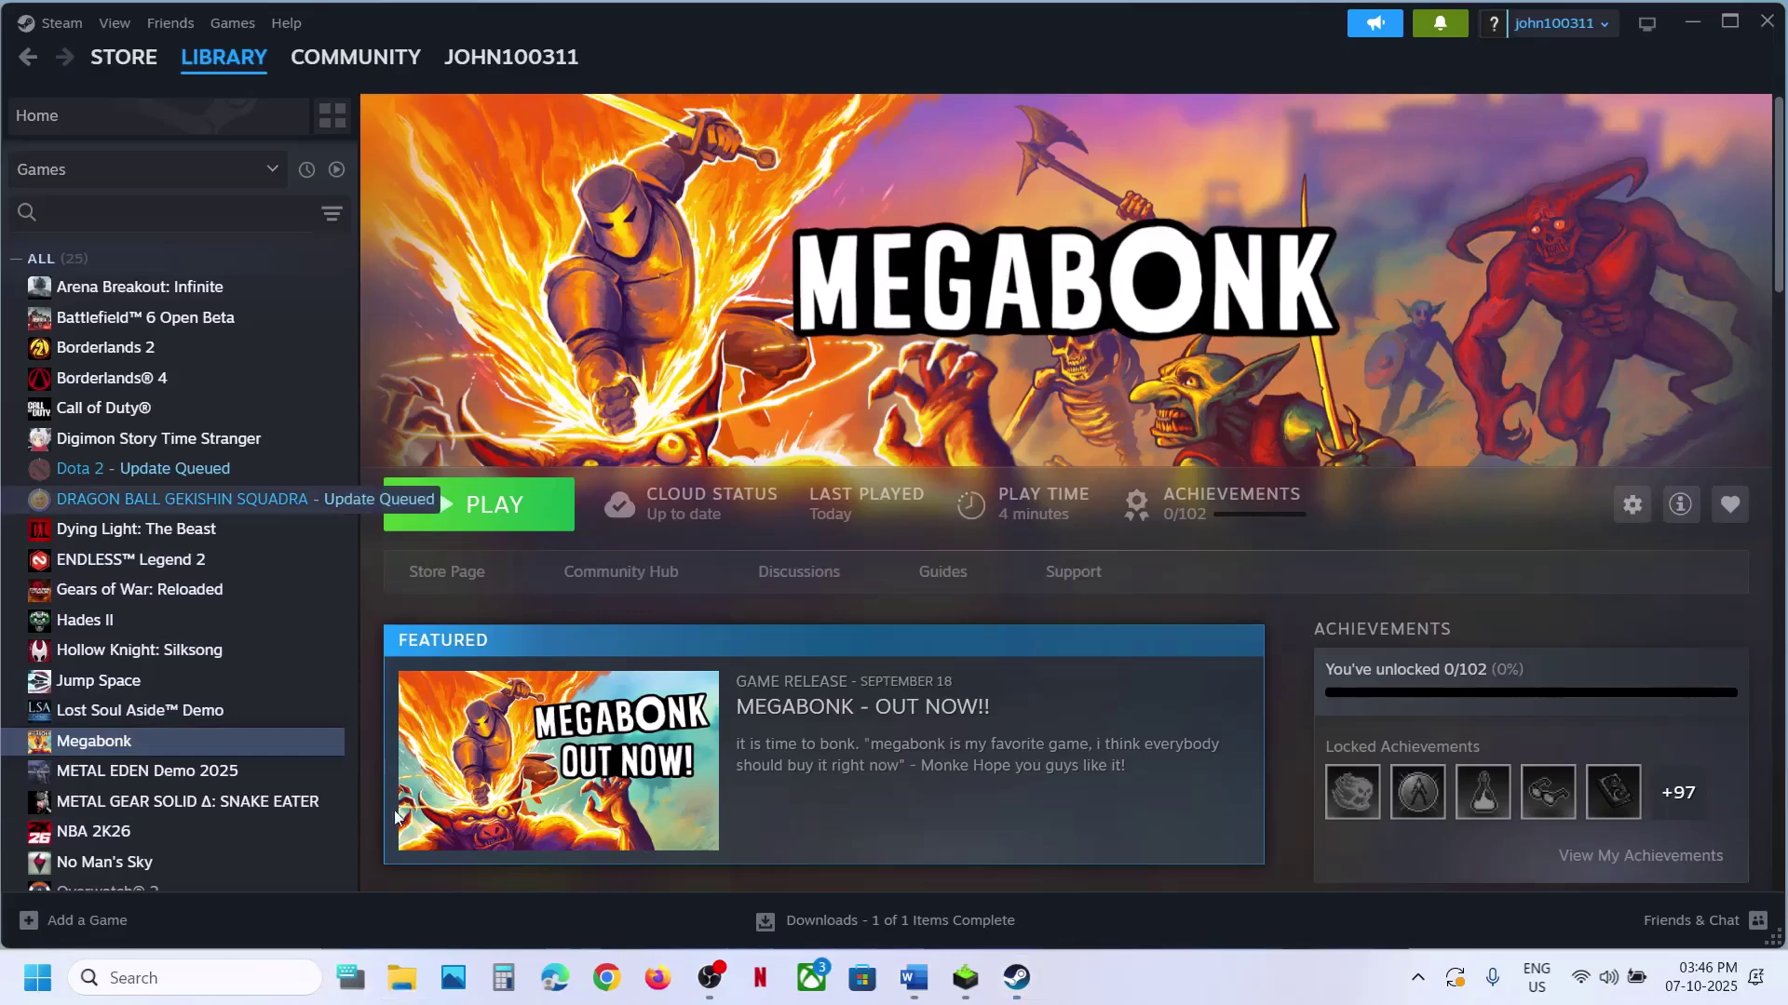
Browse to the current account's profile folder inside Users on Local Disk (C:)
click(89, 556)
double_click(405, 218)
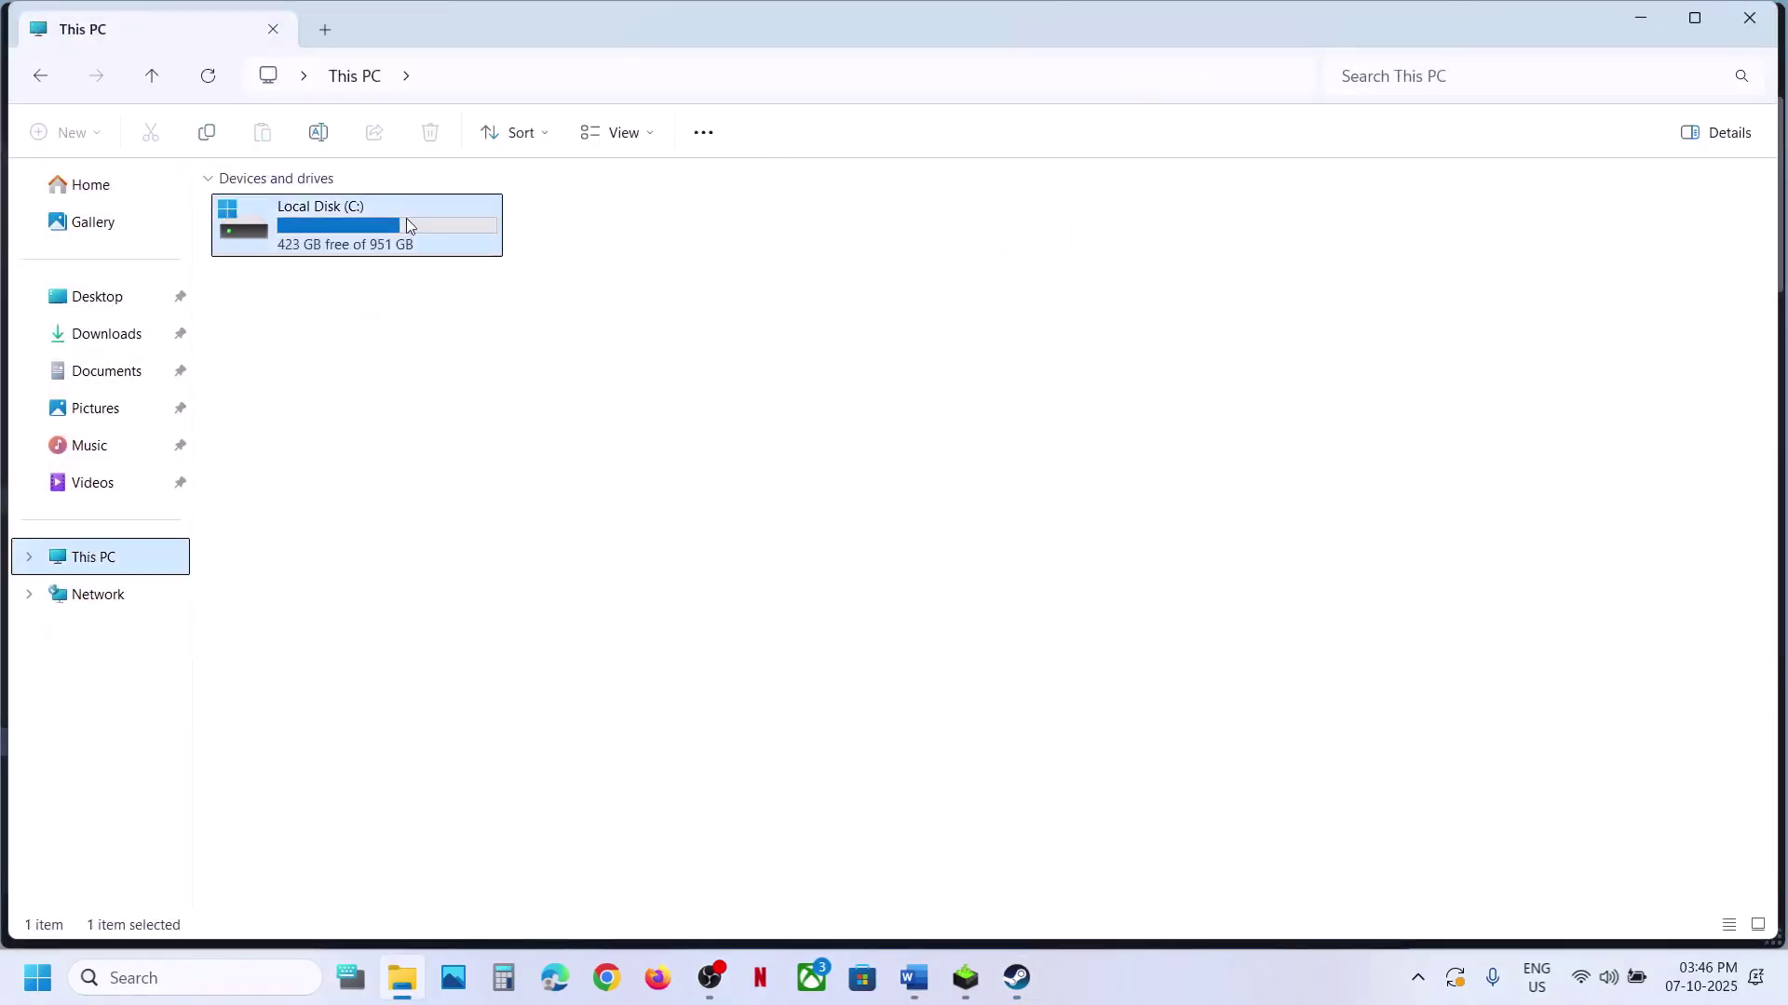
double_click(275, 706)
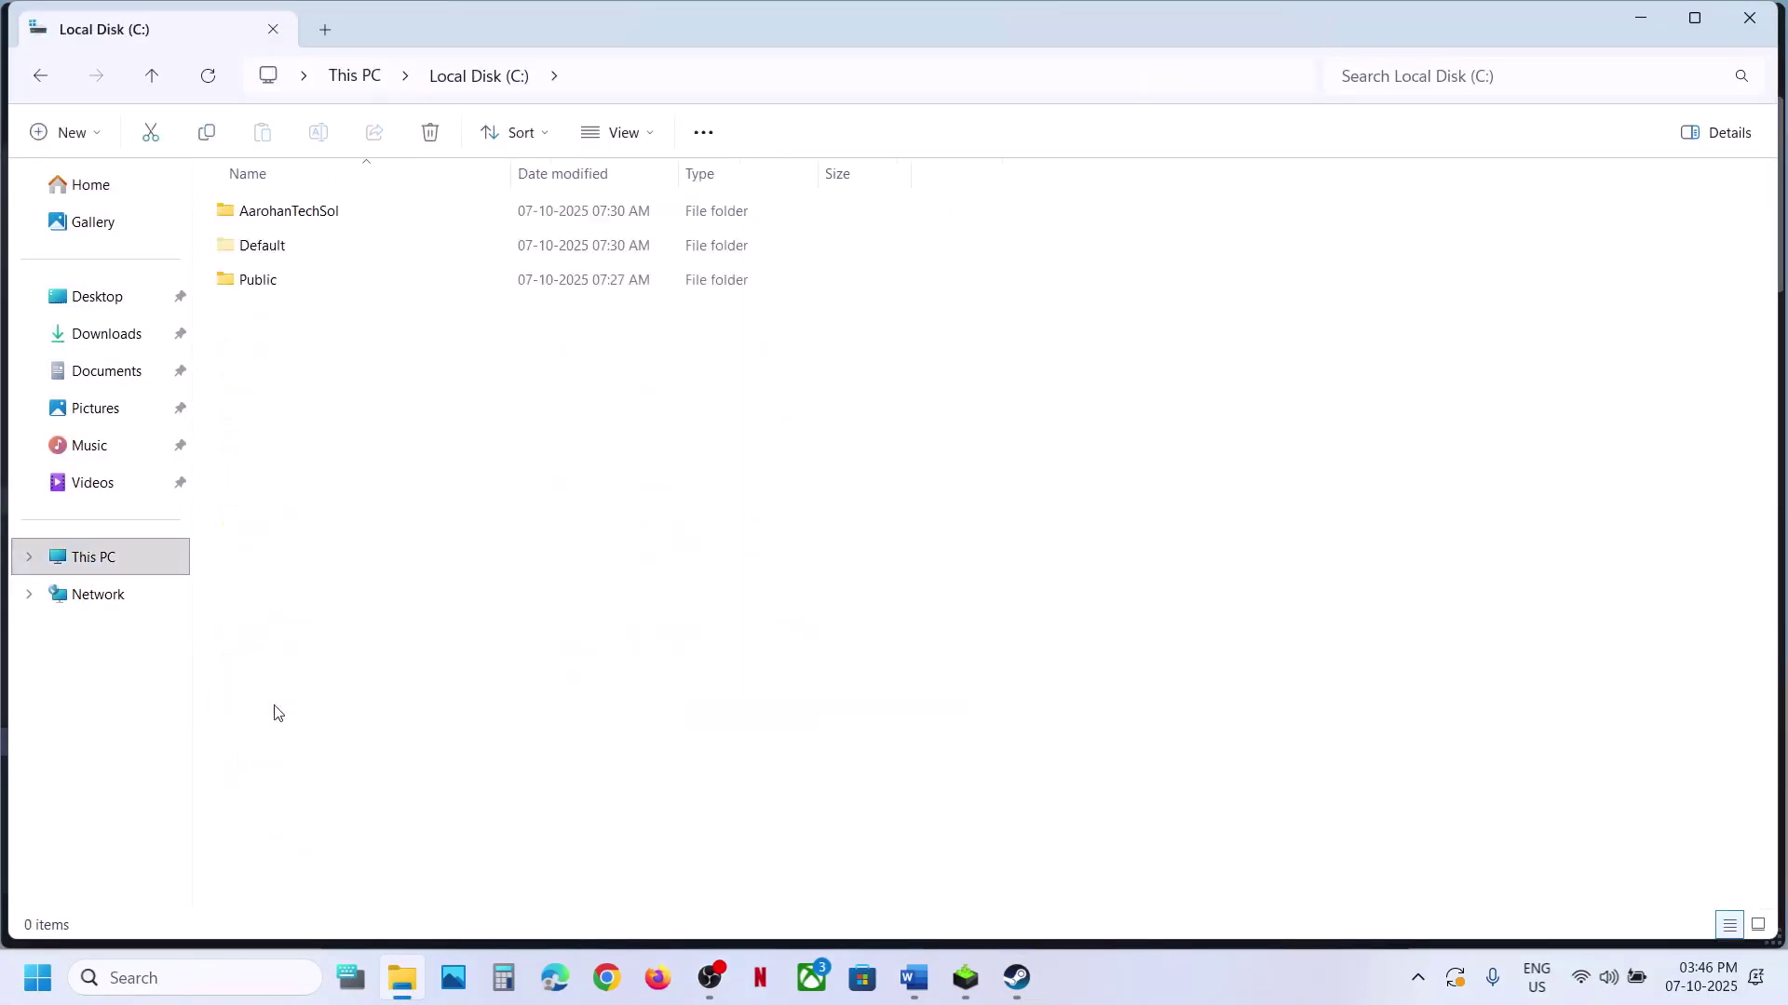
double_click(288, 210)
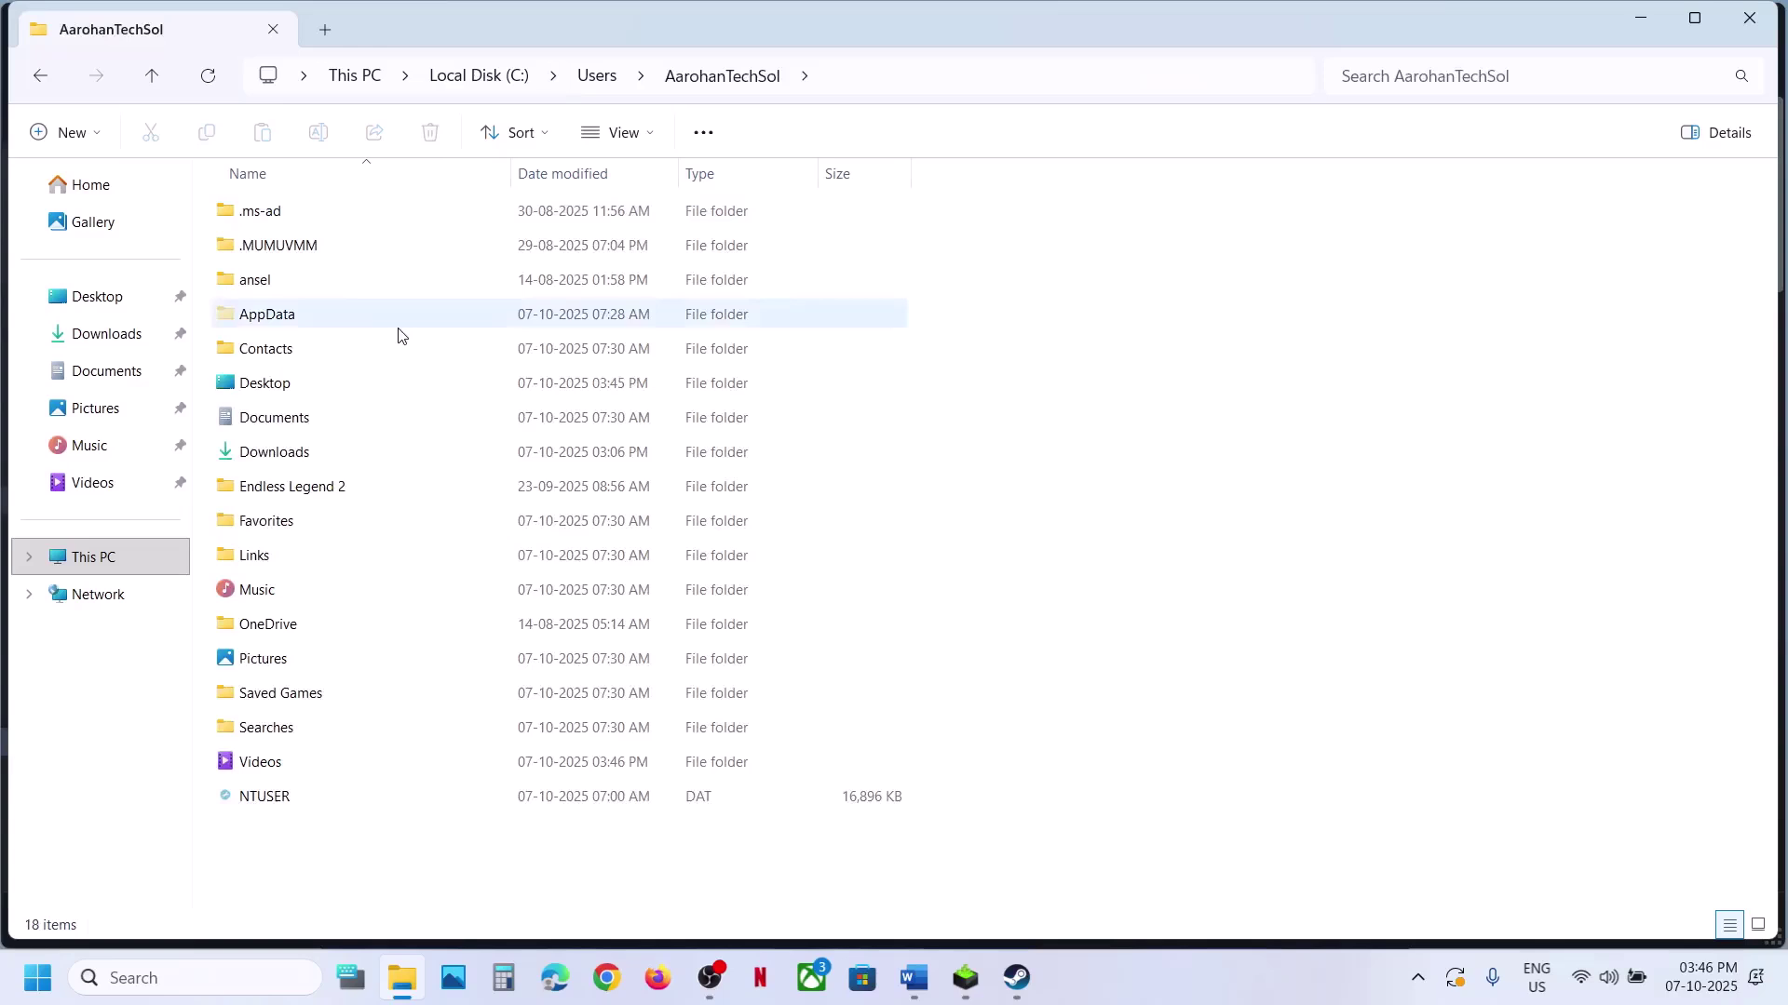
Check whether hidden items are set to show, so that the AppData folder can be found
click(270, 315)
click(658, 132)
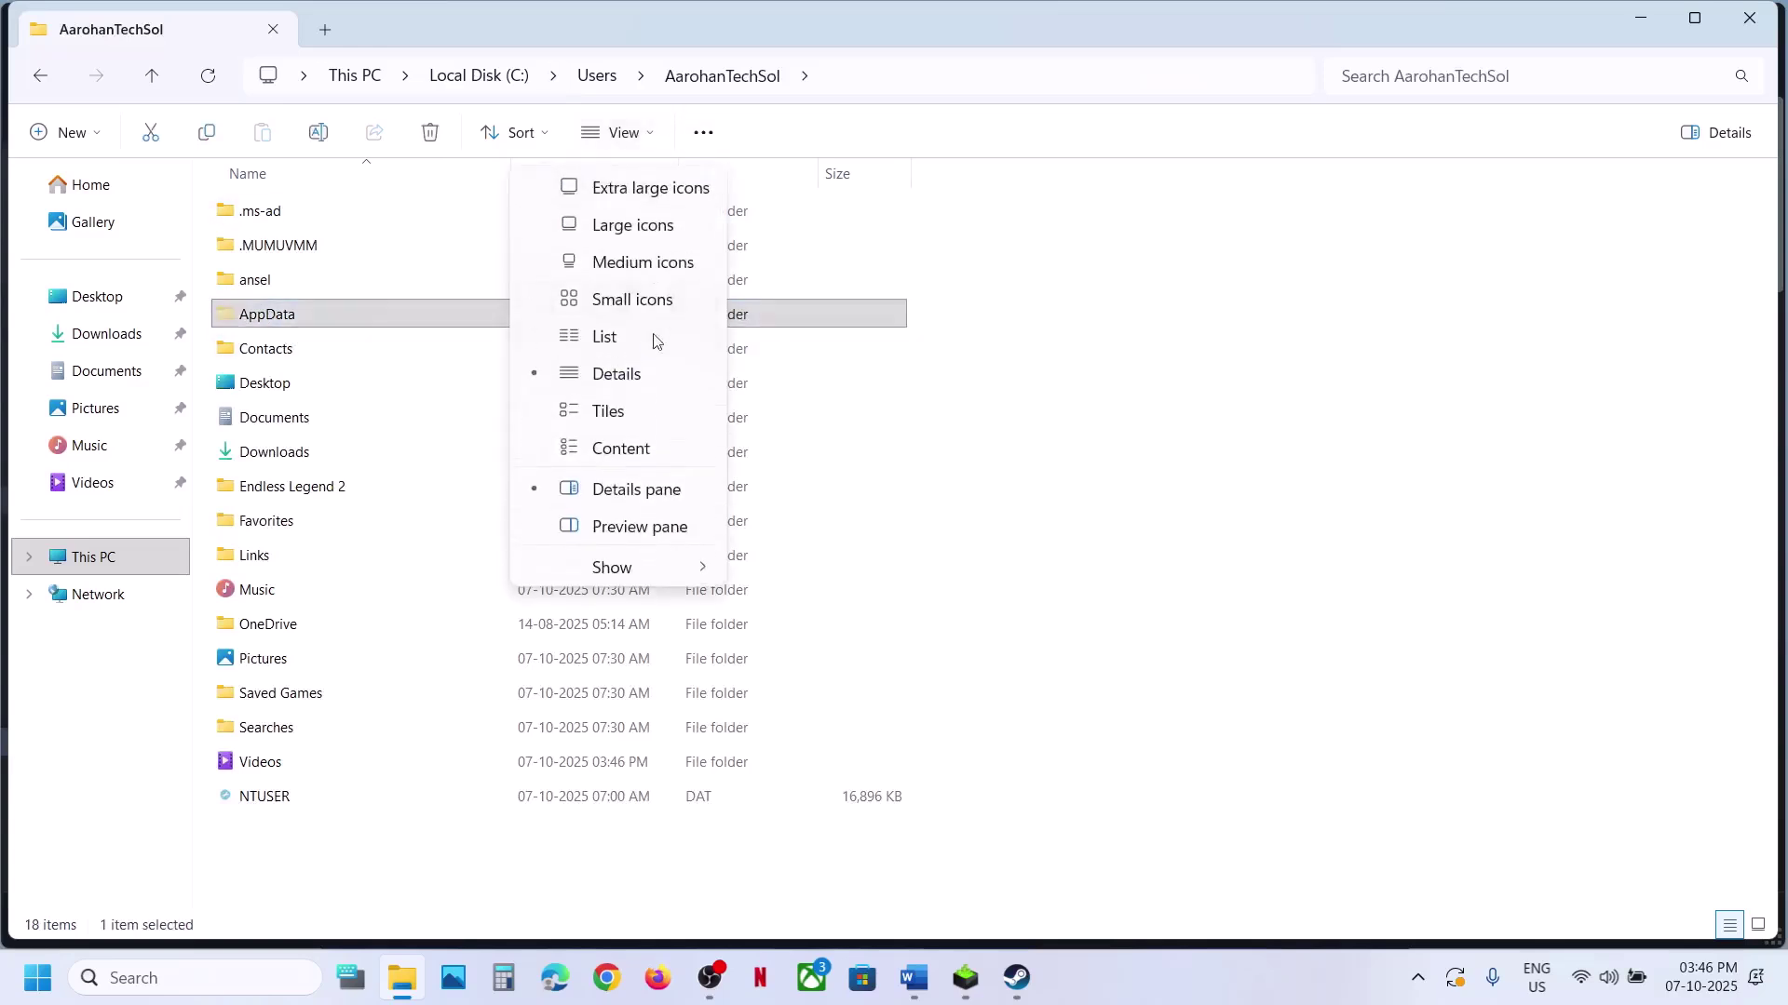
mouse_move(683, 567)
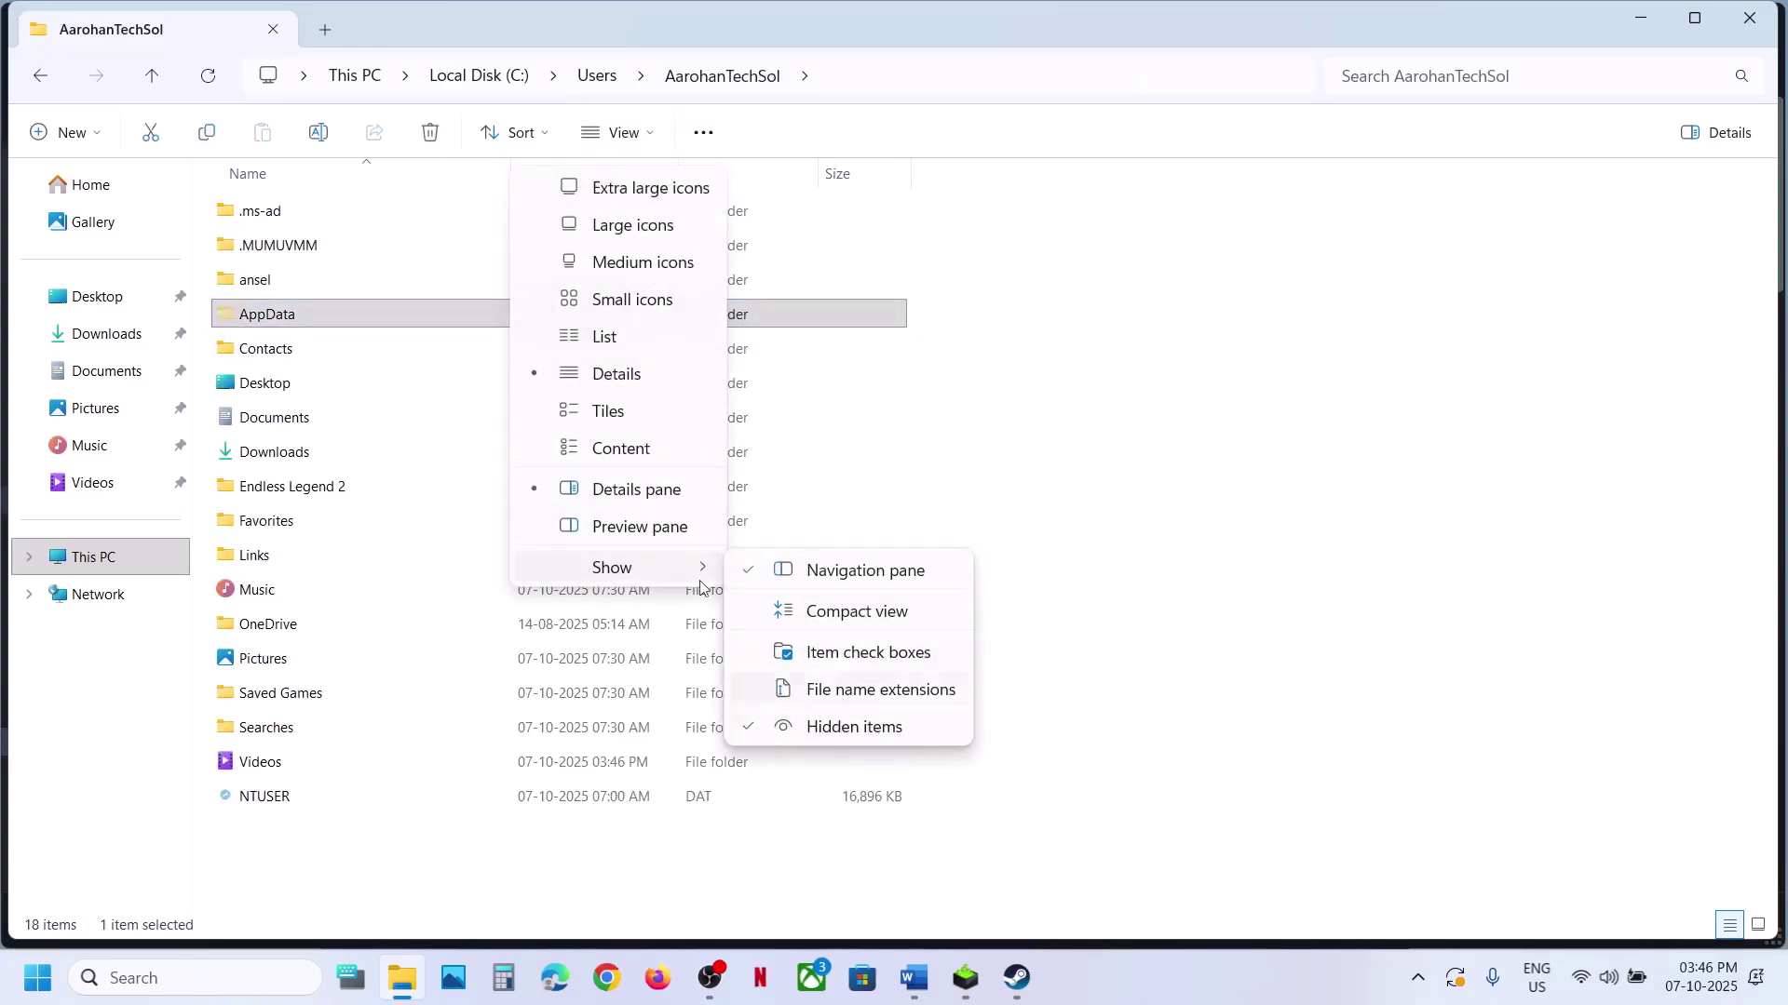
Browse from AppData through LocalLow, Ved, Megabonk and Saves into the LocalDir folder
double_click(320, 317)
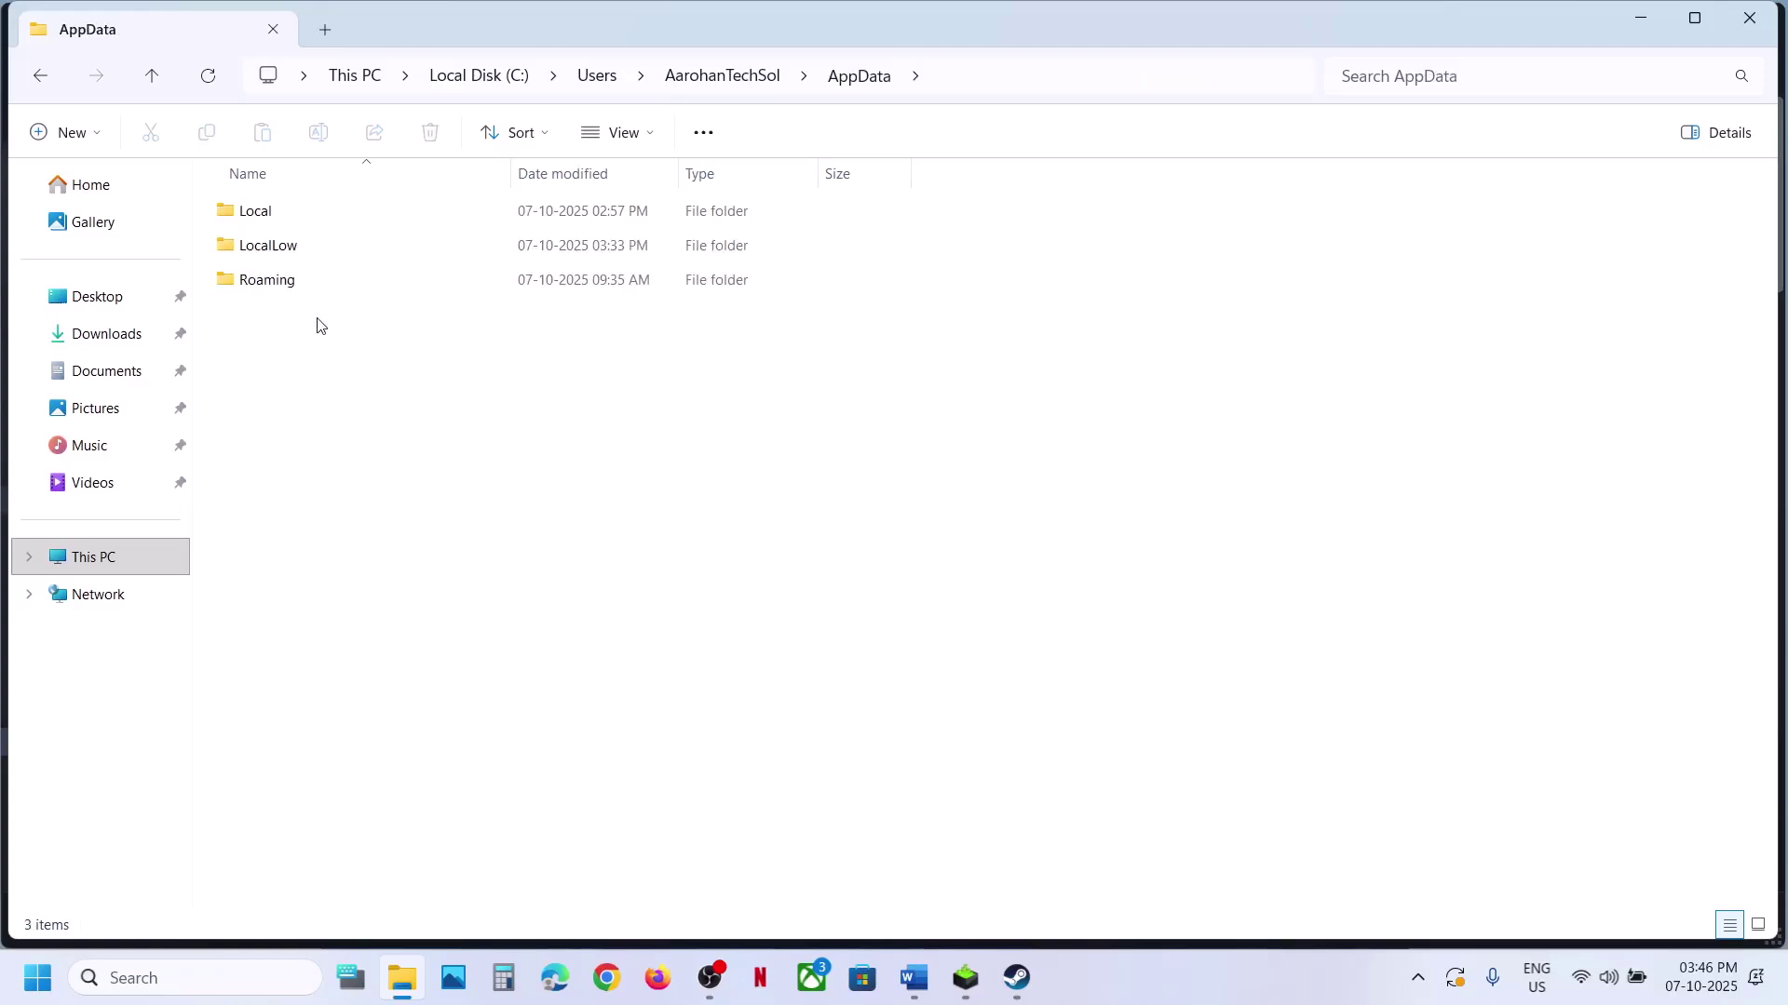
double_click(295, 244)
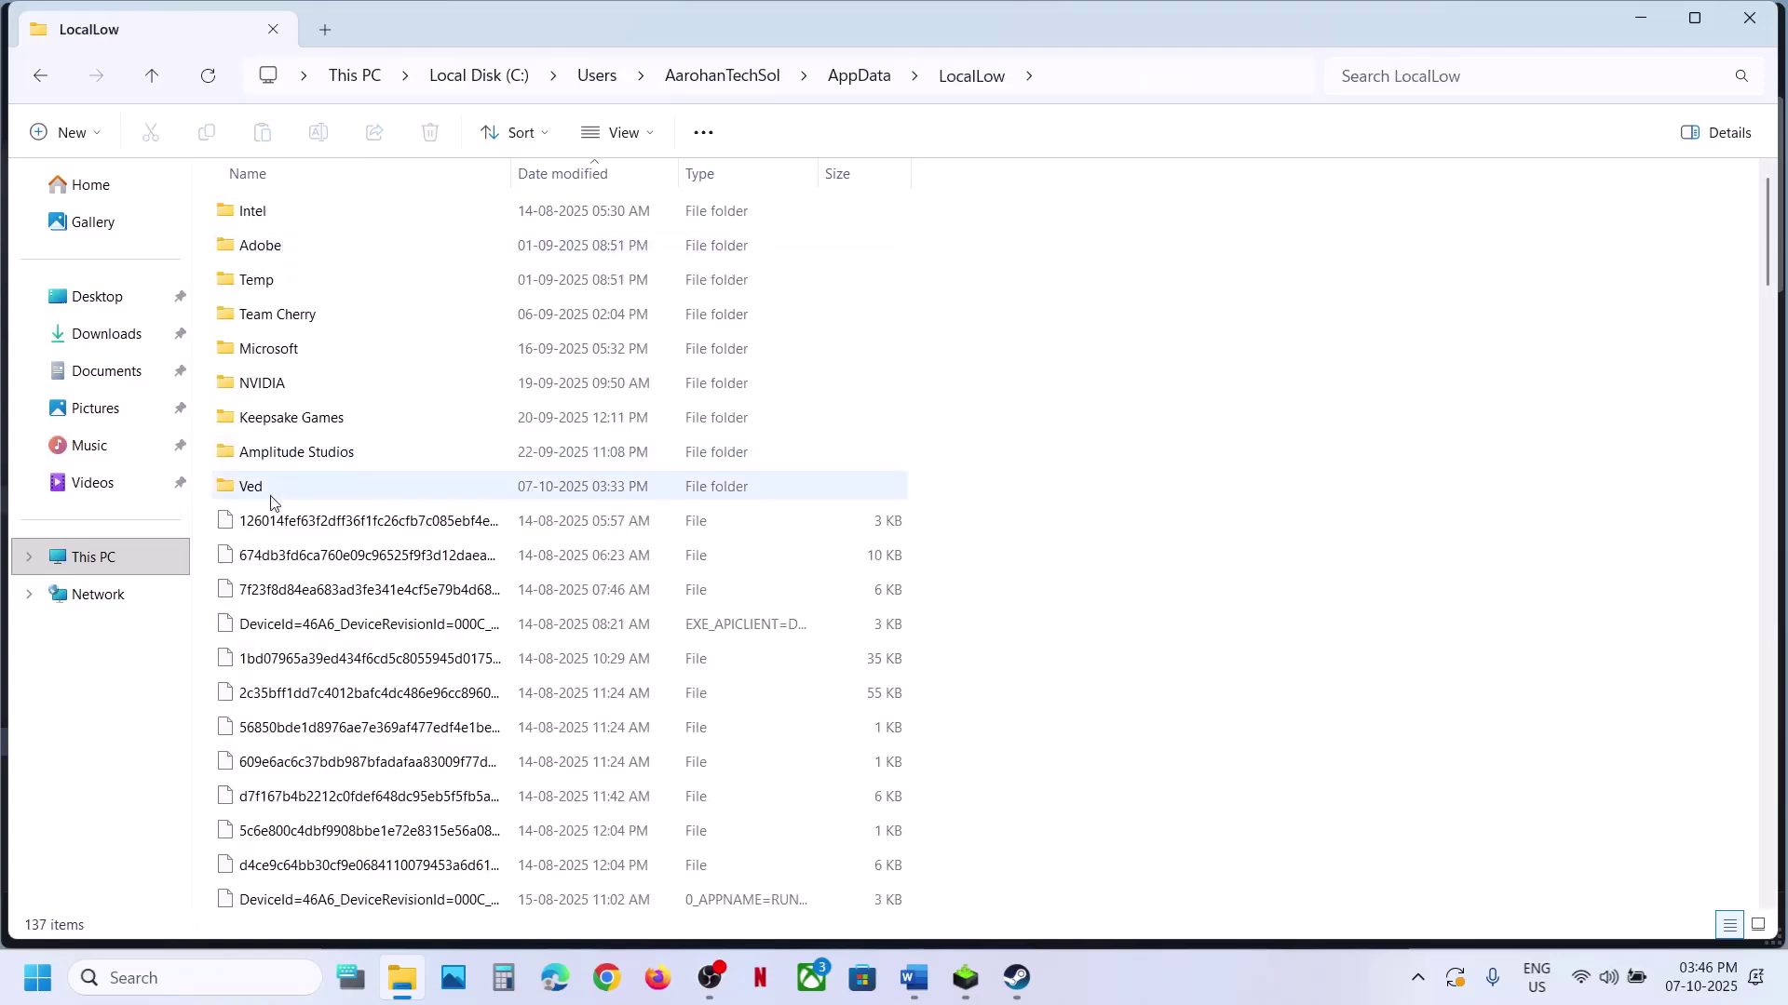
double_click(272, 488)
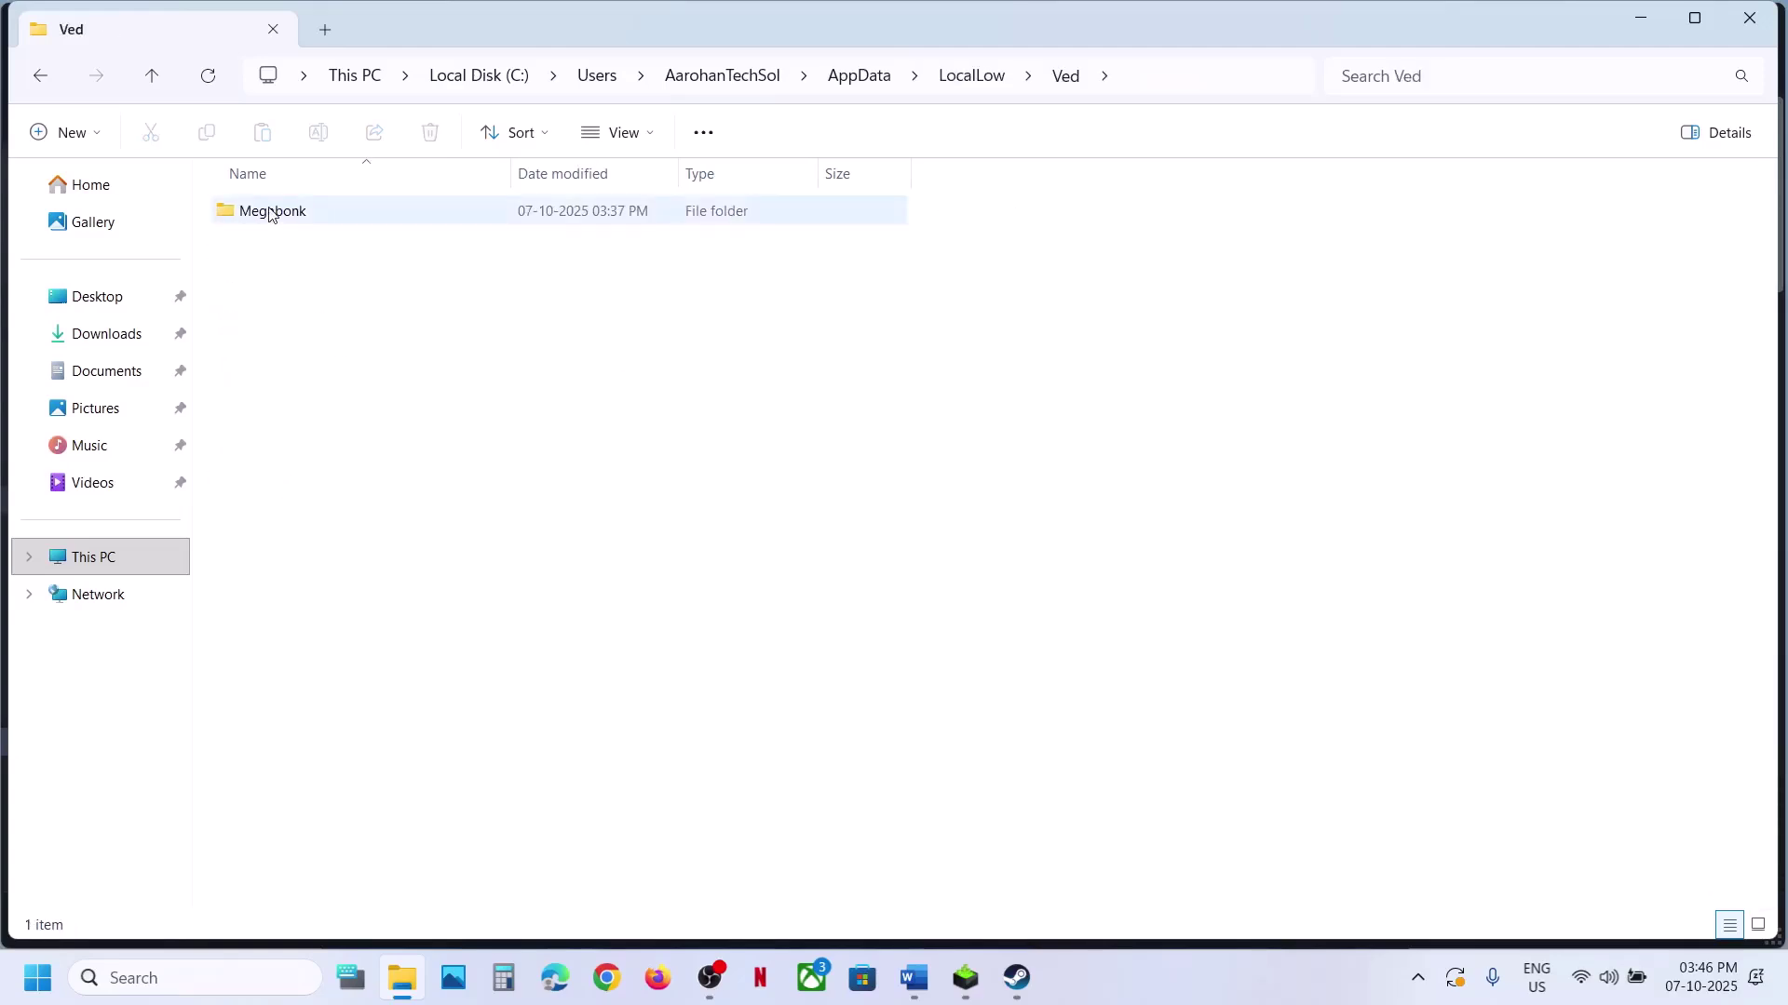
double_click(269, 212)
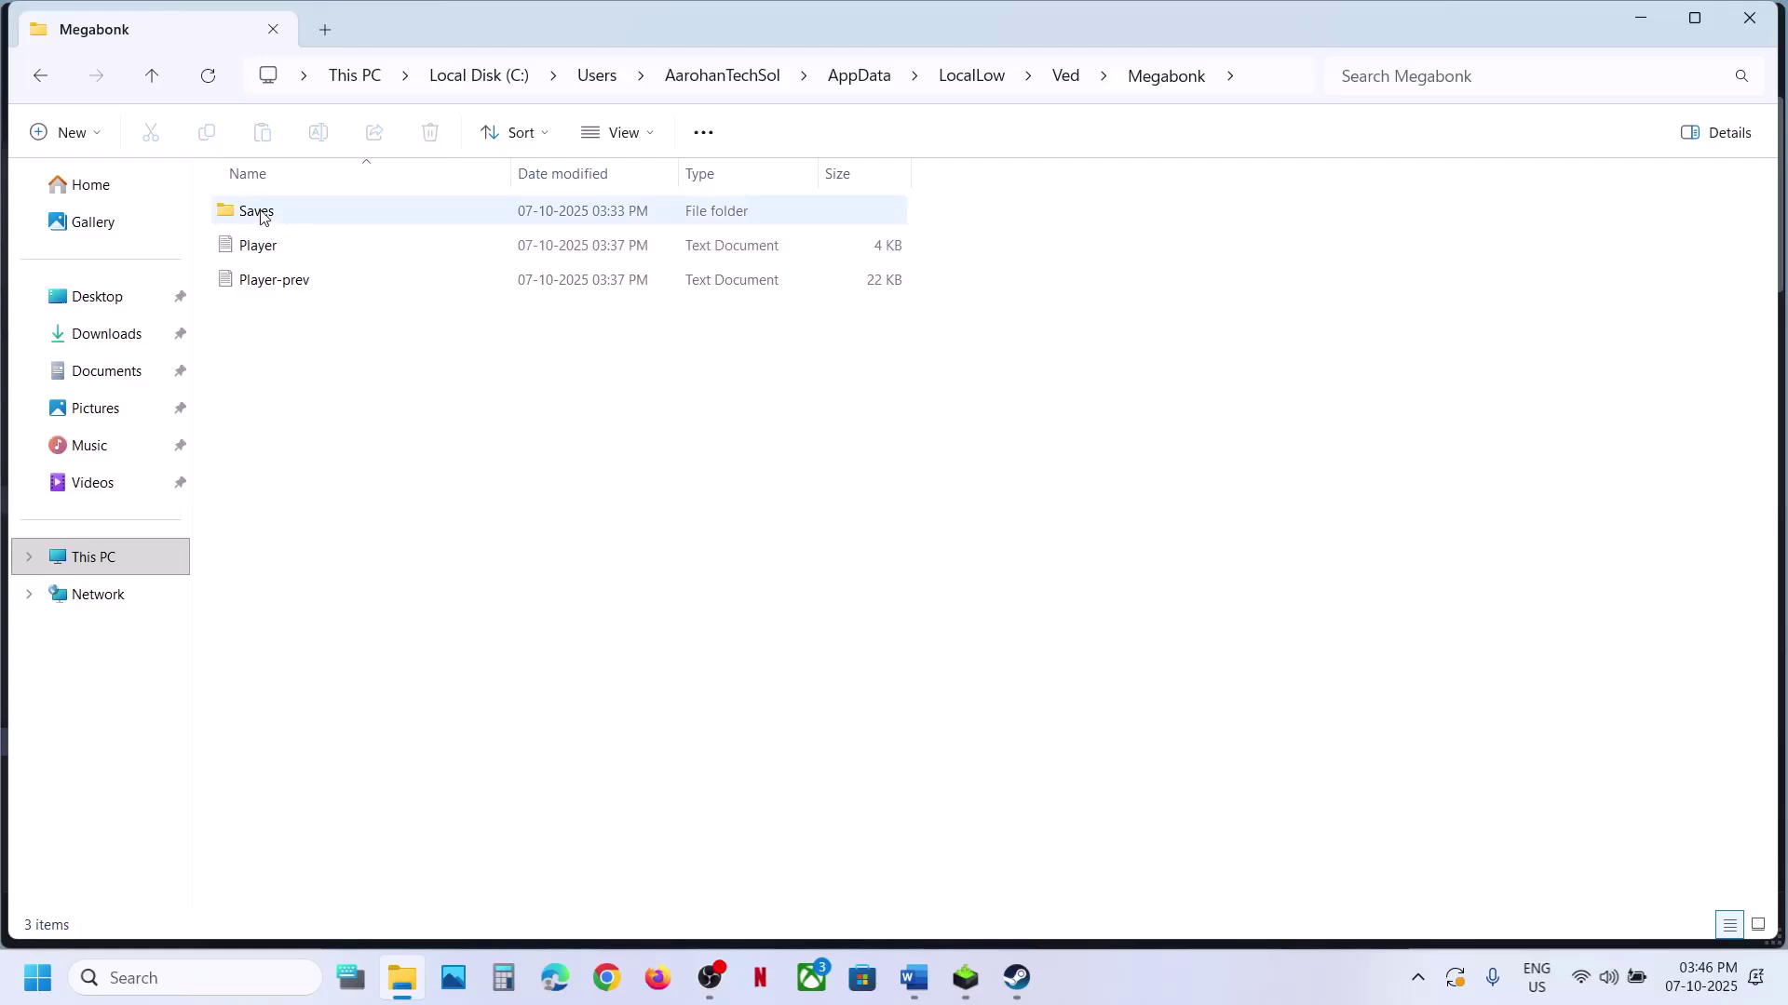
double_click(261, 215)
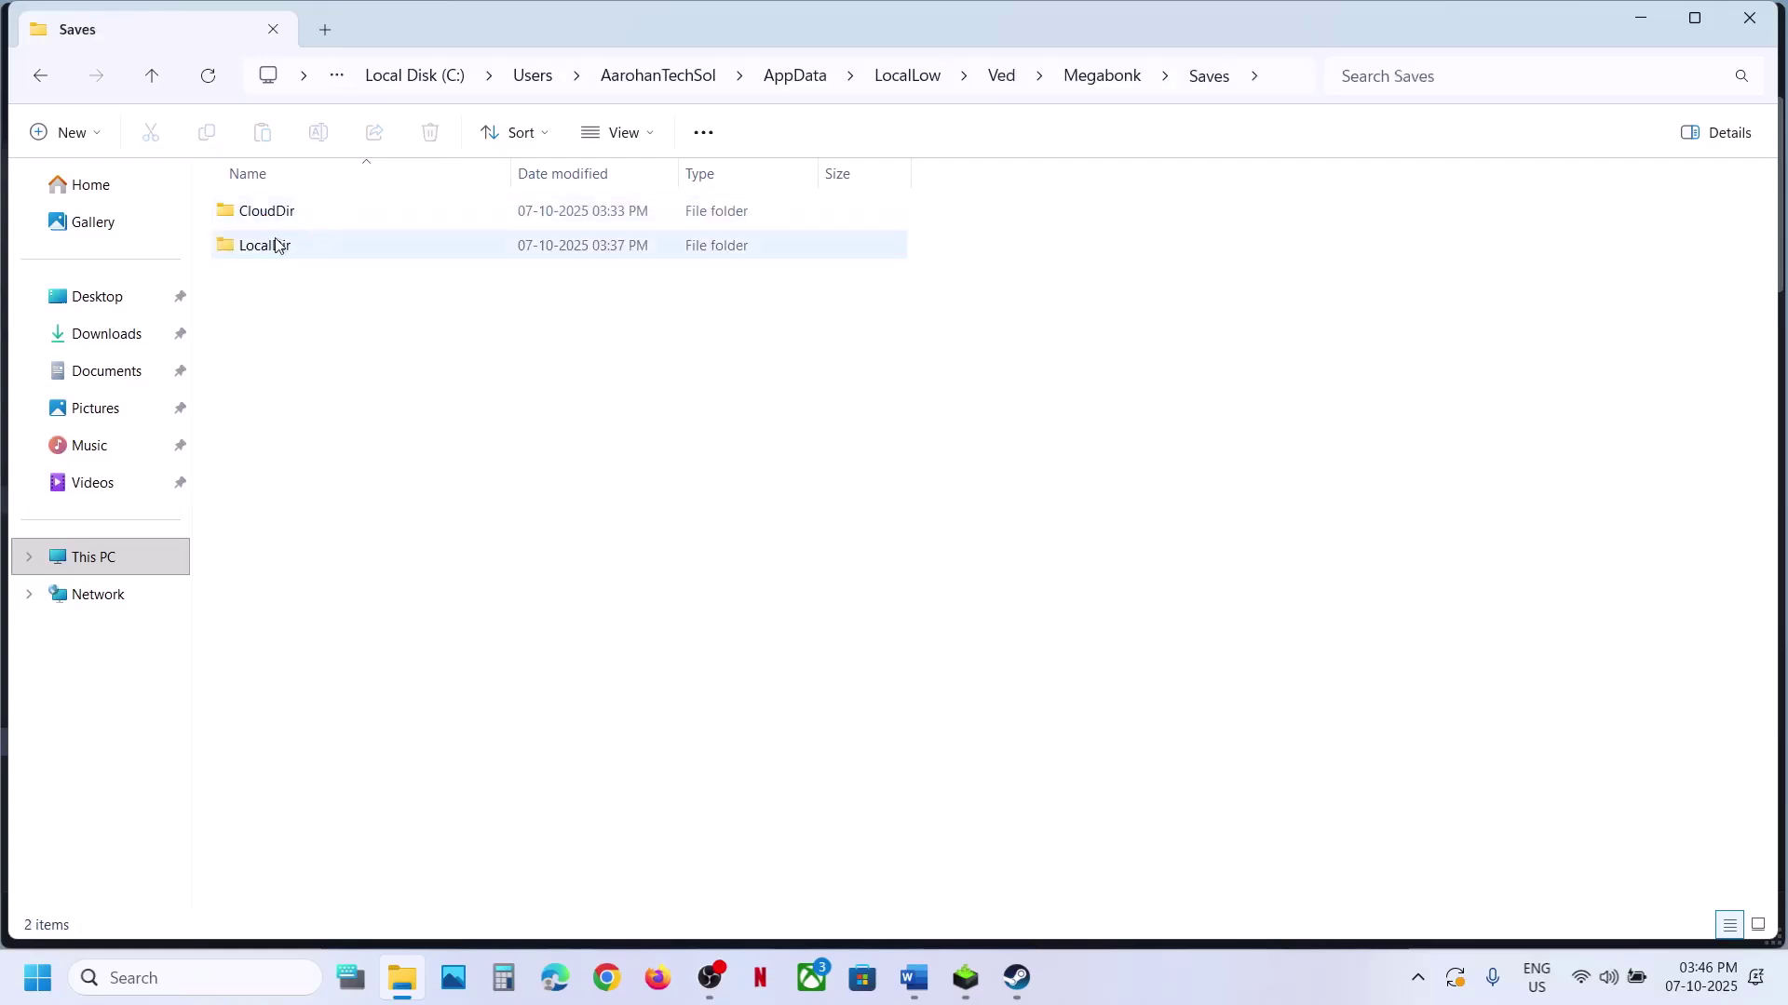
double_click(275, 244)
Rename the config.json file in LocalDir to config.json.old
click(288, 213)
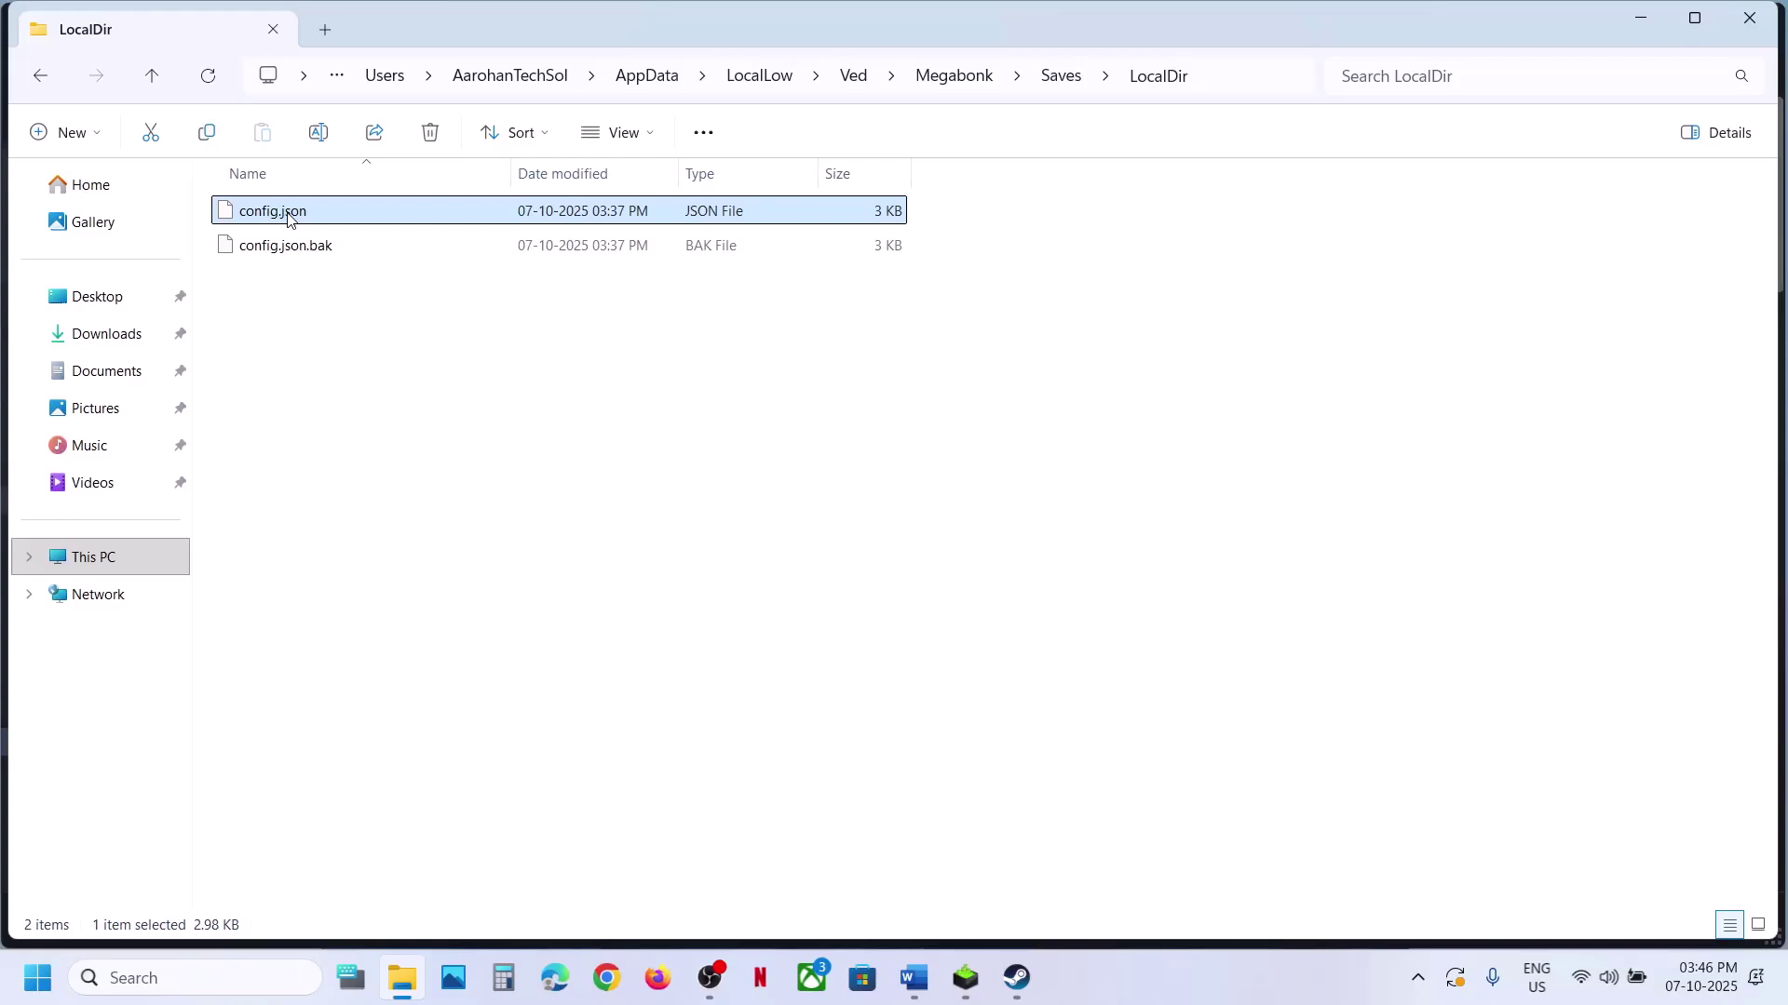
right_click(288, 218)
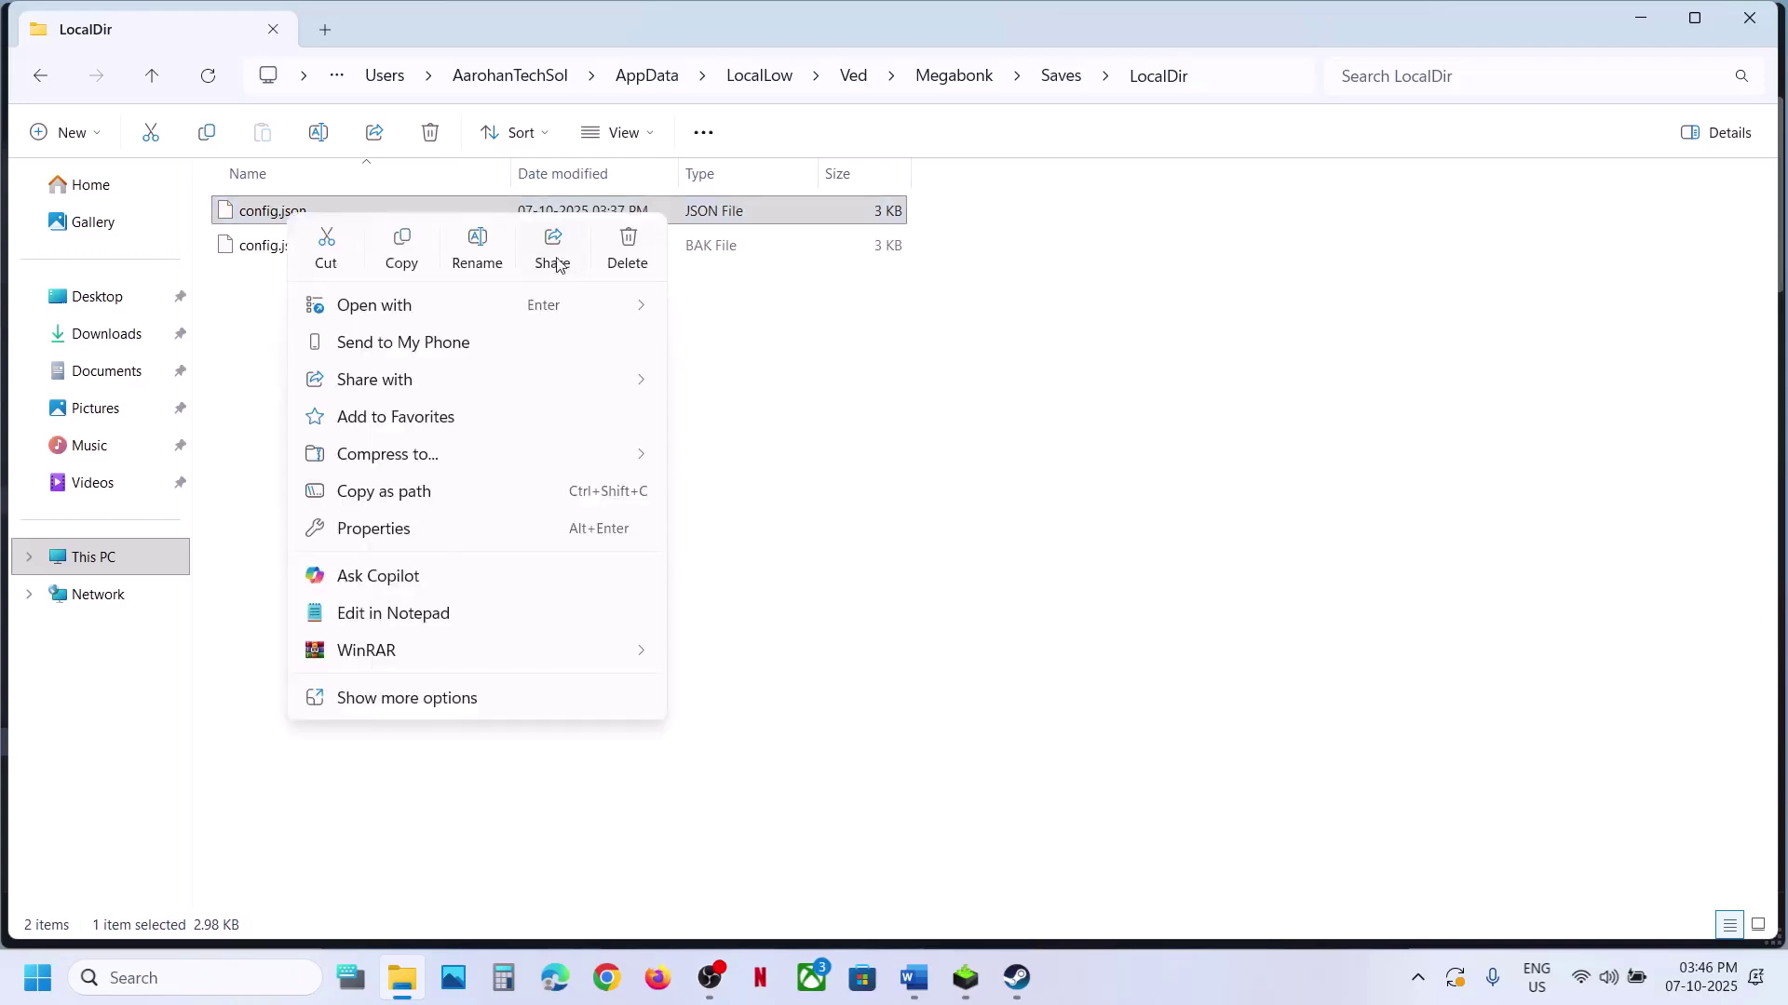
click(477, 249)
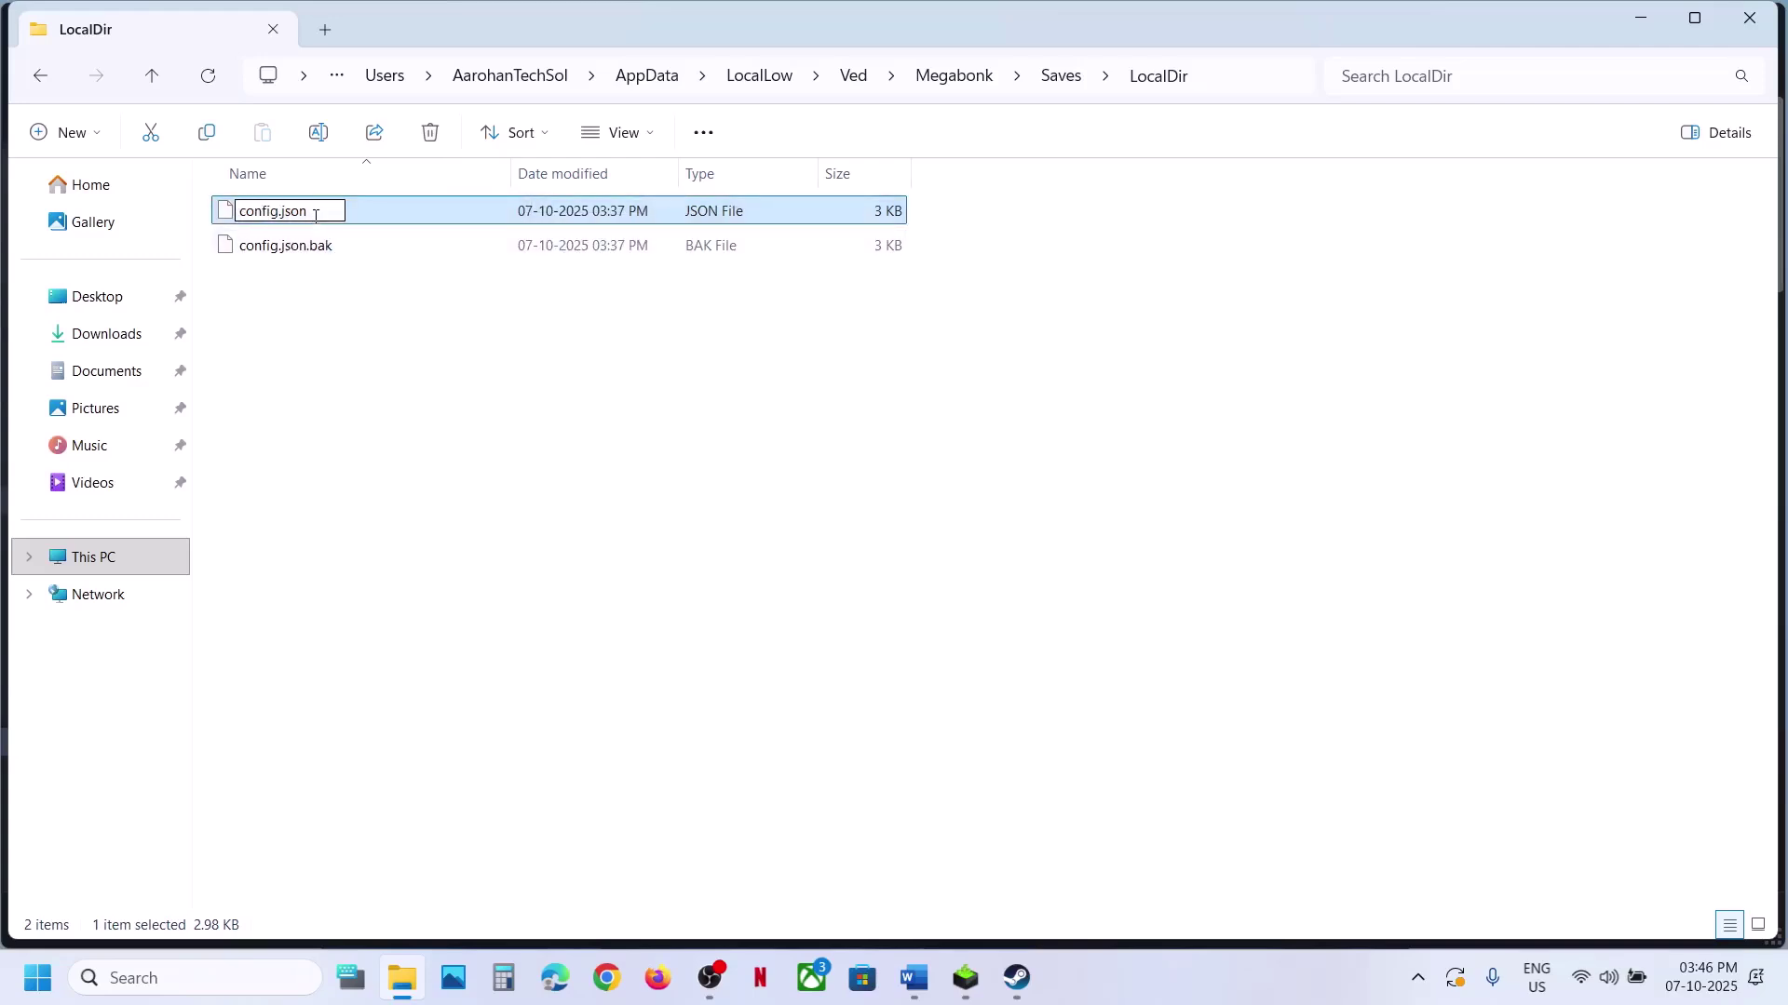
text(.old)
key(Return)
click(983, 508)
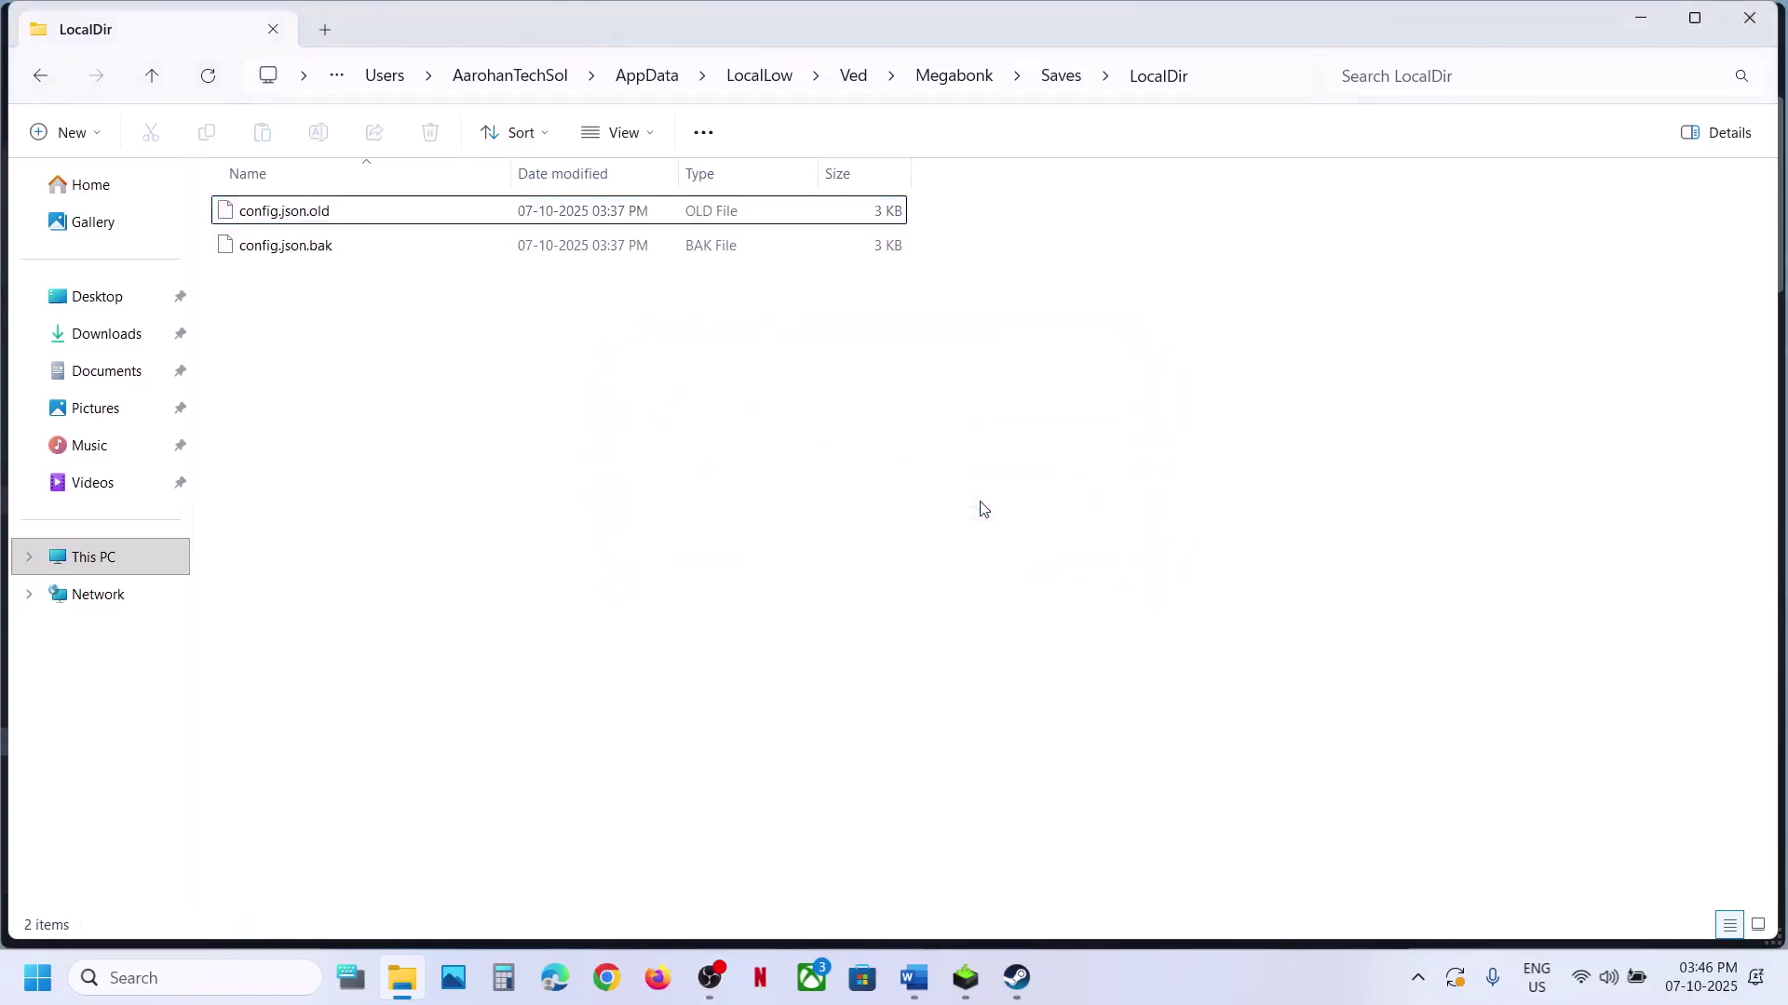
Switch to the Word document and review Step 2 on renaming and backing up the save game files
click(913, 983)
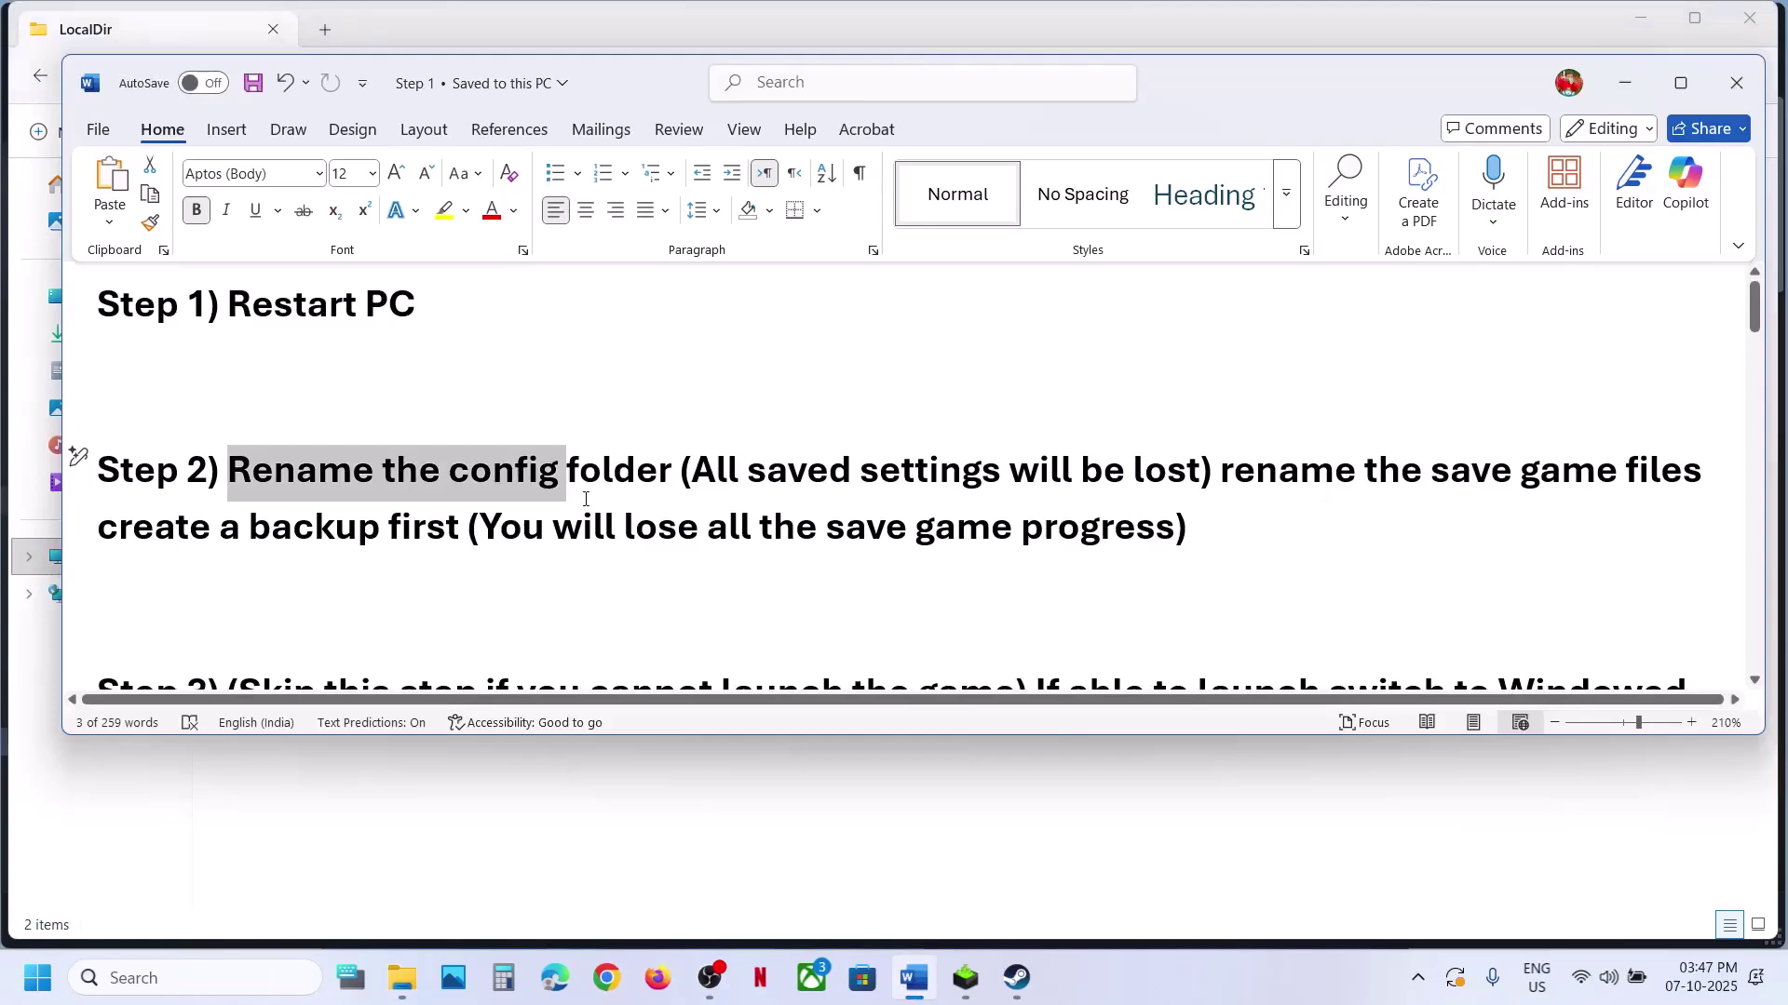
drag(1272, 466, 1138, 536)
click(444, 535)
click(959, 538)
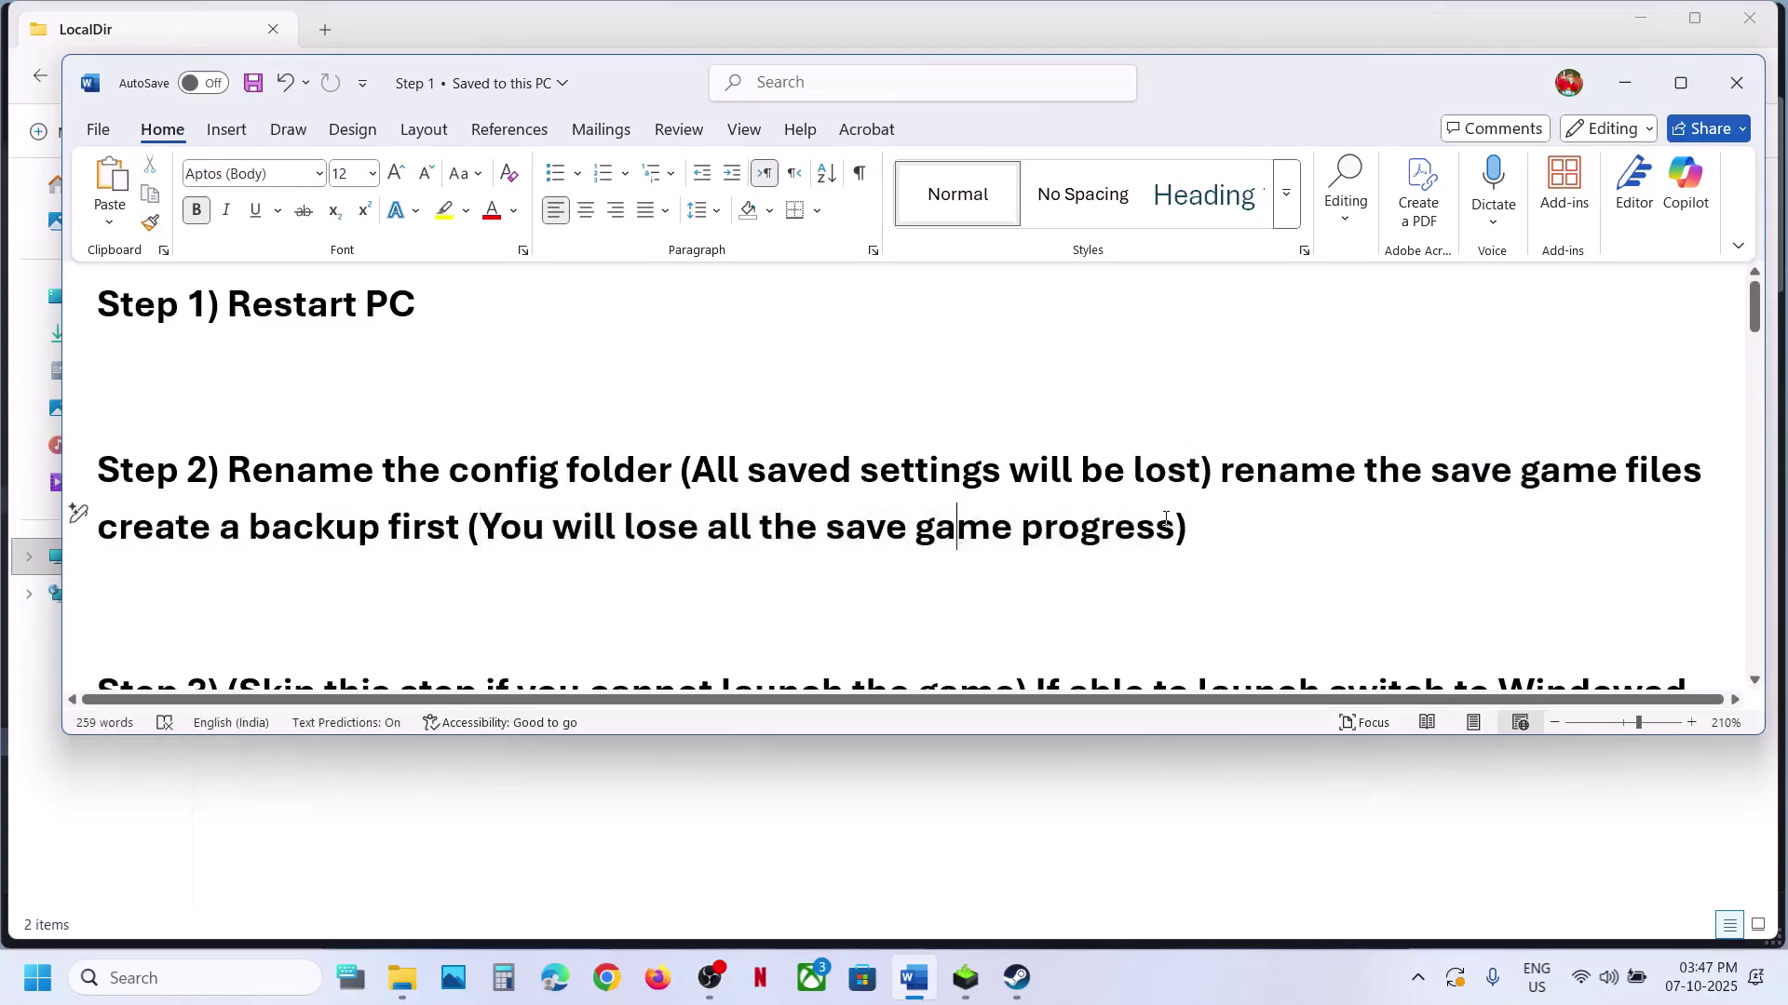
click(1625, 83)
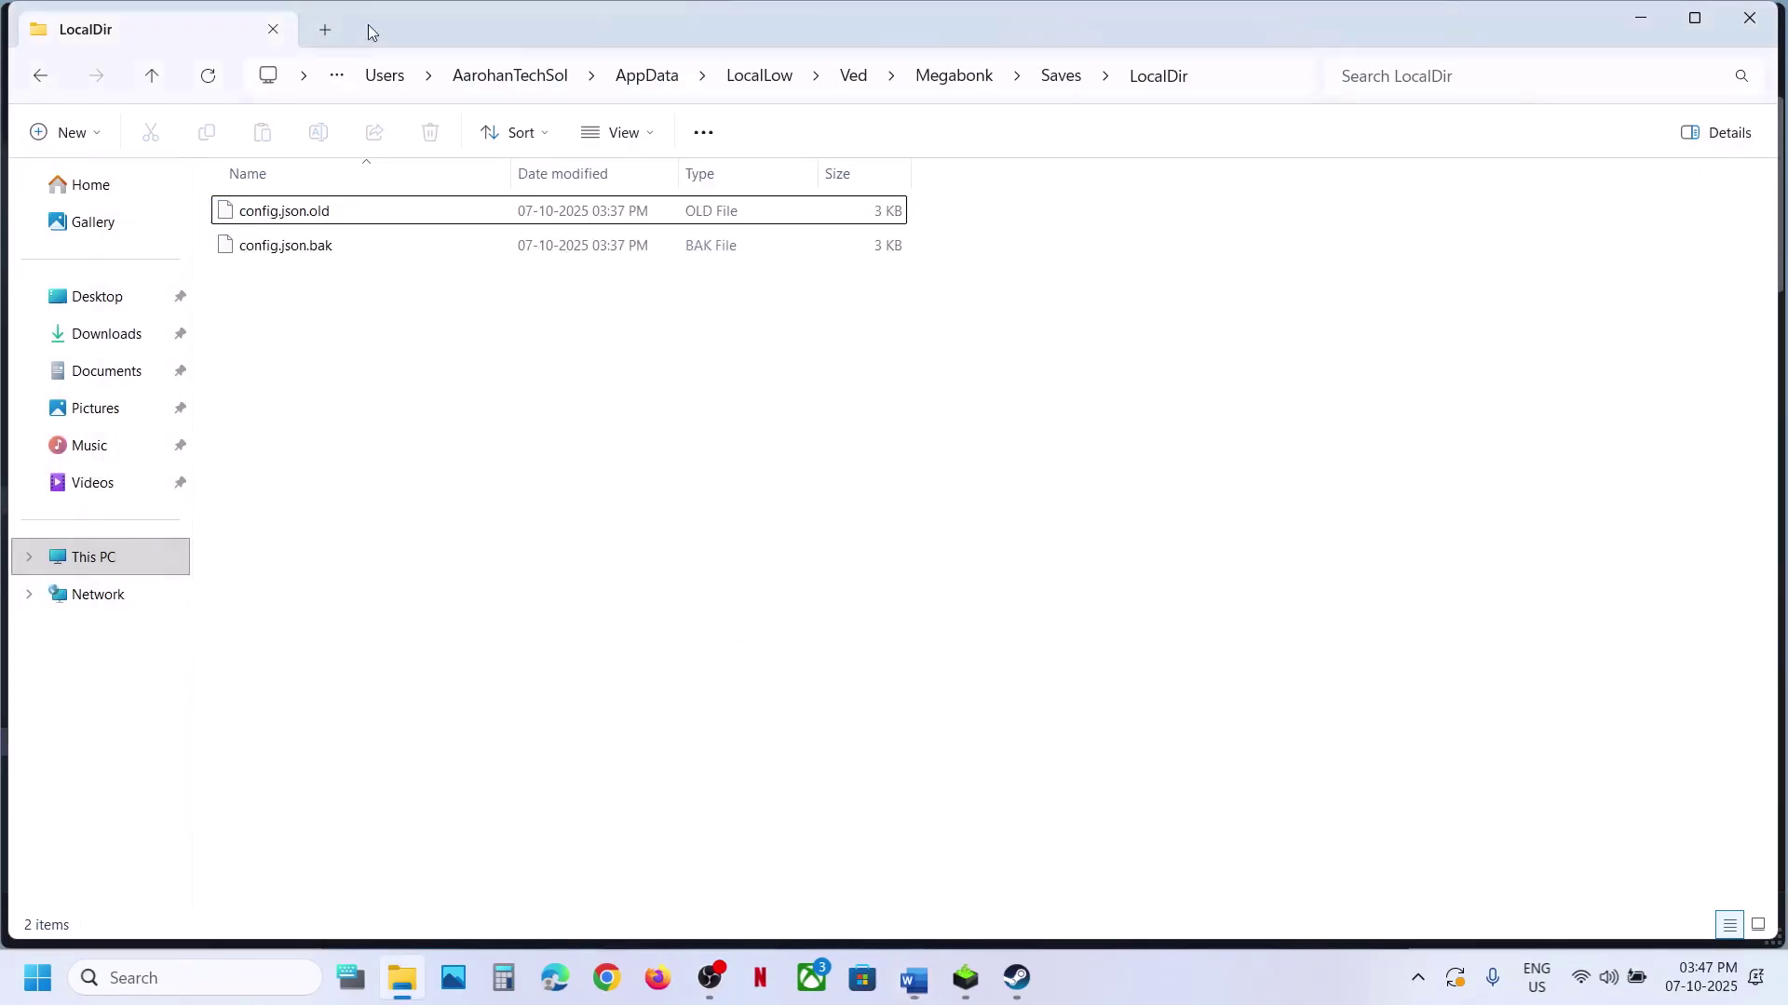
Go back up to the Ved folder in LocalLow and display its full path
click(142, 85)
click(149, 82)
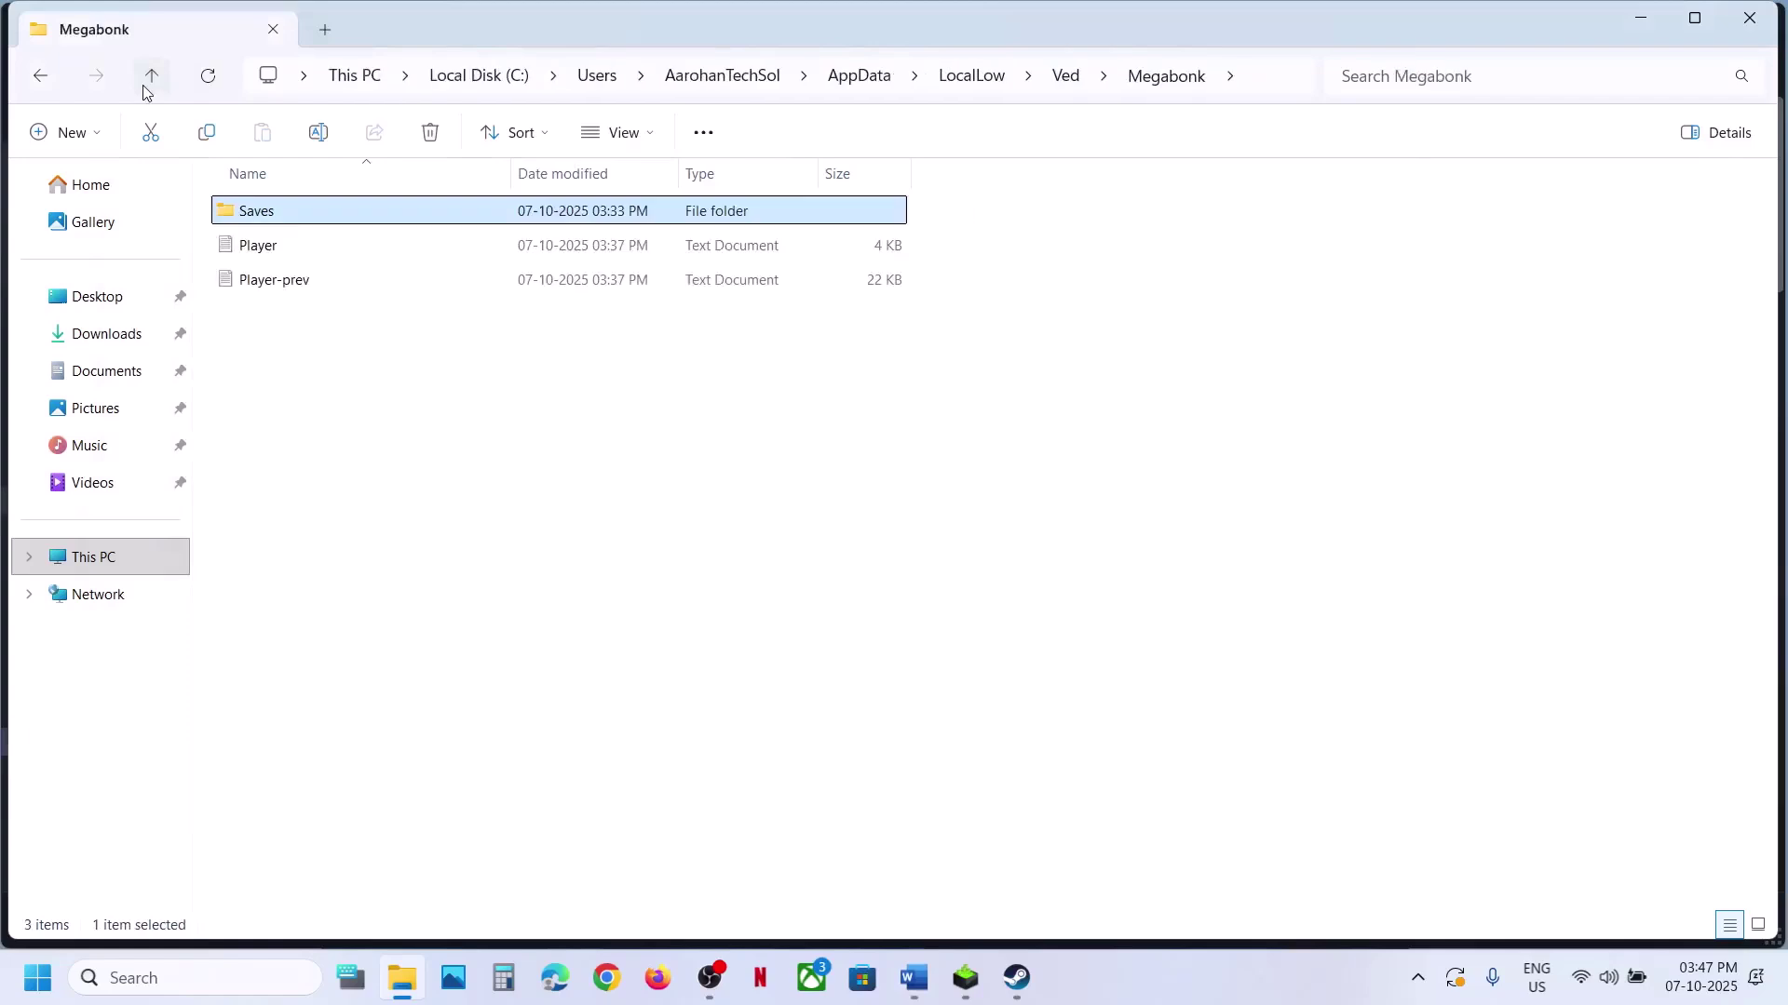
click(155, 79)
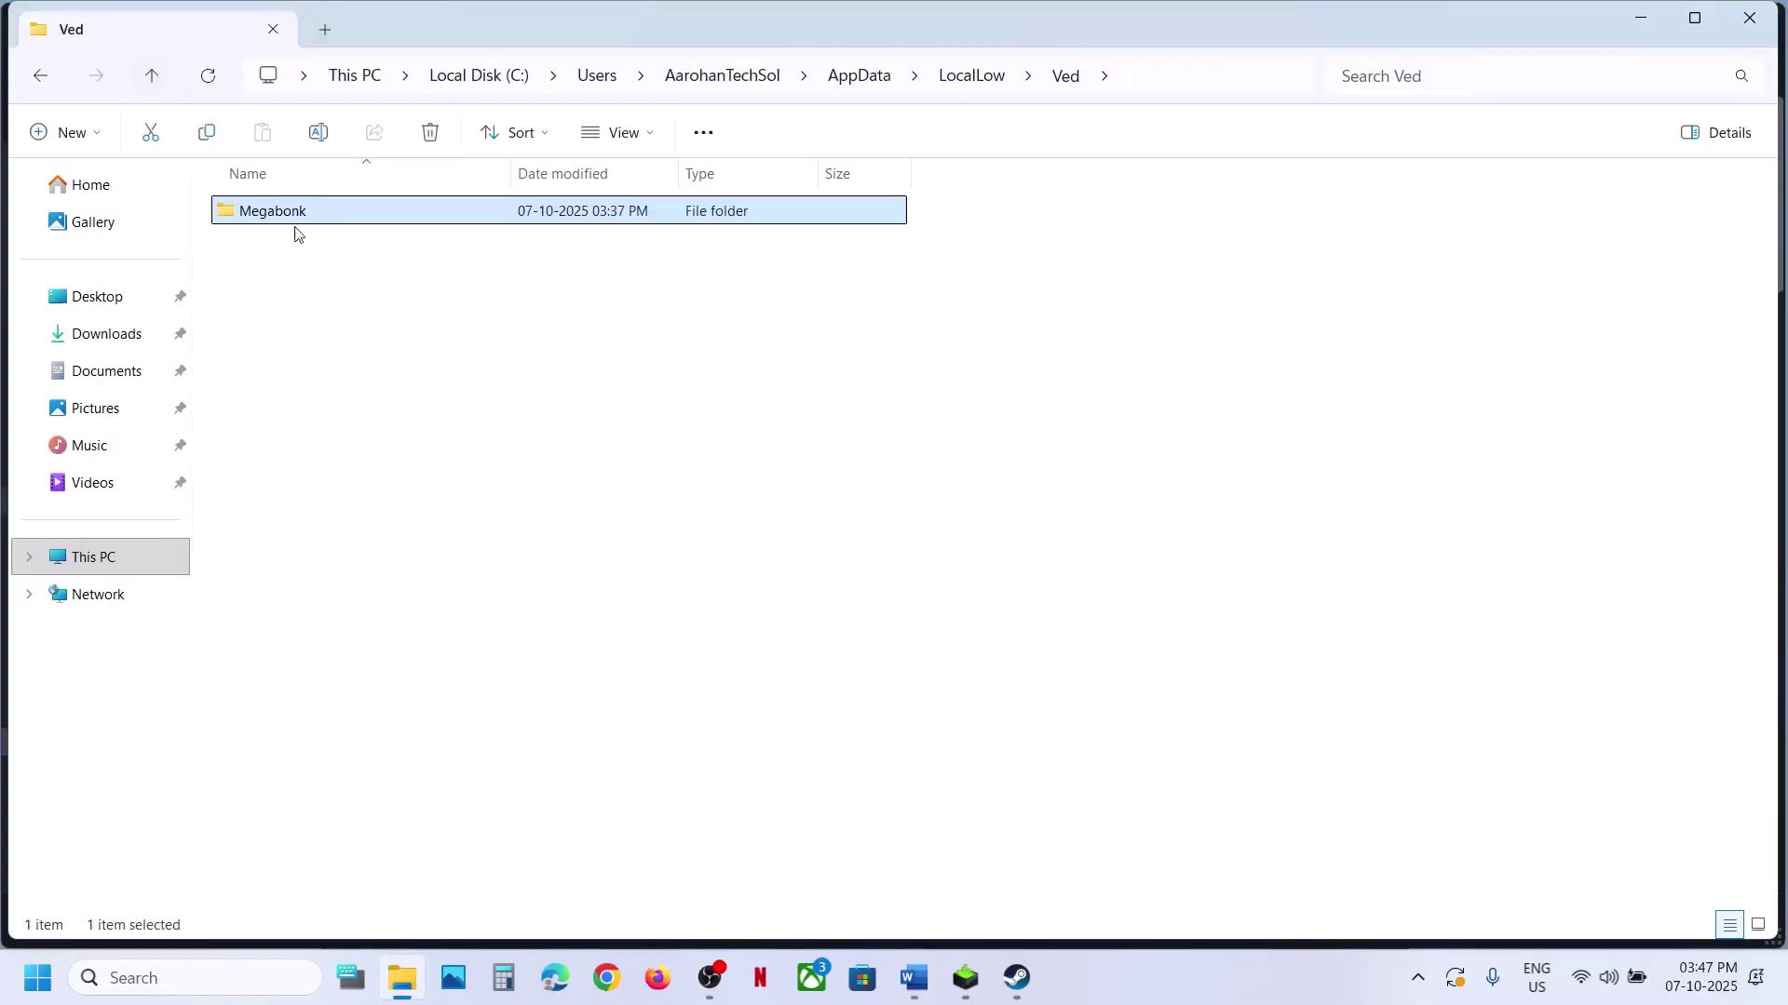
click(1147, 89)
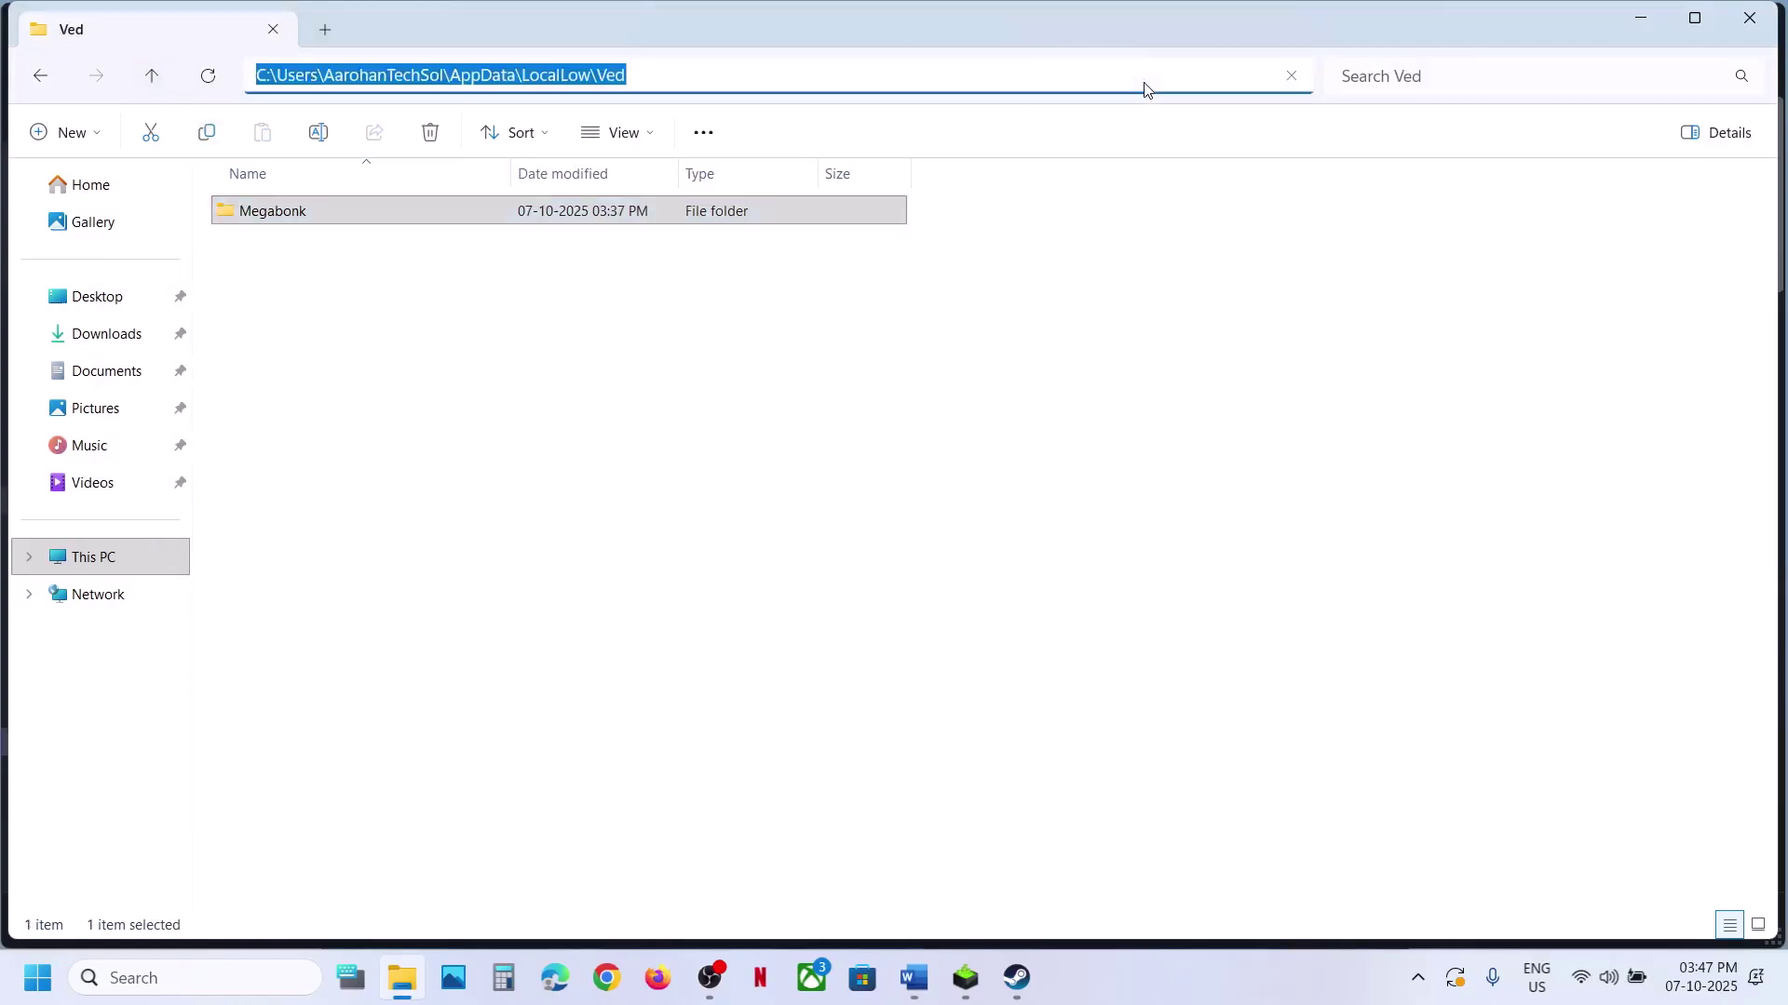
Copy the Megabonk folder from Ved to the desktop as a backup and place it in the desktop's open area
click(279, 219)
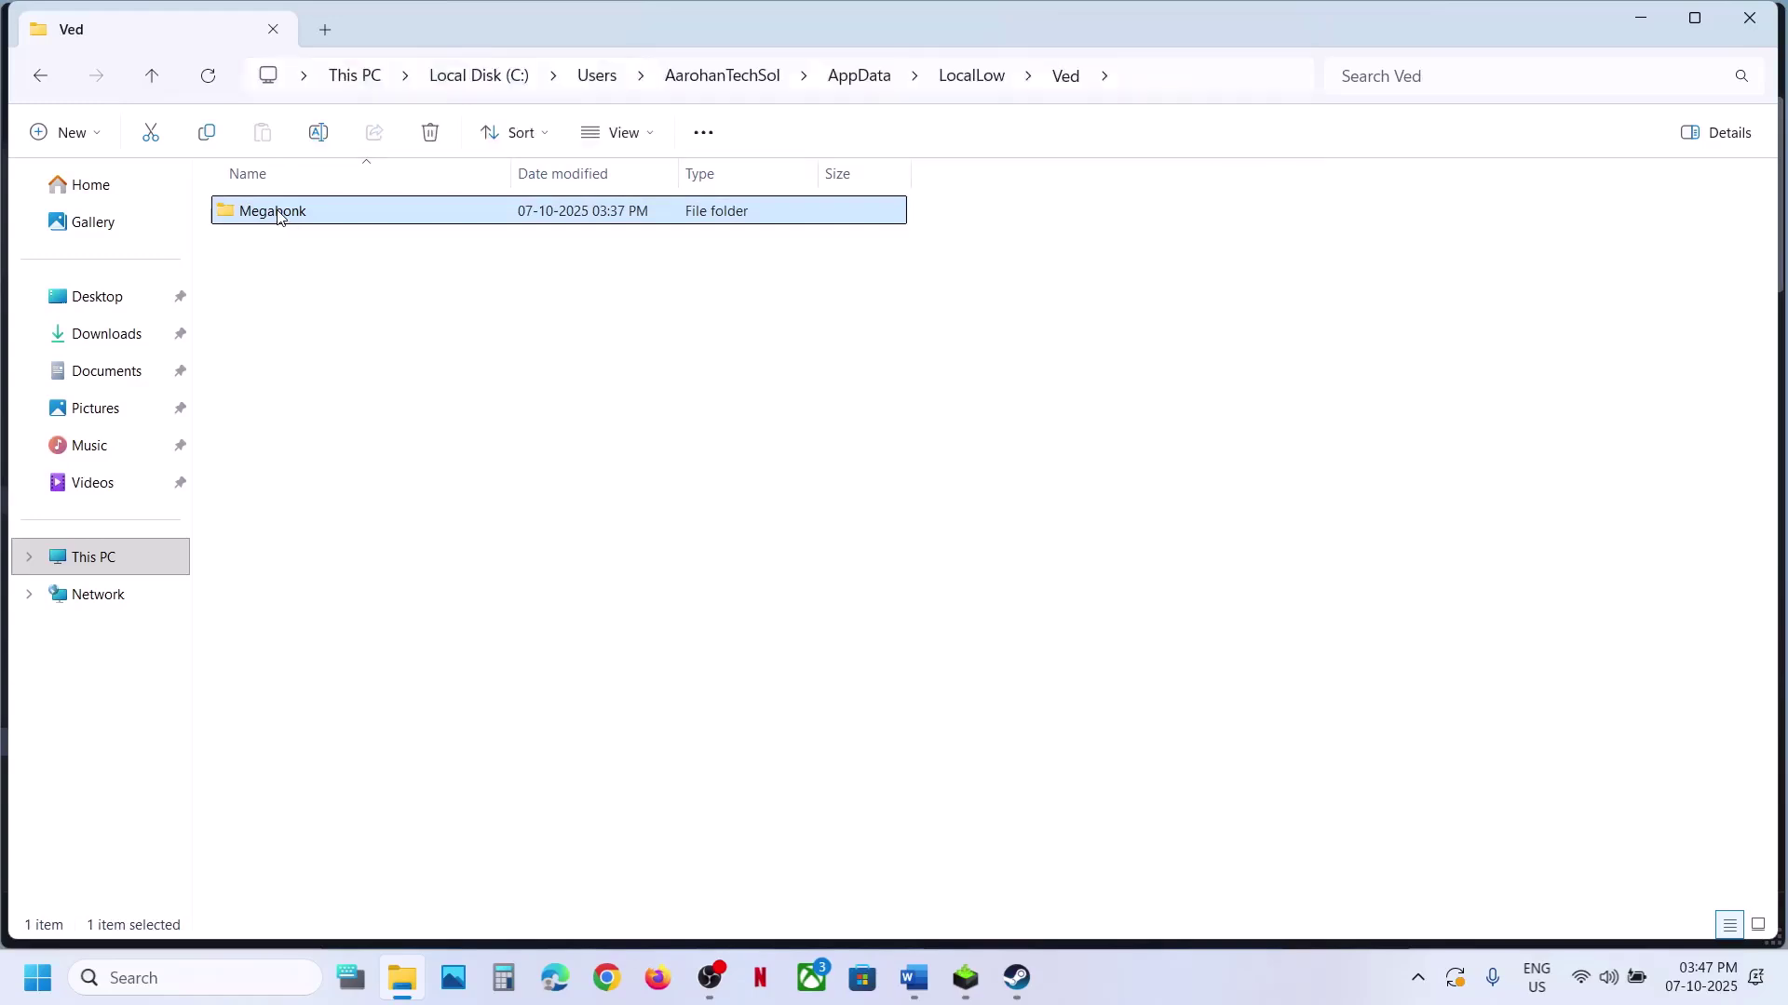
right_click(279, 219)
click(398, 240)
key(super+d)
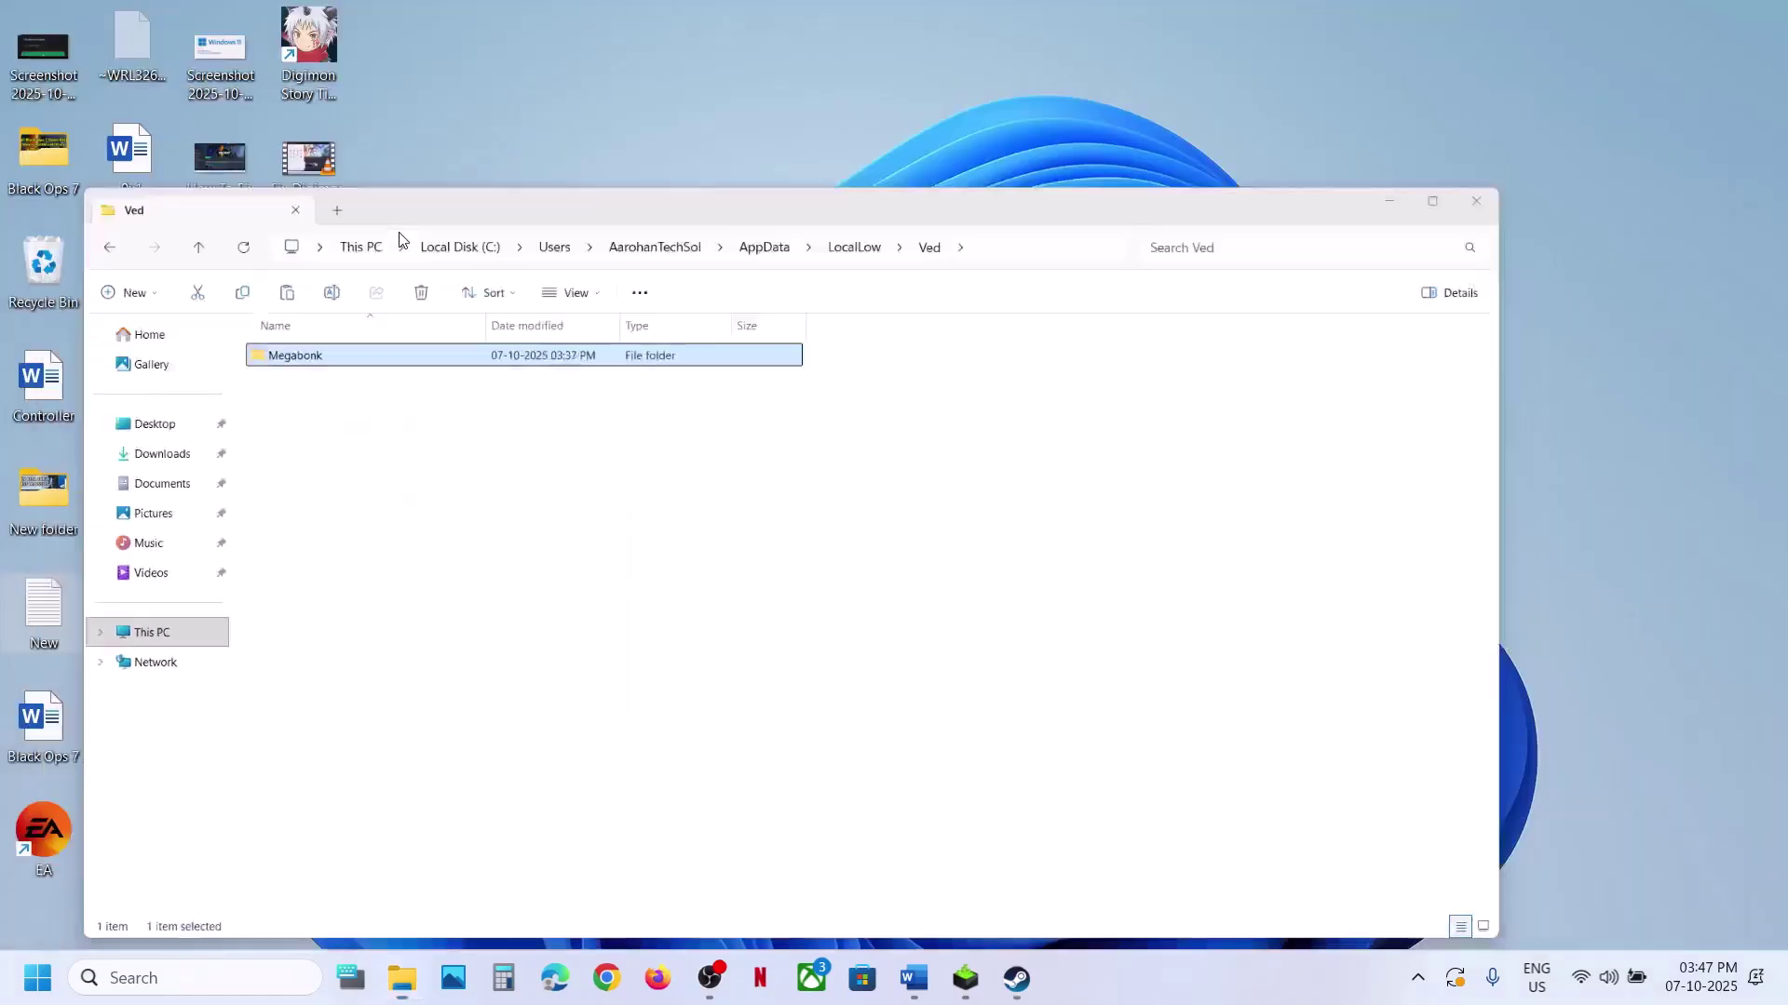
key(ctrl+v)
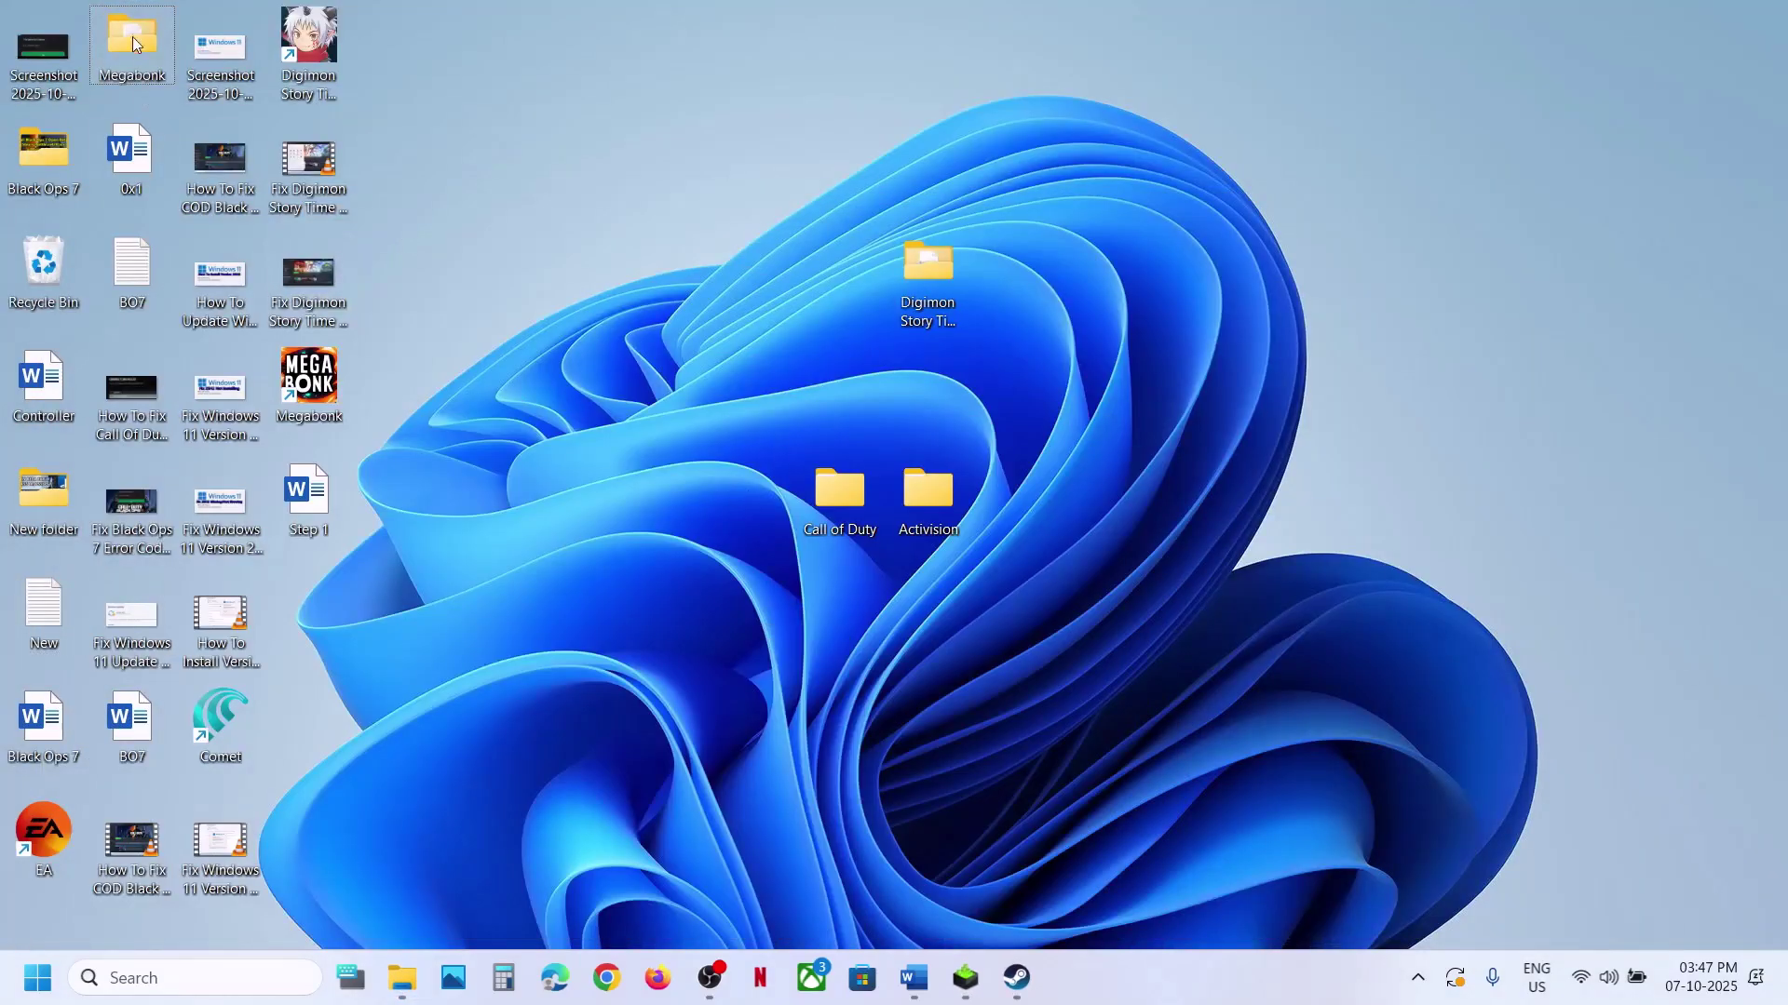
drag(132, 36, 786, 281)
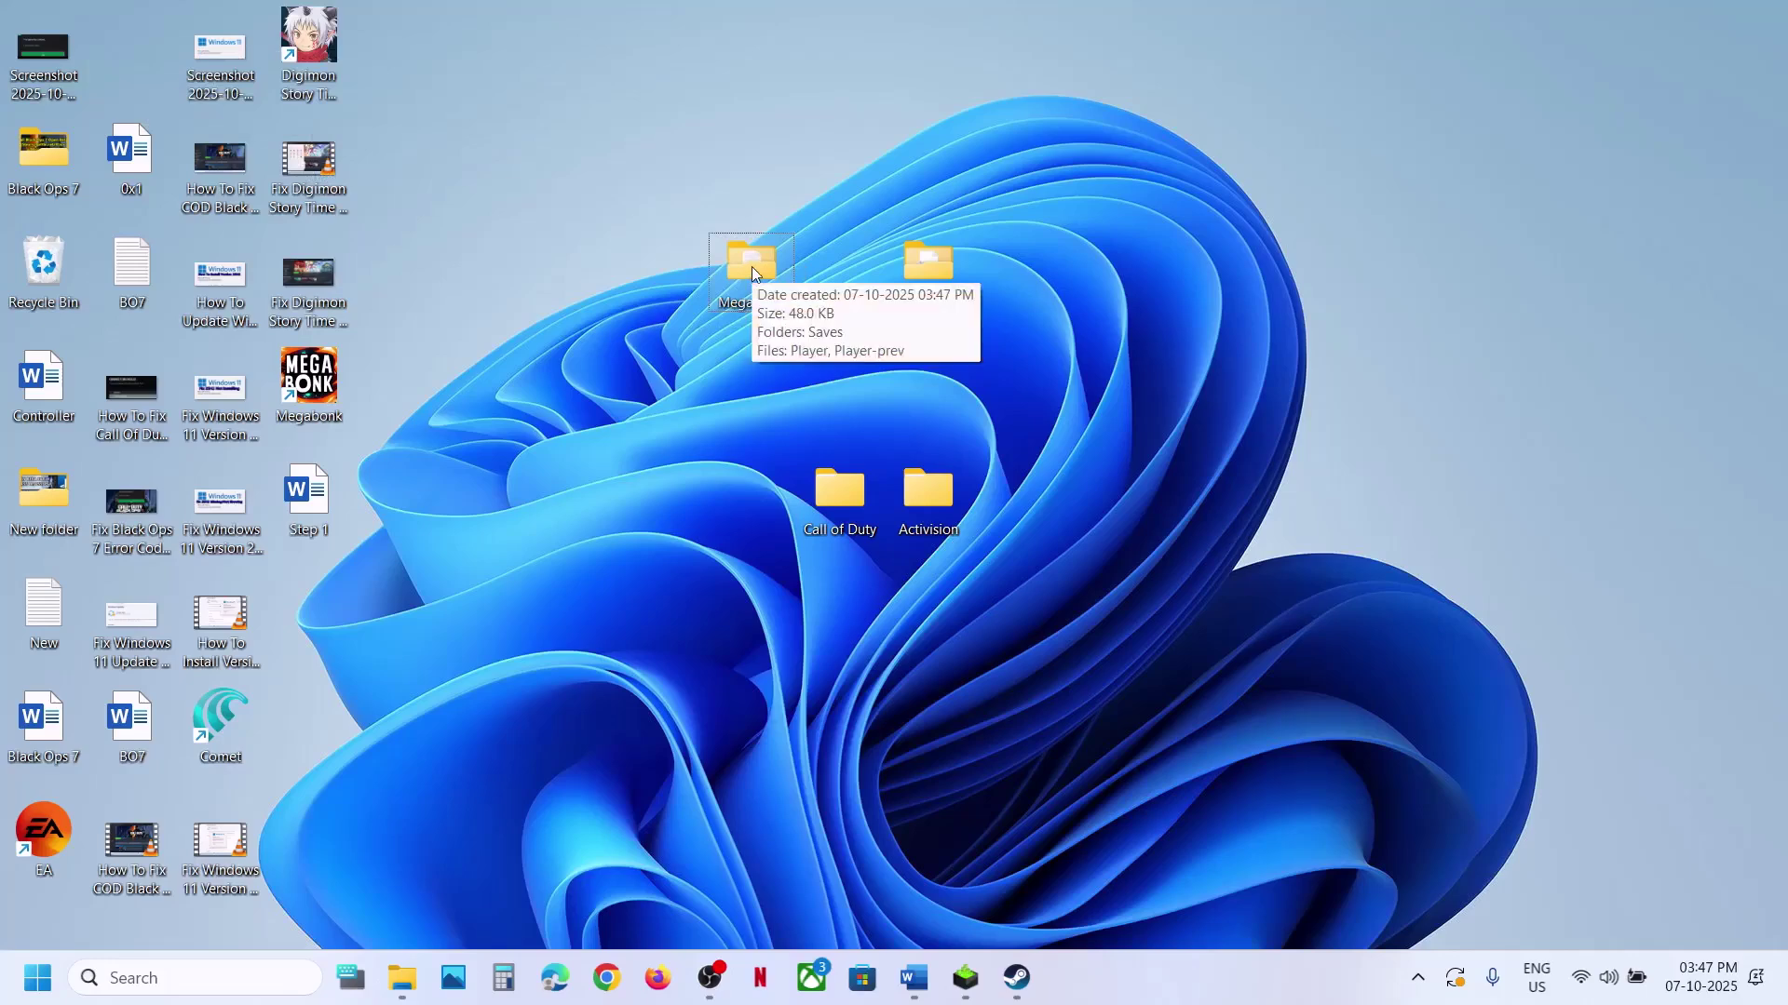
Return to the Ved folder and rename its Megabonk folder to Megabonk.old
key(super+d)
right_click(343, 216)
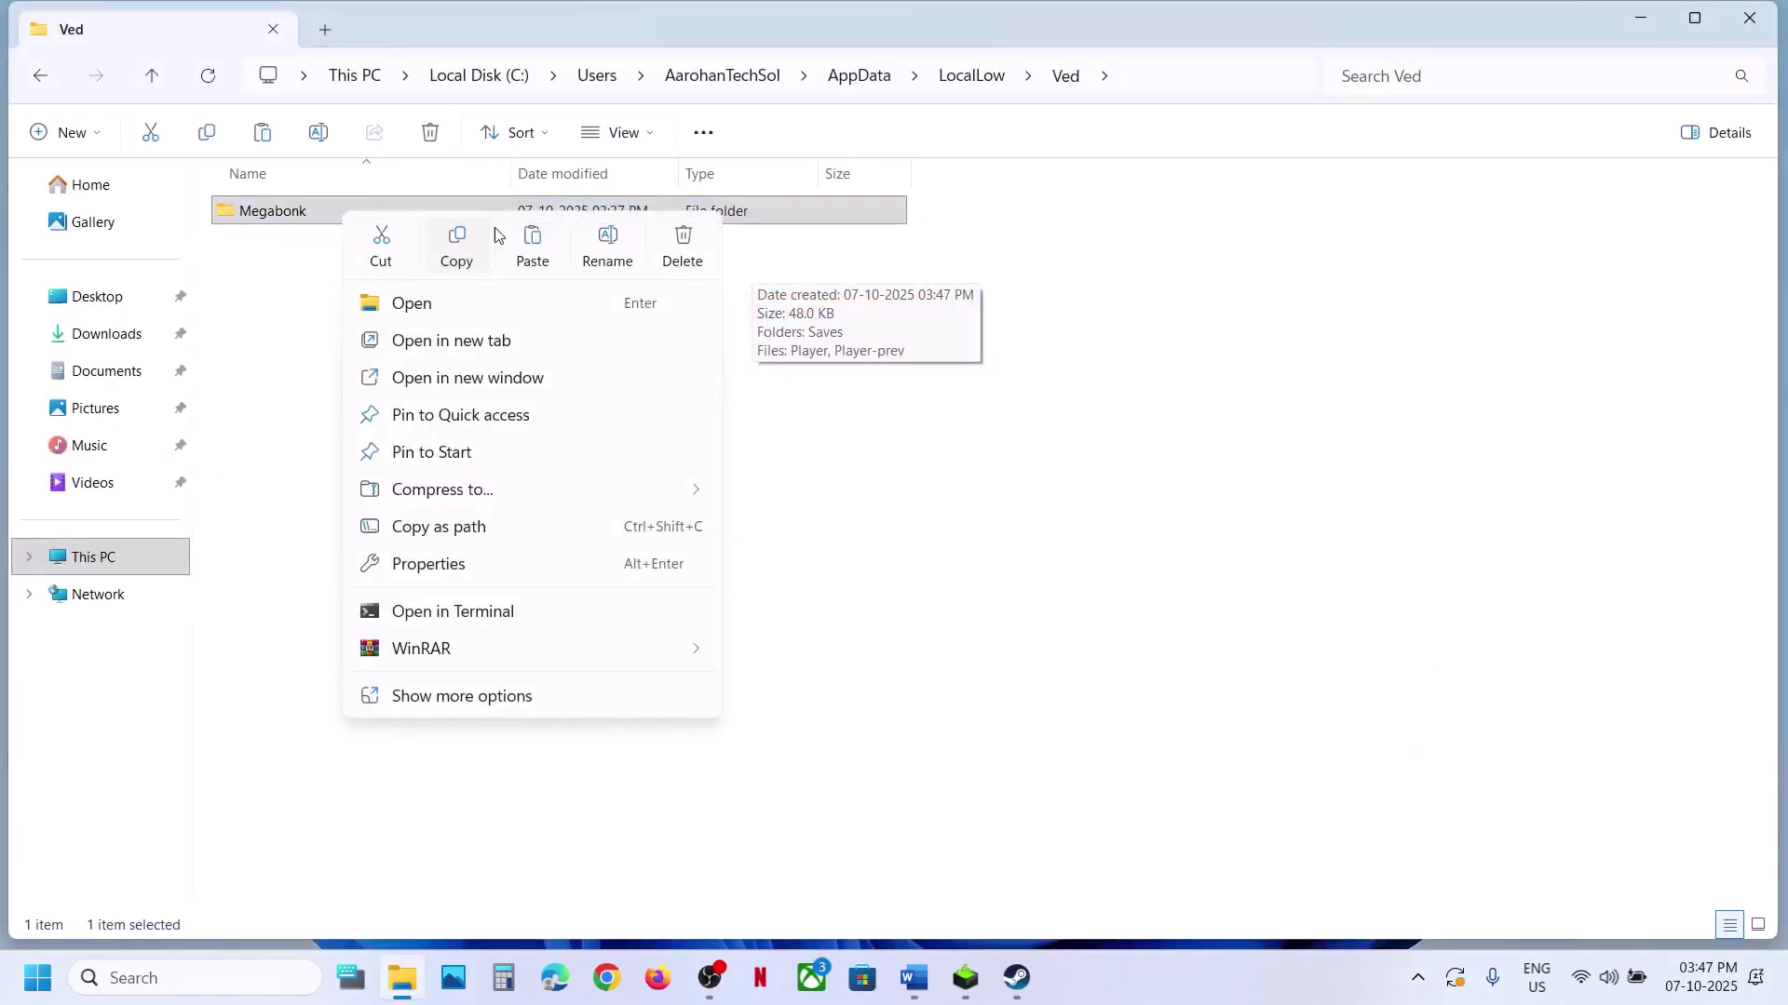
click(615, 244)
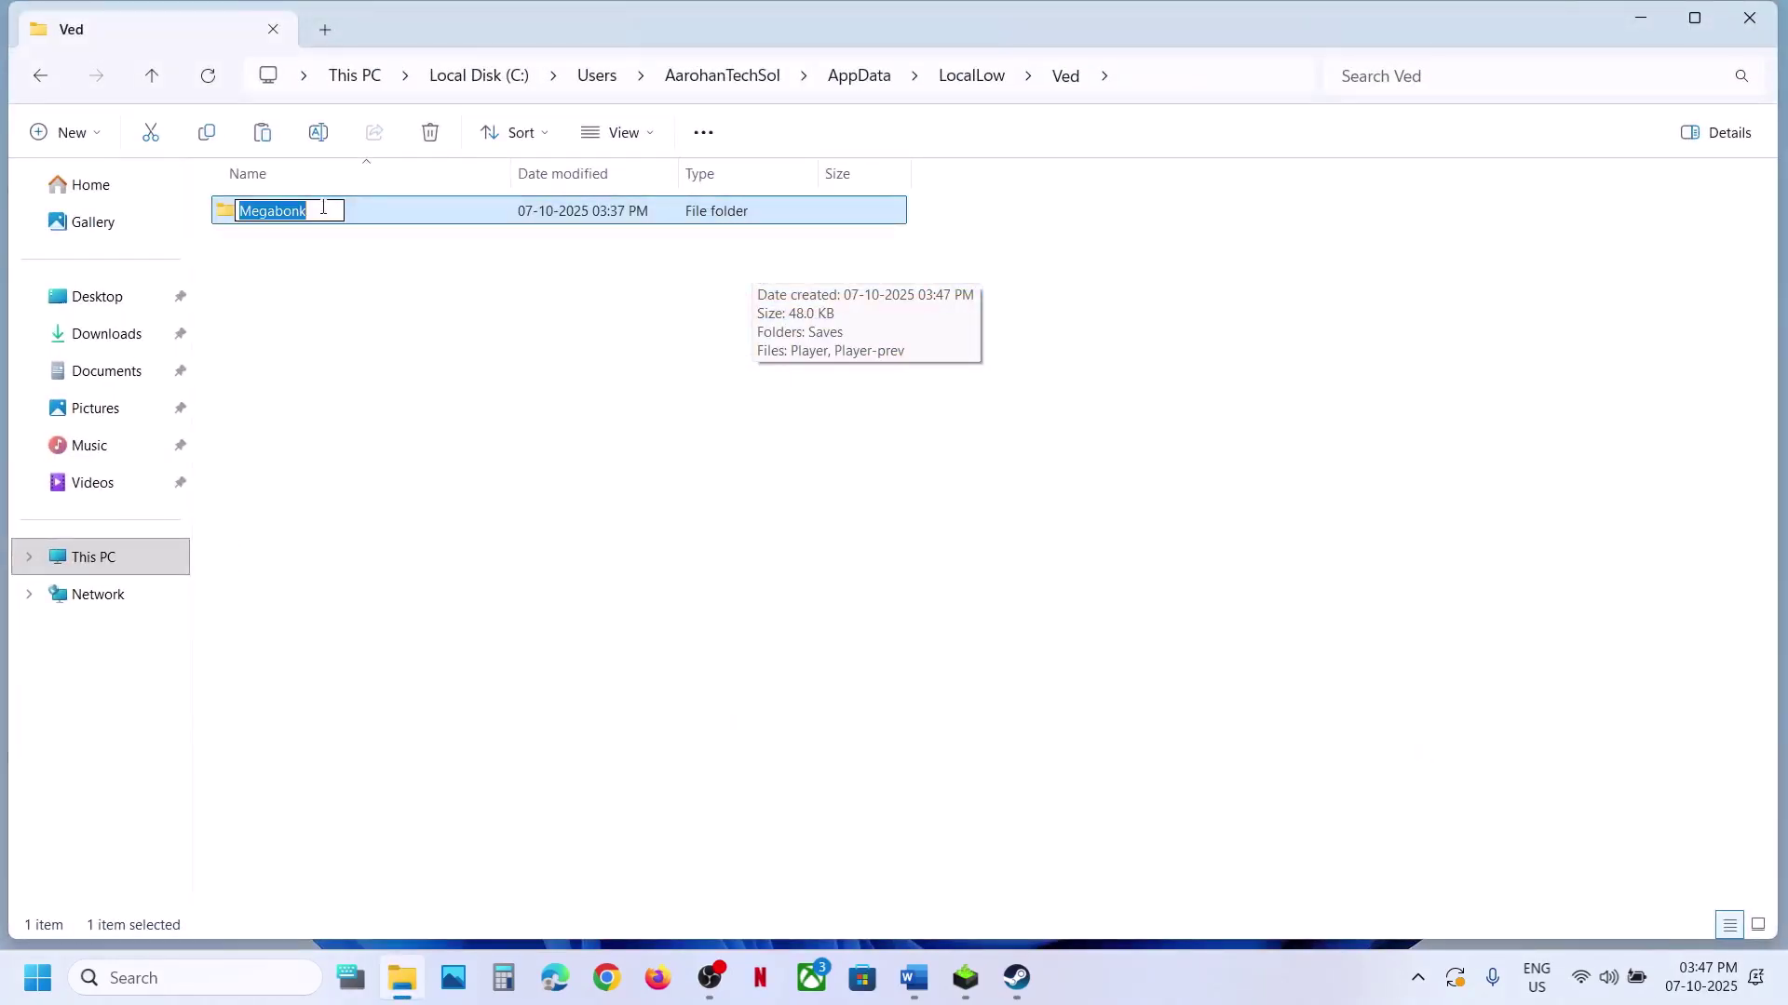
click(323, 208)
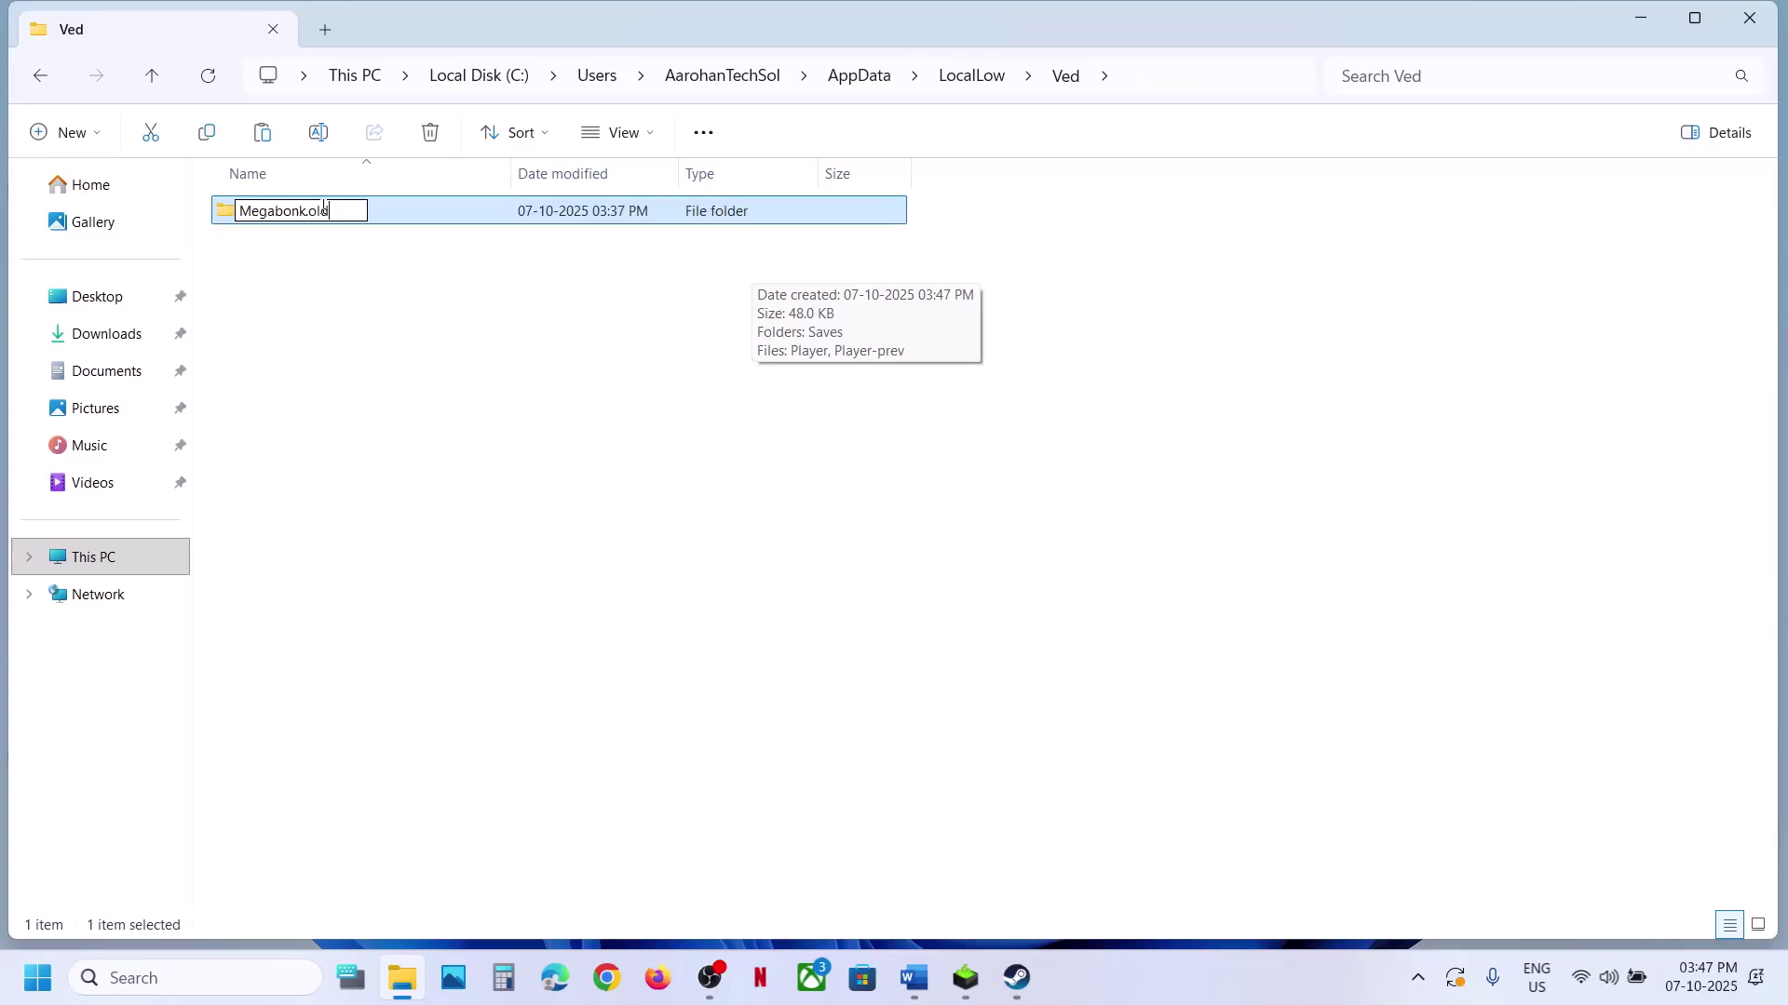
key(Return)
click(576, 379)
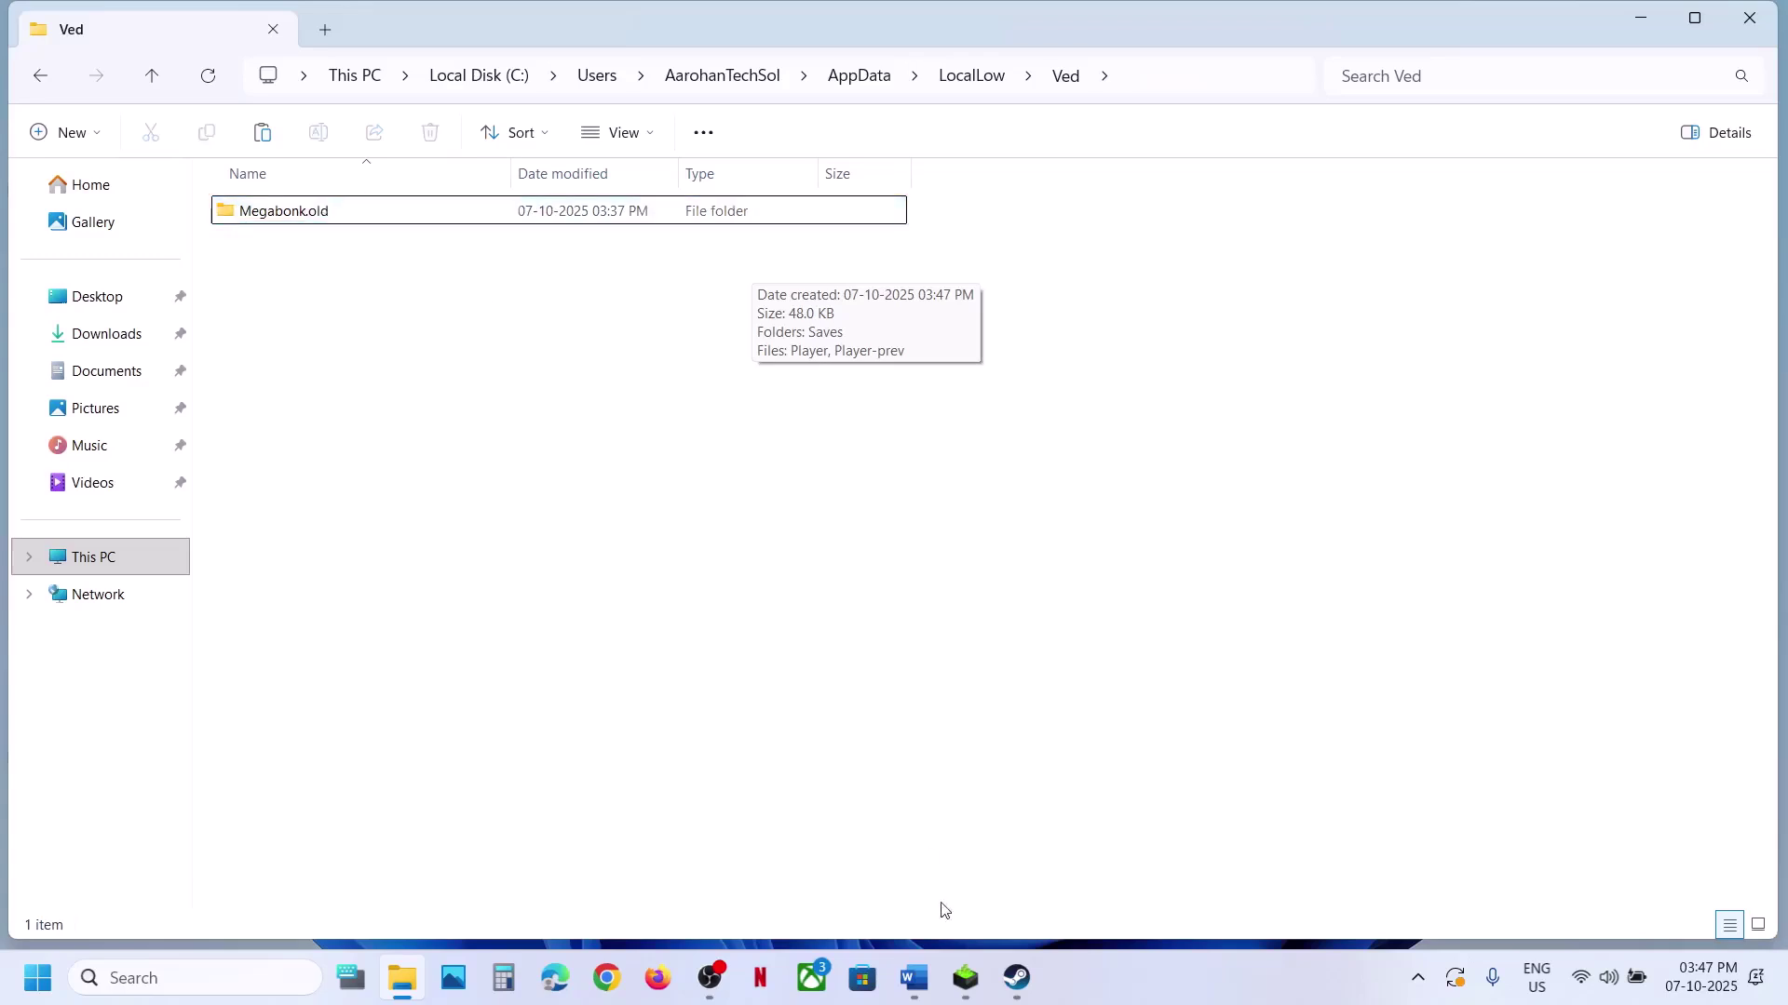
Switch to the Word document and review Step 3 on using Windowed mode and lowering the video settings
click(1016, 978)
click(912, 977)
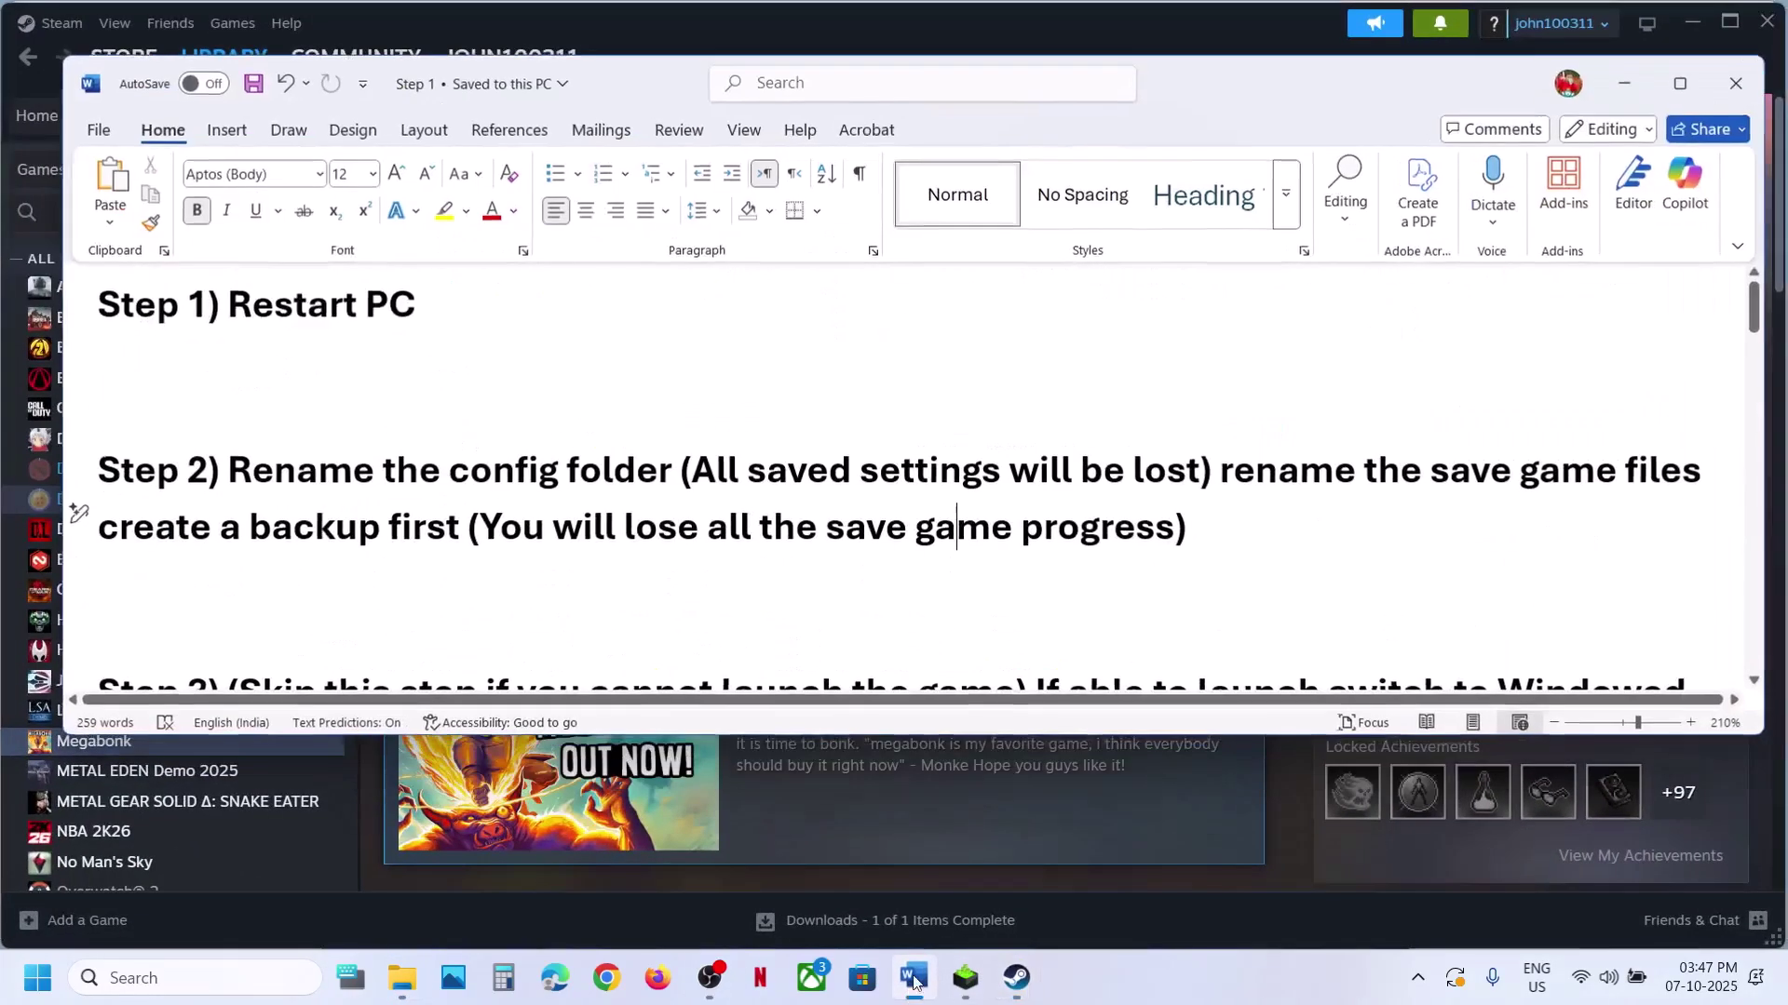
scroll(718, 618, down, 3)
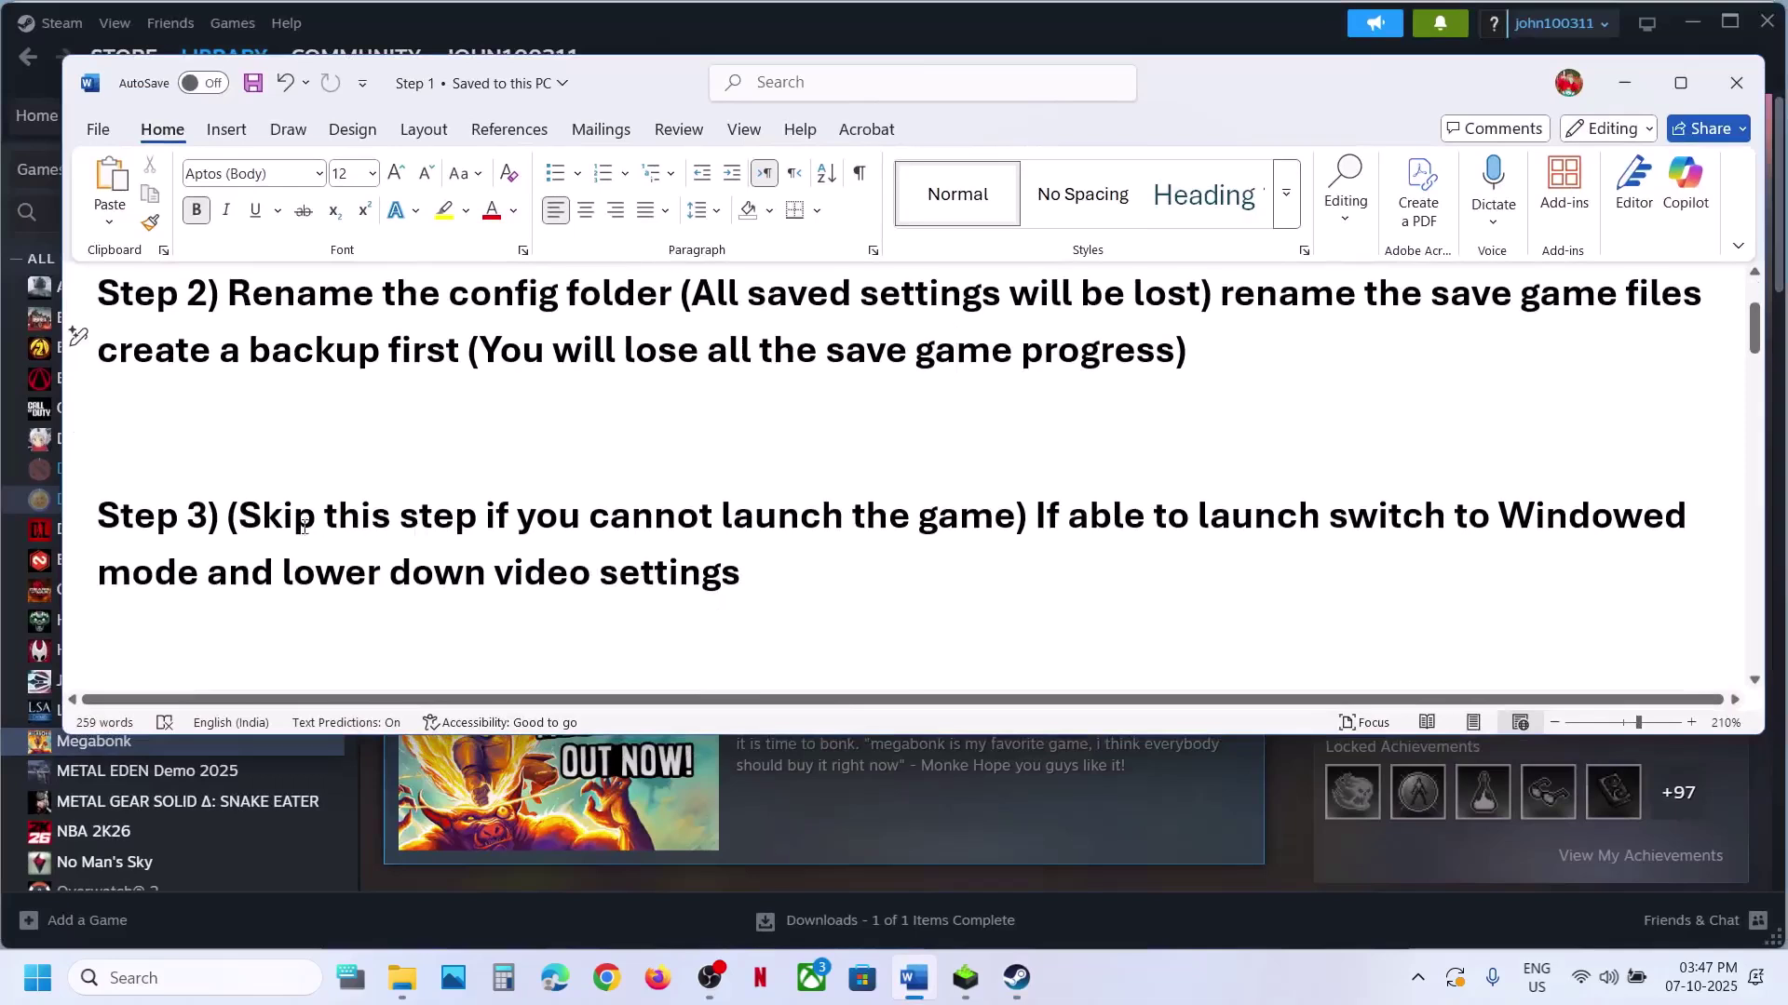
drag(232, 515, 742, 579)
click(1040, 519)
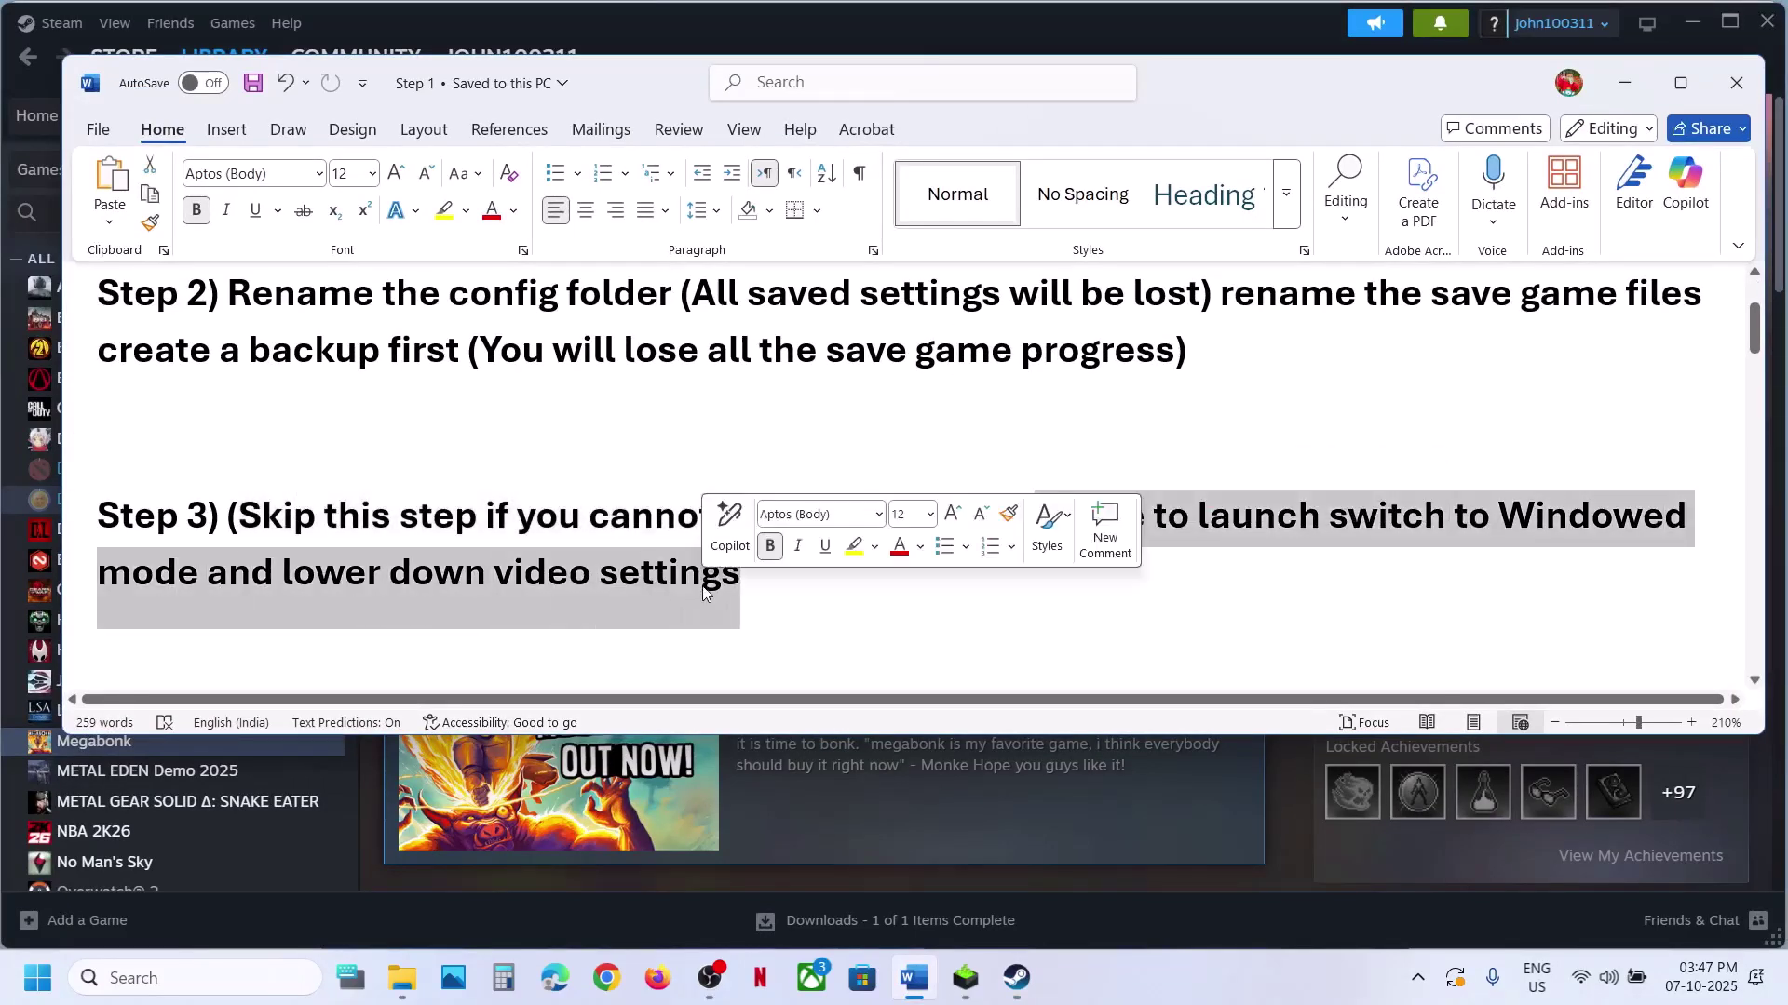
click(1106, 959)
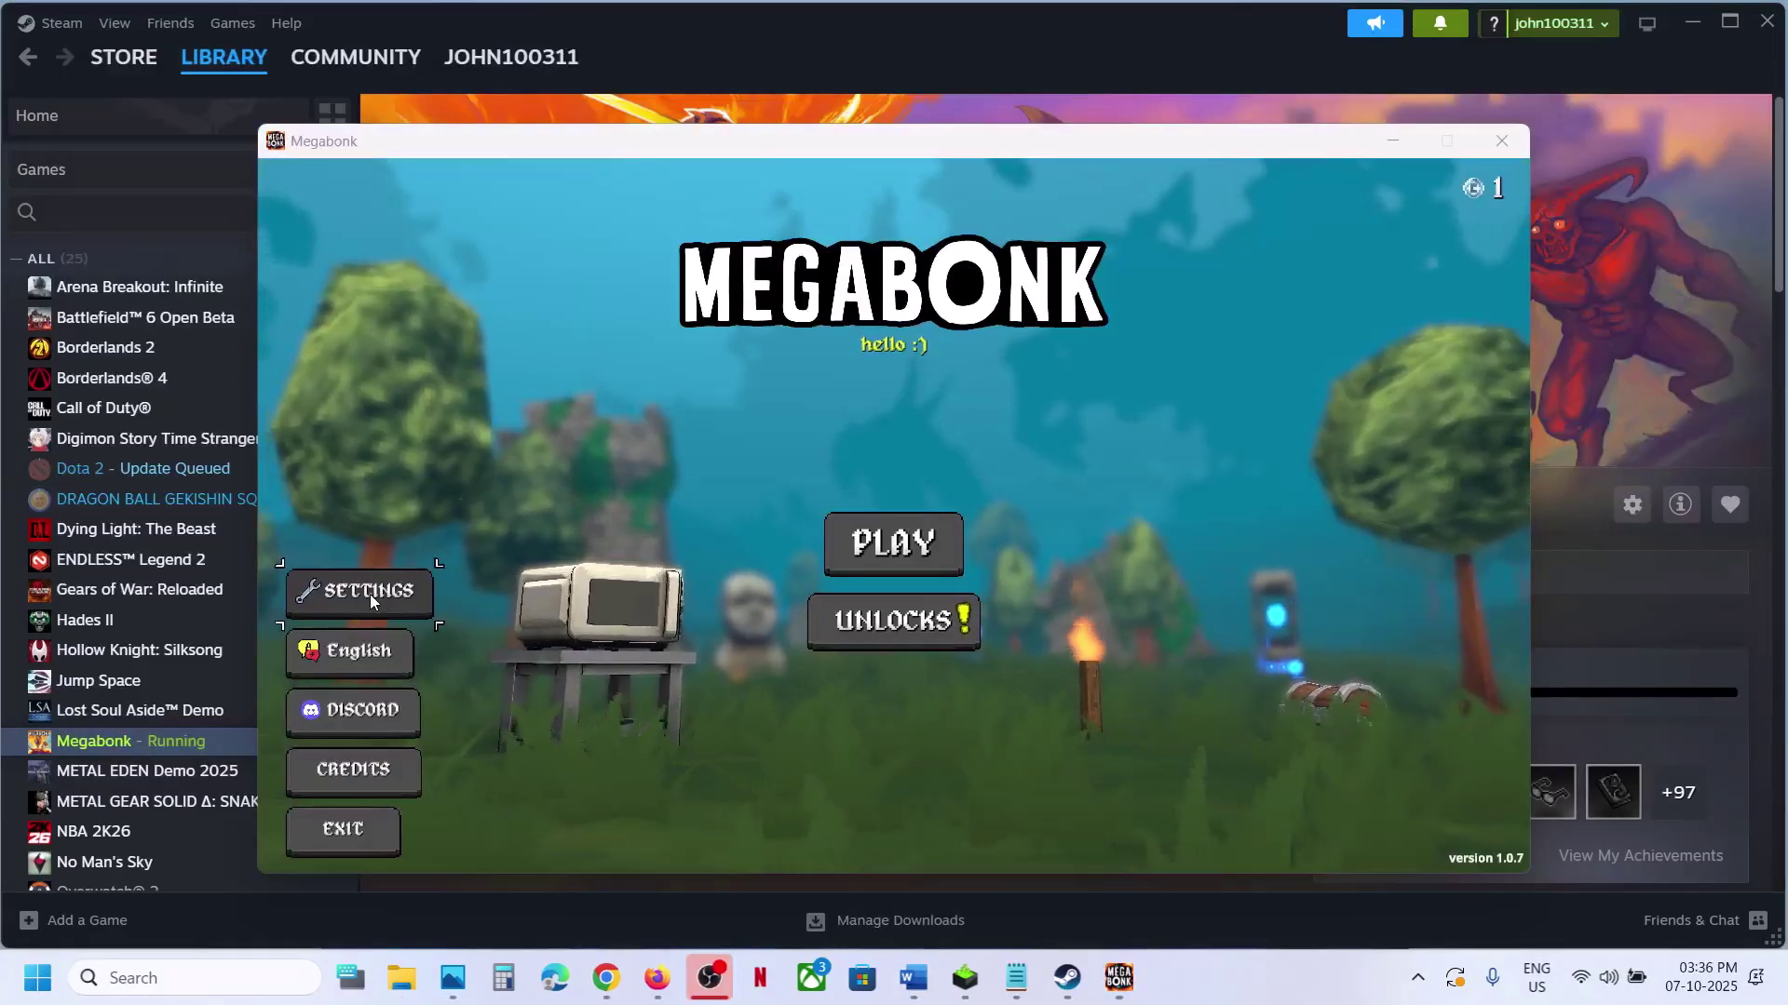
Open Megabonk's video settings and view the available resolutions without changing the current one
click(371, 596)
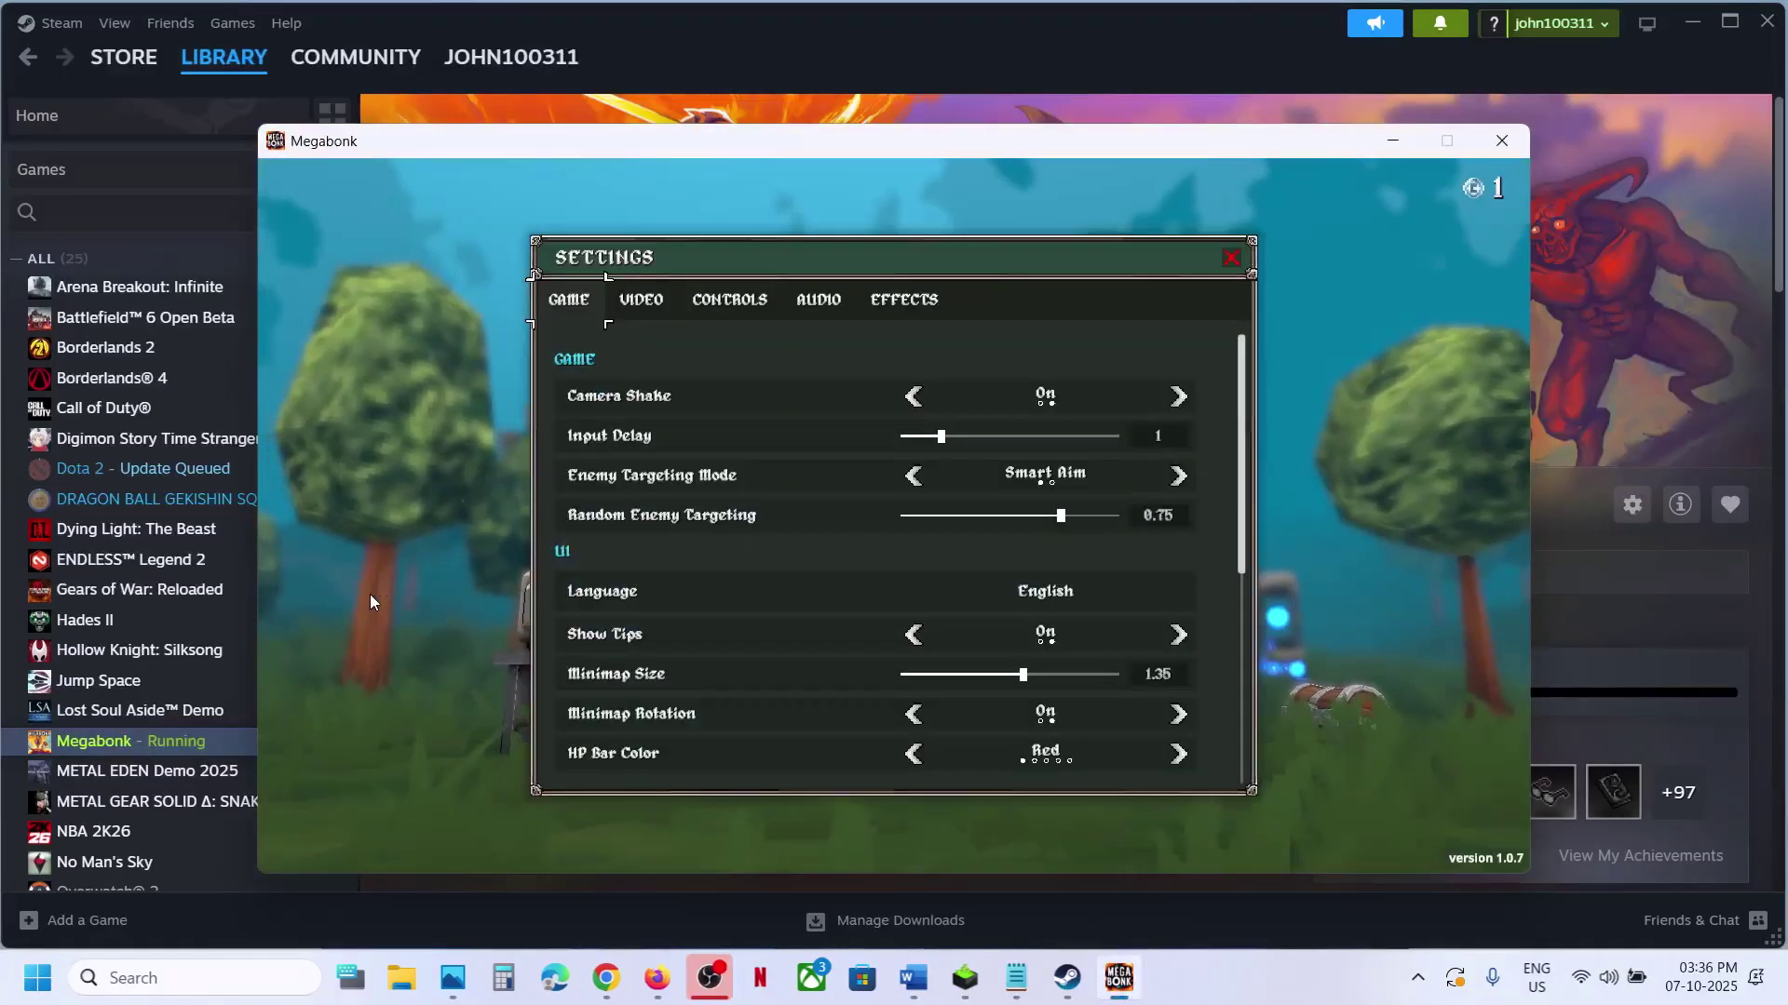
click(644, 301)
click(1030, 404)
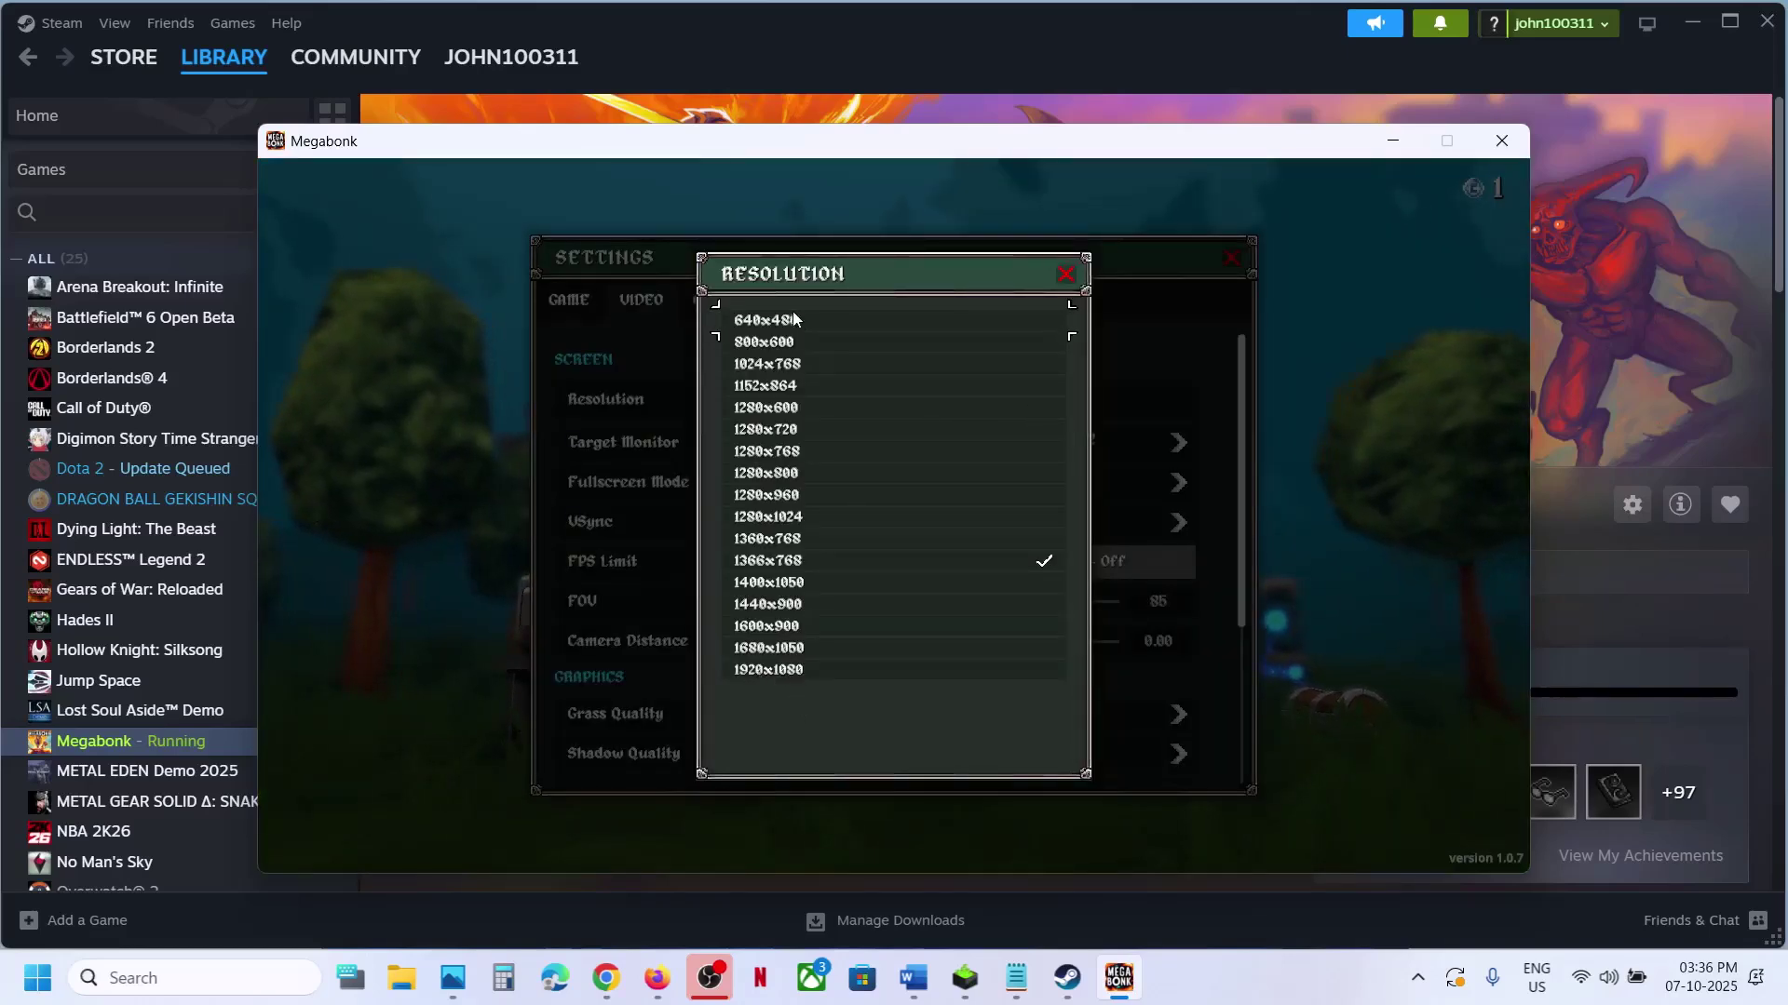
click(1067, 275)
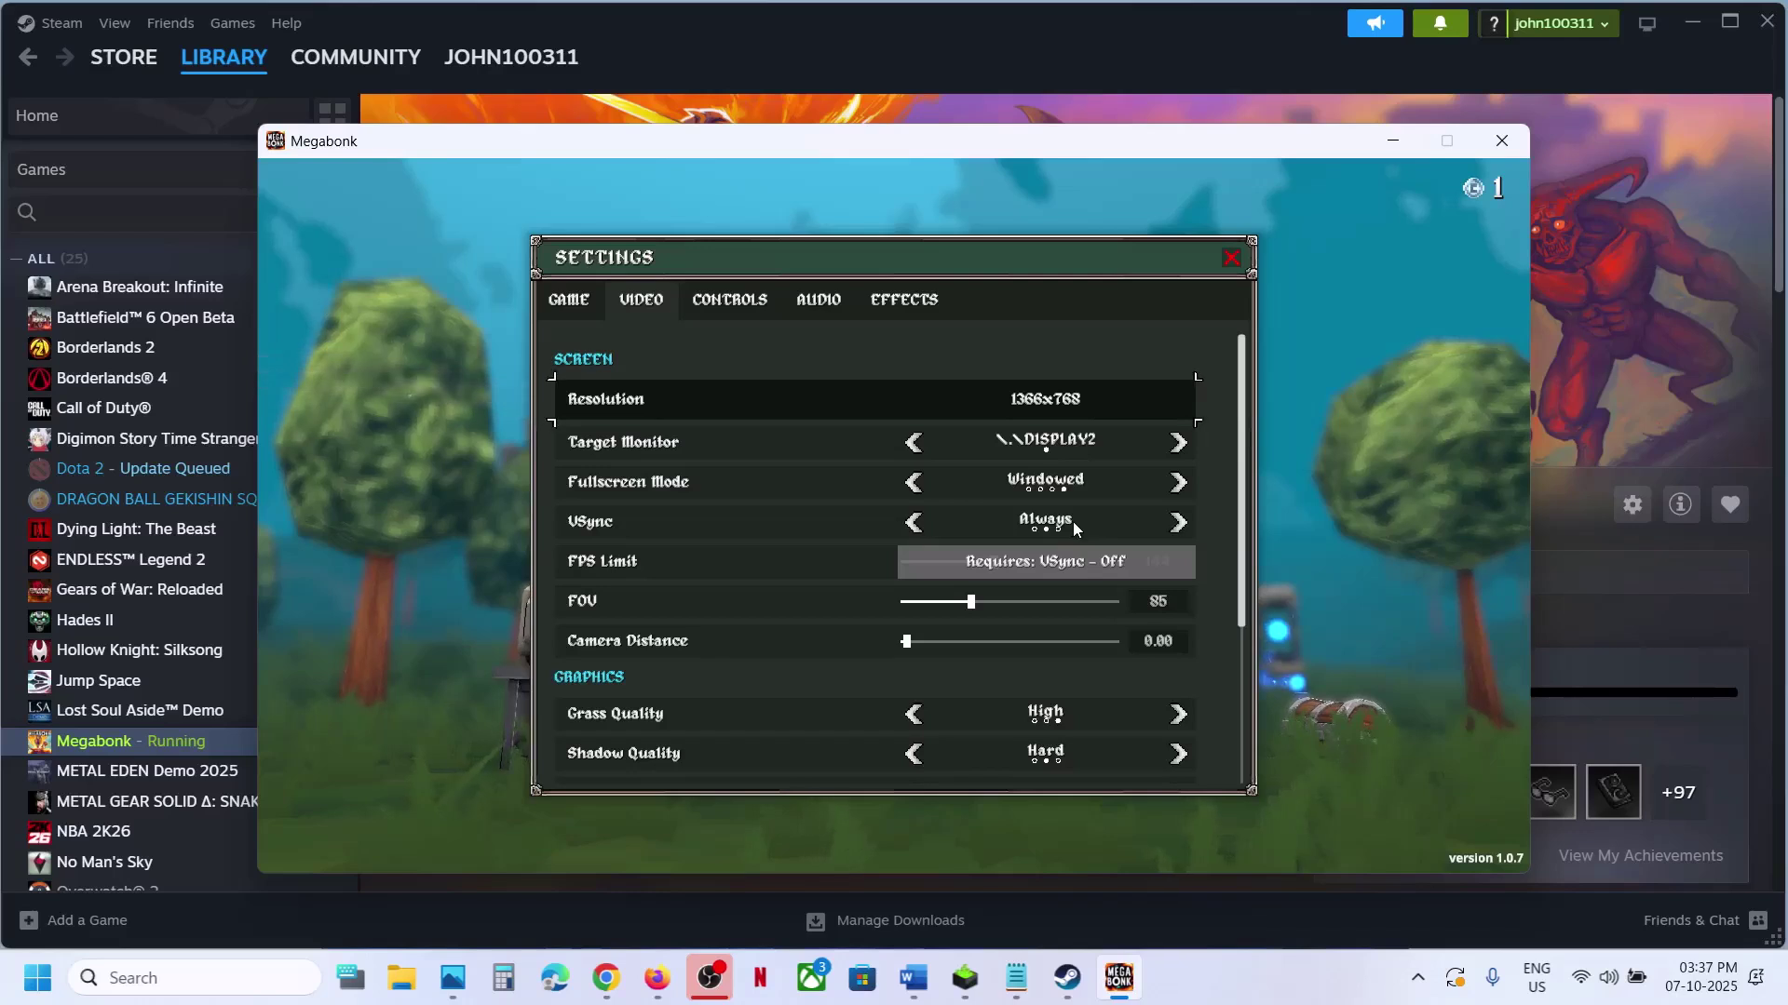
Lower Megabonk's Grass Quality to Medium, cycle Shadow Quality through its options back to Hard, and close the settings
scroll(980, 673, down, 4)
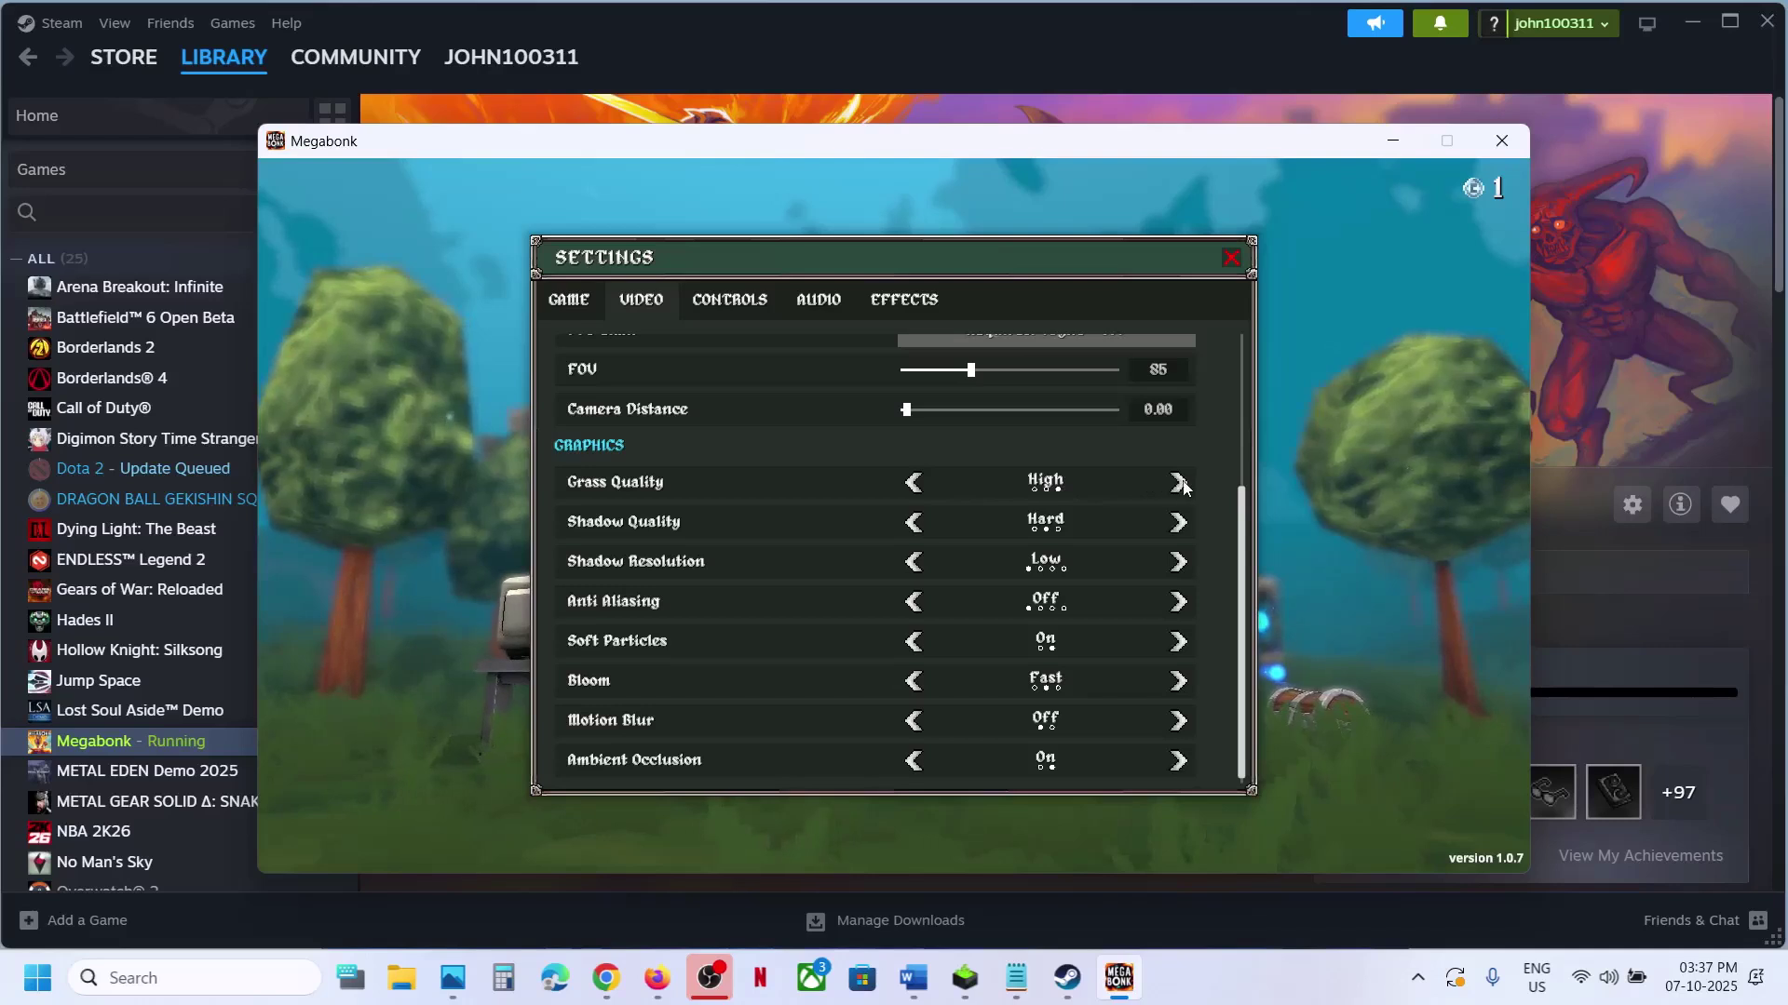
click(917, 484)
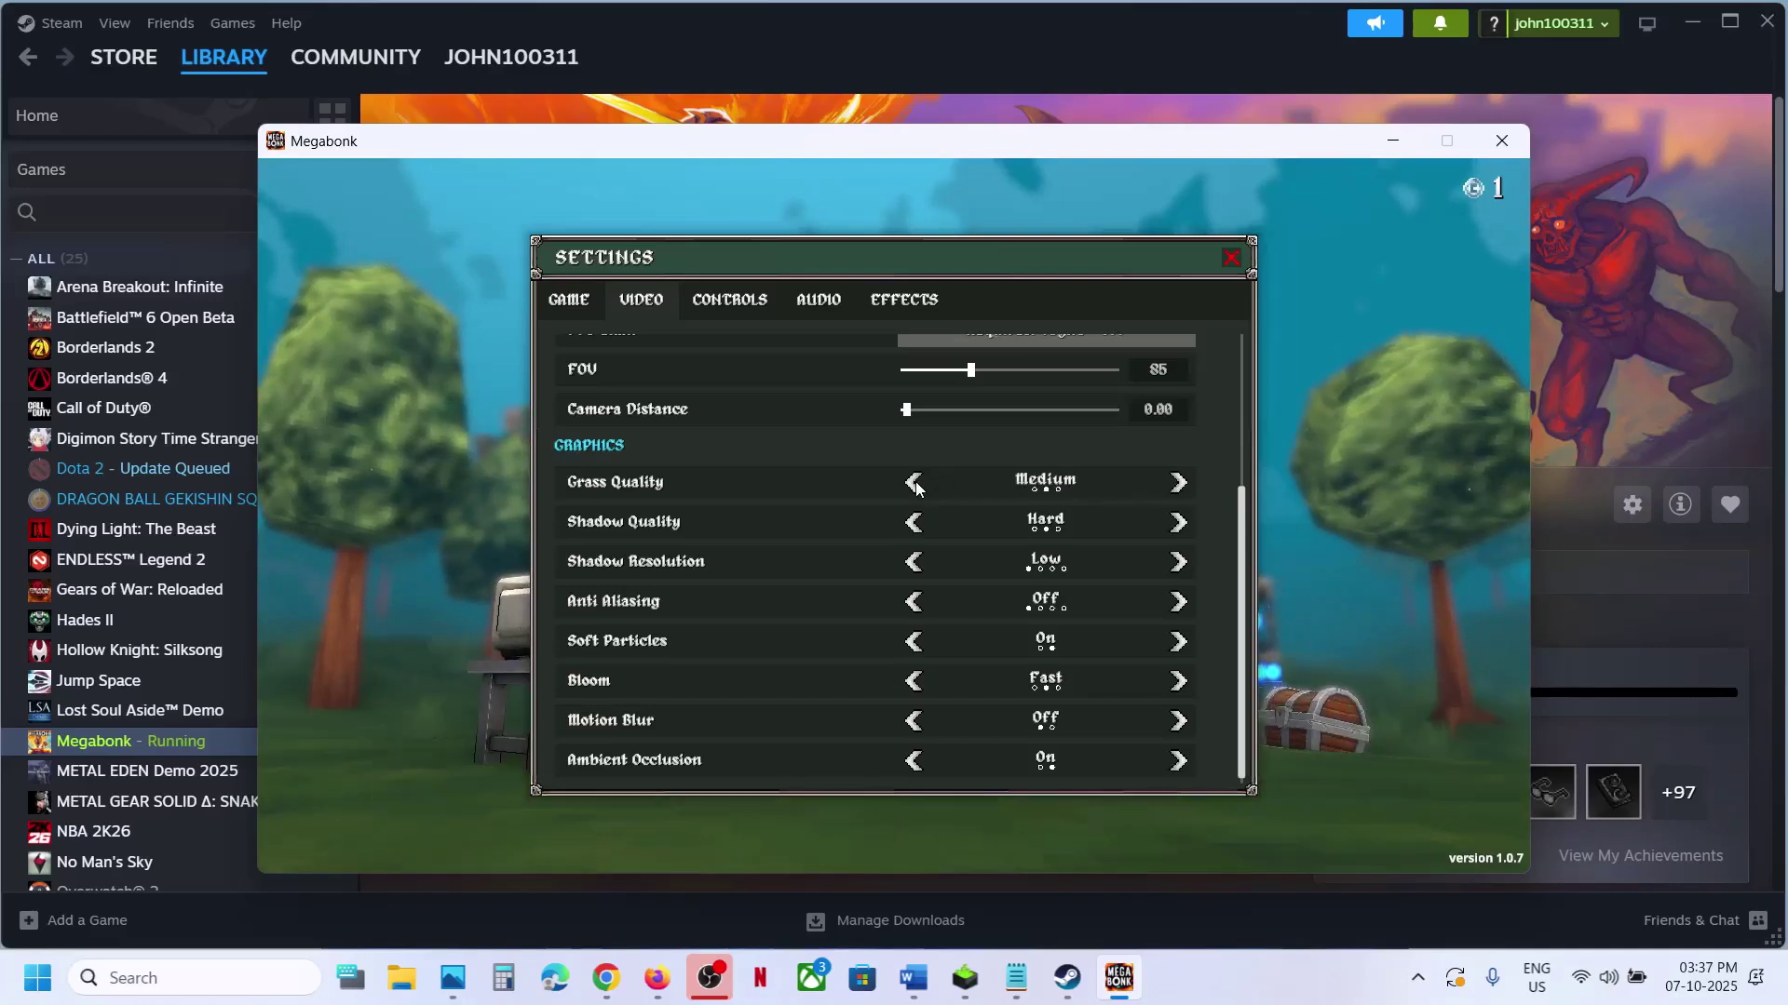
click(915, 524)
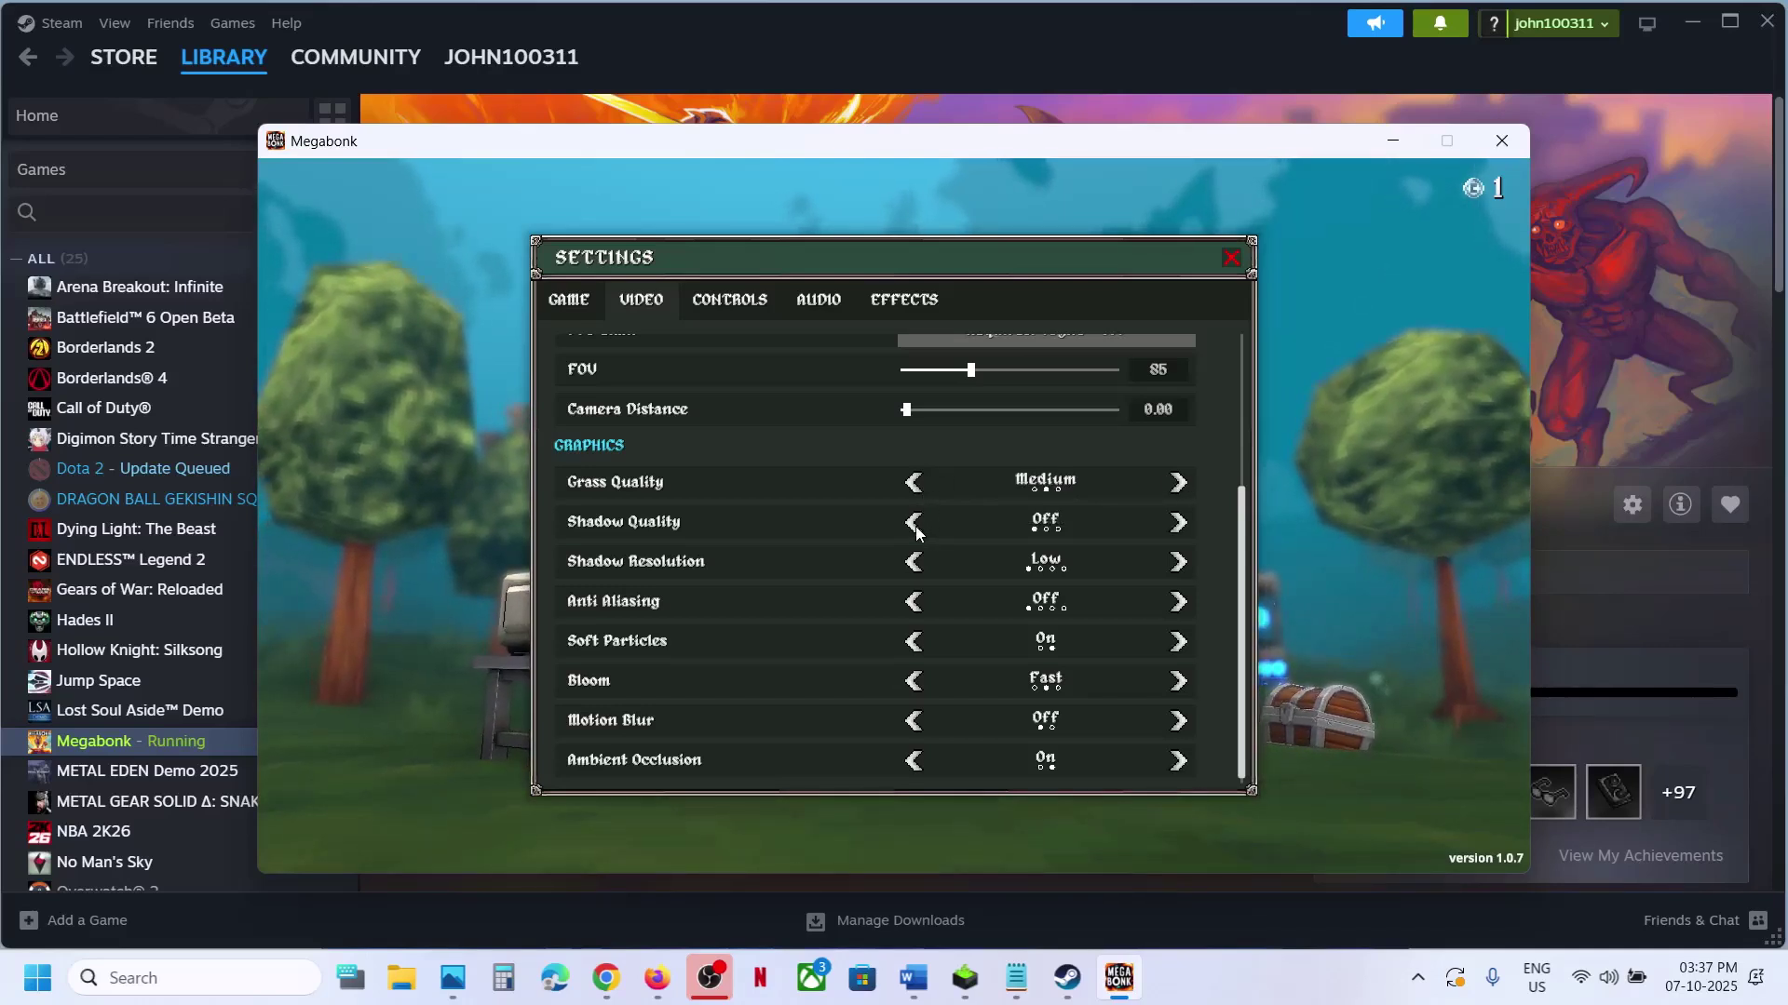
click(1177, 523)
click(915, 523)
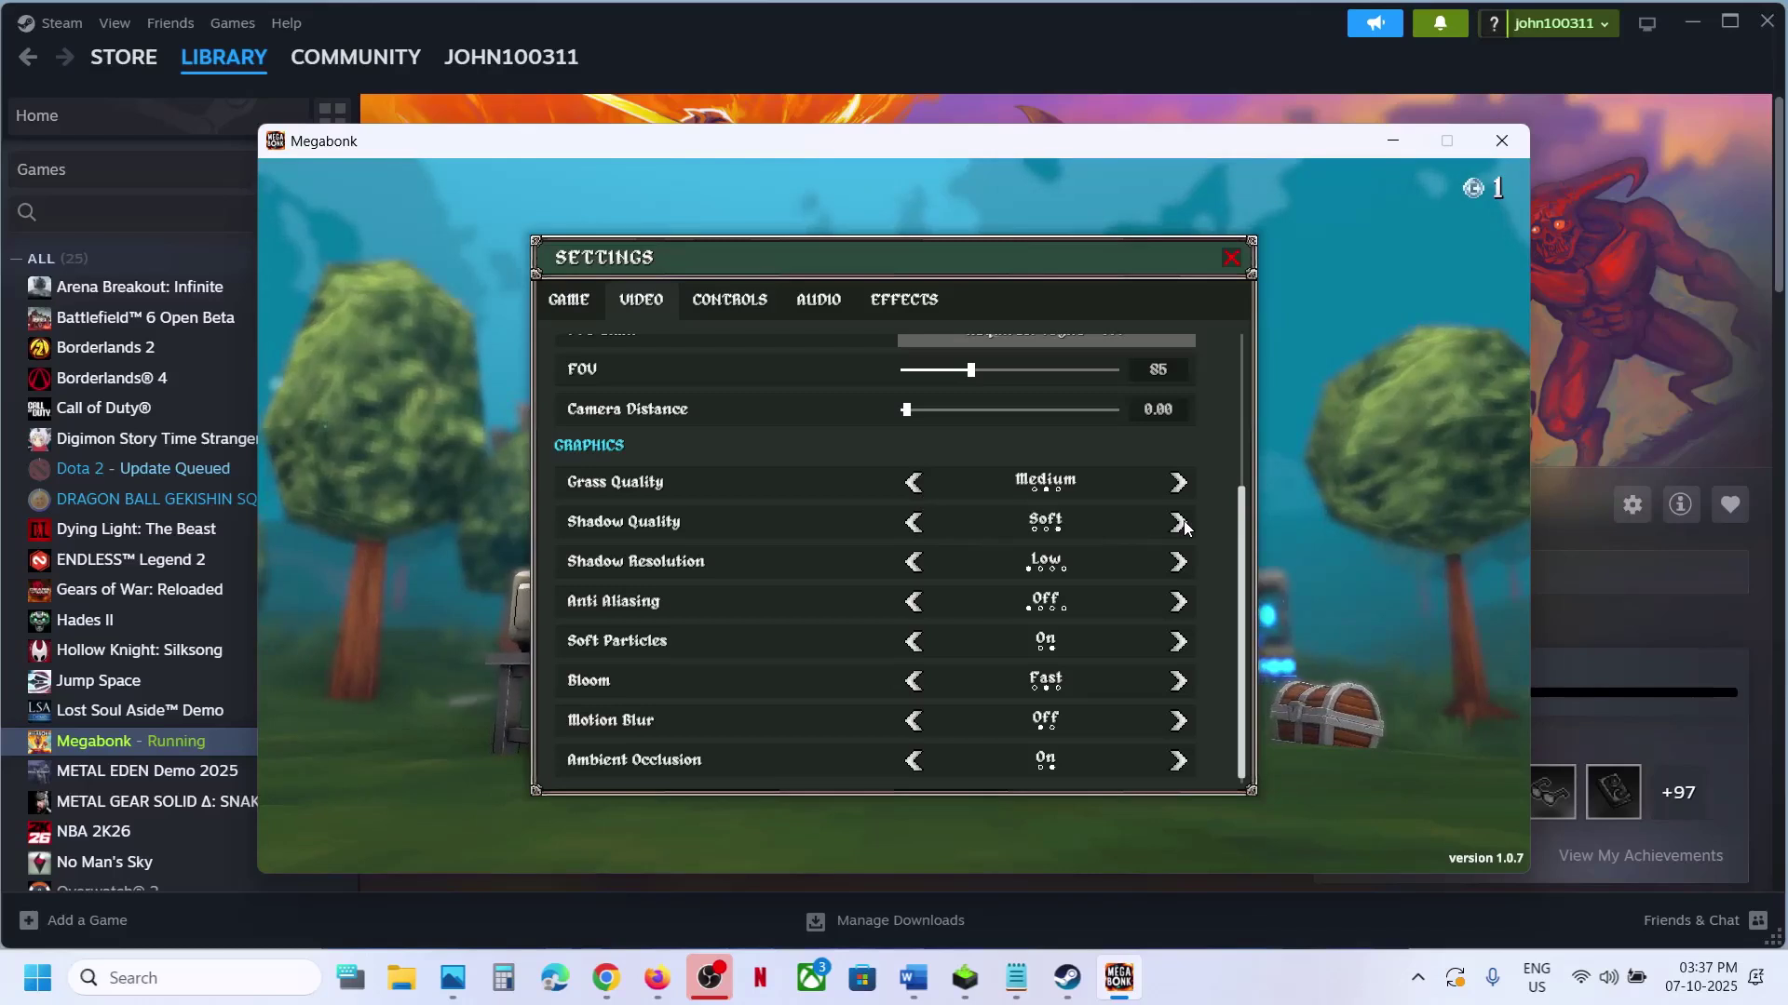
click(914, 523)
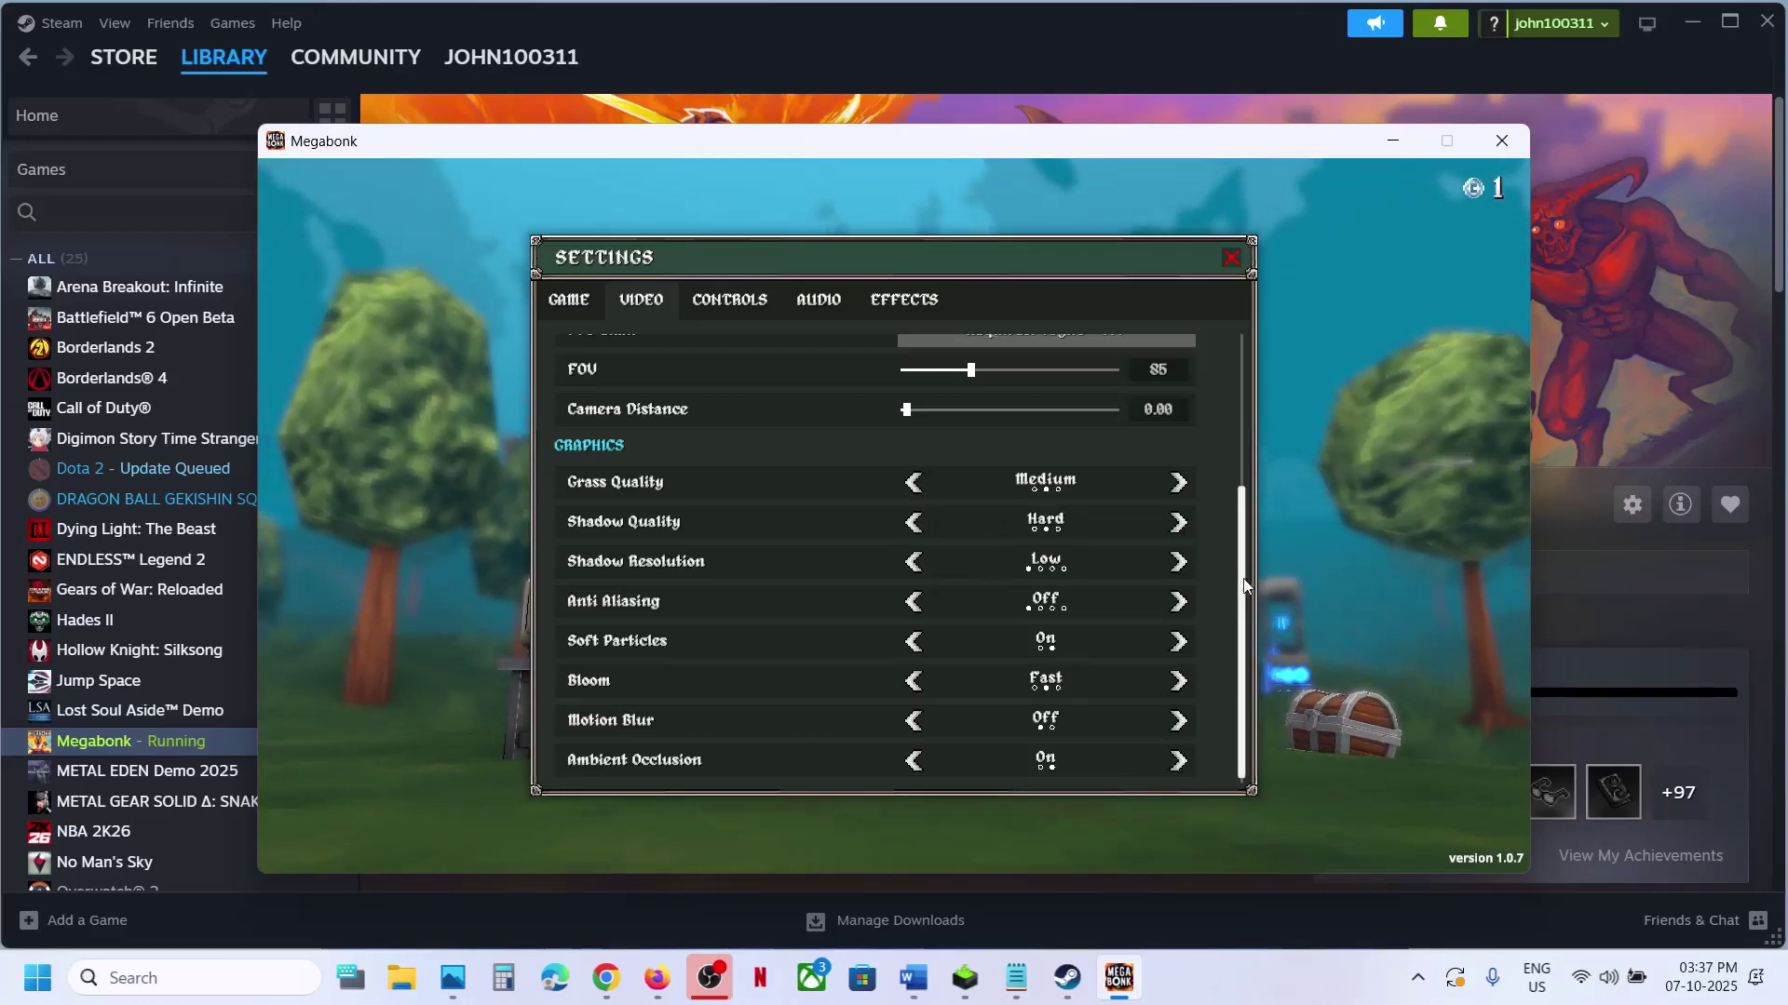
scroll(1253, 642, down, 1)
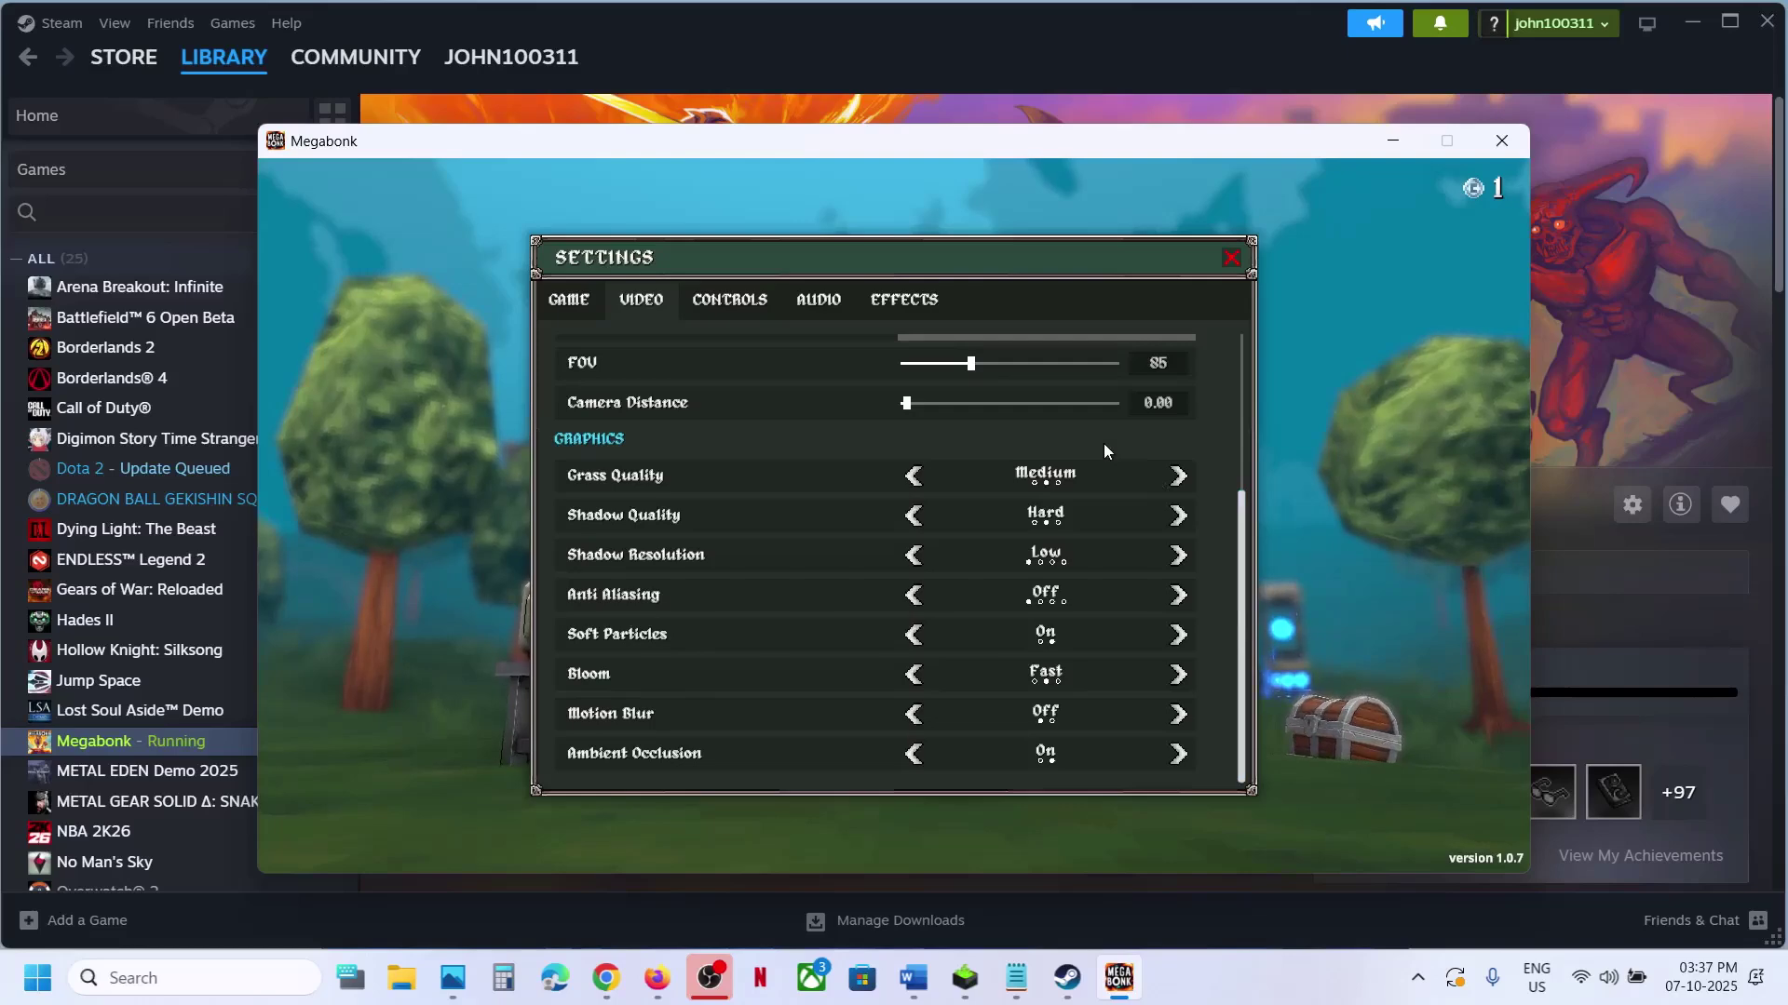
key(Escape)
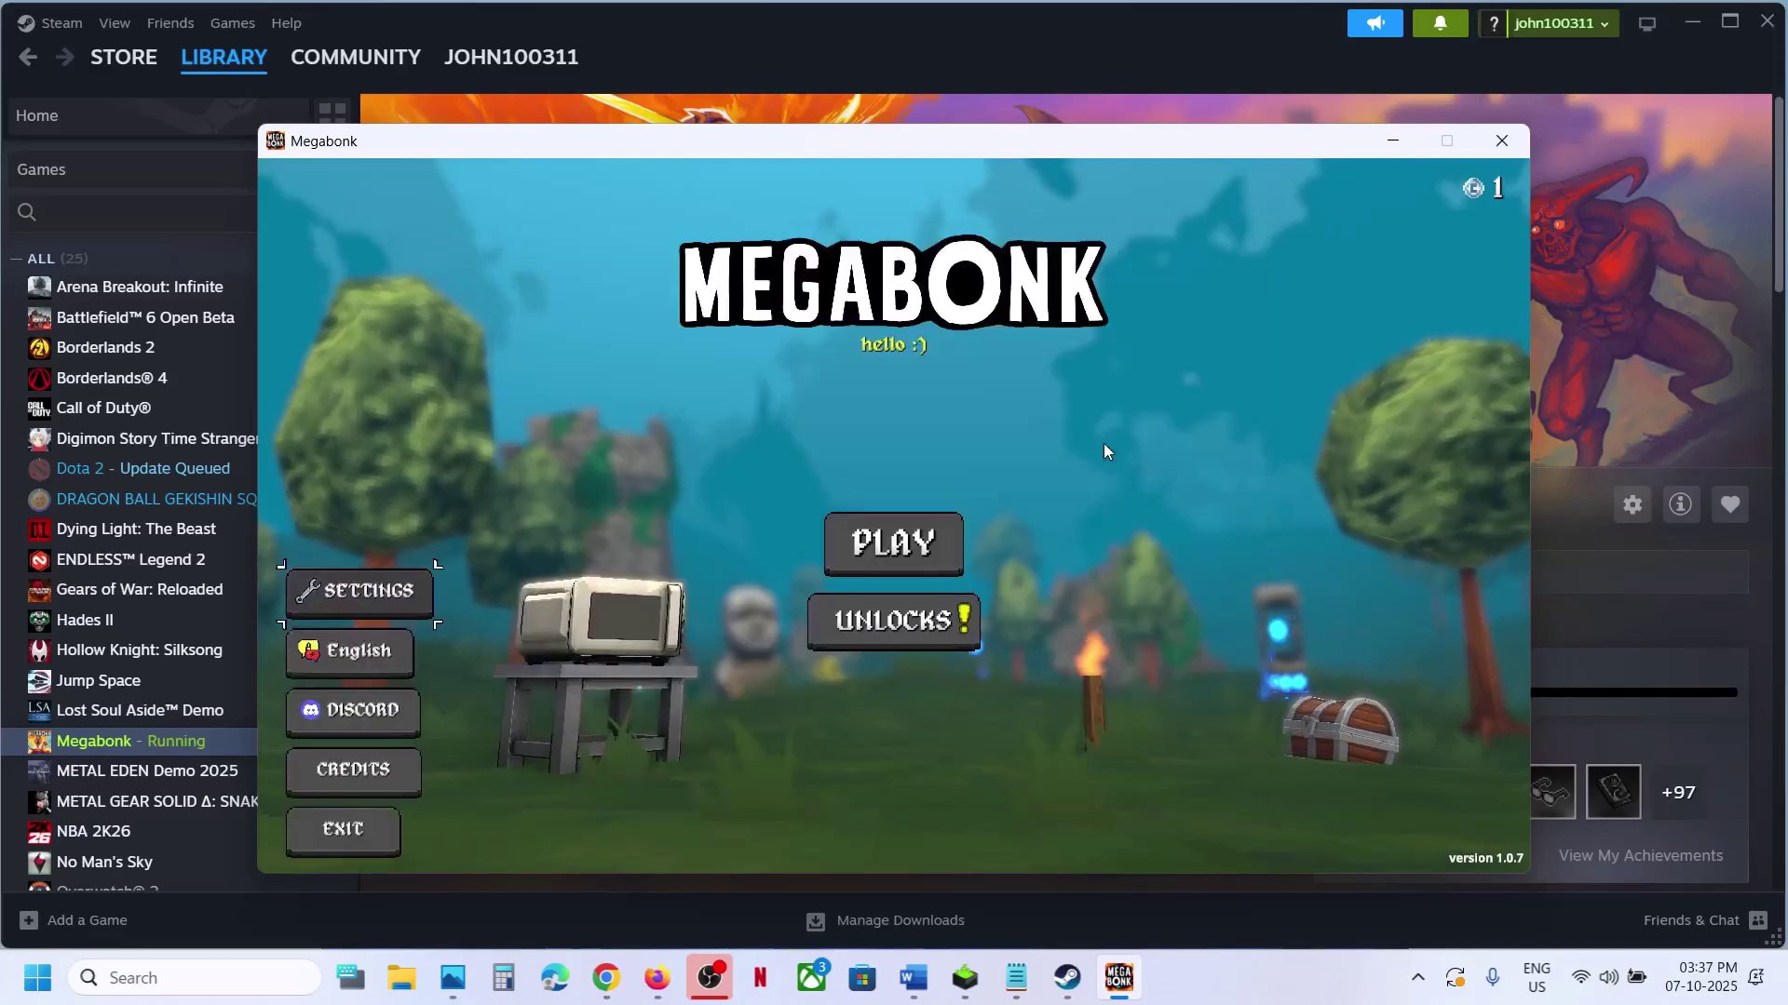
Switch to the Word document's Step 4 on clean graphics driver installation and open its NVIDIA driver download link
click(1186, 957)
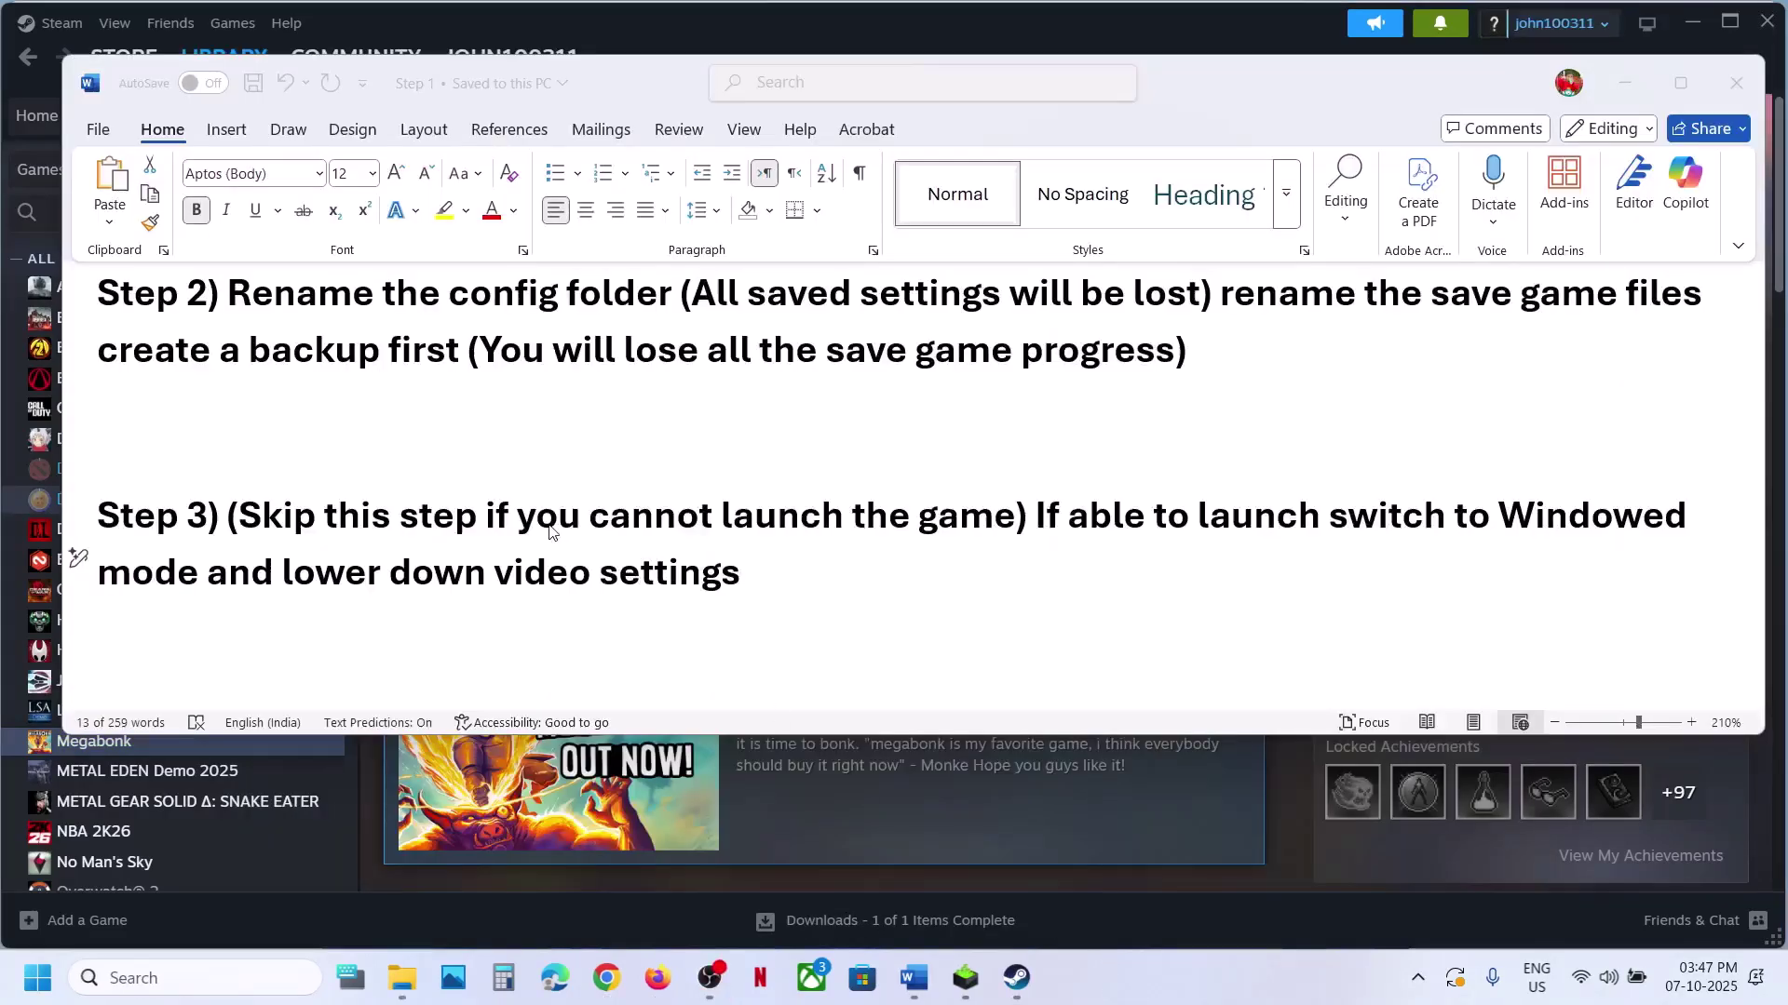
scroll(549, 526, down, 4)
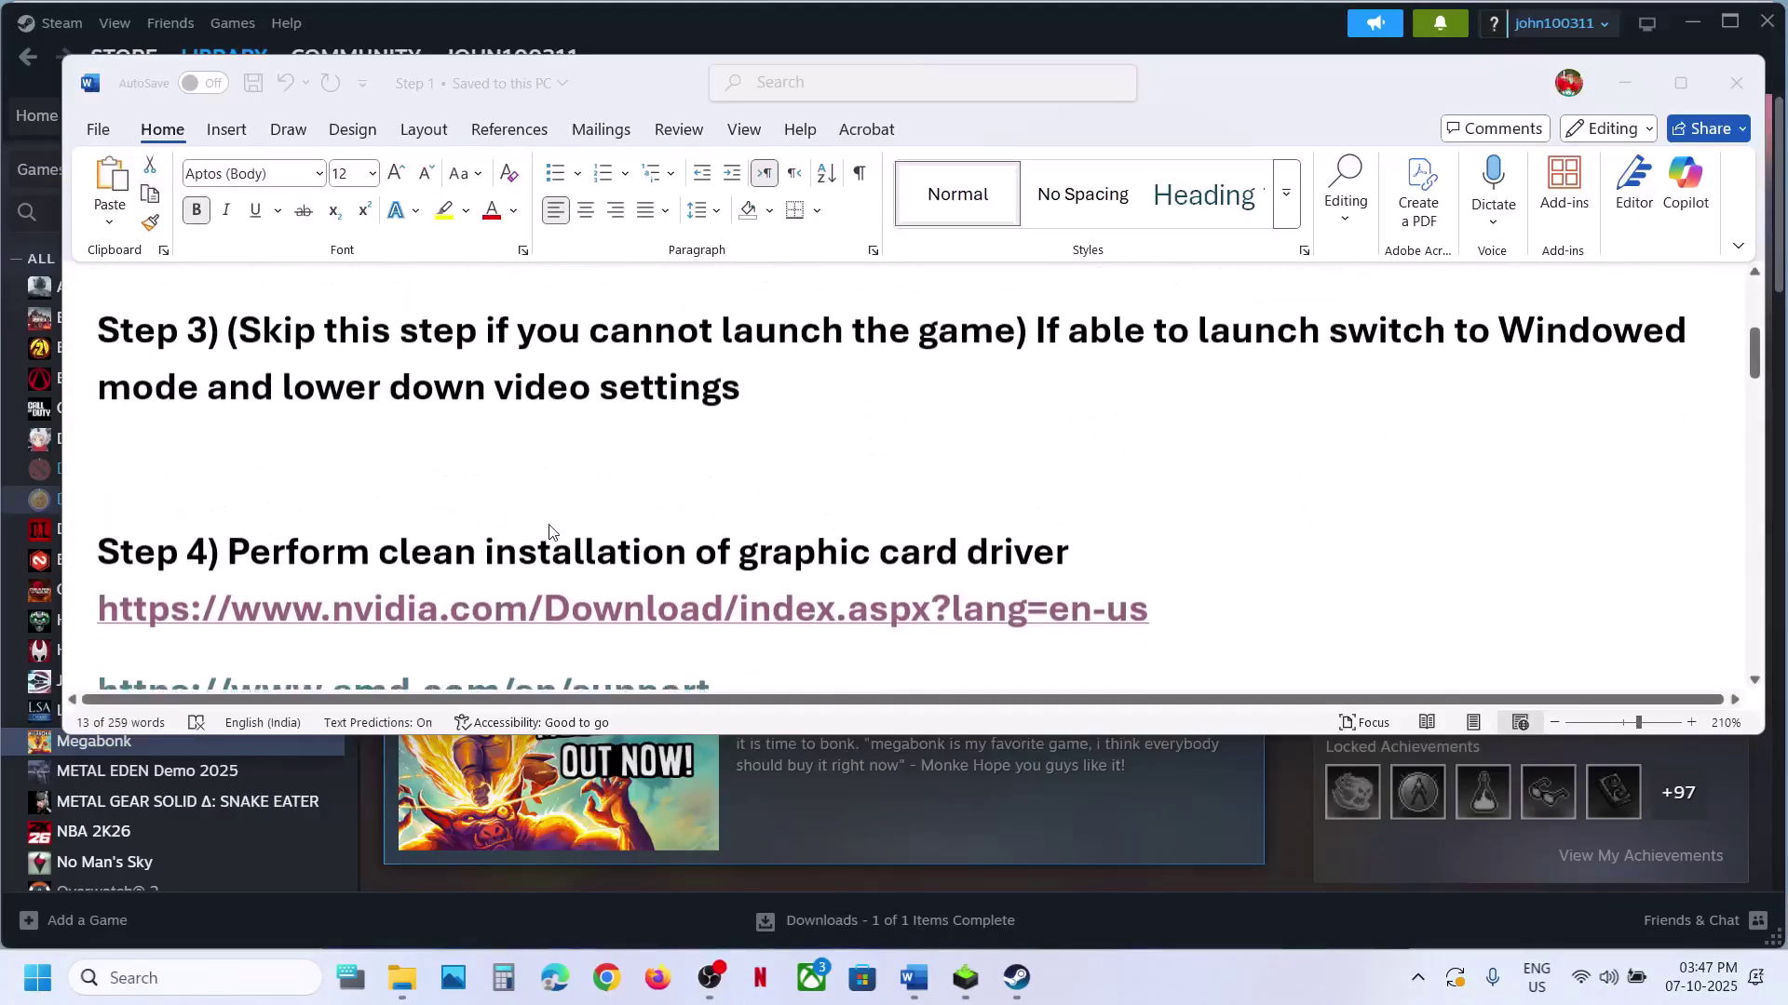
scroll(605, 521, down, 1)
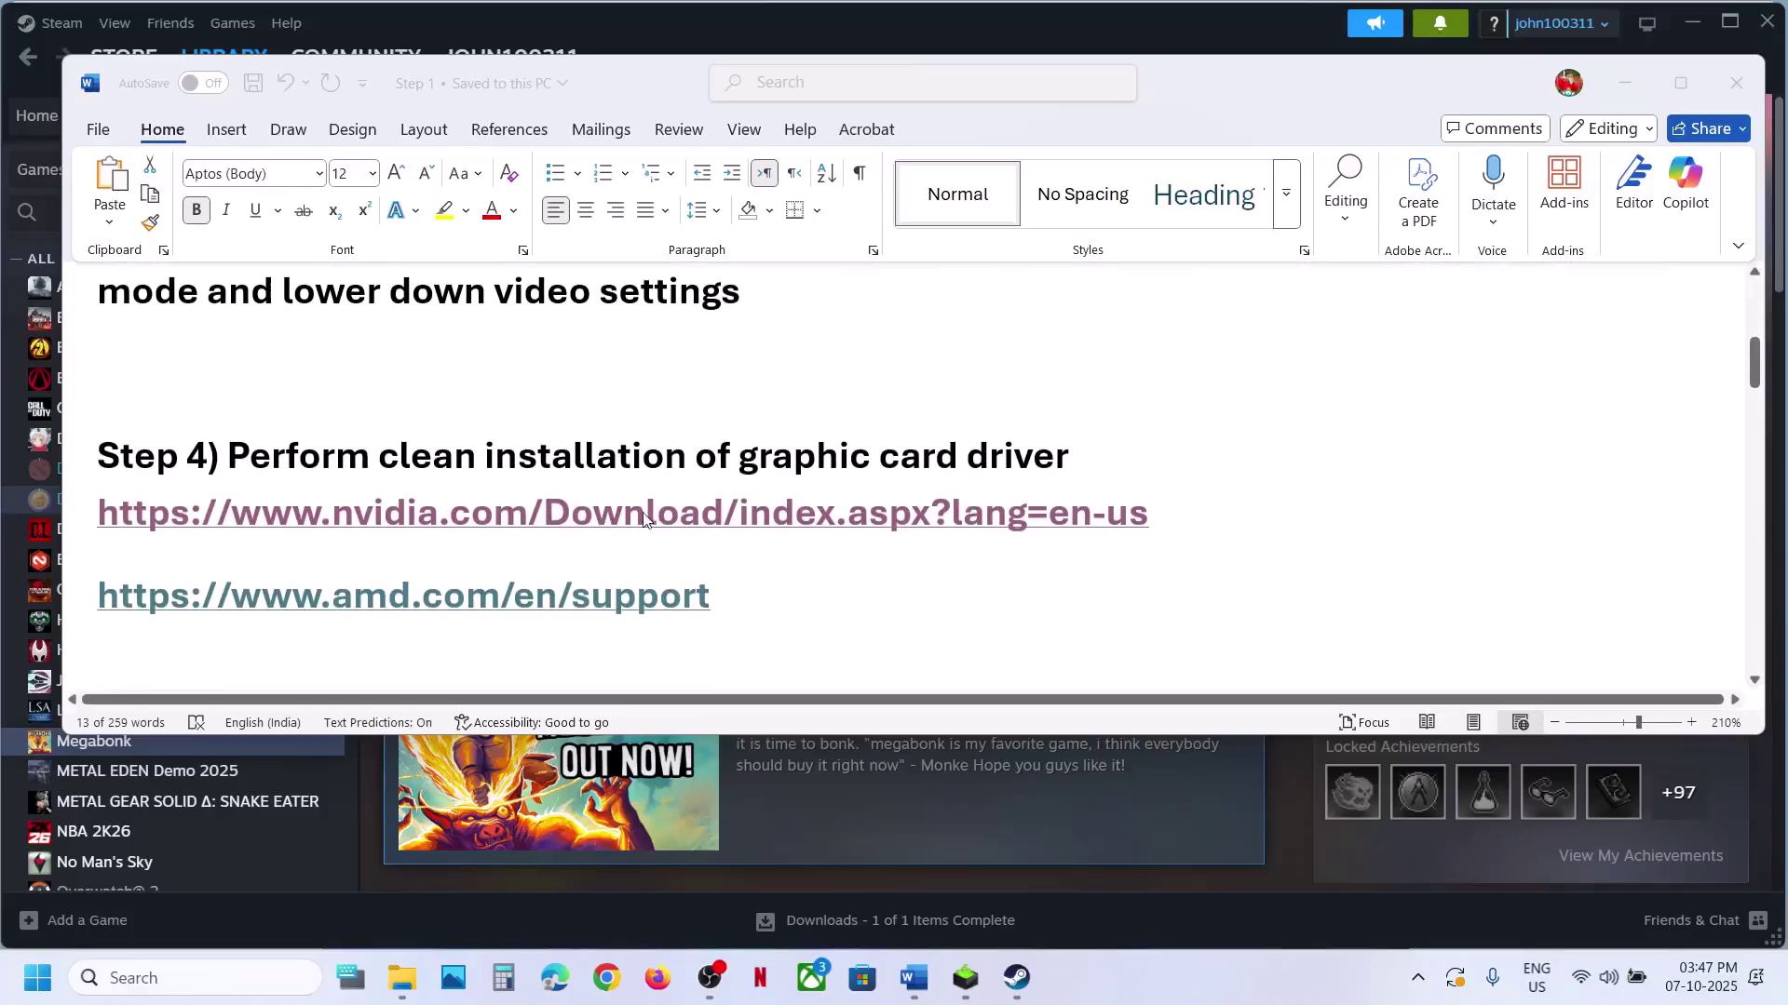
click(558, 531)
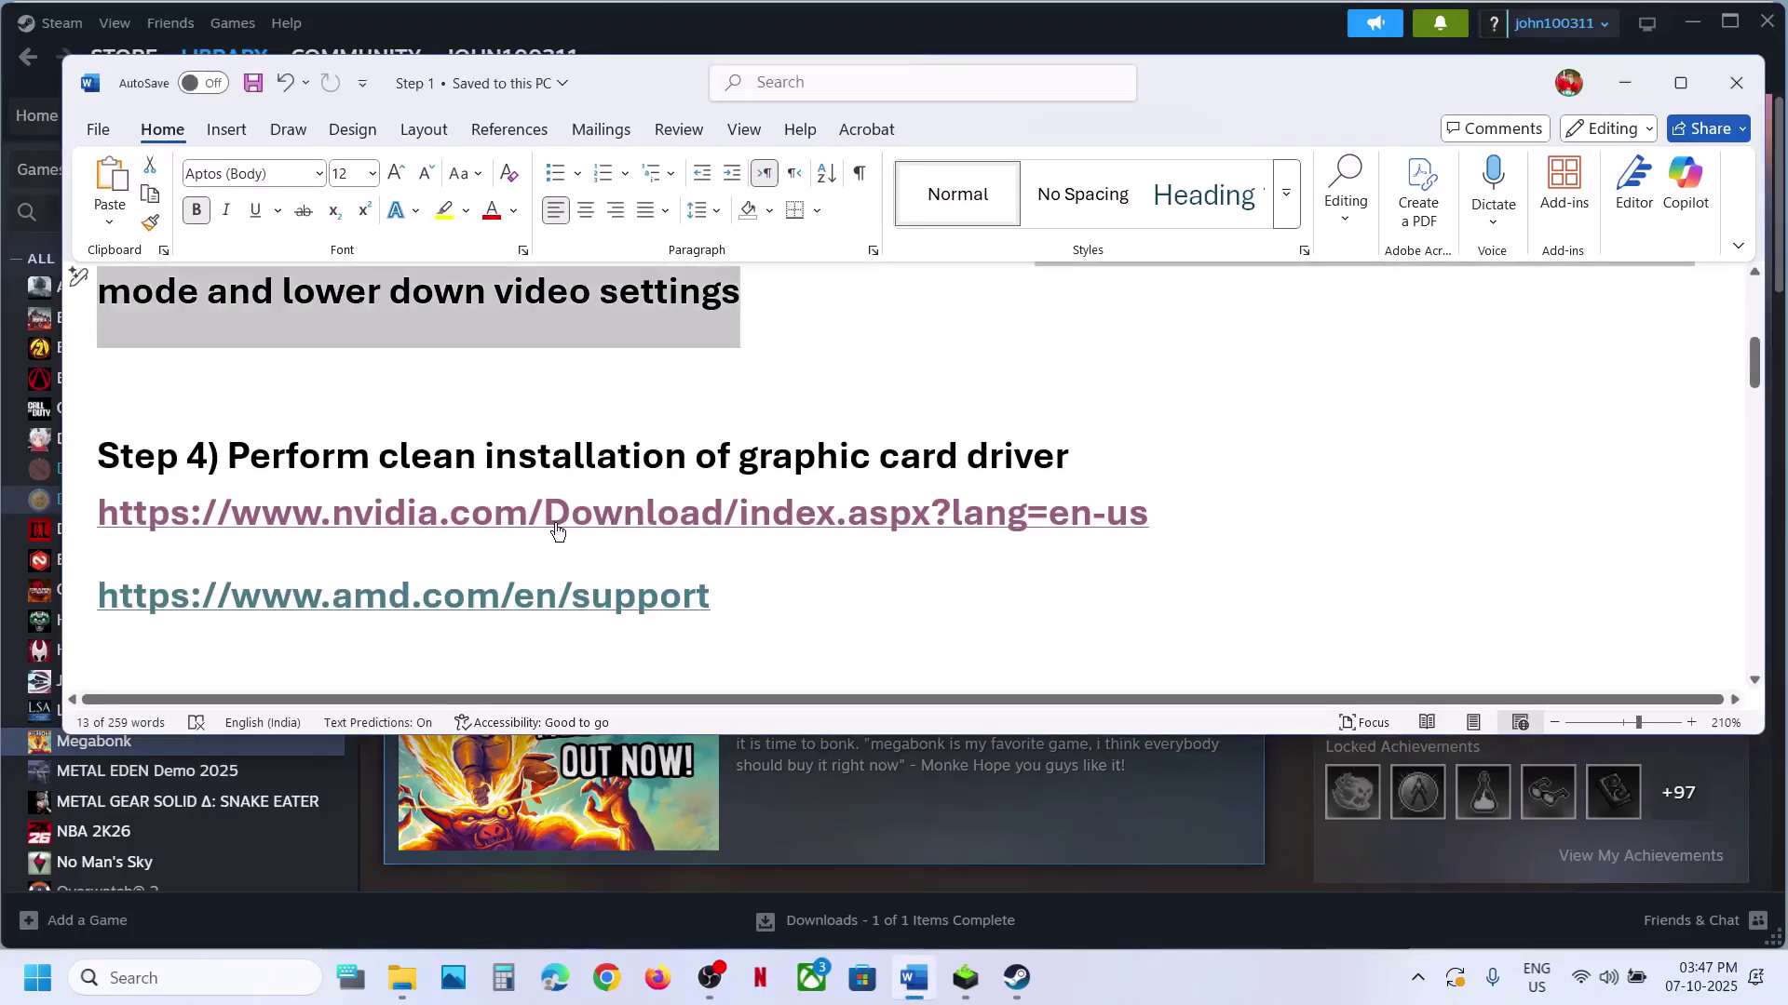
ctrl+click(834, 530)
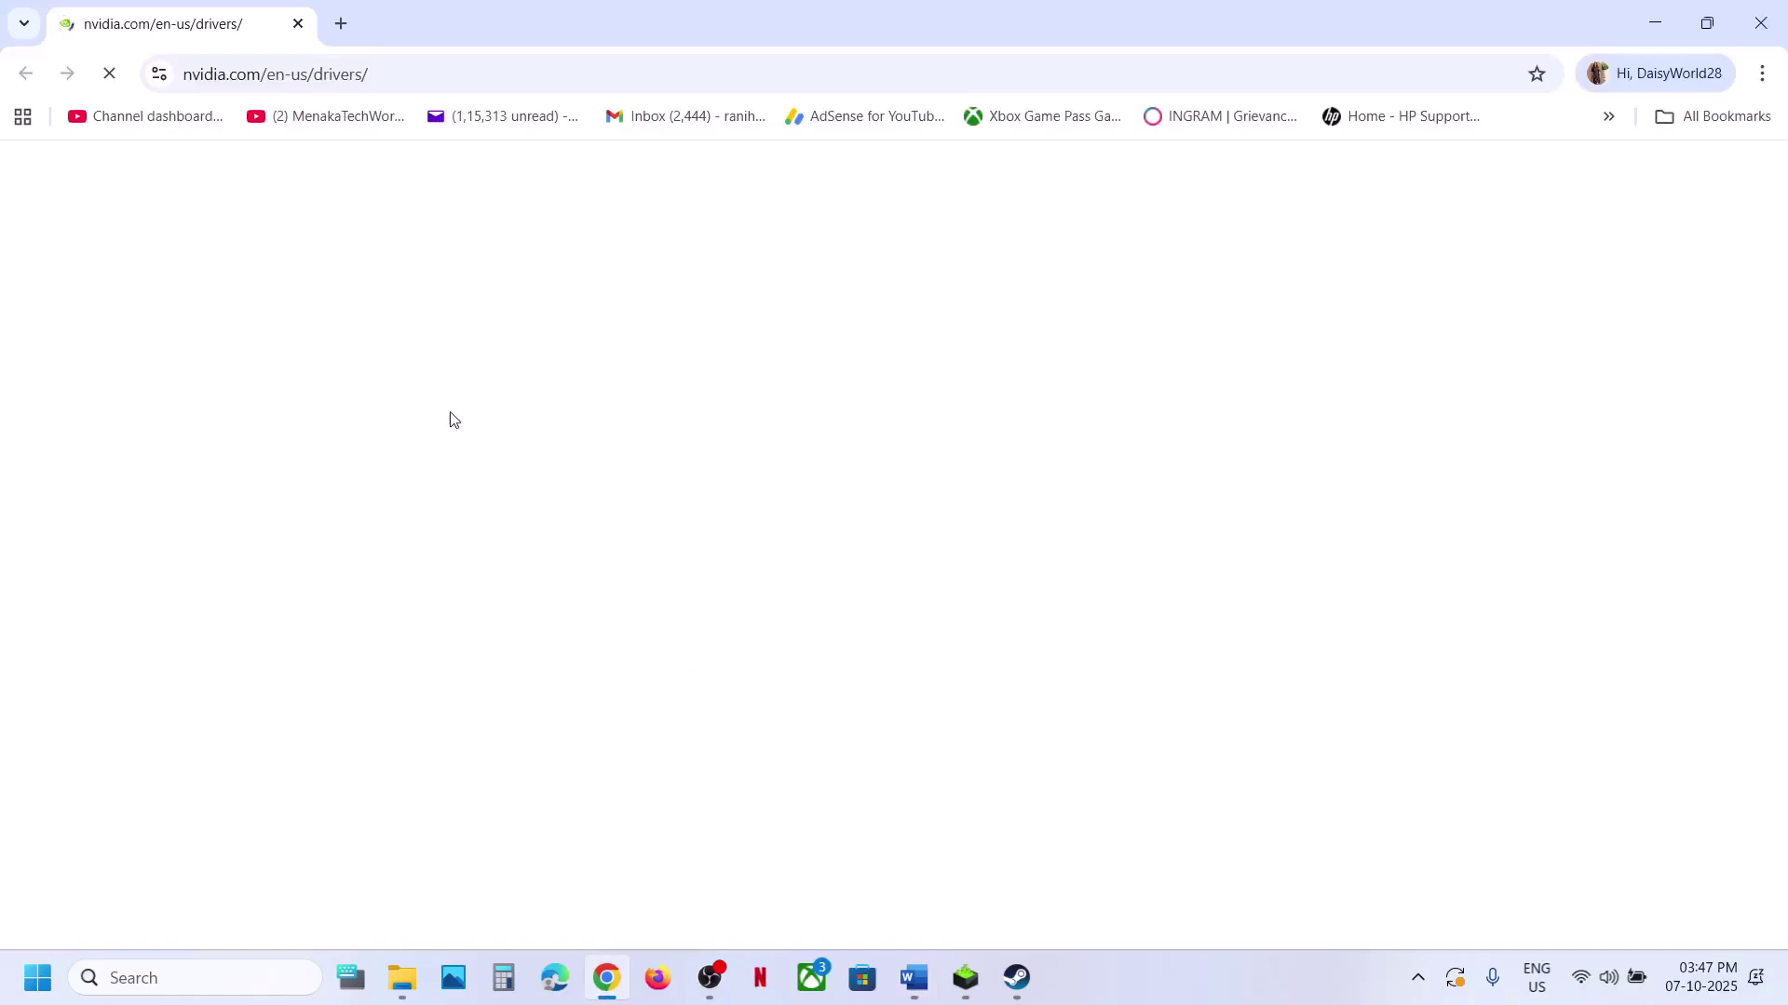
Find the Windows 11 drivers for the GeForce RTX 3050 Laptop GPU and download GeForce Game Ready Driver 581.42
scroll(441, 817, down, 3)
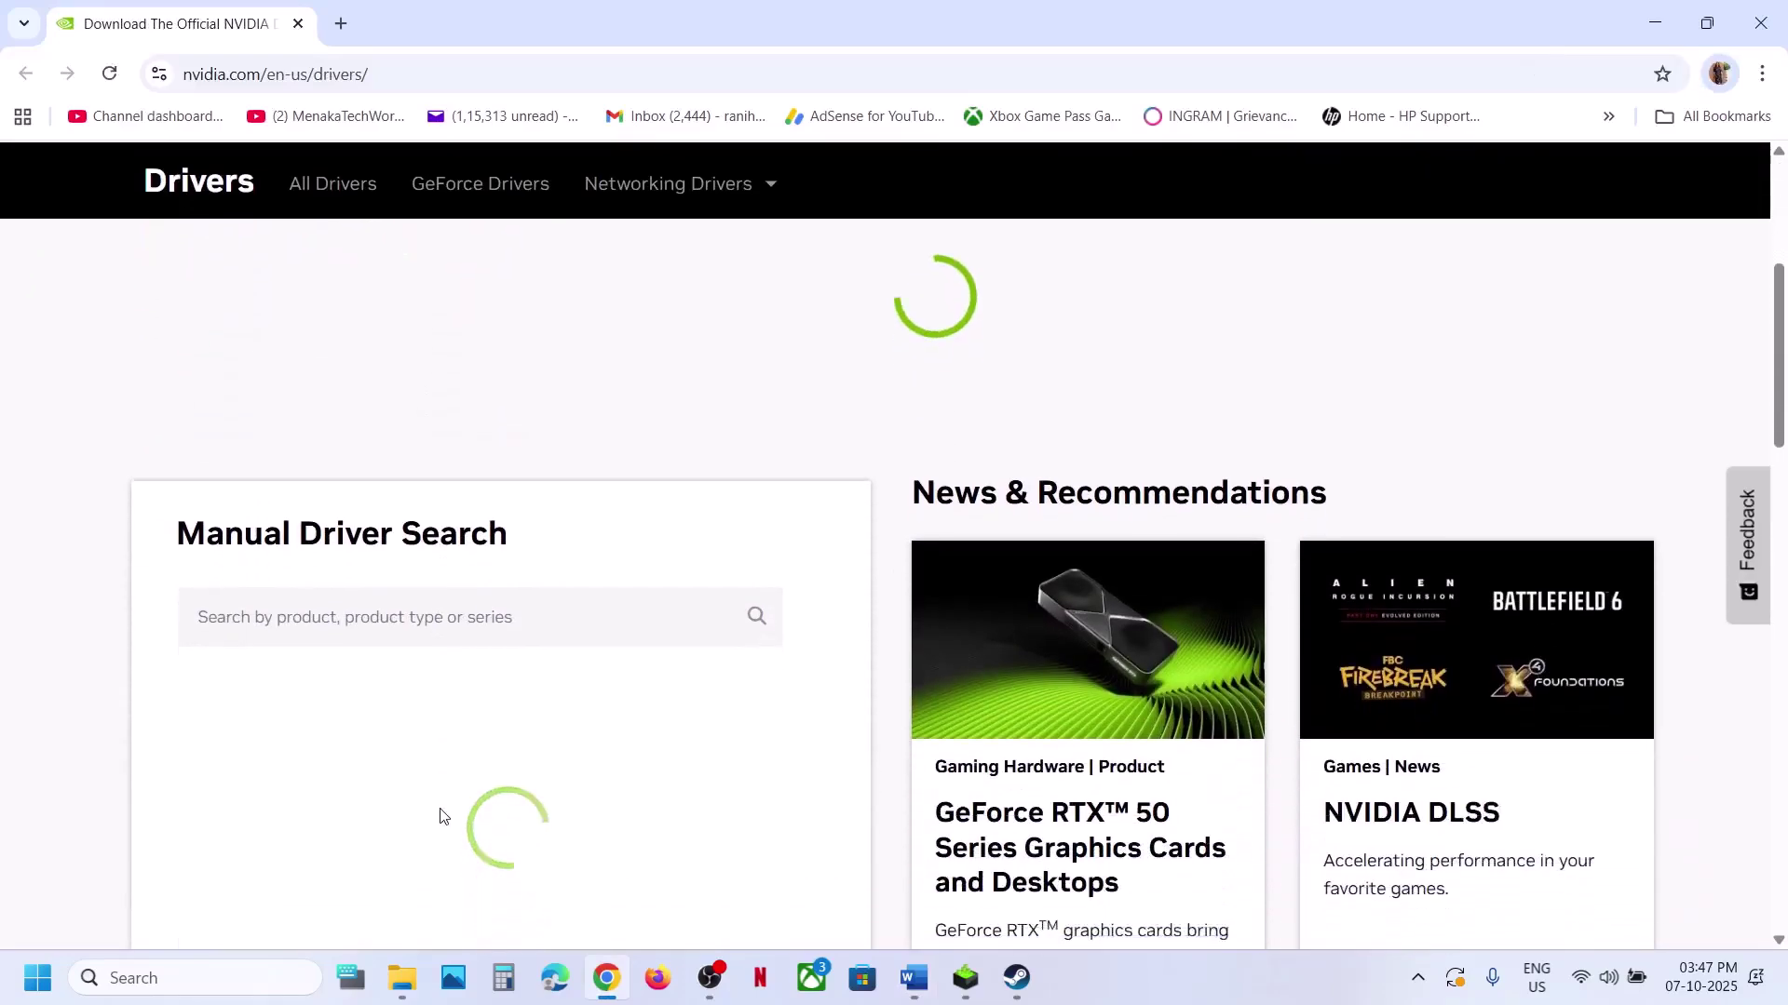
scroll(442, 817, down, 3)
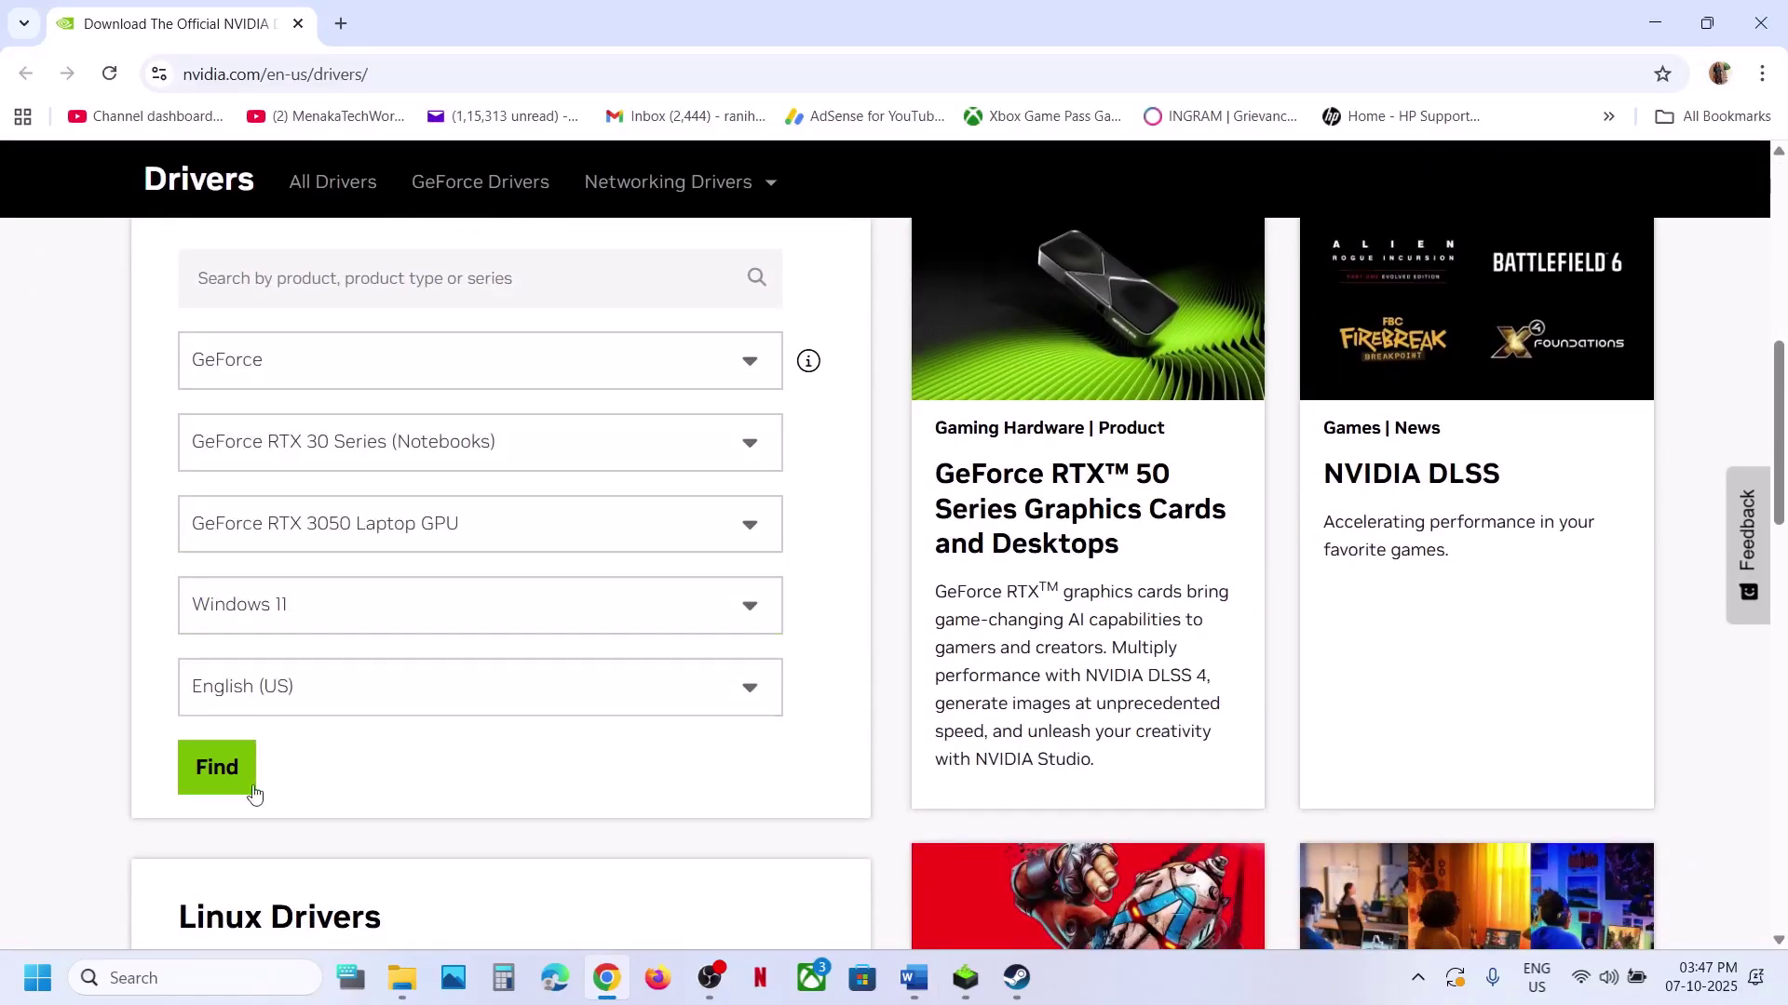
click(216, 784)
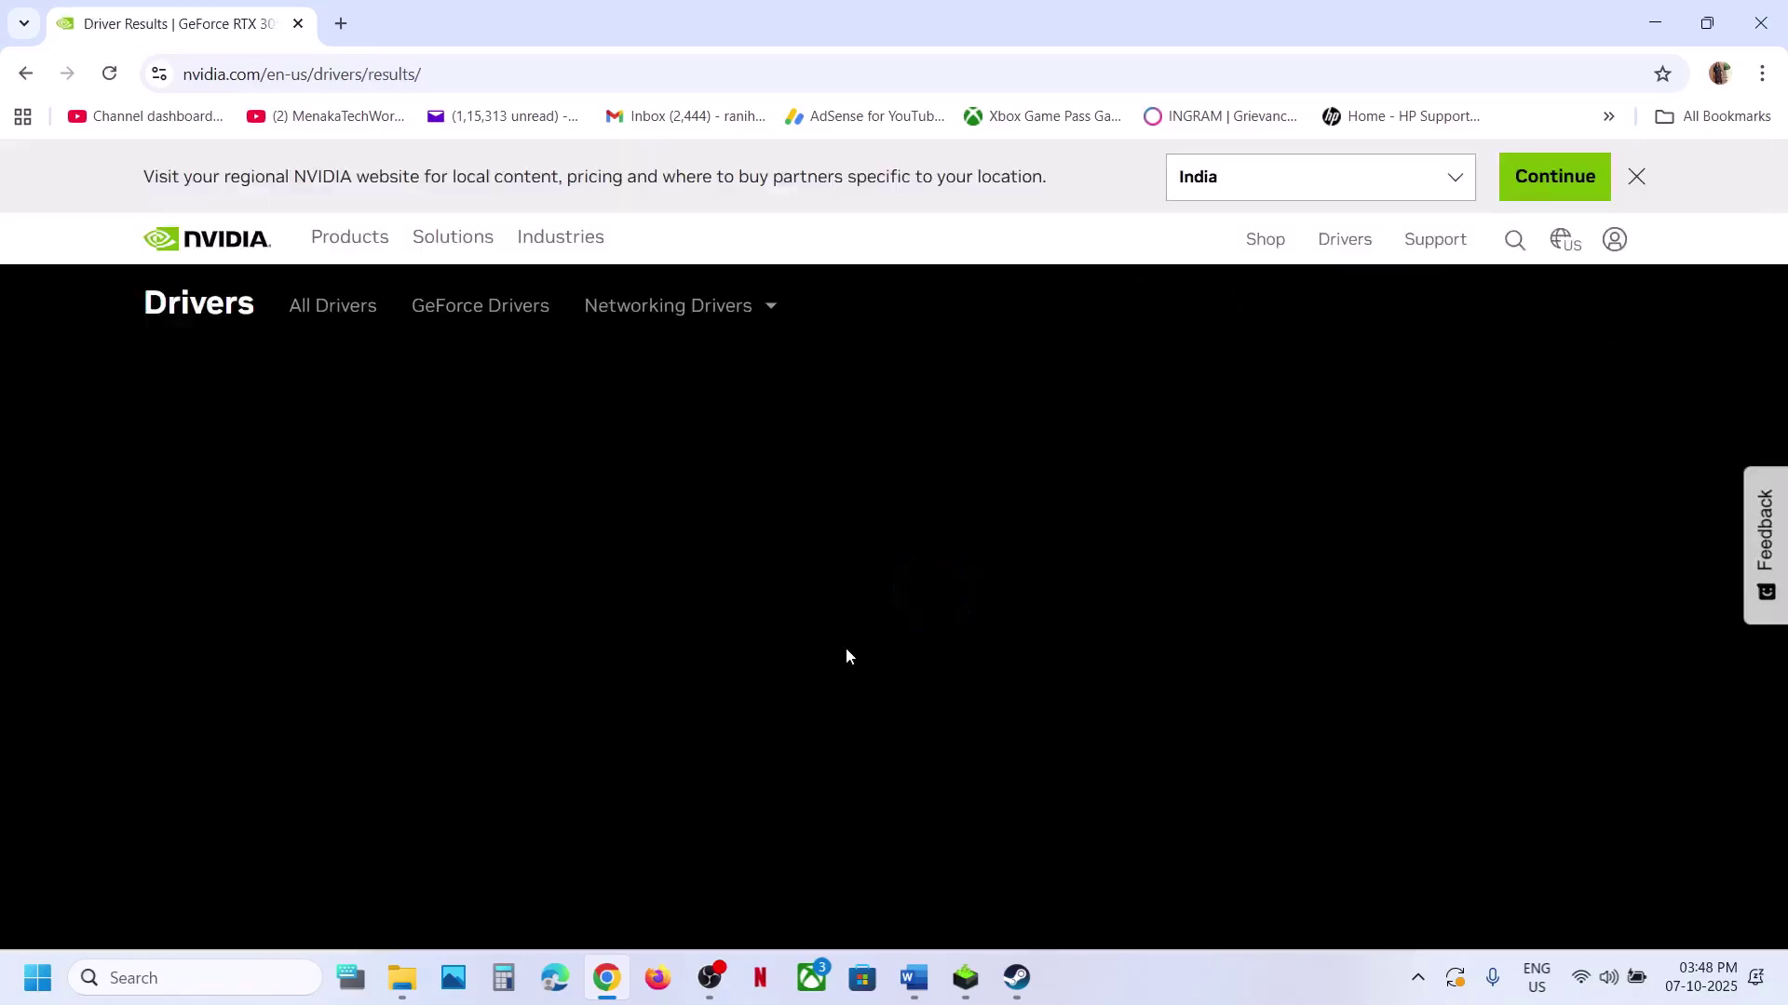
scroll(847, 649, down, 1)
scroll(846, 656, down, 4)
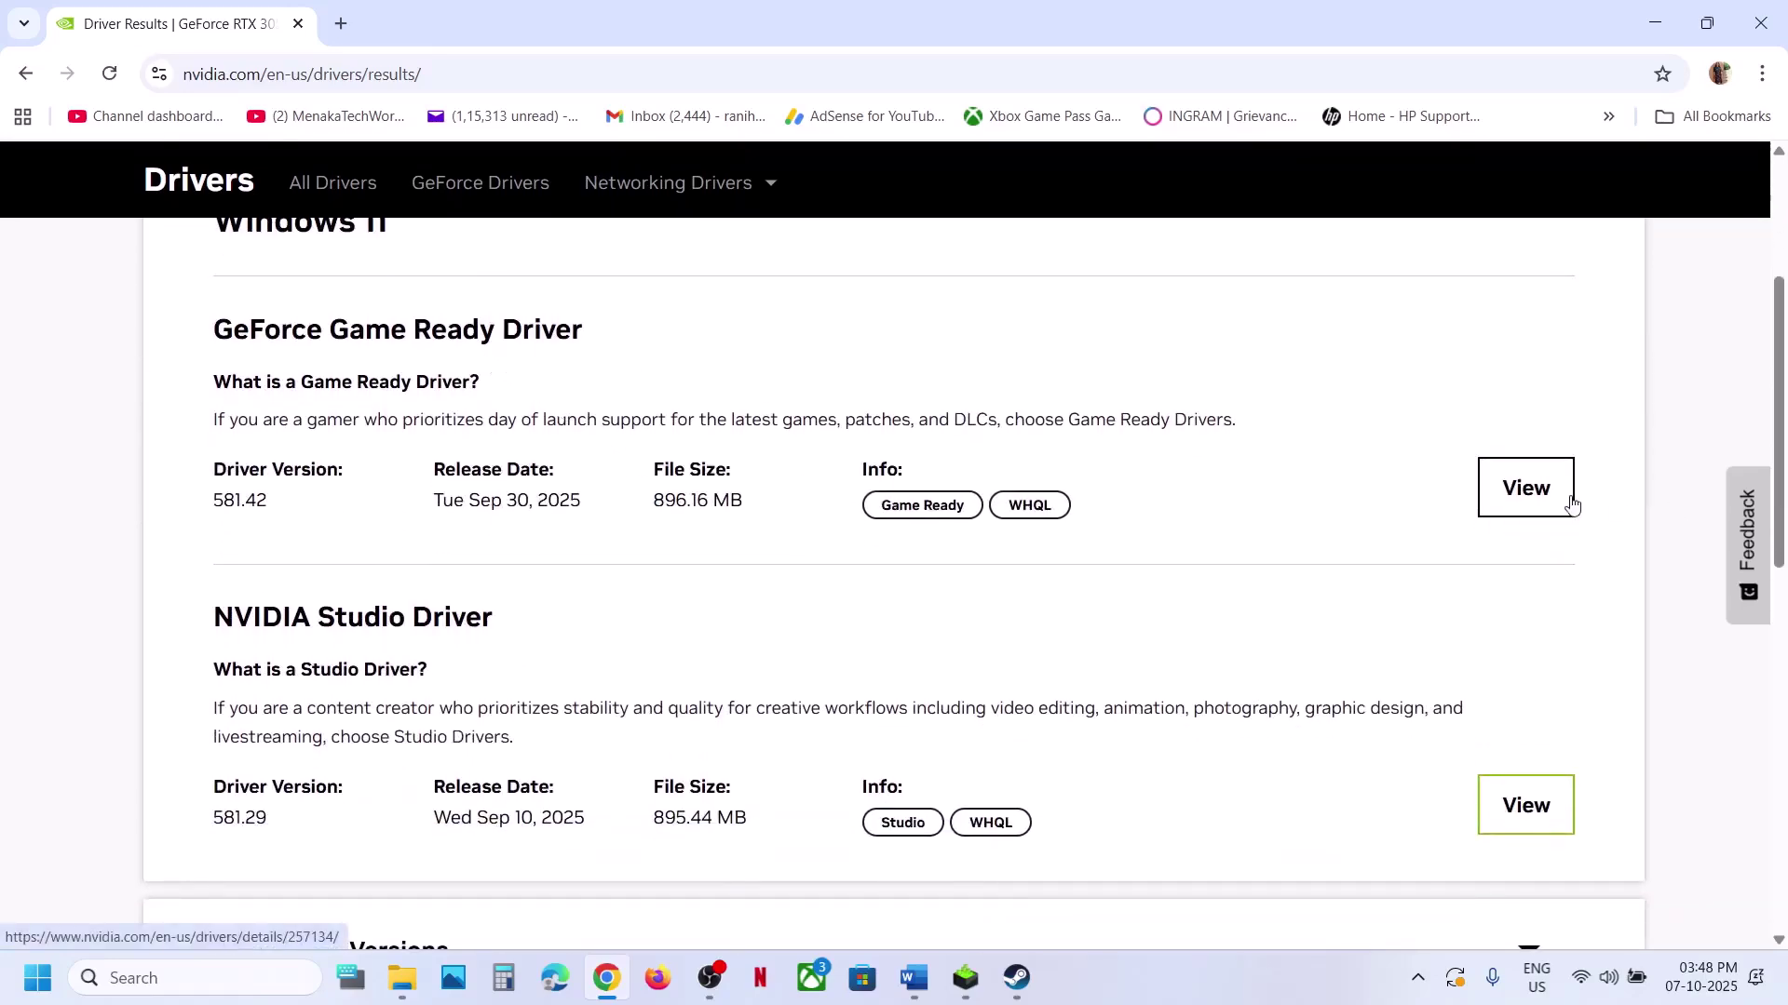
click(1564, 497)
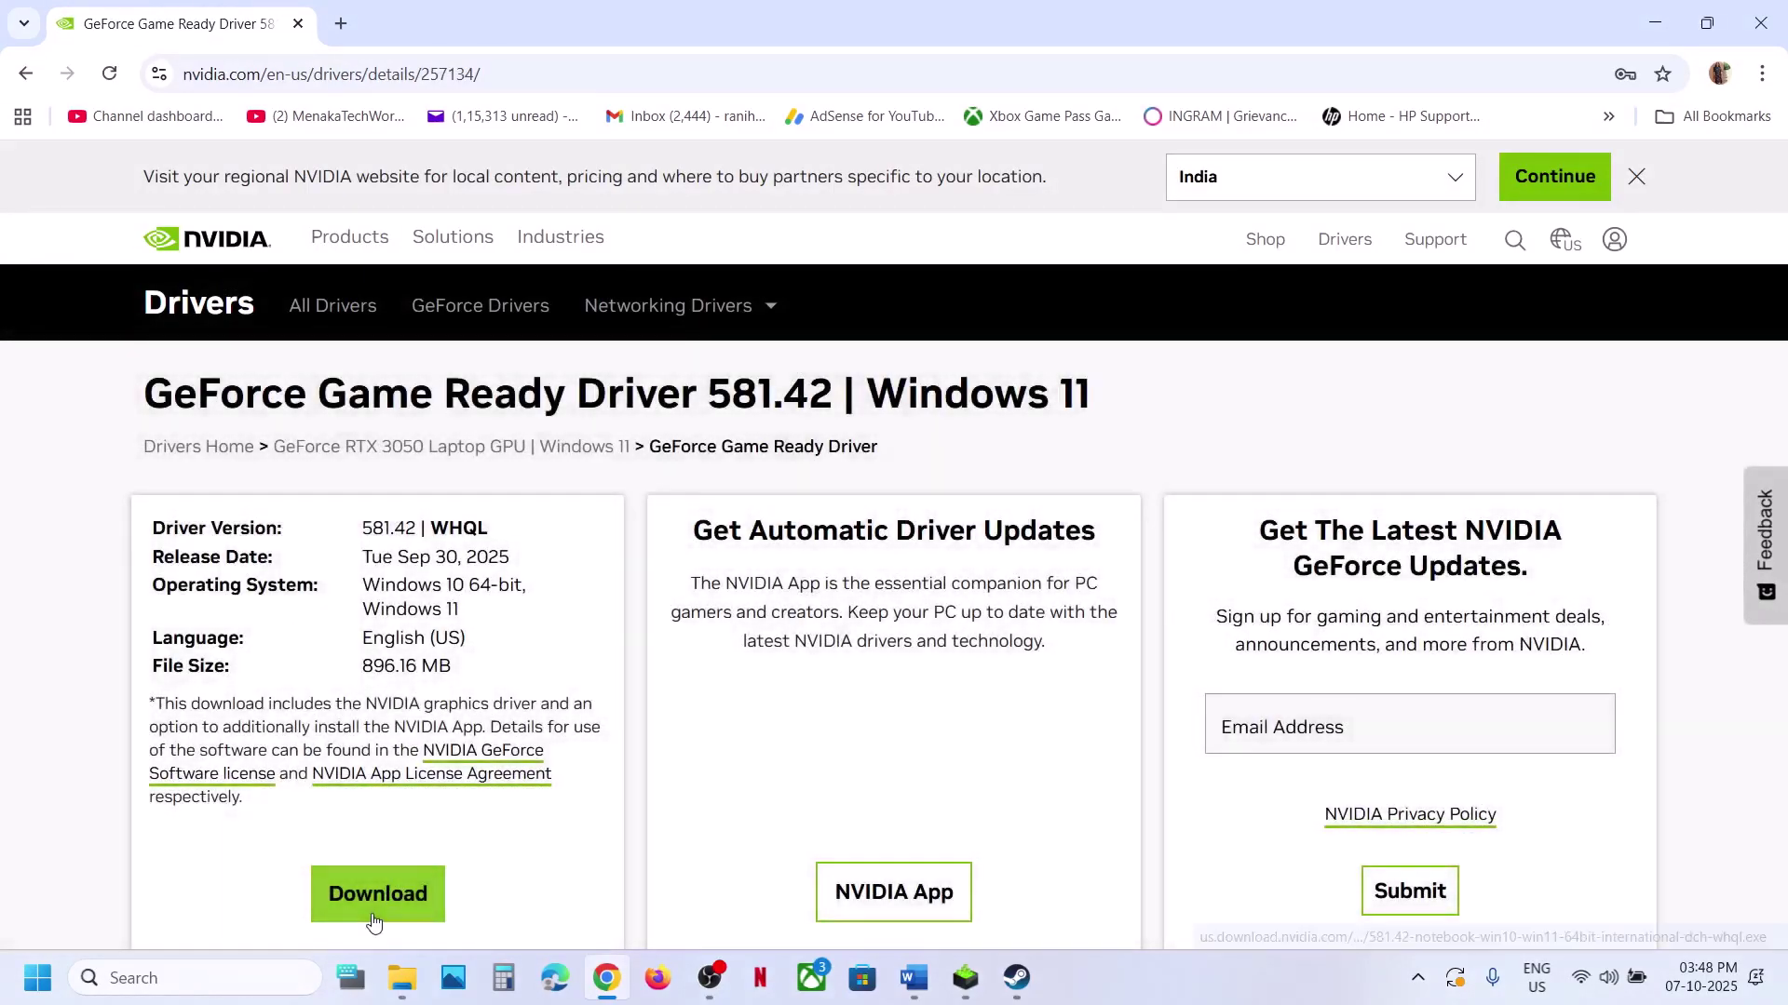
click(379, 893)
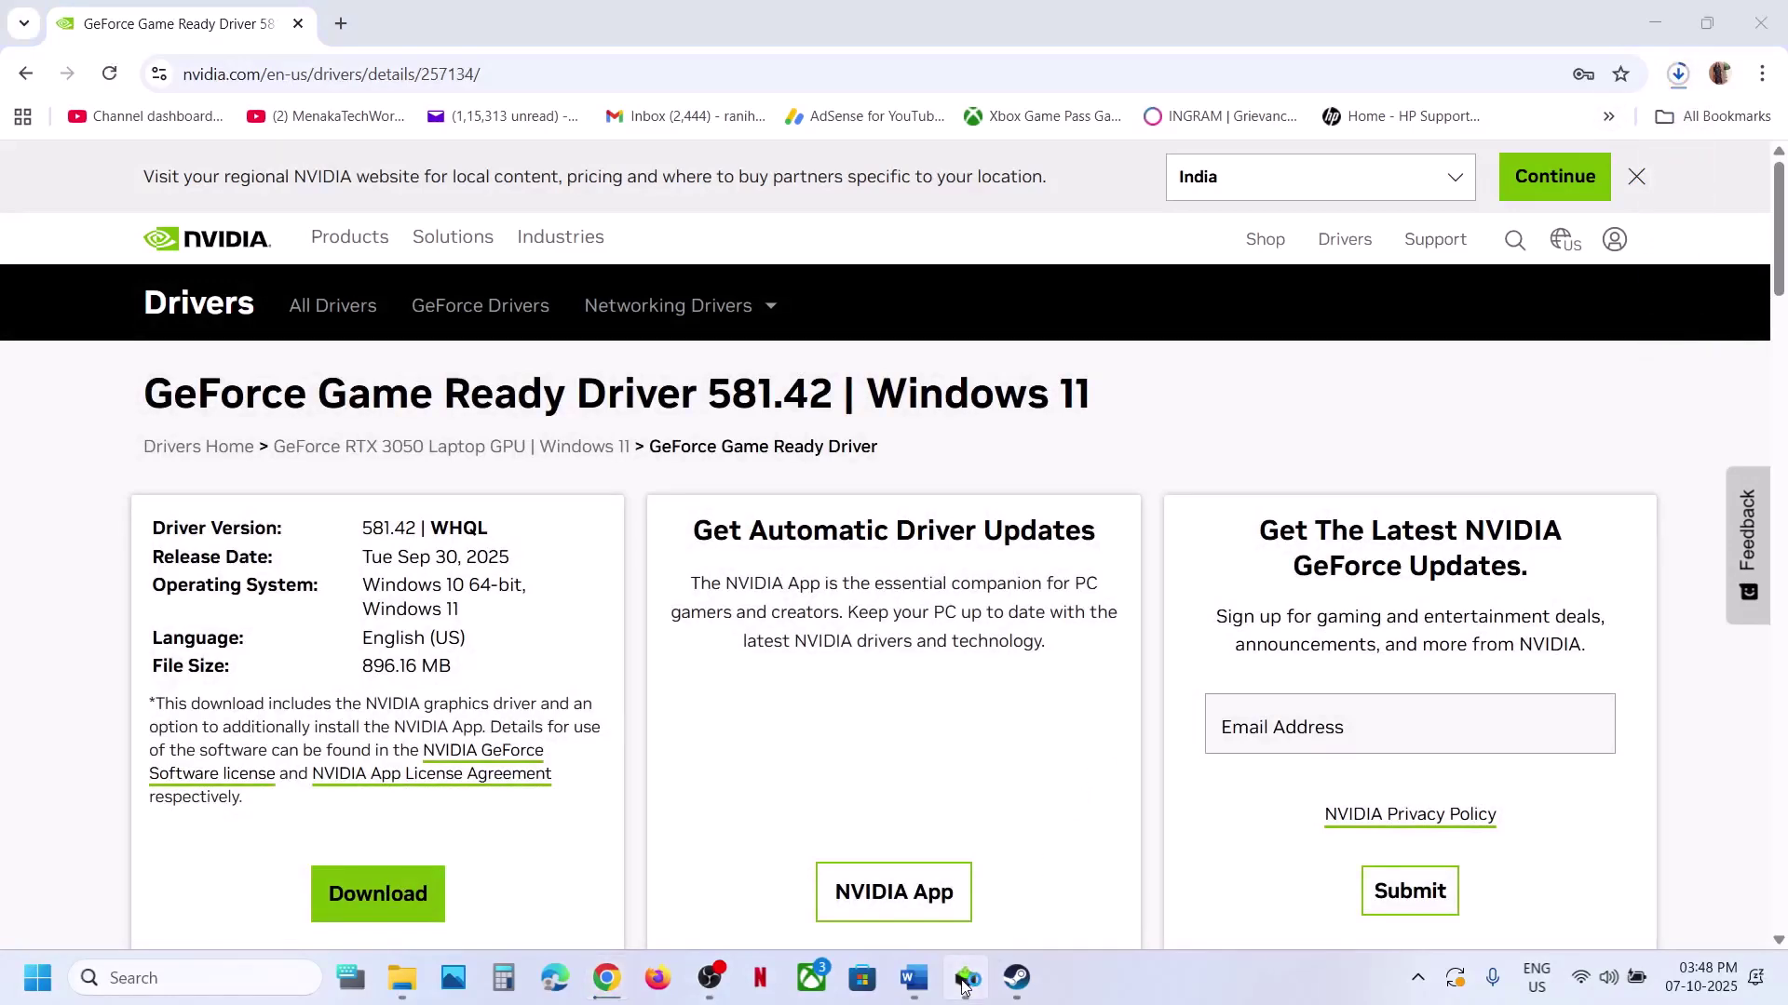
In the NVIDIA Installer, choose the Custom (Advanced) installation and enable Perform a clean installation
click(970, 700)
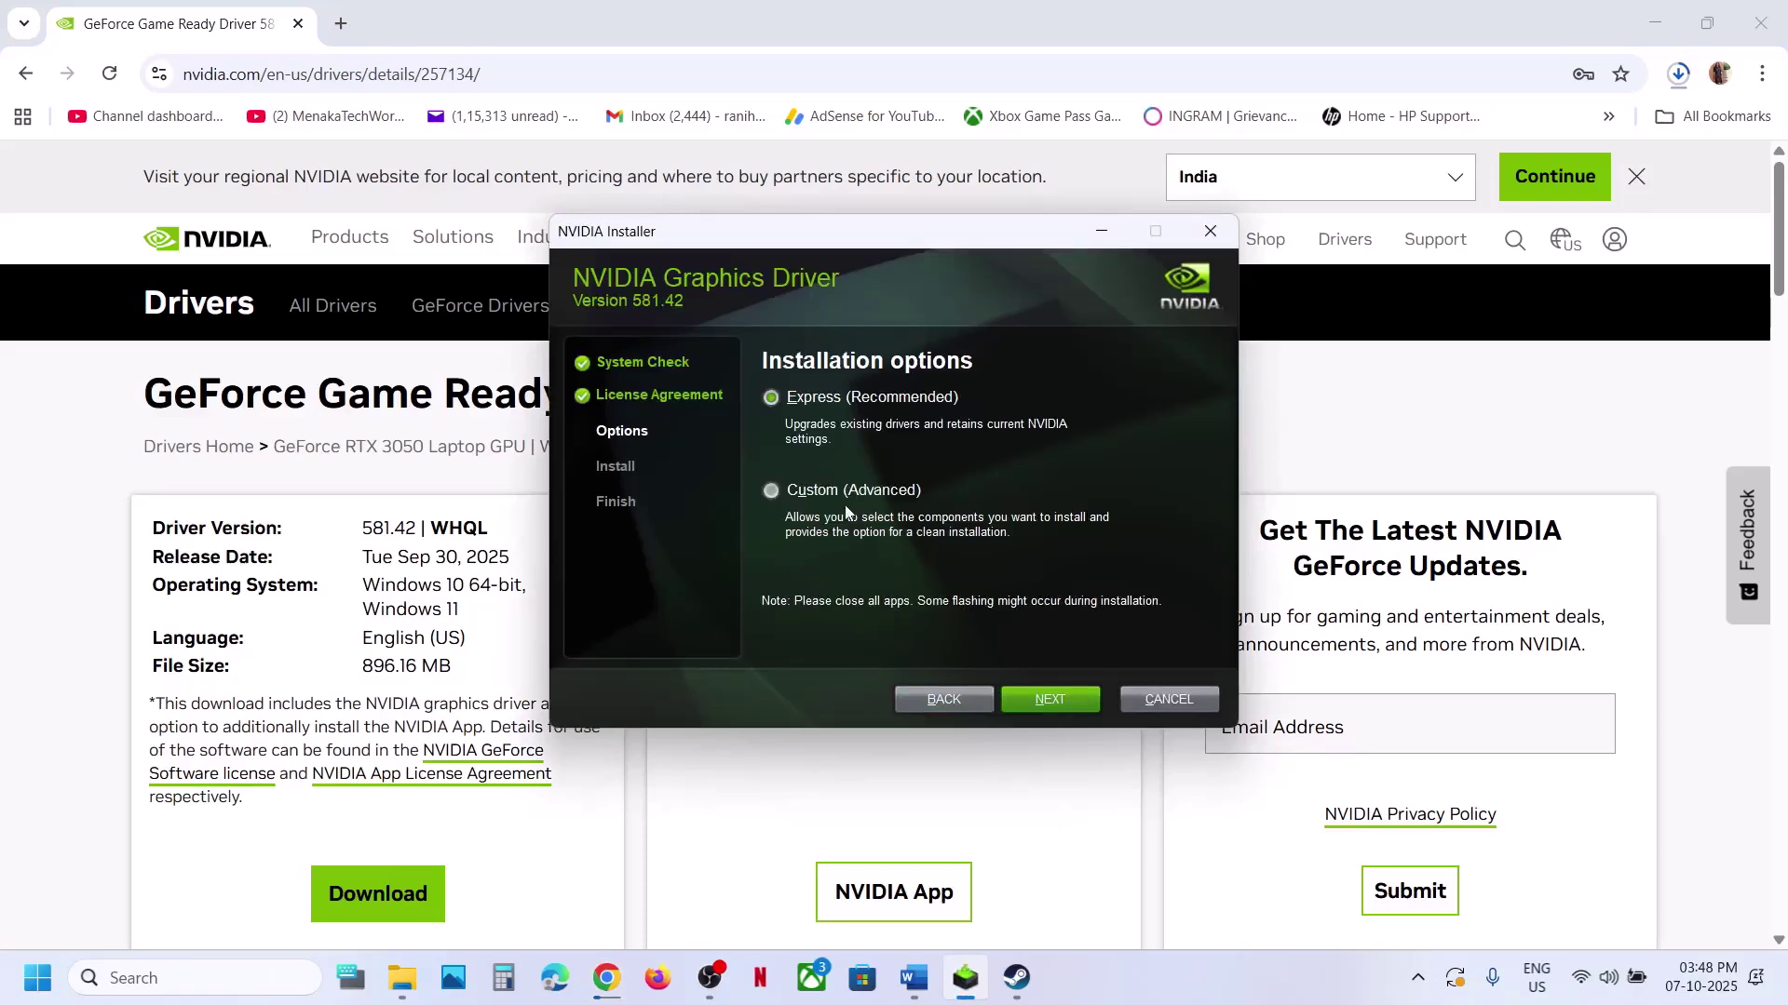
click(1015, 696)
click(767, 571)
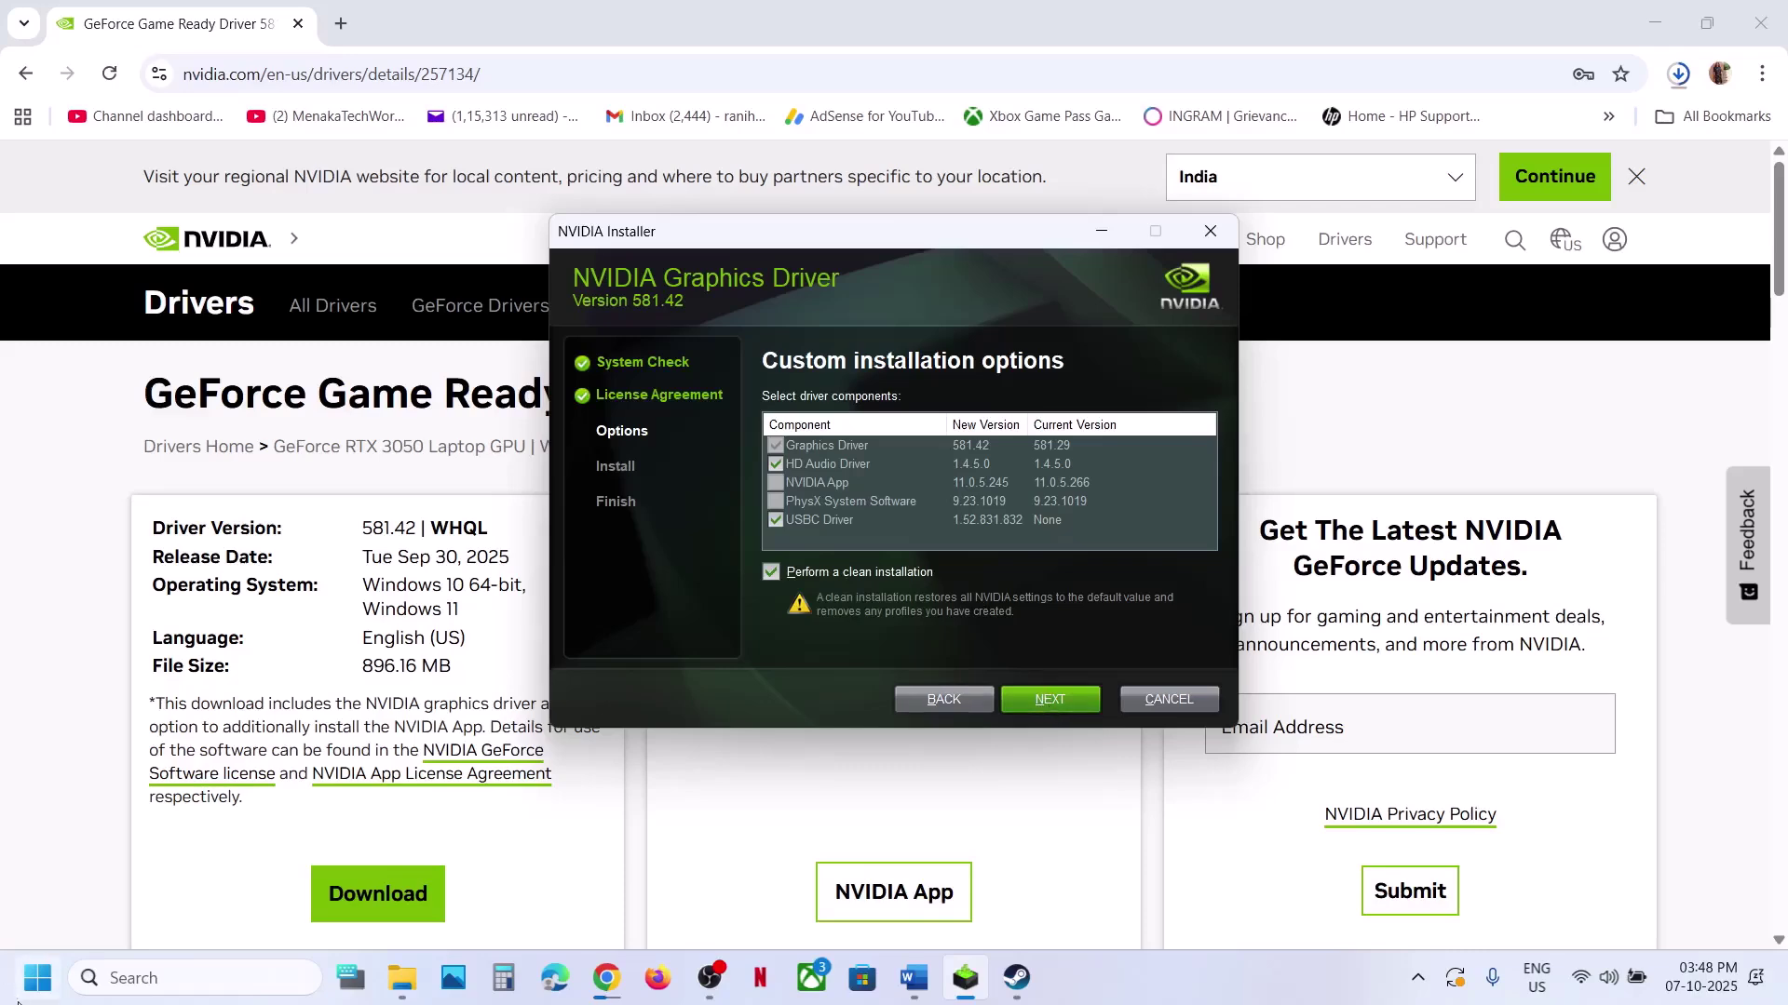
View the Windows power options for restarting the computer without choosing one
key(super)
click(677, 899)
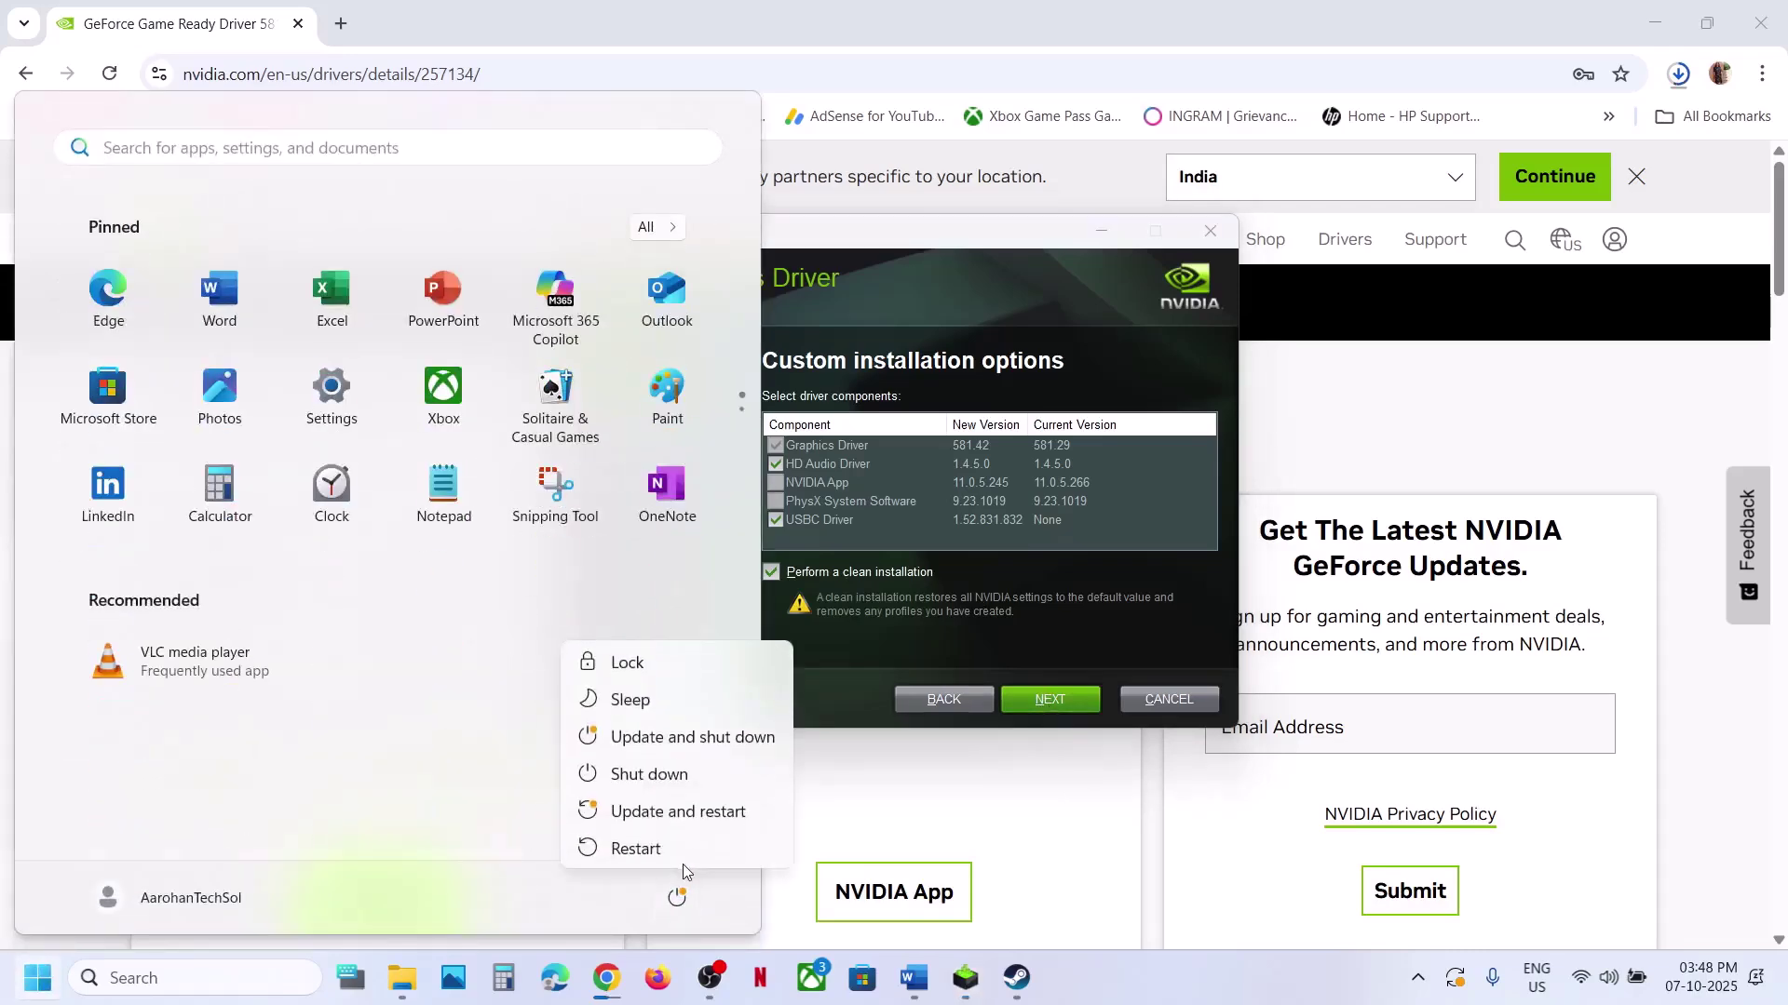
key(Escape)
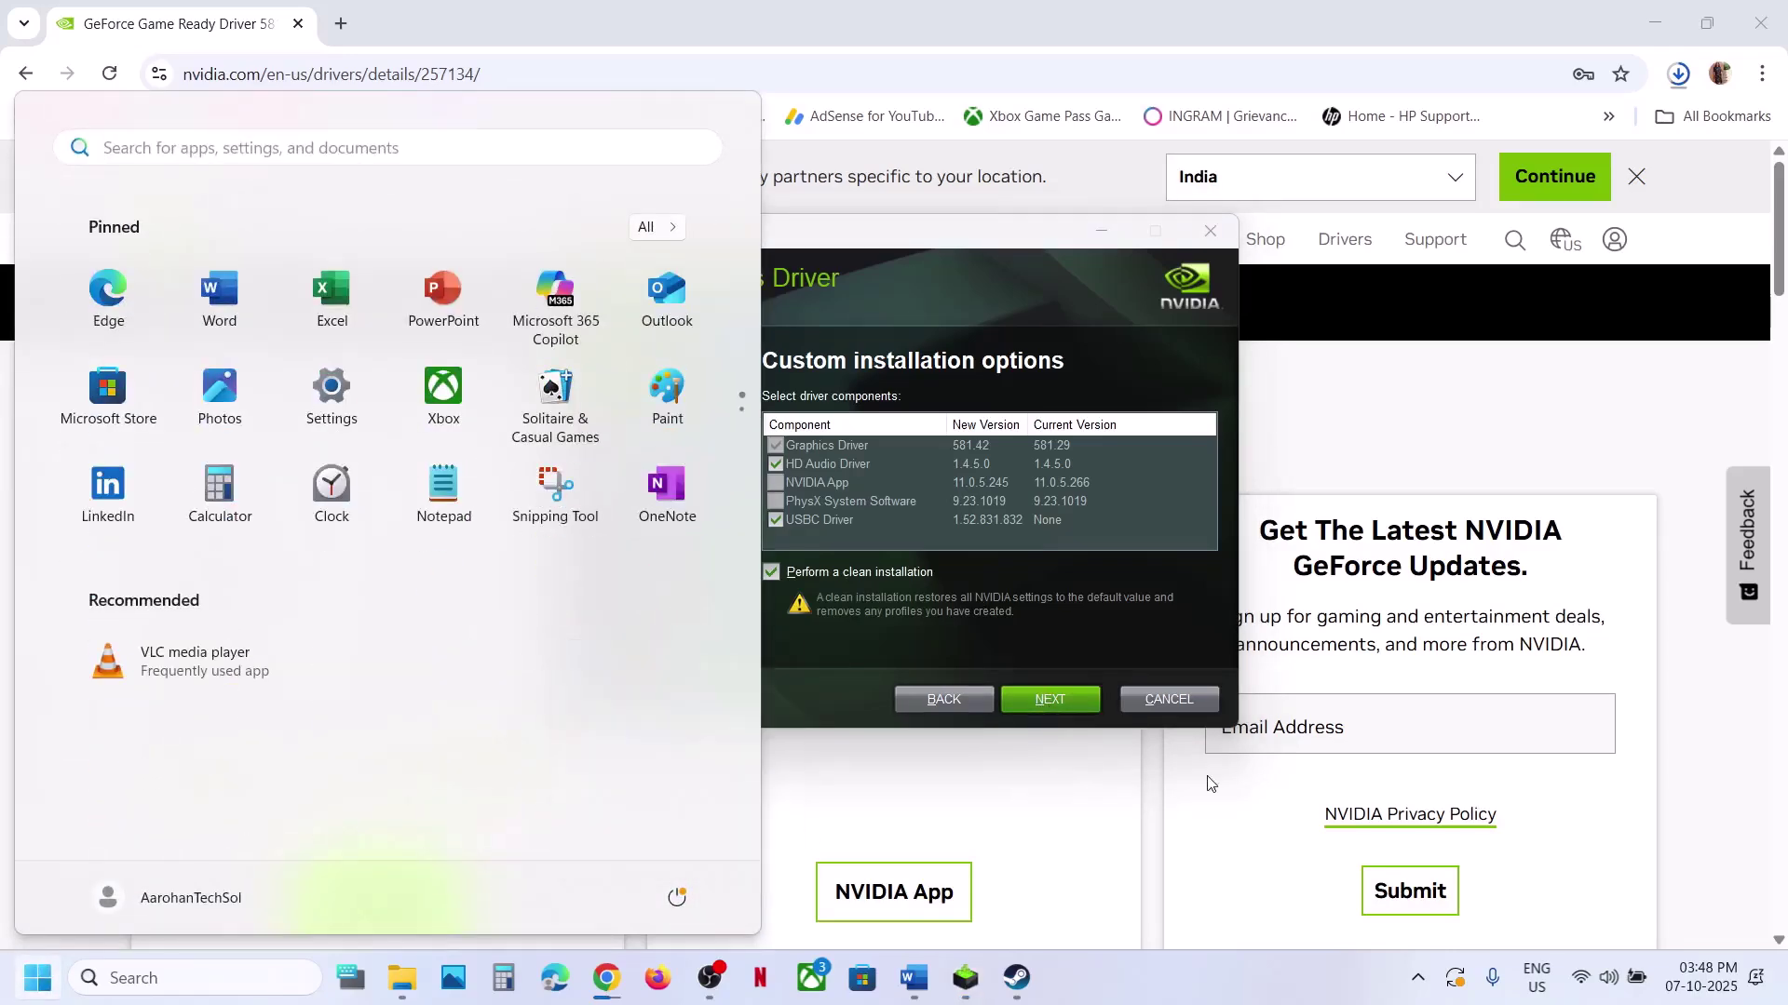
Review Step 5 on dedicated graphics in the Word document and open the Windows graphics settings
click(892, 981)
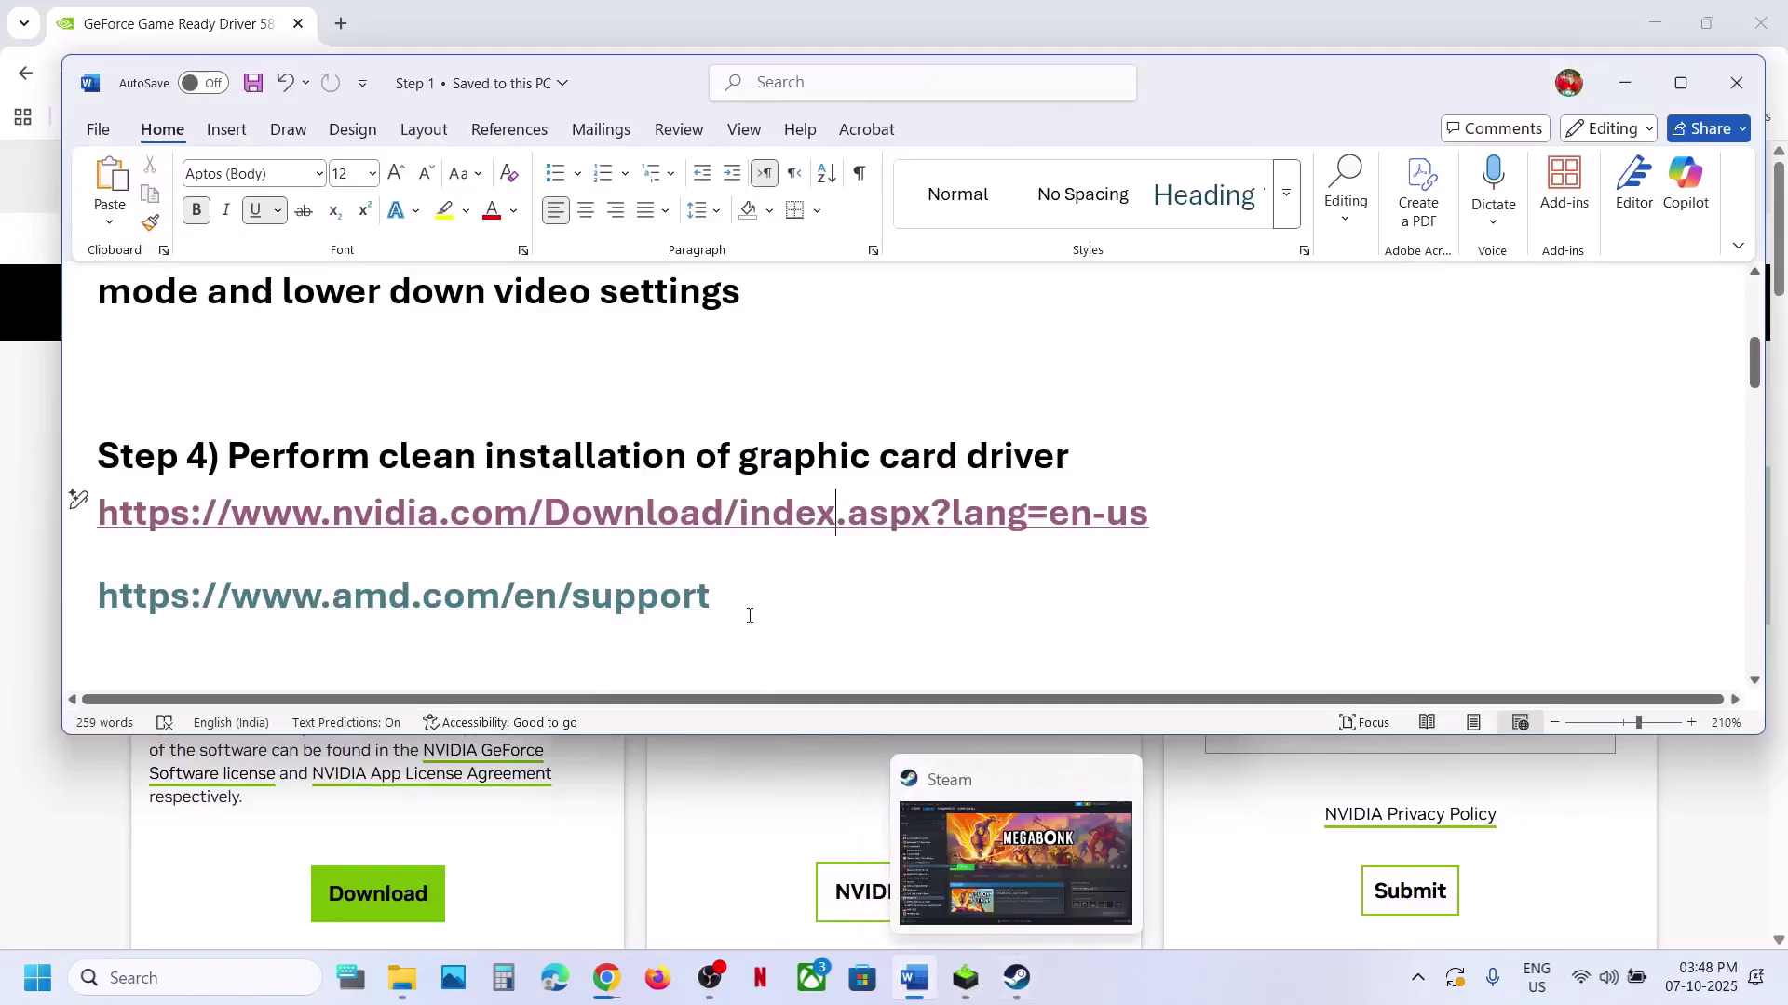
scroll(749, 615, down, 2)
scroll(748, 615, down, 1)
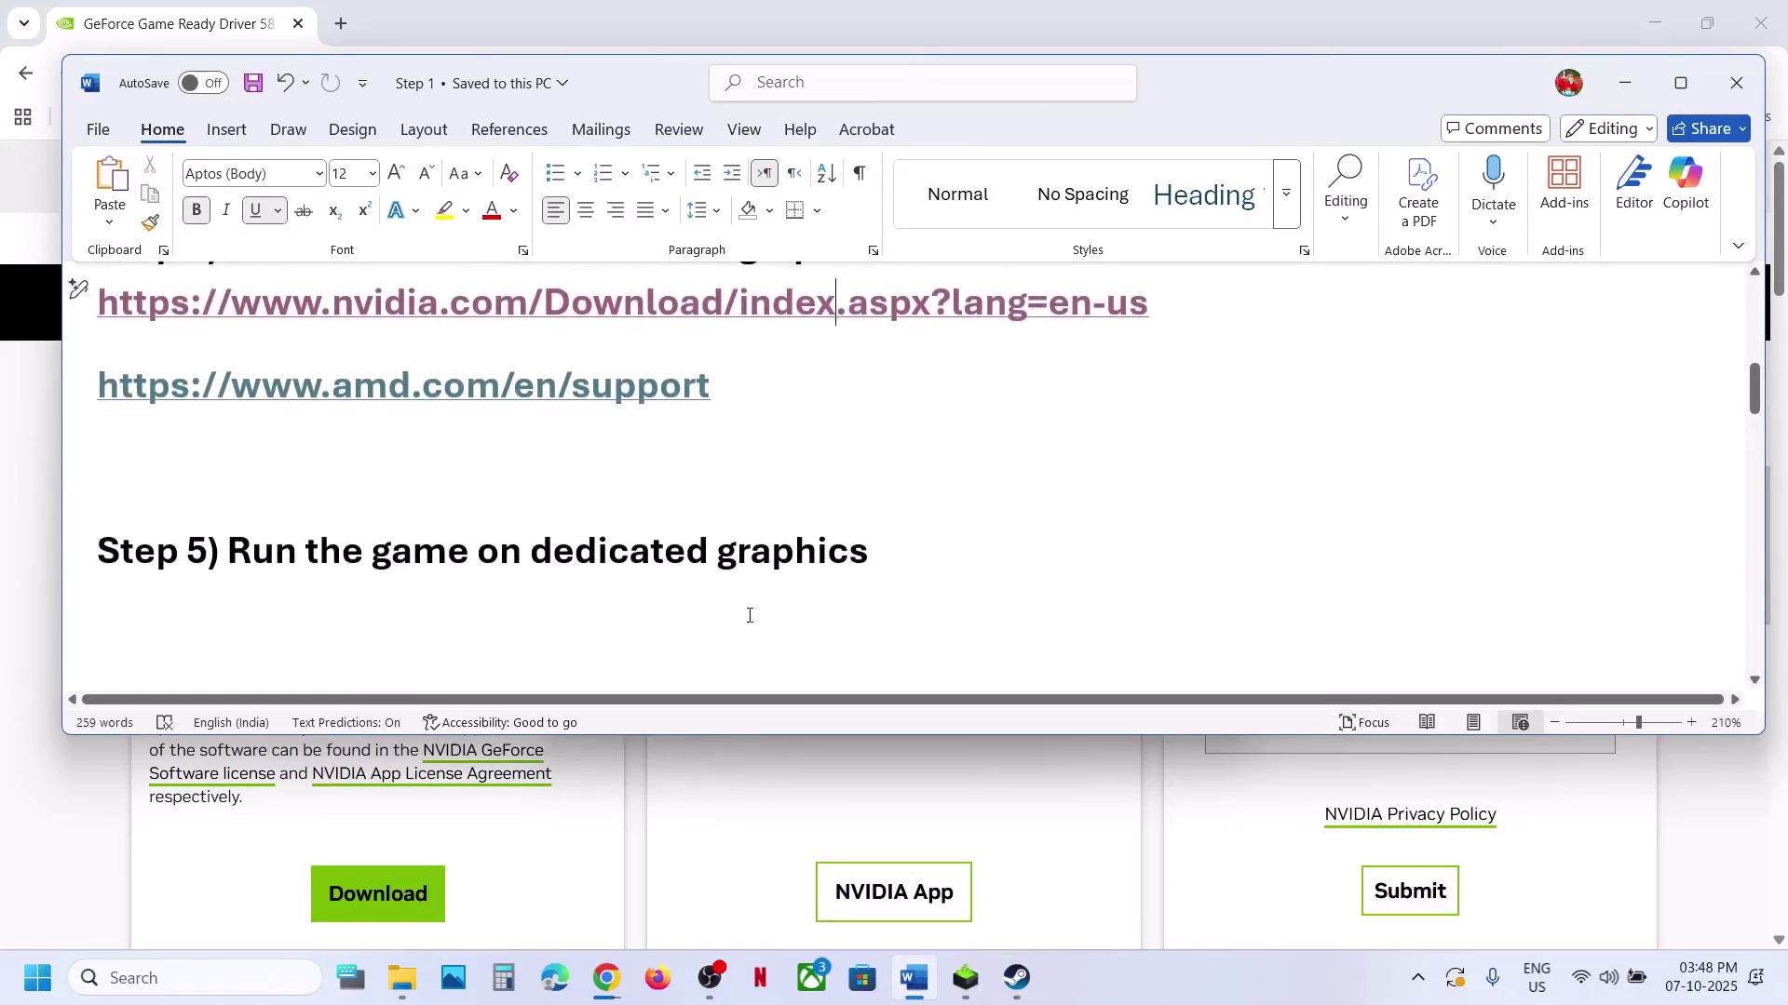
double_click(799, 549)
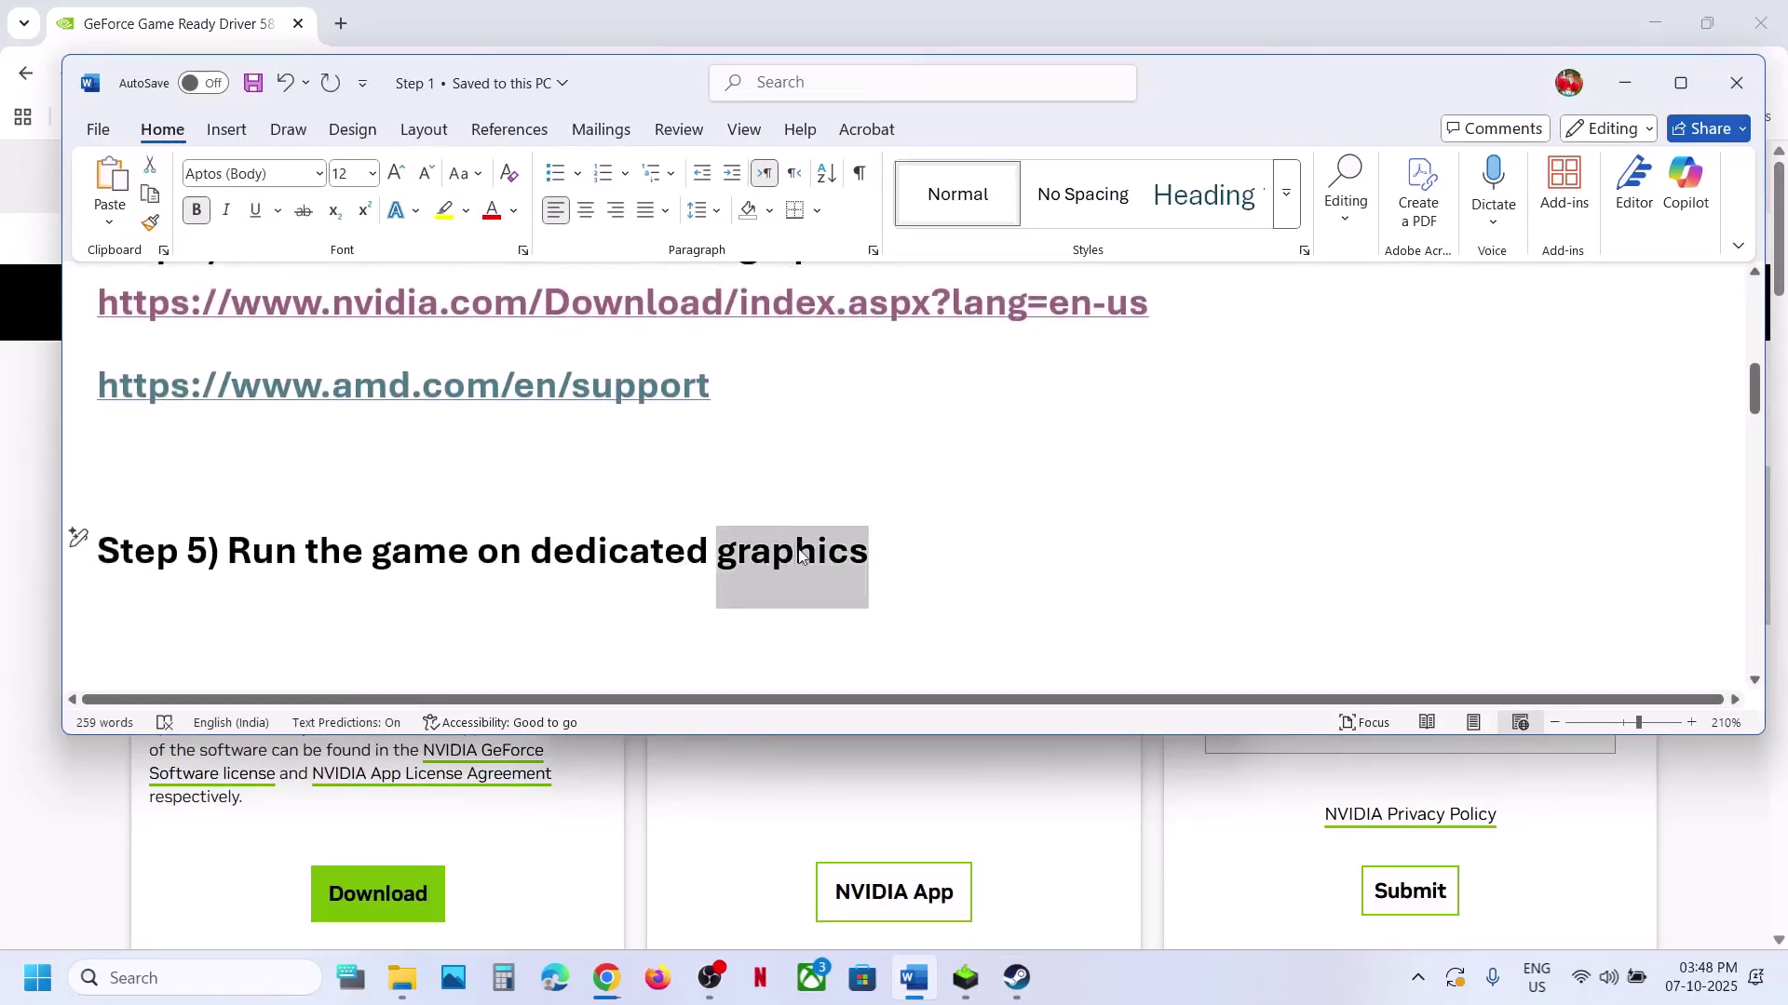
click(255, 970)
text(graphics settings)
click(191, 261)
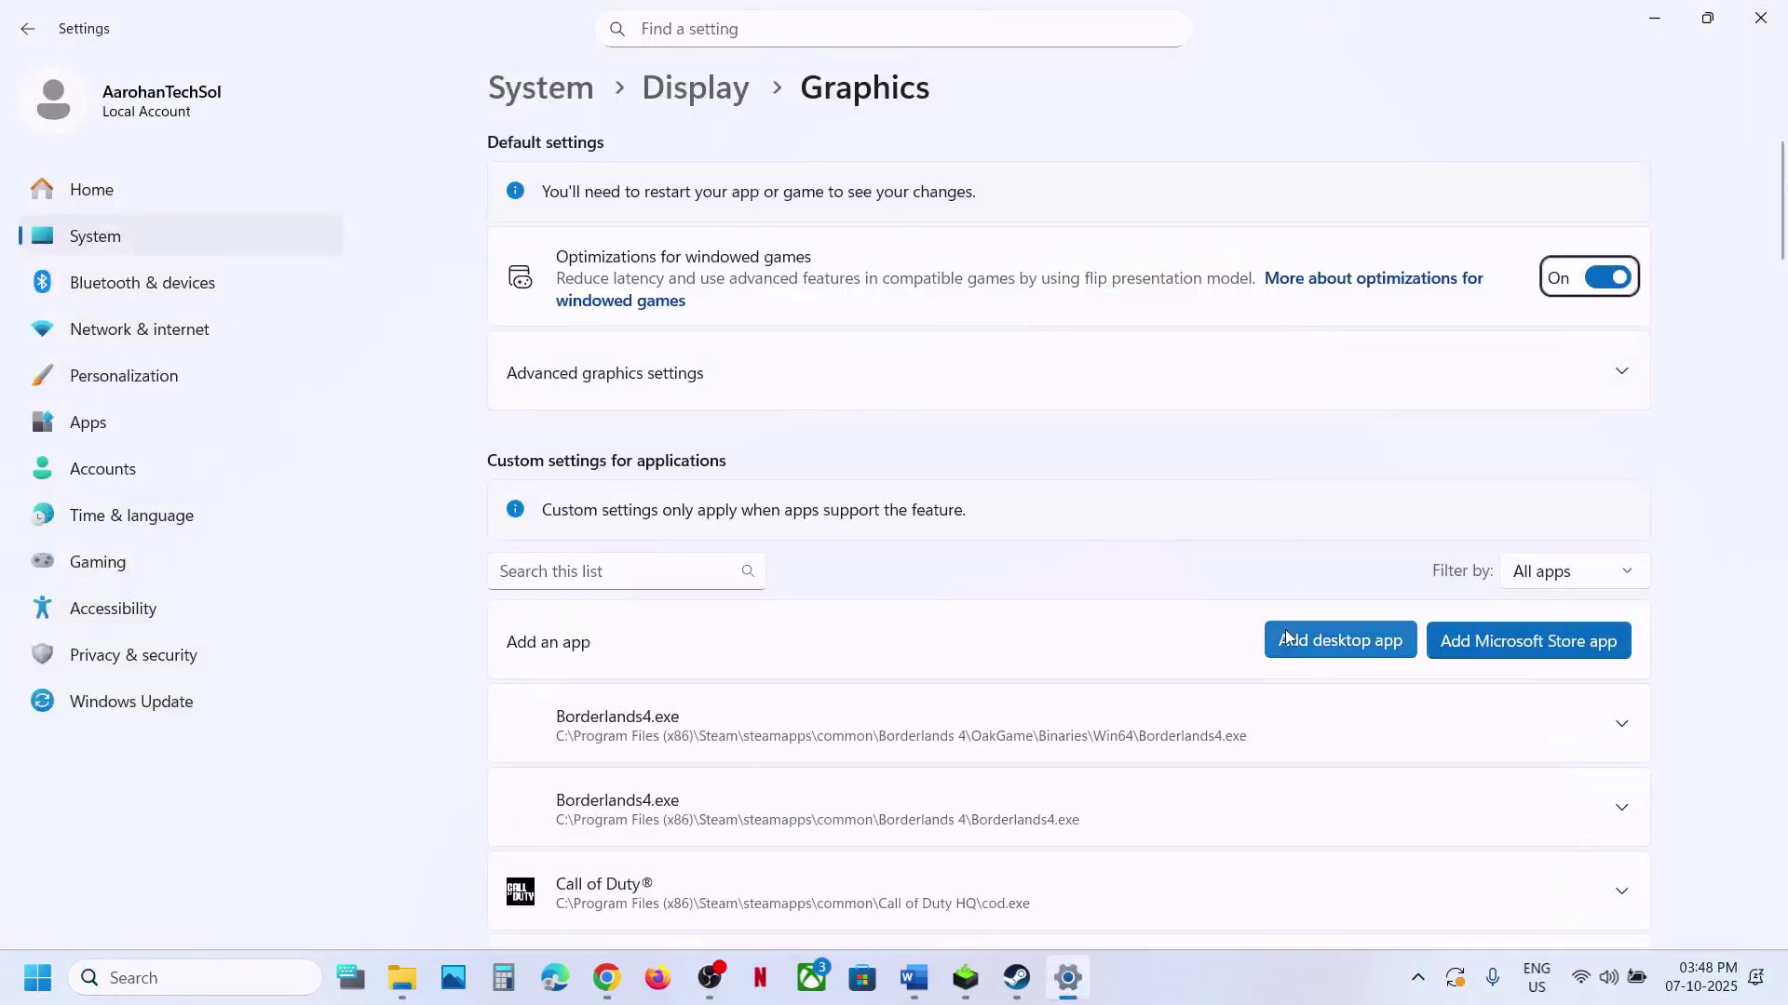
Add the Megabonk application from the steamapps\common\Megabonk folder as a desktop app with custom graphics settings
click(1286, 639)
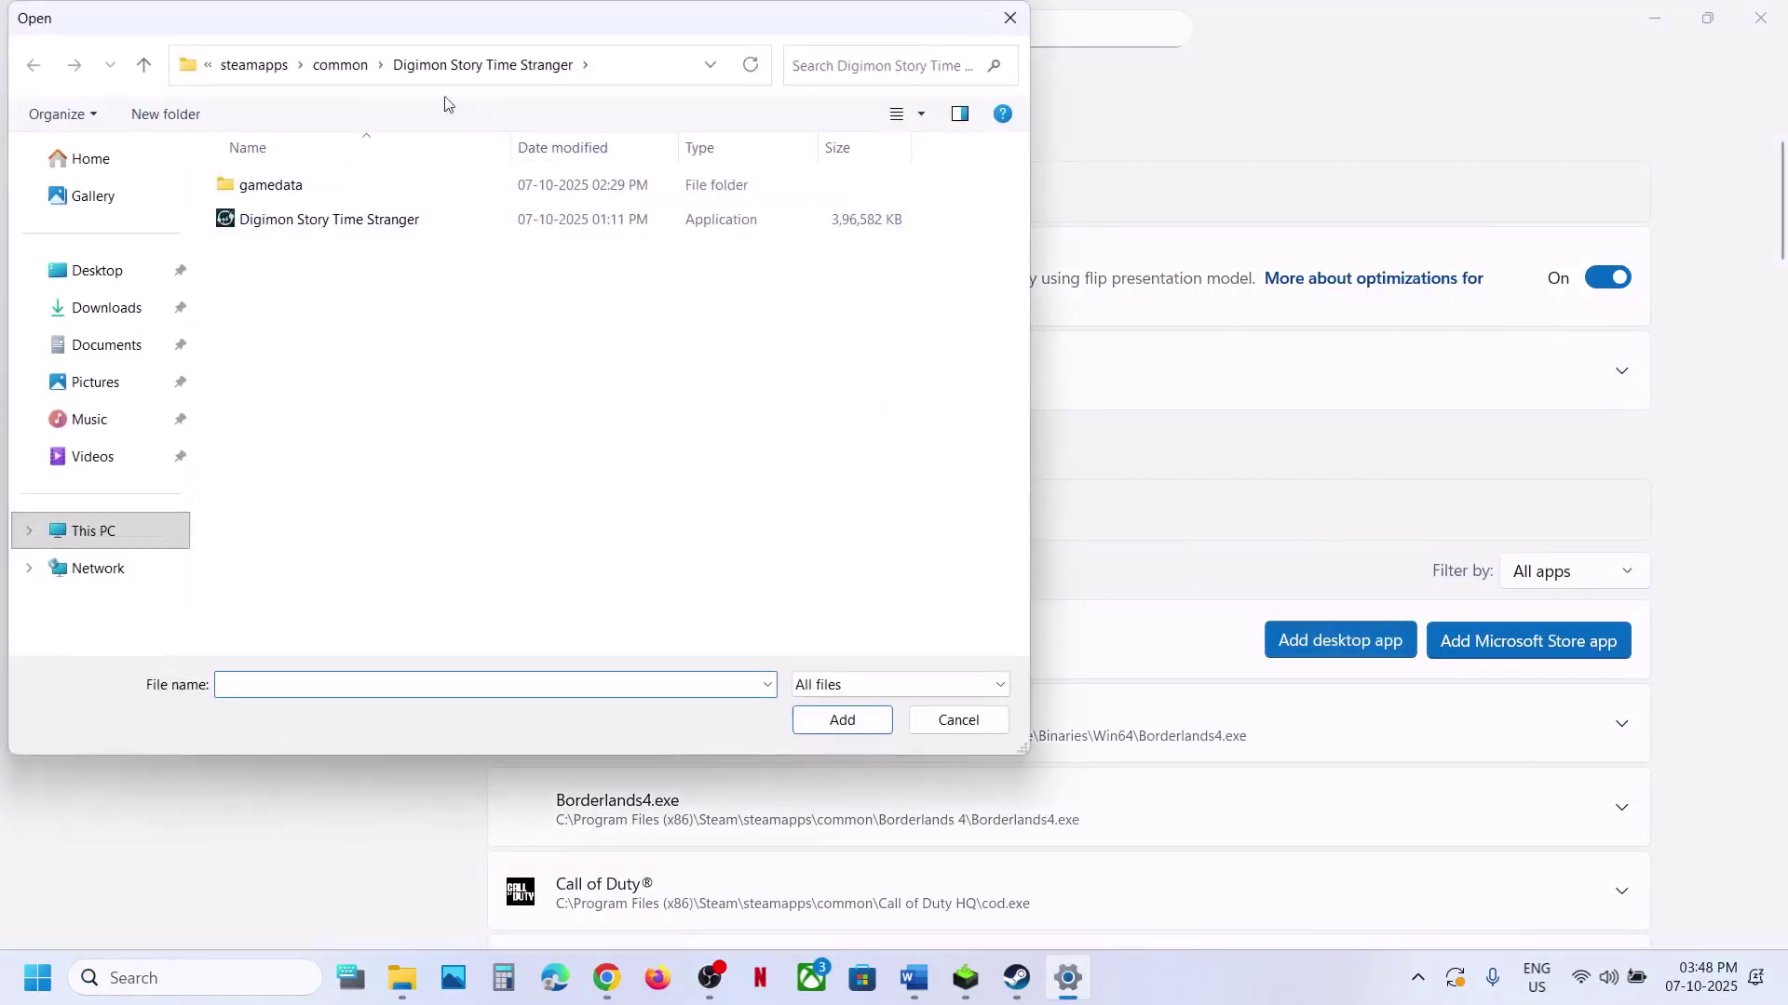
click(340, 66)
click(329, 302)
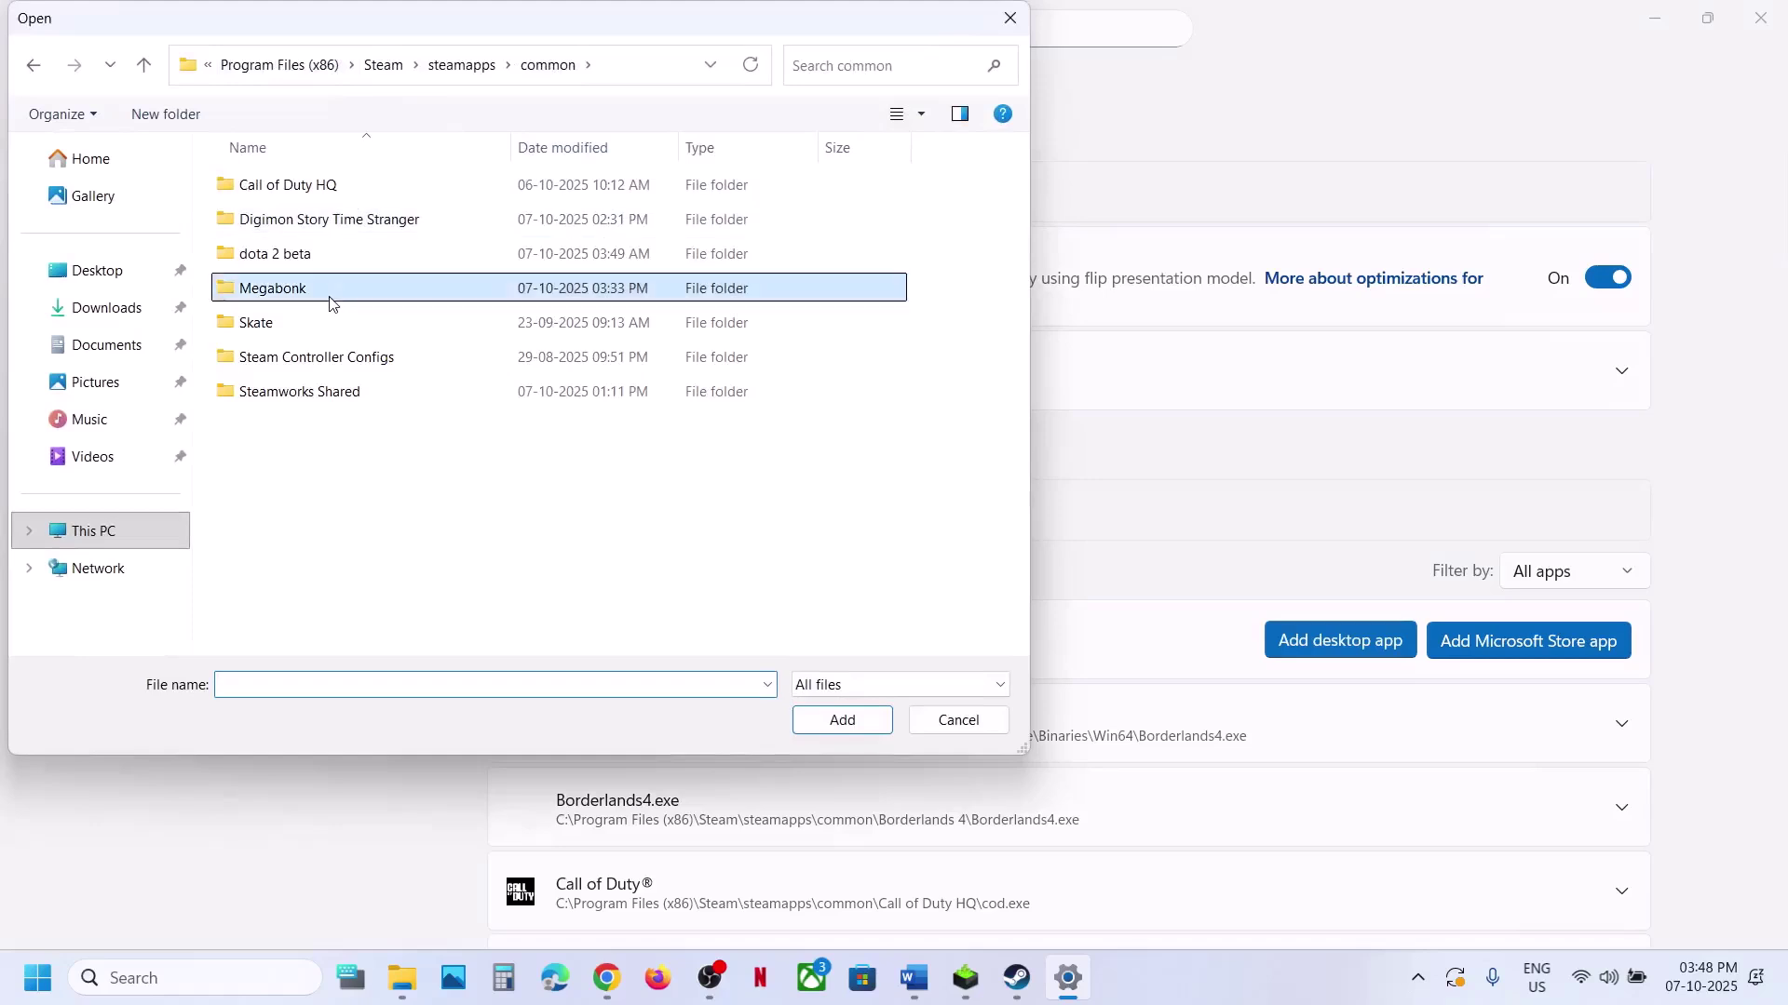
double_click(330, 302)
click(586, 67)
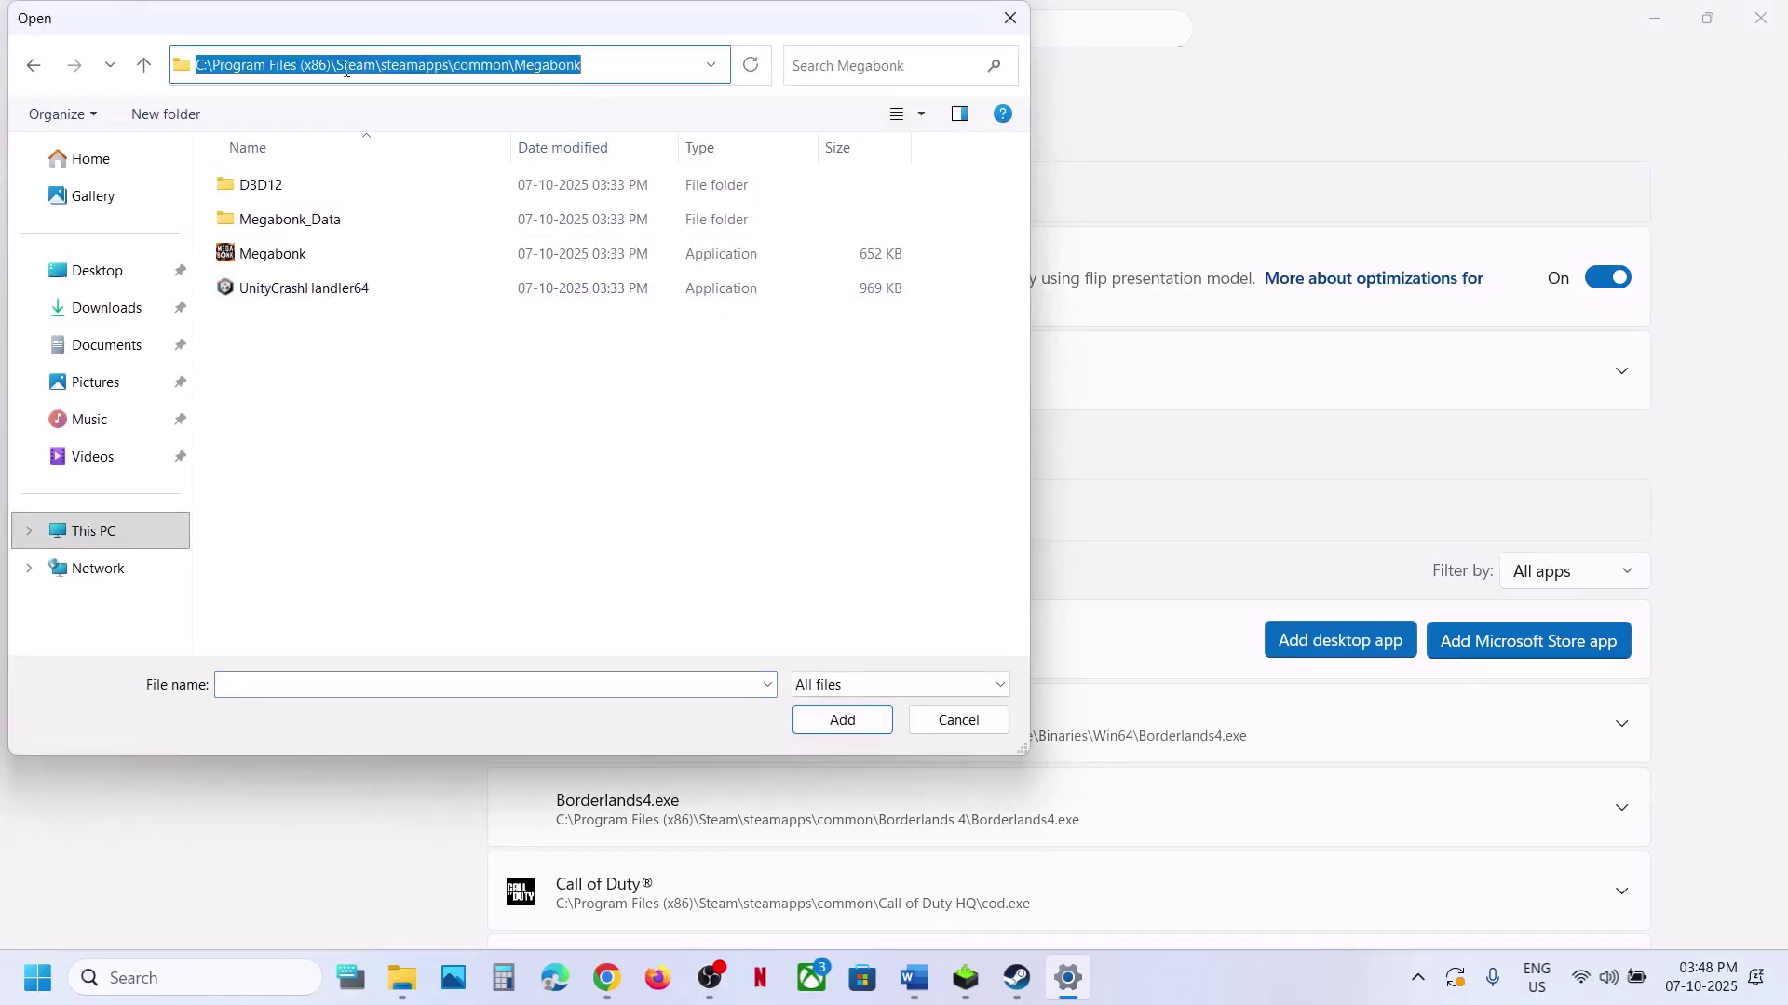
click(269, 258)
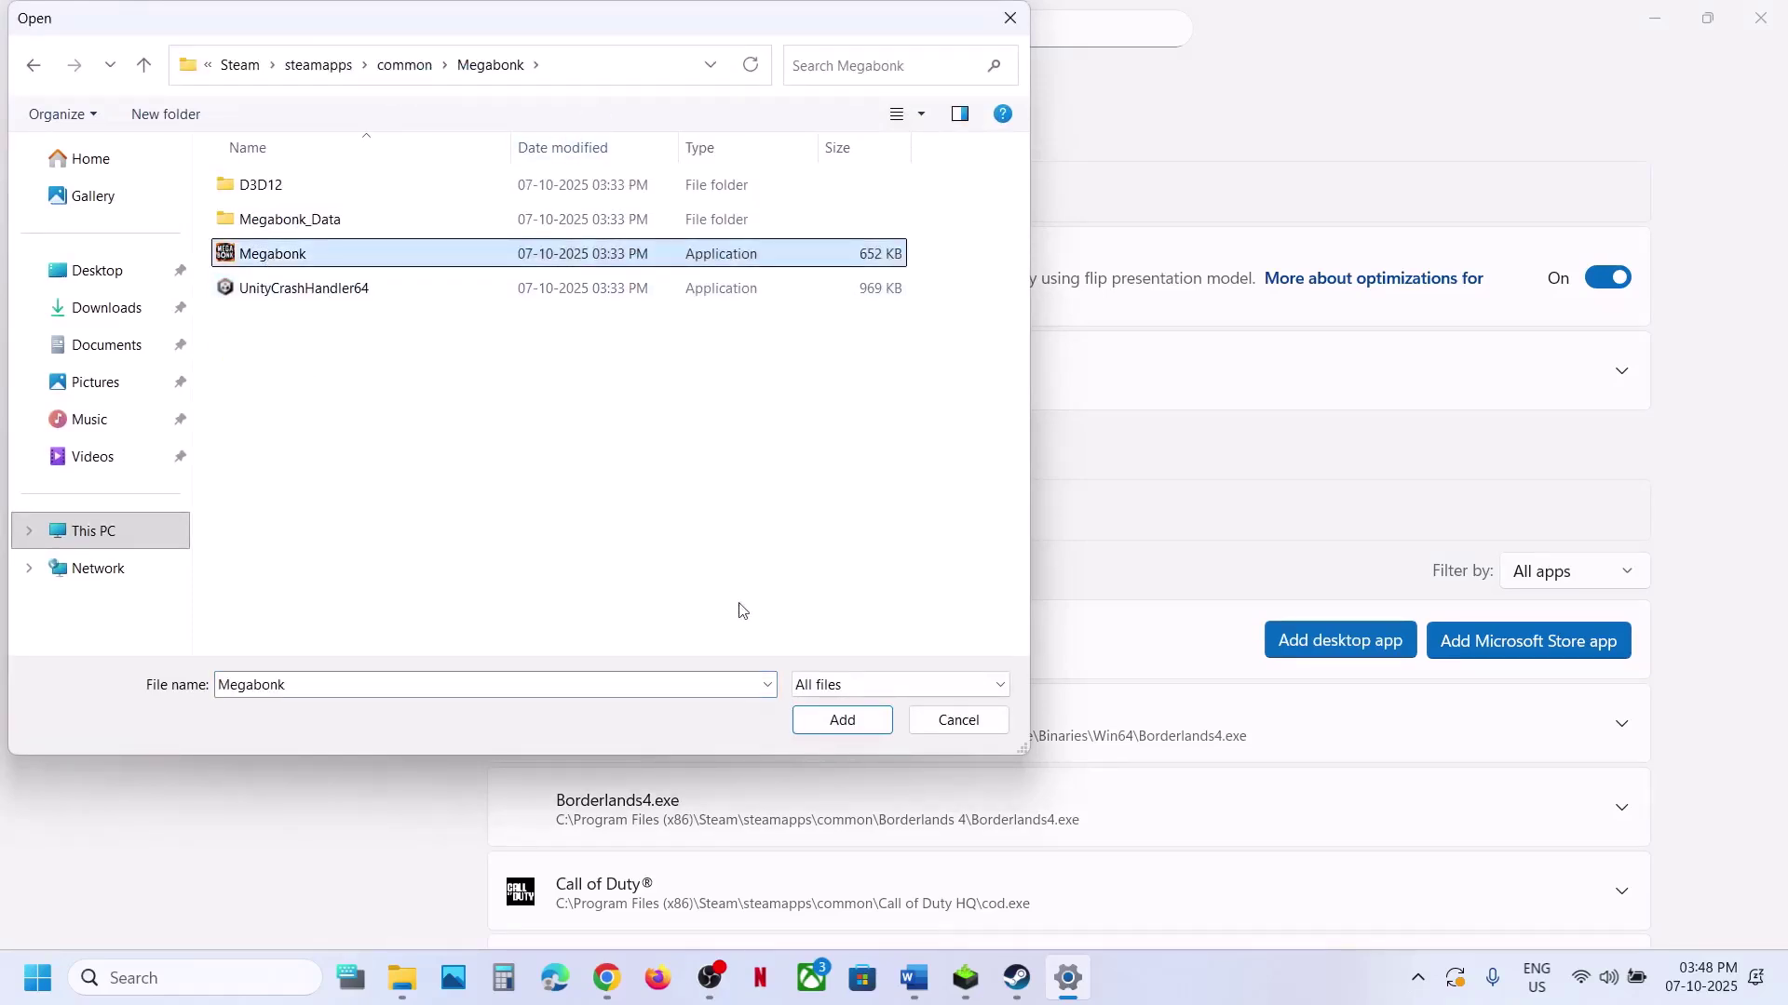
click(840, 720)
Set Megabonk's GPU preference to High Performance (NVIDIA GeForce RTX 3050 Laptop GPU) and close Settings
scroll(781, 741, down, 8)
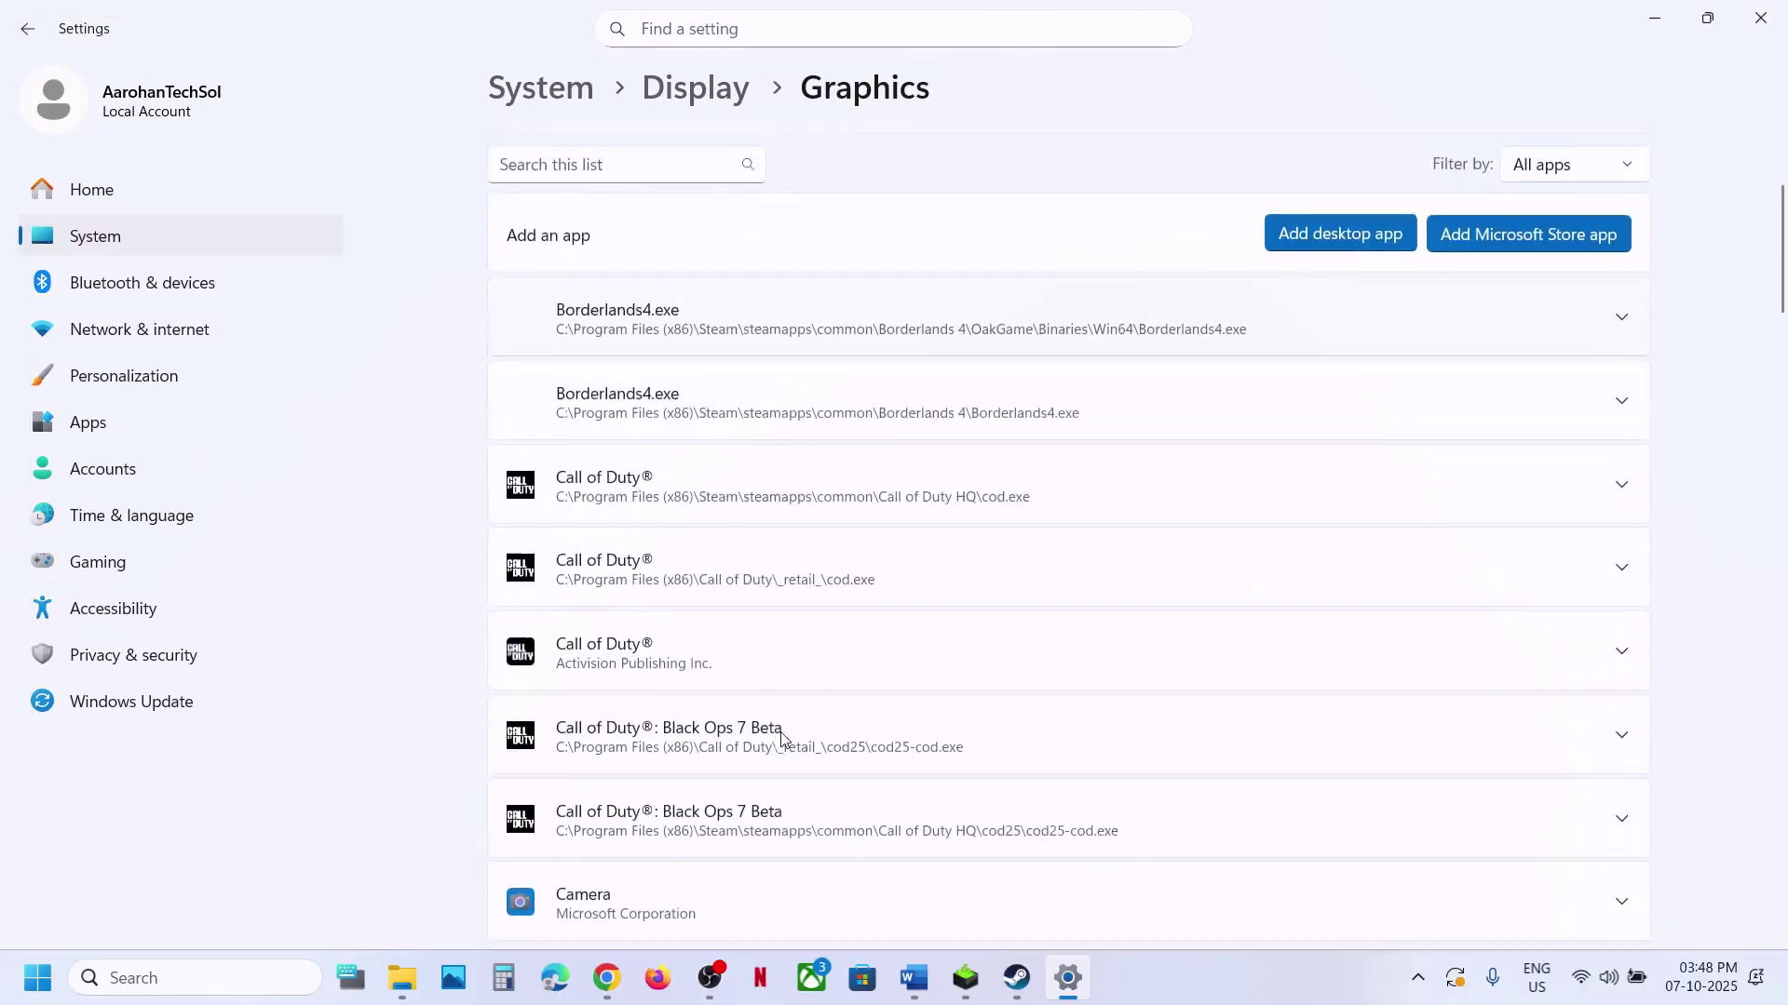
scroll(780, 740, down, 15)
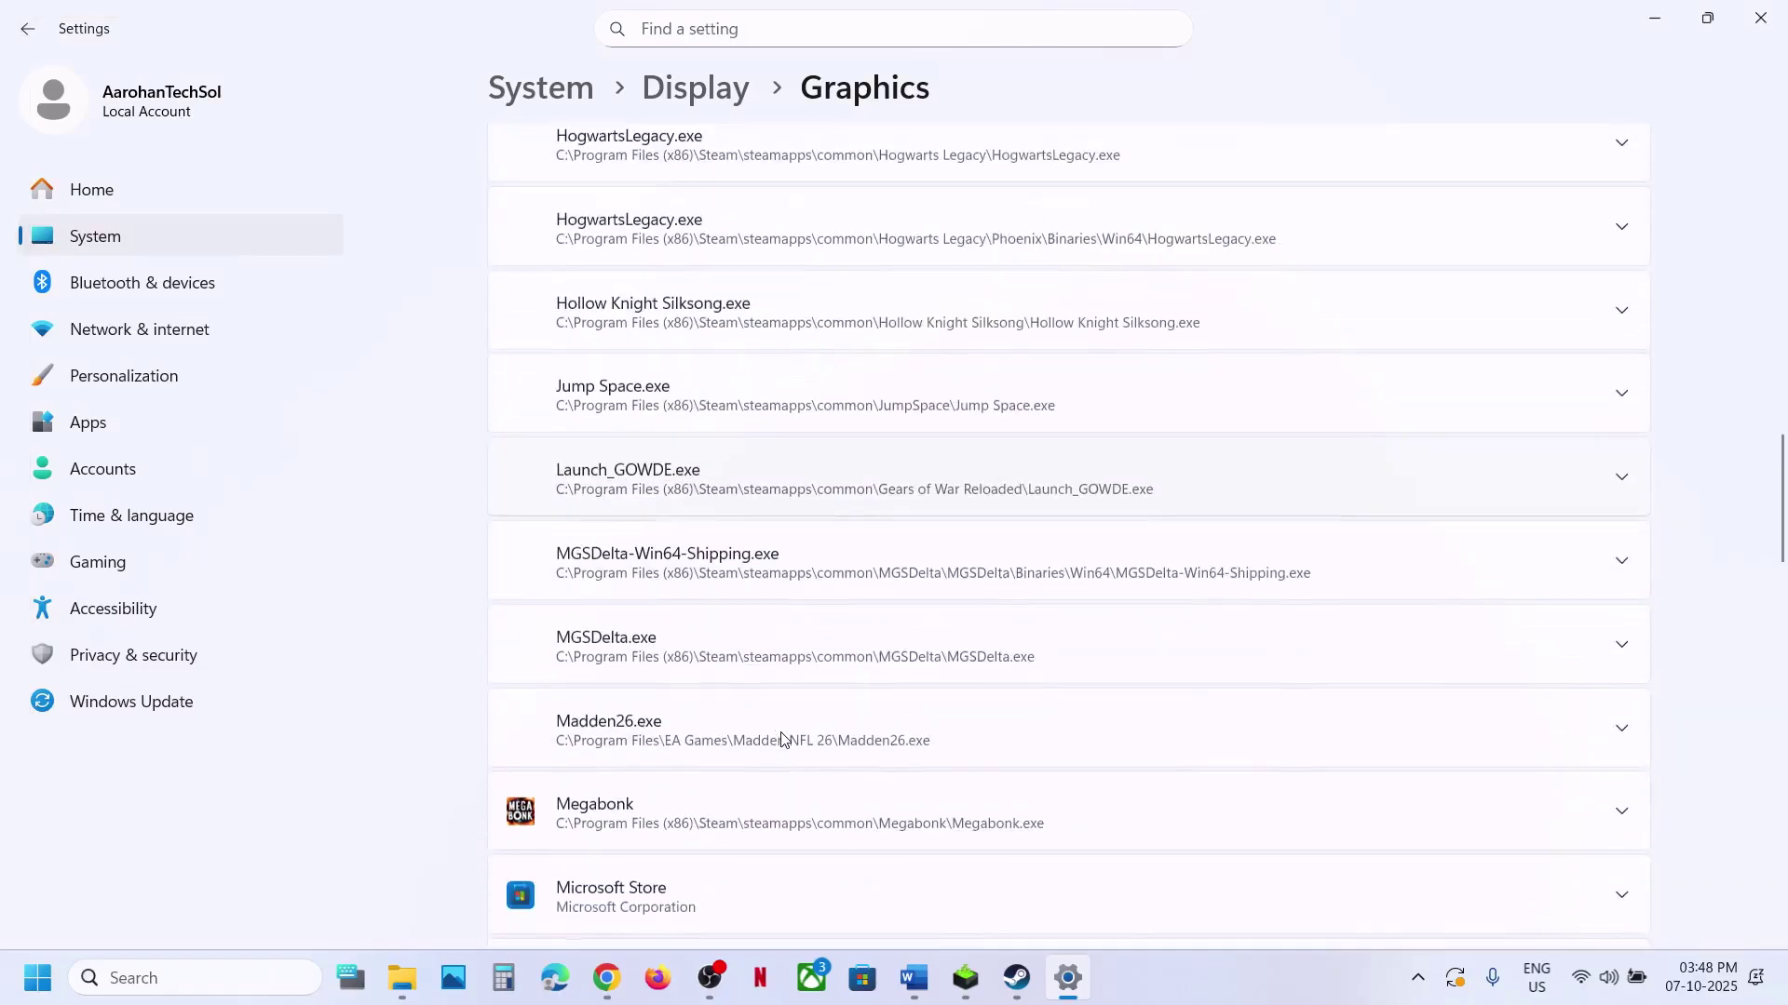
click(687, 685)
scroll(687, 689, down, 3)
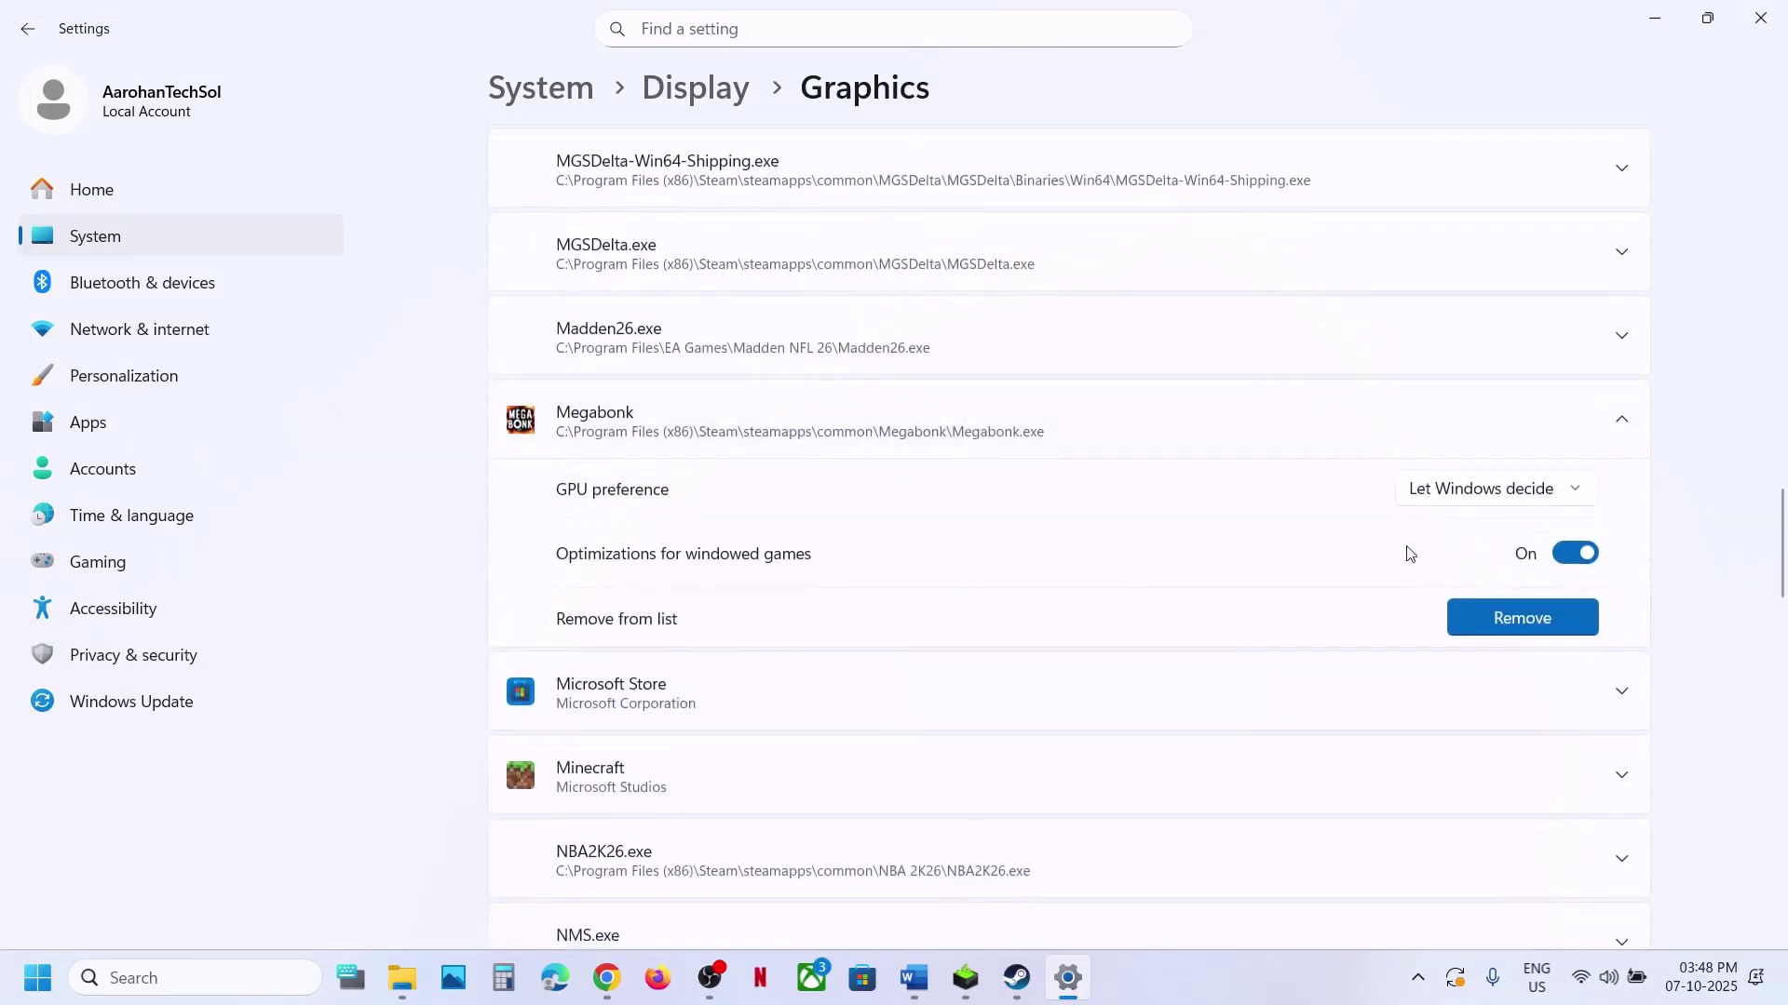
click(1483, 485)
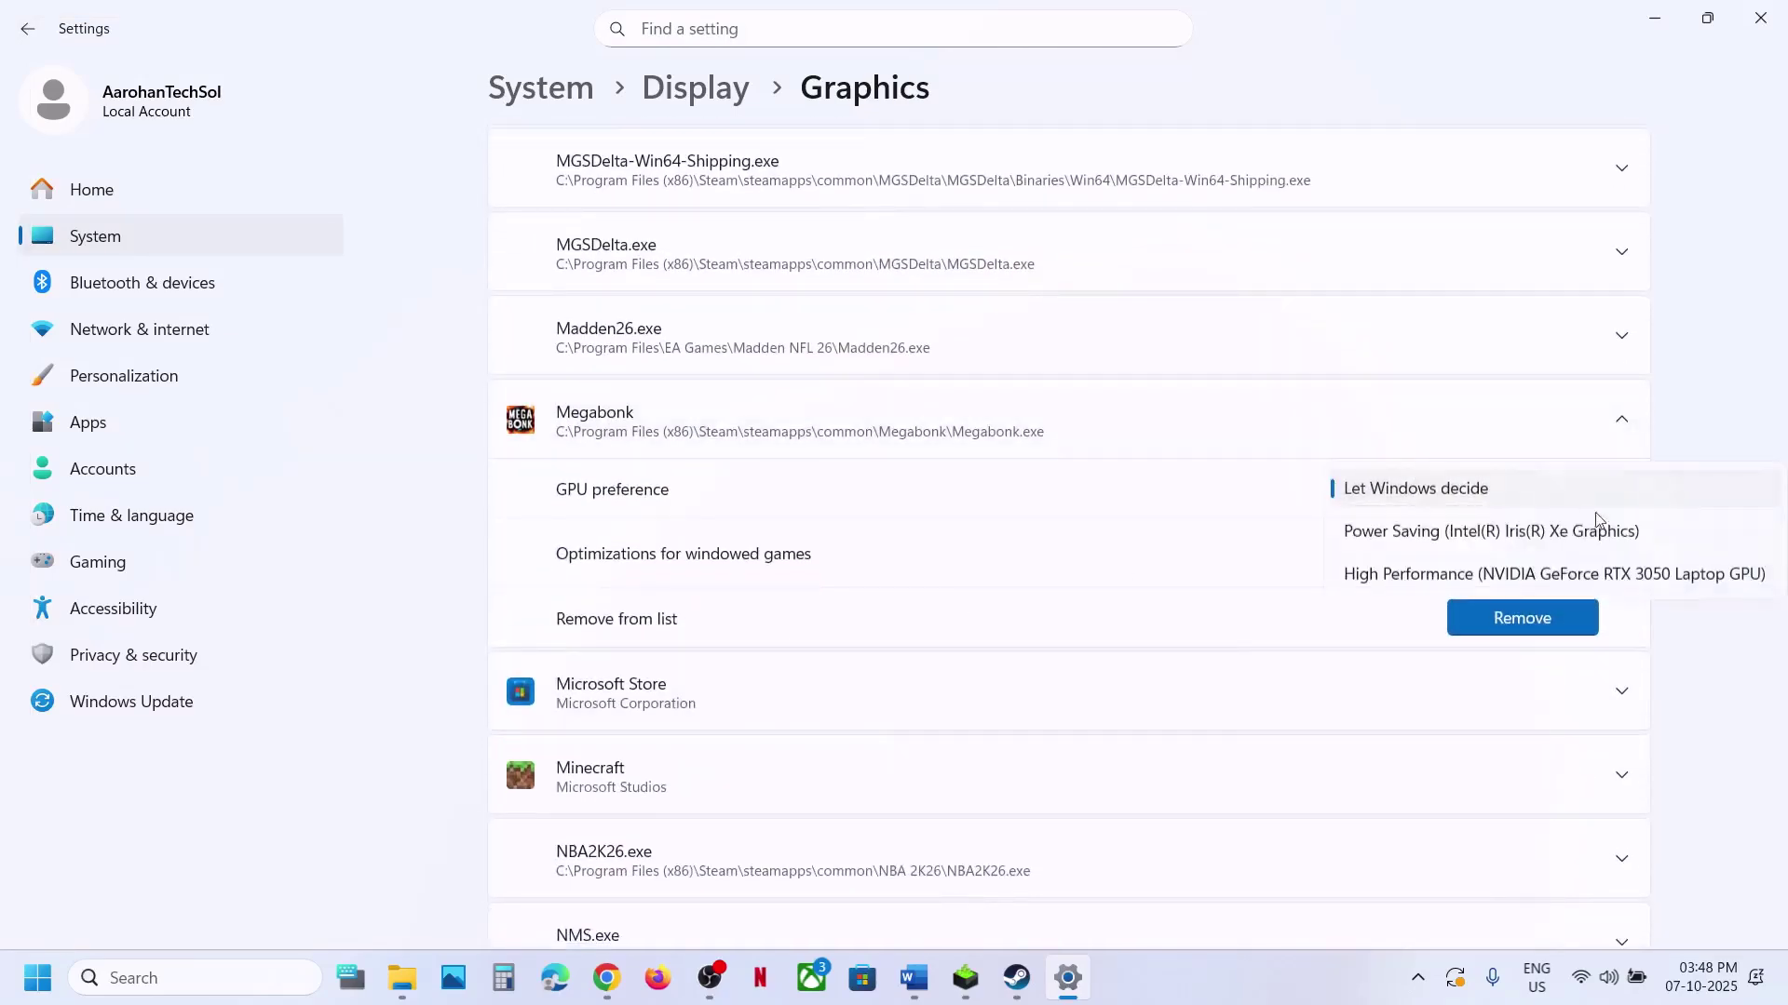
click(1475, 572)
click(1759, 18)
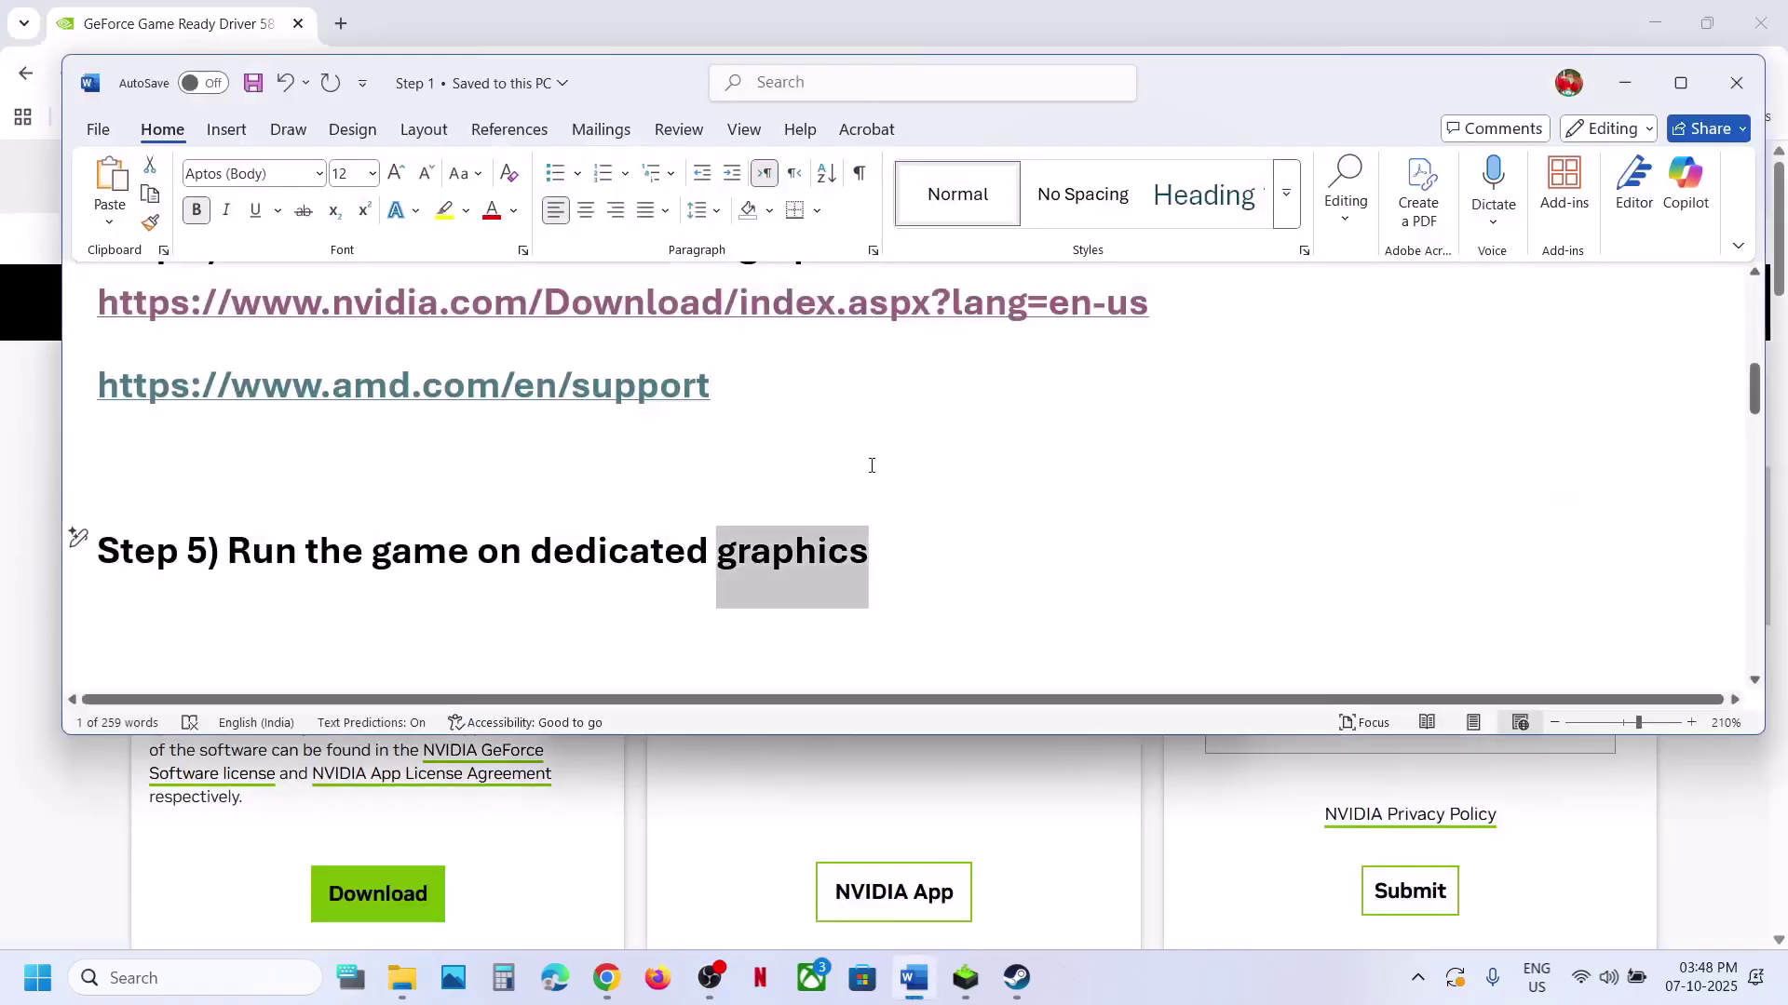
Review Step 6 in the Word document and set Megabonk's launch options to -dx11 in its Steam properties
scroll(871, 465, down, 1)
scroll(872, 465, down, 1)
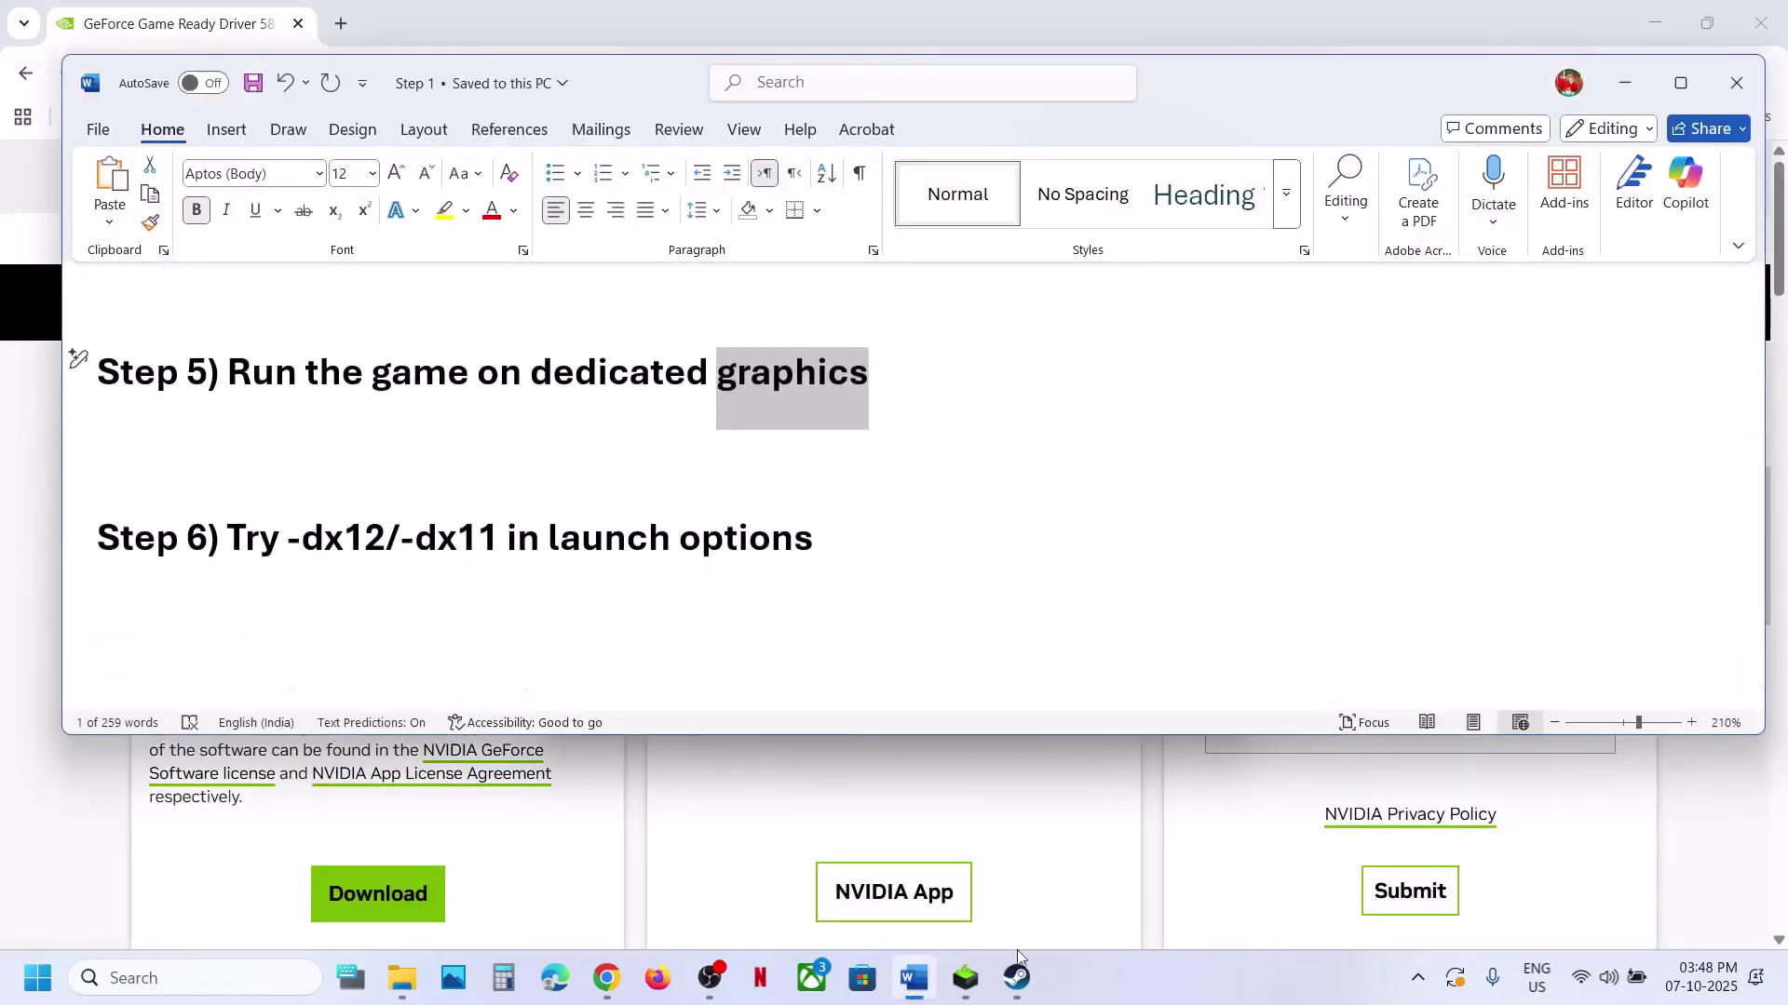
click(1018, 992)
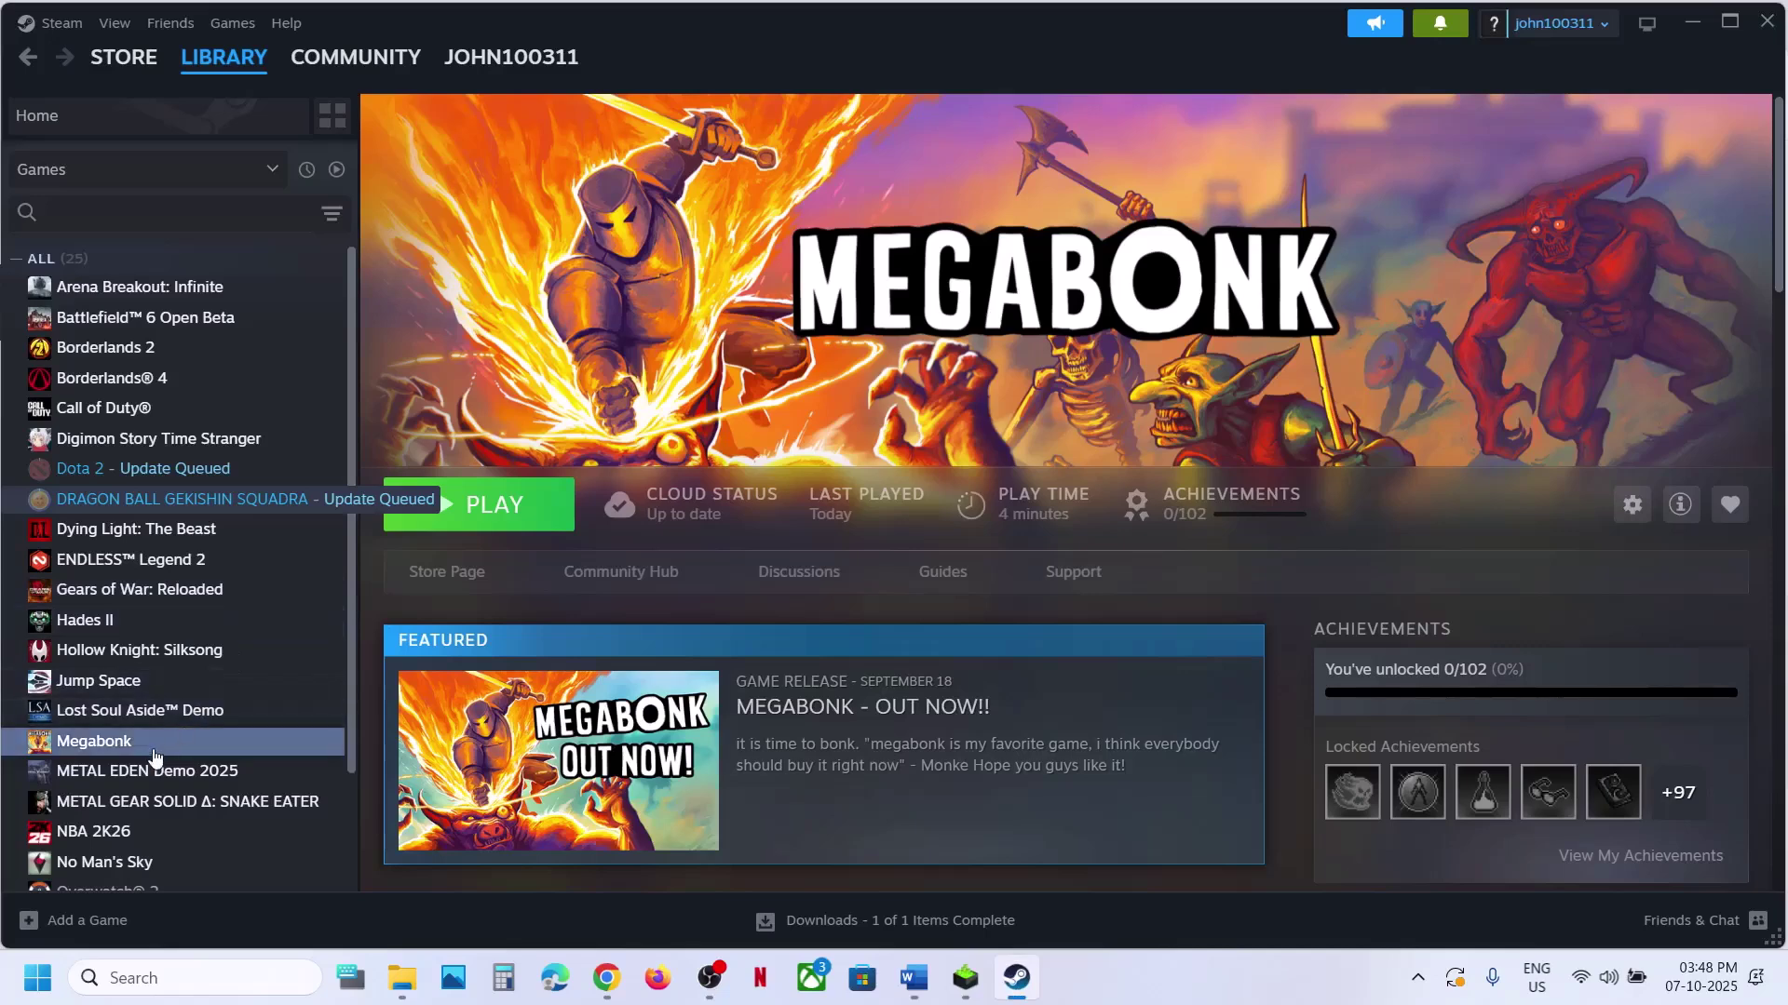
right_click(153, 748)
click(218, 724)
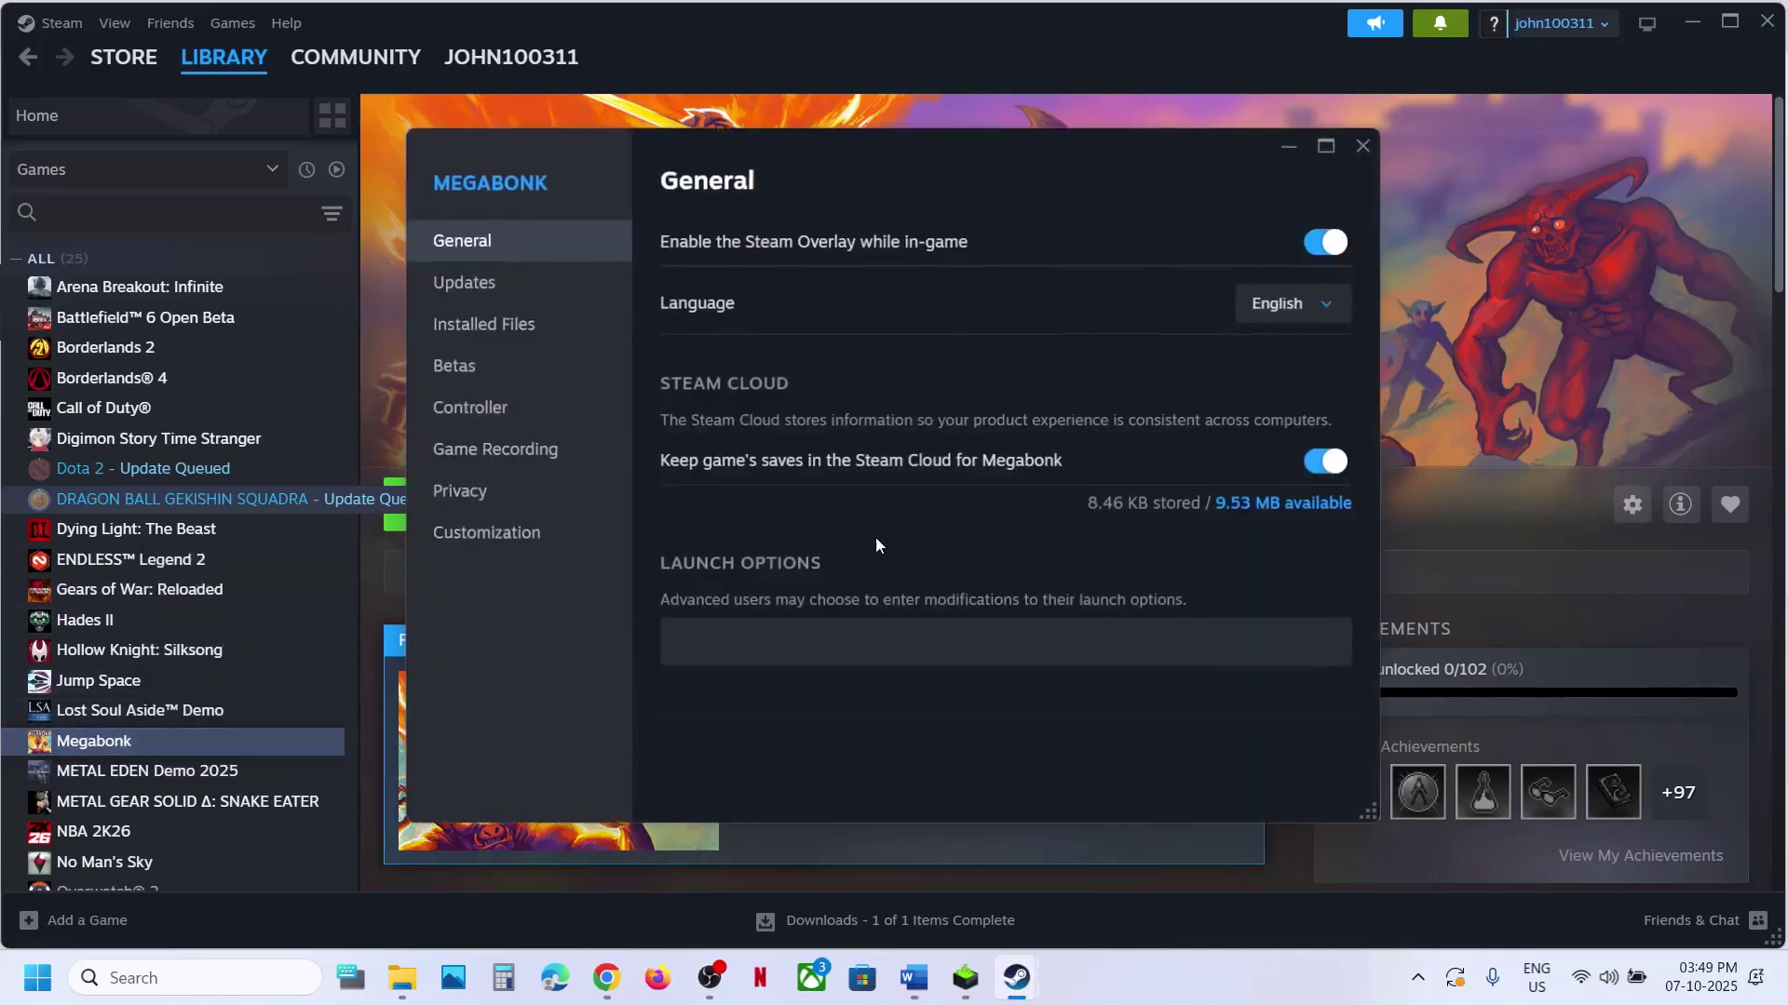
click(787, 652)
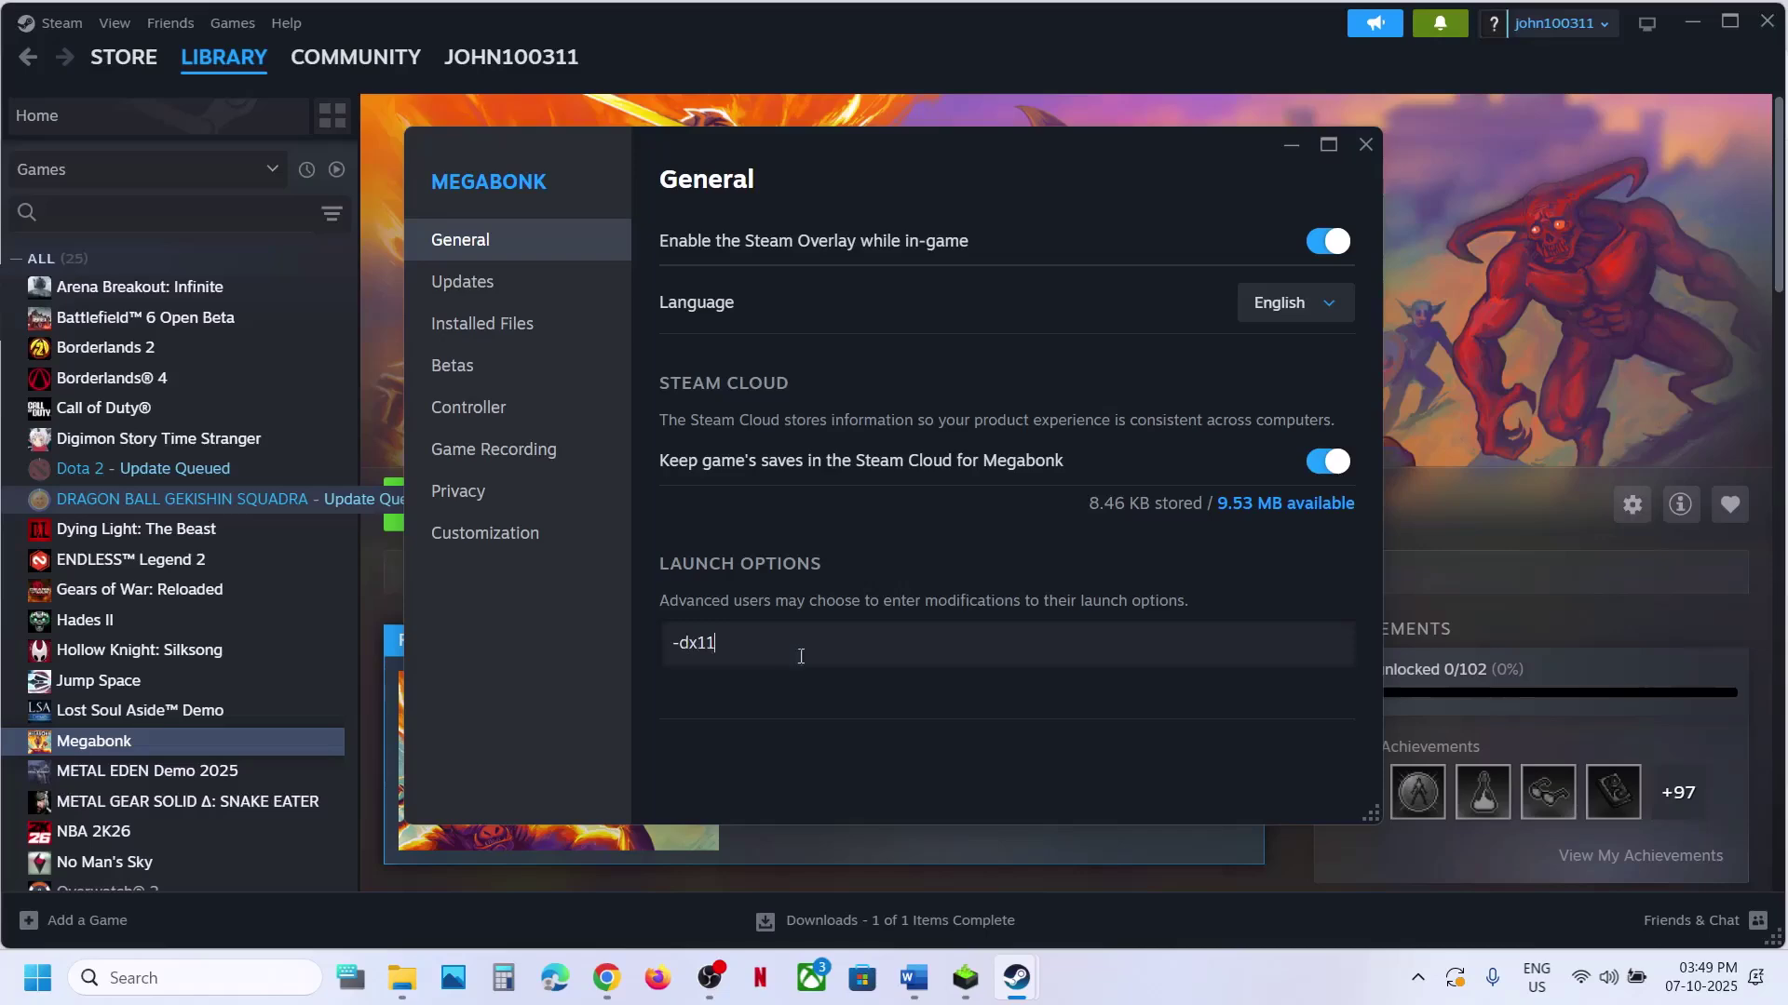
click(961, 728)
click(1366, 147)
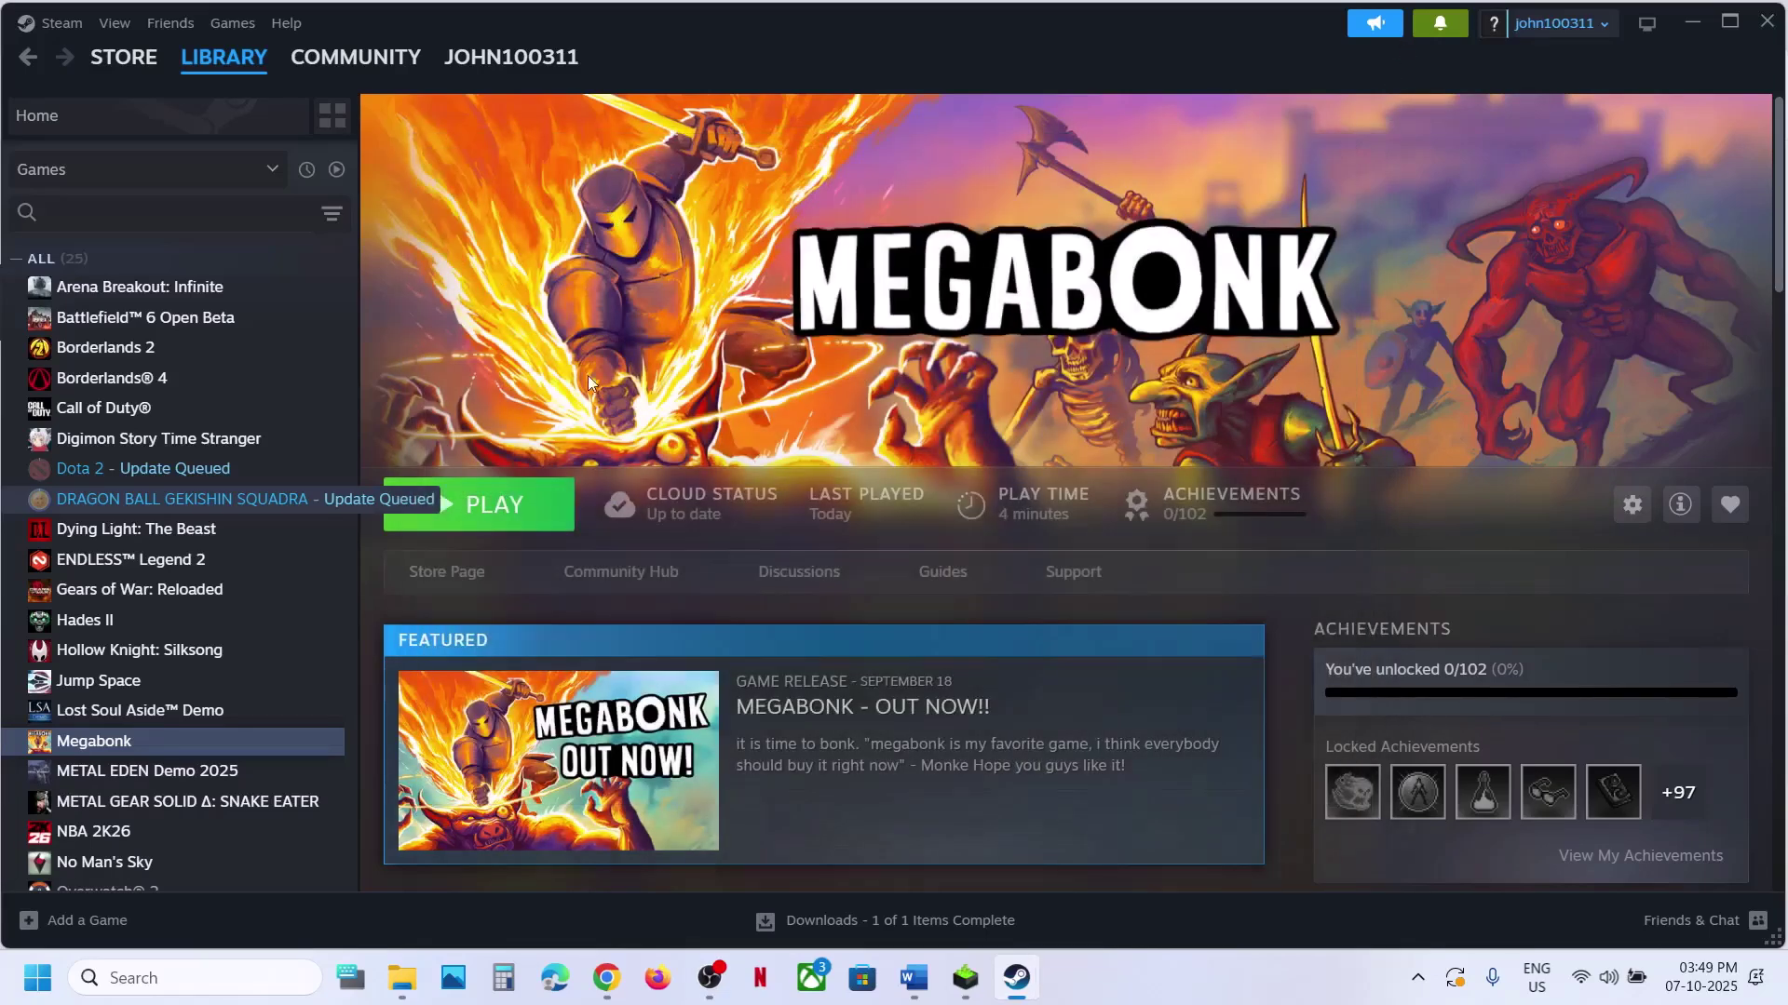
Reopen Megabonk's Steam properties and change the launch option to -dx12
right_click(155, 742)
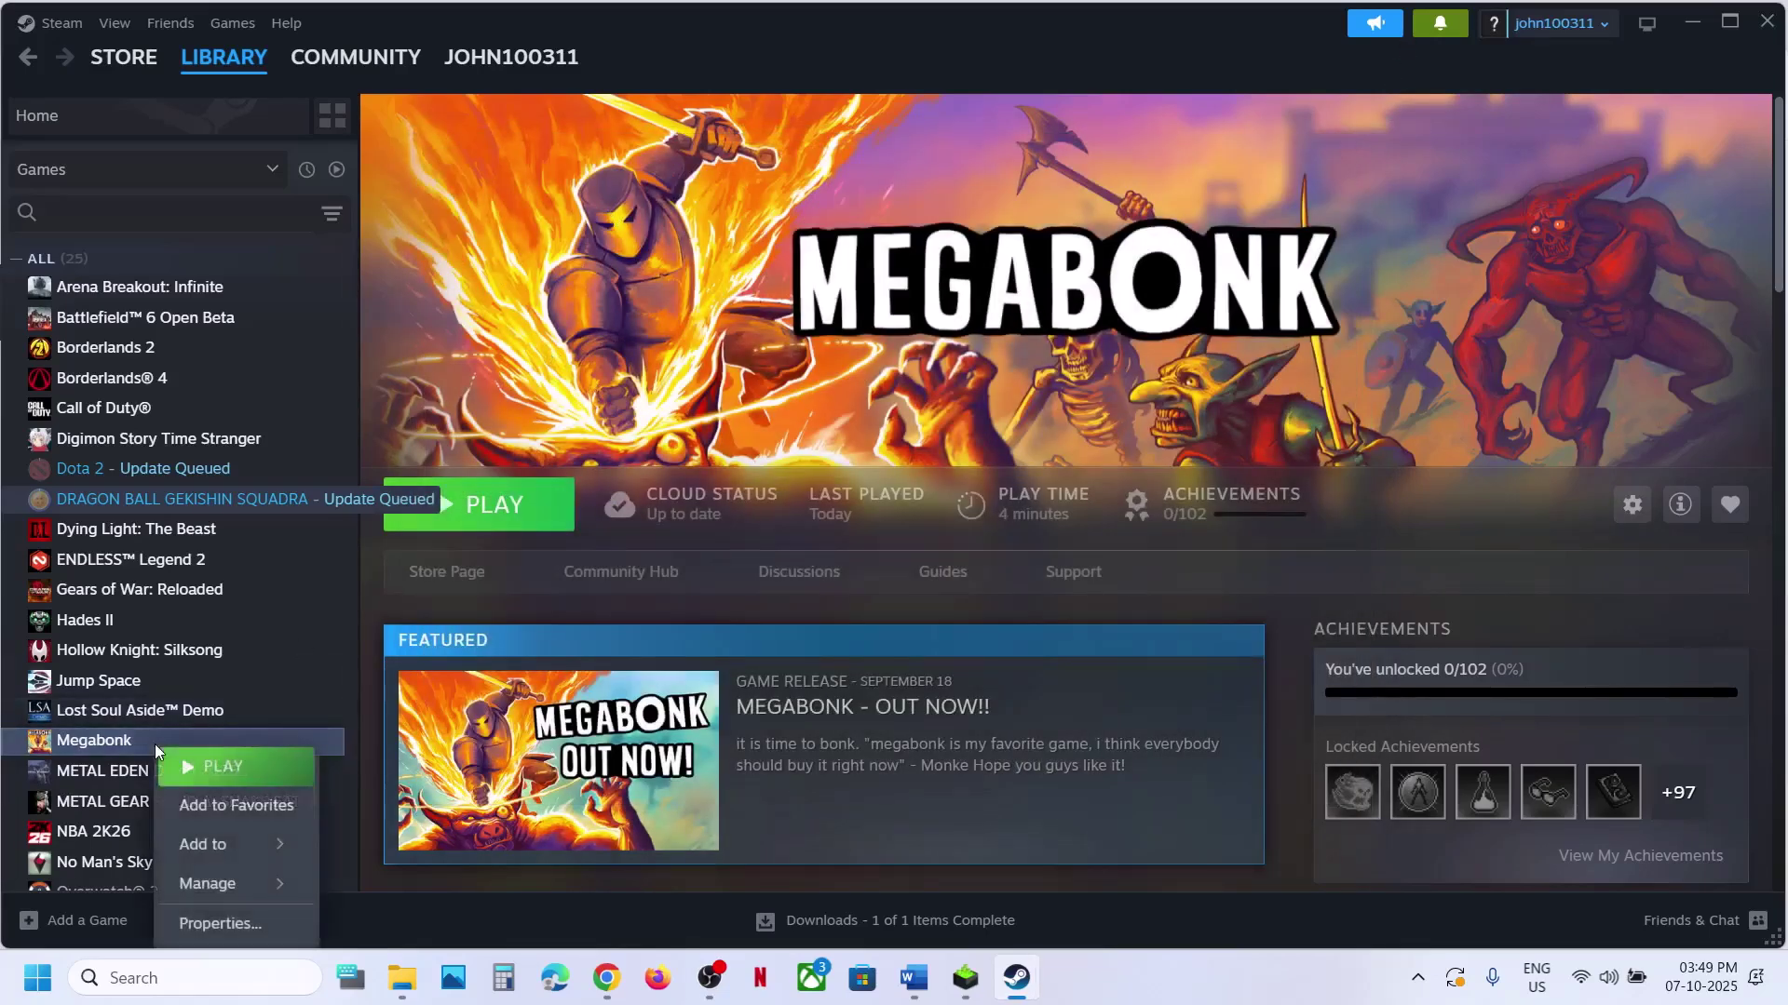
click(225, 920)
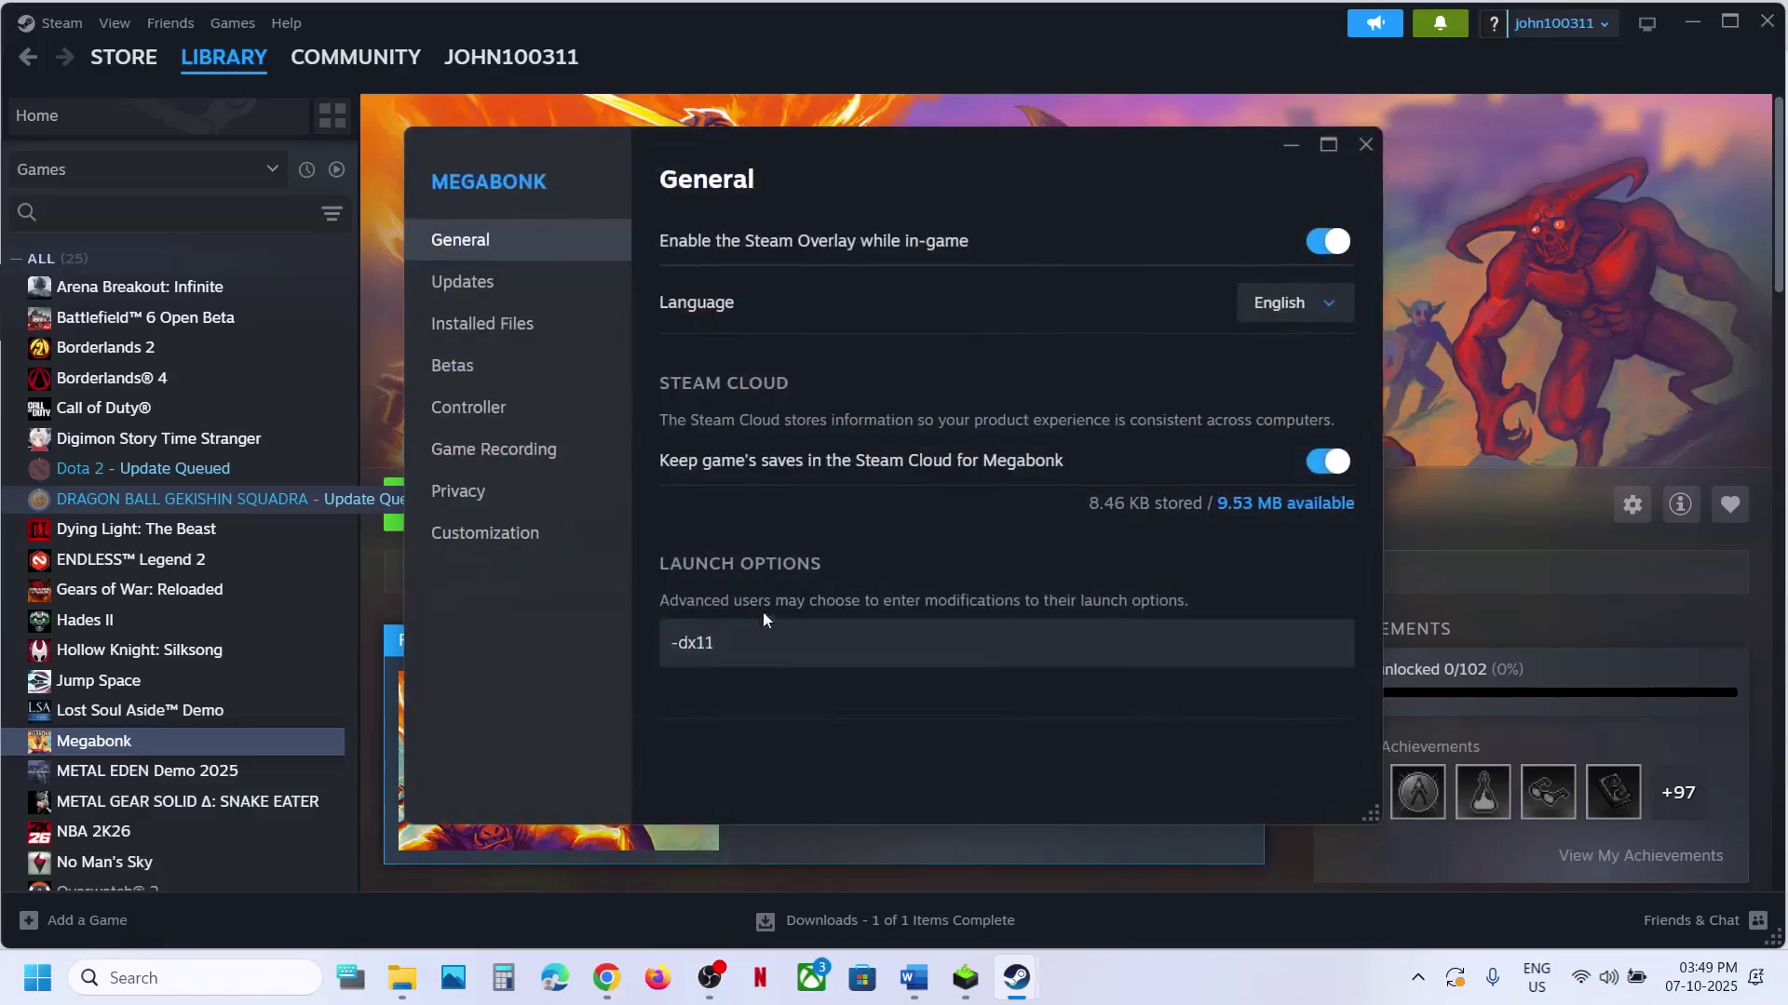
click(743, 644)
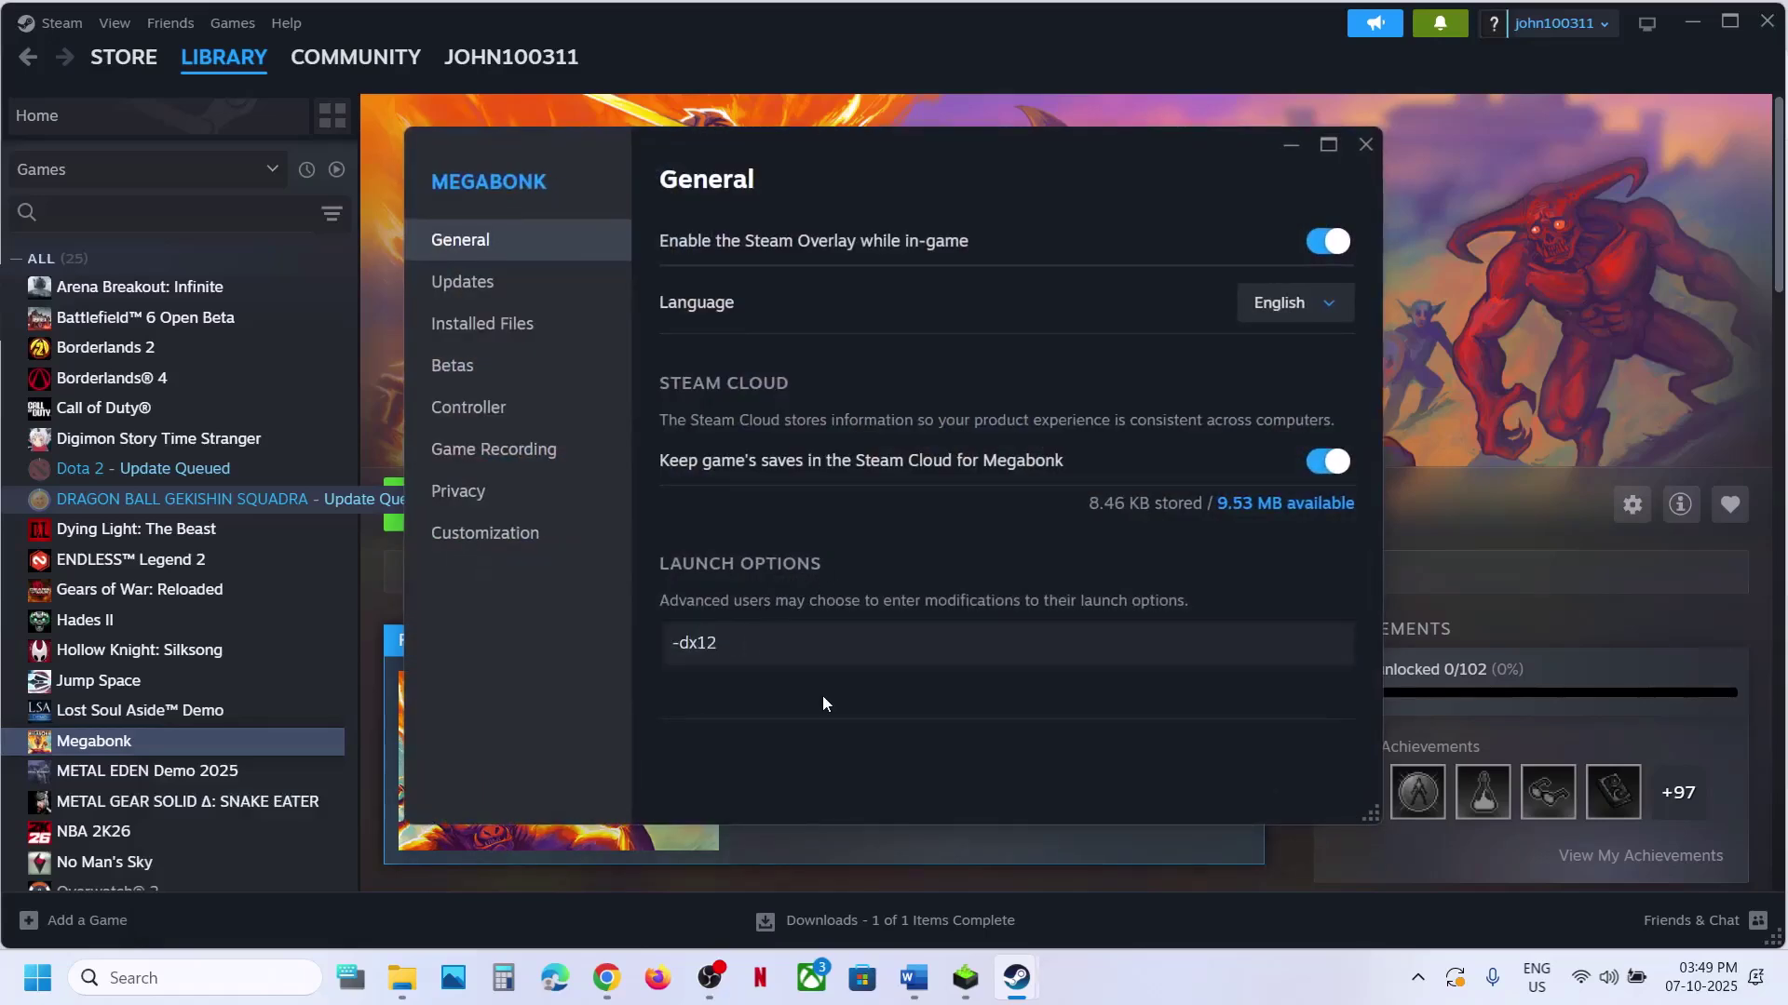
Clear Megabonk's launch options and close its properties
drag(780, 646, 638, 650)
key(BackSpace)
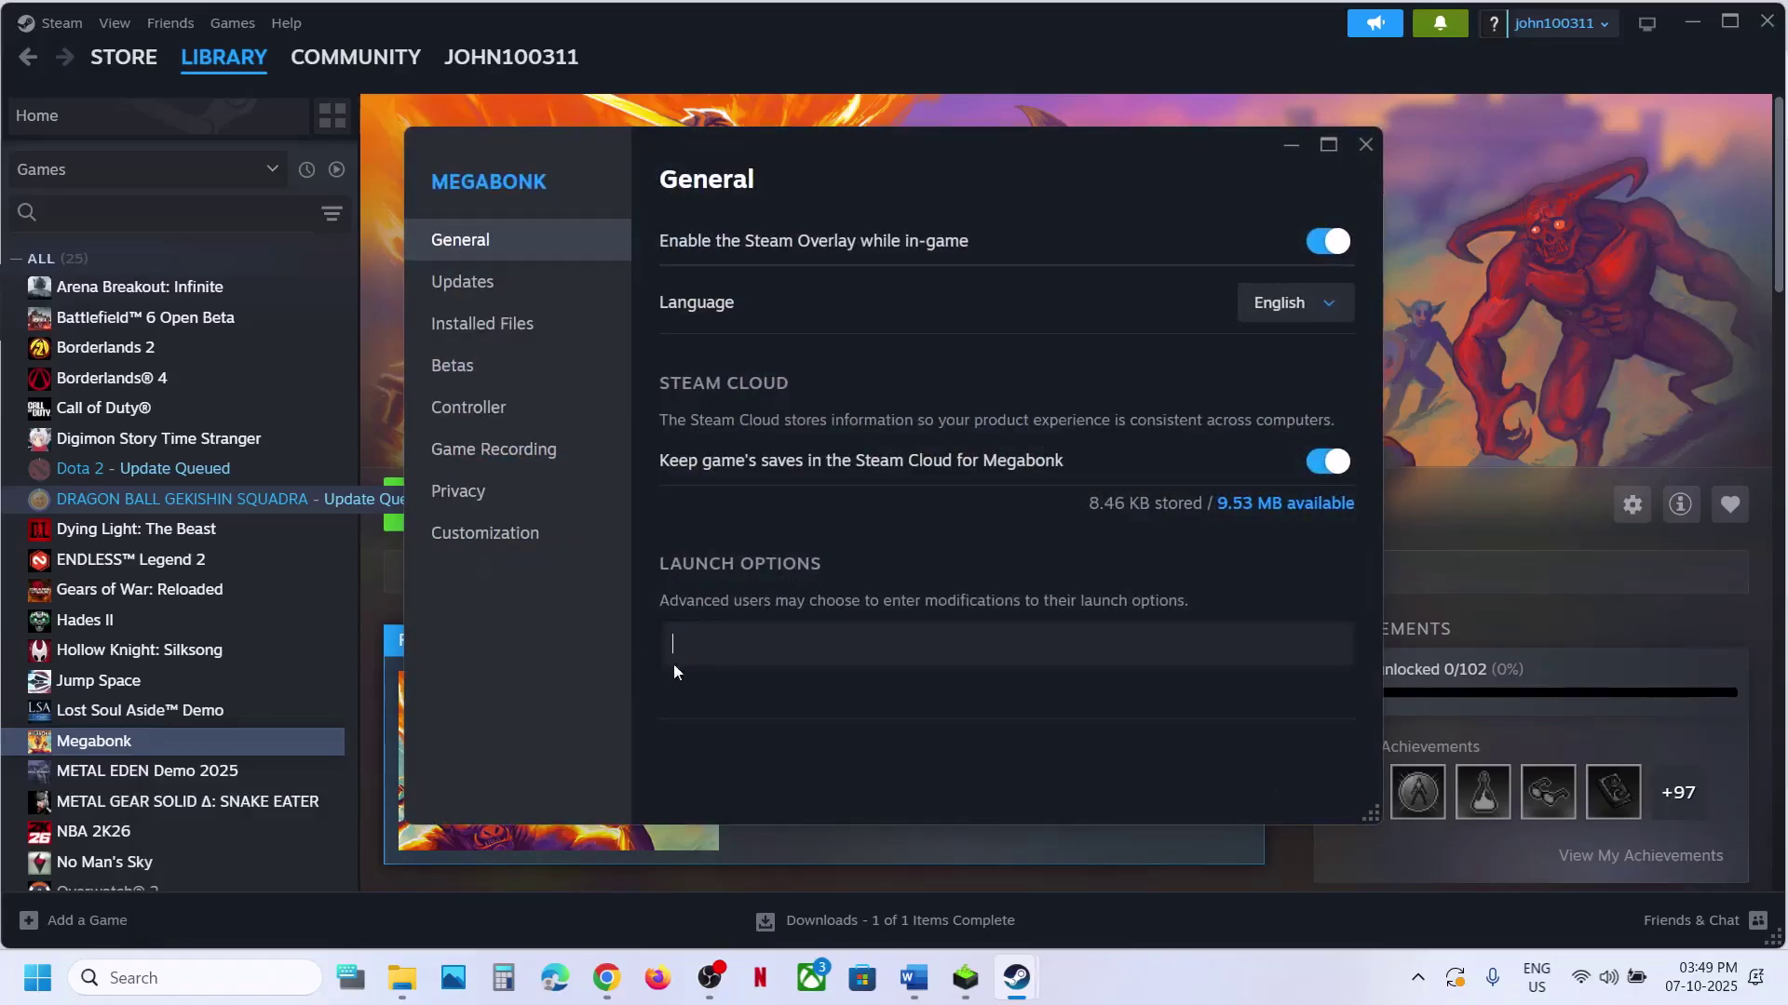
click(1366, 142)
Check the next step in the Word document, verify the integrity of Megabonk's installed files in Steam and close its properties
click(913, 981)
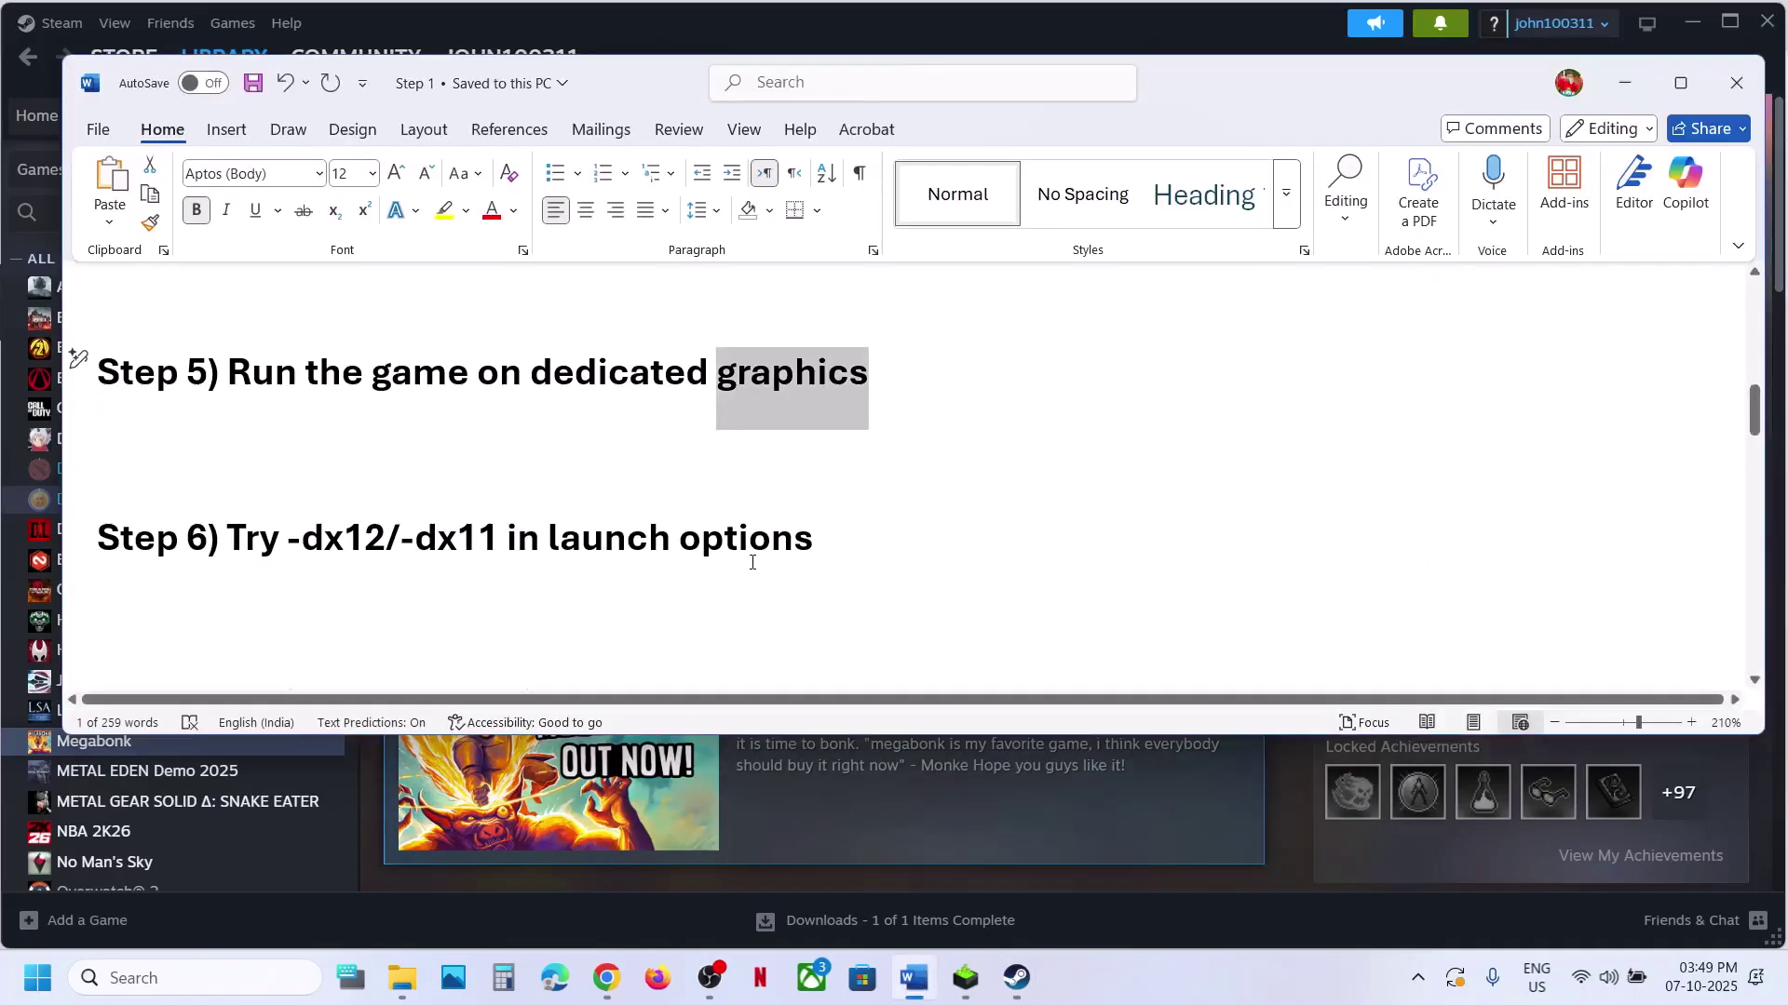
scroll(752, 562, down, 3)
click(1066, 891)
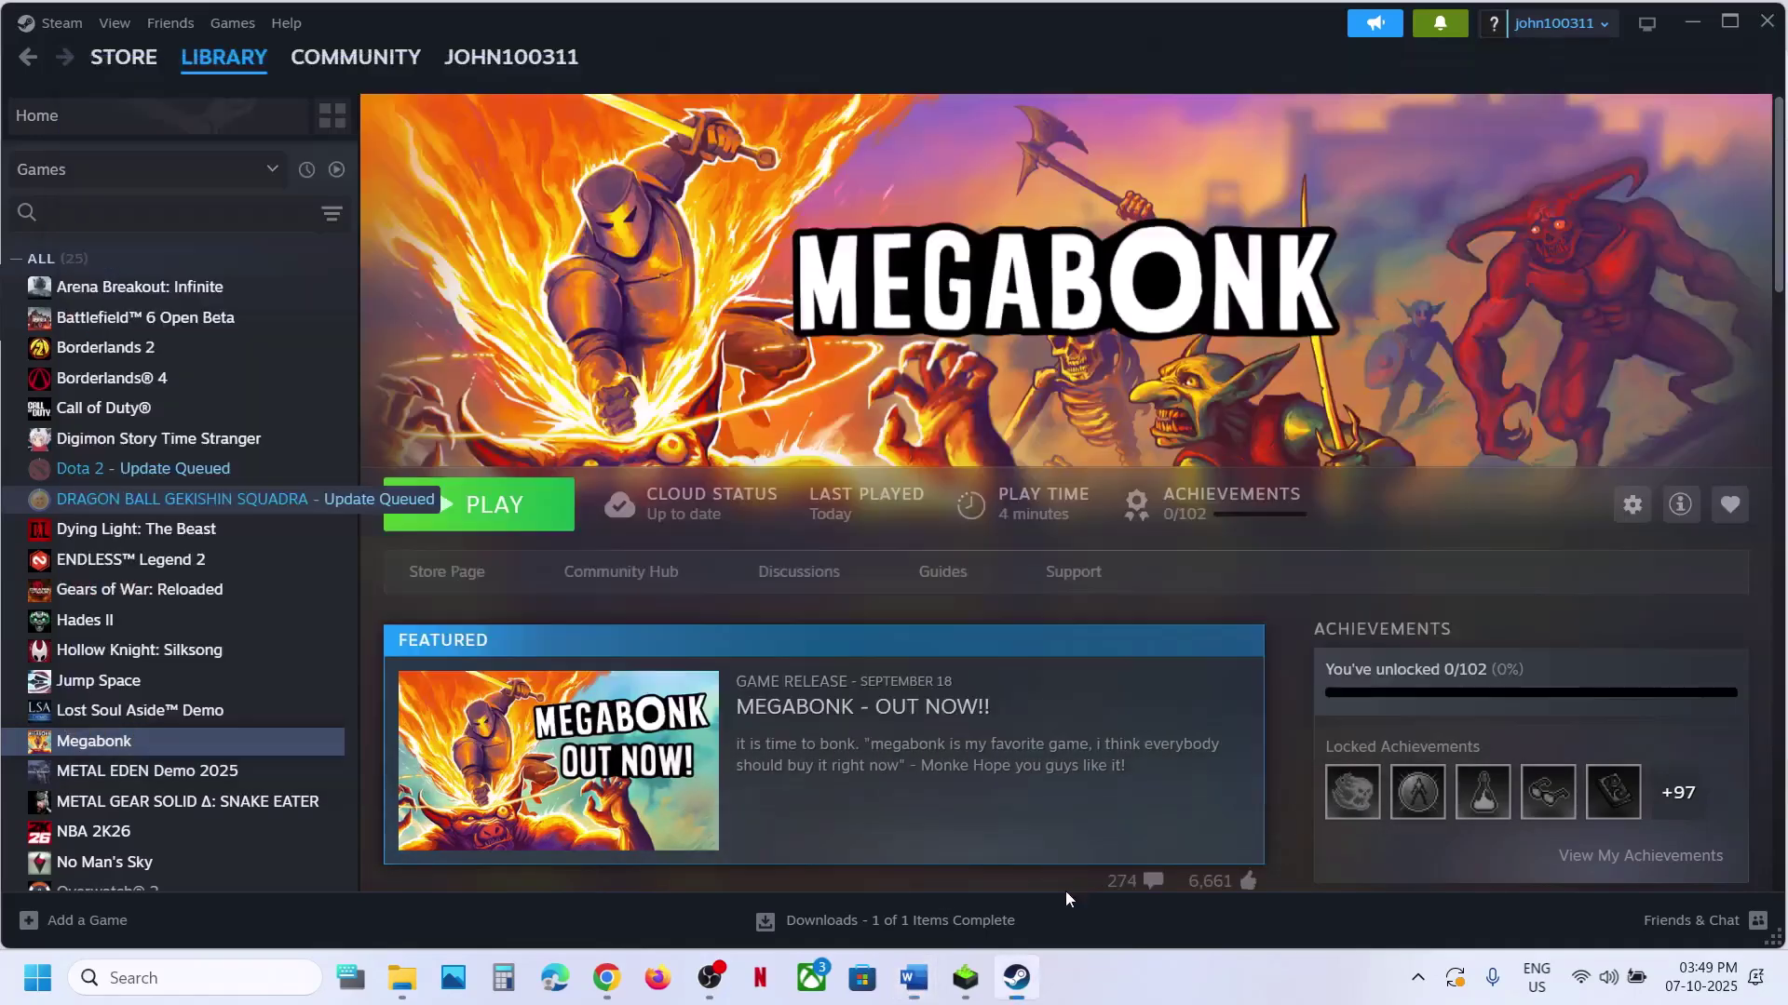
right_click(123, 743)
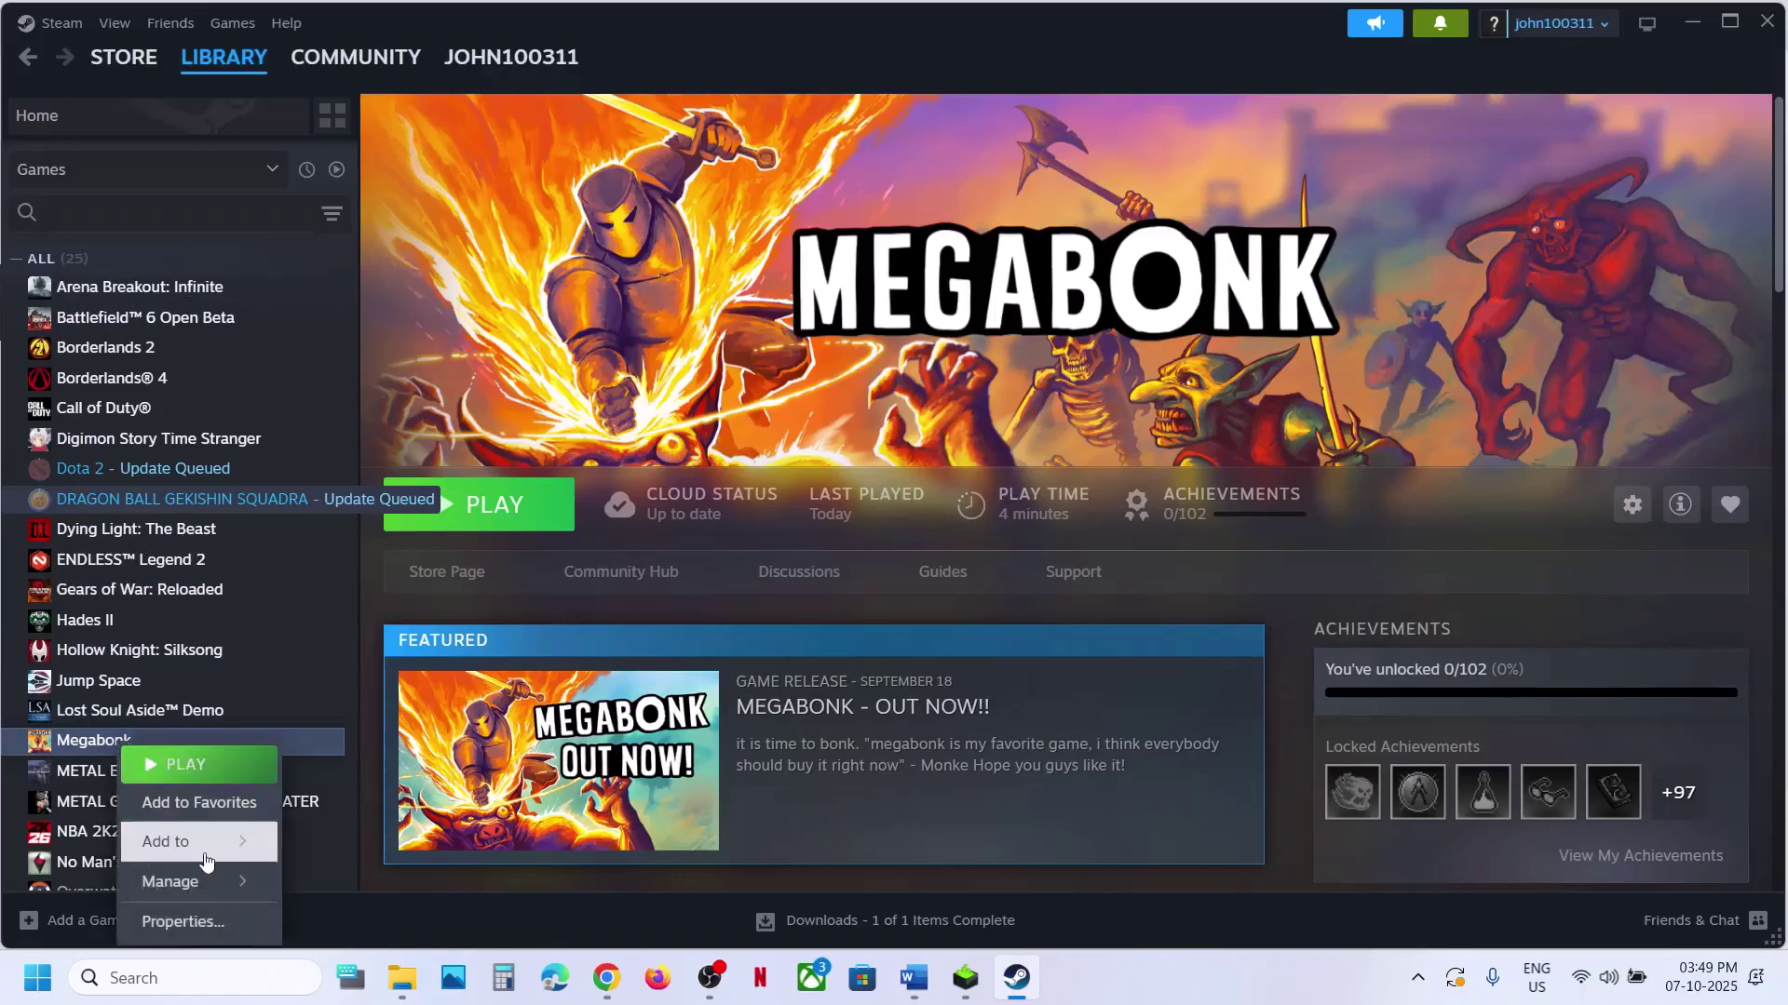
click(199, 922)
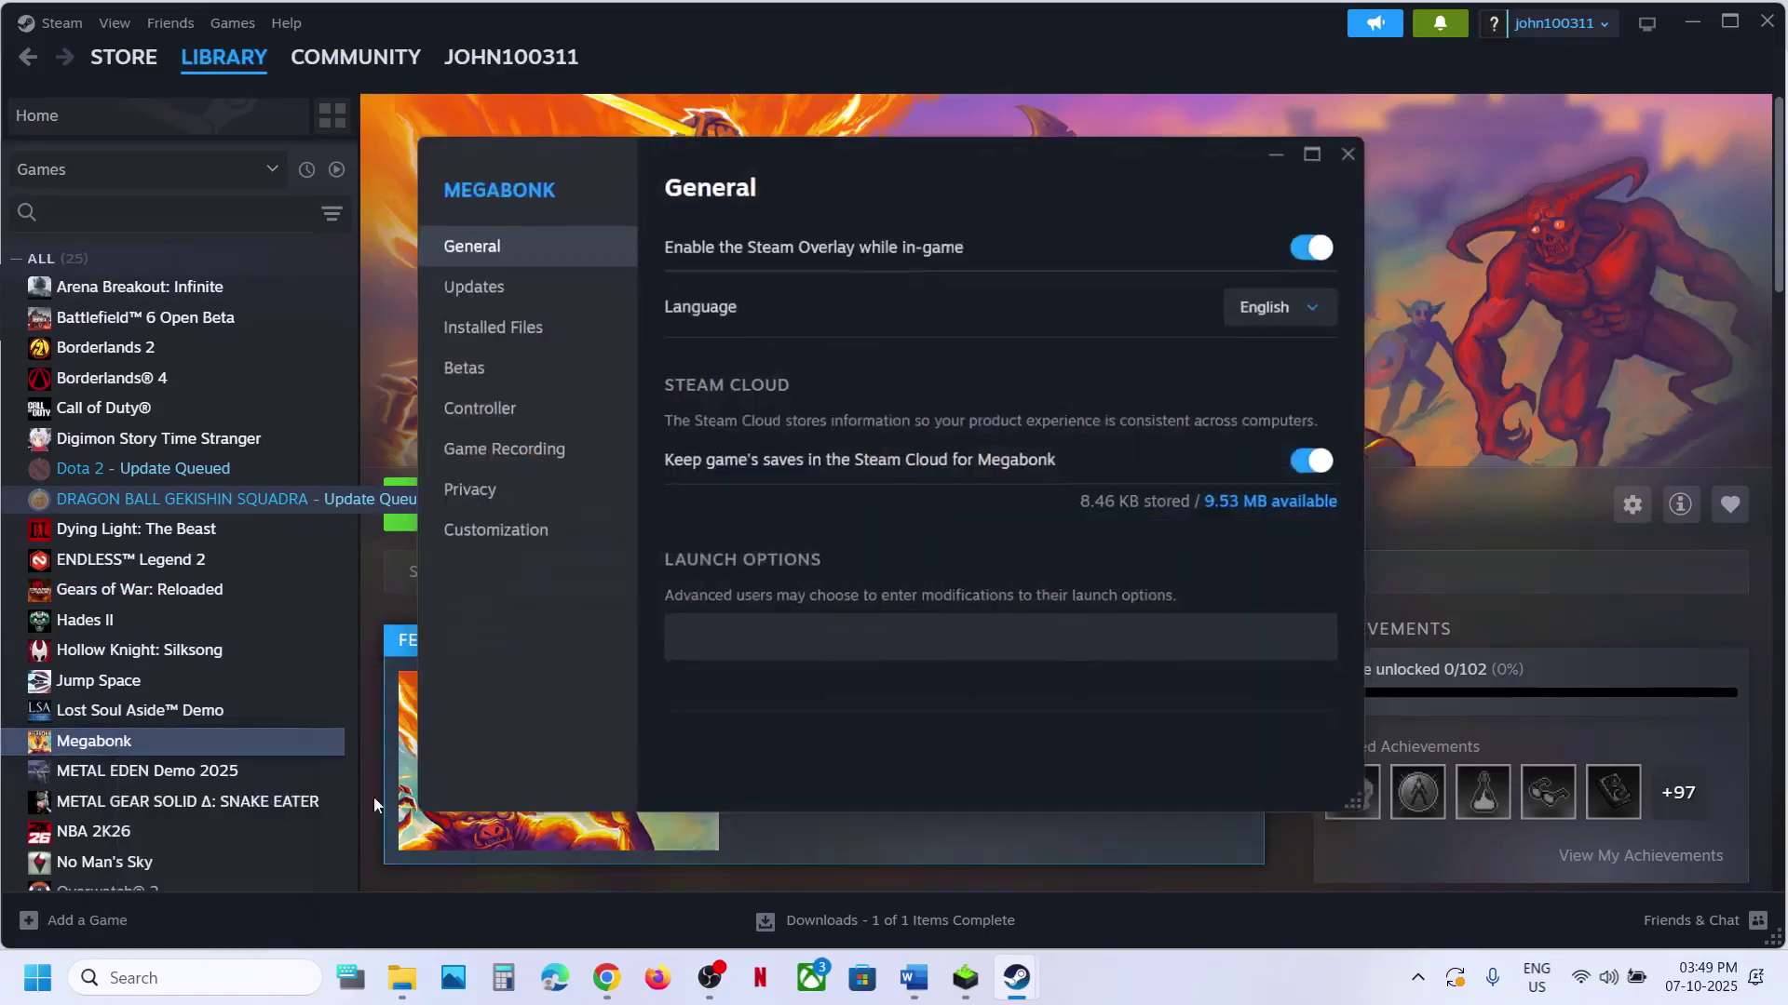
click(508, 326)
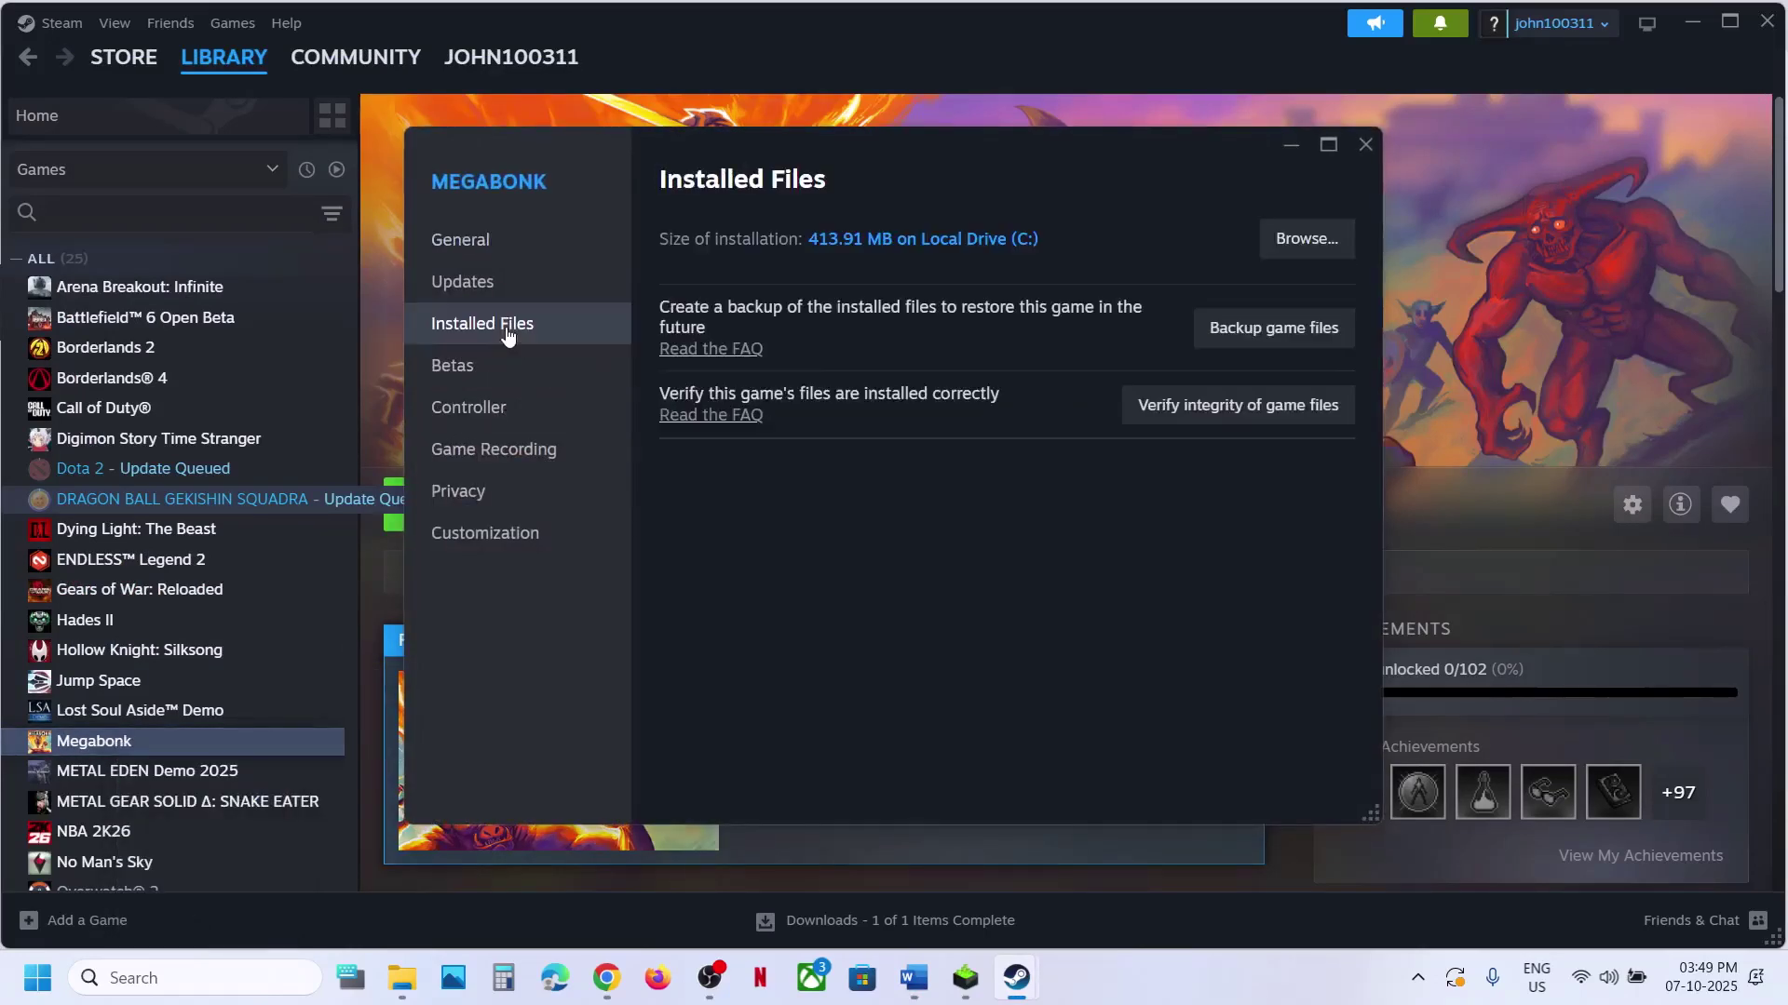
click(1236, 412)
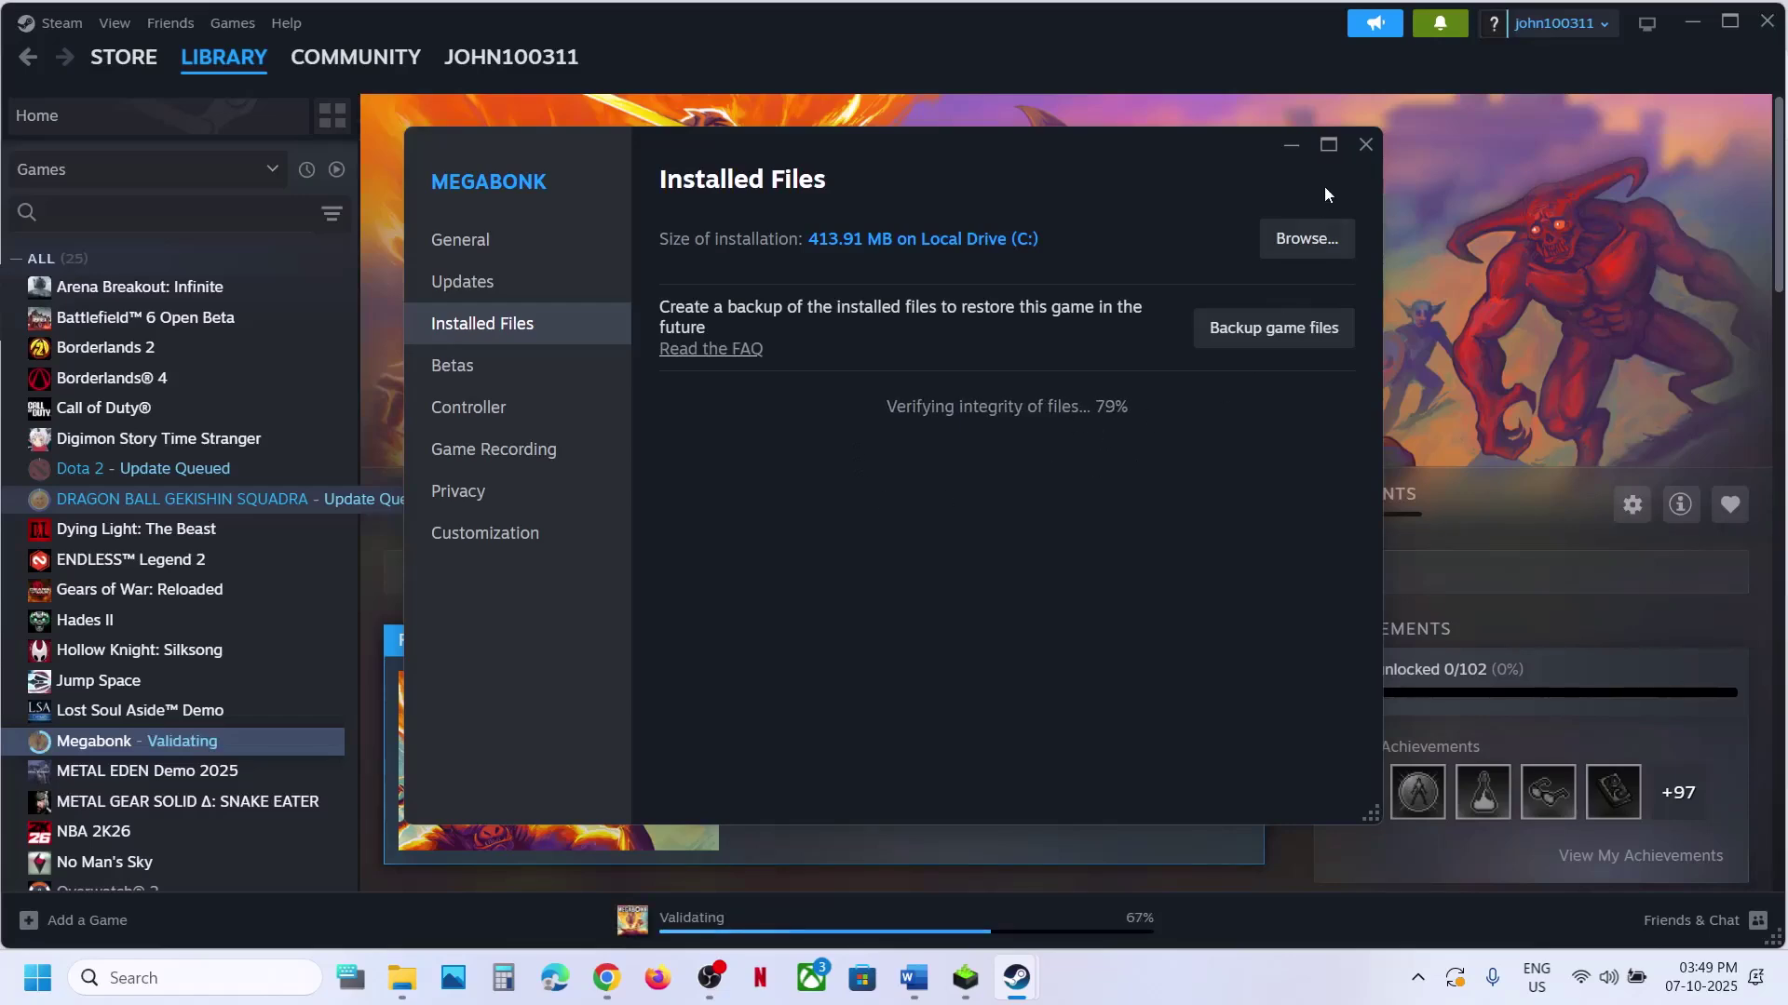
click(1360, 147)
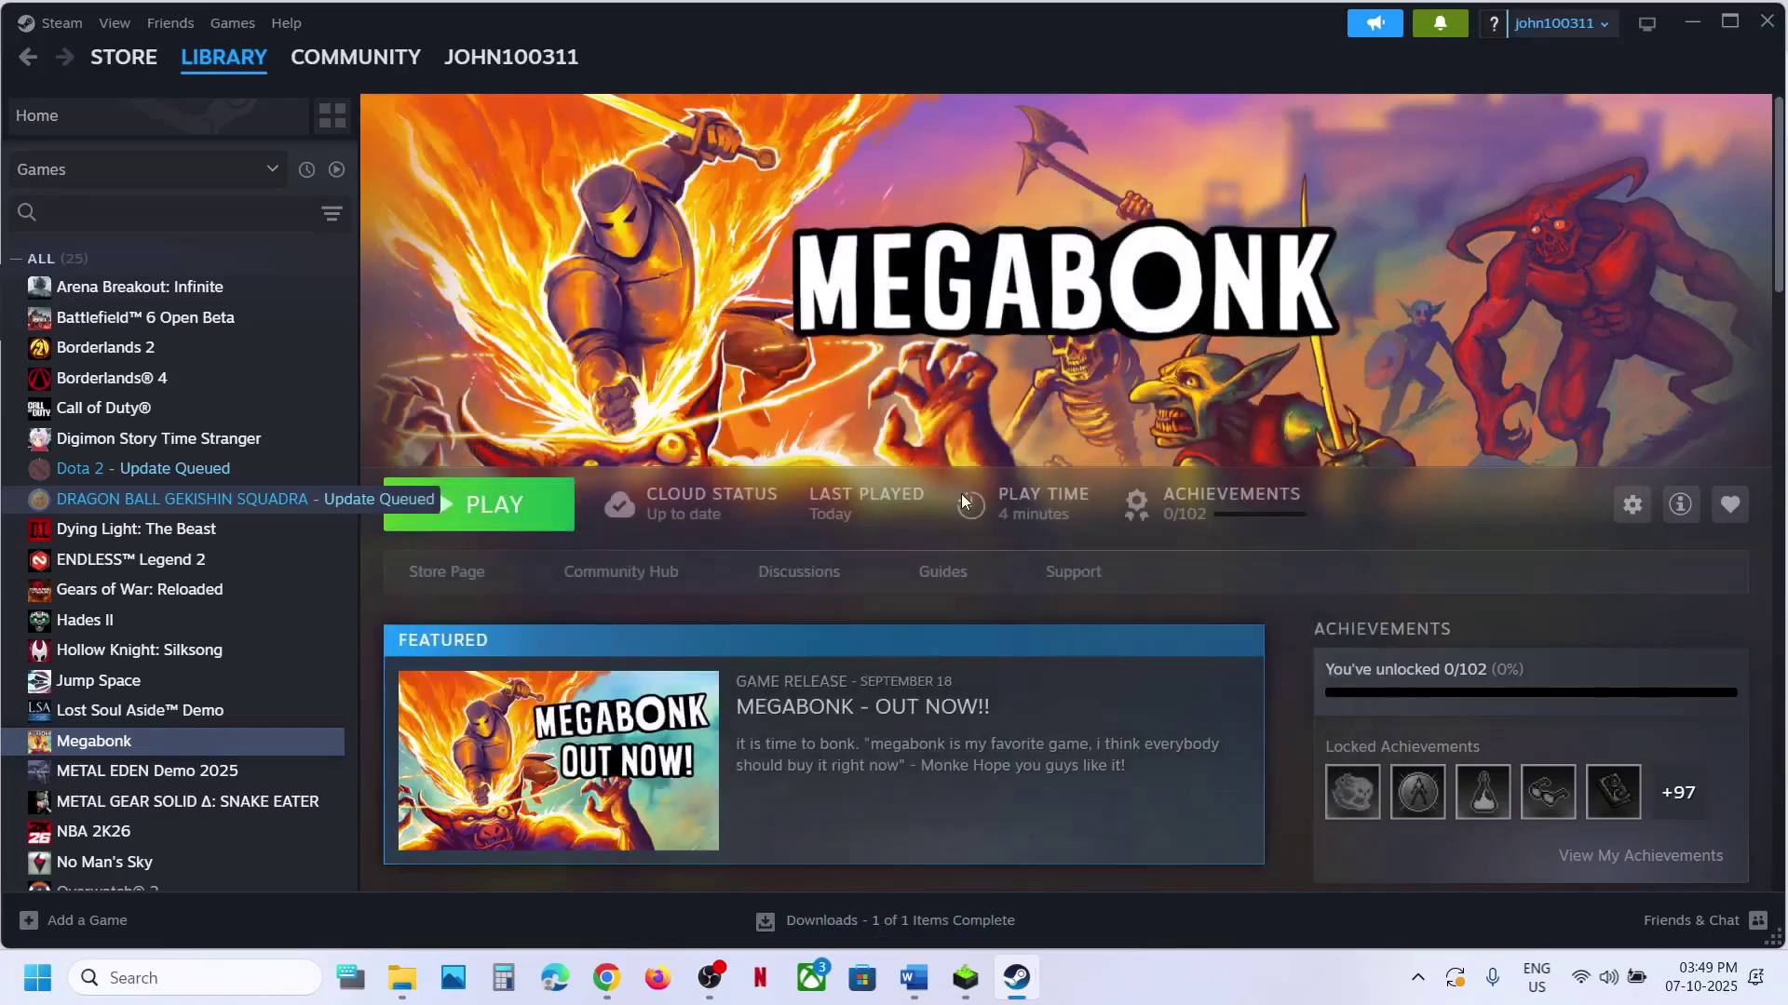
Review Step 8 in the Word document and open Megabonk's local installation folder from Steam
click(909, 976)
scroll(651, 531, down, 3)
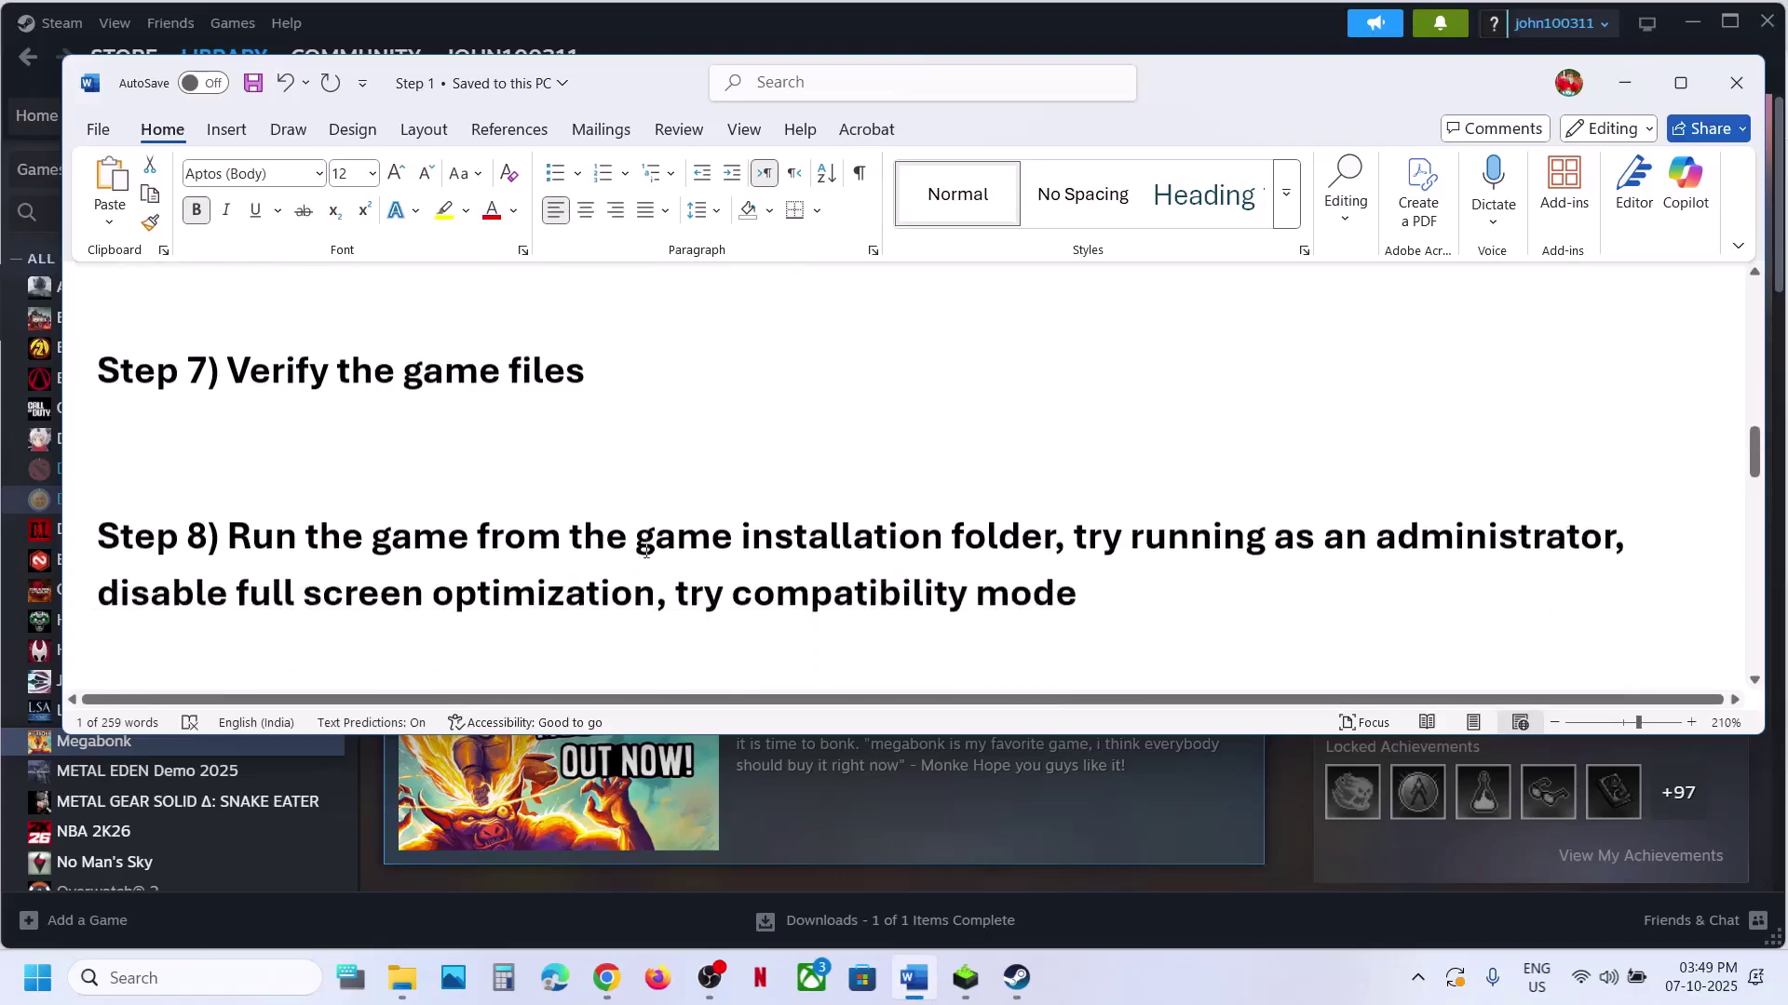
click(1024, 51)
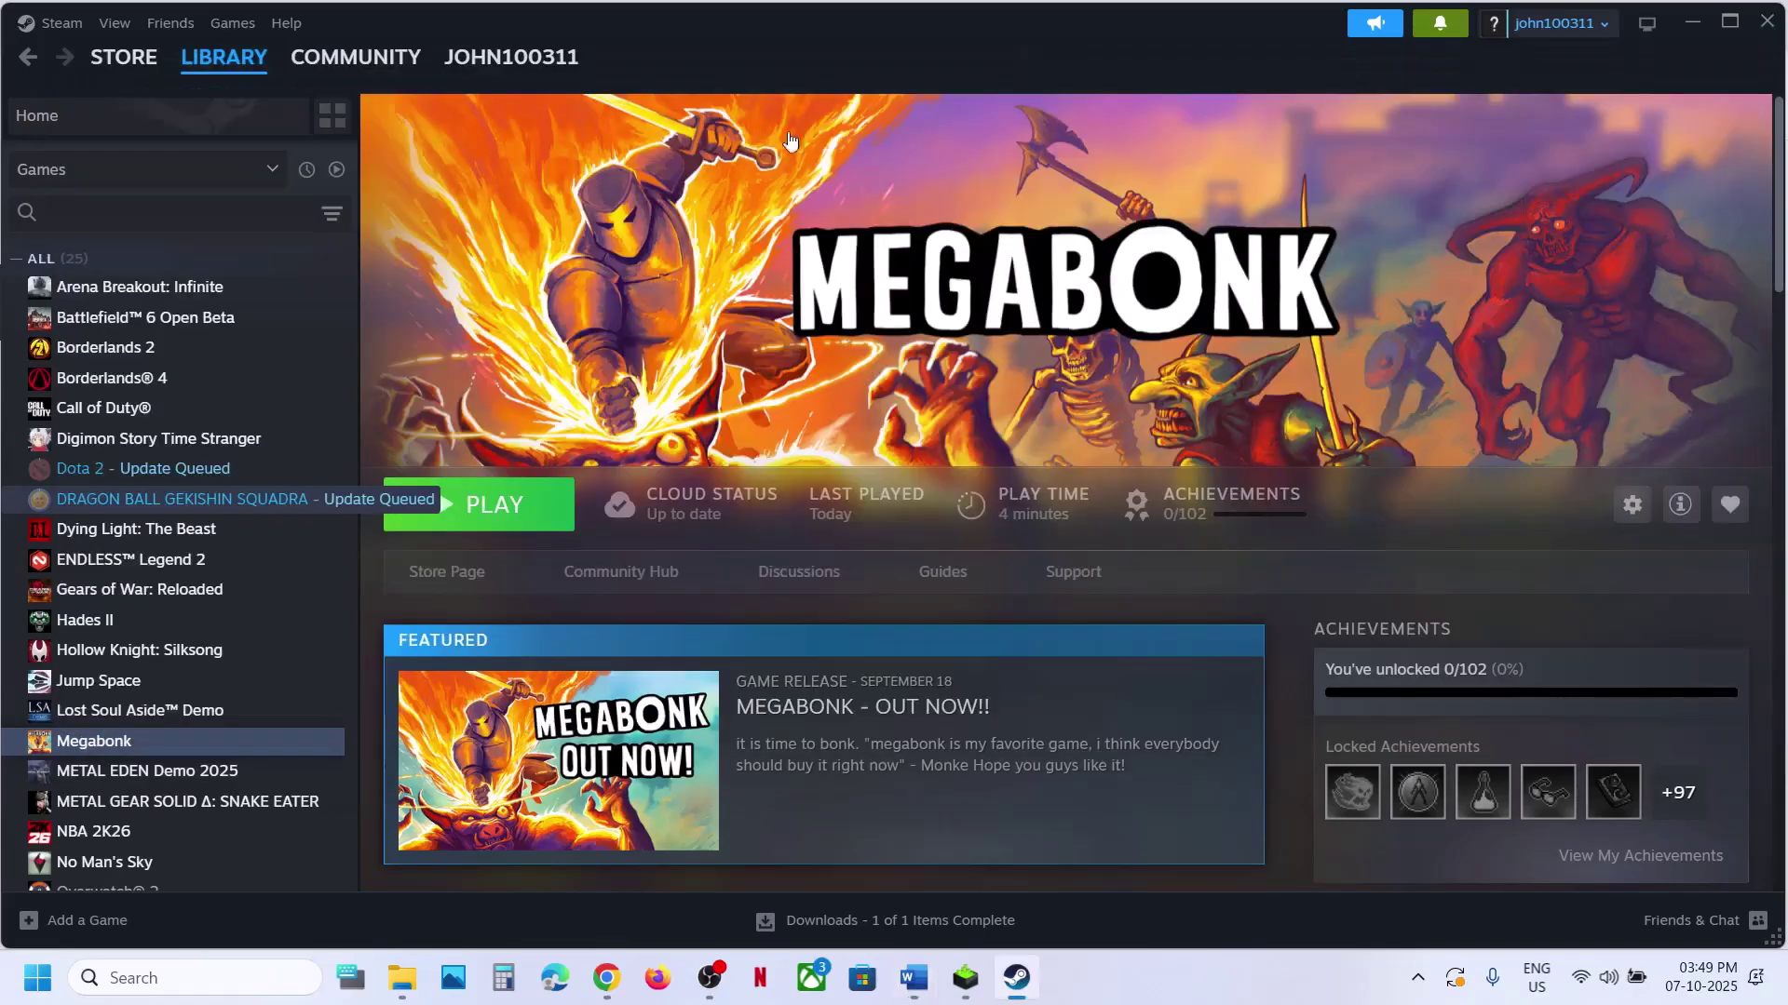
right_click(119, 738)
mouse_move(195, 868)
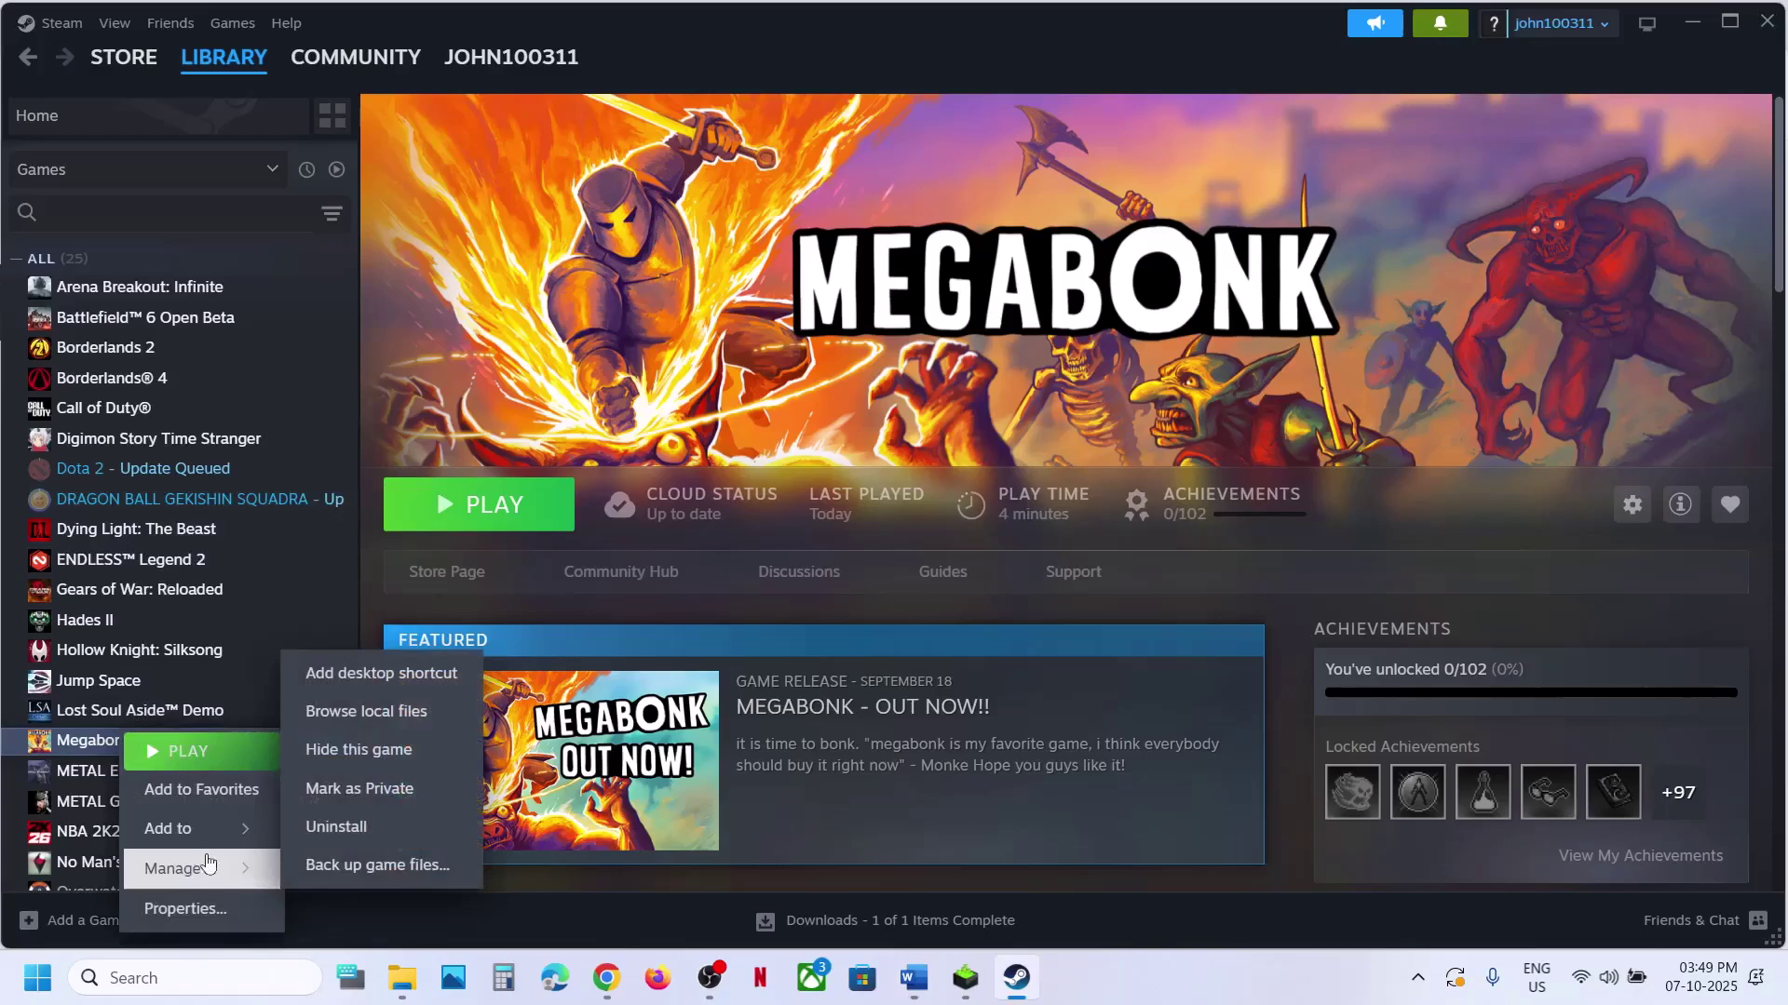
click(329, 728)
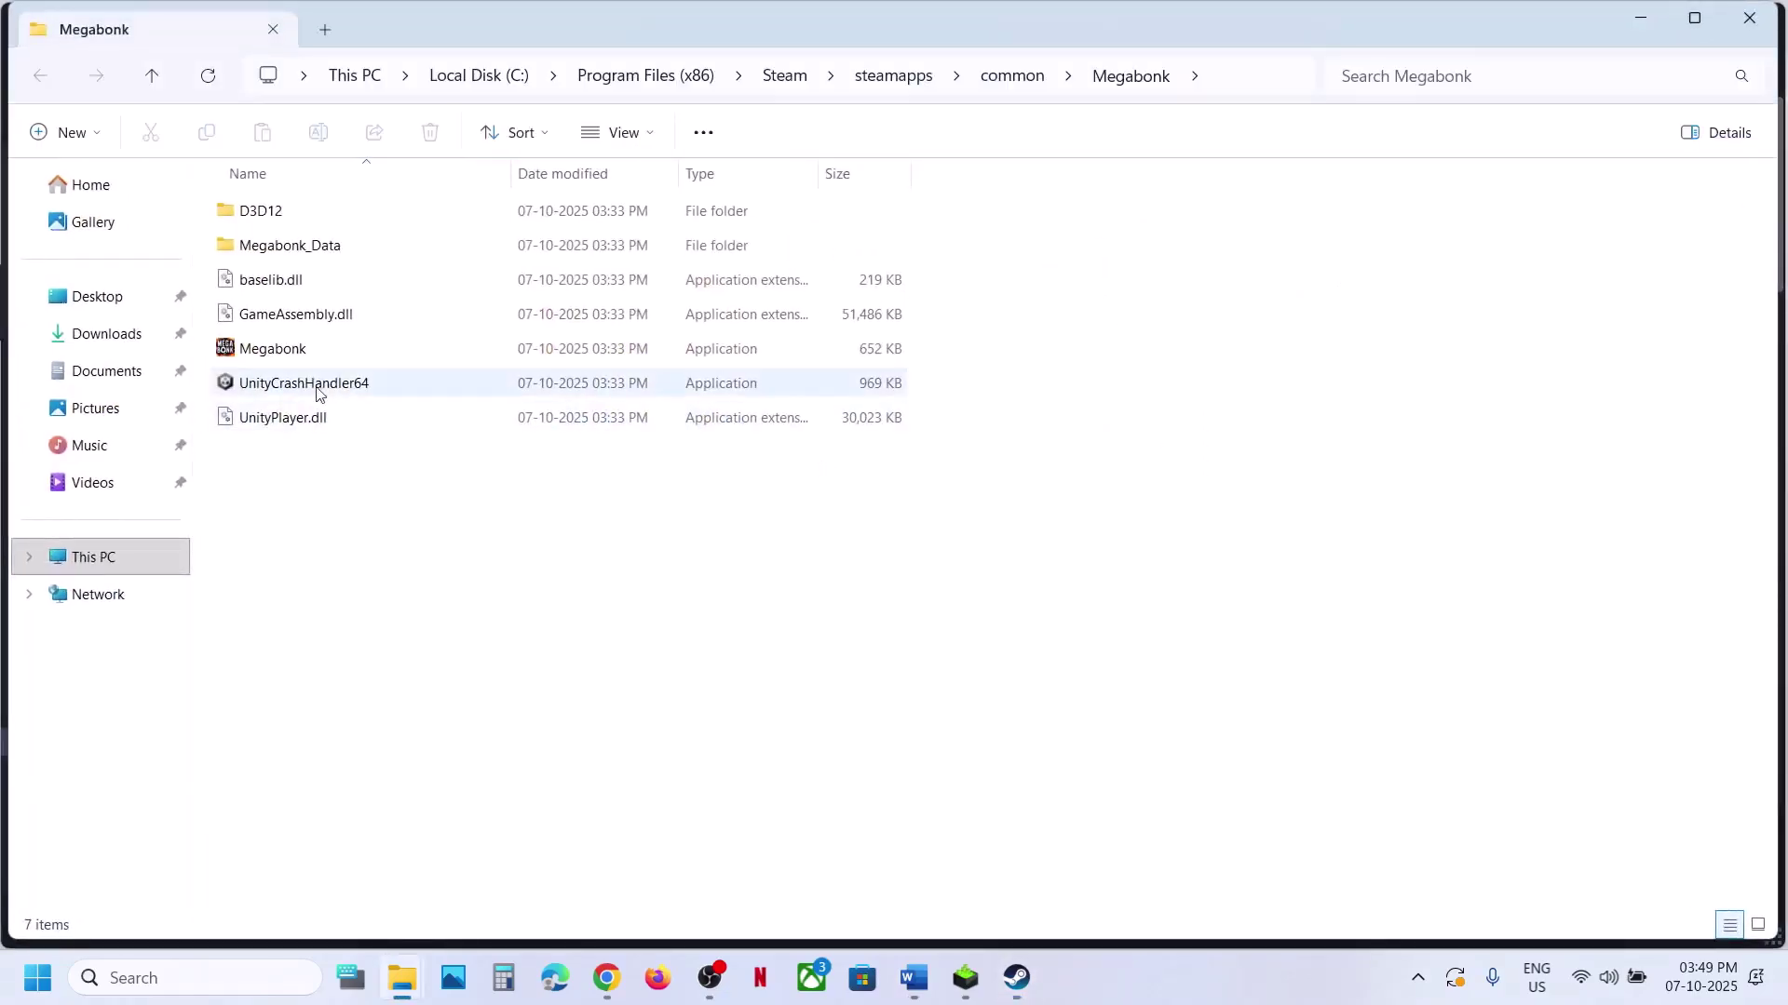
Set the Megabonk application to run as an administrator in its compatibility properties and apply the change
click(270, 358)
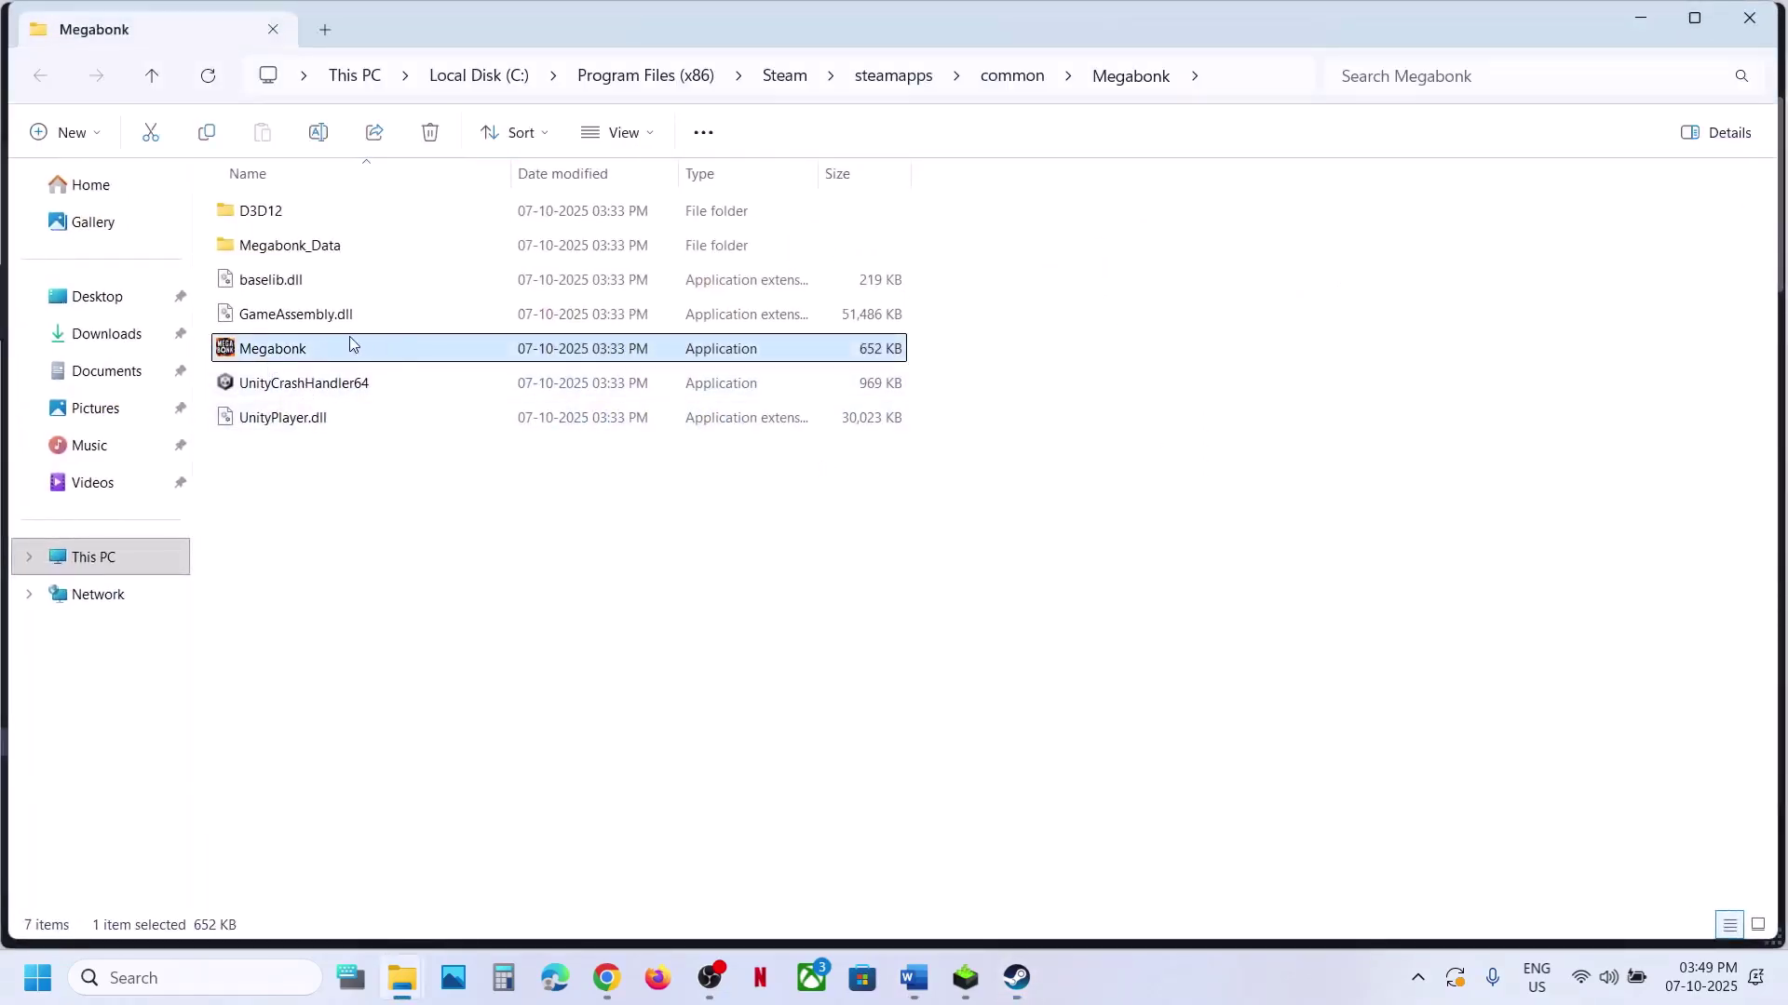
right_click(306, 360)
click(391, 693)
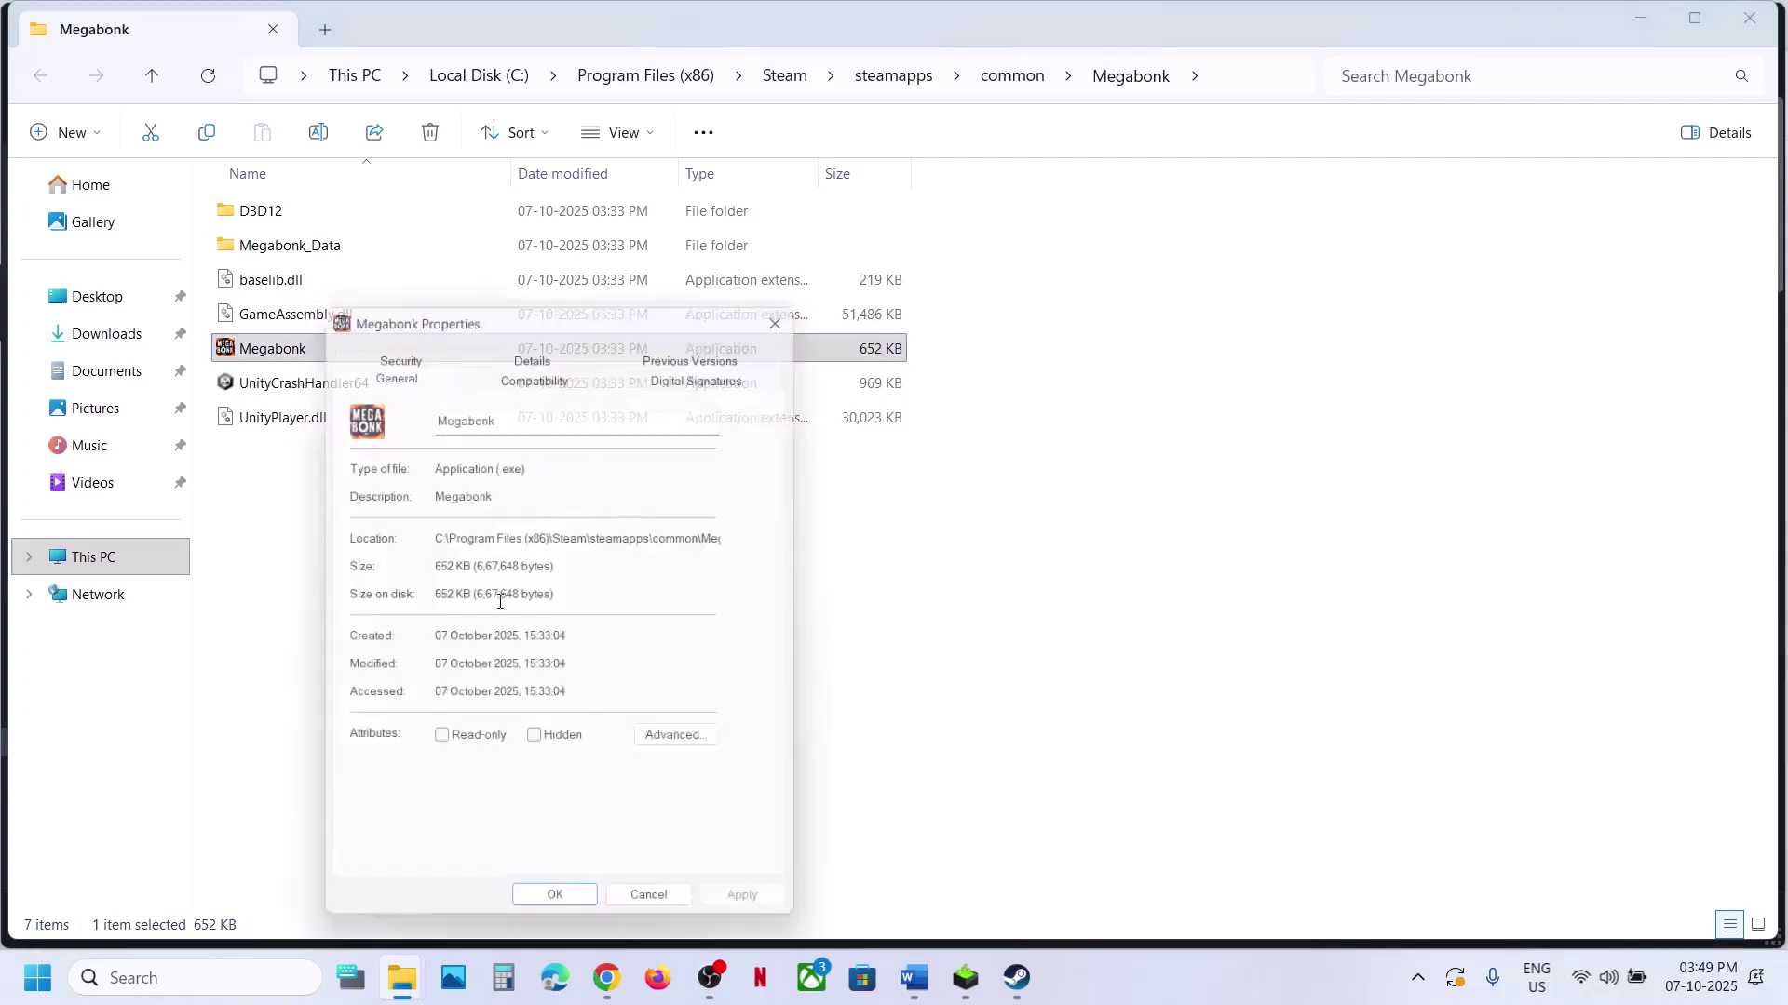
click(549, 366)
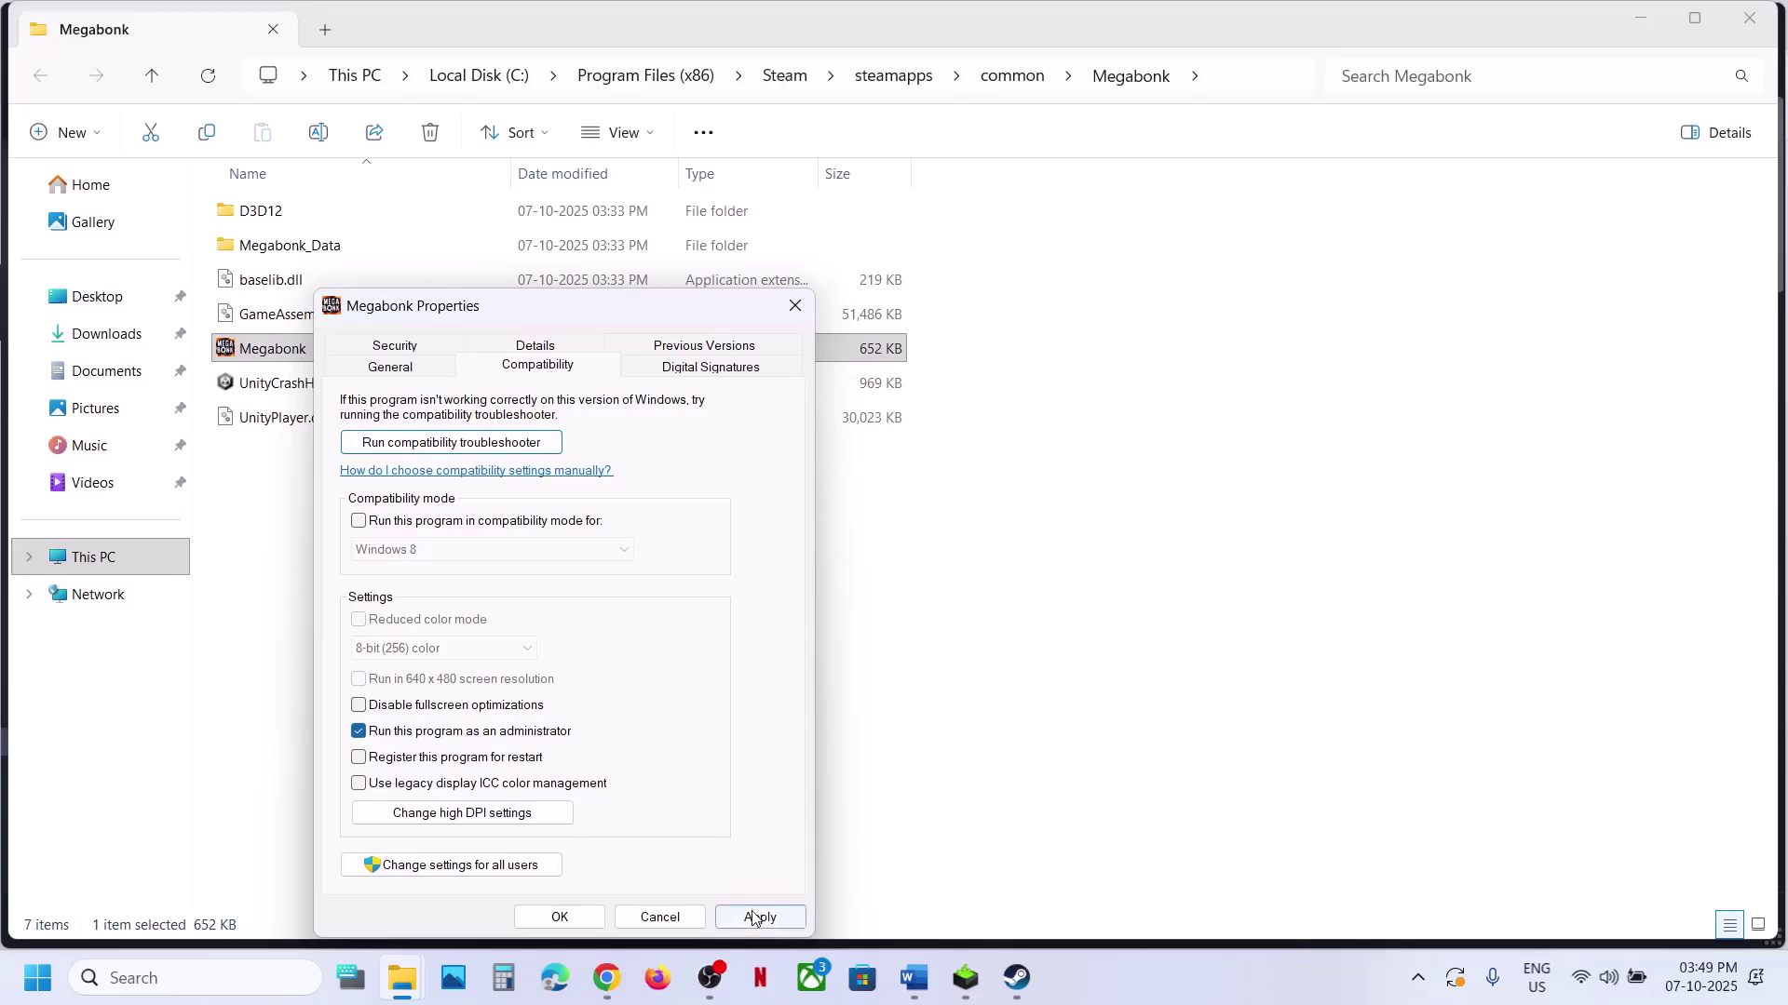
click(756, 918)
click(560, 917)
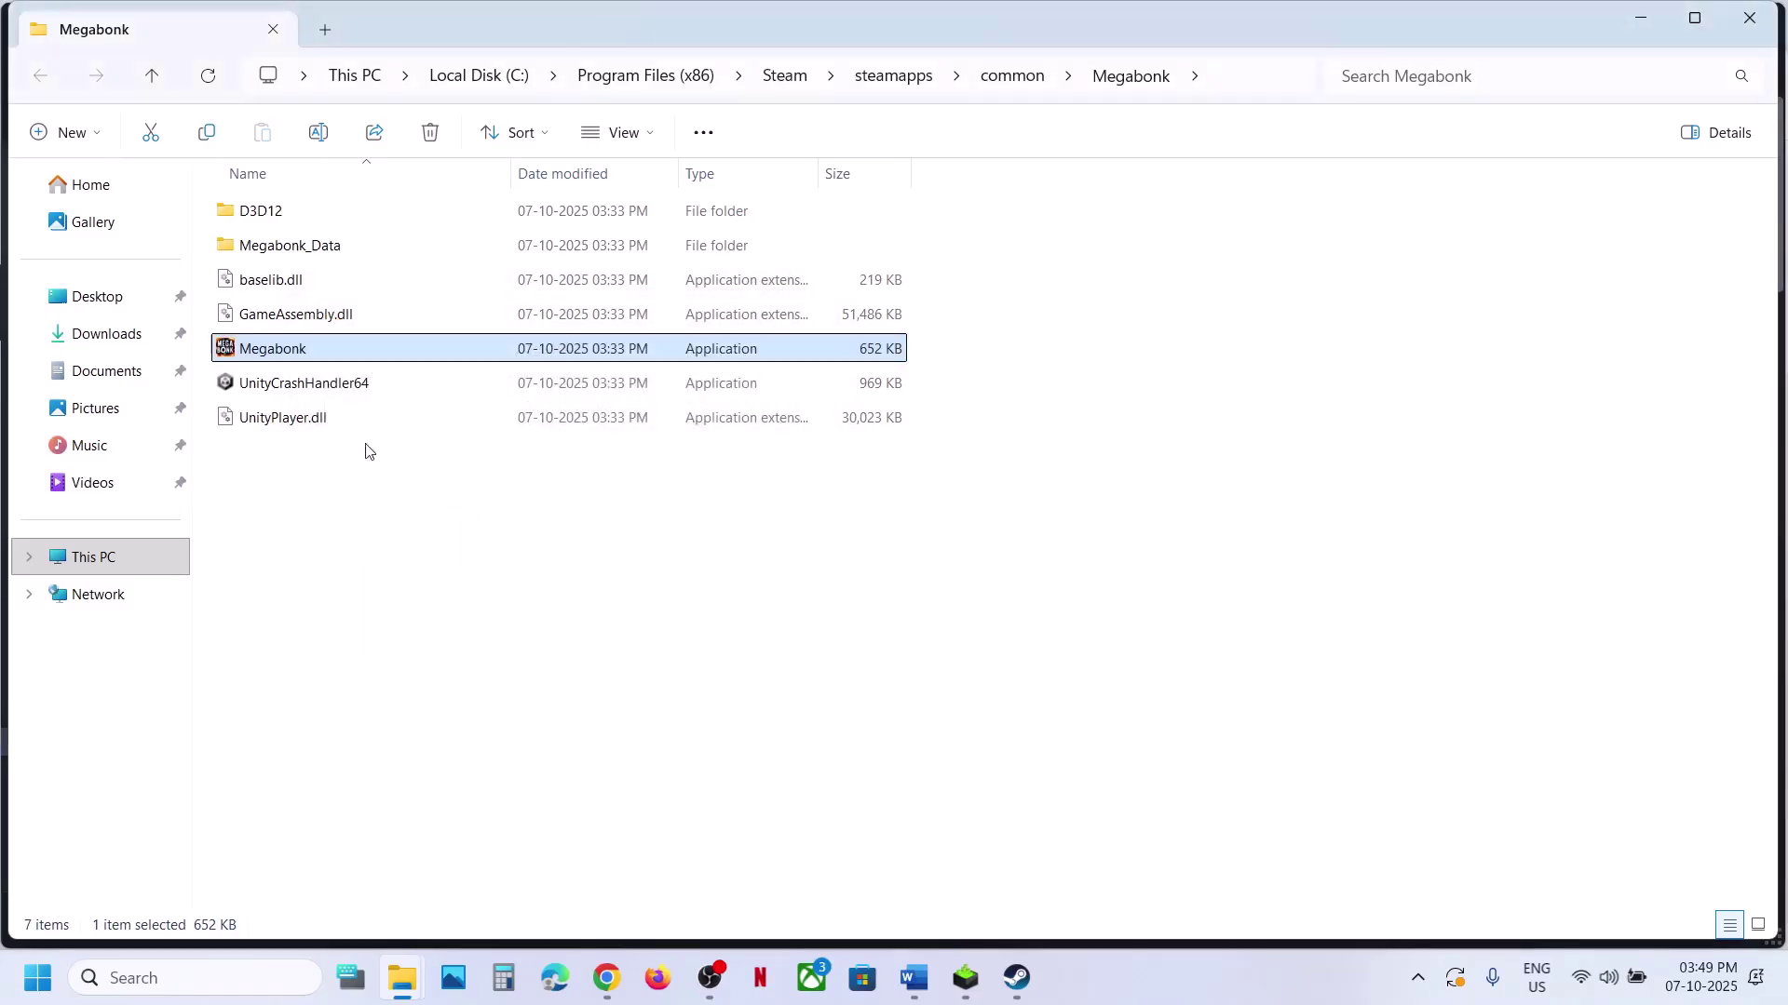
Reopen the Megabonk application's compatibility properties and apply compatibility mode for Windows 8
right_click(273, 355)
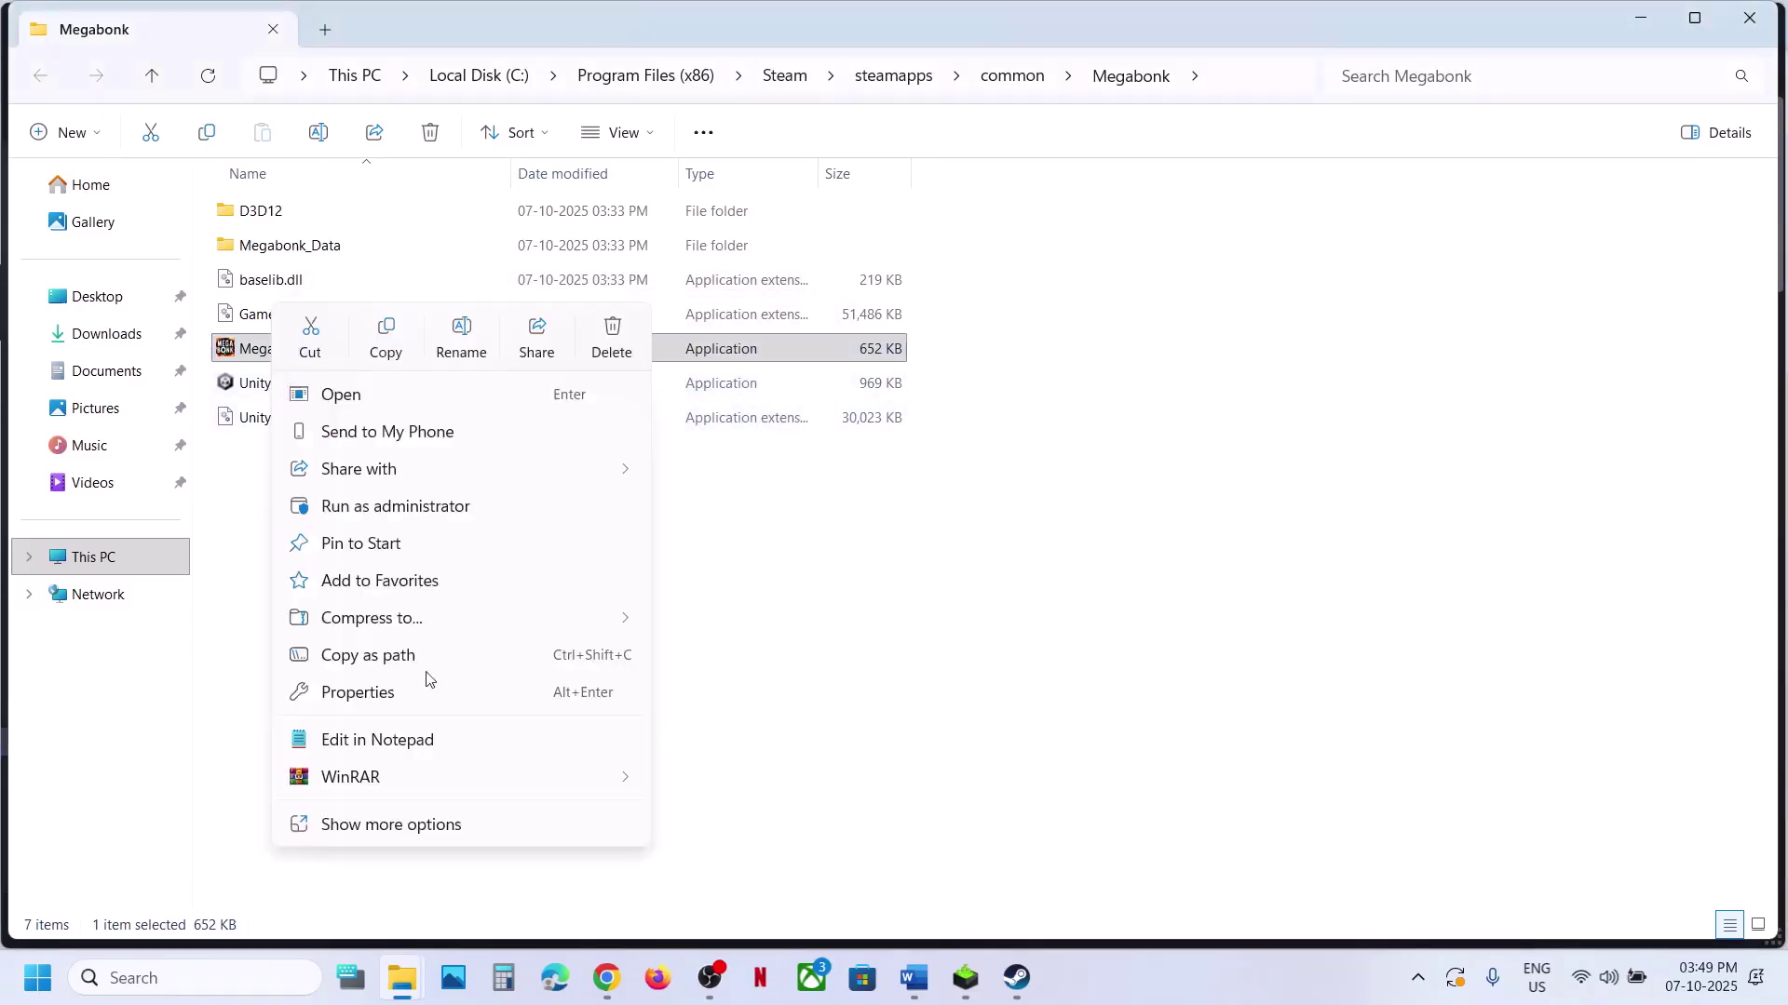
click(379, 690)
click(501, 370)
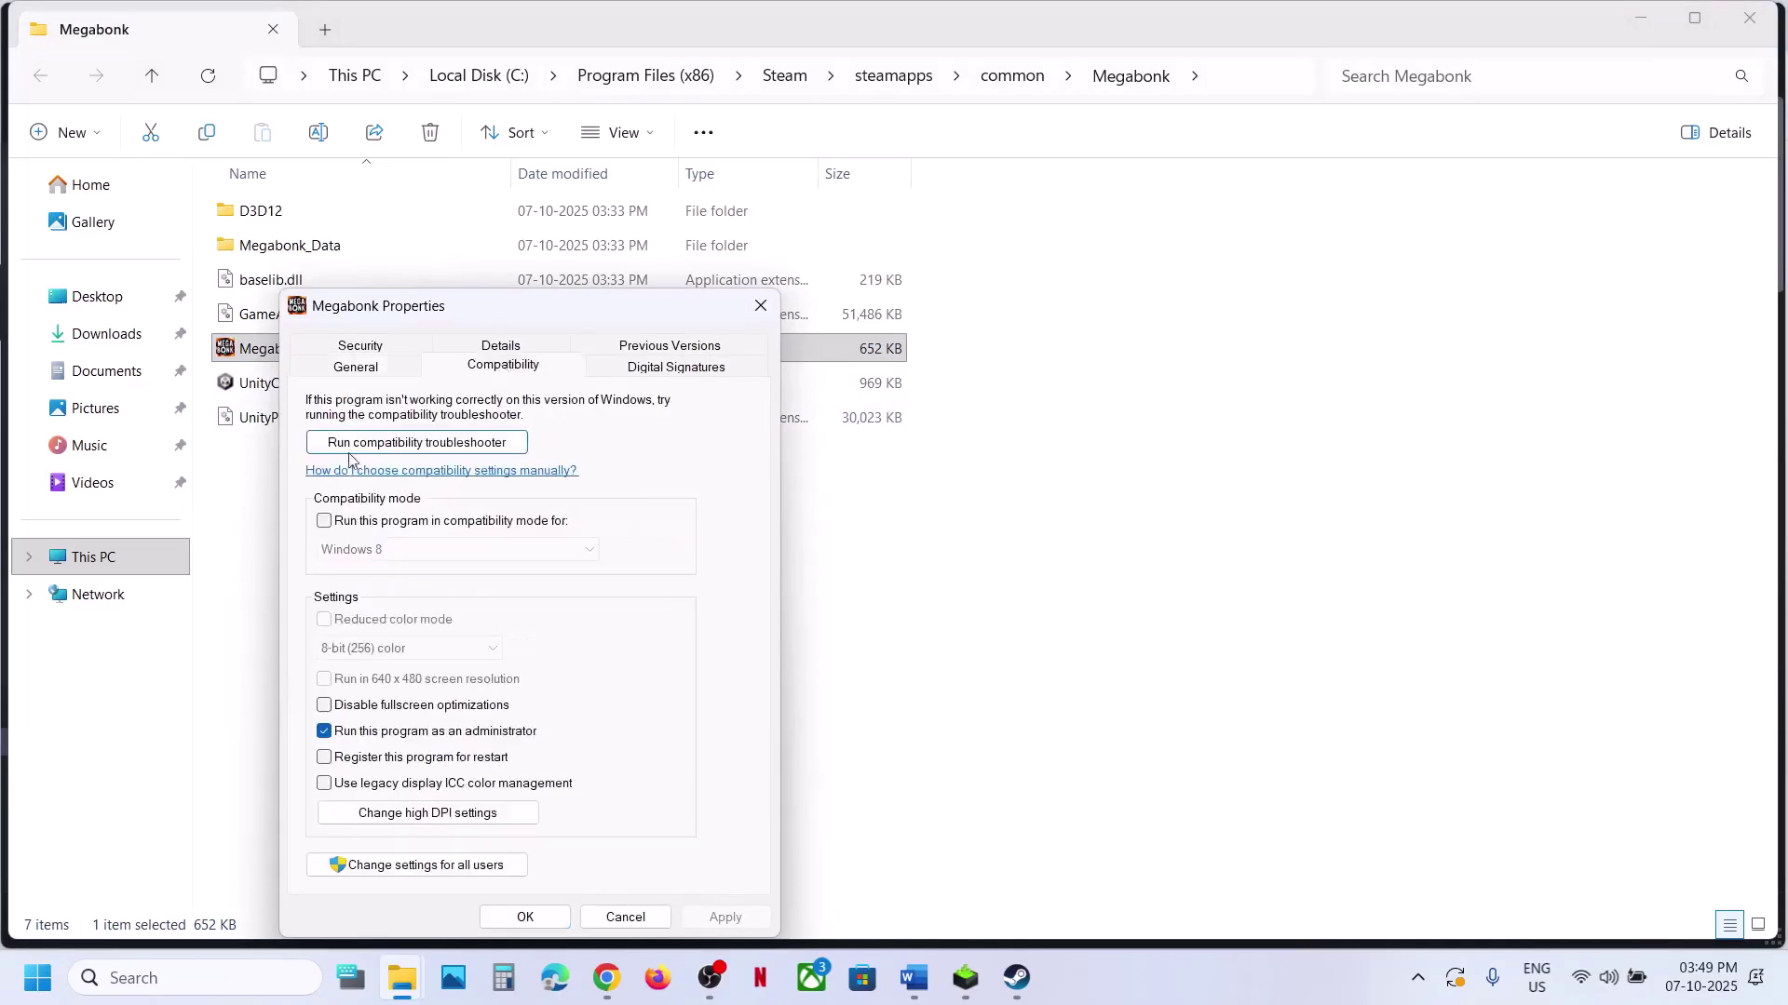
click(323, 522)
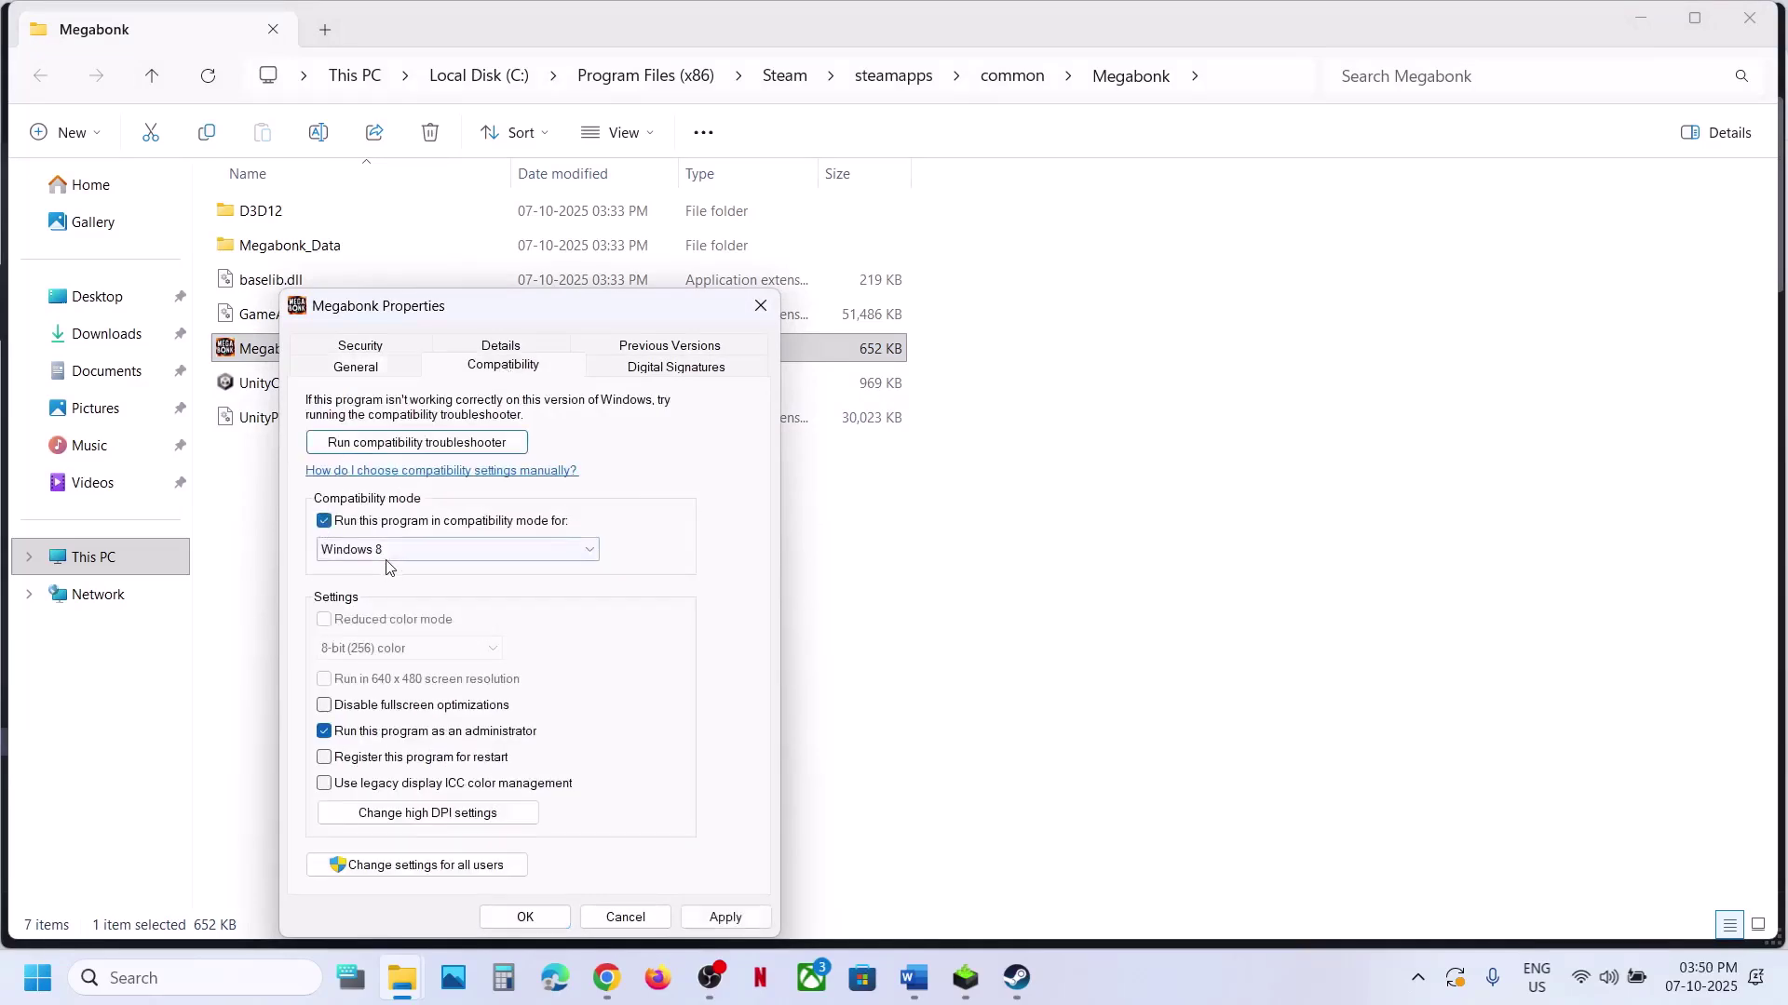
click(722, 916)
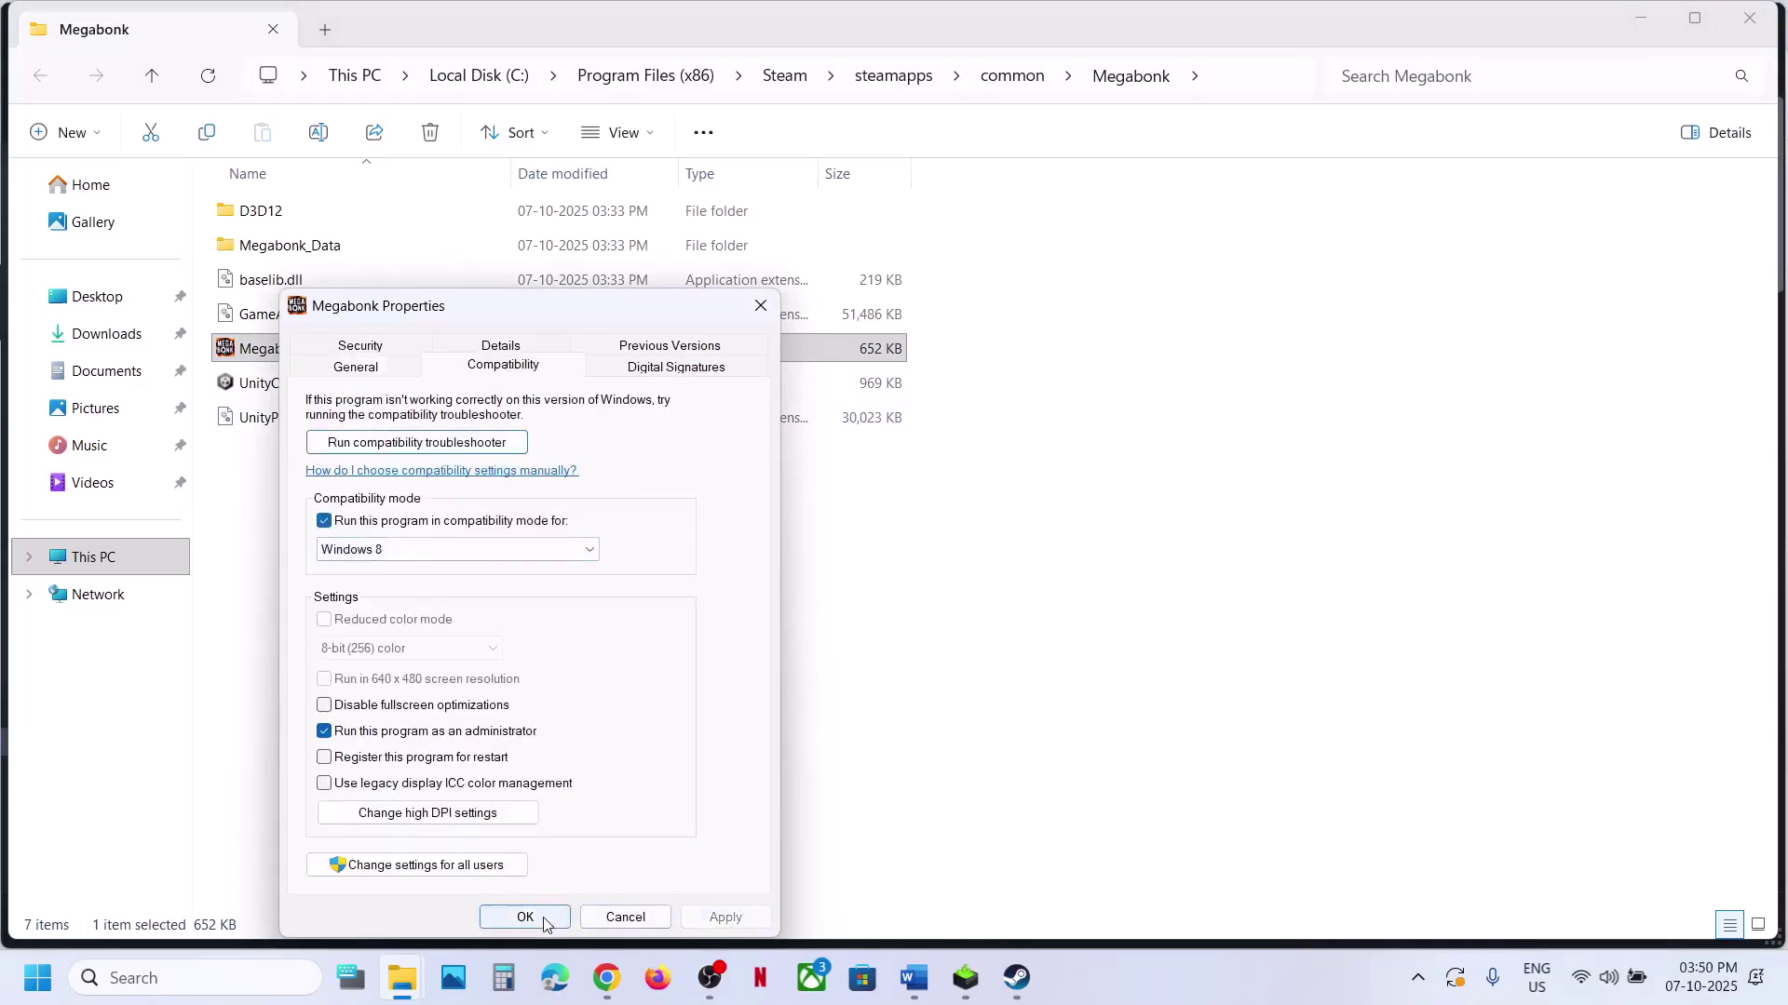
Change Megabonk's compatibility mode to Windows 7 and disable fullscreen optimizations, applying both changes
click(389, 550)
click(387, 611)
click(724, 917)
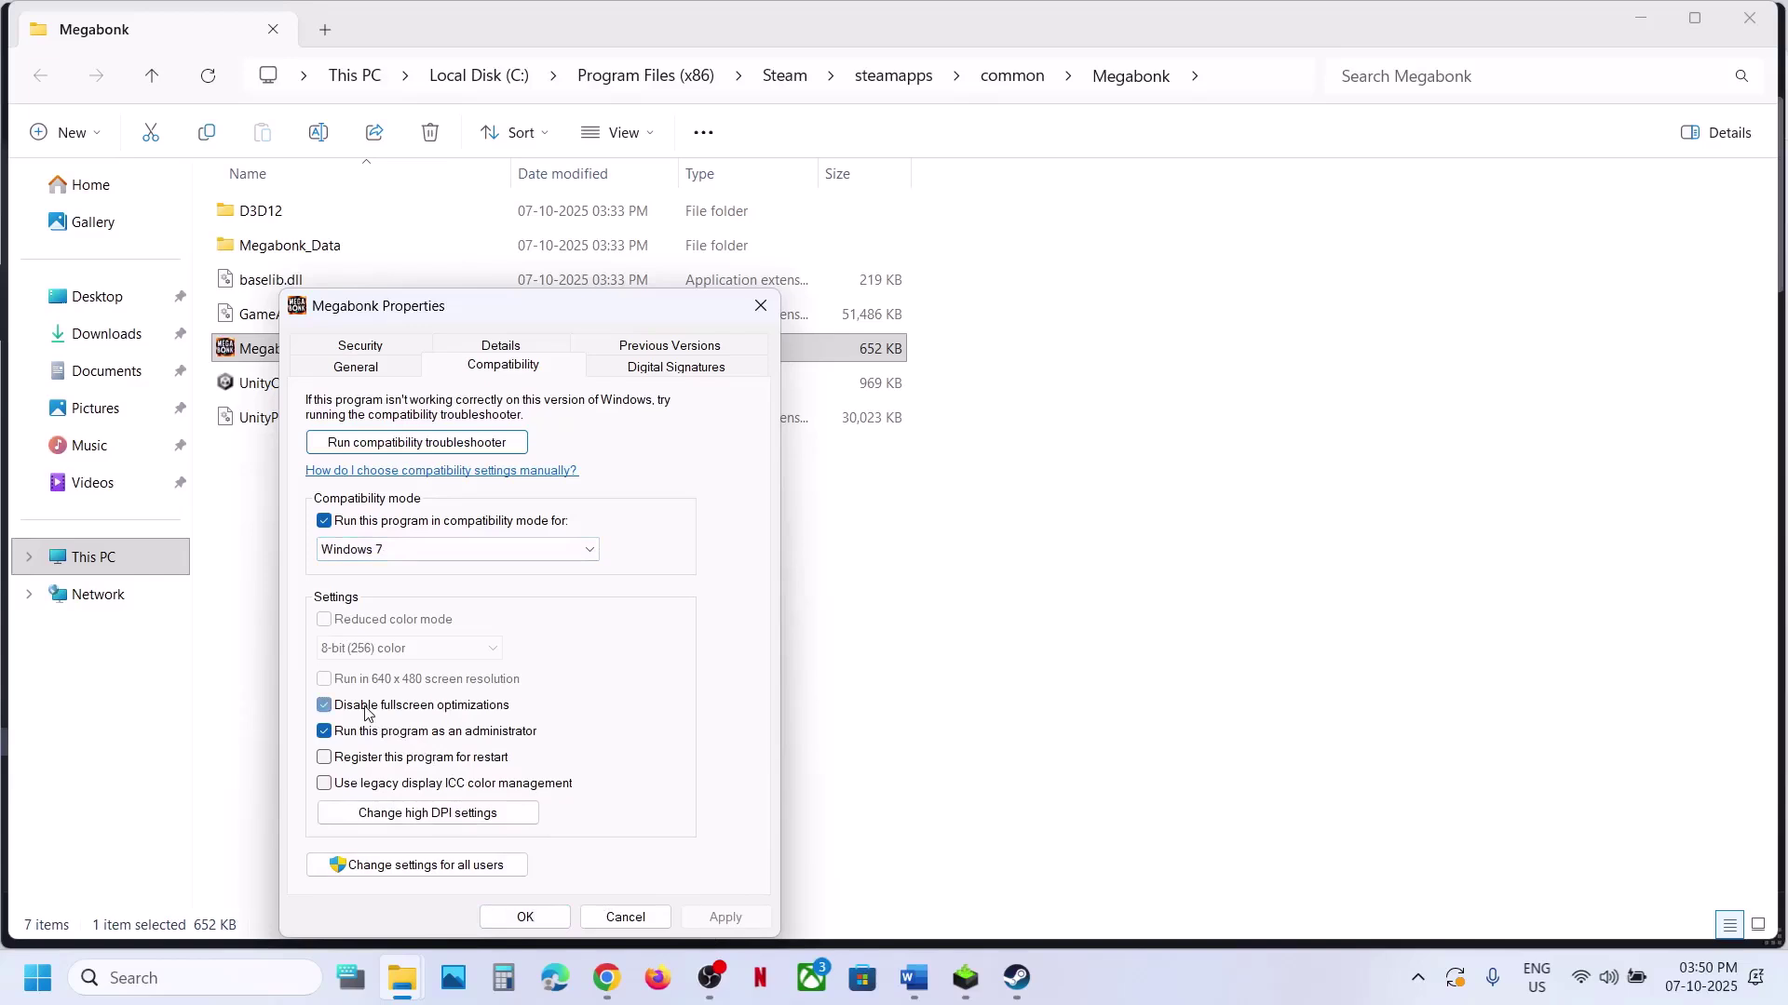
click(716, 913)
Turn off Megabonk's compatibility mode, fullscreen optimization override and administrator option, and apply the cleared settings
click(324, 521)
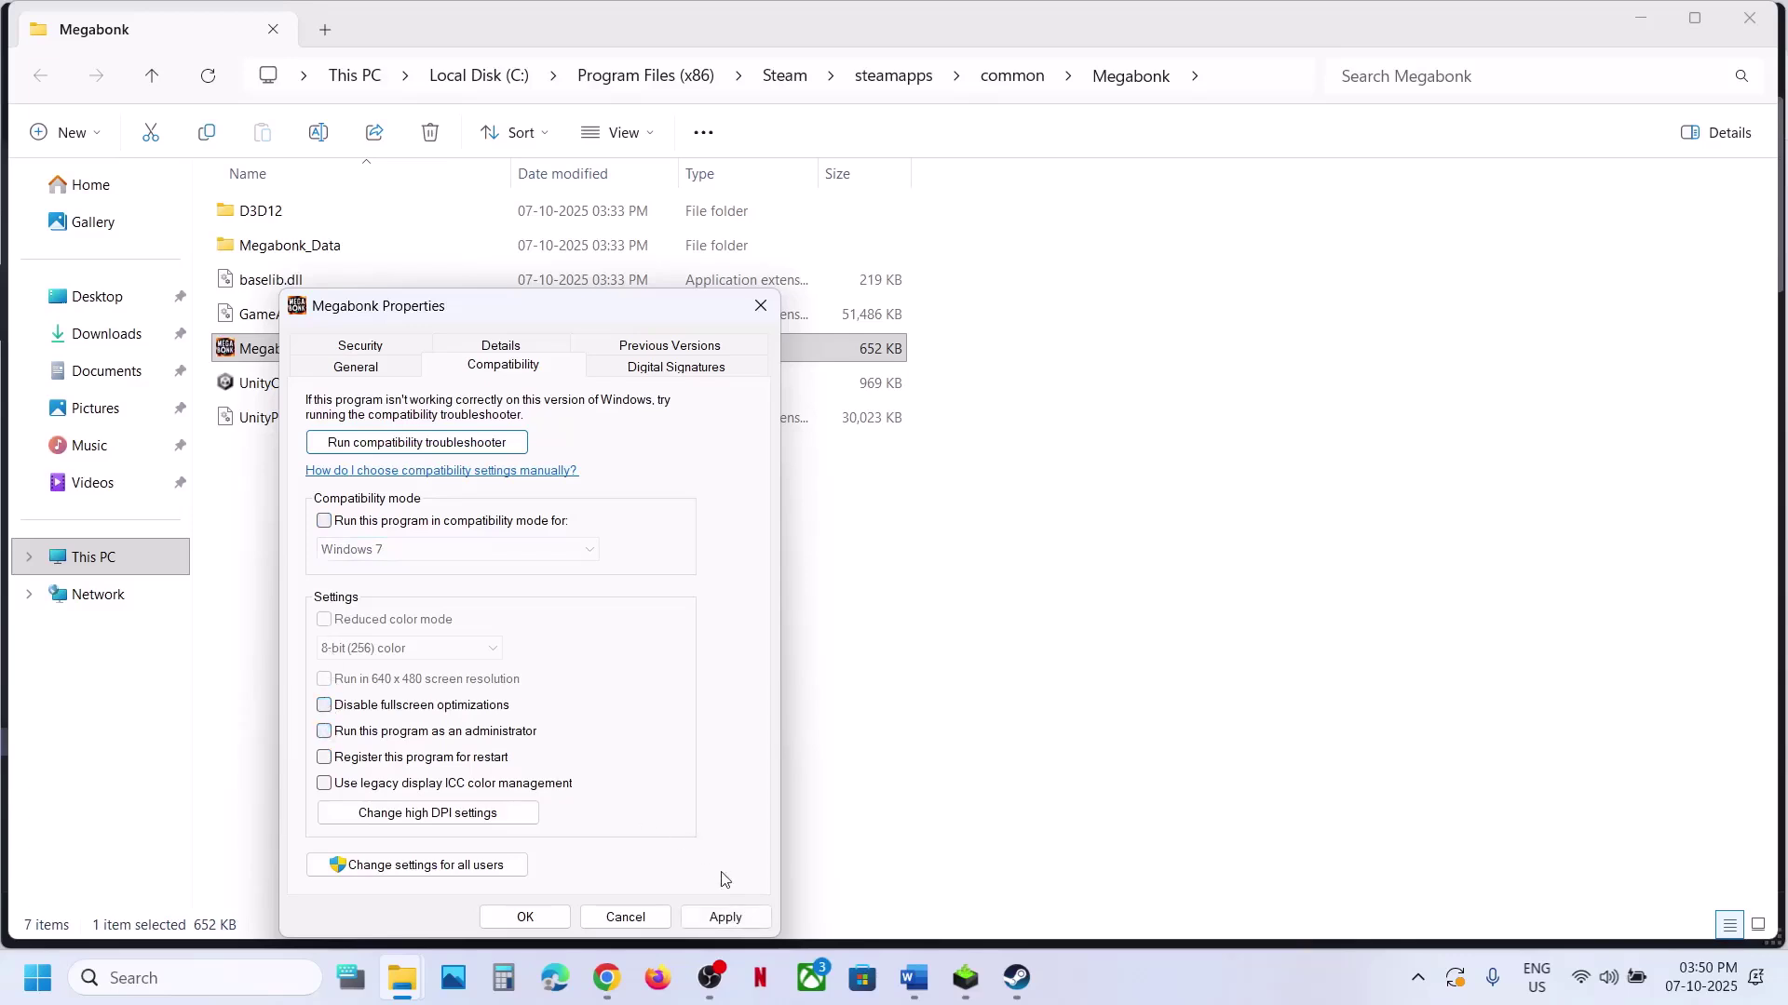
click(725, 917)
click(523, 919)
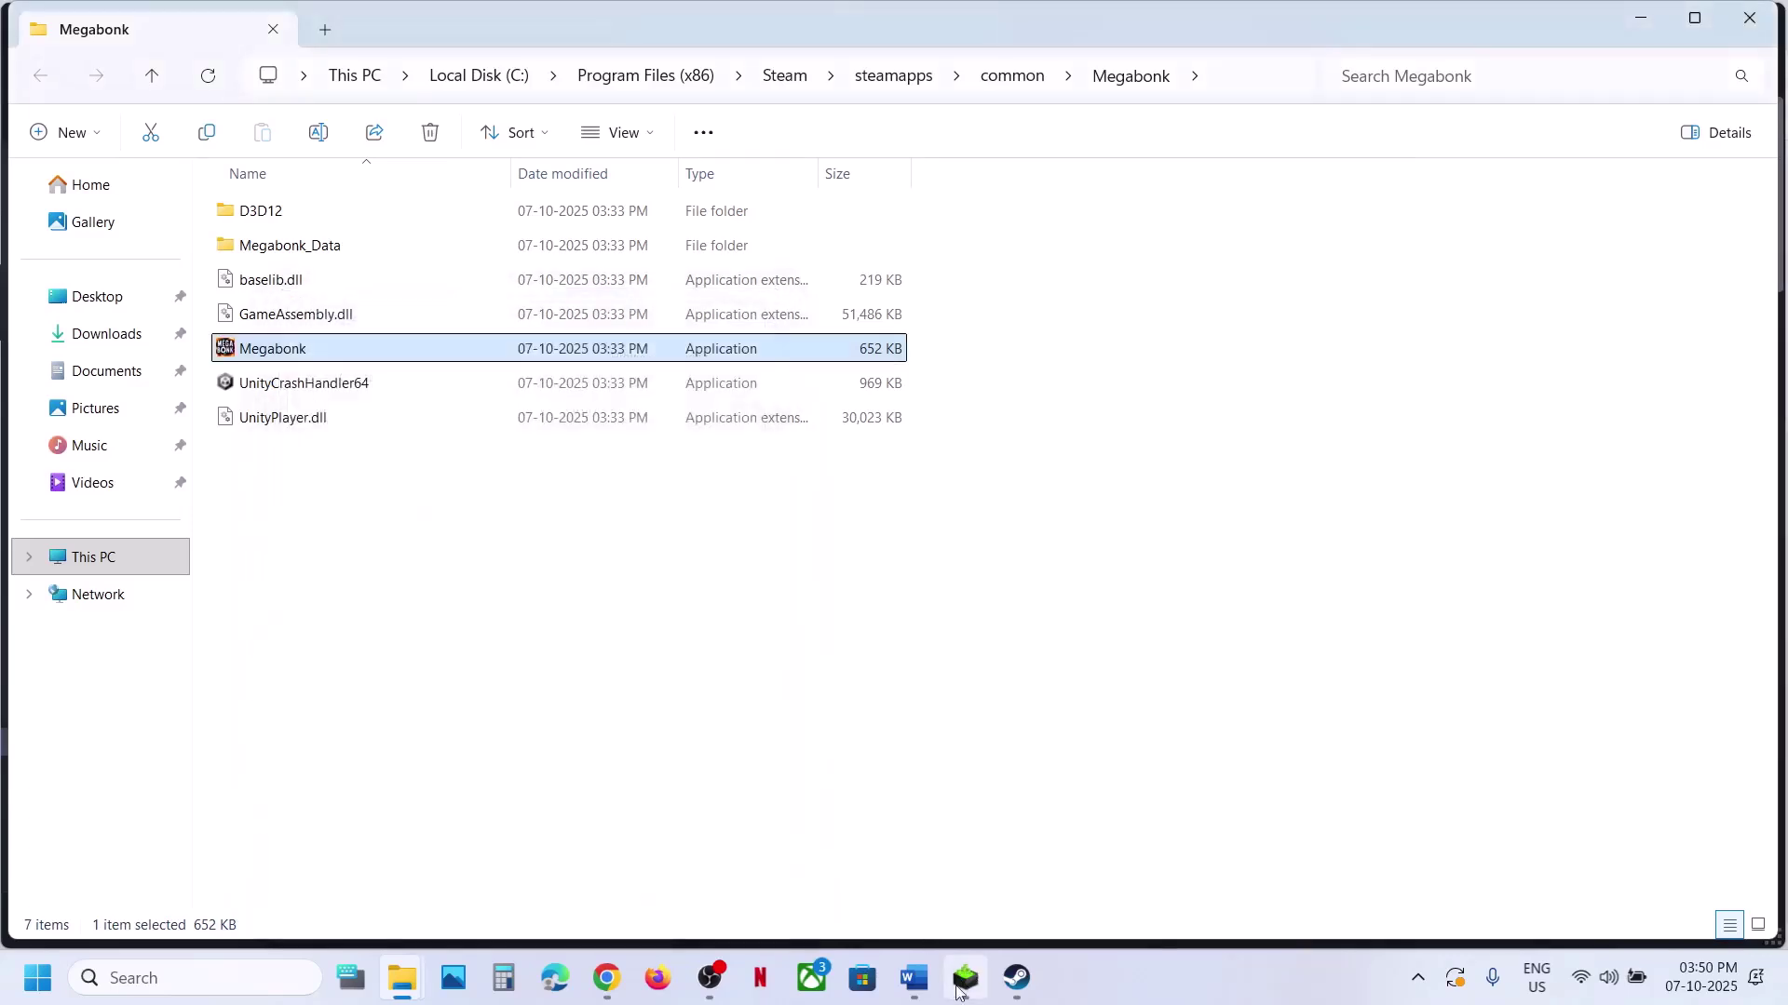
Review Step 9 on allowing the game exe through antivirus and firewall in the Word document and open Windows Settings
click(913, 978)
scroll(642, 565, down, 2)
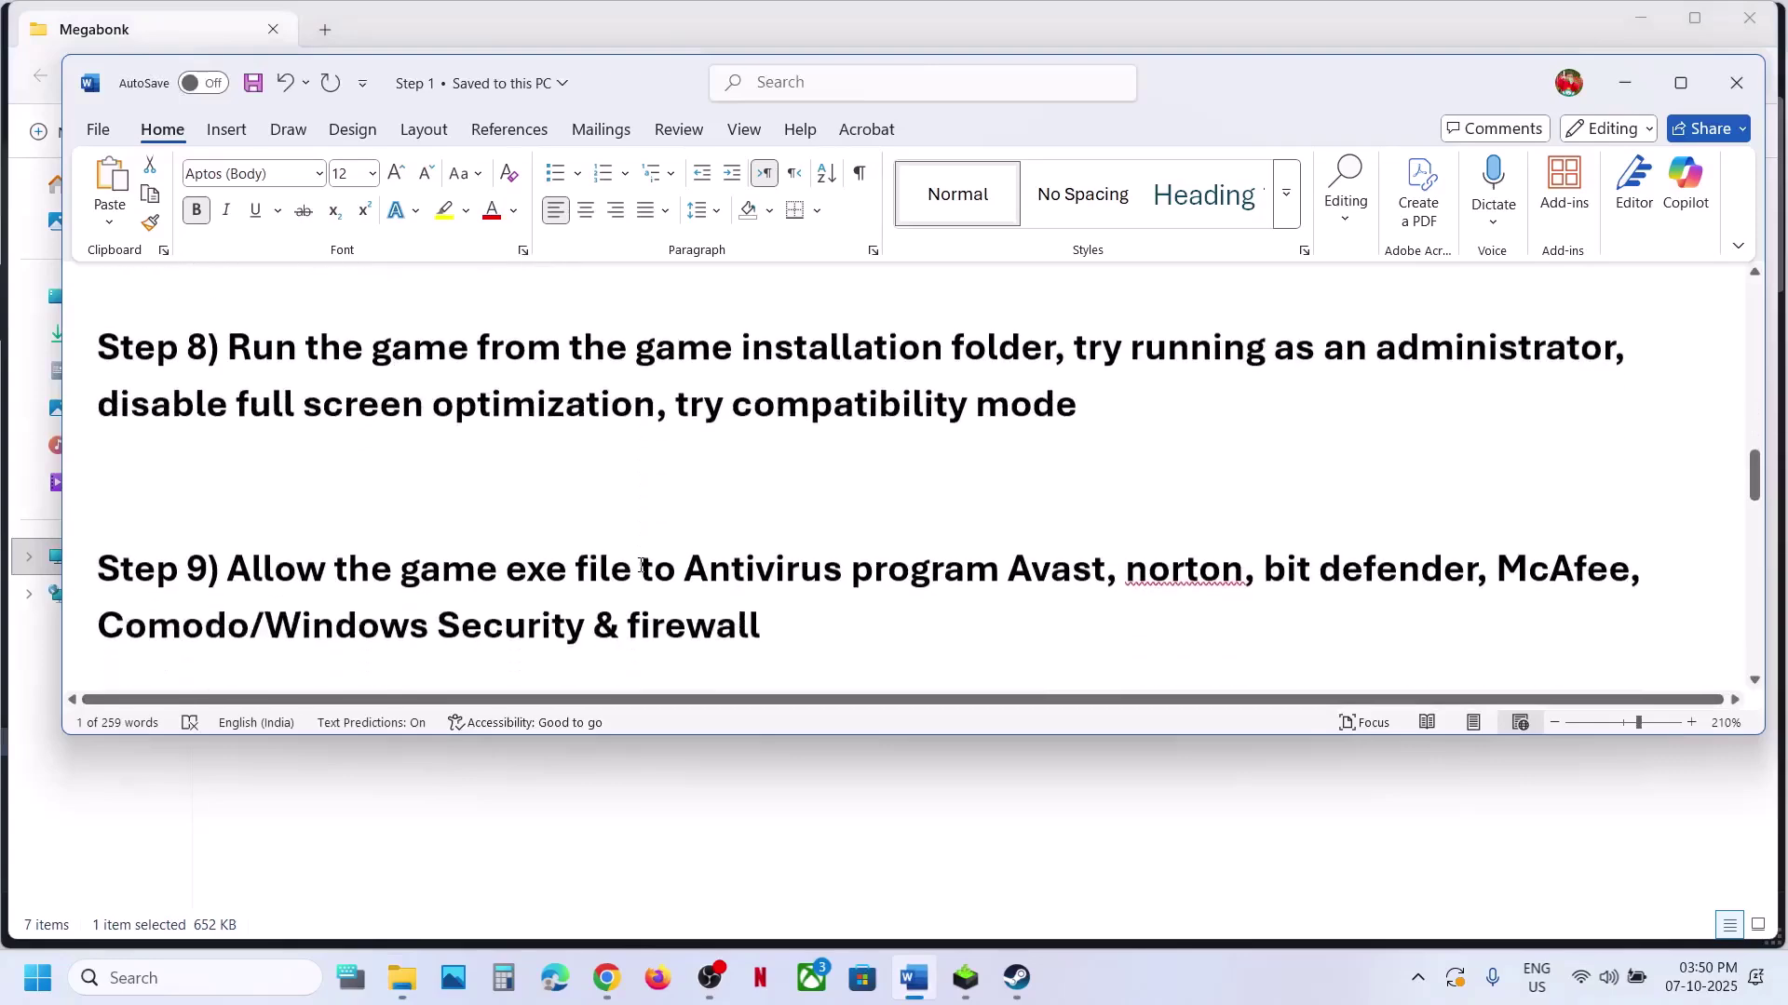
scroll(641, 566, down, 1)
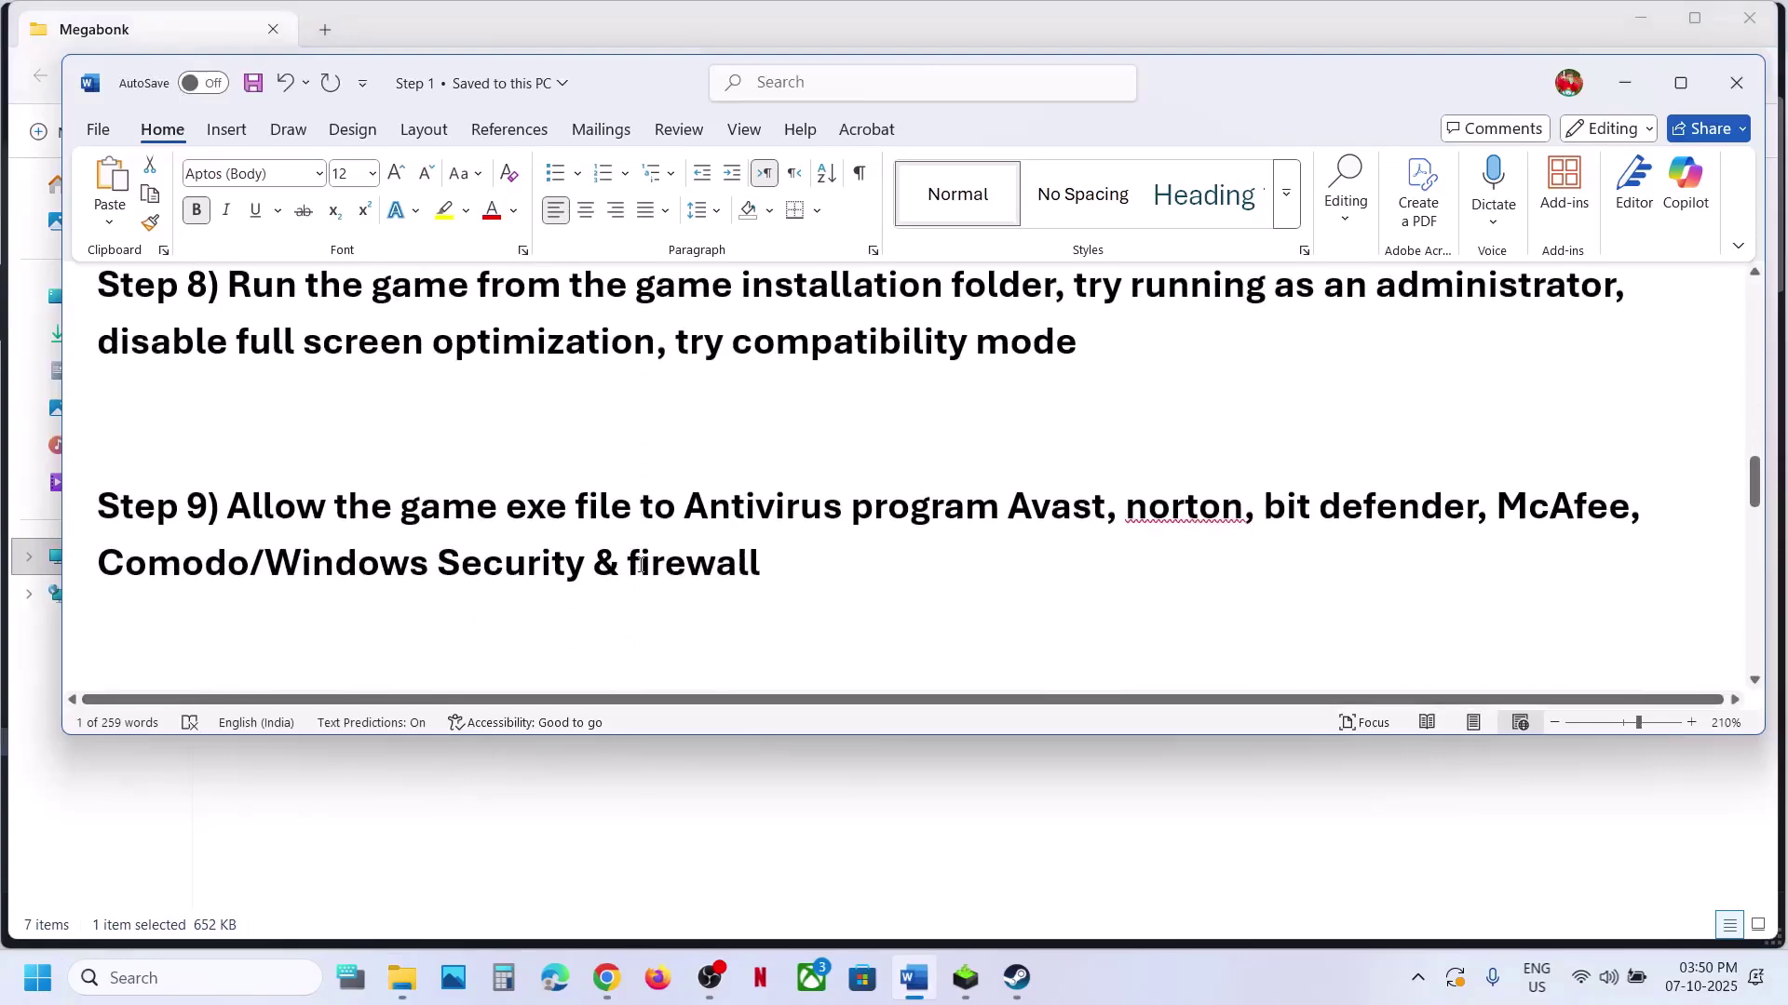
click(952, 834)
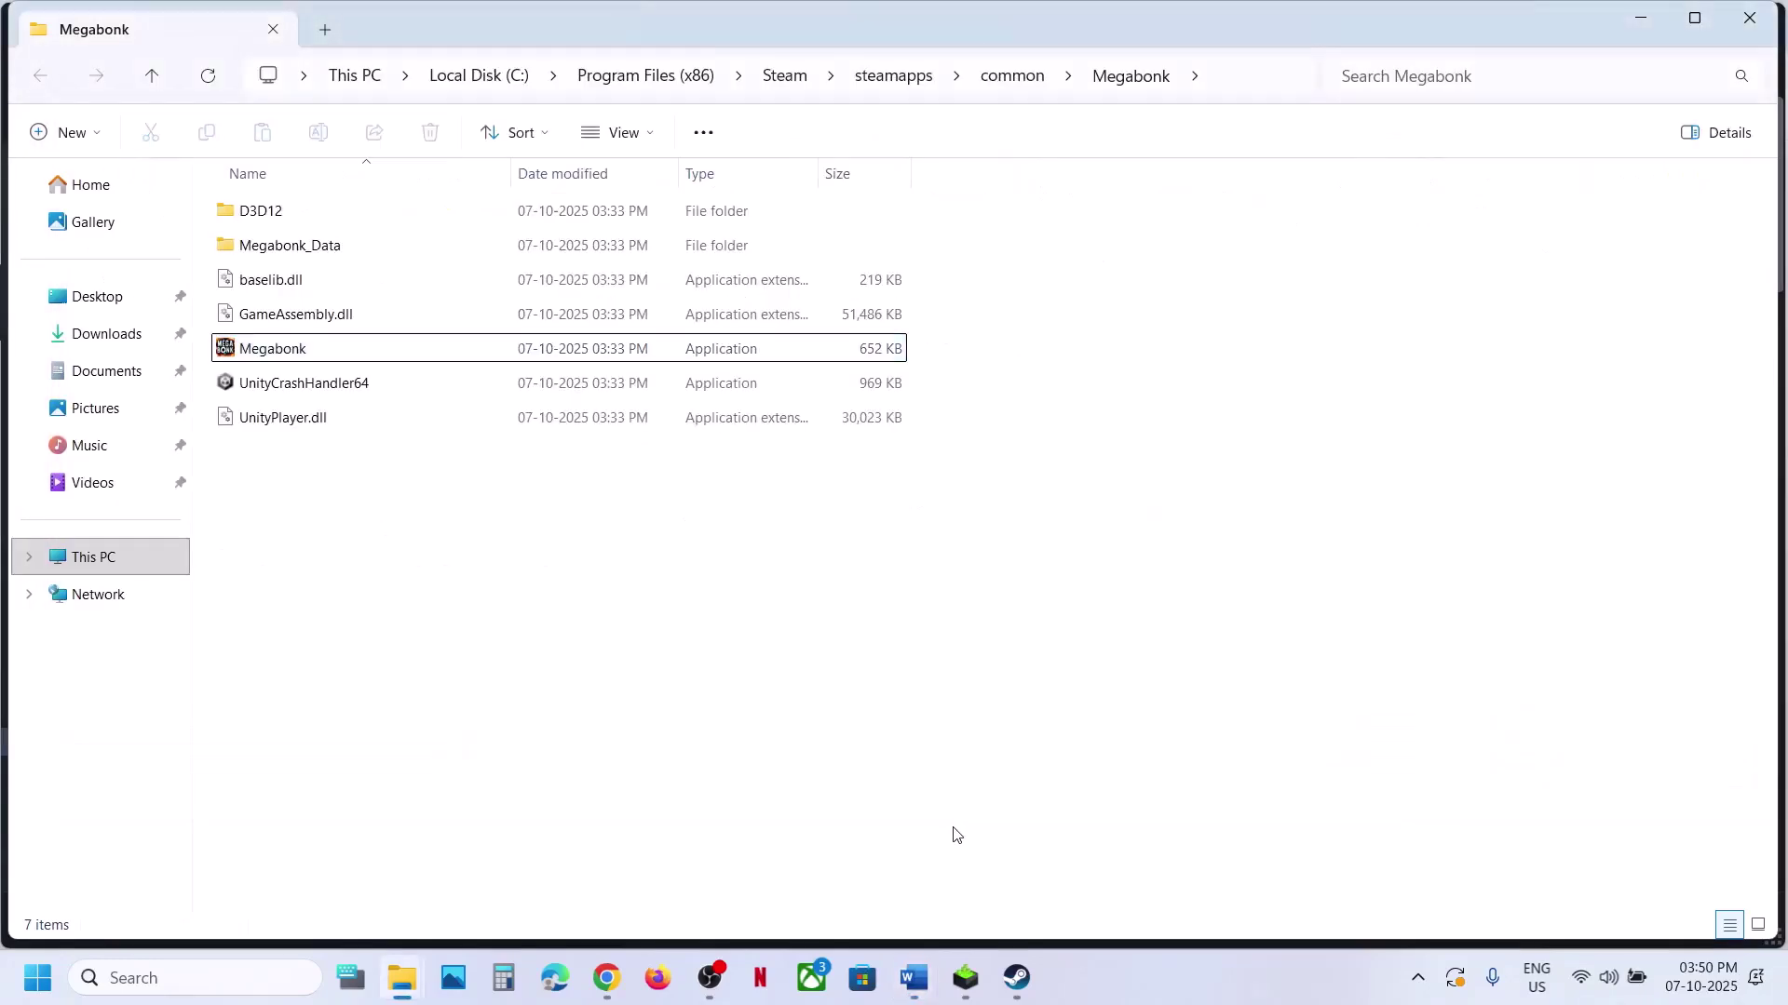
click(1020, 982)
key(super+i)
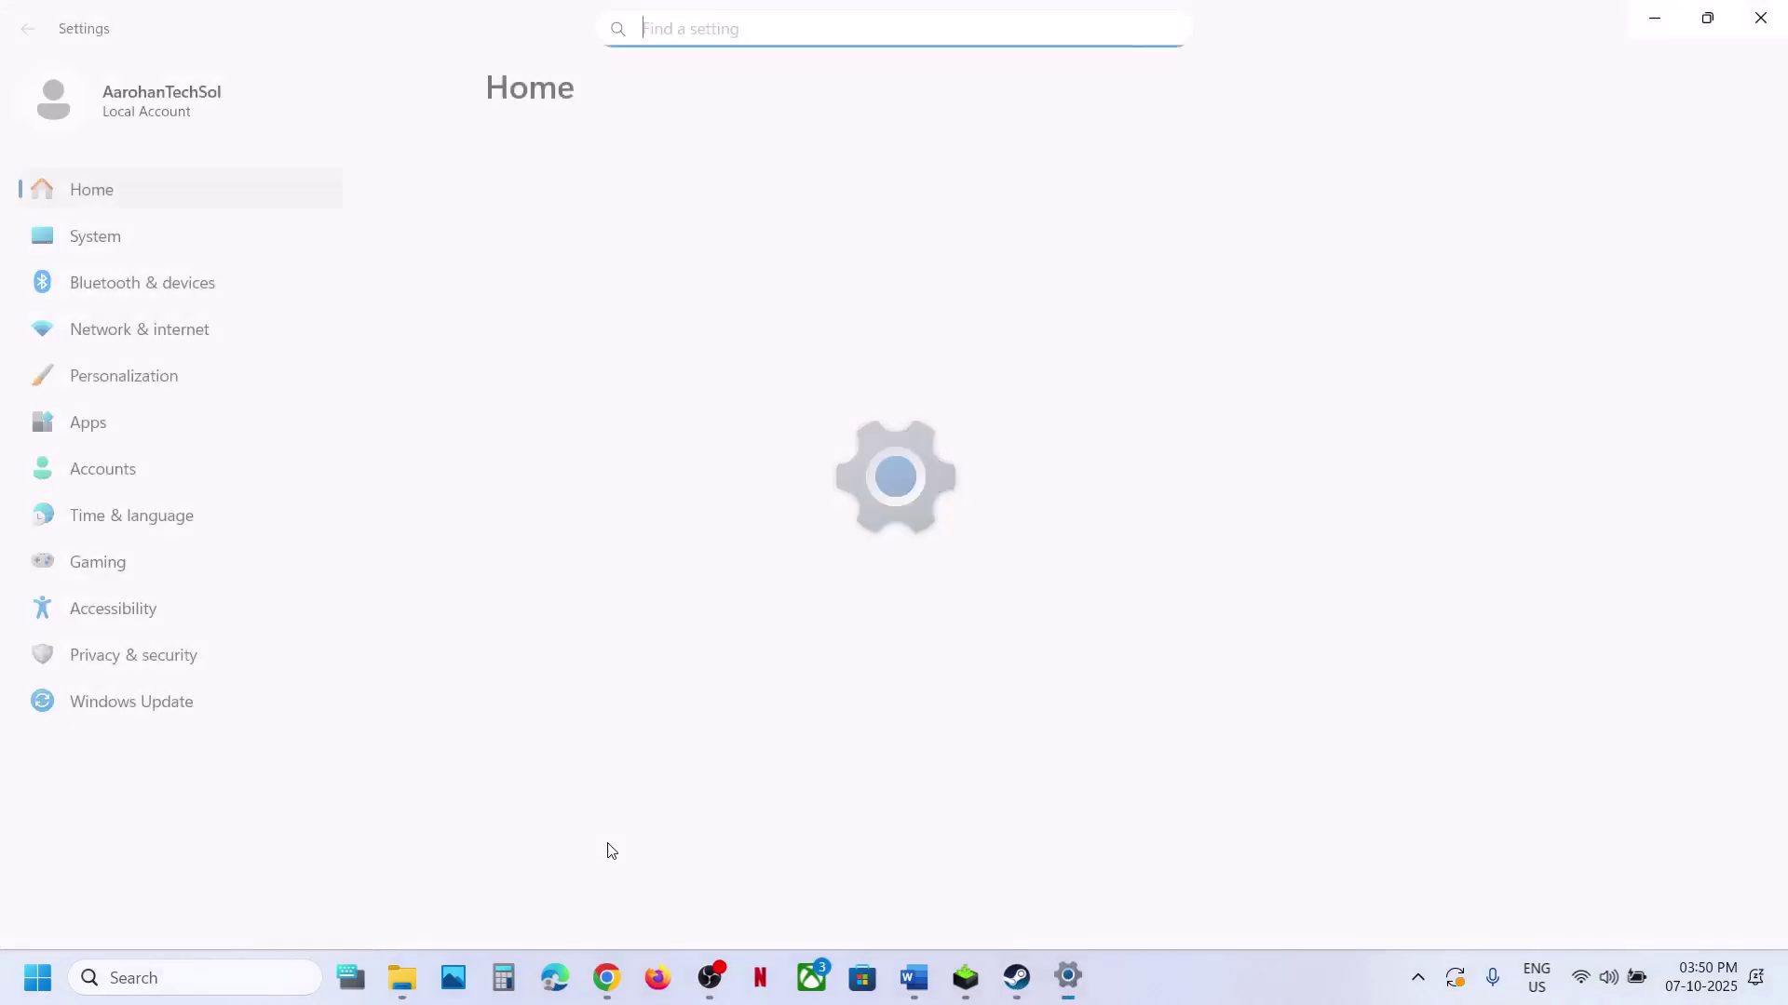
Open the list of apps allowed through Controlled folder access in Windows Security's ransomware protection
click(217, 667)
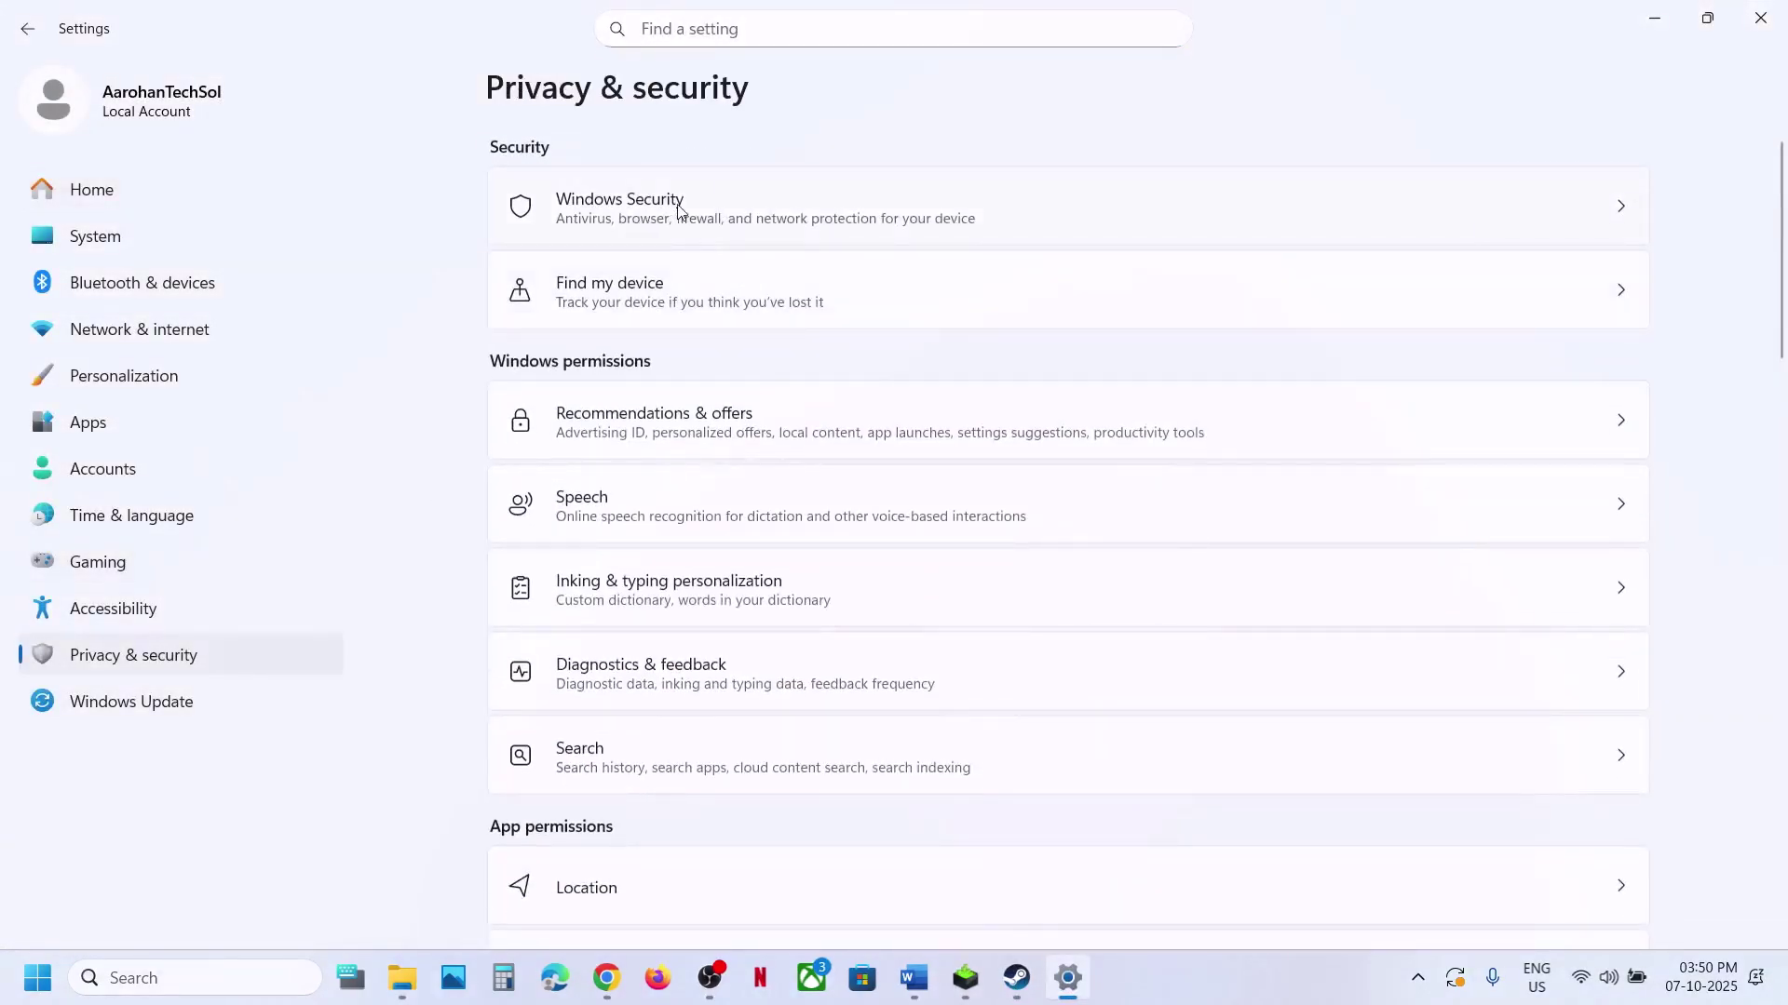
click(679, 209)
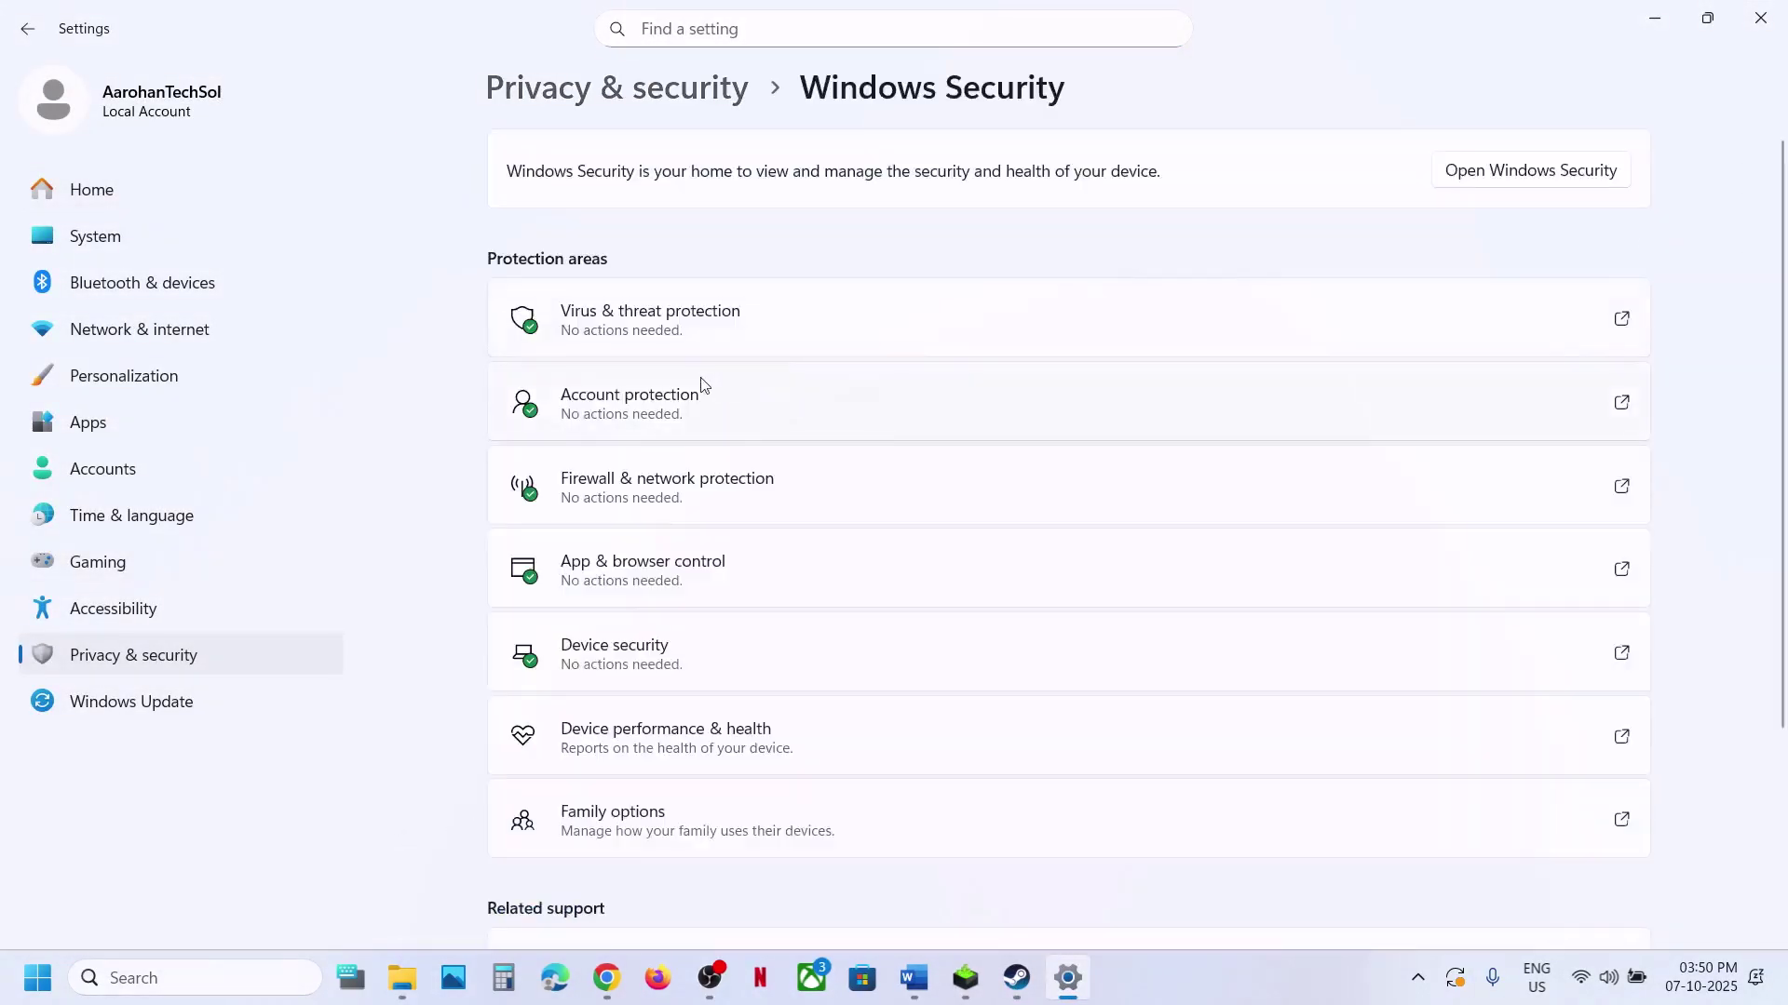
click(710, 319)
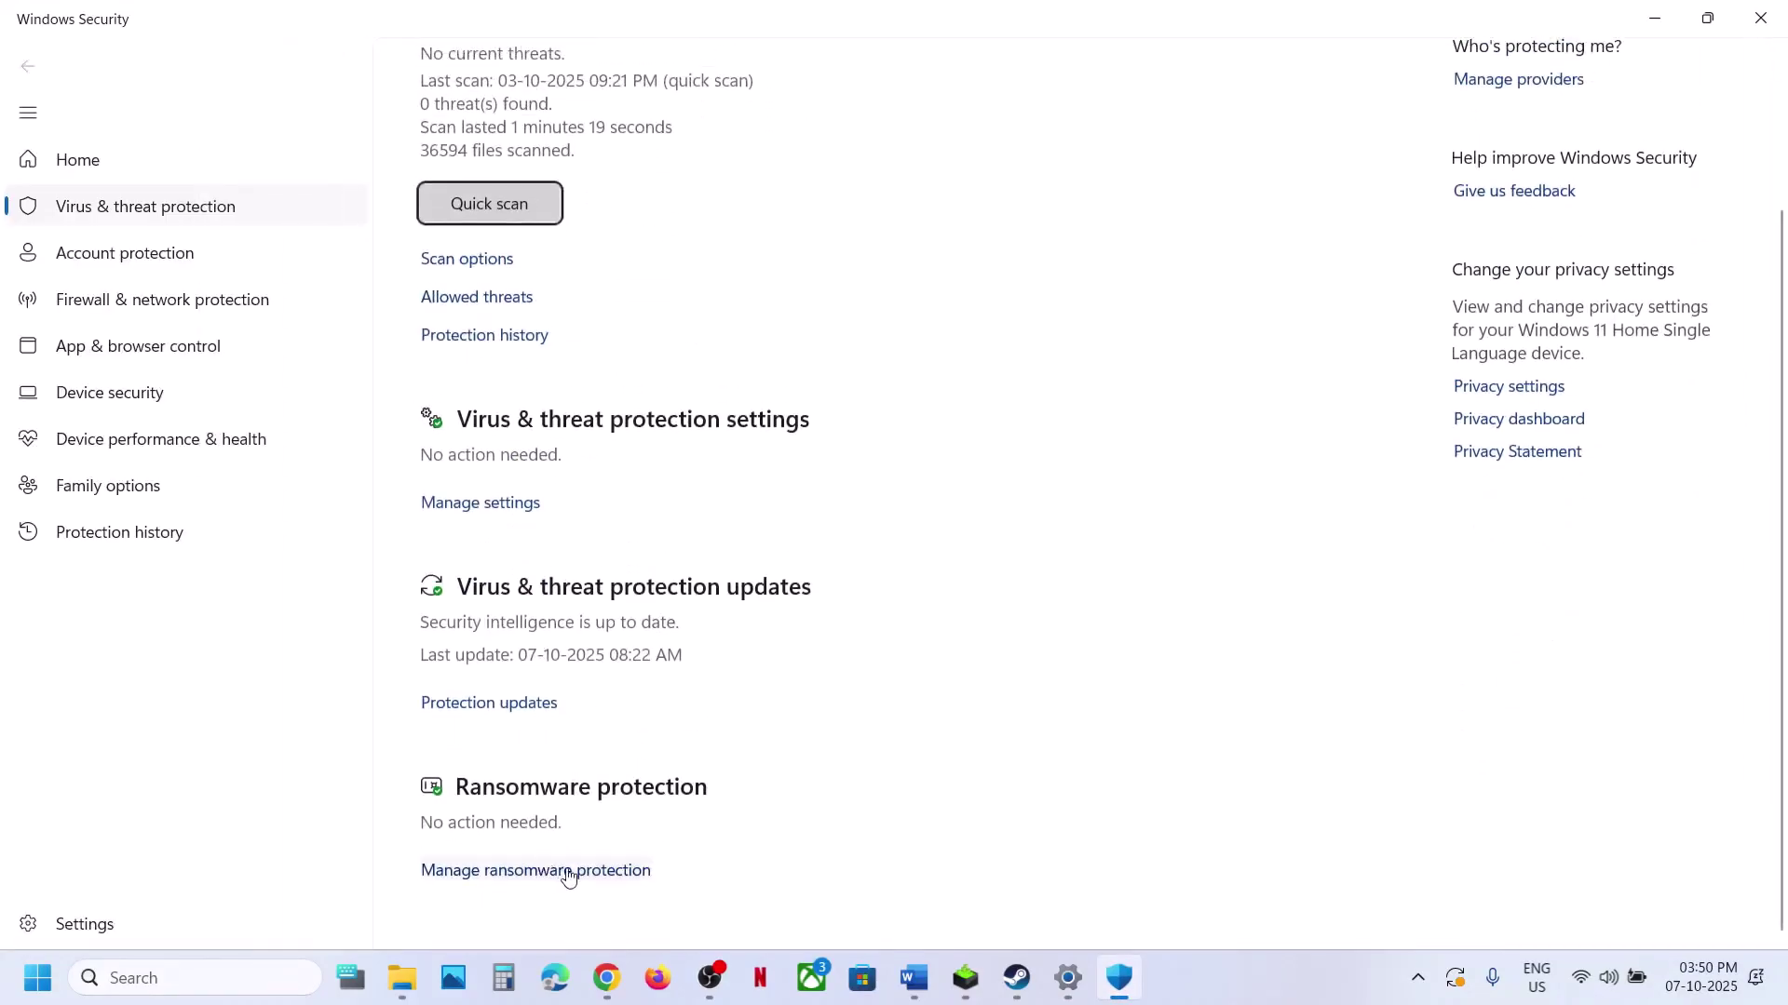
click(562, 877)
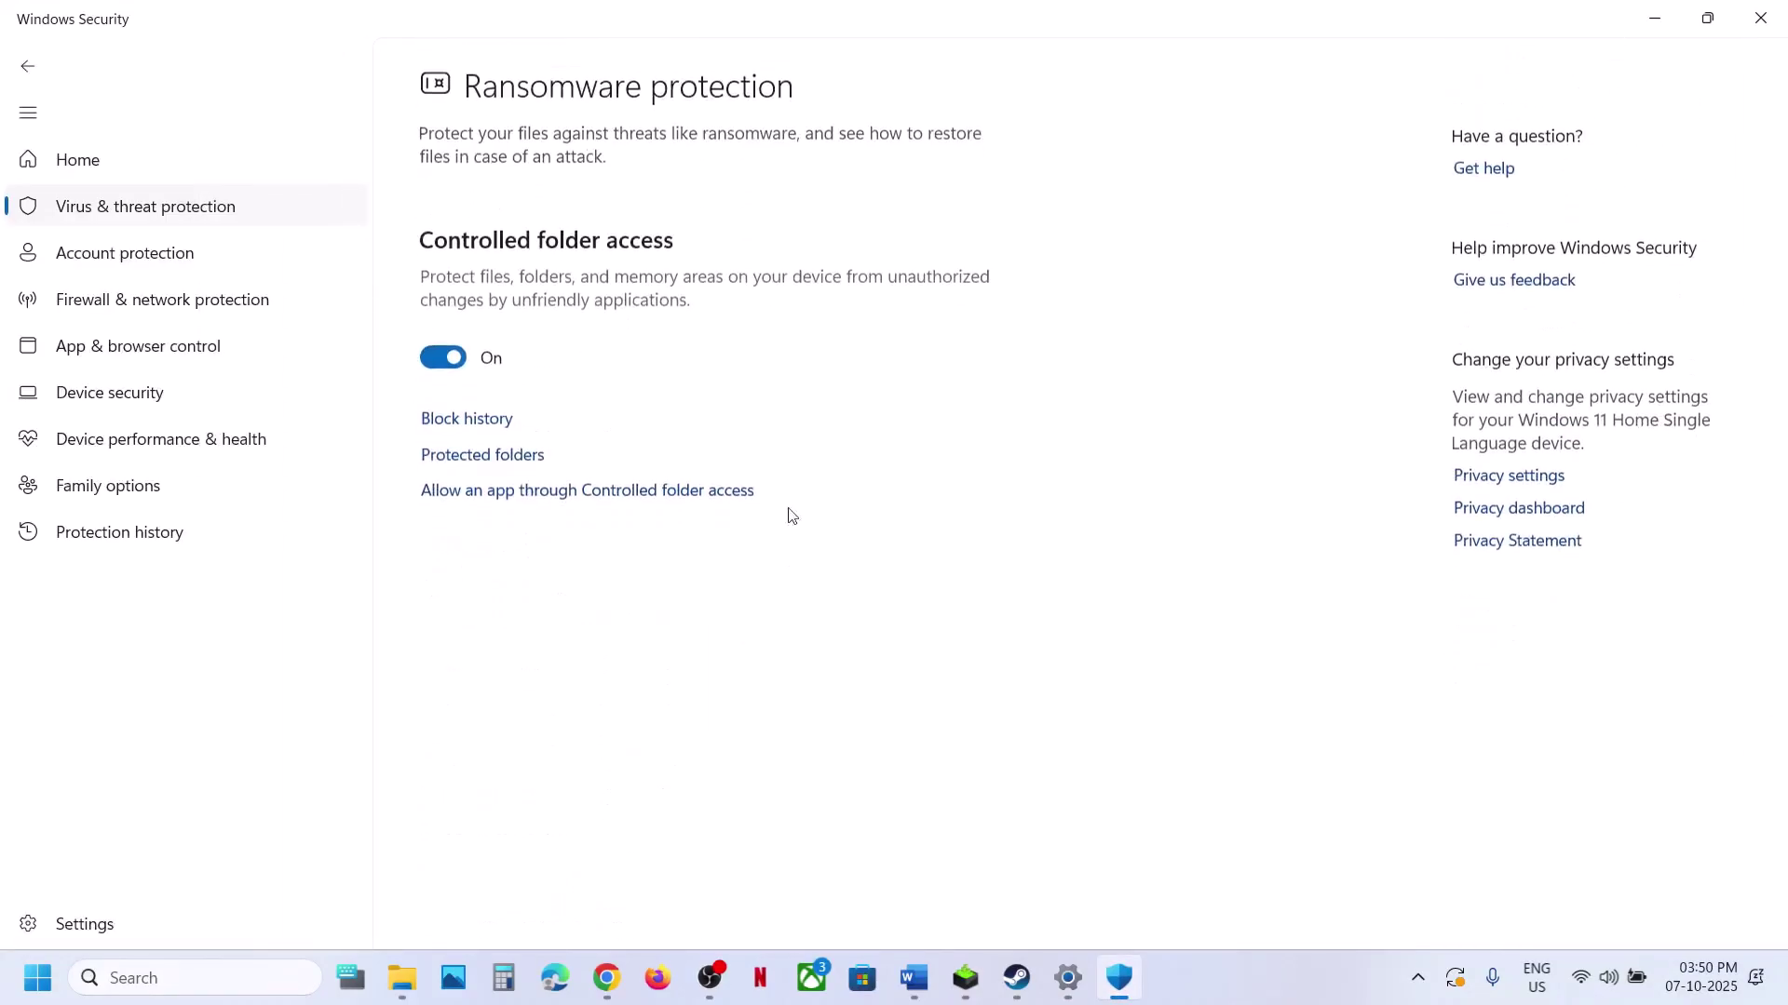
click(634, 495)
click(798, 681)
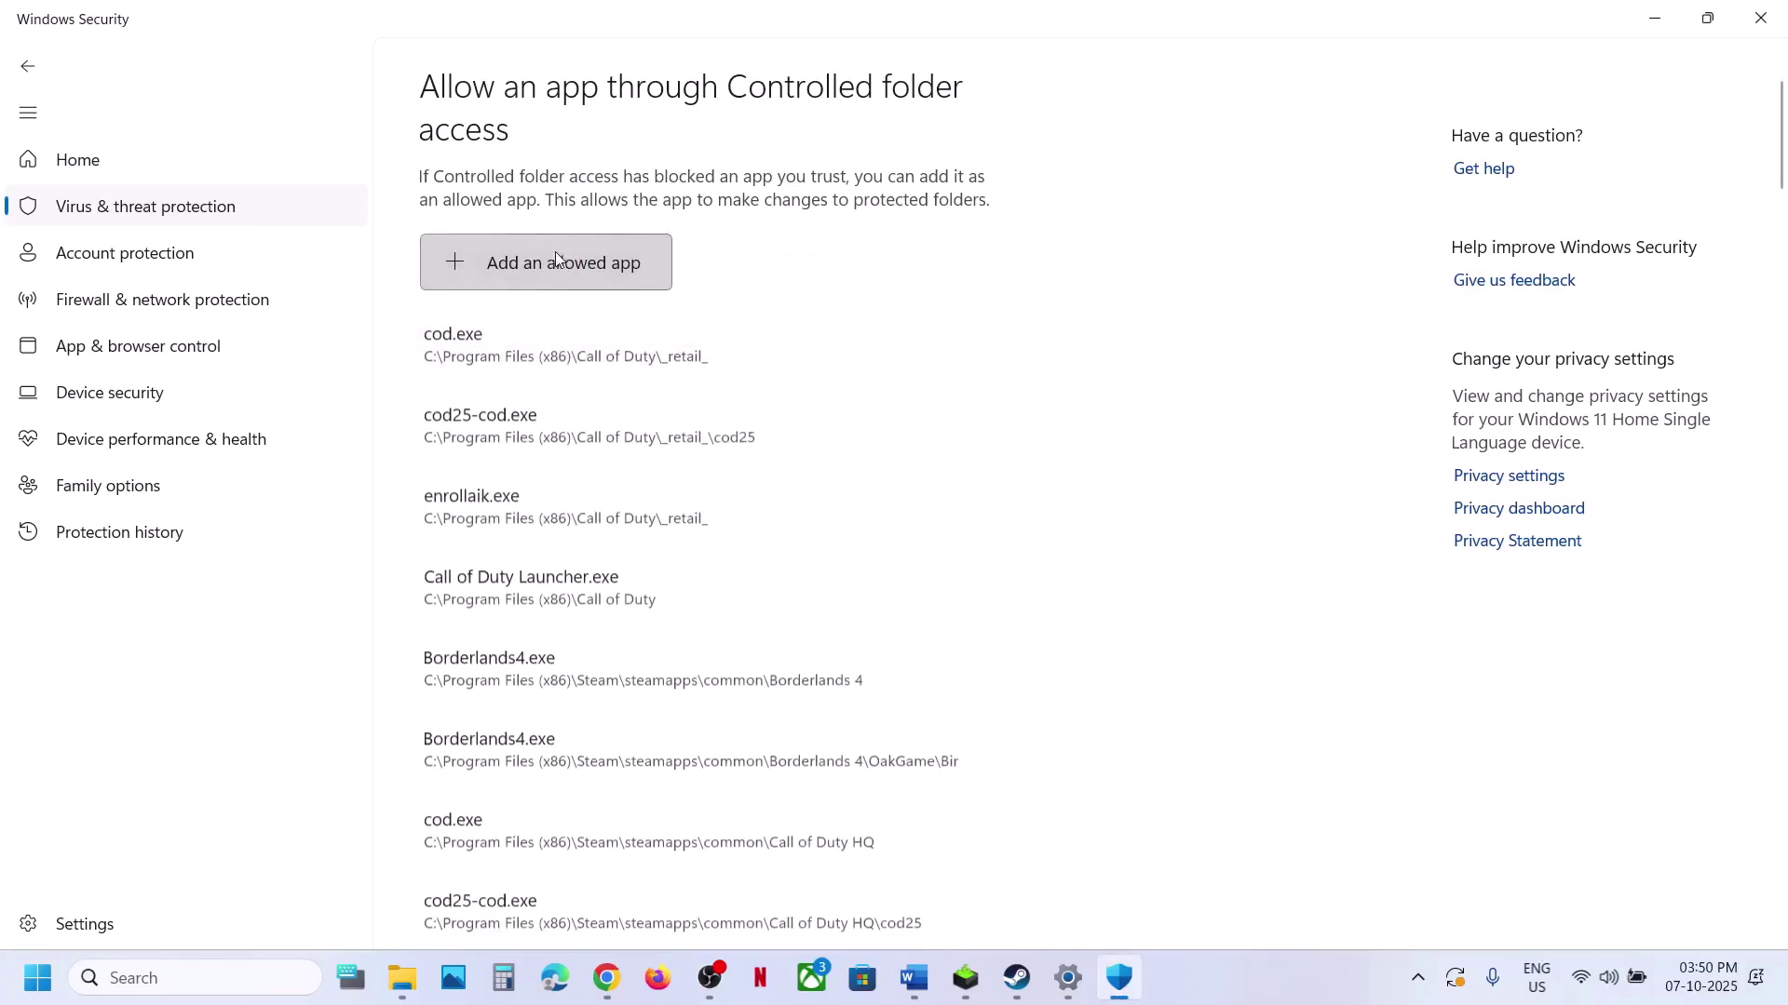
Add the Megabonk application from Steam's common\Megabonk folder as an allowed app for Controlled folder access
click(555, 253)
click(562, 356)
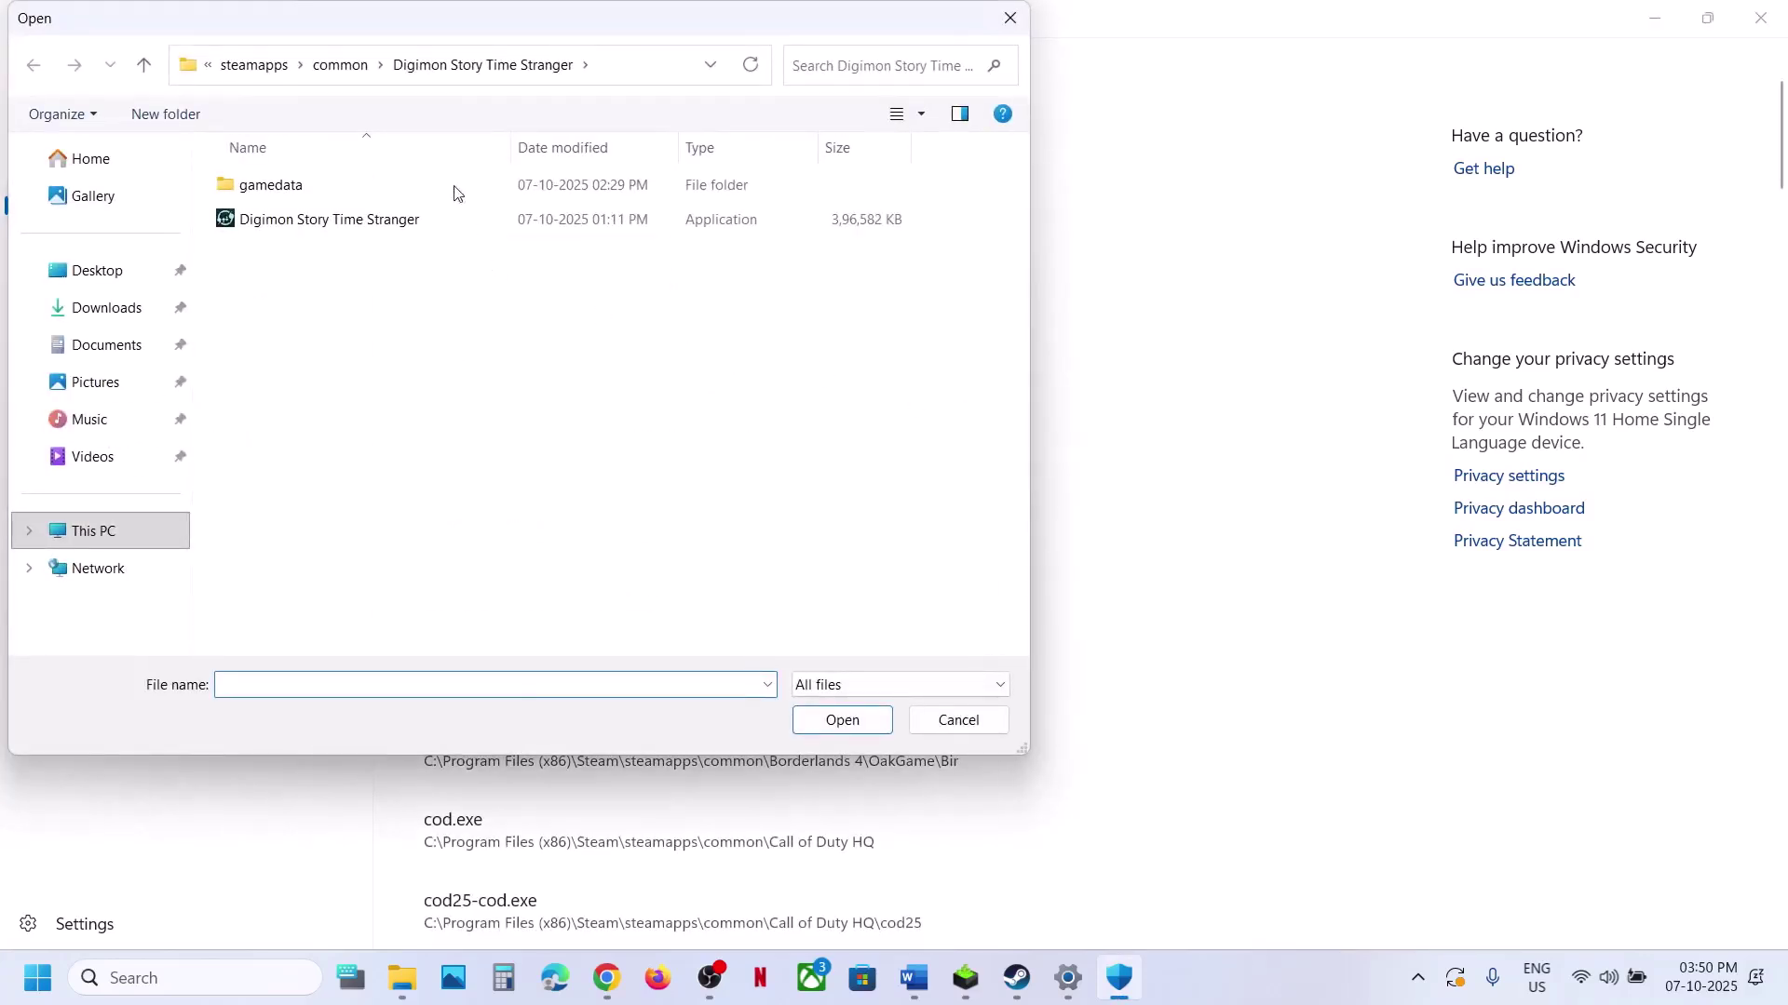
click(347, 65)
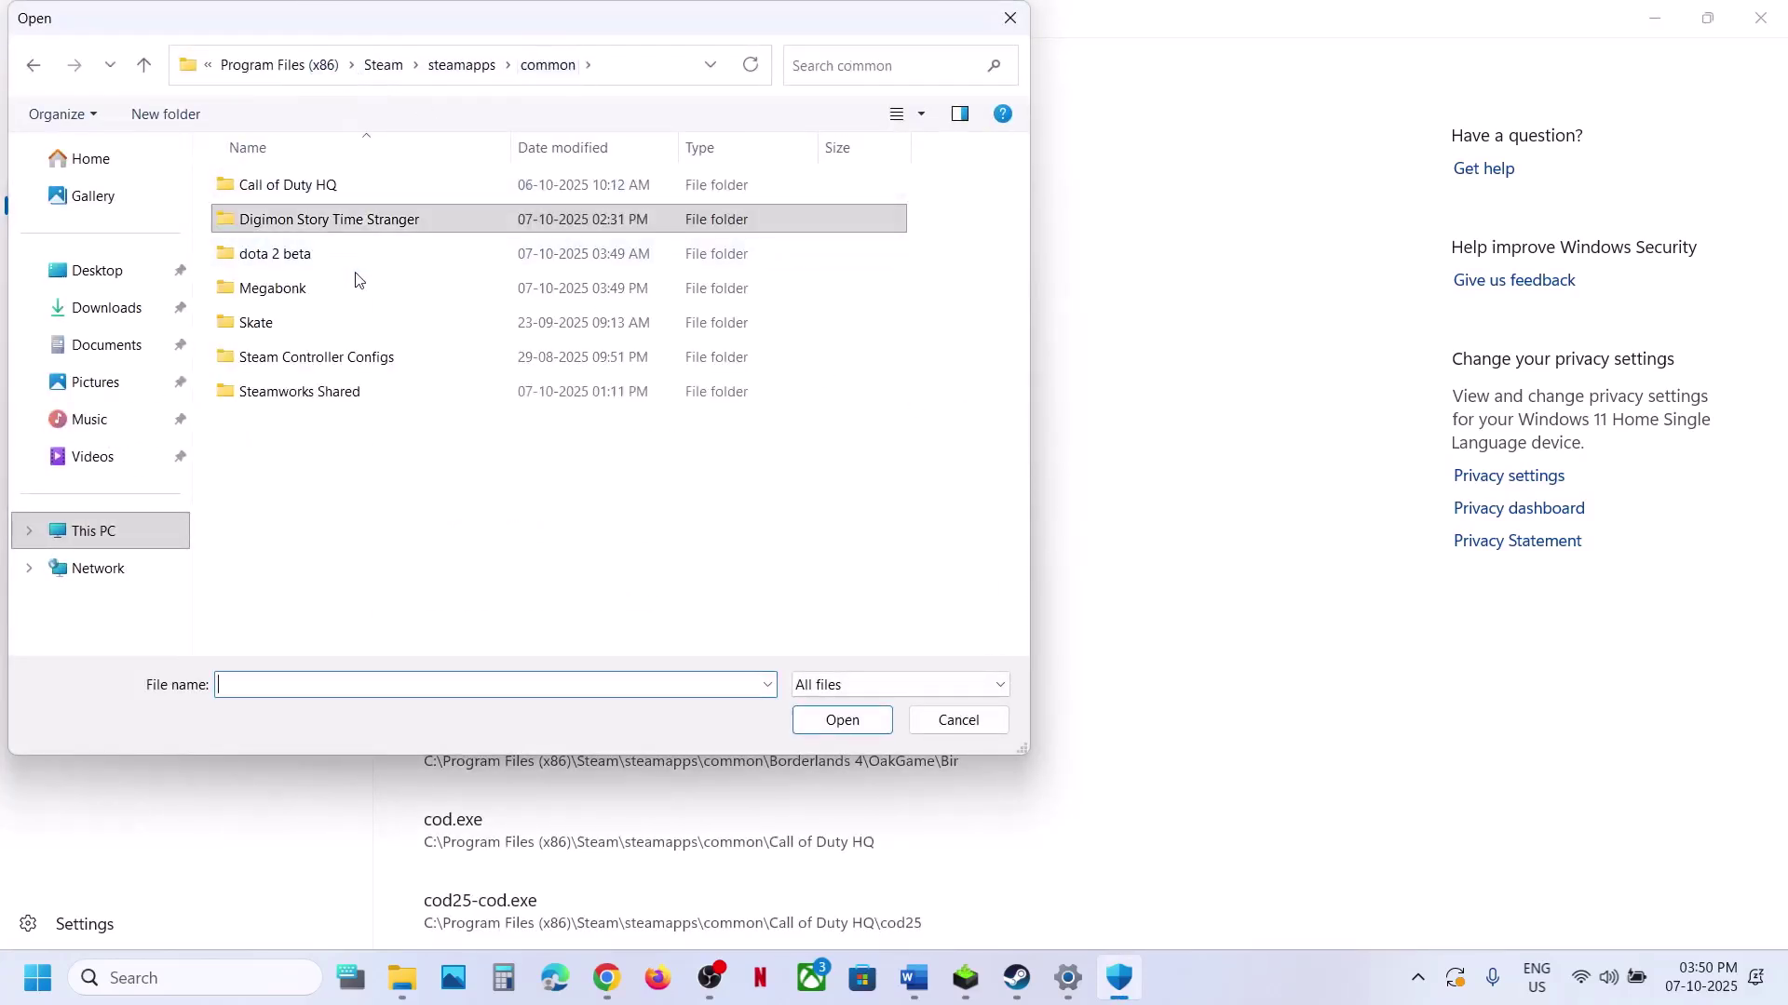
double_click(307, 286)
click(303, 257)
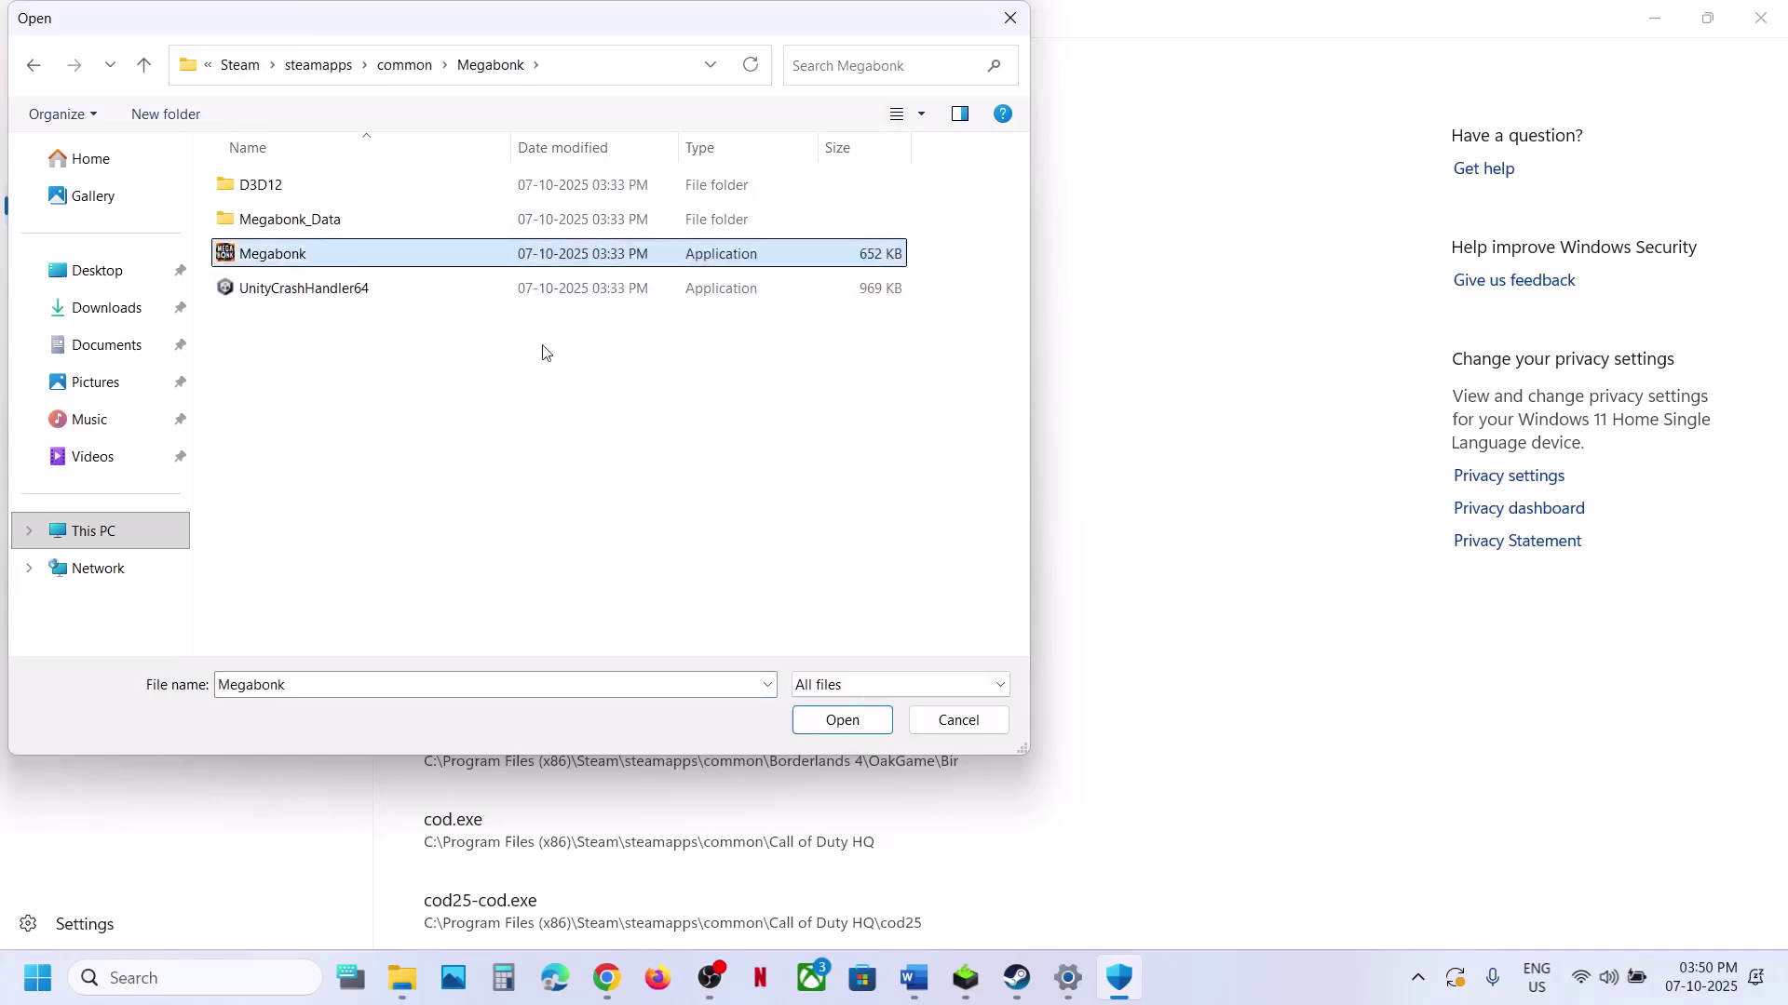
click(865, 727)
Switch to Control Panel and open the list of apps allowed through Windows Defender Firewall
click(184, 992)
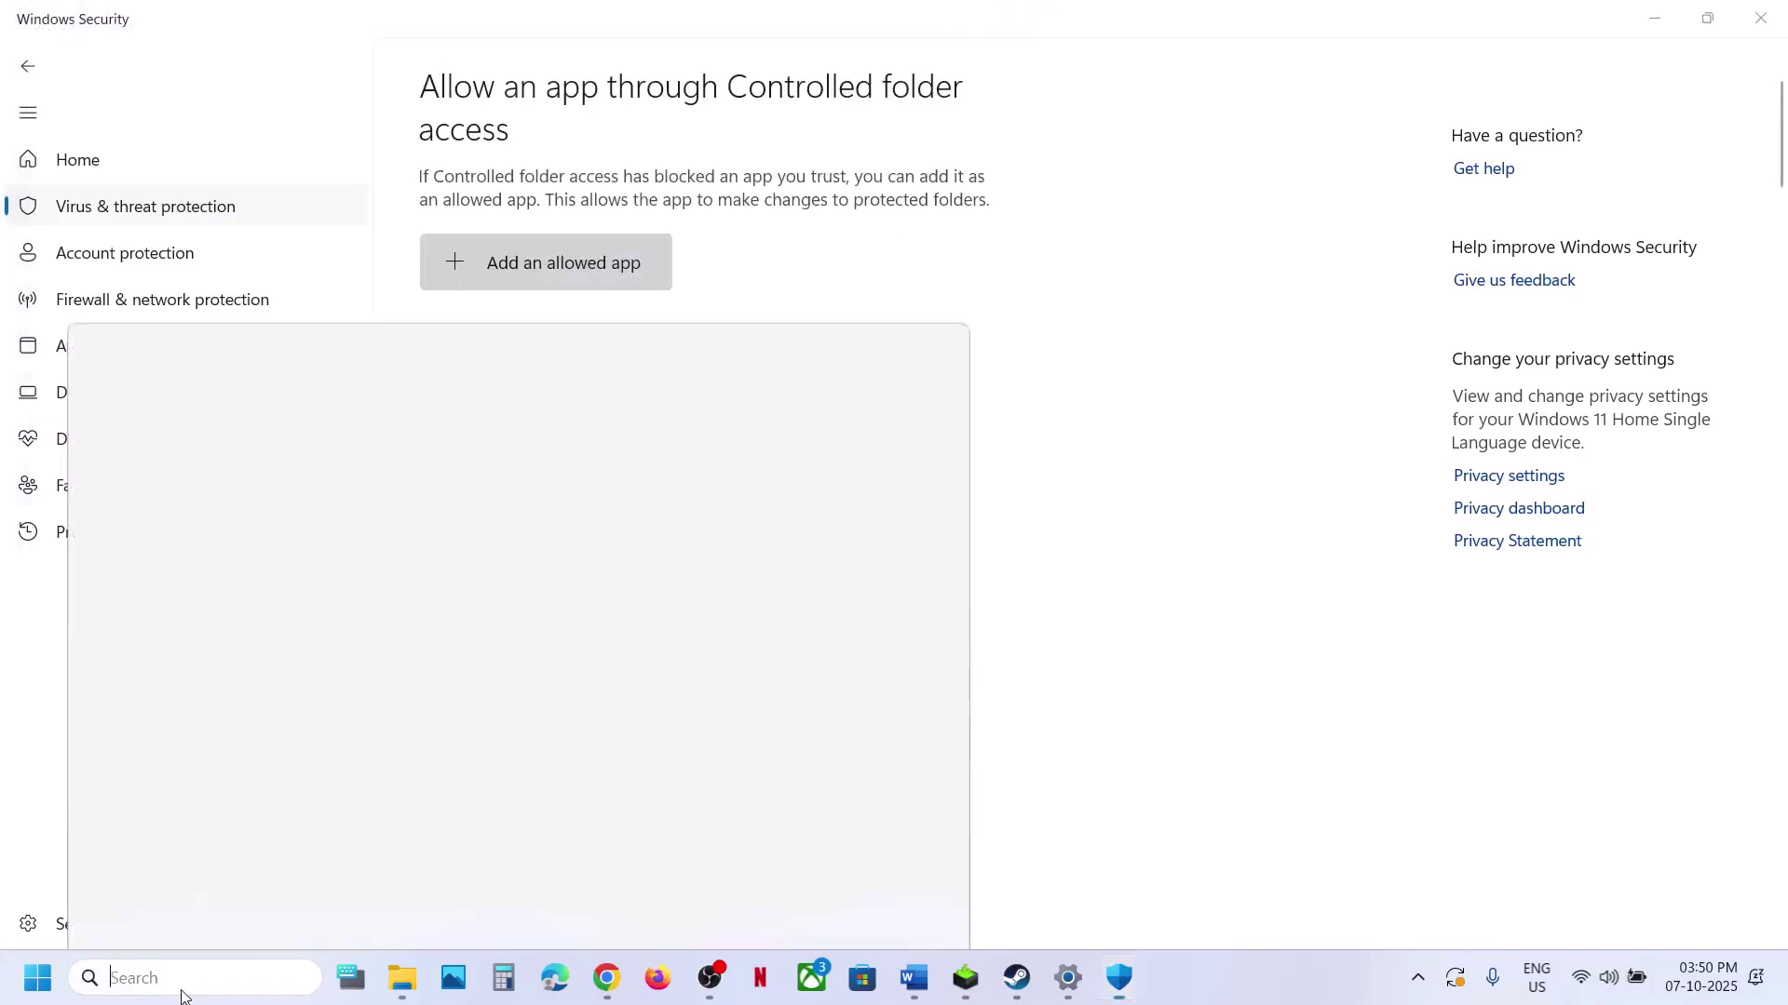
text(control)
key(Return)
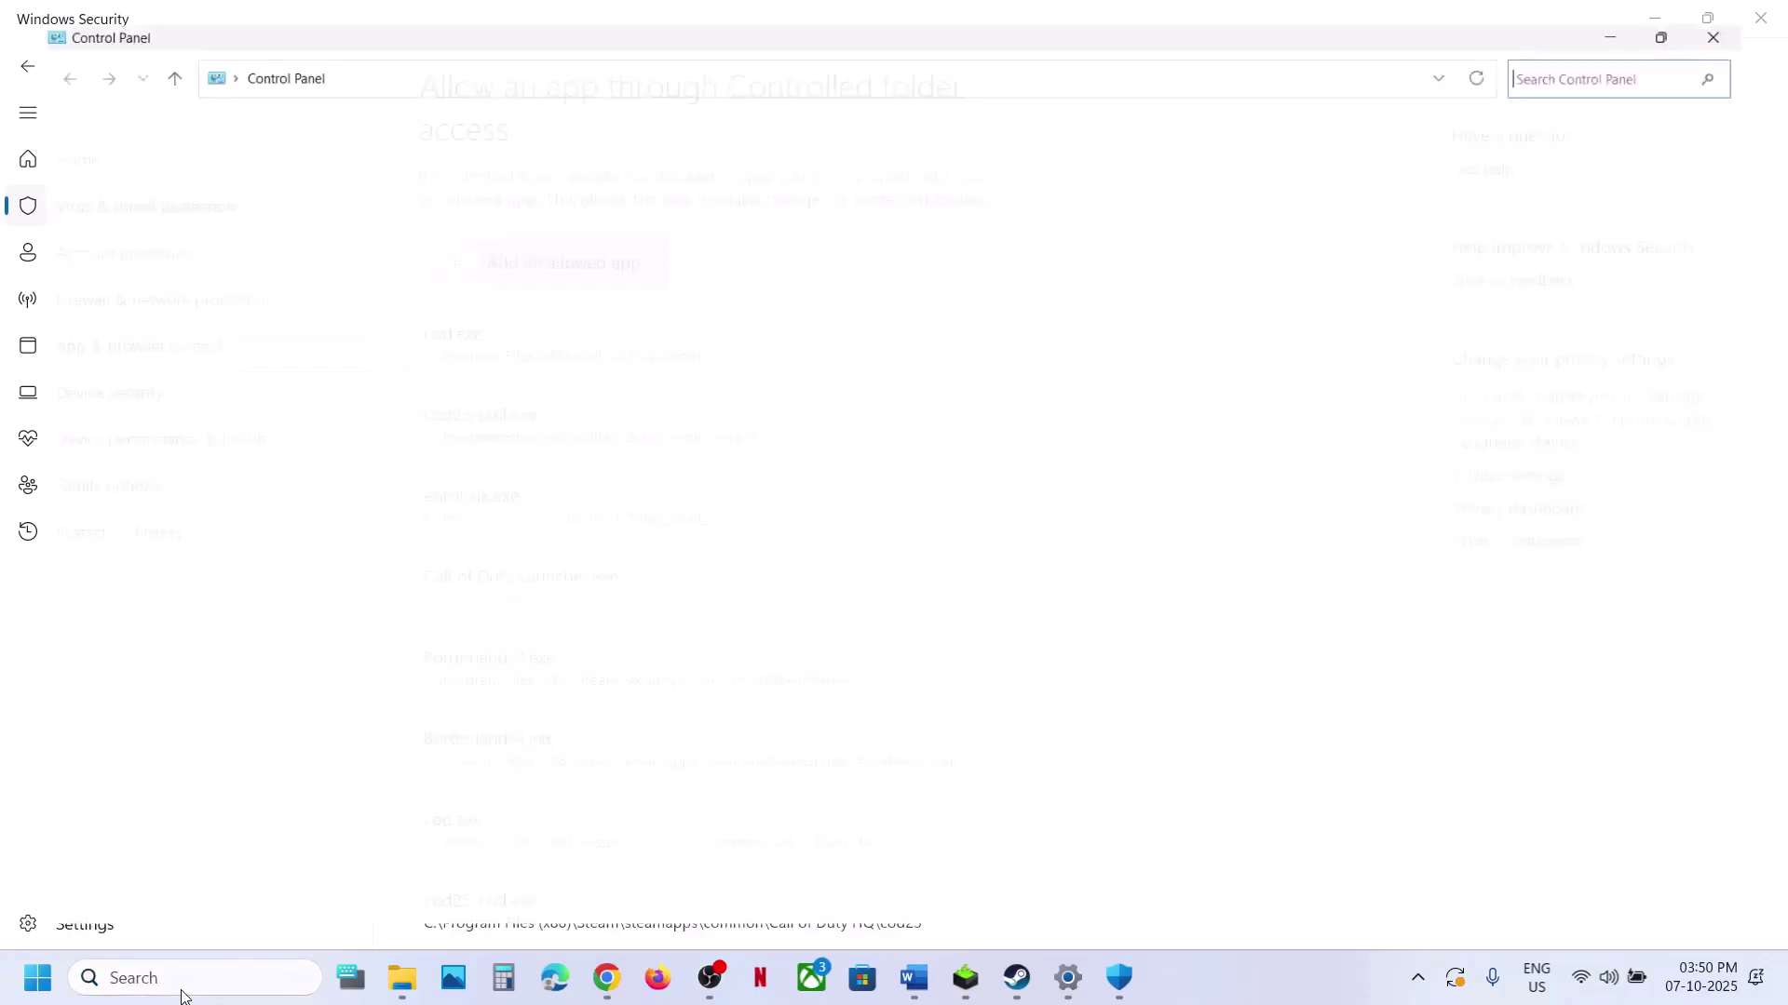
click(706, 185)
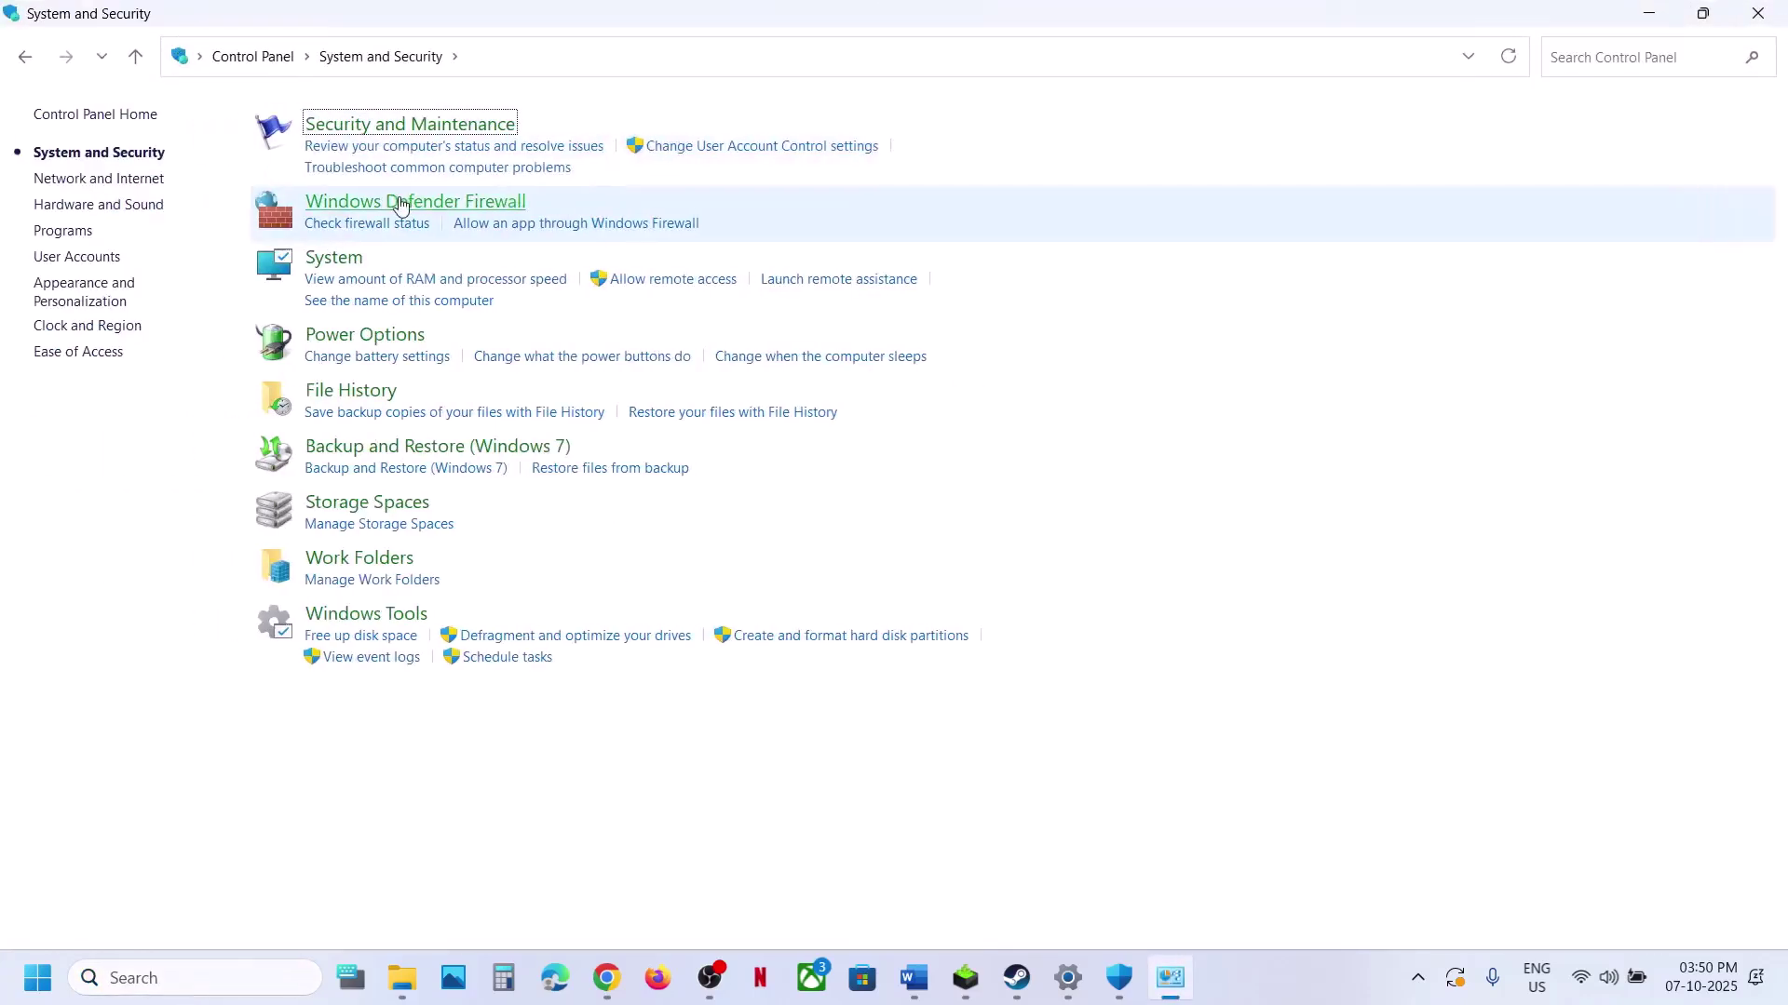
click(400, 203)
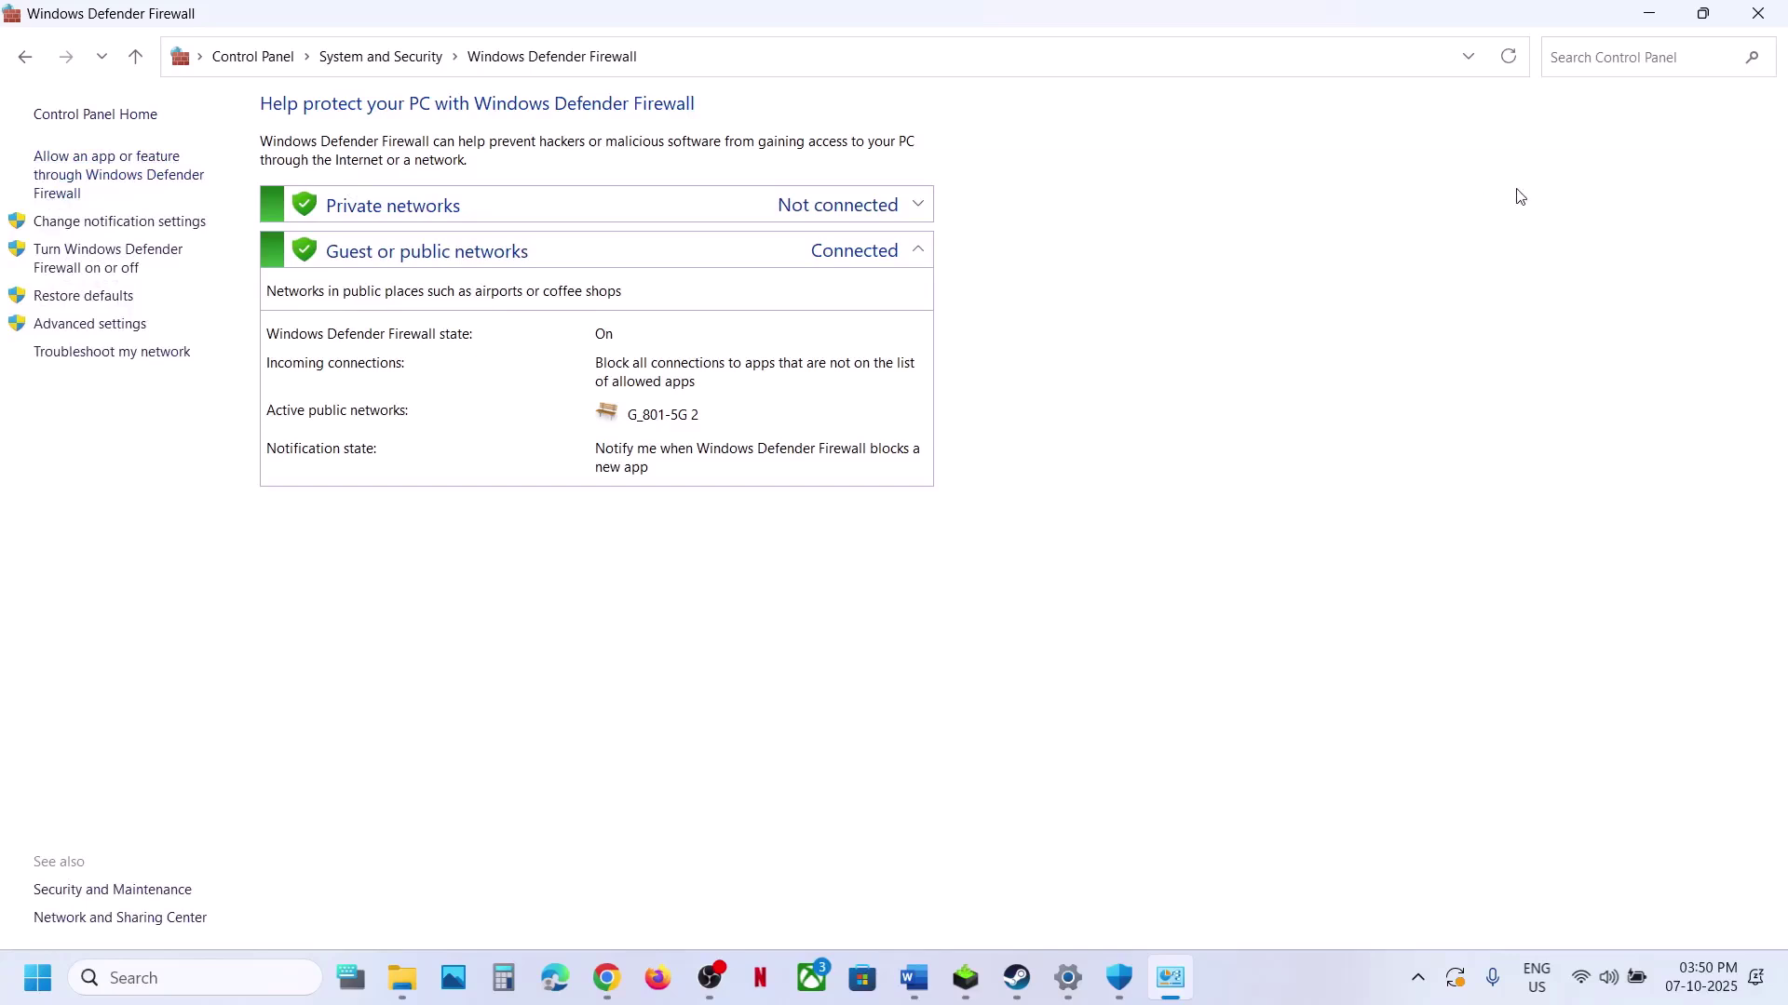
click(111, 162)
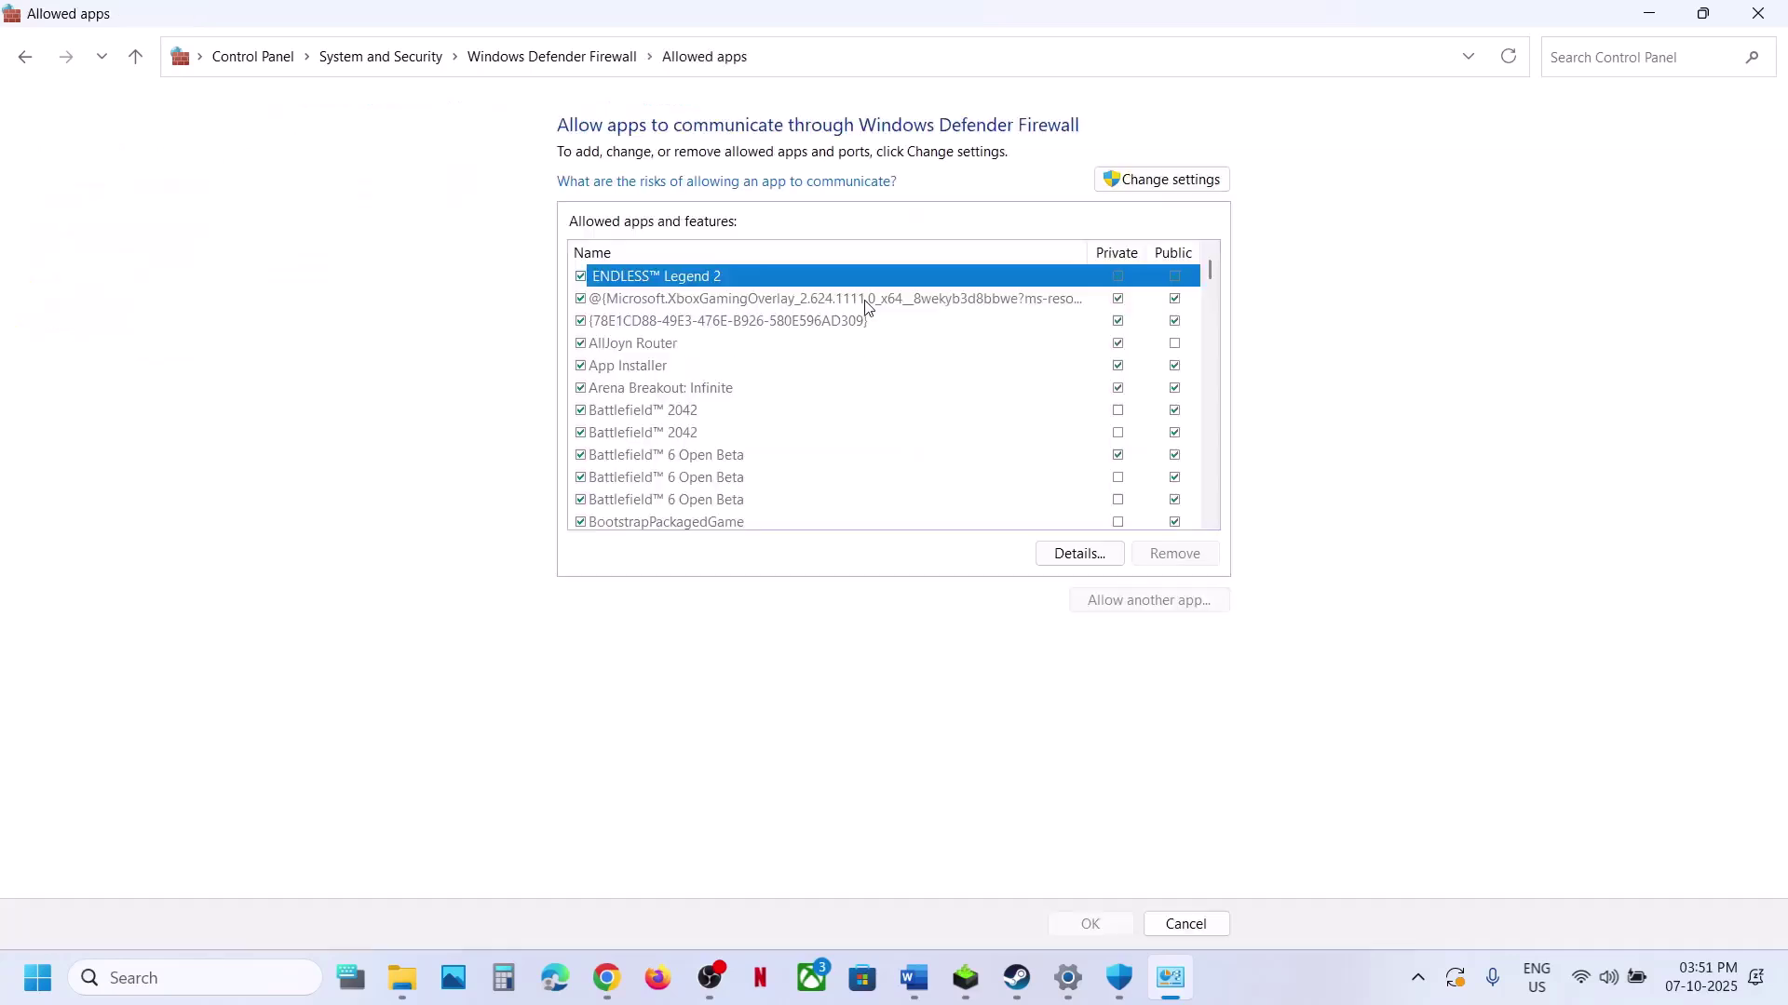
Try to add the Megabonk application from Steam's common\Megabonk folder to the firewall's allowed apps, and close the add-app dialog
click(1171, 180)
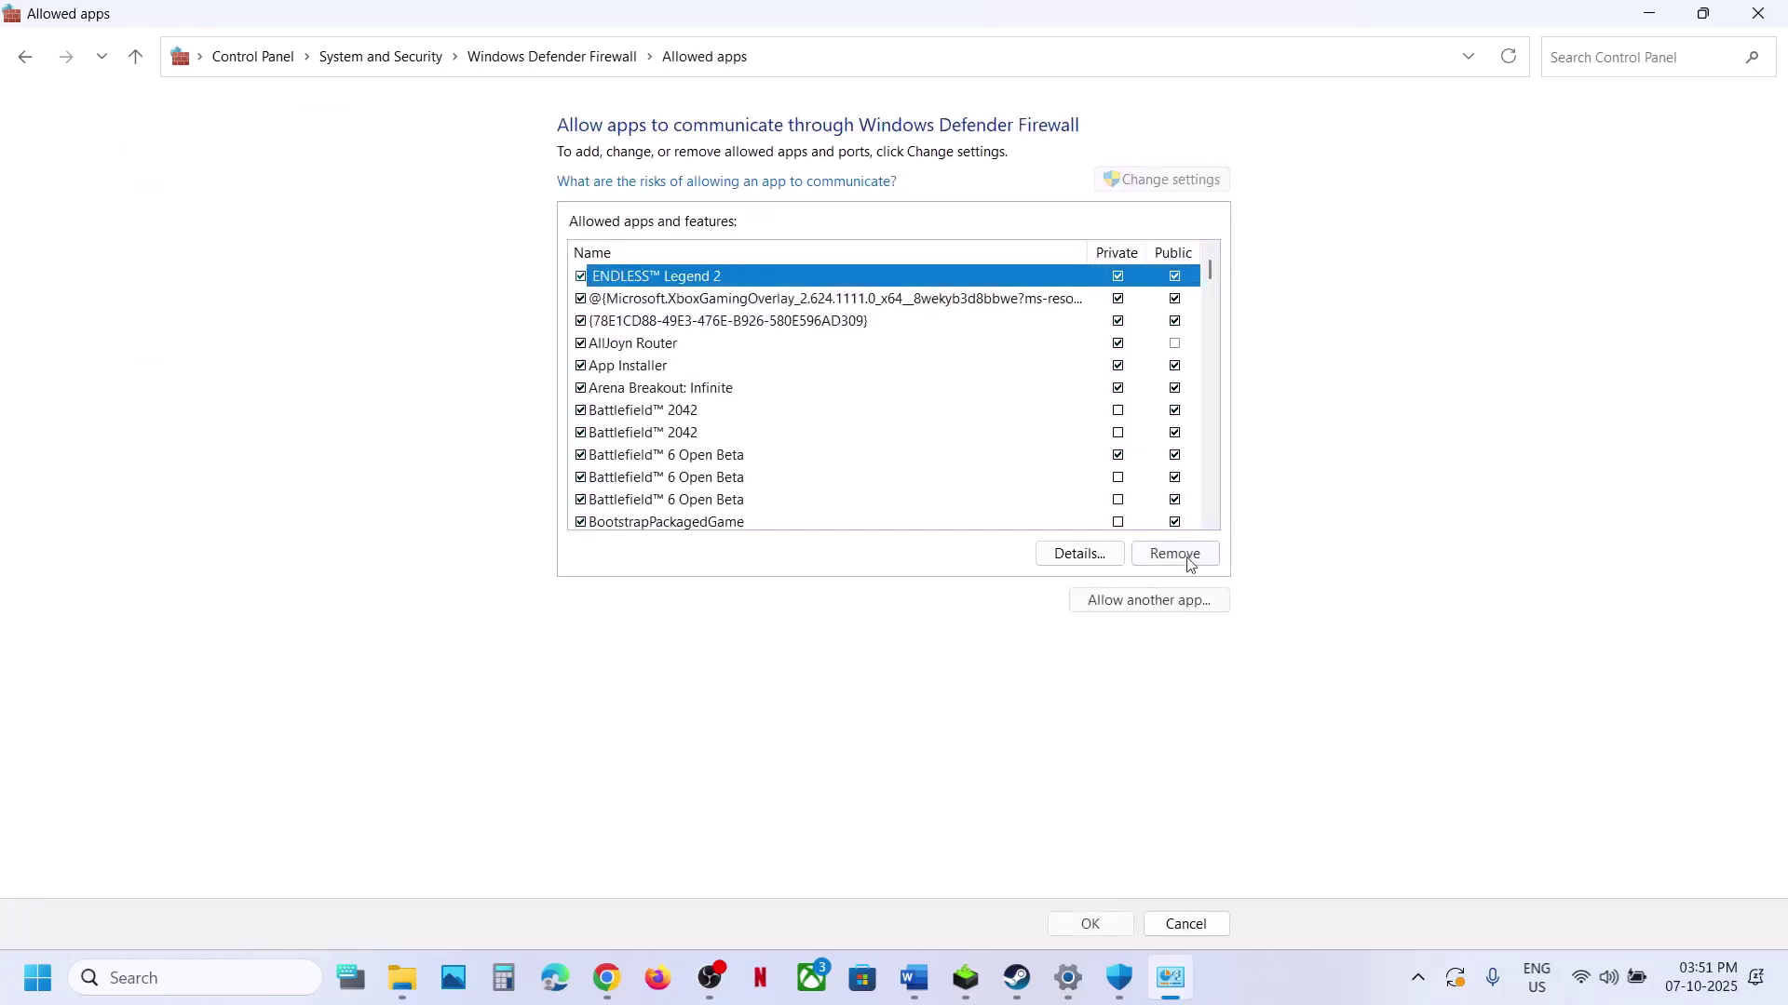
click(1133, 604)
click(1047, 595)
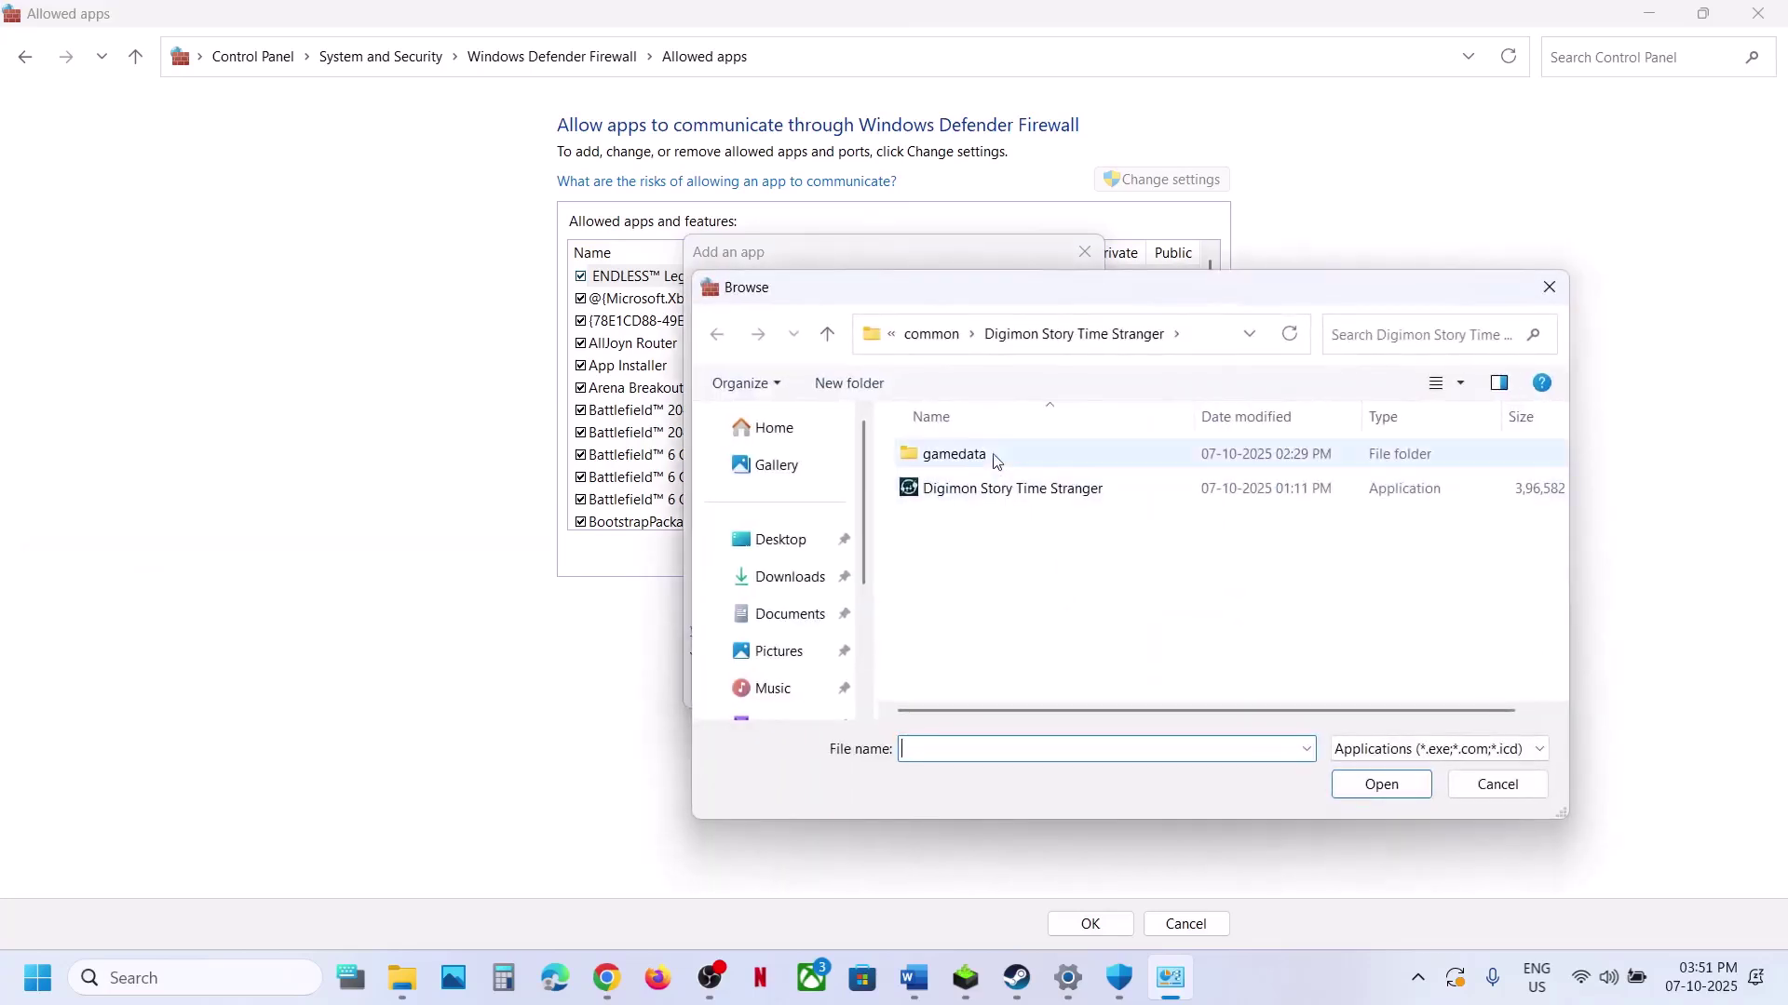
click(948, 337)
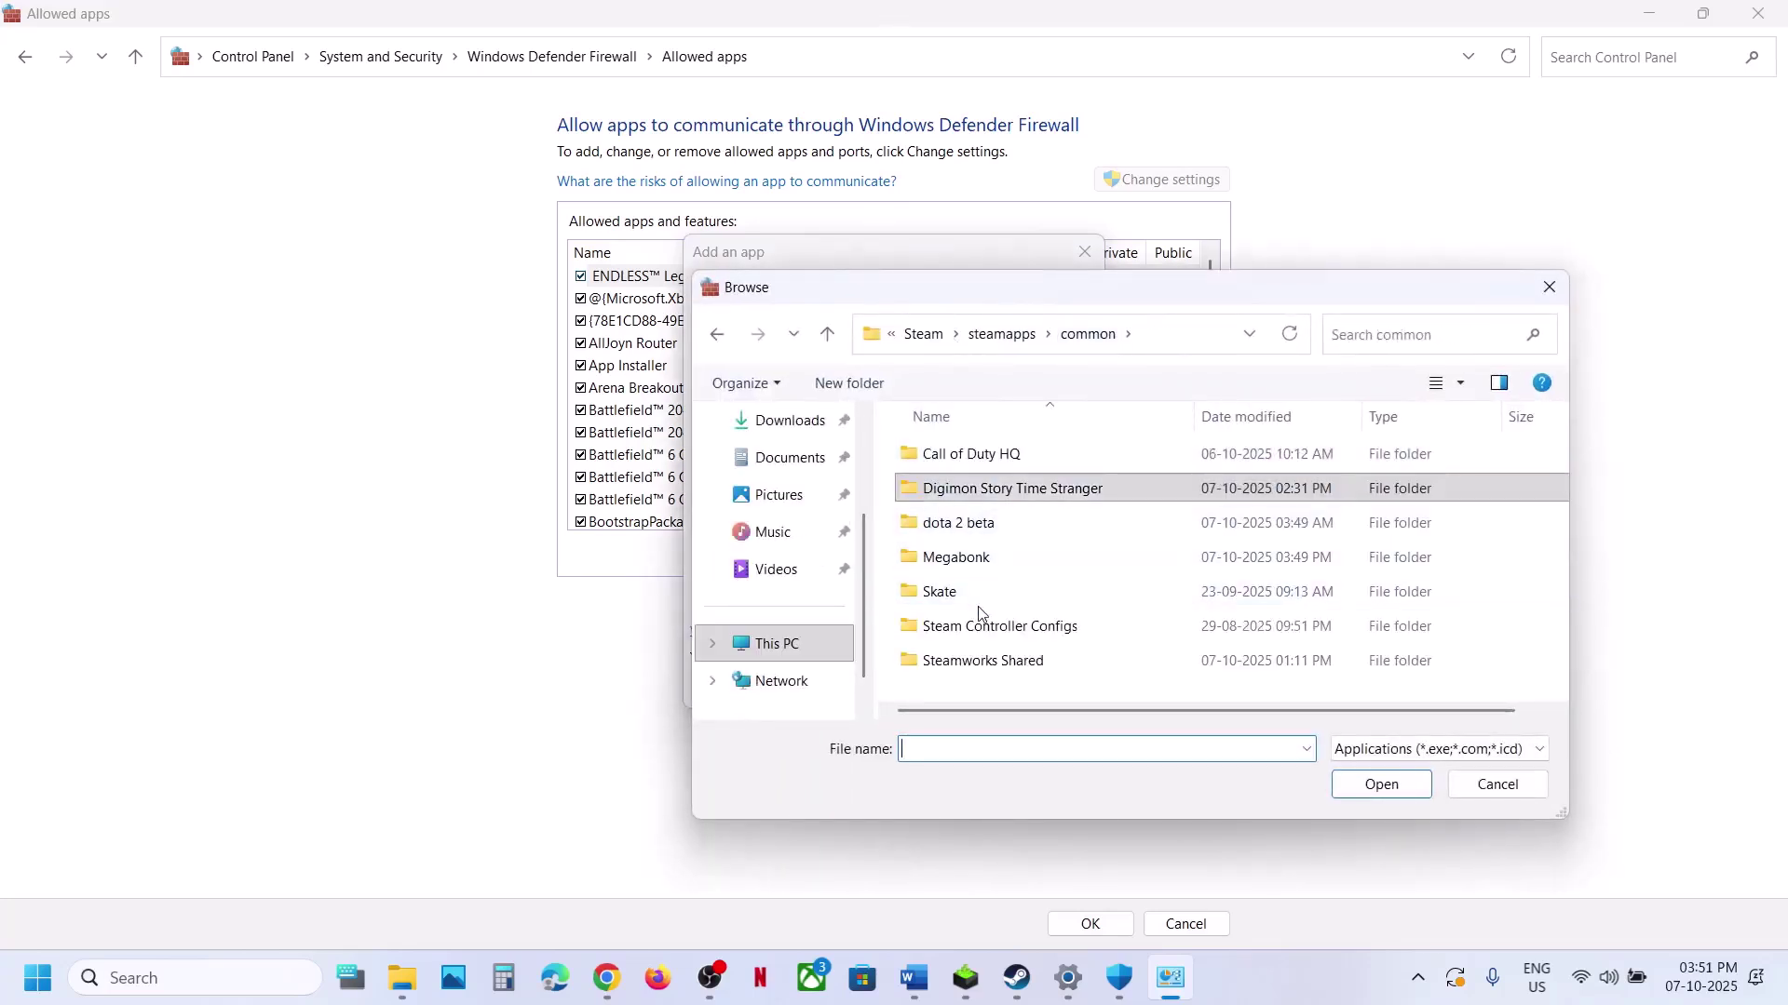
double_click(967, 559)
click(958, 523)
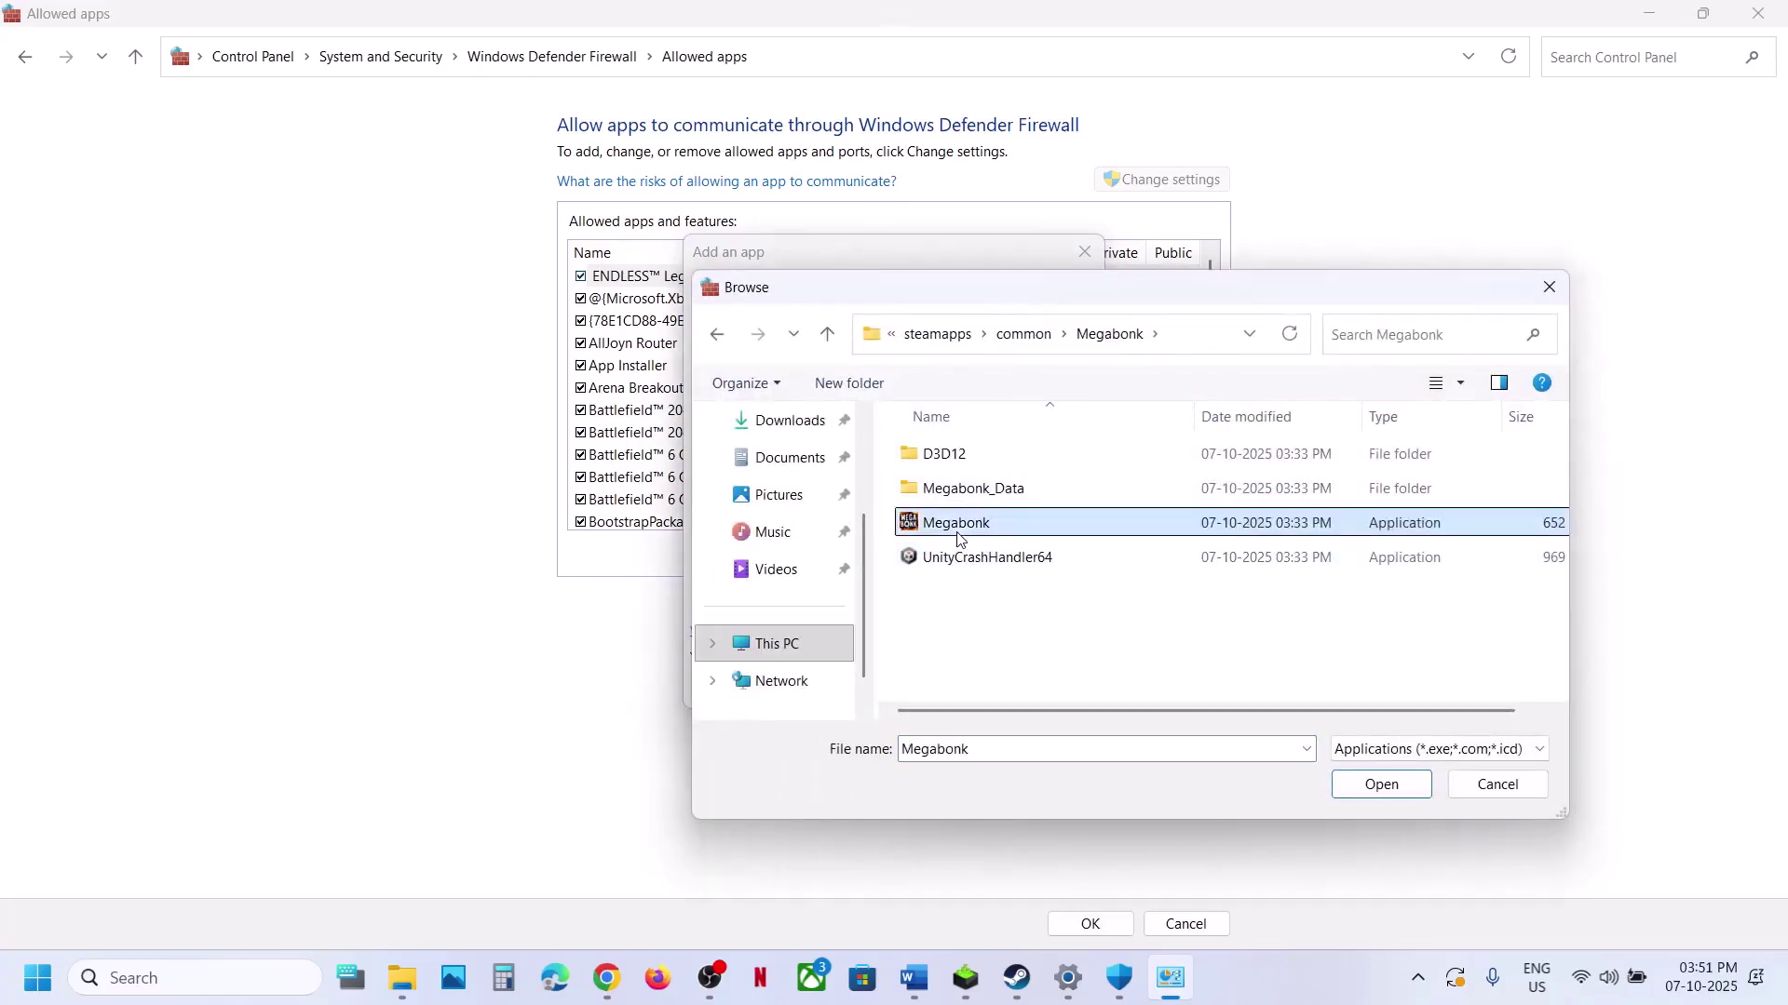
click(1374, 791)
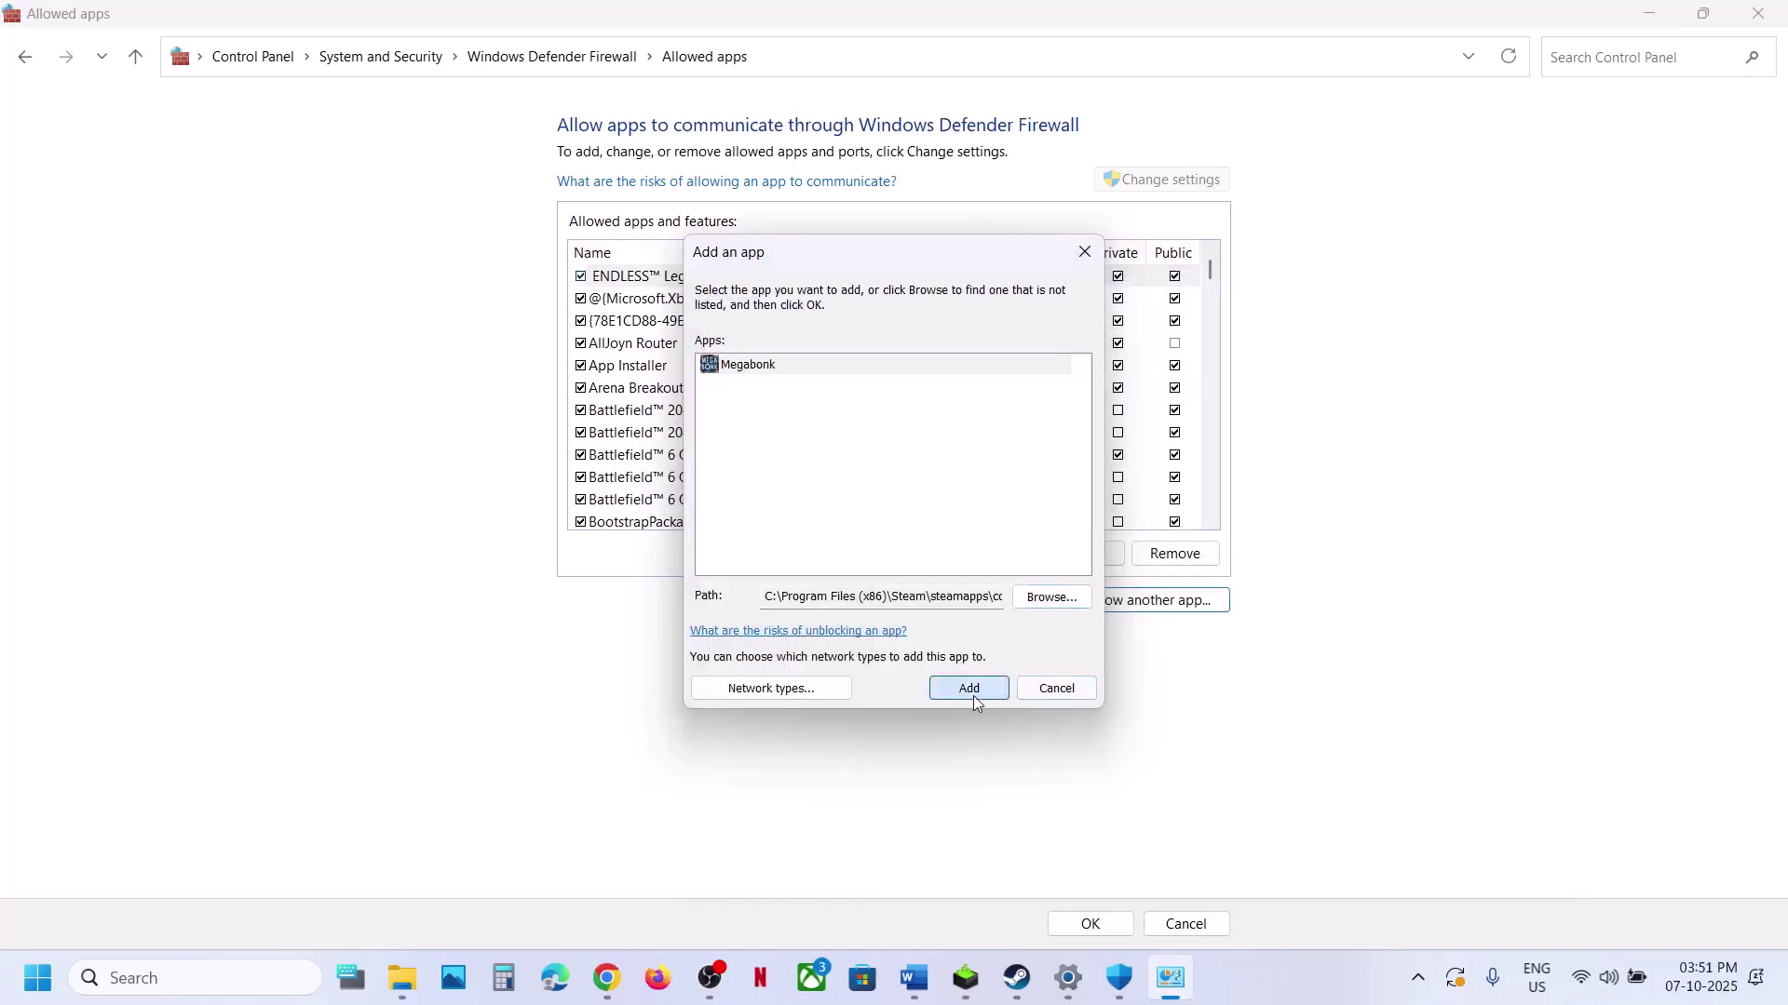
click(971, 689)
click(1018, 573)
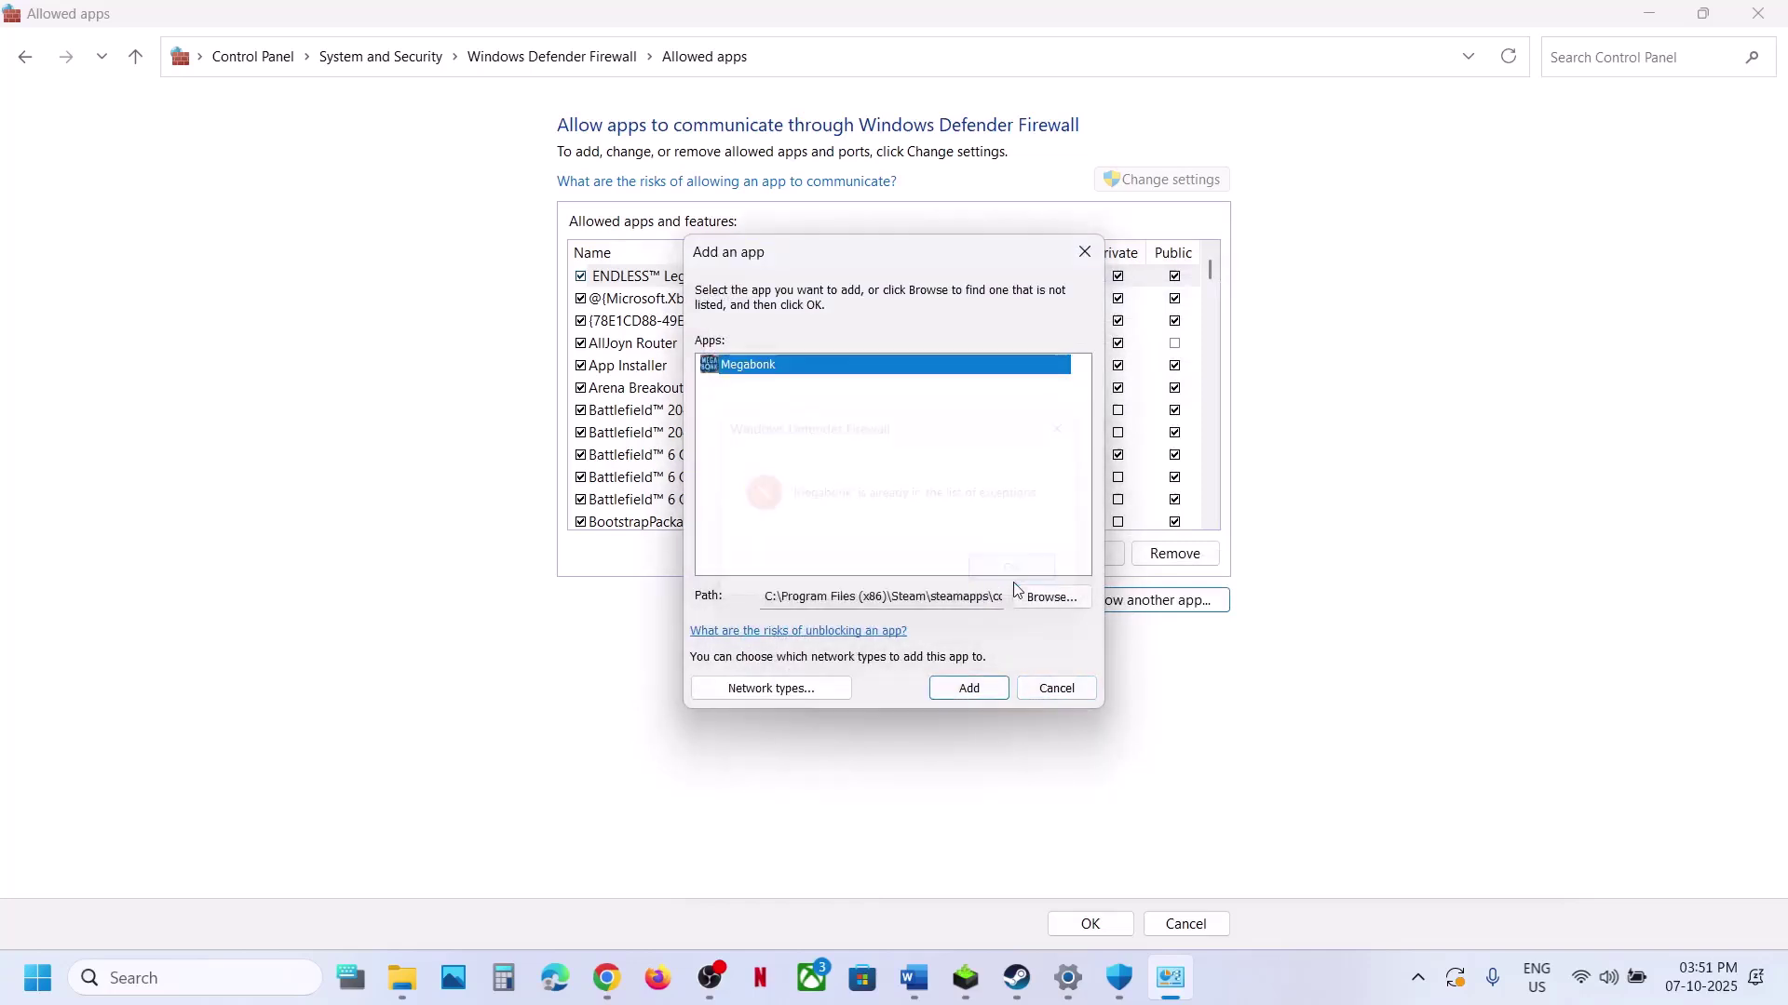
click(1085, 253)
Close the Control Panel, Windows Security and Settings windows
click(1756, 16)
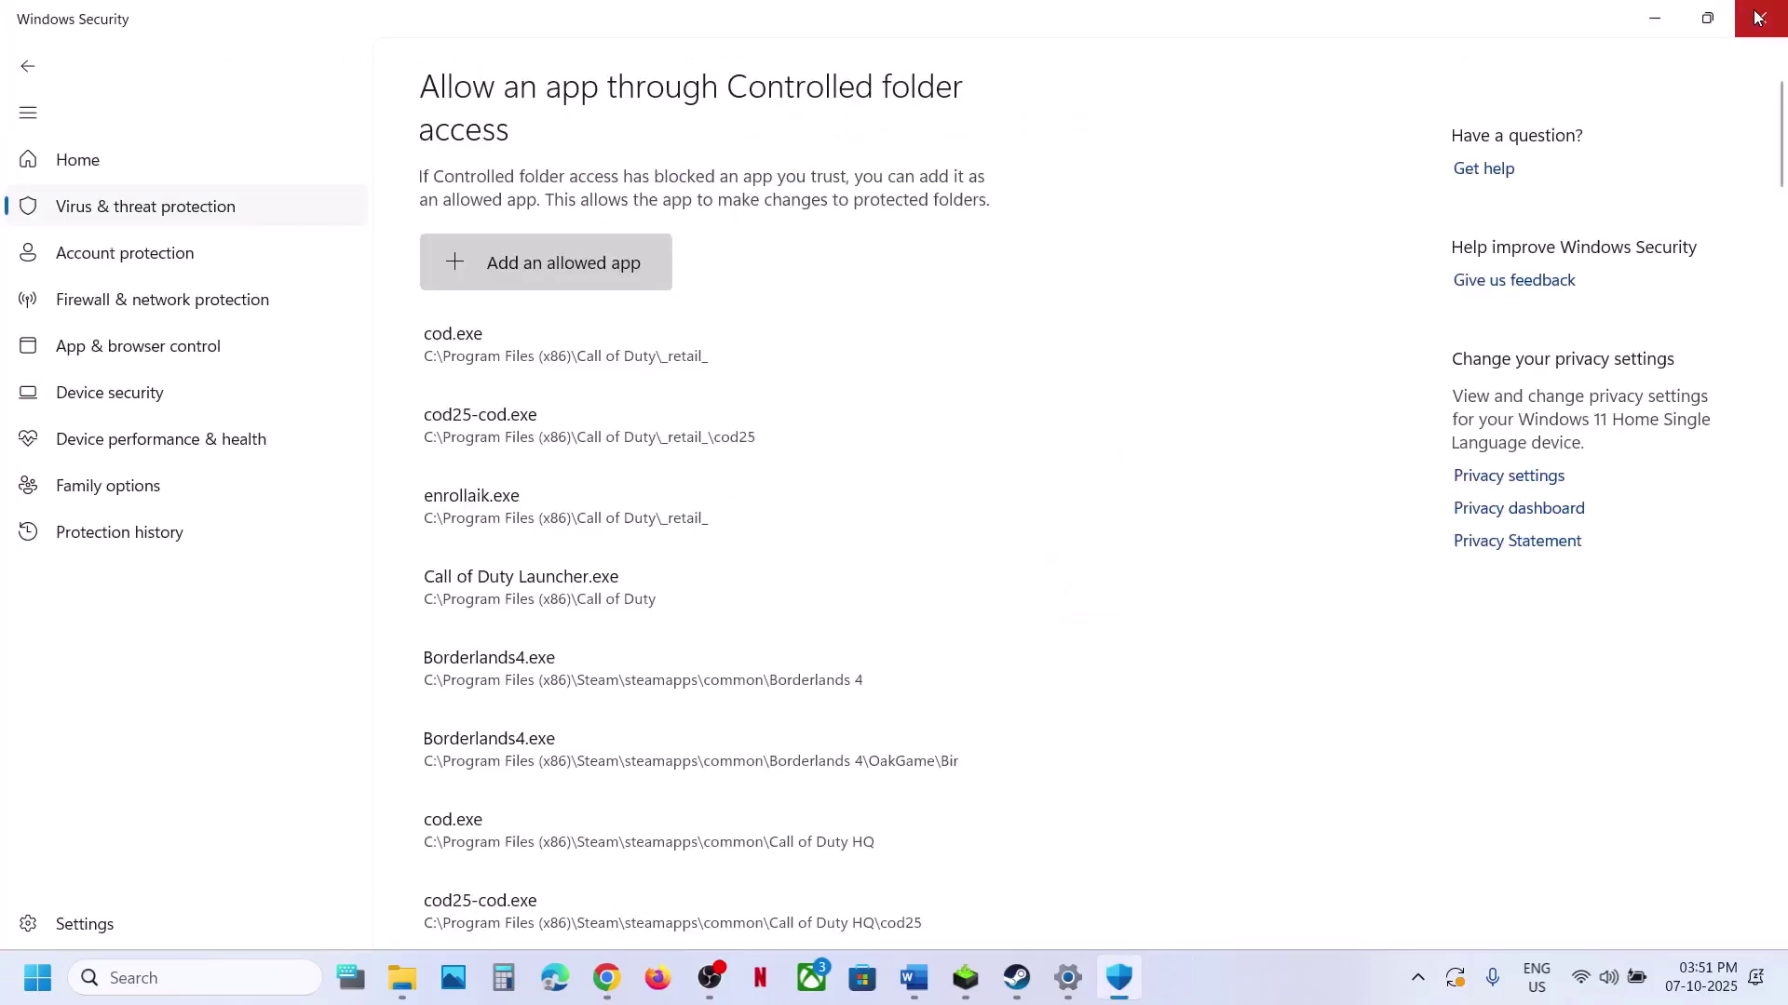
click(1758, 18)
click(1756, 16)
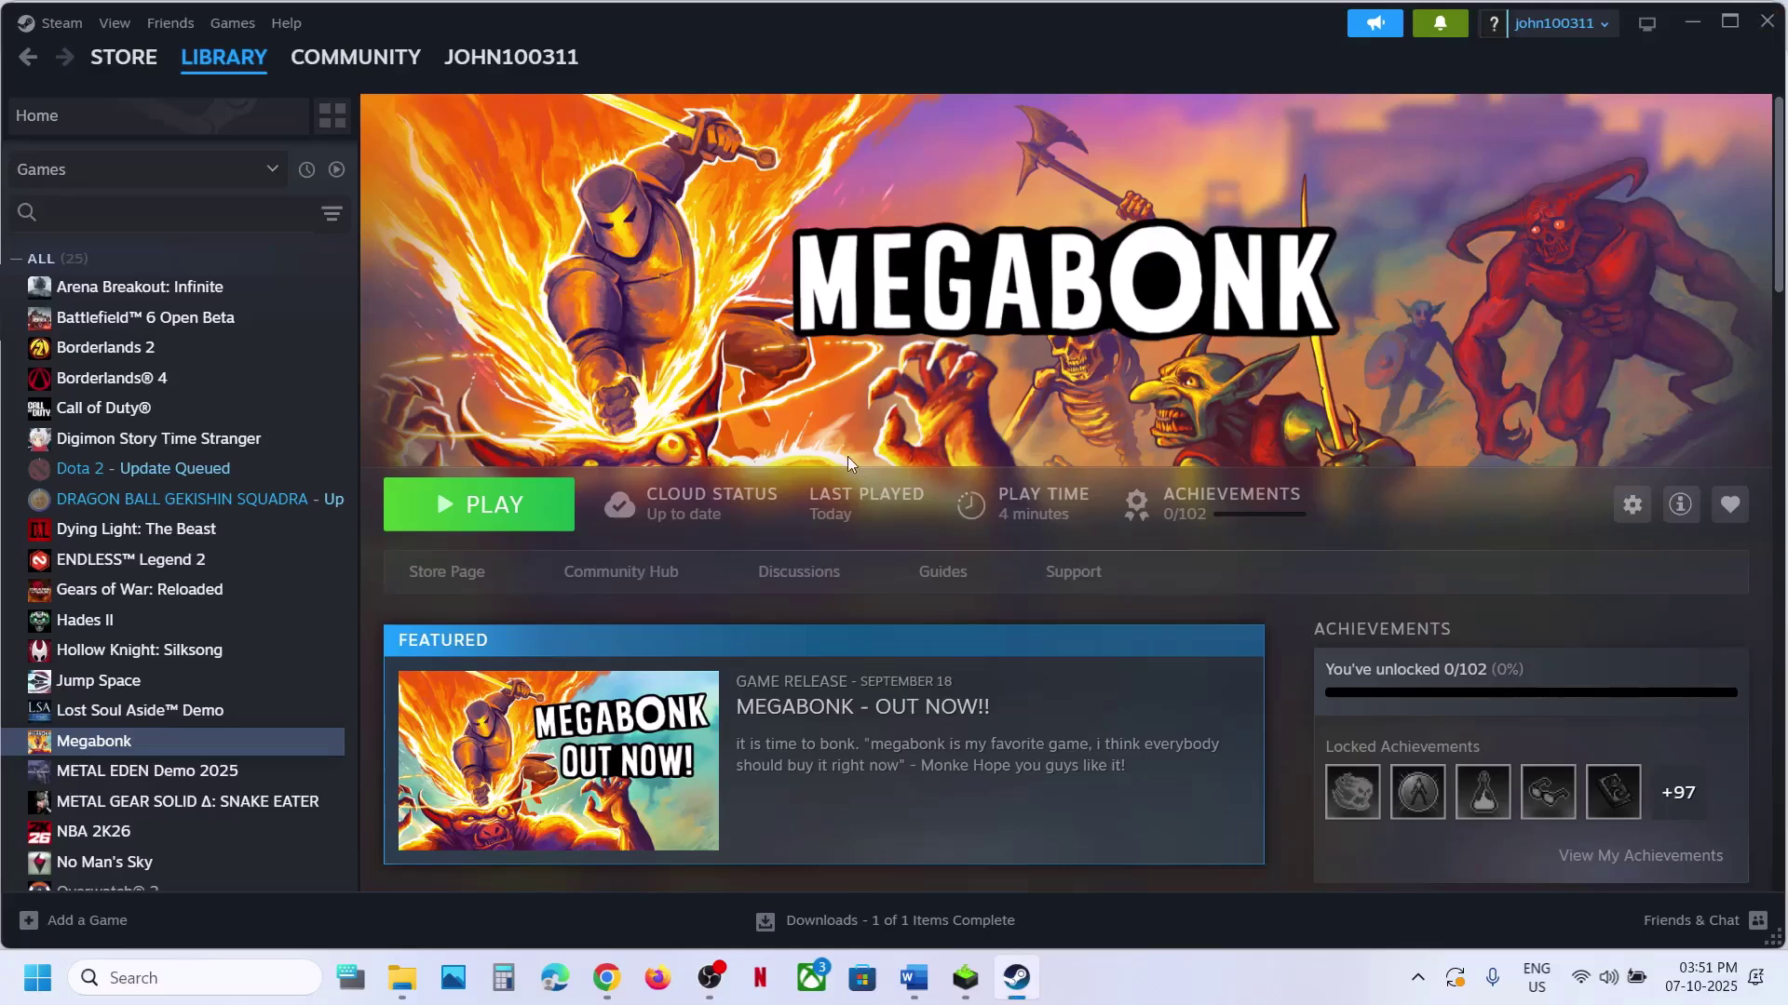
Switch to the Word document and review the antivirus programs named in Step 9
click(913, 977)
scroll(657, 535, down, 3)
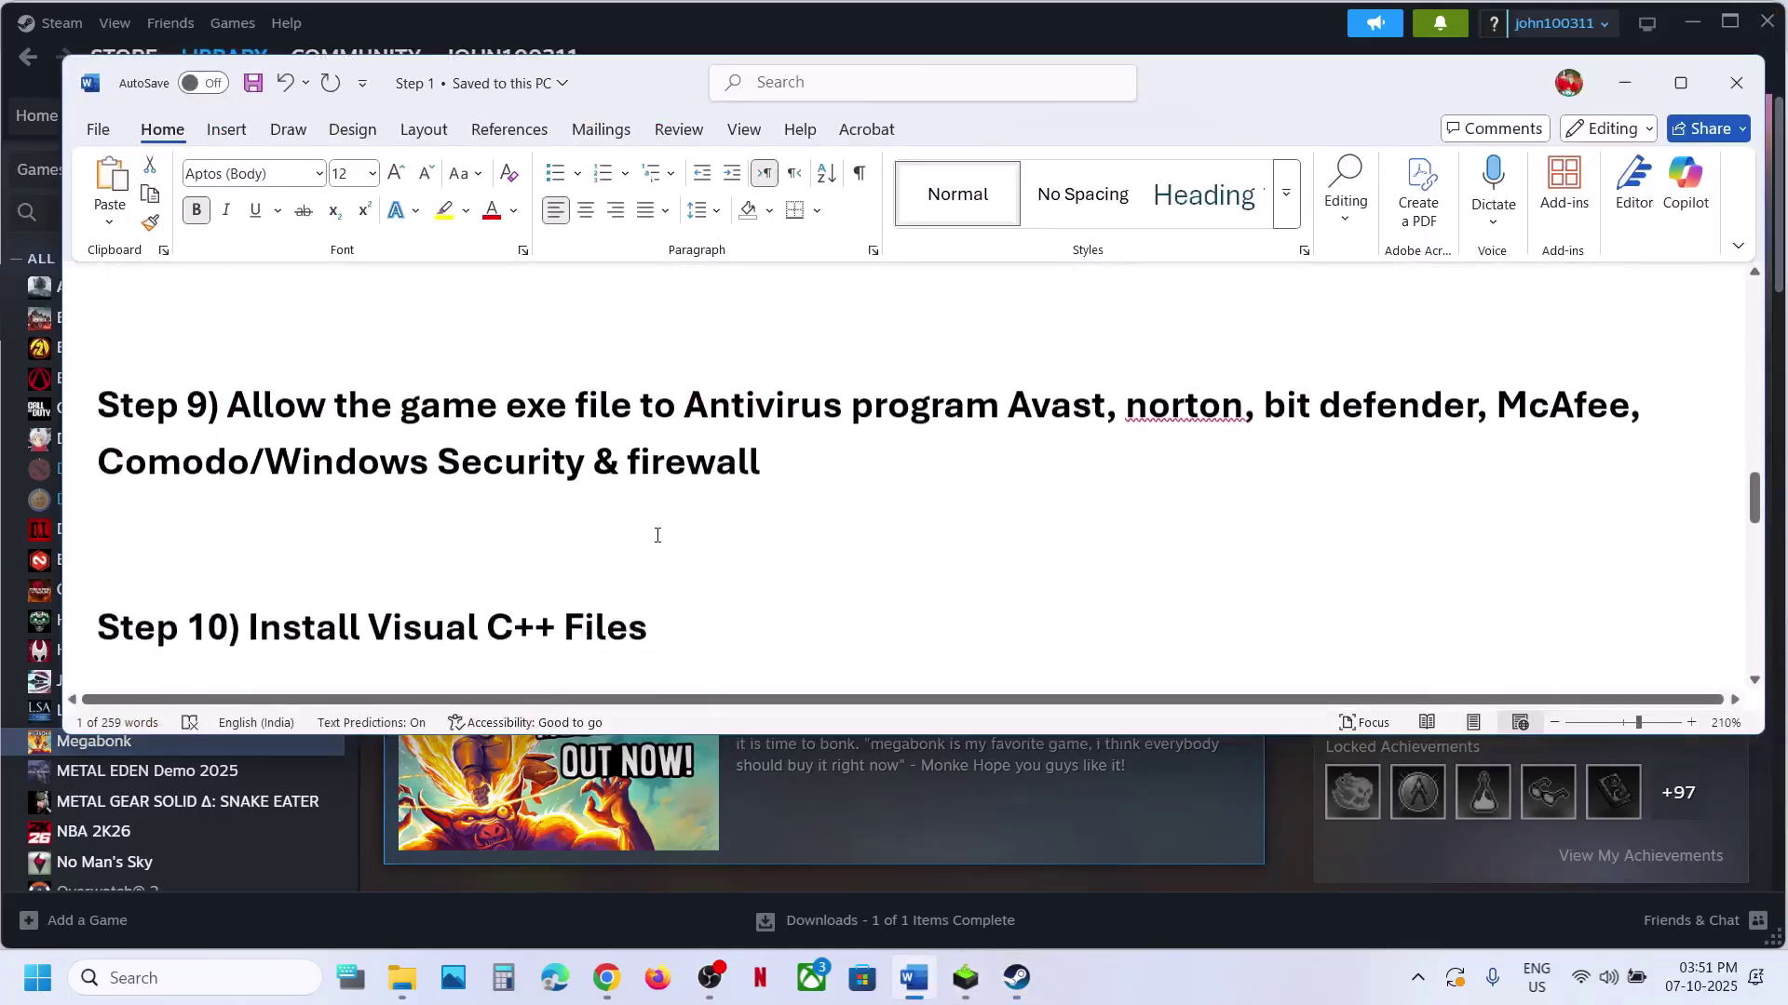
scroll(577, 502, up, 1)
drag(508, 483, 253, 549)
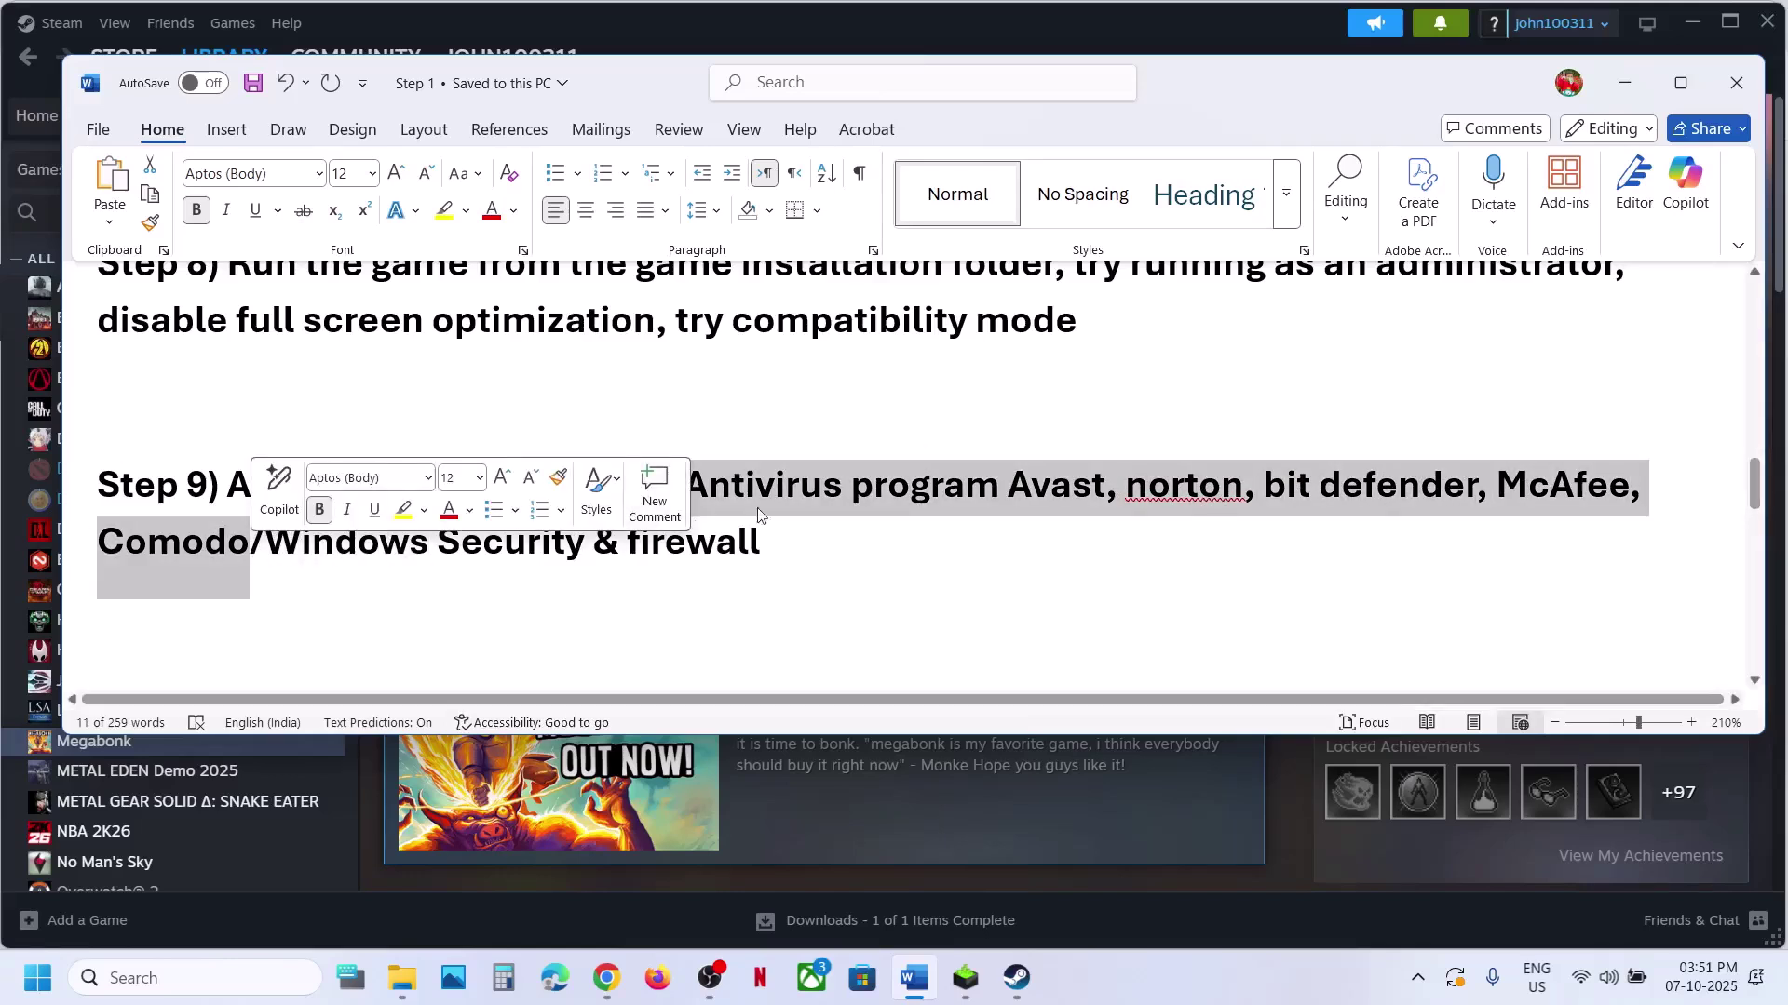
click(850, 484)
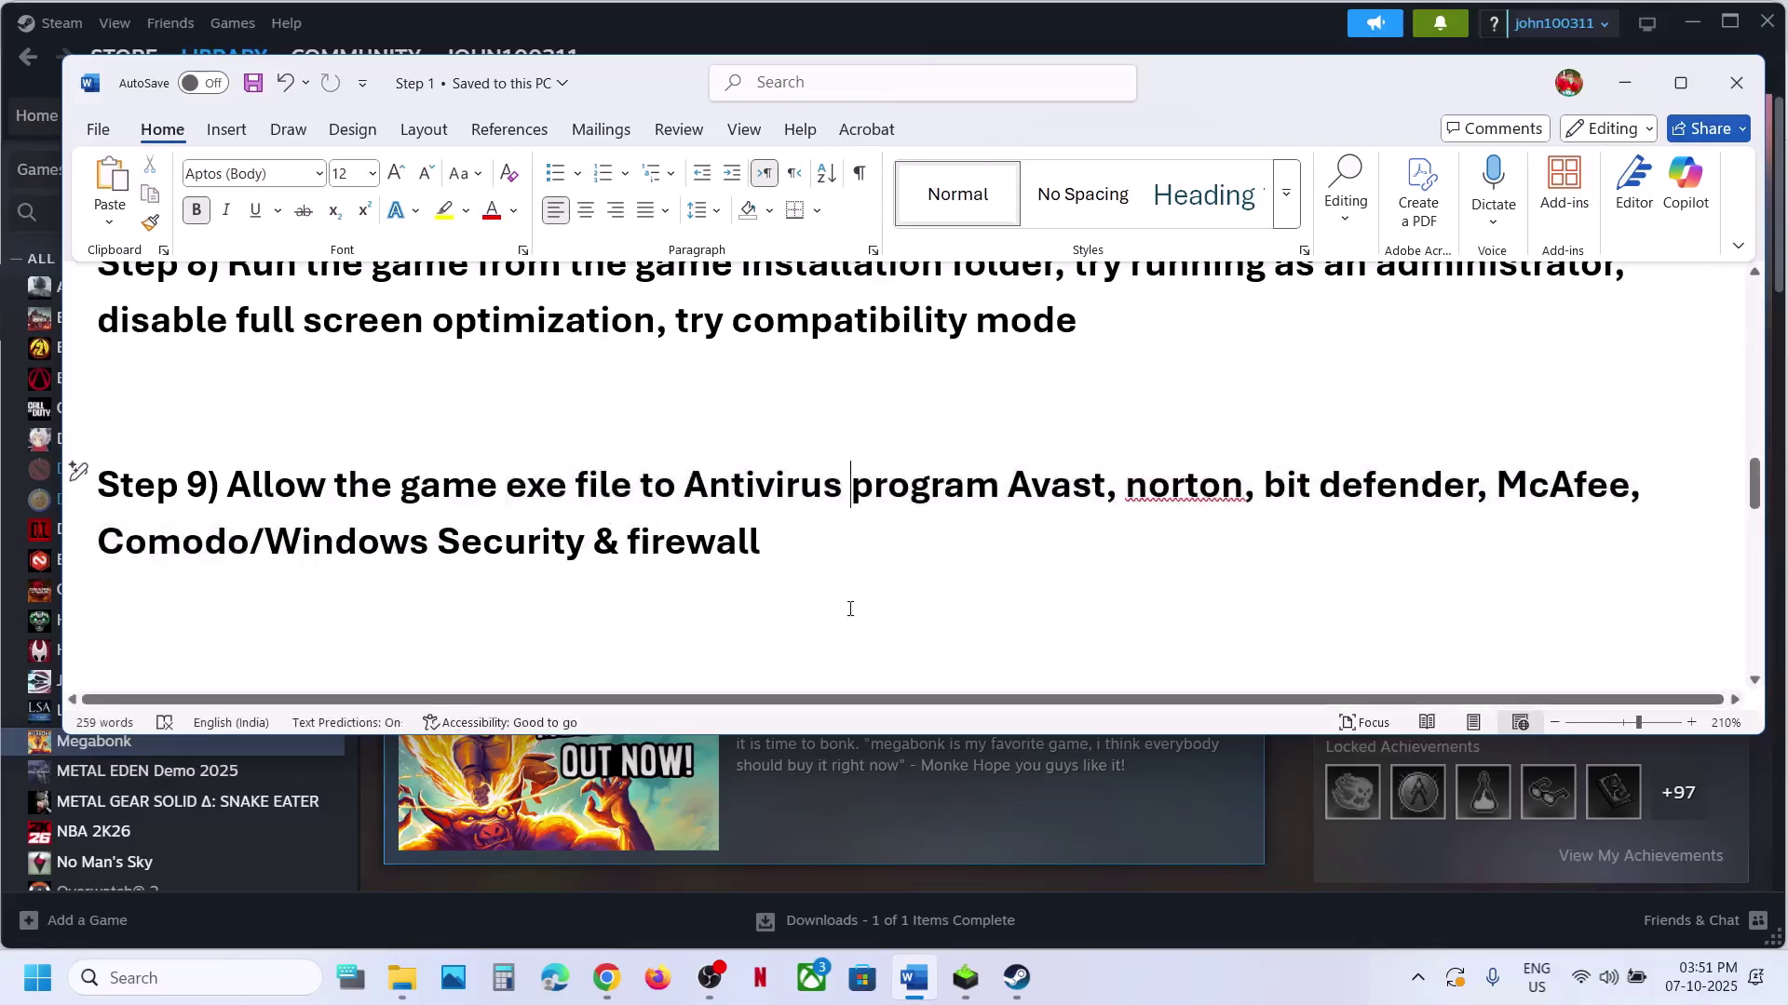
Copy "Install Visual C++ Files" from Step 10 and search Google for it in a new Chrome tab
scroll(850, 608, down, 2)
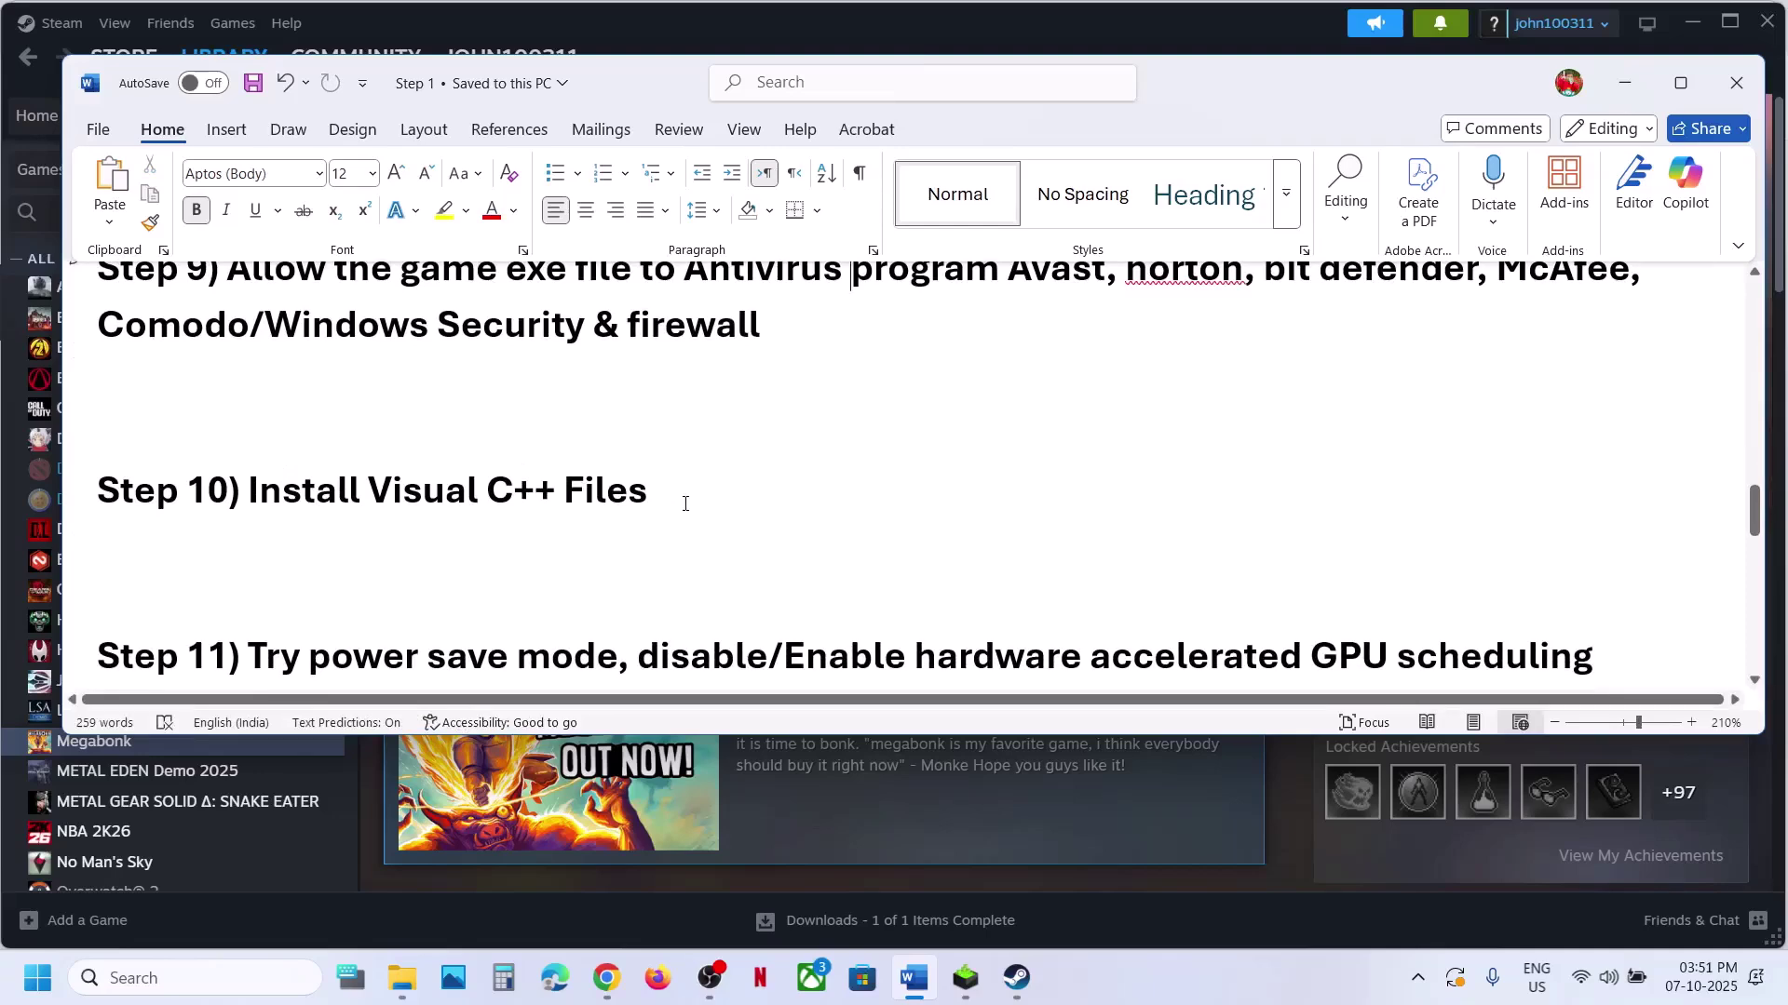
drag(685, 504, 249, 493)
key(ctrl+c)
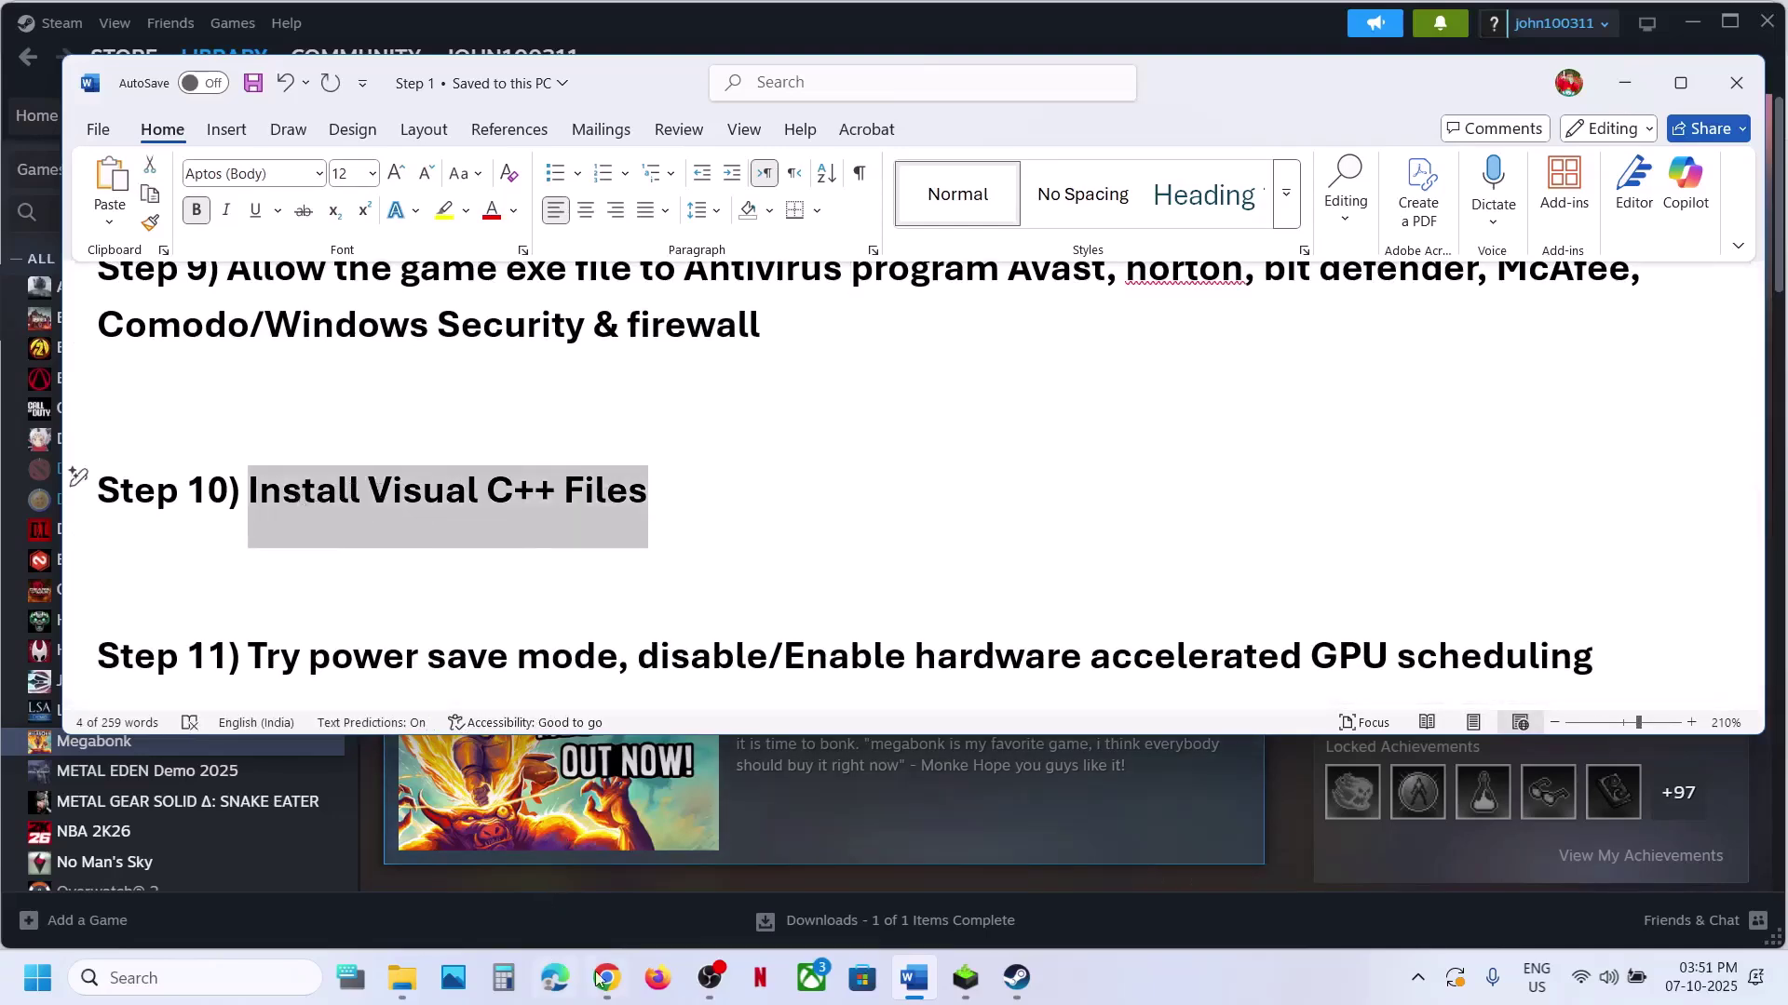
click(599, 977)
click(344, 24)
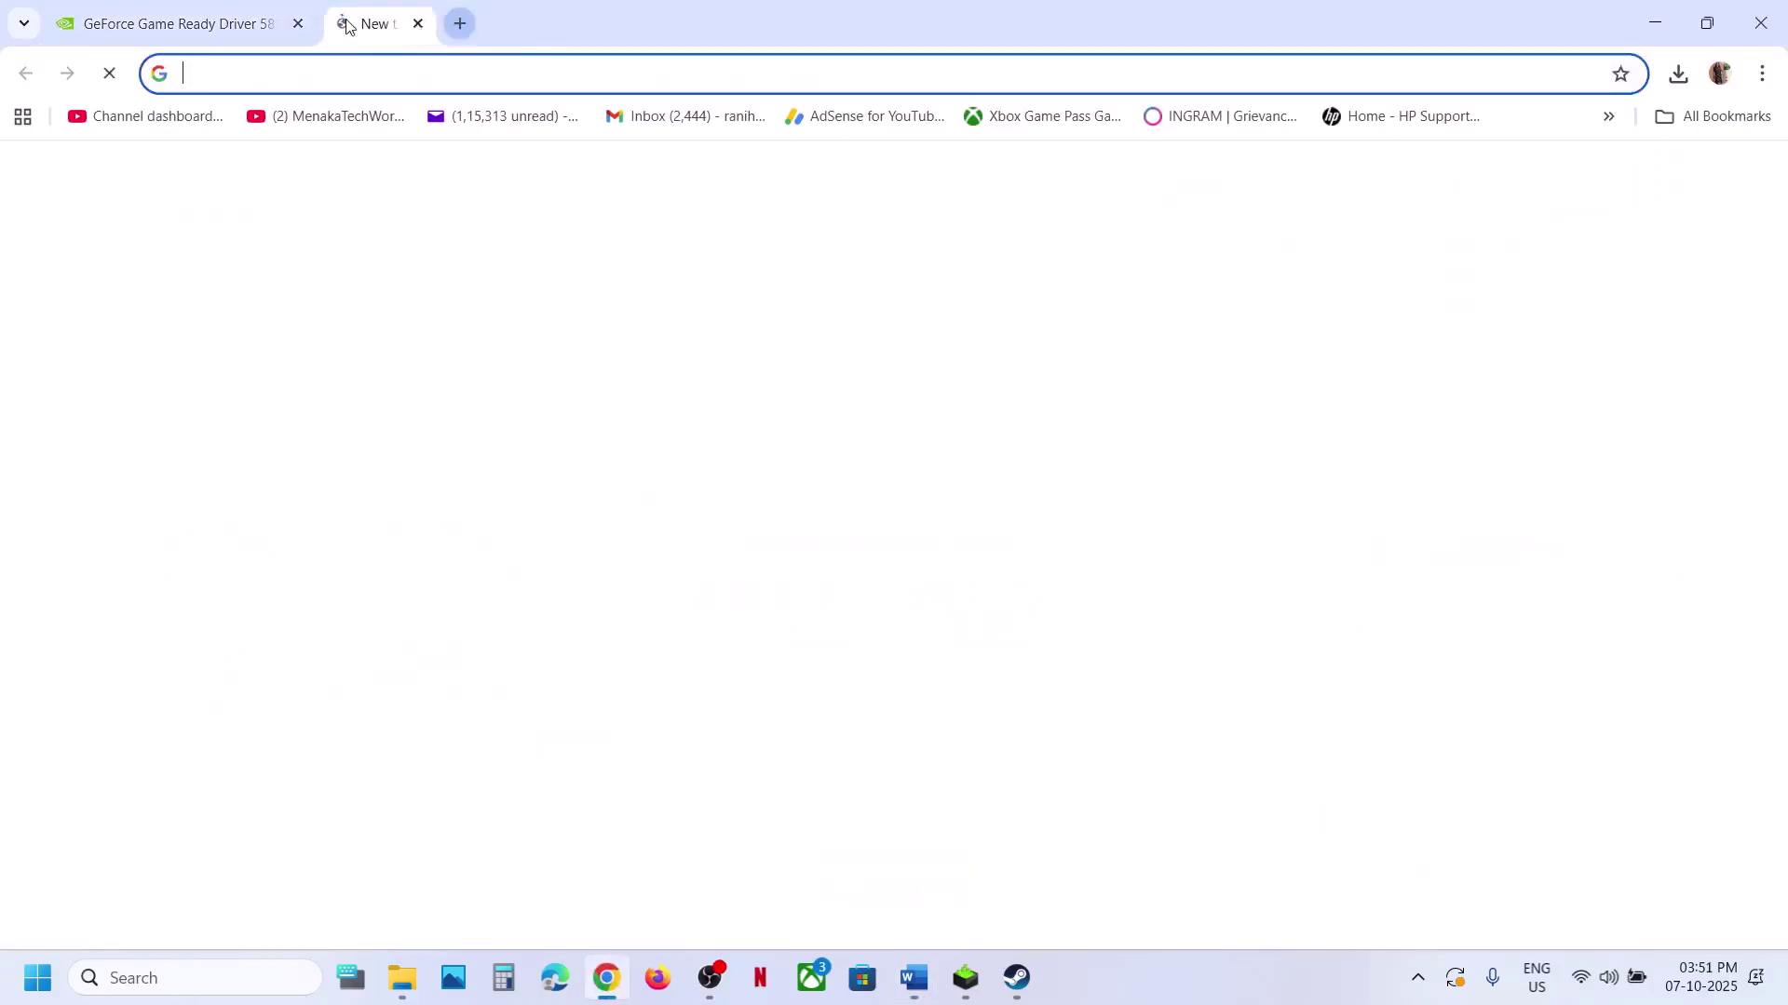
key(ctrl+v)
key(Return)
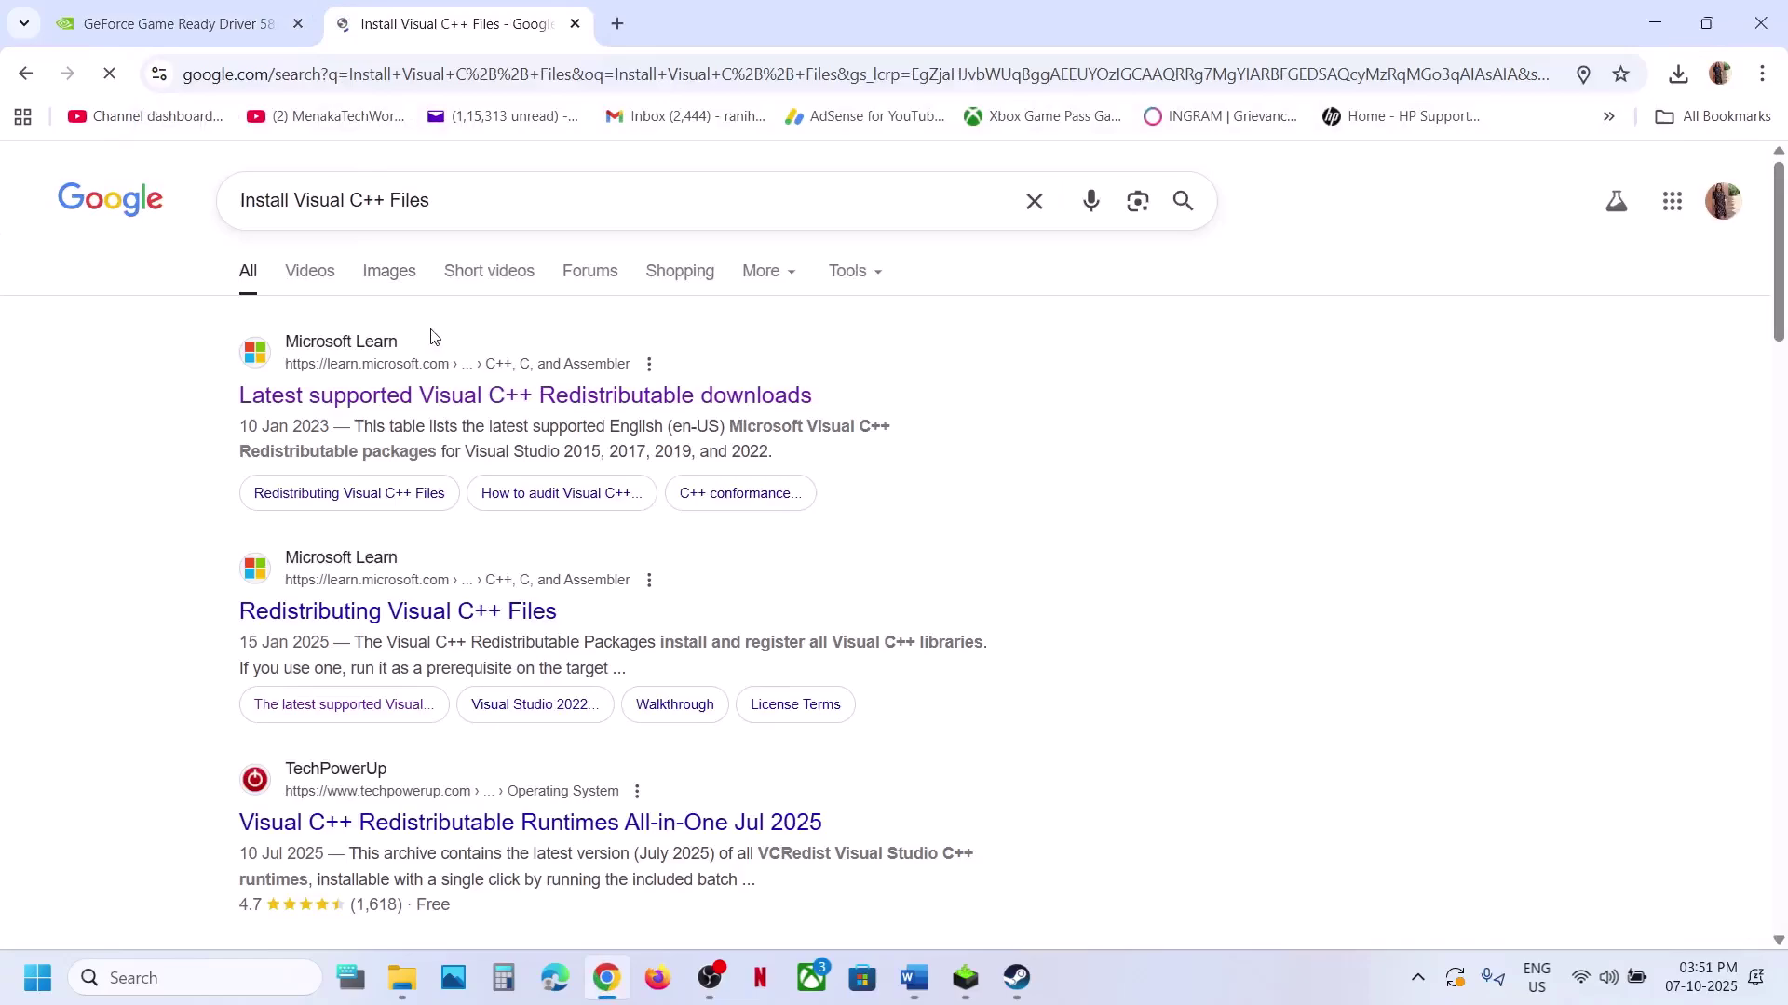
Open Microsoft's latest supported Visual C++ Redistributable downloads page and download the X86 and X64 installers
click(419, 396)
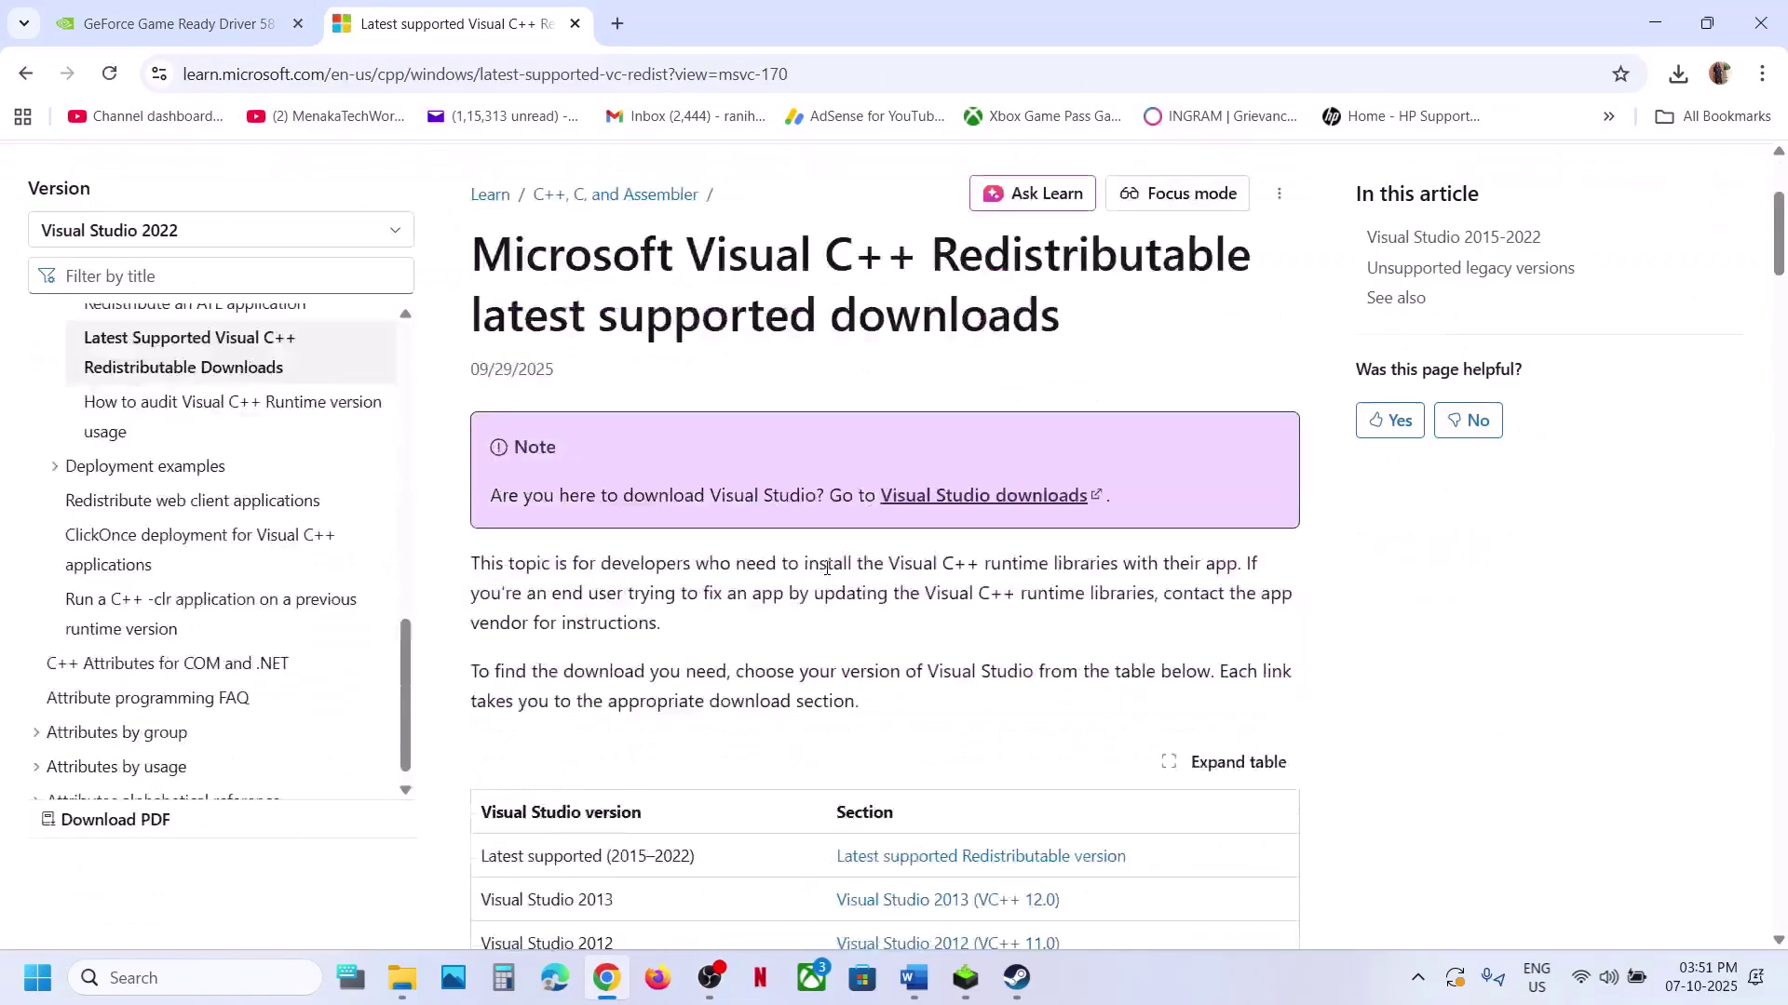
scroll(707, 596, down, 10)
scroll(682, 605, down, 5)
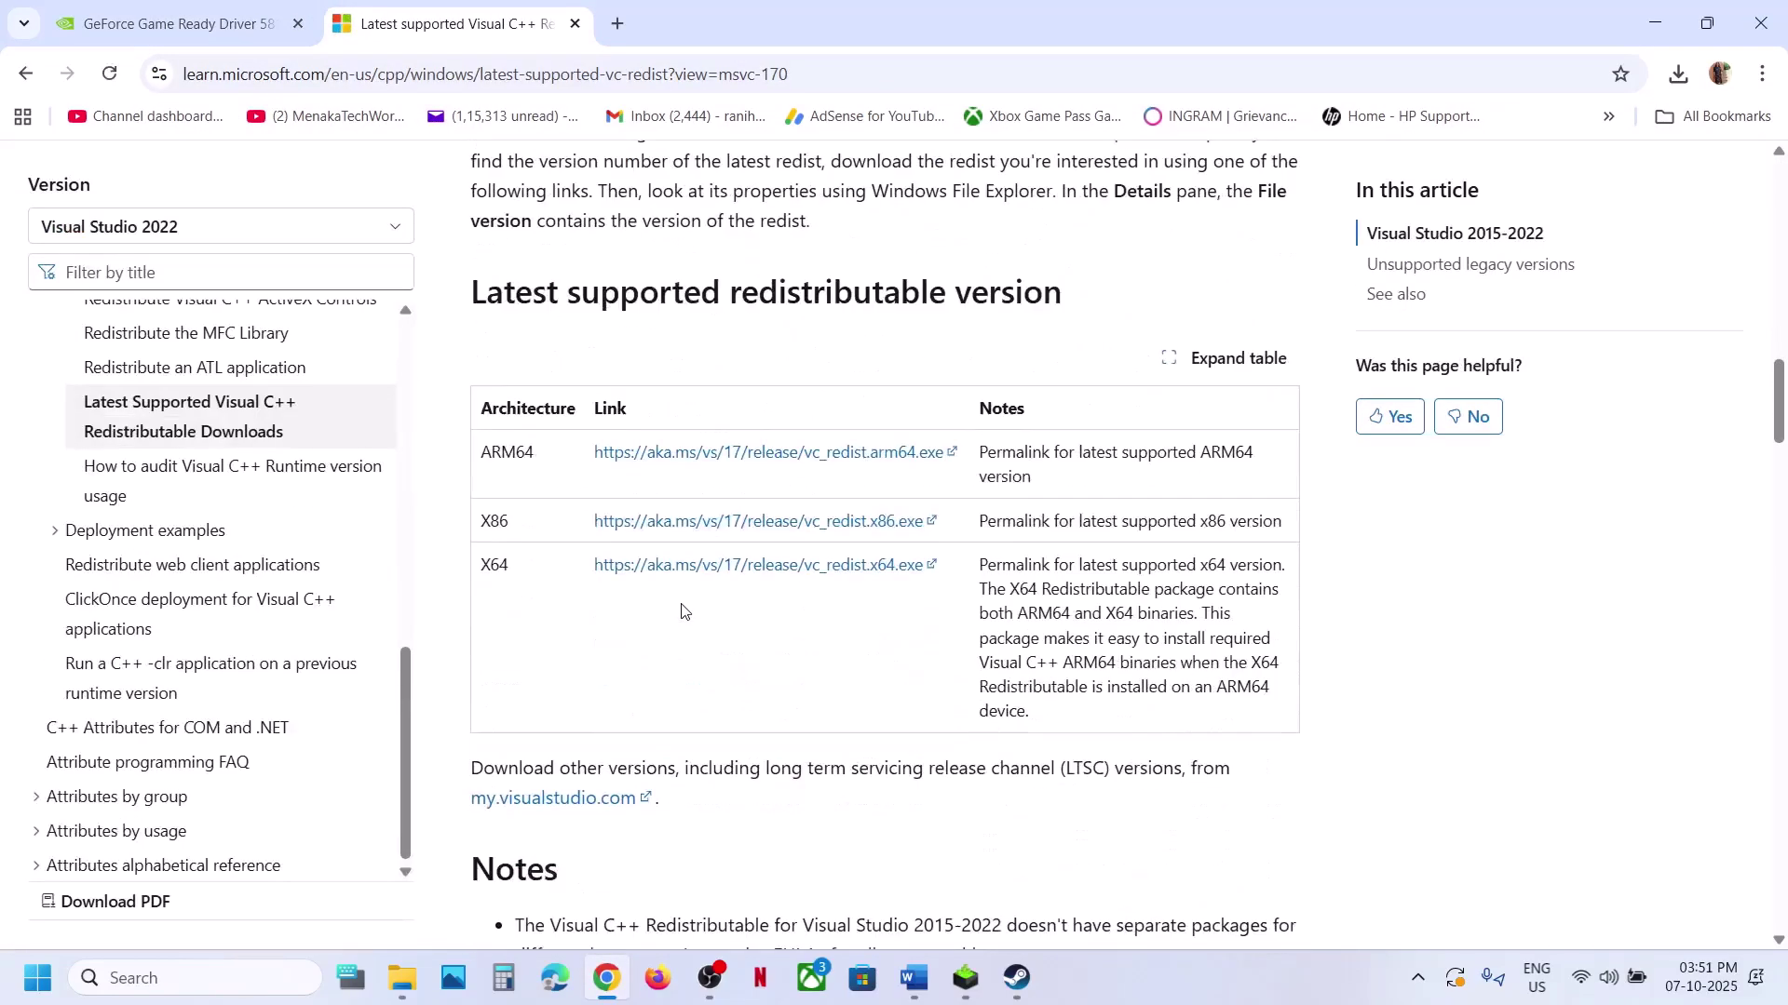
drag(491, 521, 956, 583)
drag(785, 498, 777, 533)
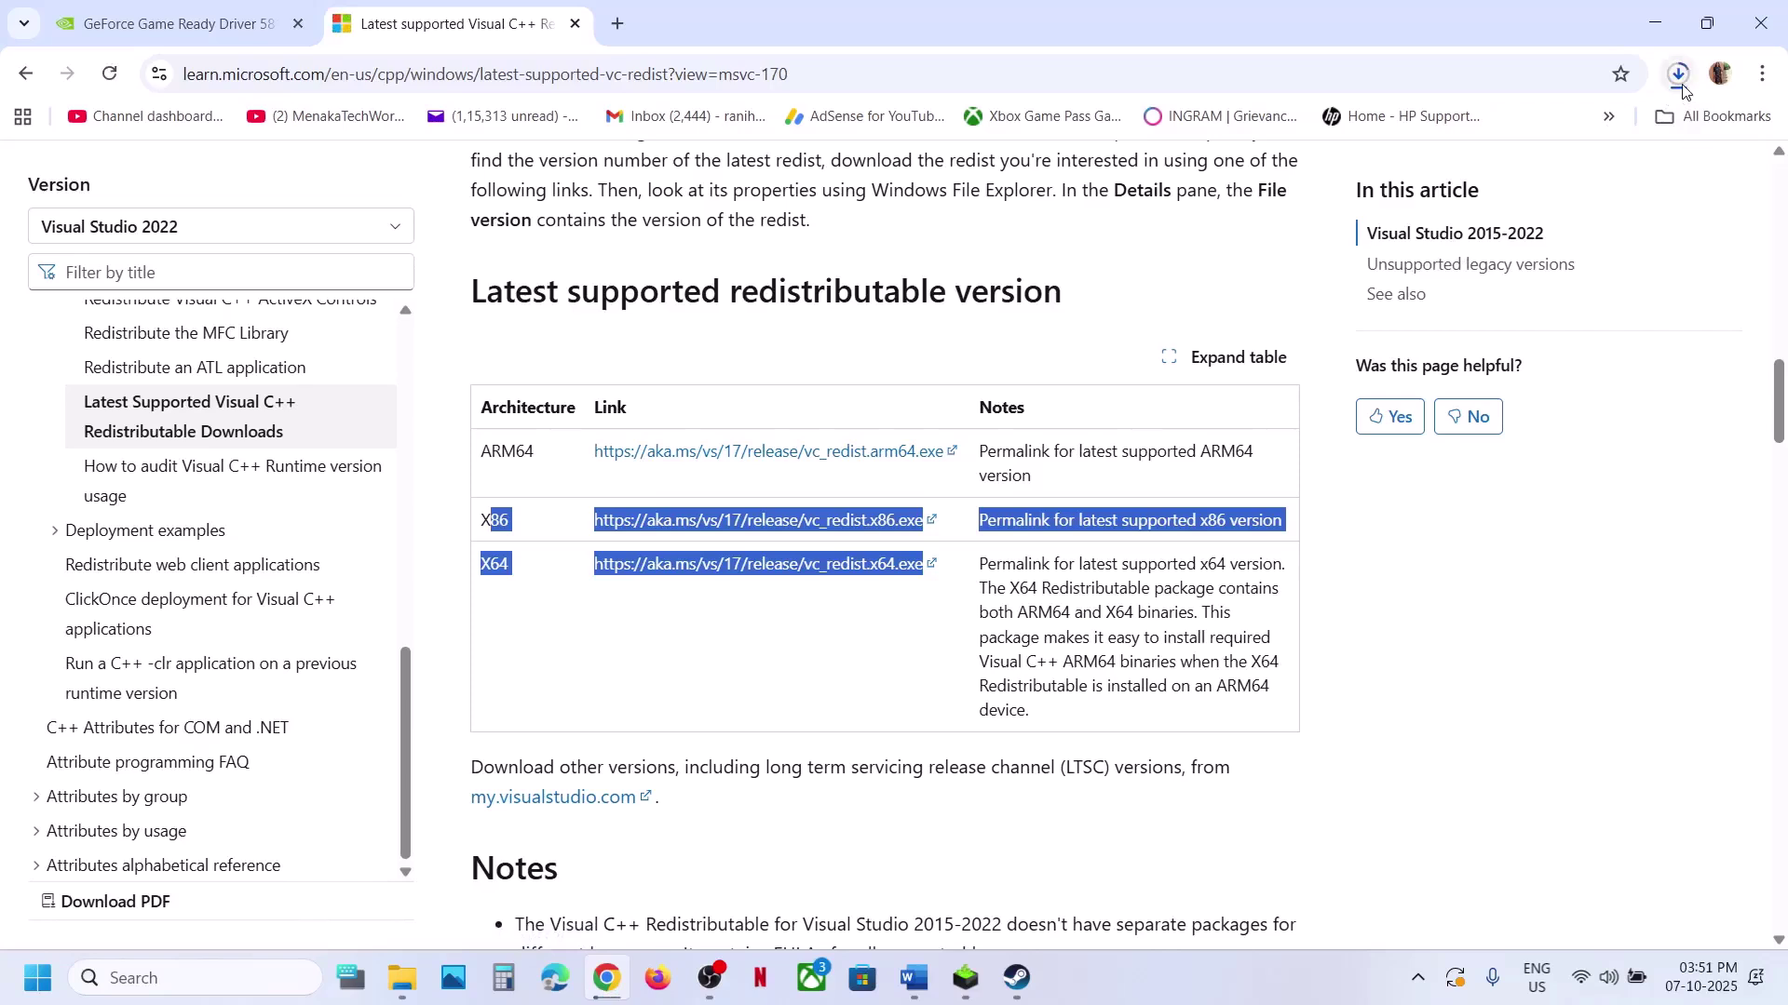
click(865, 571)
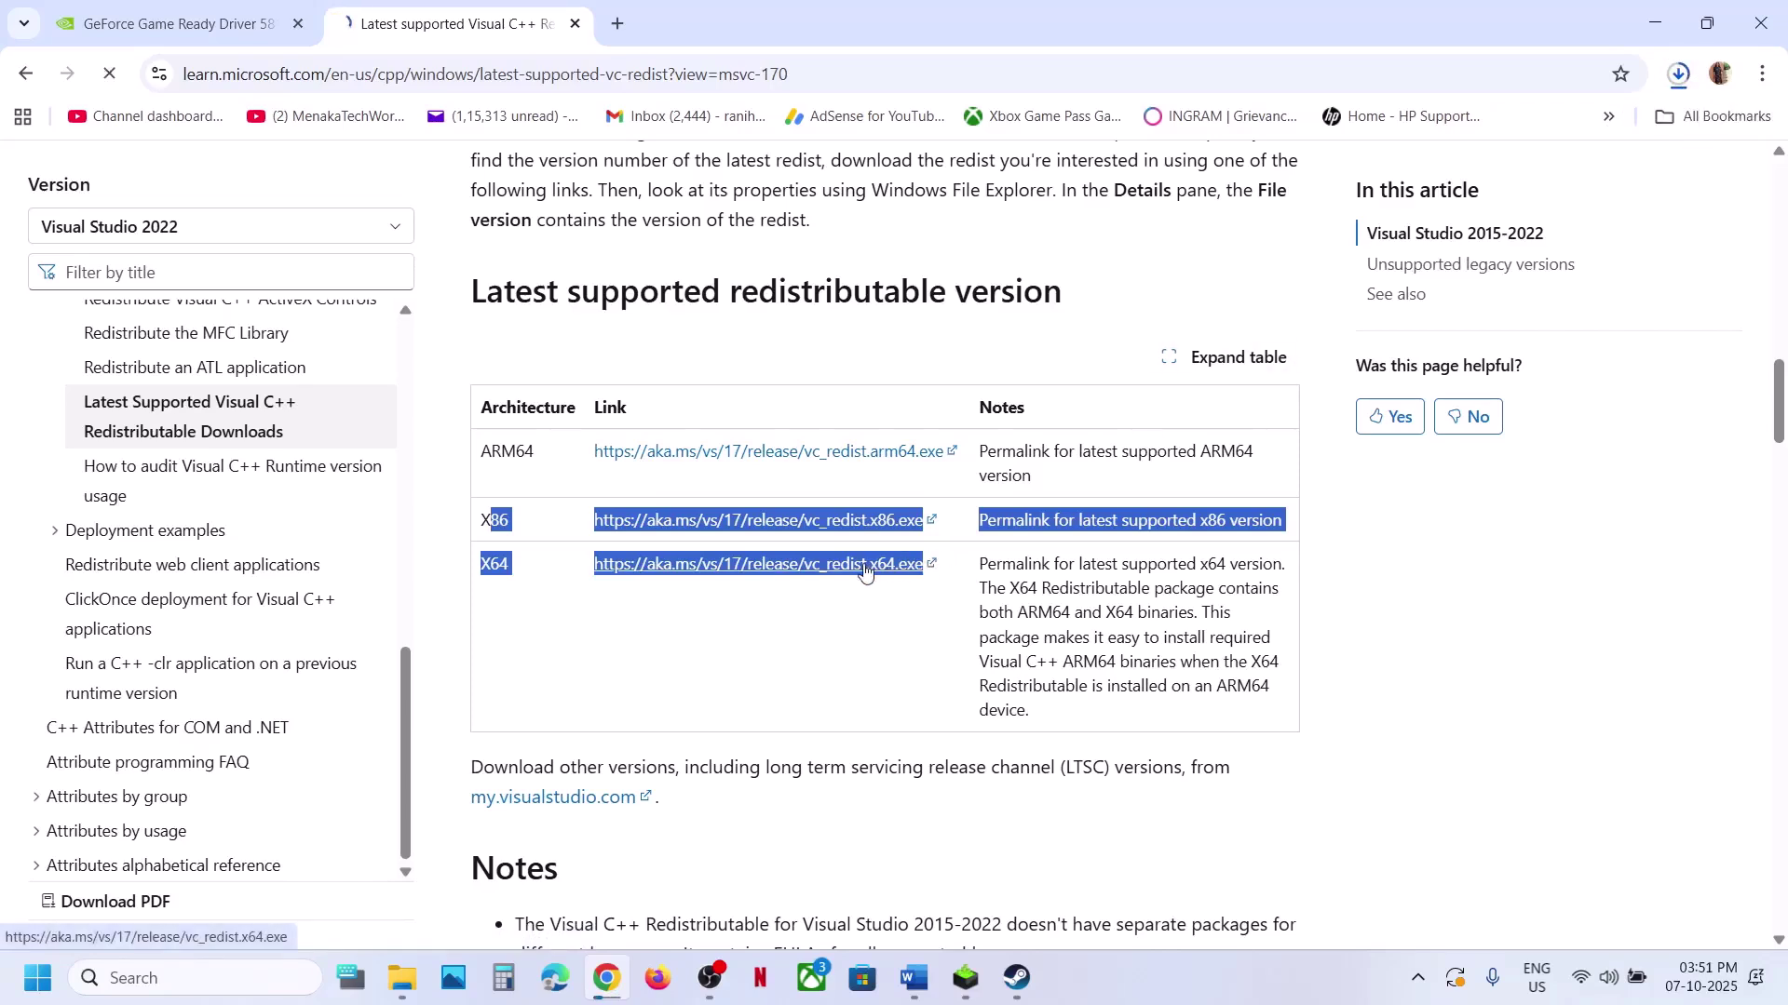
Run the downloaded VC_redist.x86 installer, repair the Visual C++ 2015-2022 Redistributable (x86), and allow it to make changes
click(1679, 74)
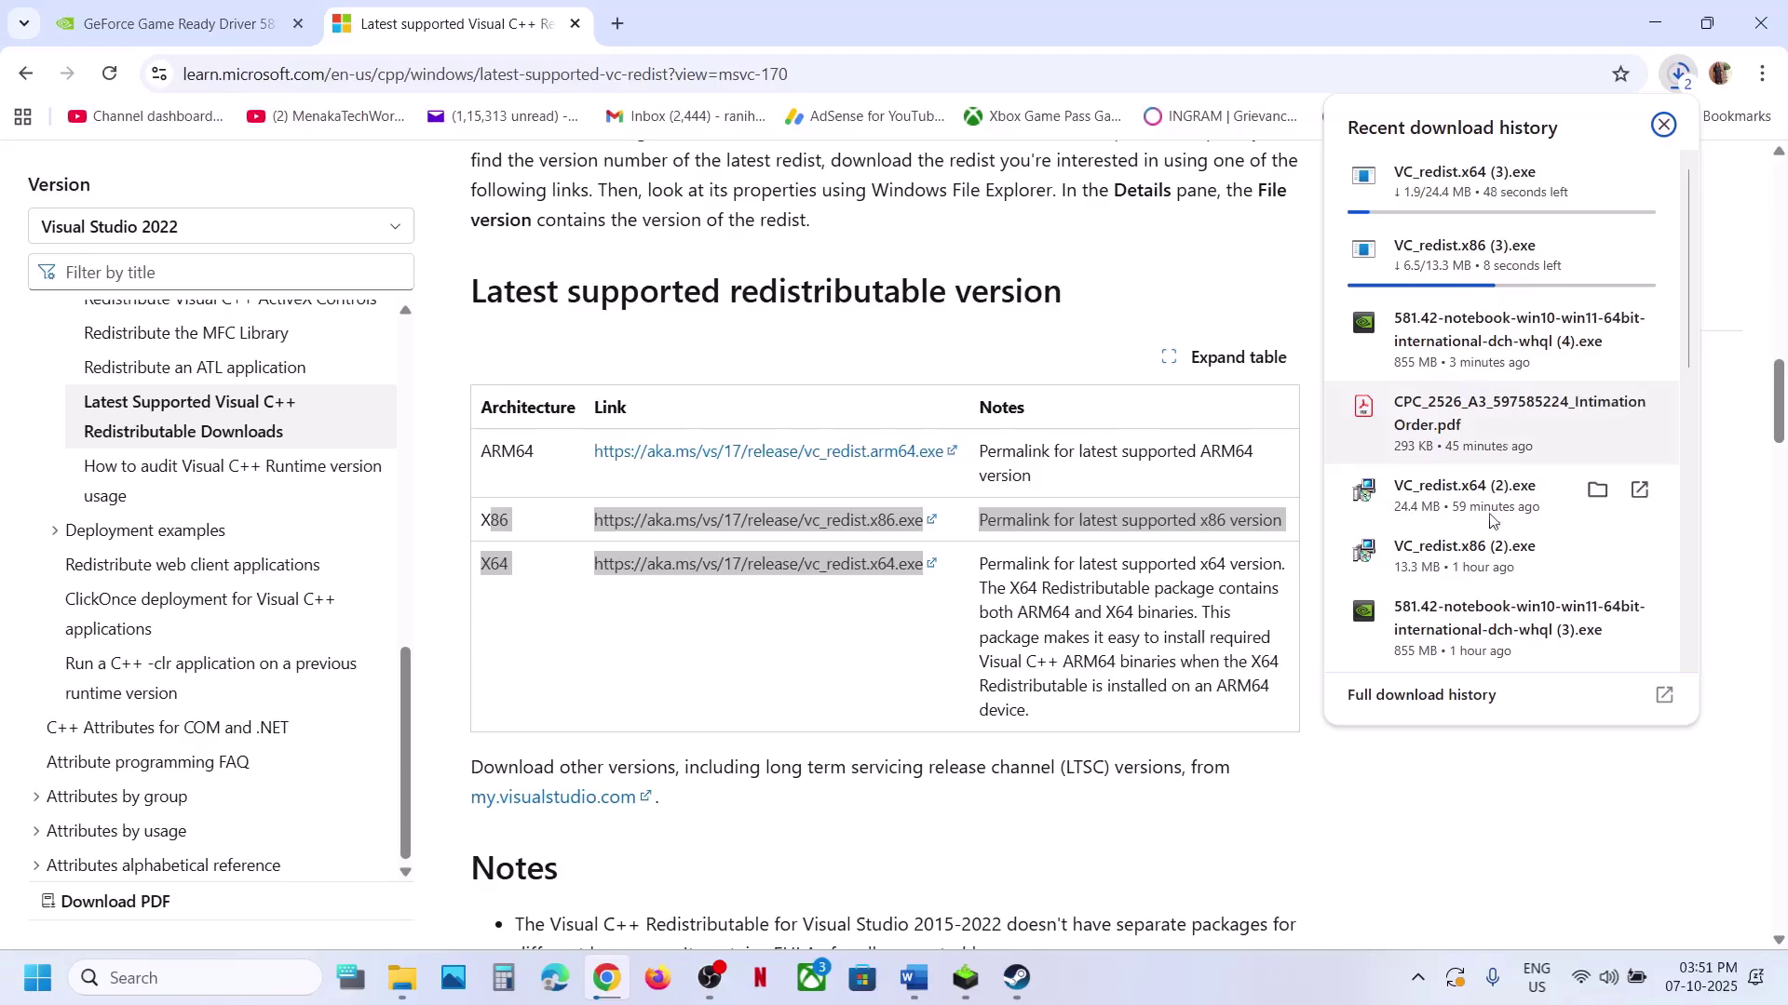
click(1471, 554)
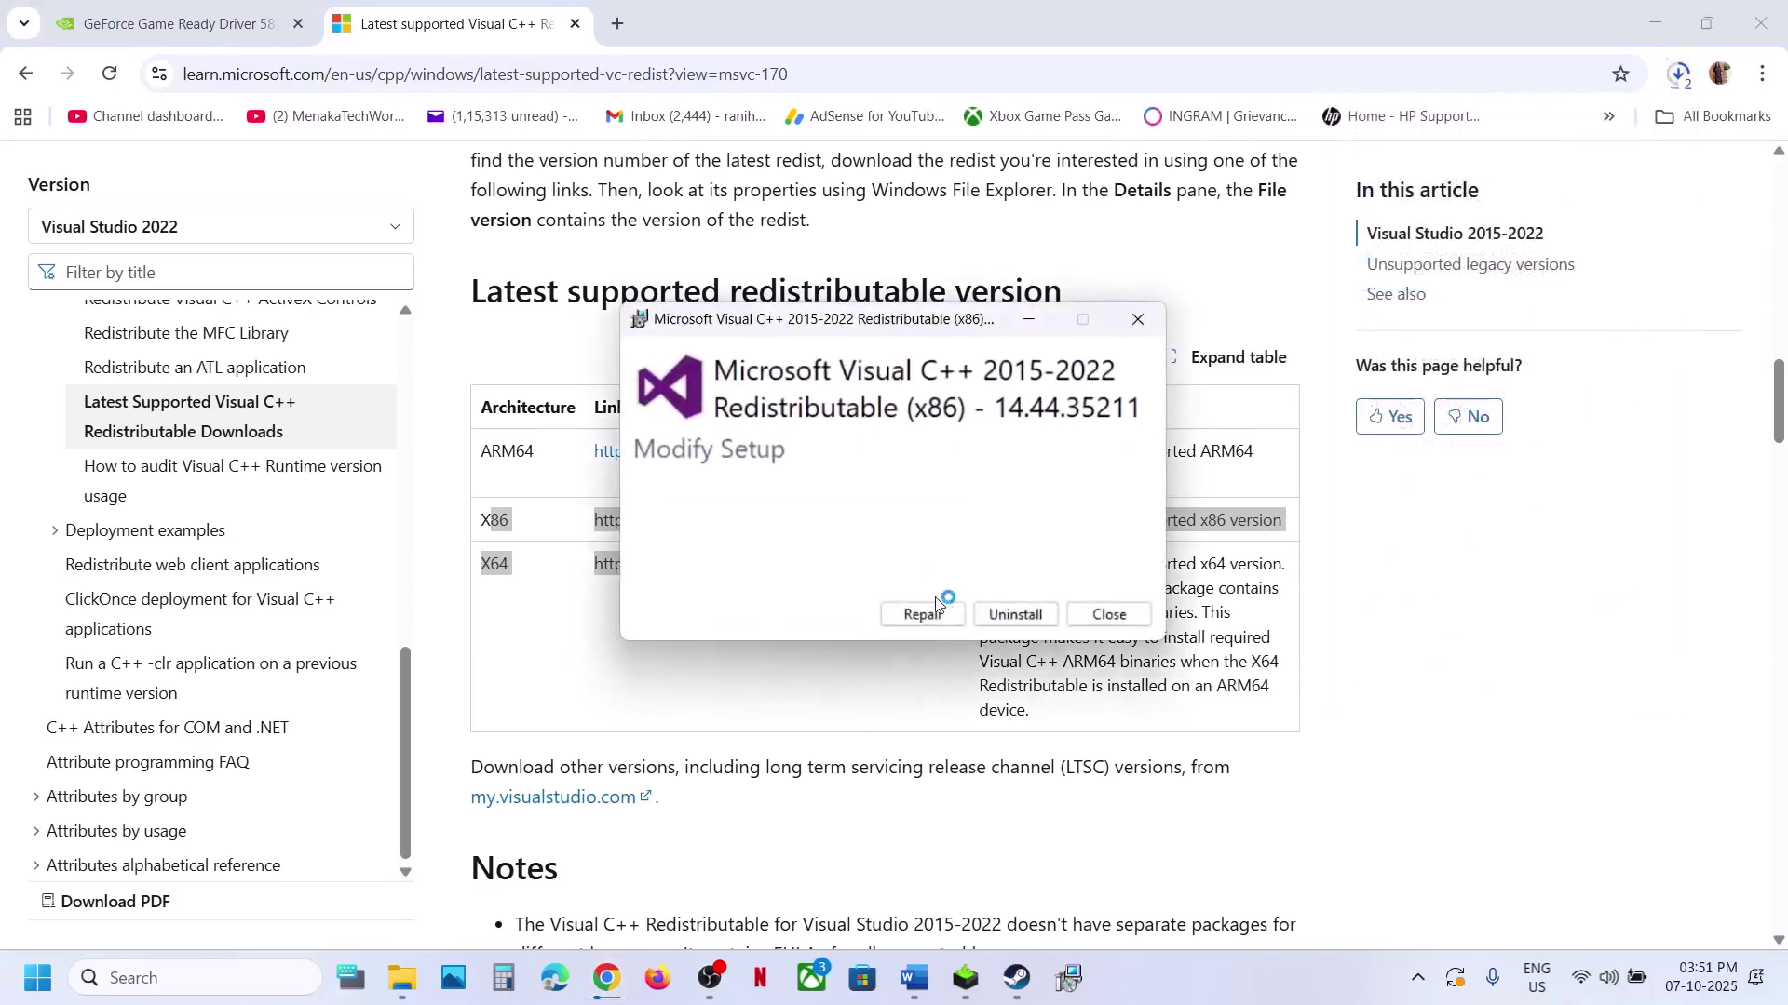
click(919, 607)
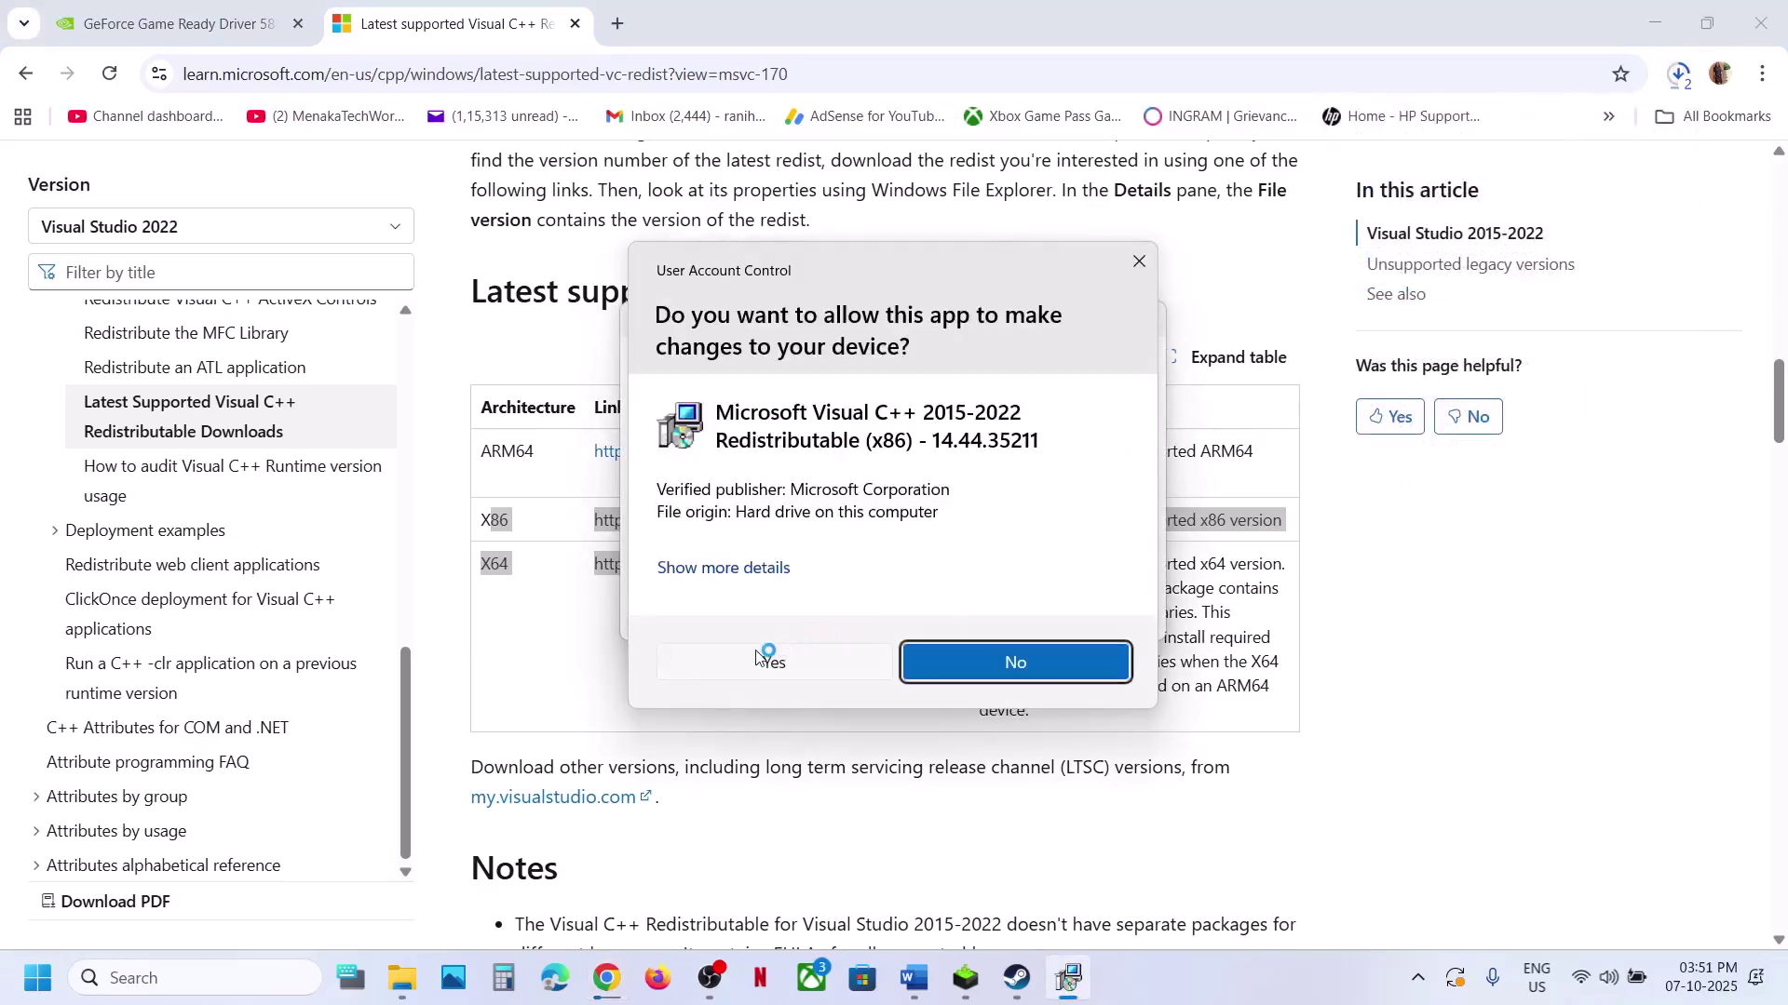
click(769, 660)
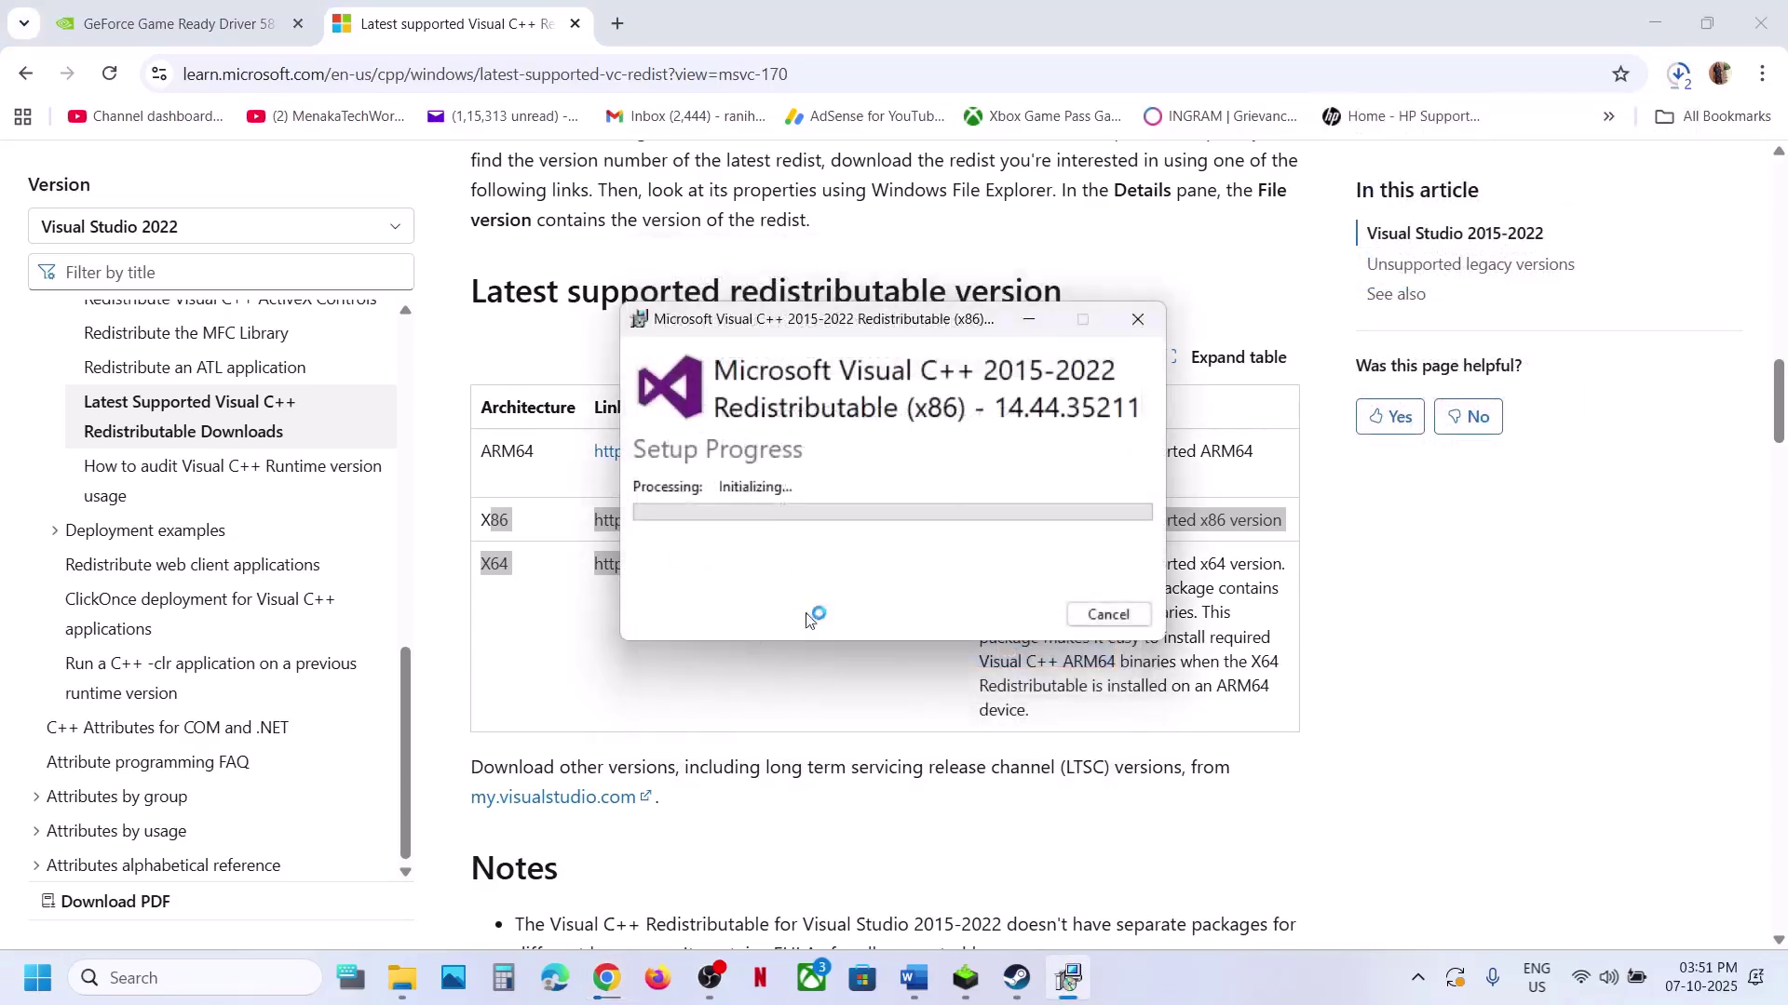
key(Return)
Run the downloaded VC_redist.x64 installer, repair the Visual C++ 2015-2022 Redistributable (x64), and allow it to make changes
click(1679, 74)
click(1469, 504)
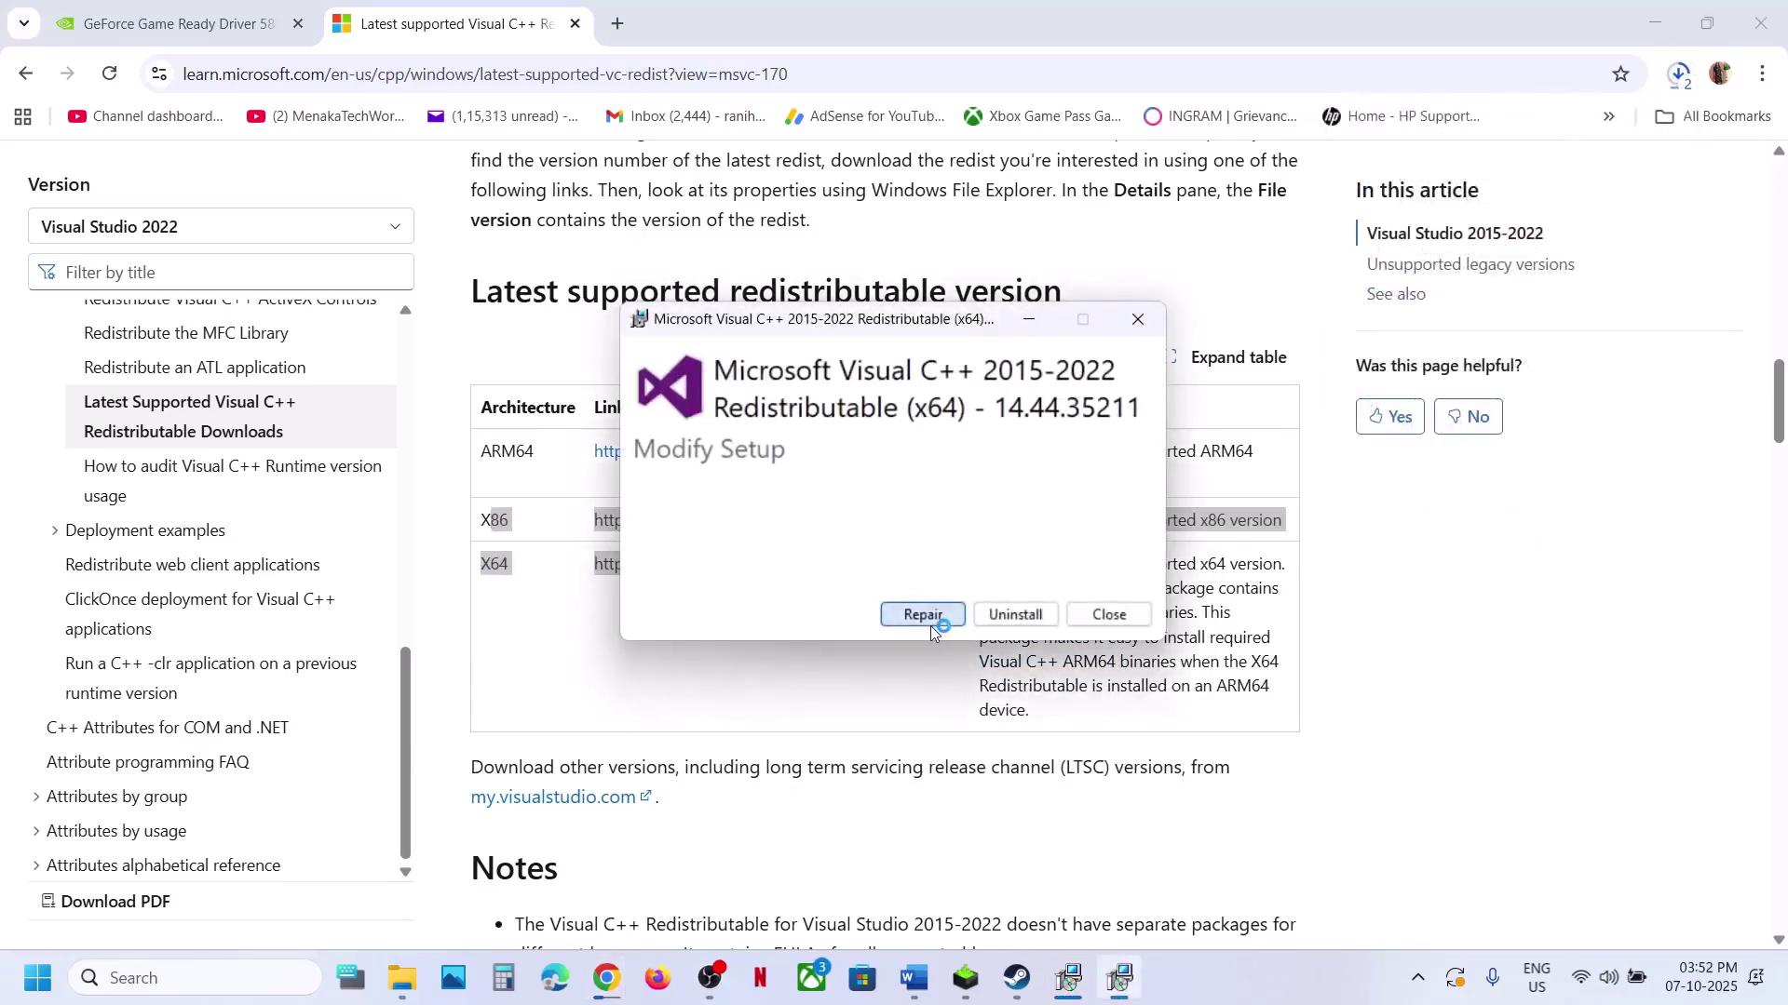
click(923, 615)
click(770, 659)
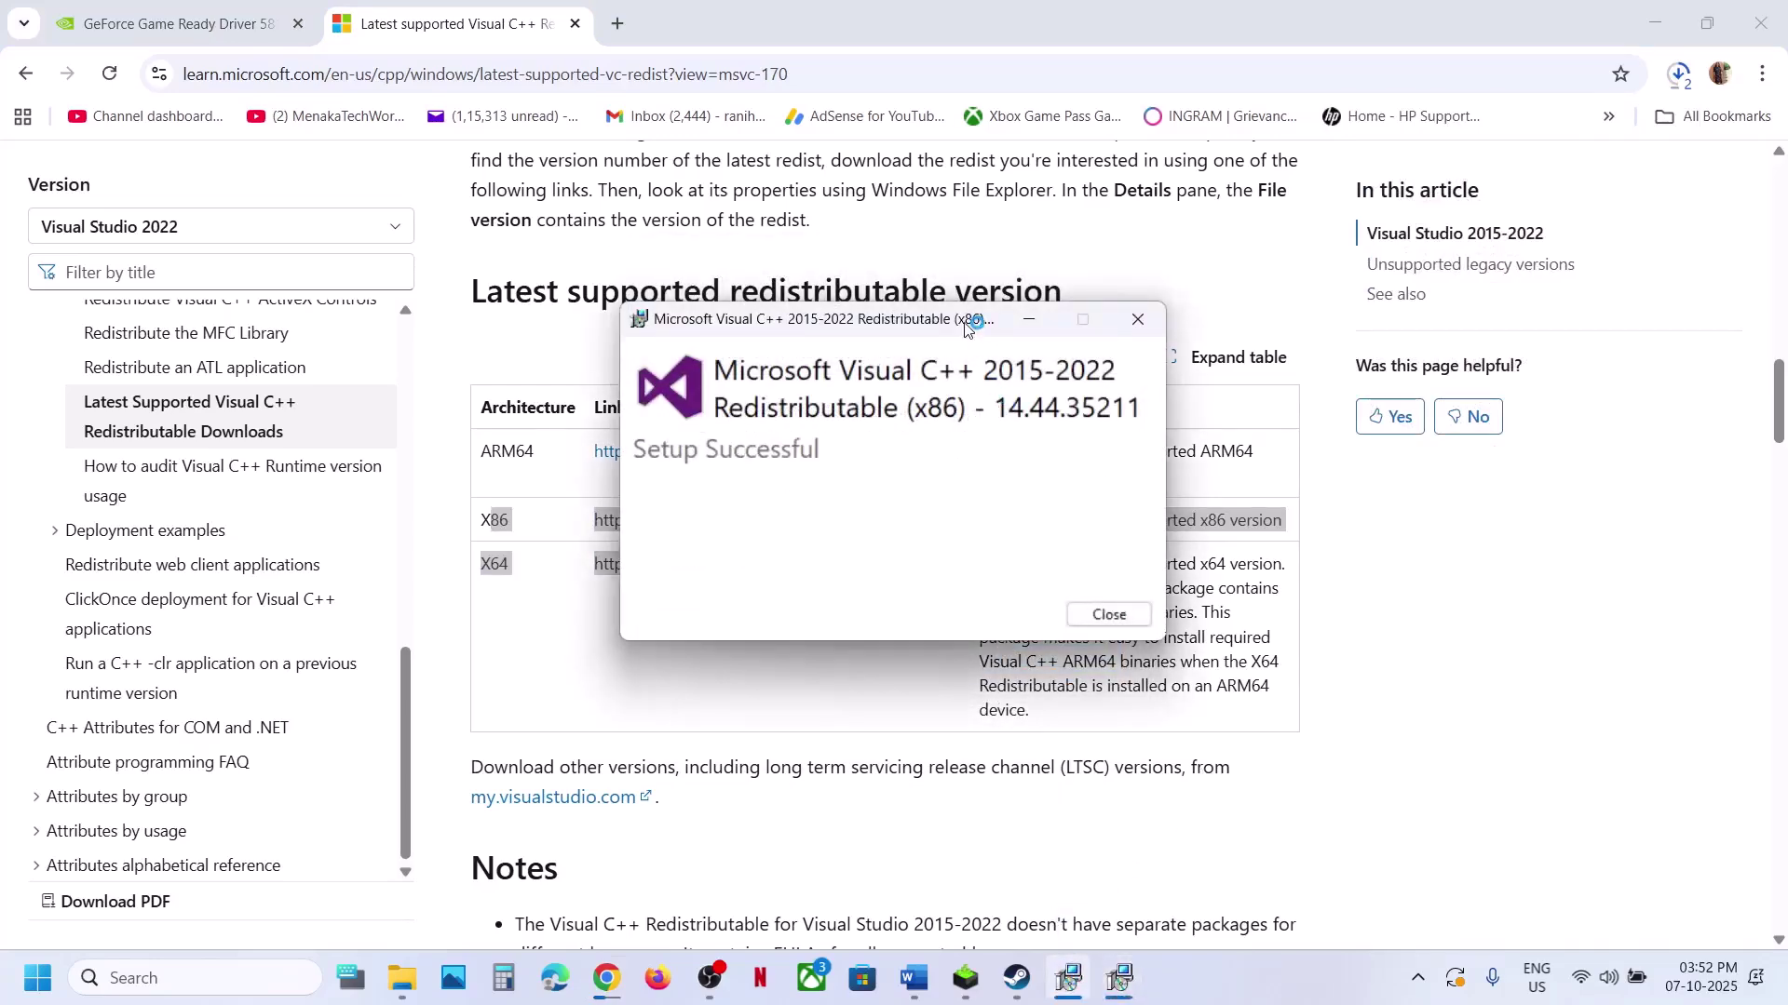
Move the x86 setup window aside and close both Visual C++ Redistributable setup windows
drag(966, 328, 325, 467)
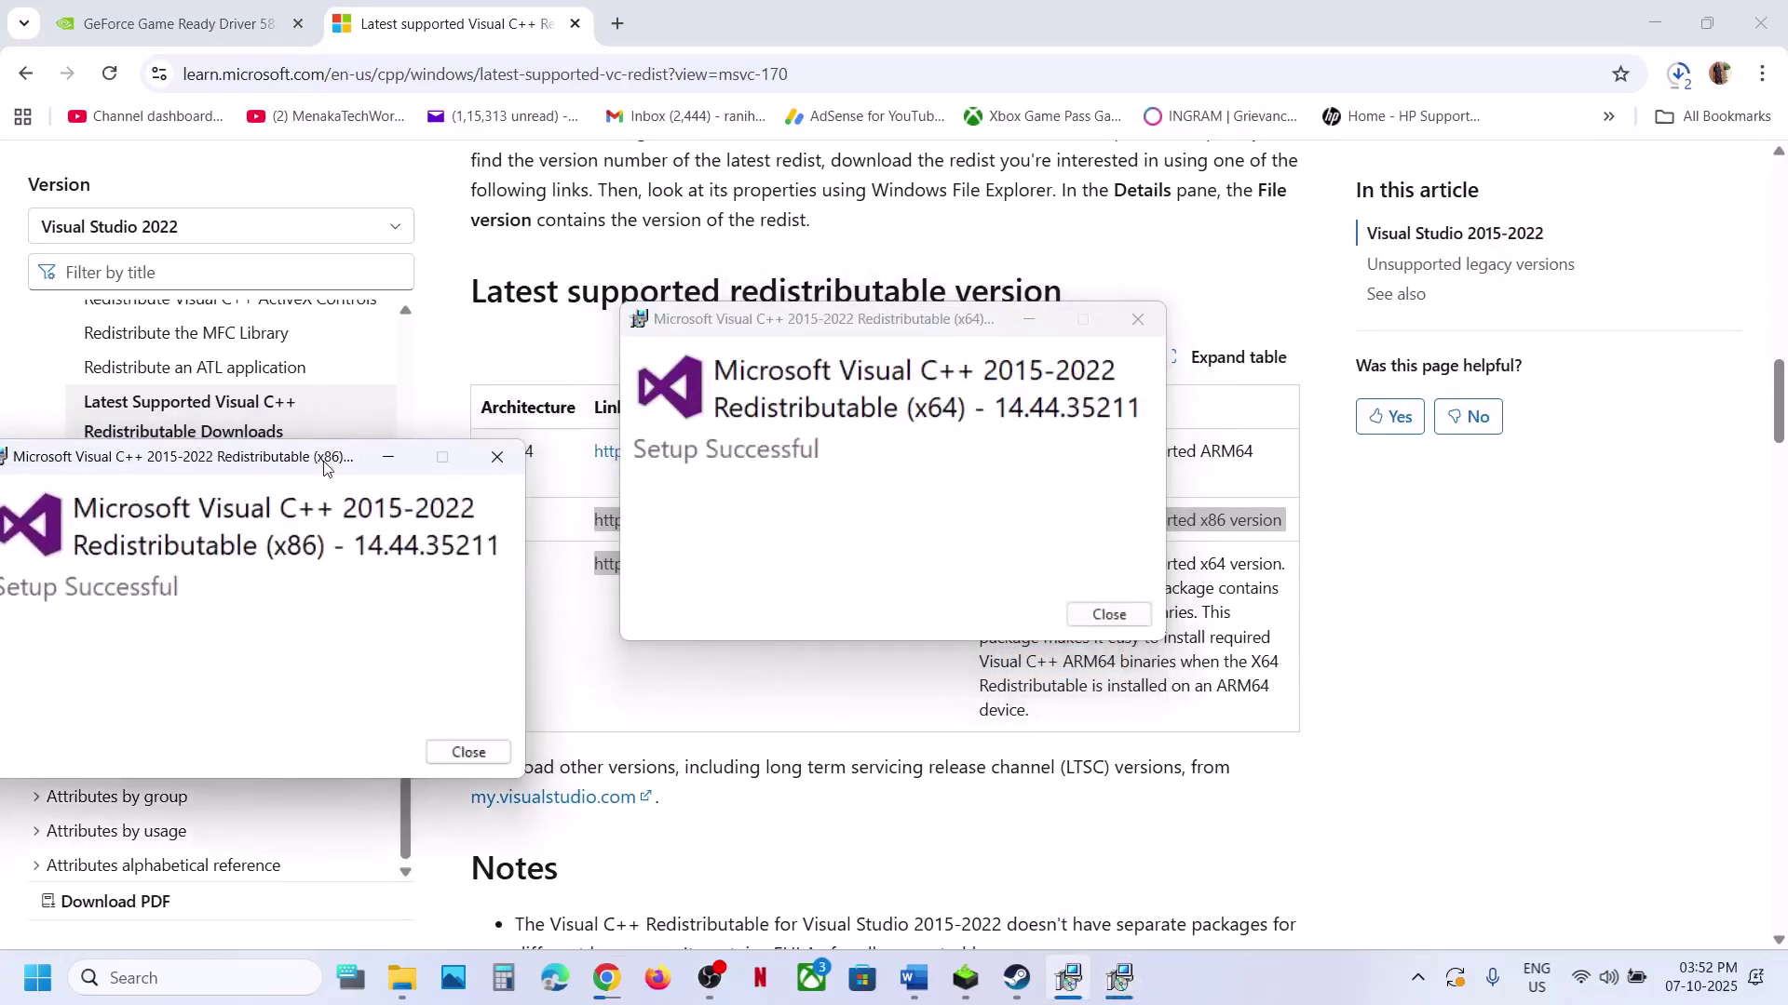
click(468, 751)
click(1109, 614)
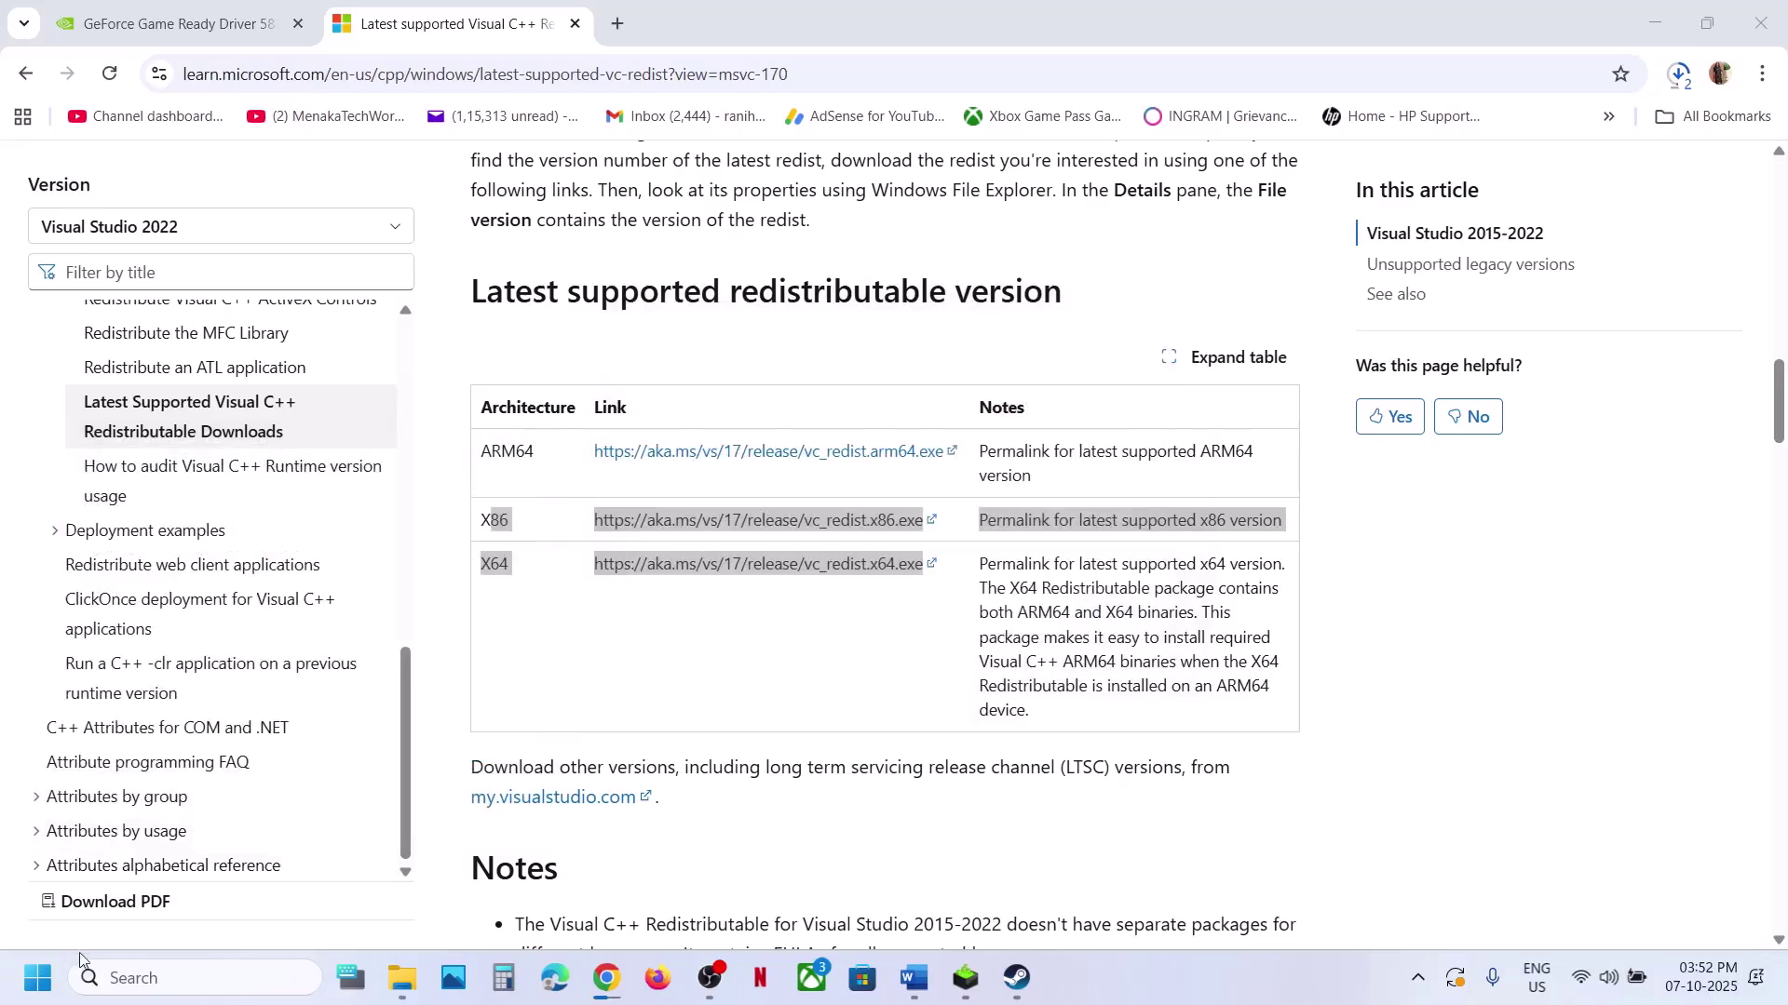
Show the computer's restart options, and switch to the Word document to read Step 11
click(9, 998)
click(677, 900)
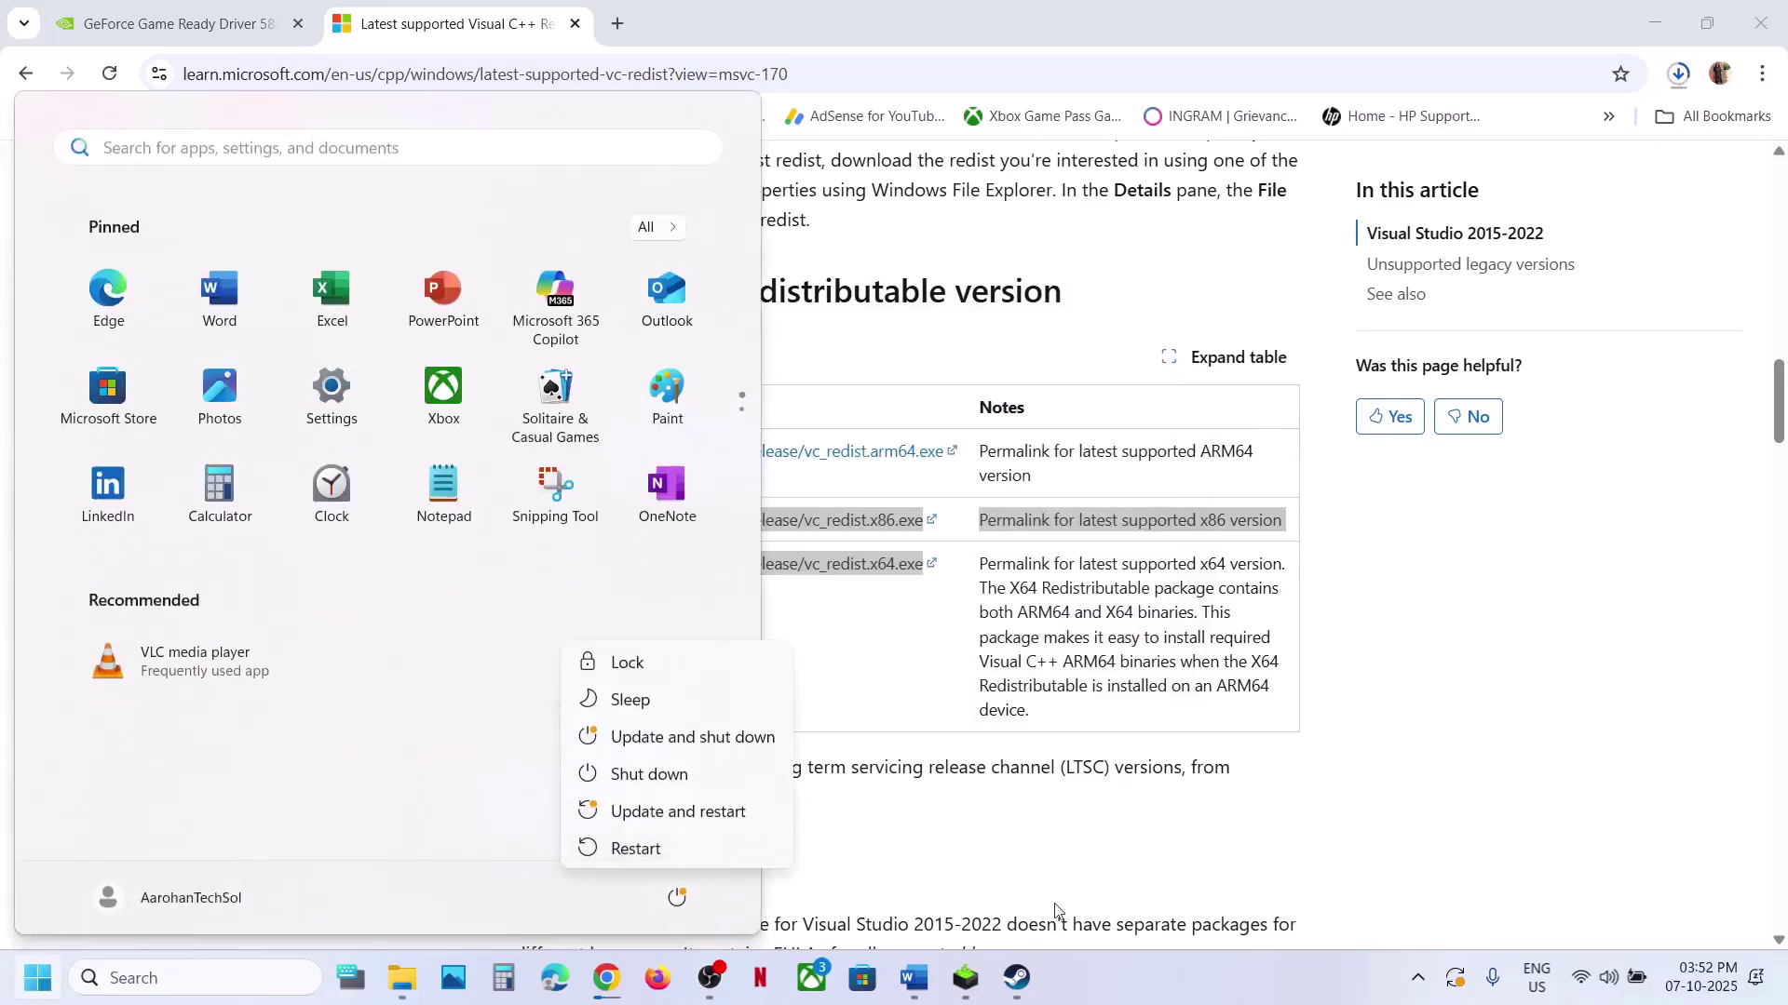
click(929, 987)
click(929, 987)
scroll(365, 556, down, 2)
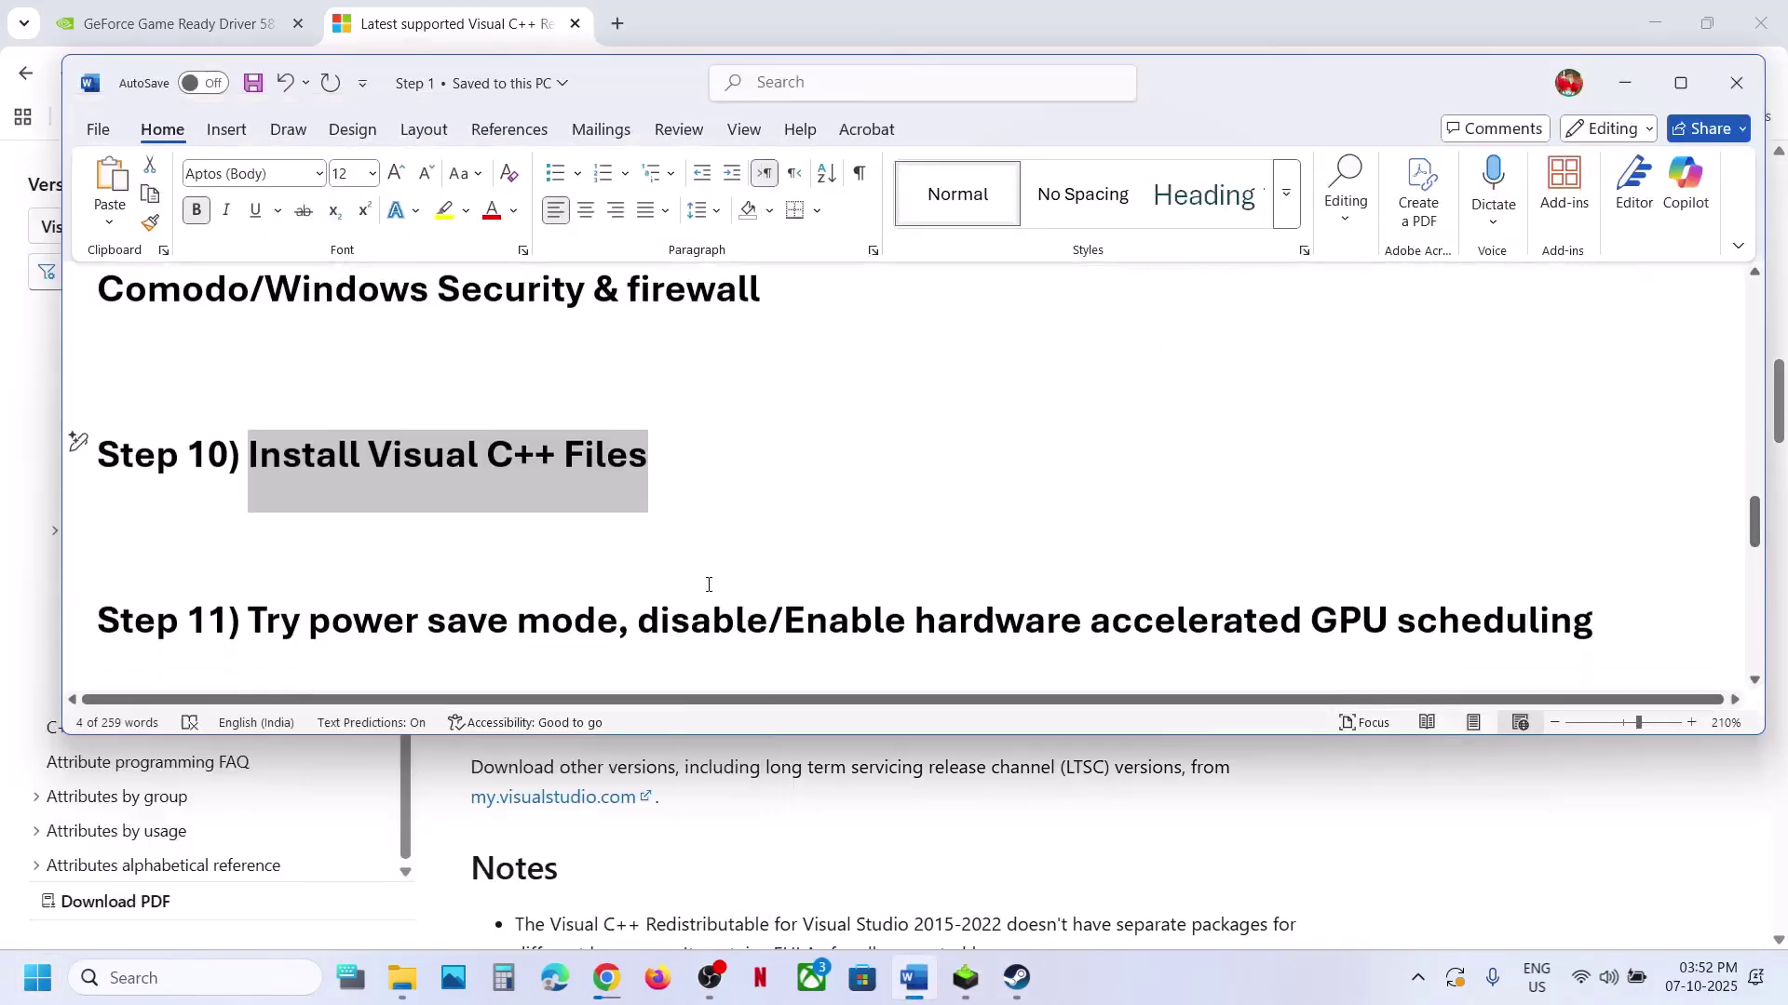
Open Power Options under Hardware and Sound in Control Panel, review the available power plans, and close the window
click(213, 990)
text(control)
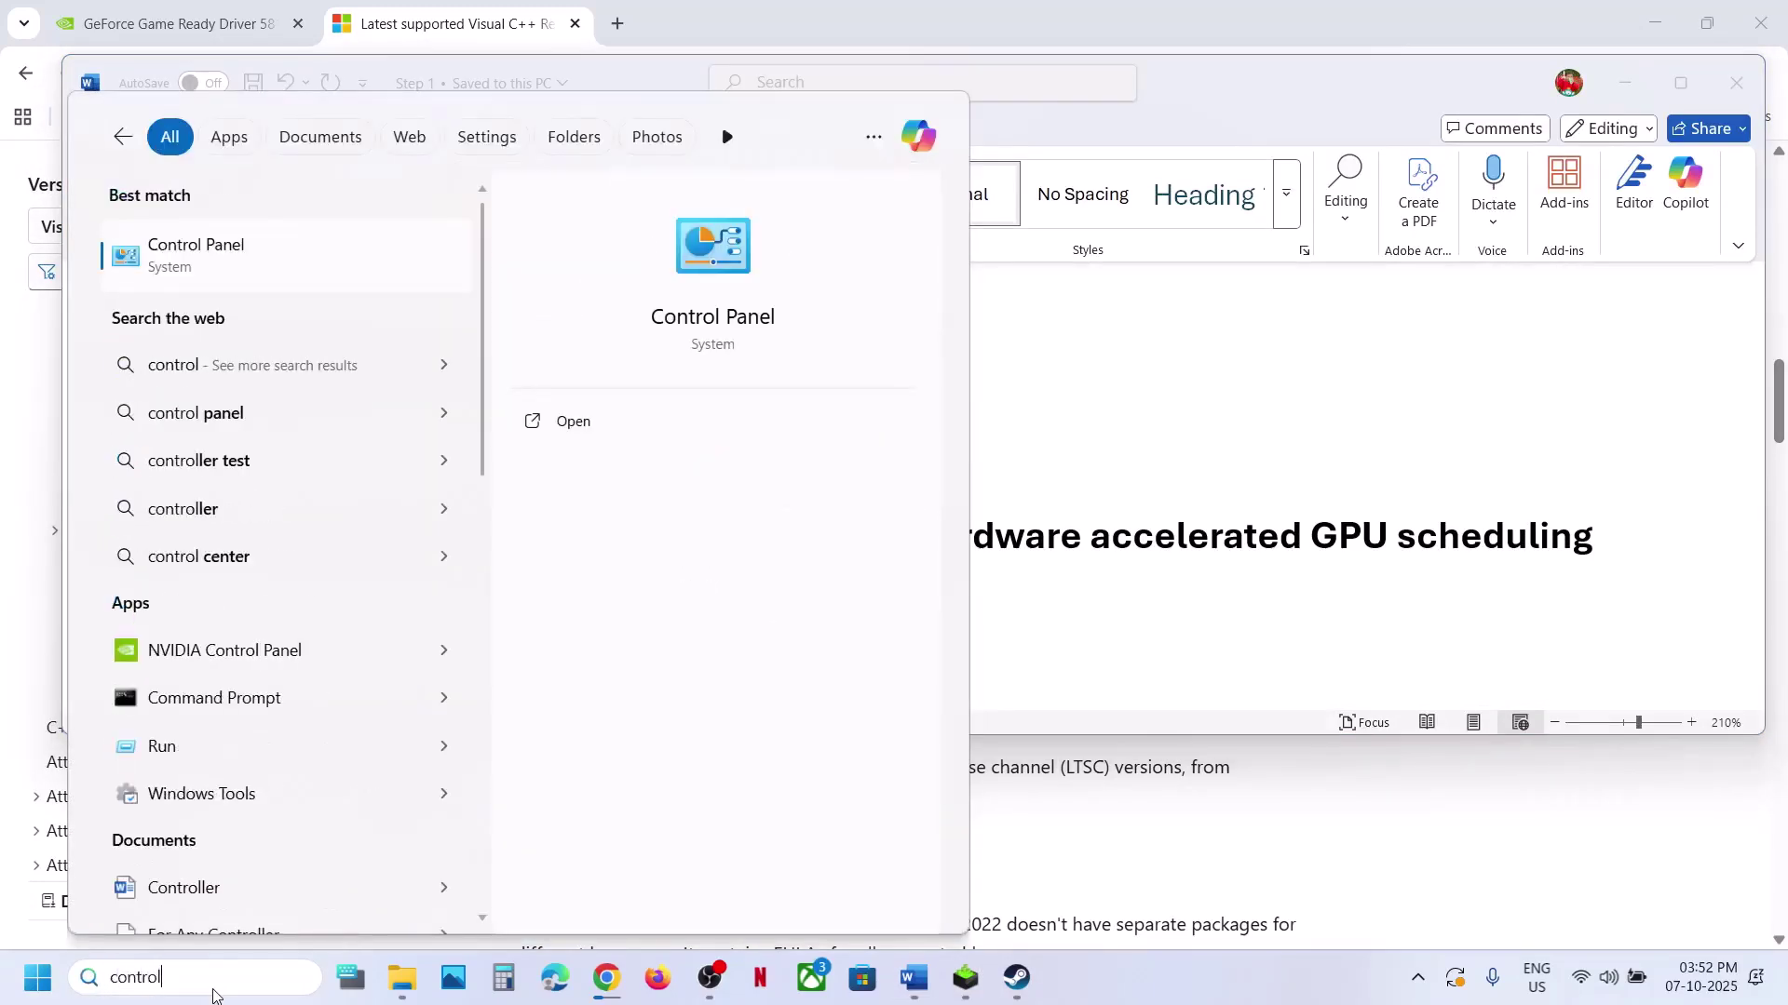
key(Return)
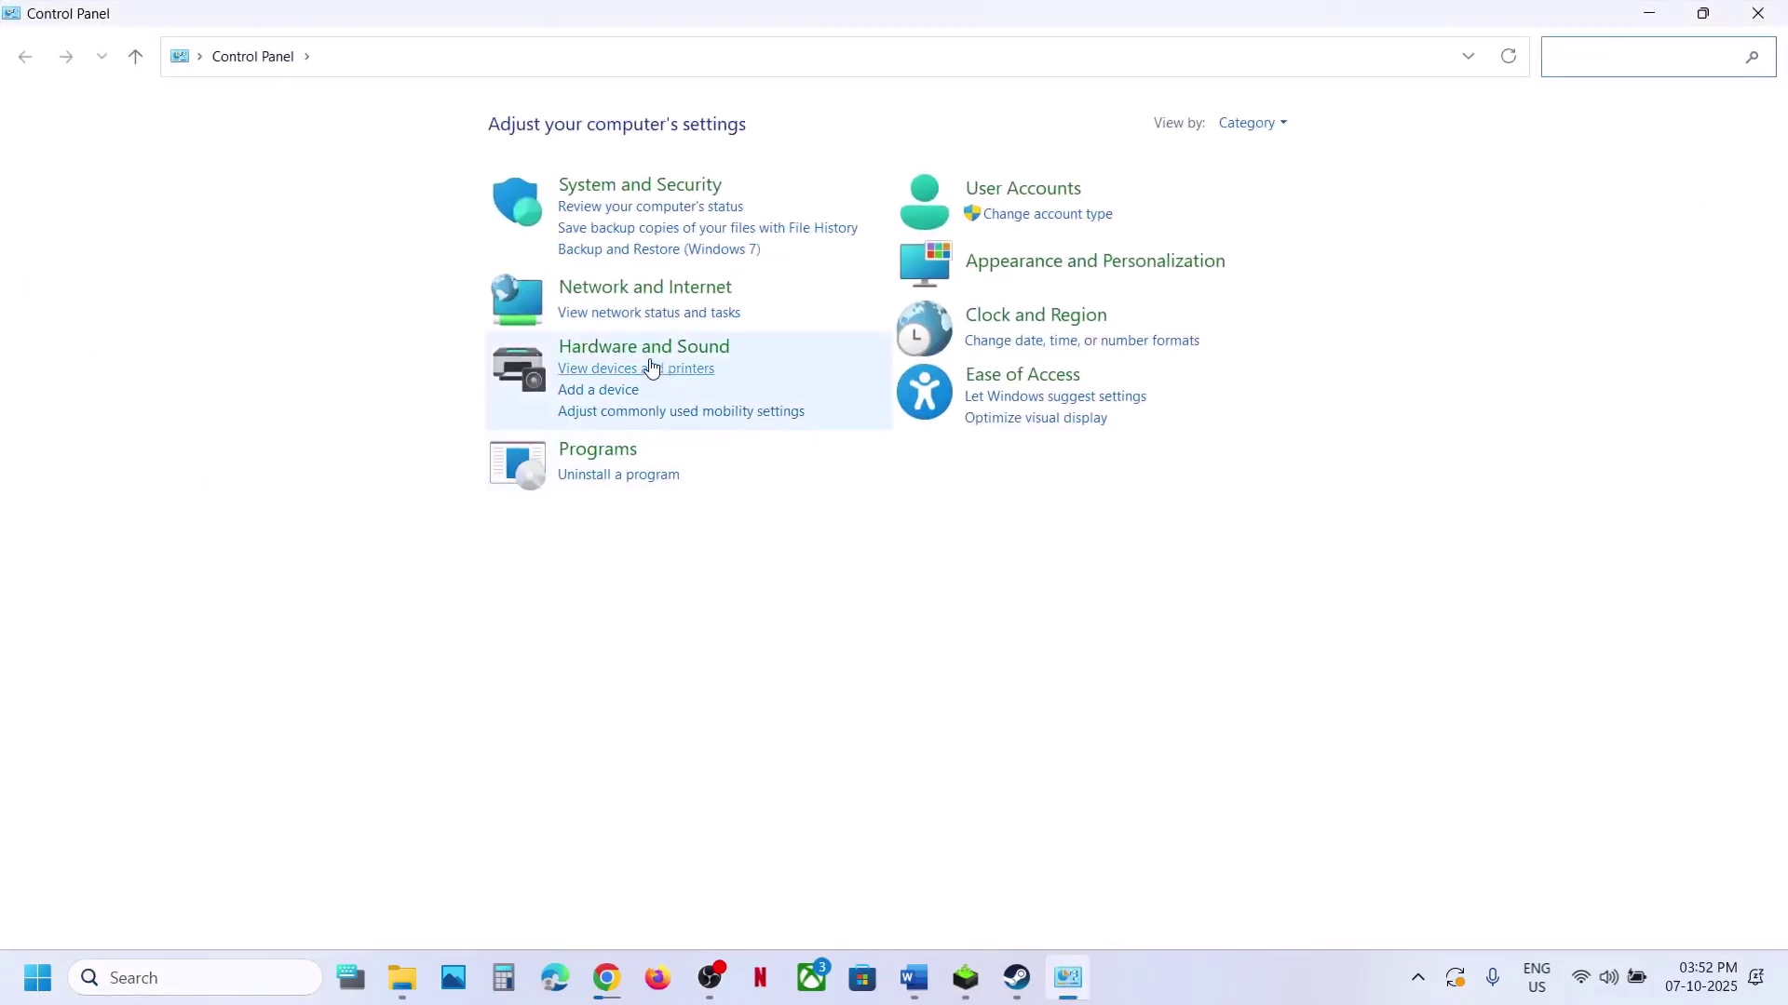
click(640, 352)
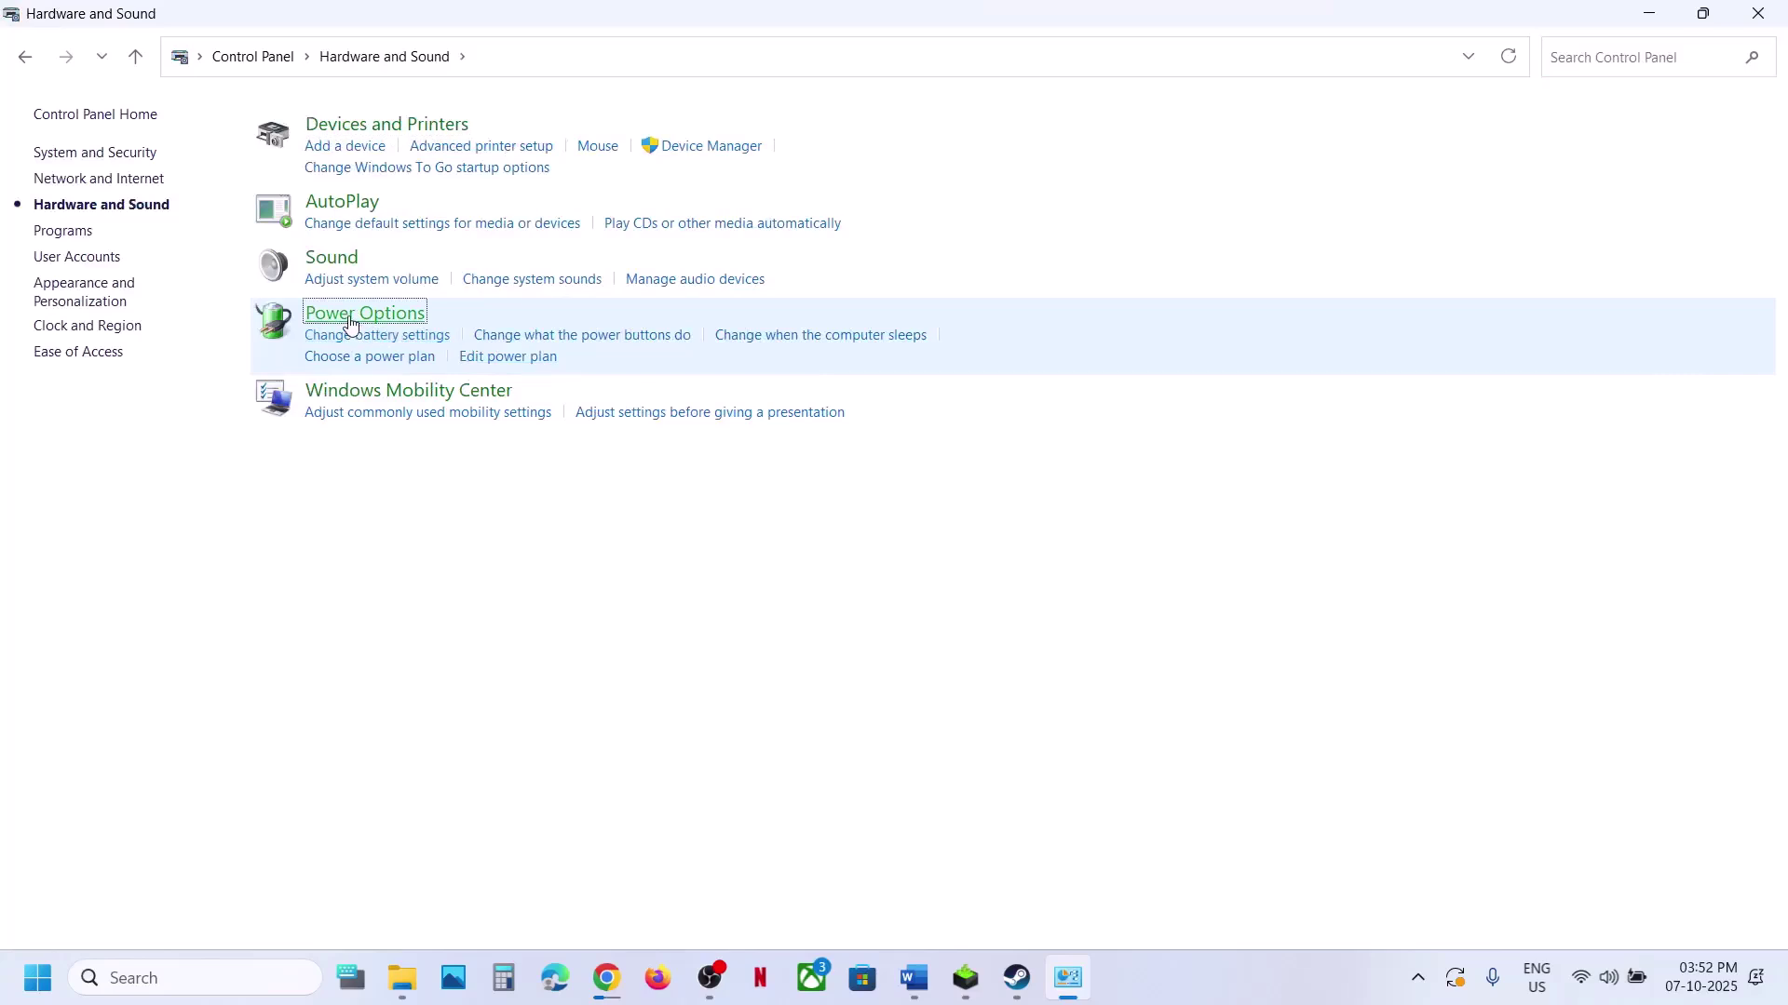
click(350, 324)
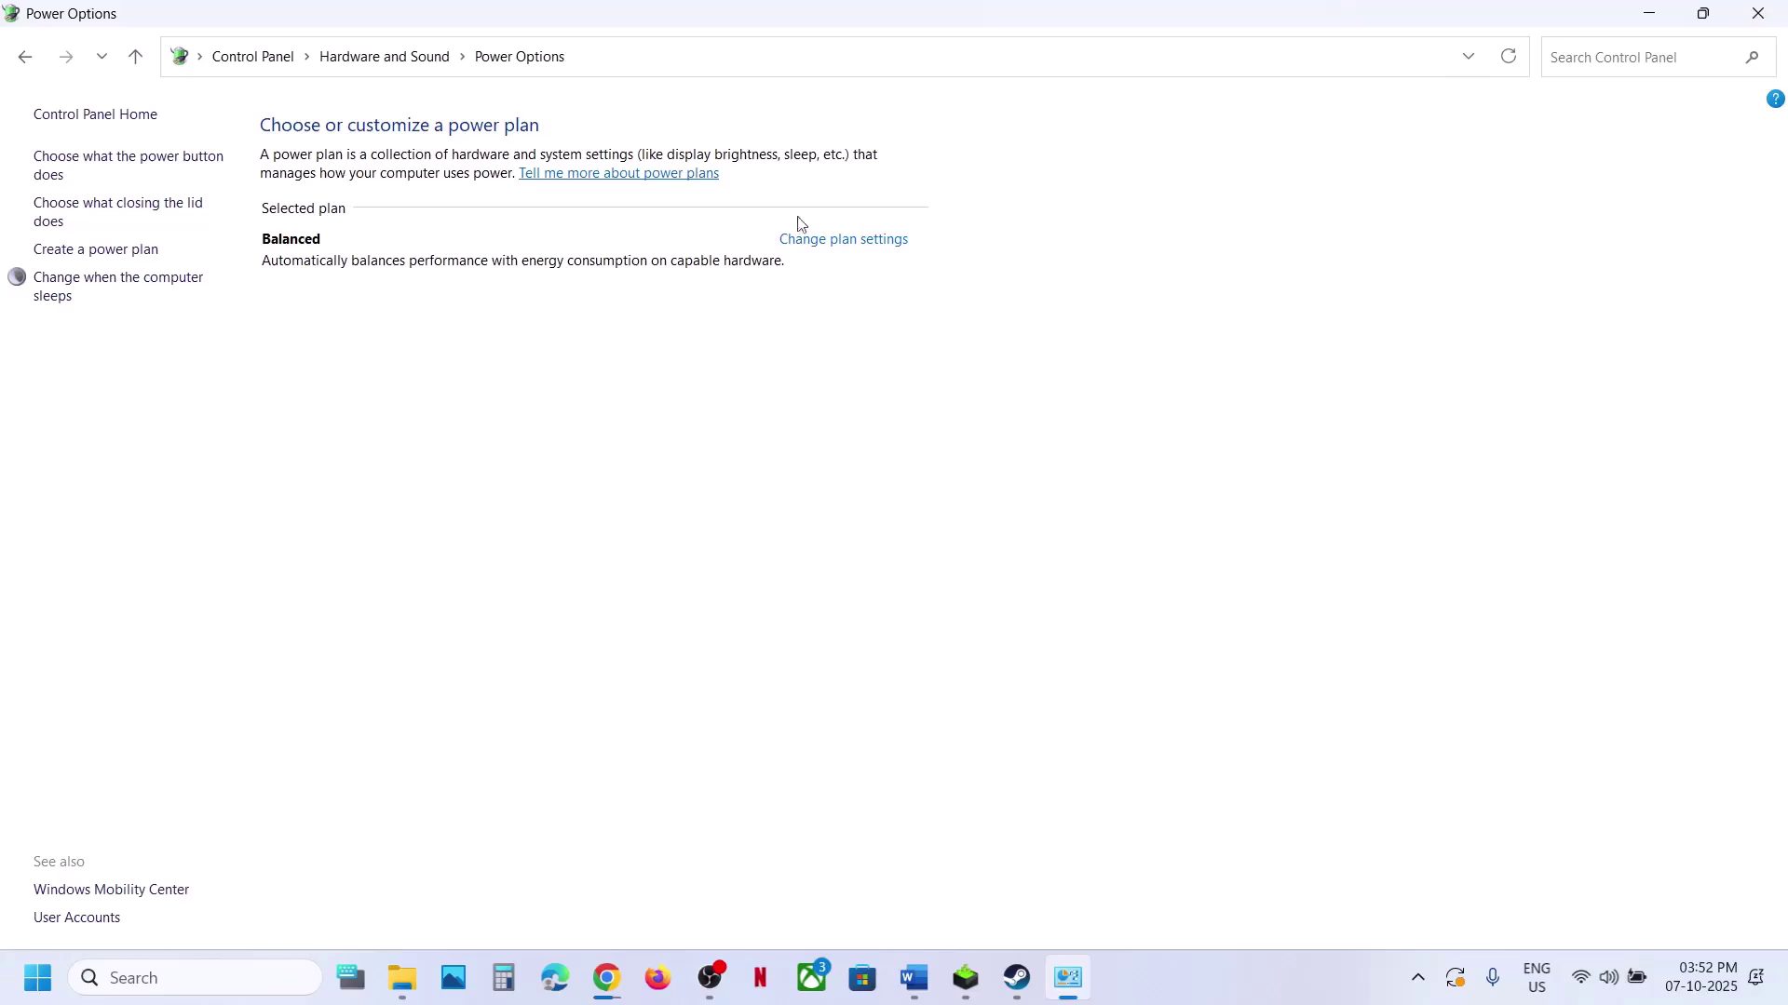
click(1758, 13)
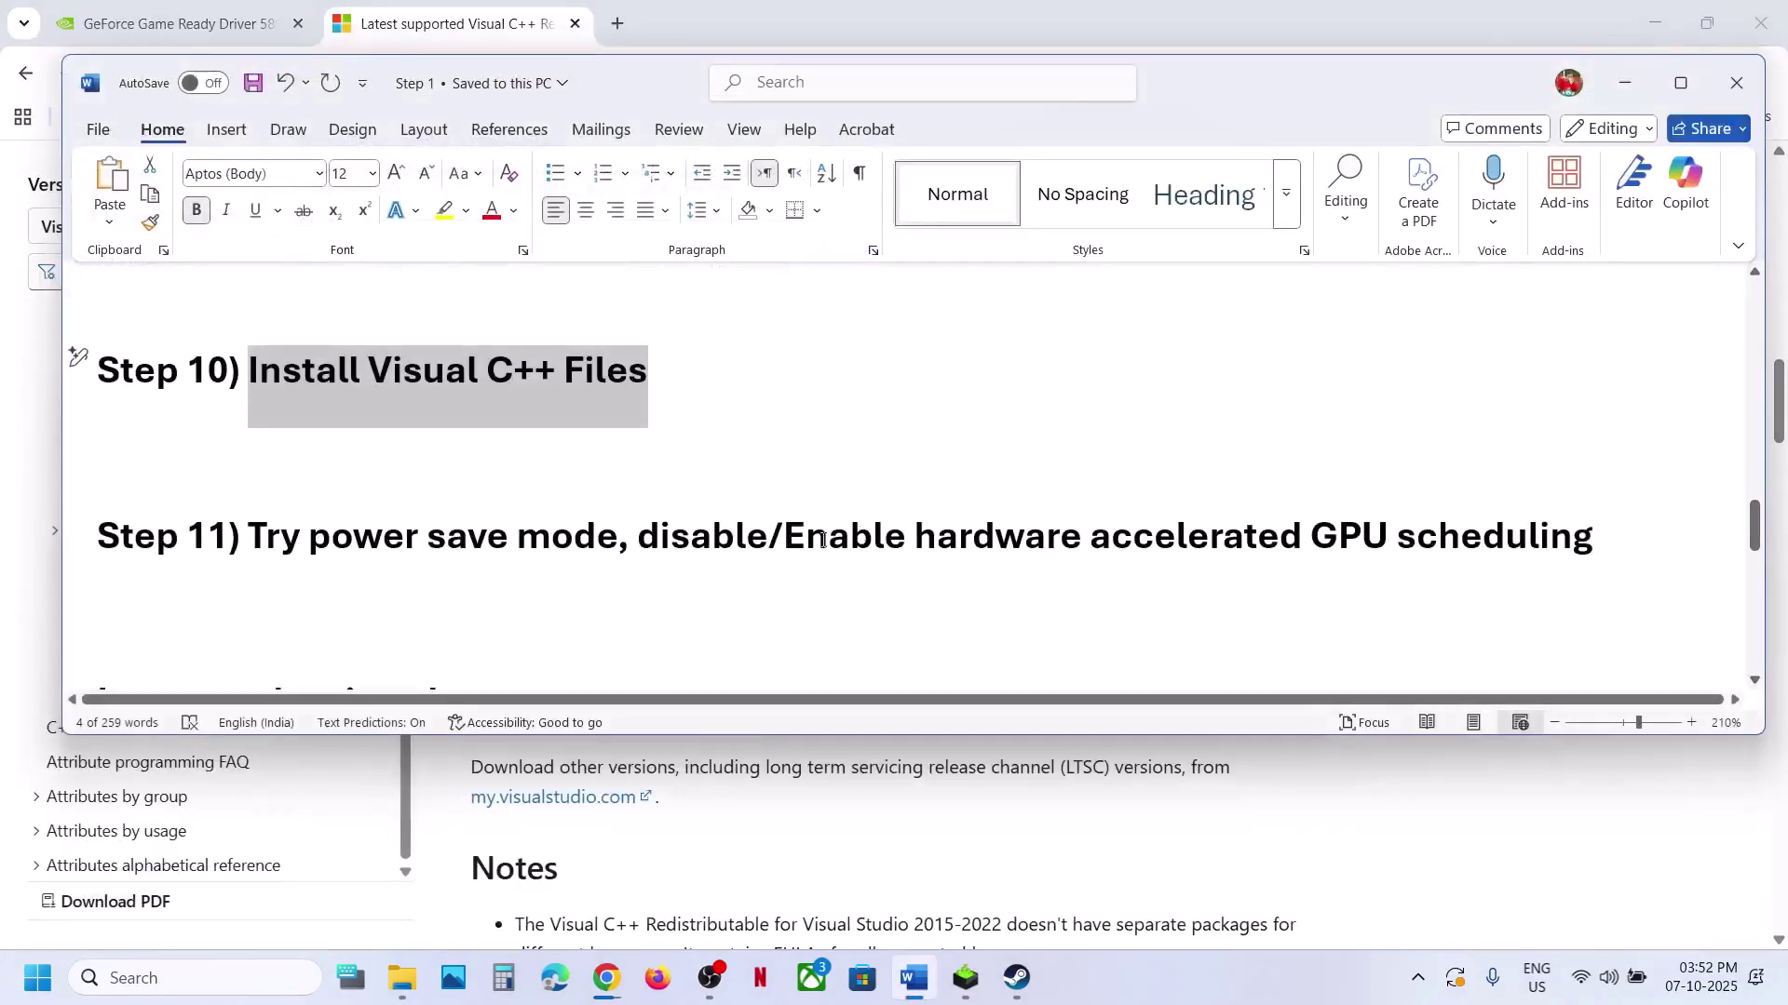
Insert "/disable" after "Enable" in the Step 11 line of the Word document
click(902, 536)
text(/disable)
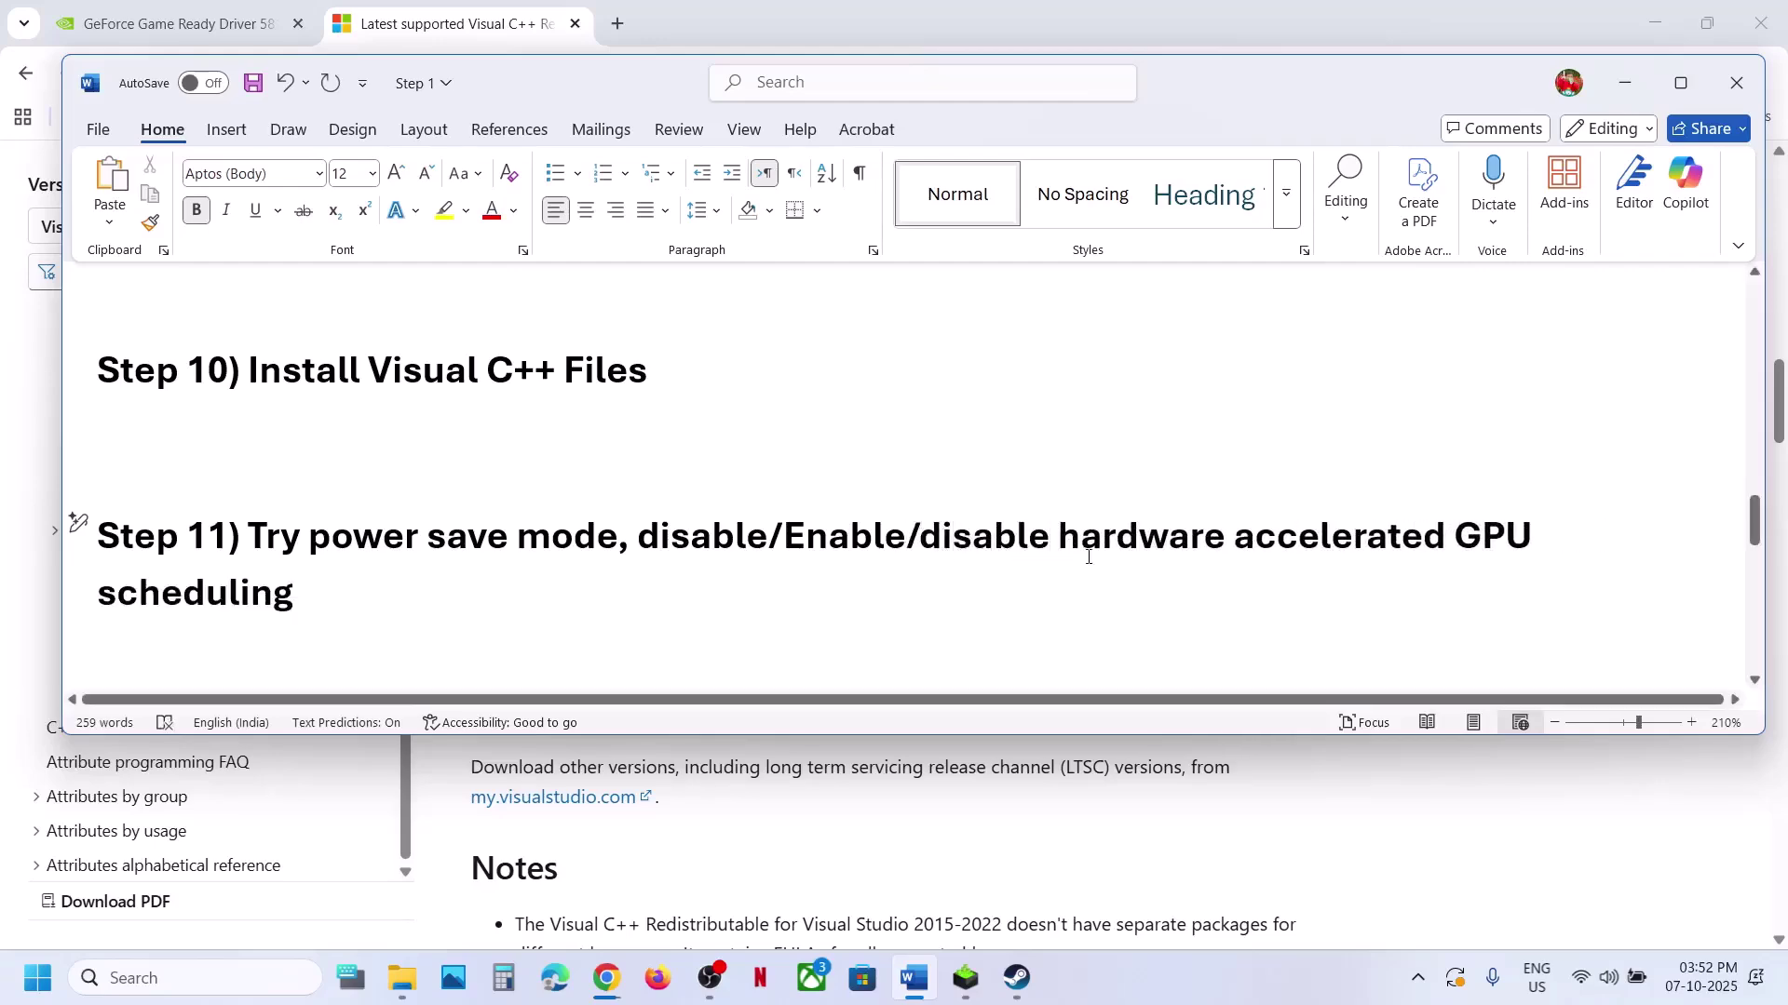
Toggle Hardware-accelerated GPU scheduling on and off in the advanced graphics settings of Windows, and close Settings
key(super+i)
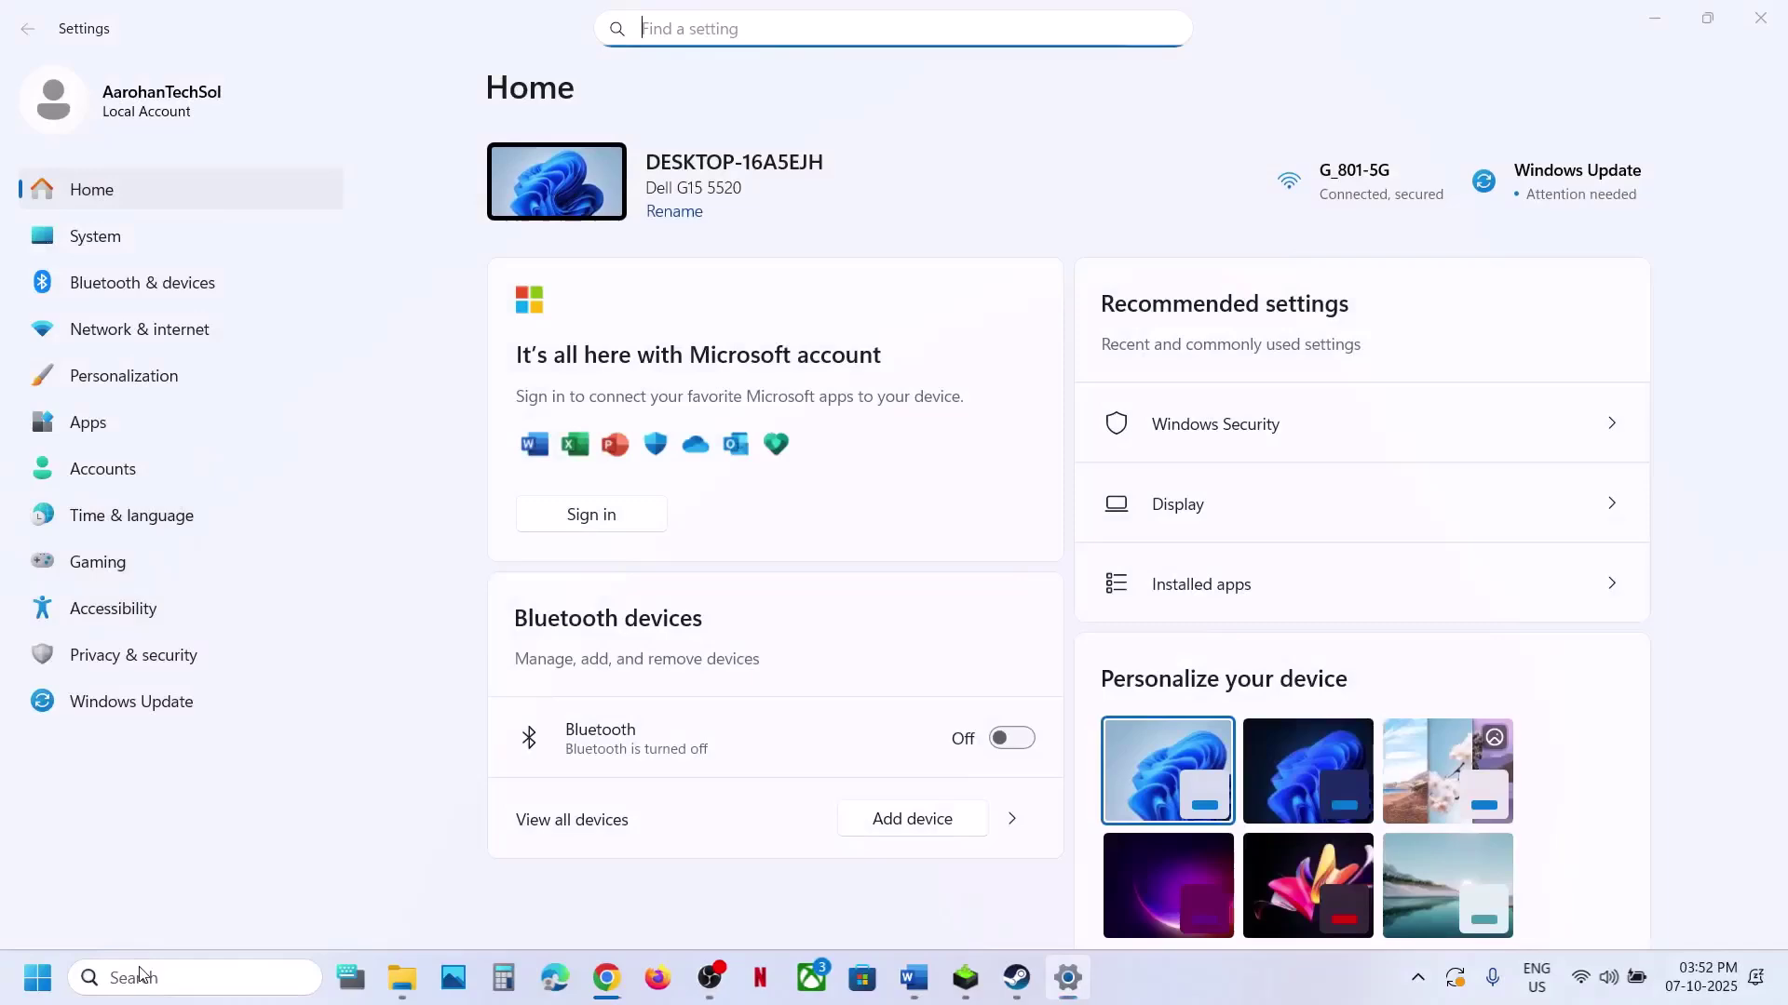
click(140, 975)
text(graphics)
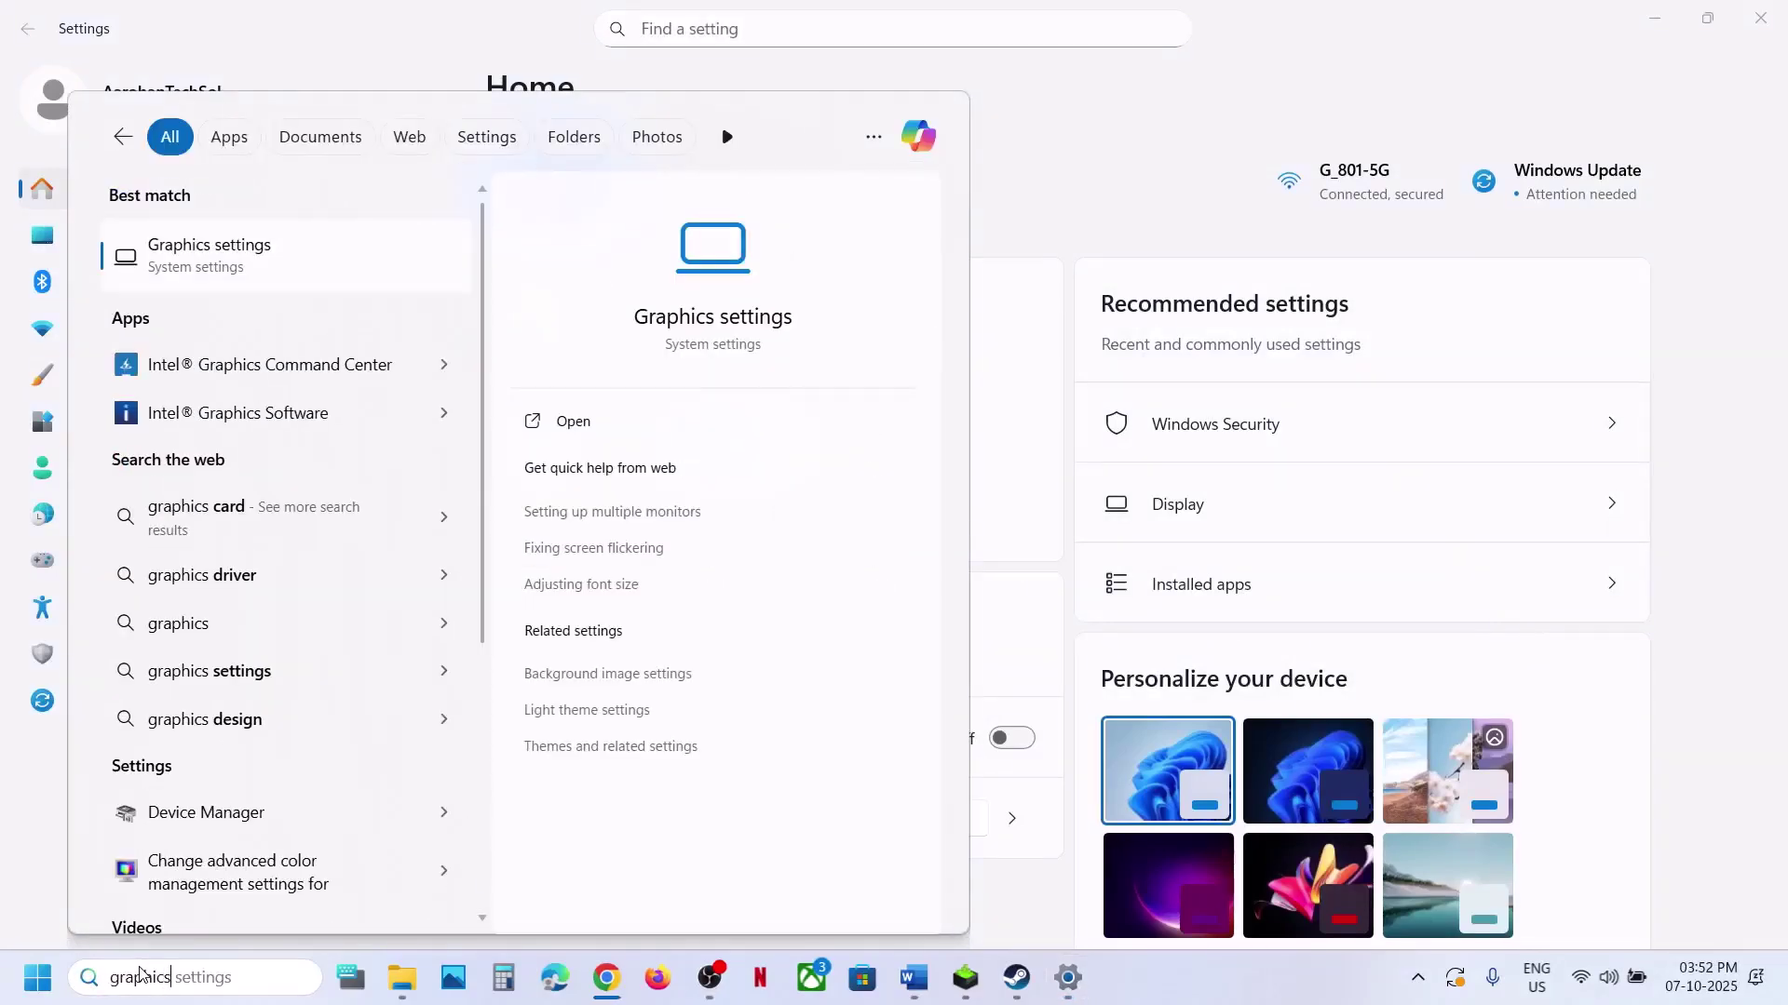
key(Return)
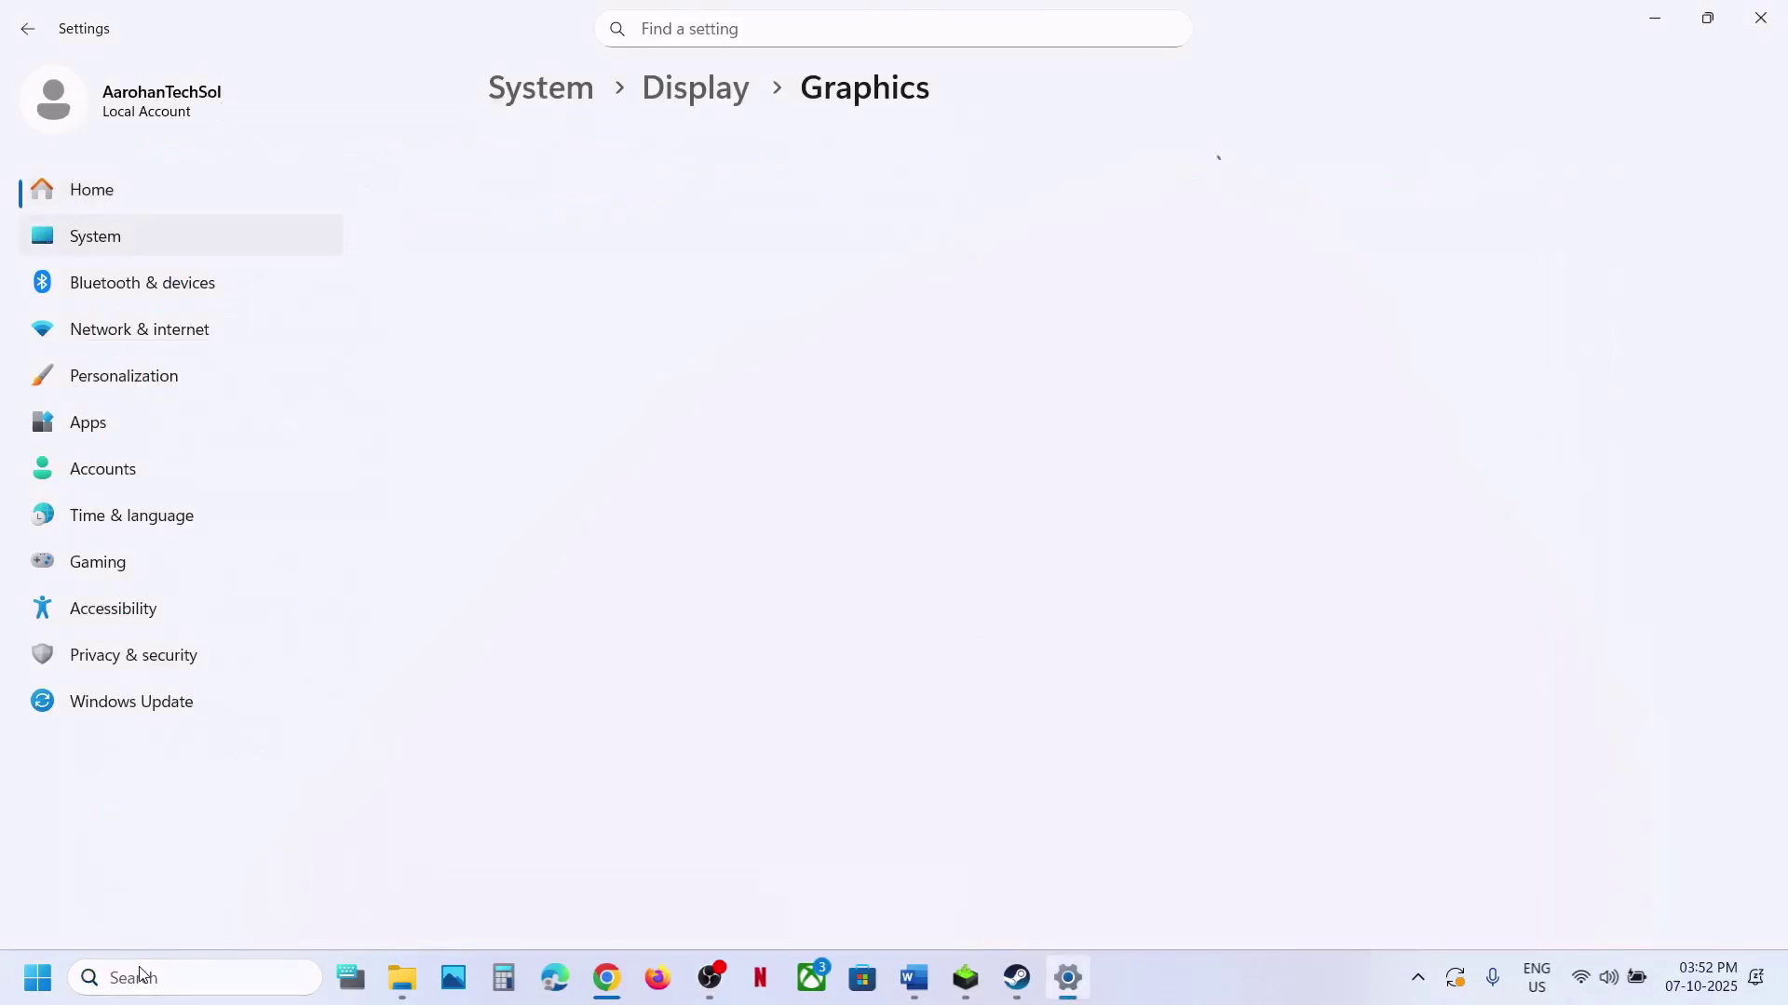
click(649, 382)
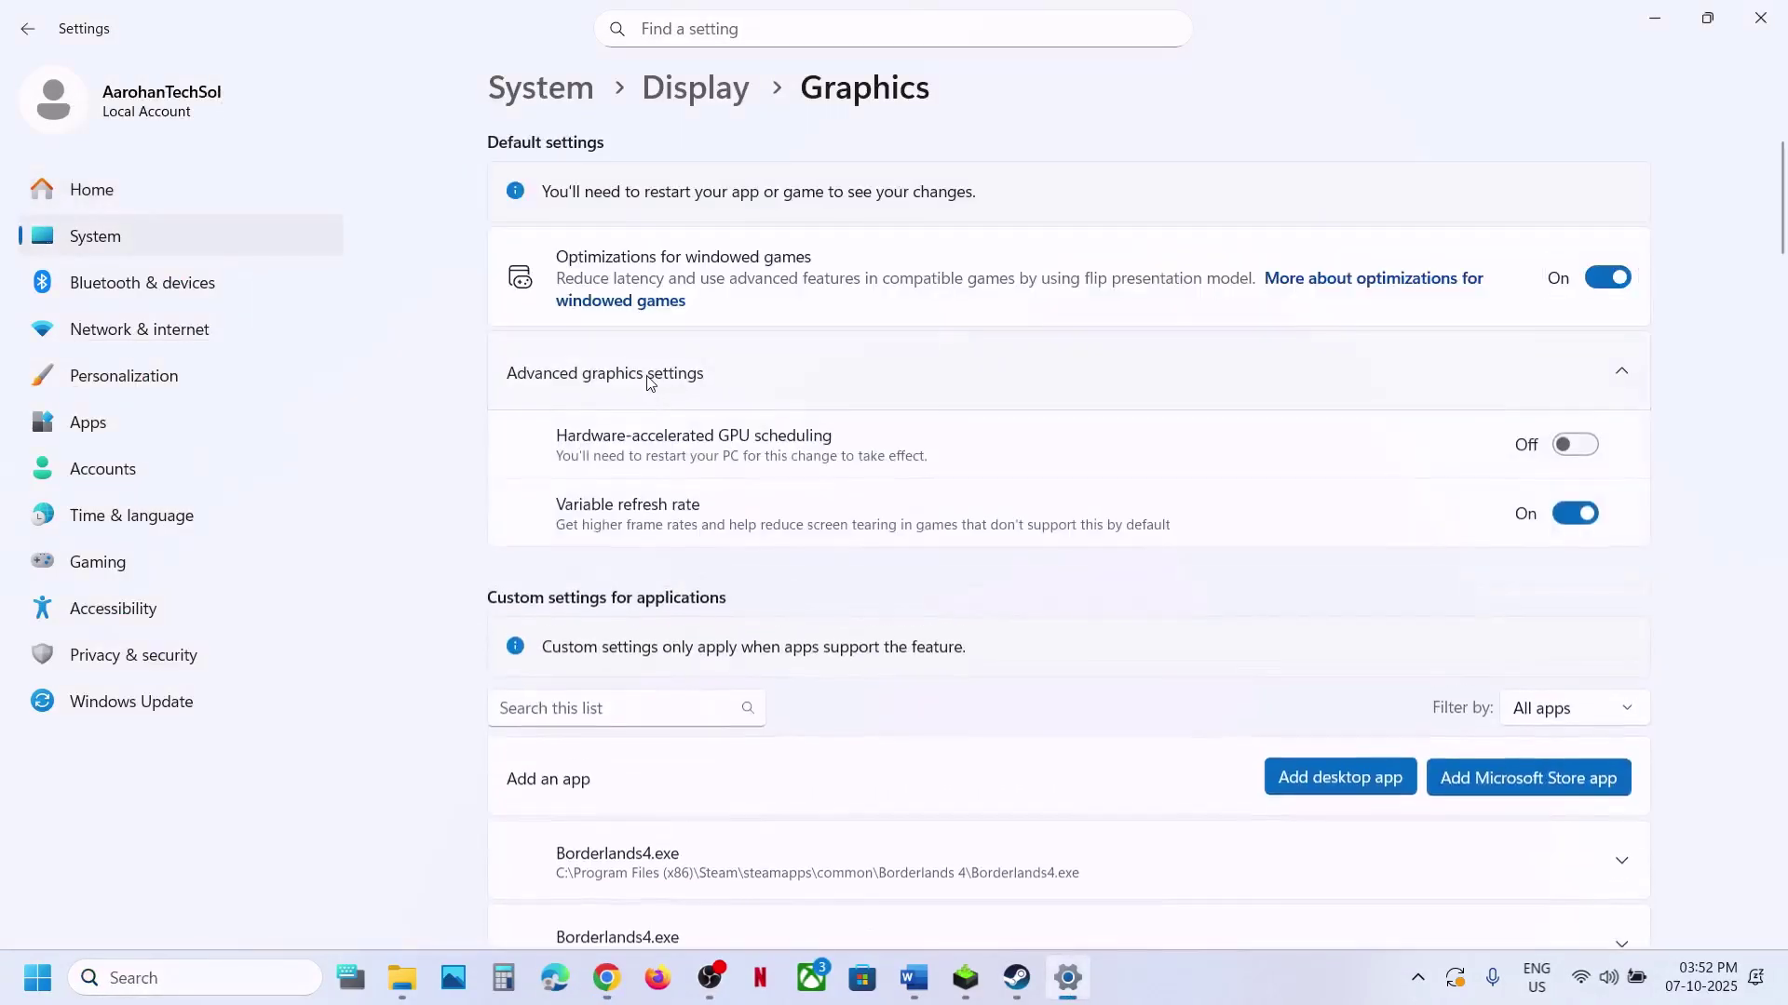
click(1575, 445)
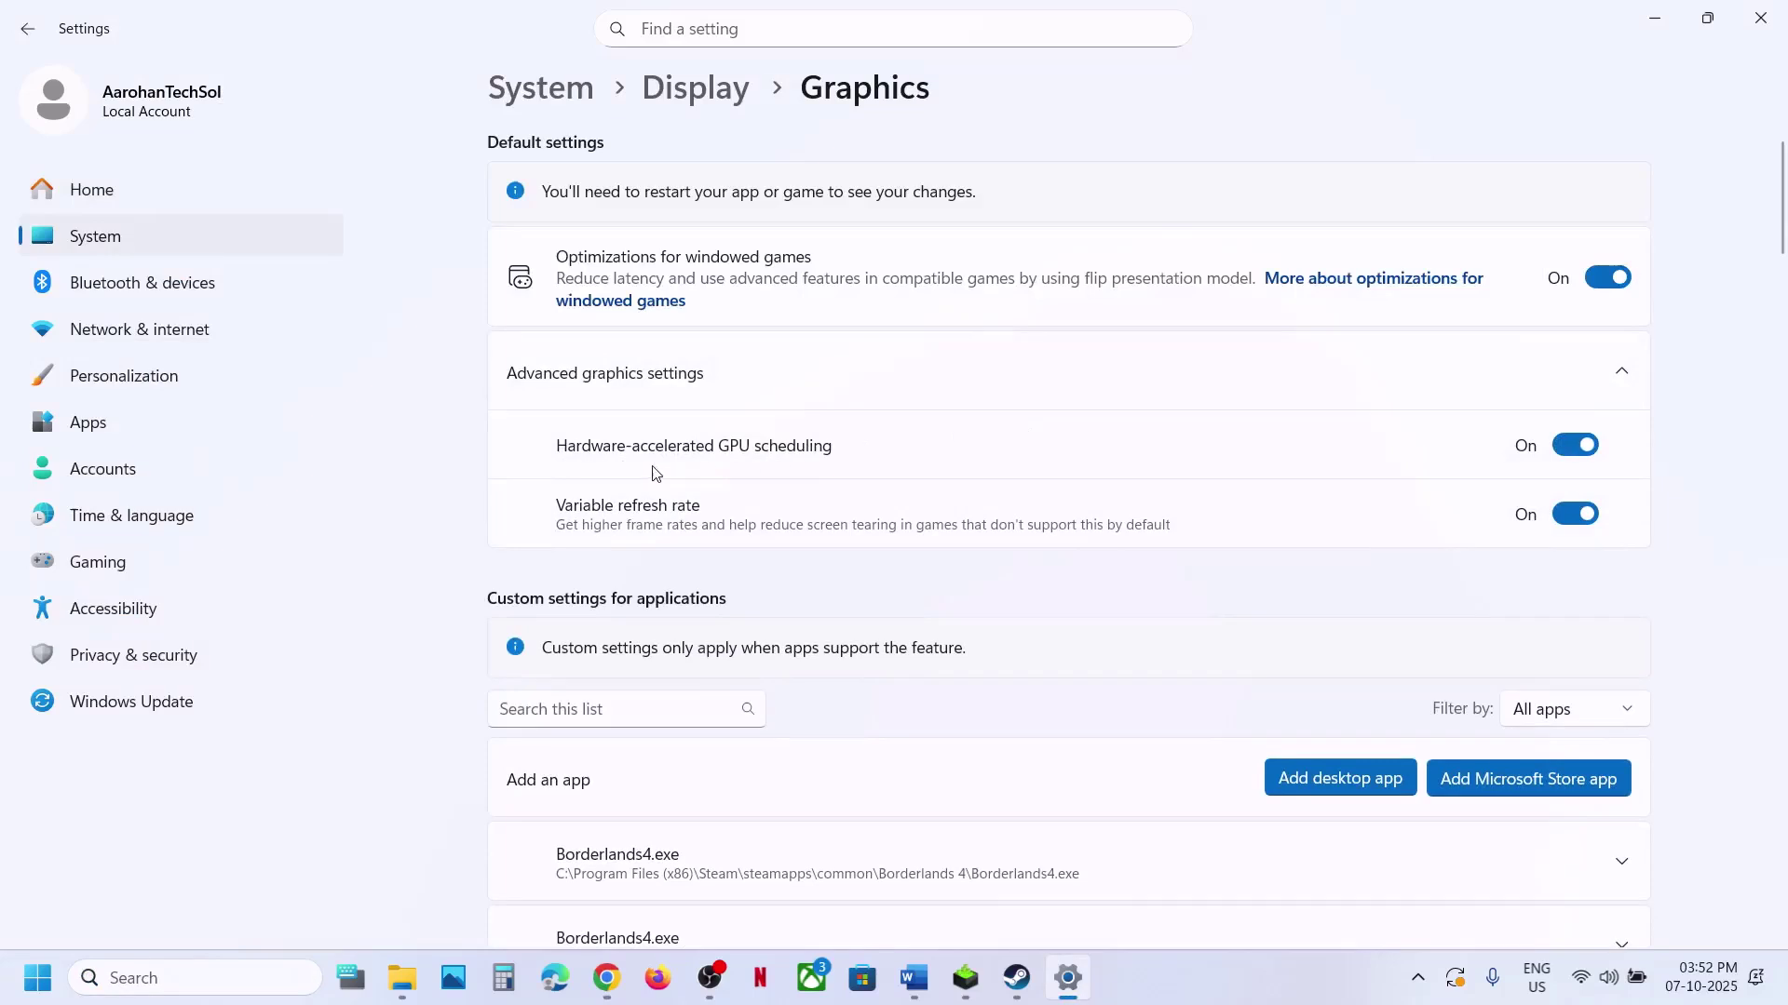
click(1569, 457)
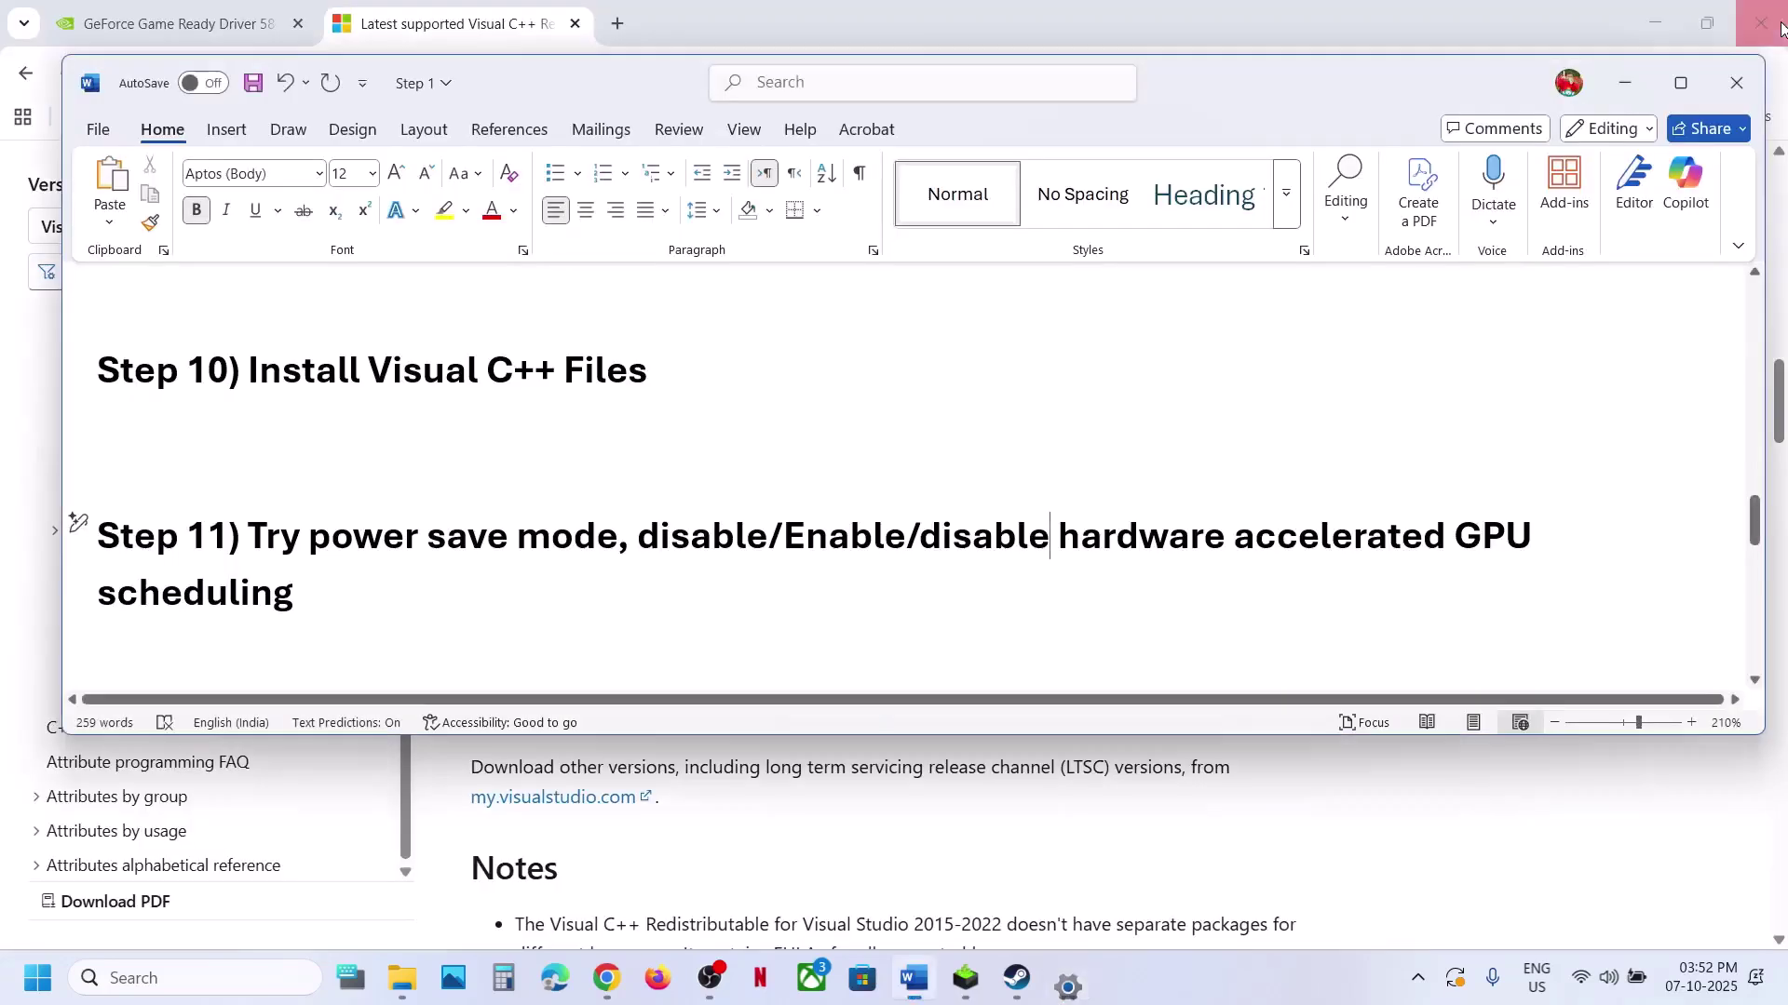
click(1761, 18)
Copy "View Advanced system settings" from the Word document's virtual memory section and open that result through Windows search
scroll(843, 526, down, 1)
scroll(843, 526, down, 3)
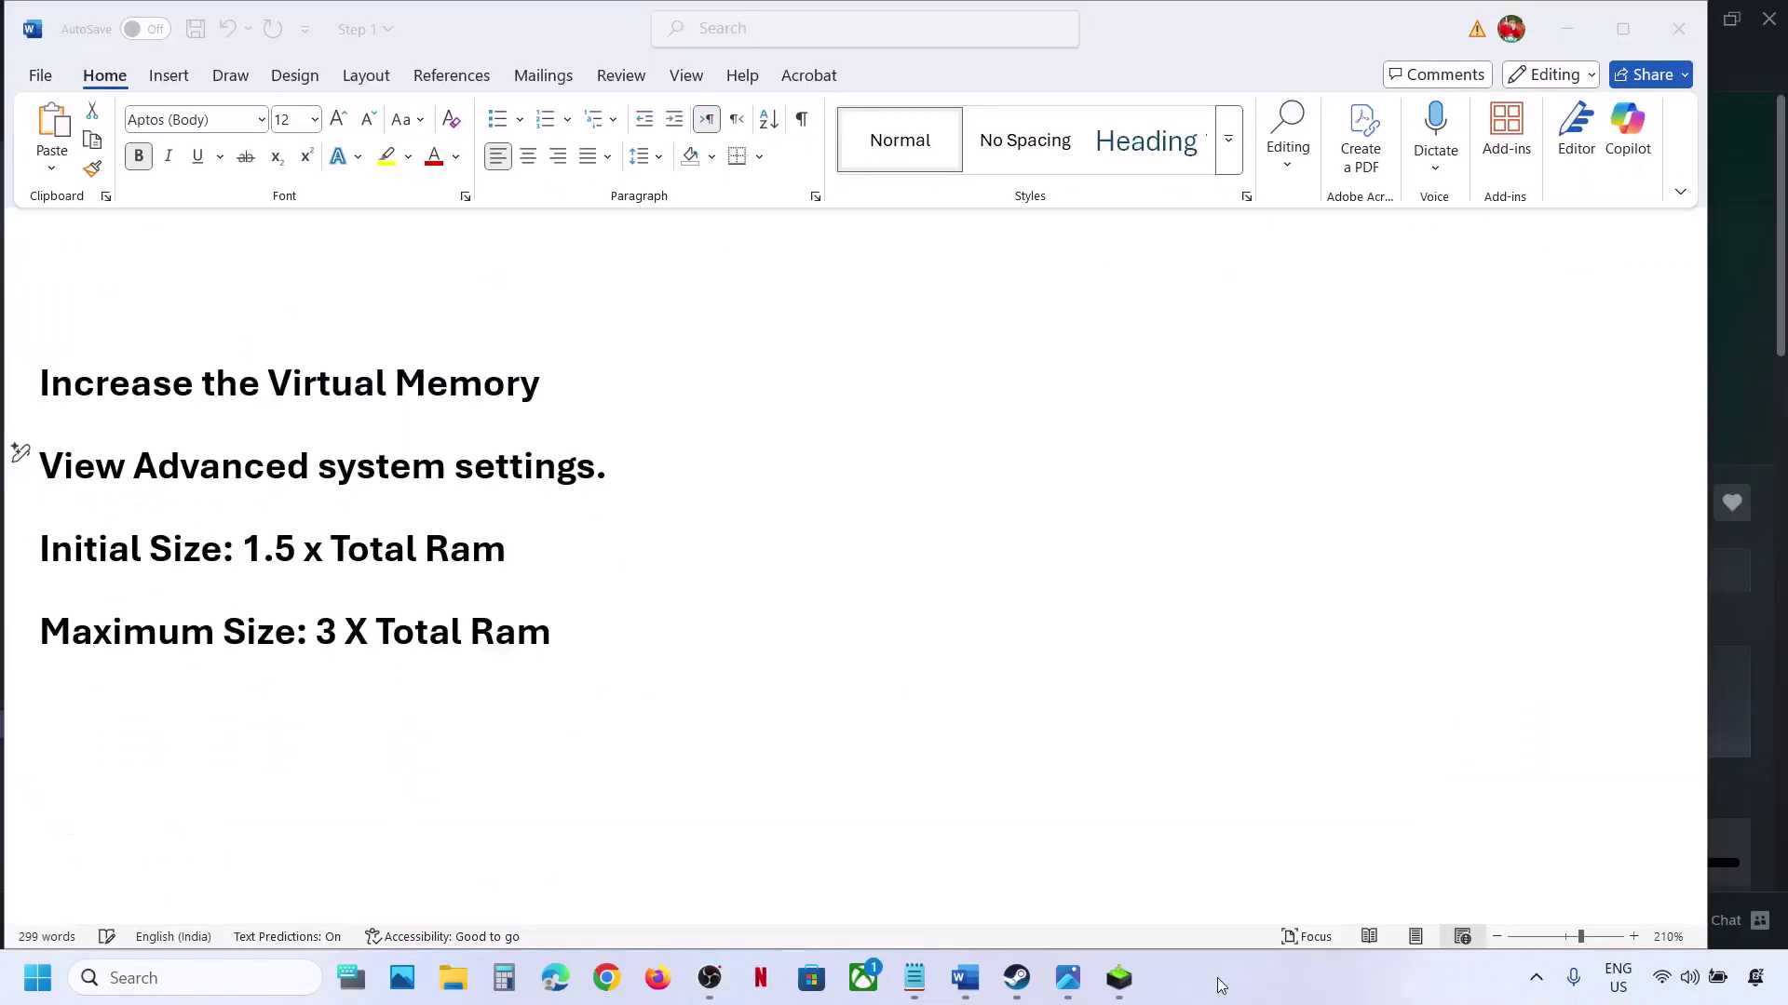
drag(41, 465, 600, 453)
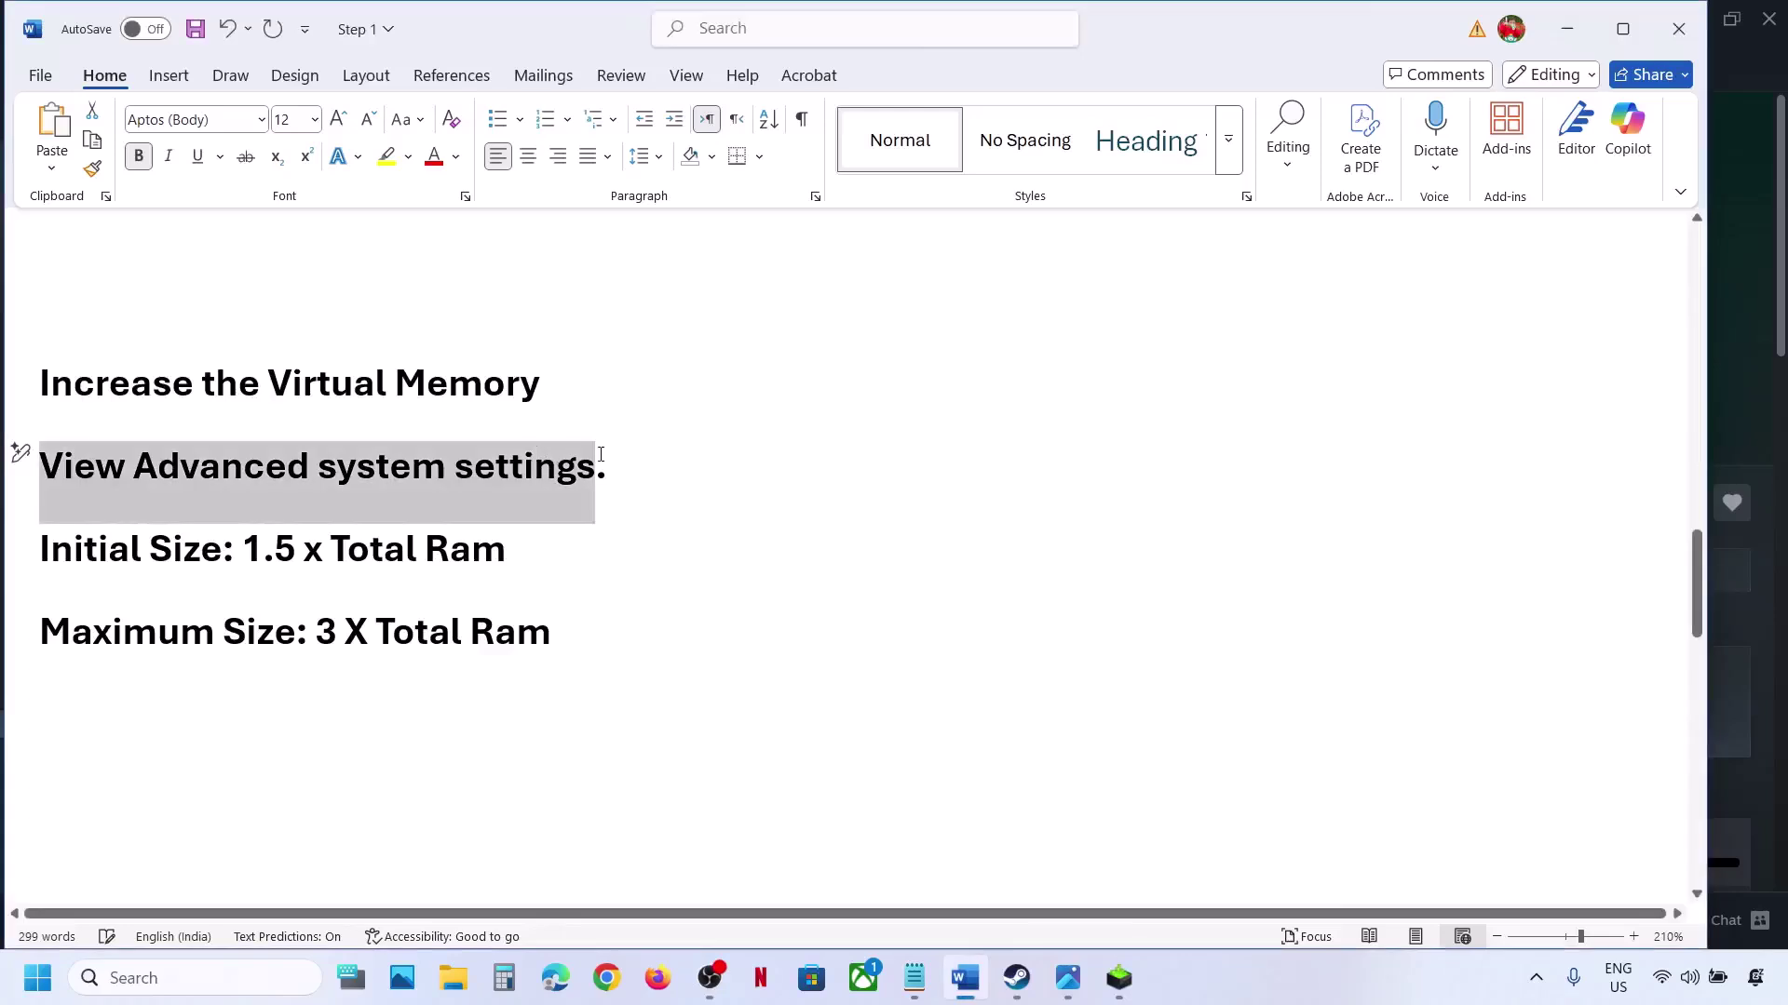
right_click(334, 488)
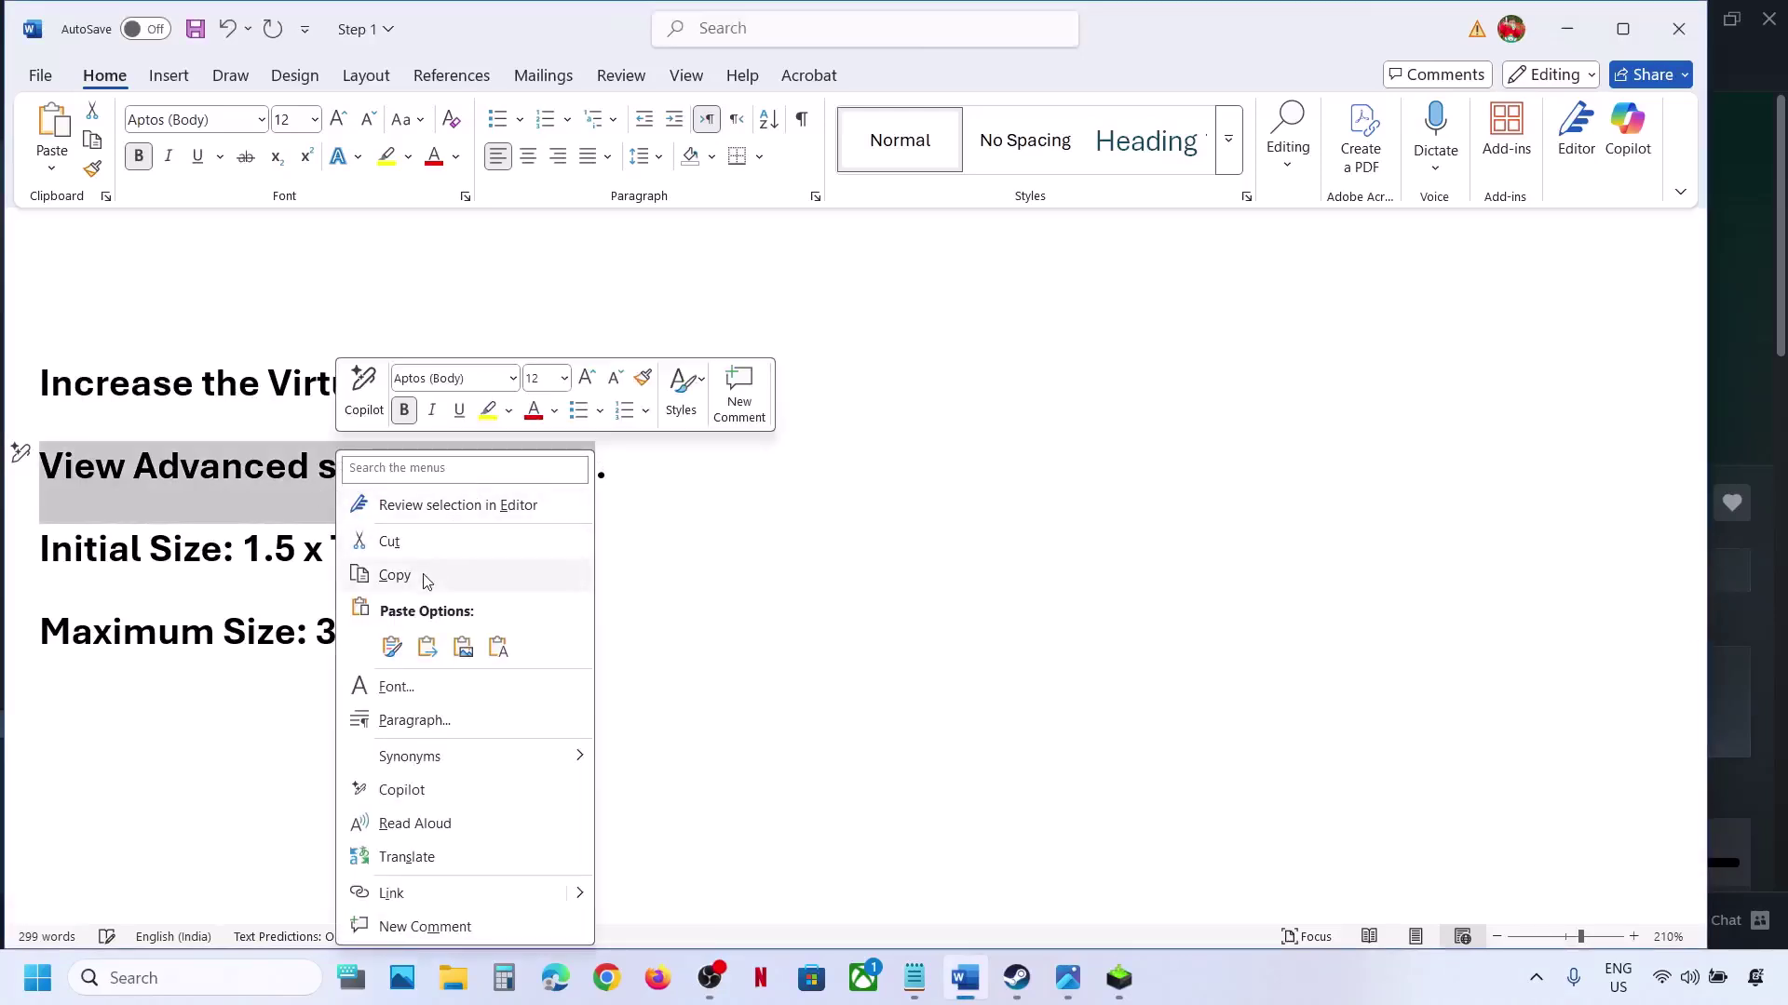
click(423, 574)
click(279, 978)
key(ctrl+v)
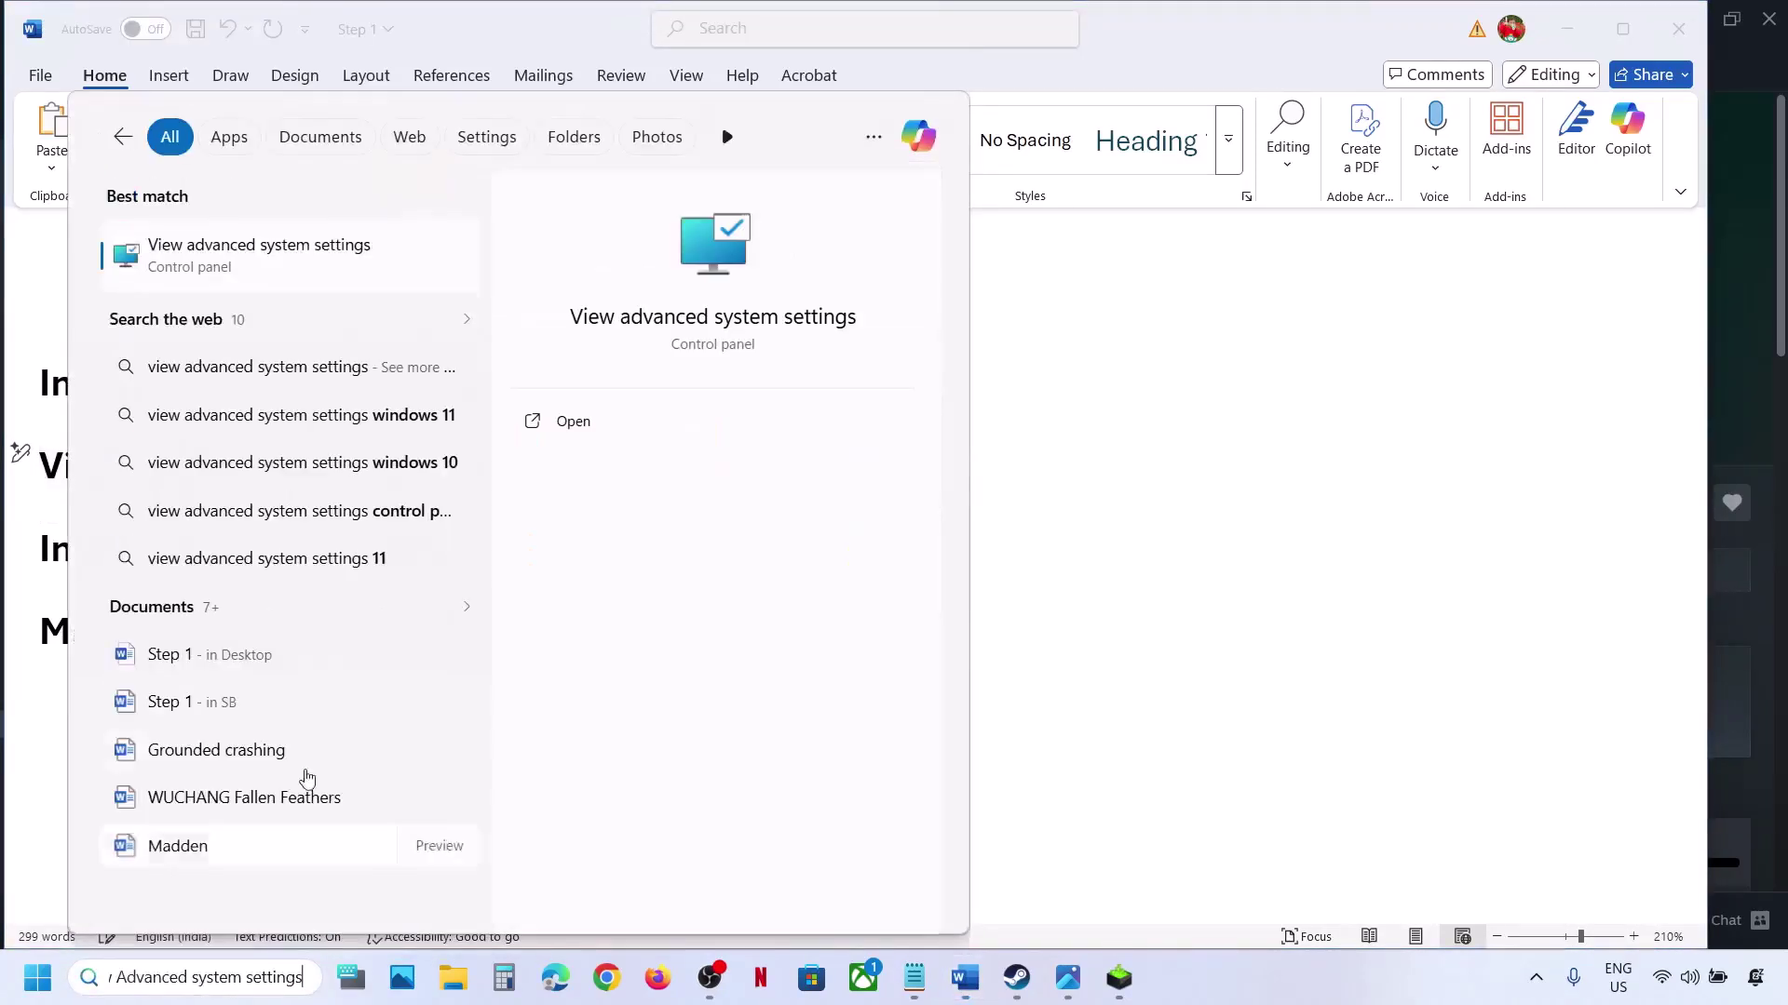
click(296, 272)
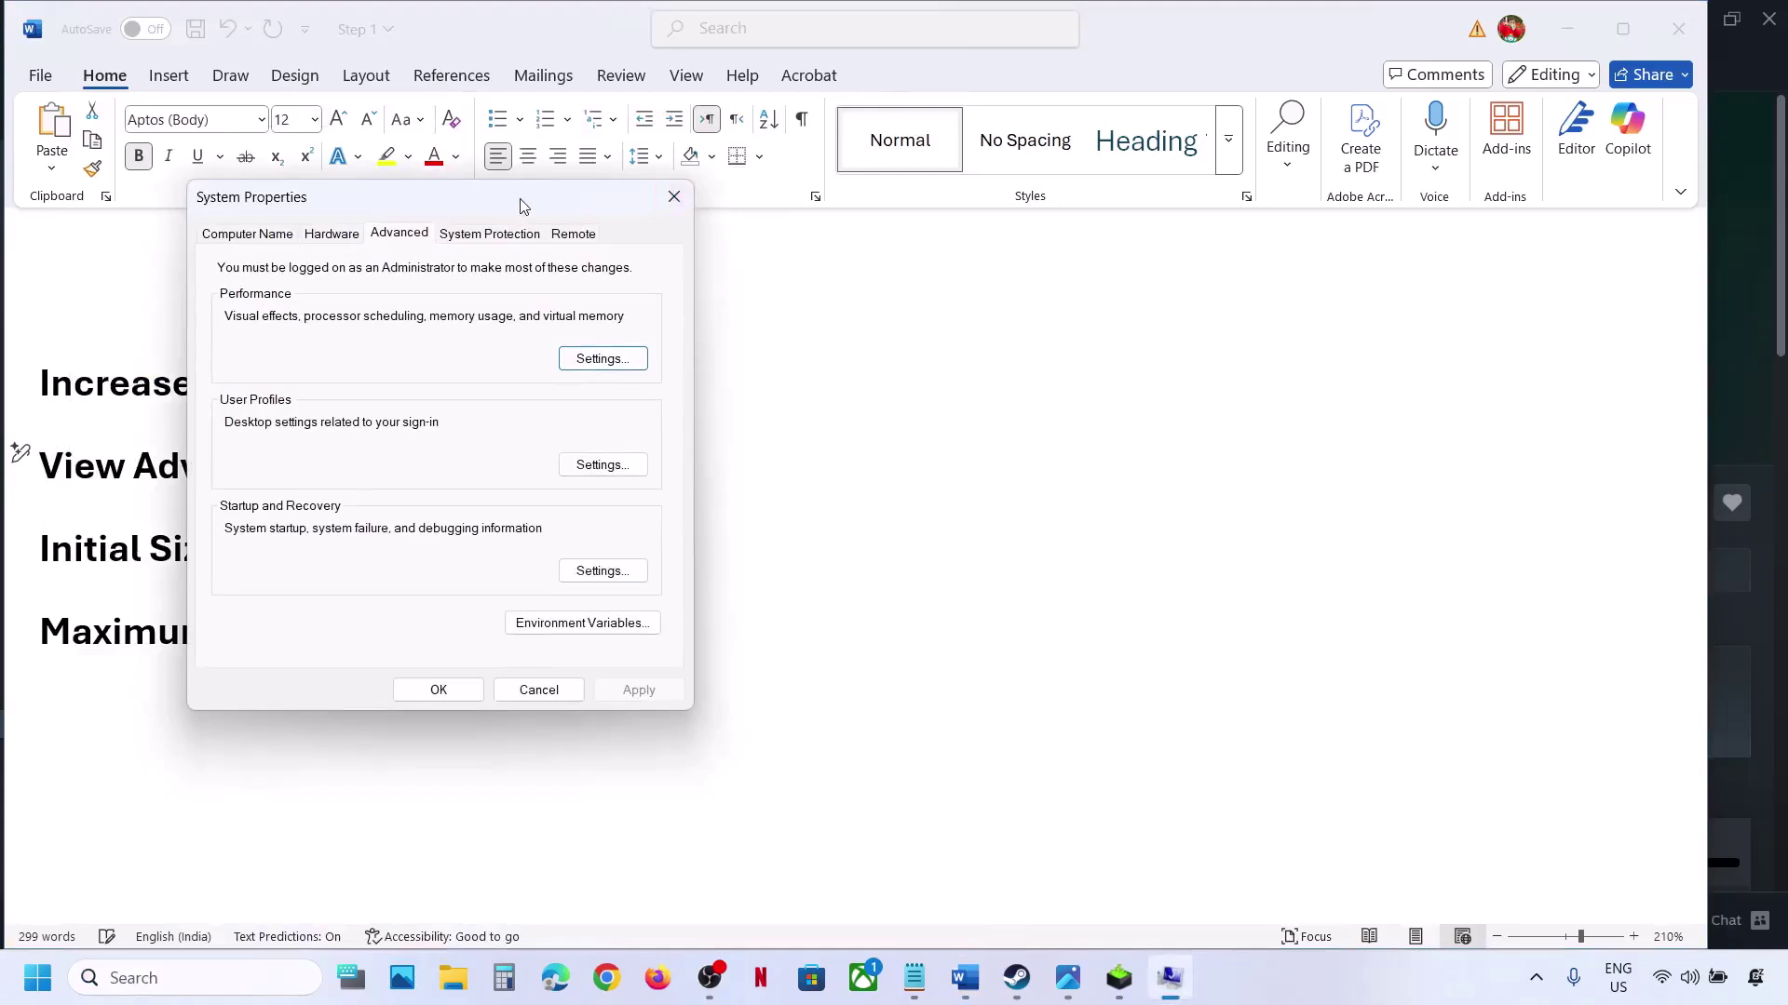
Open the Virtual Memory settings from Performance Options, disable automatic paging file management, and choose Custom size for drive C:
drag(518, 207, 1458, 288)
click(1563, 444)
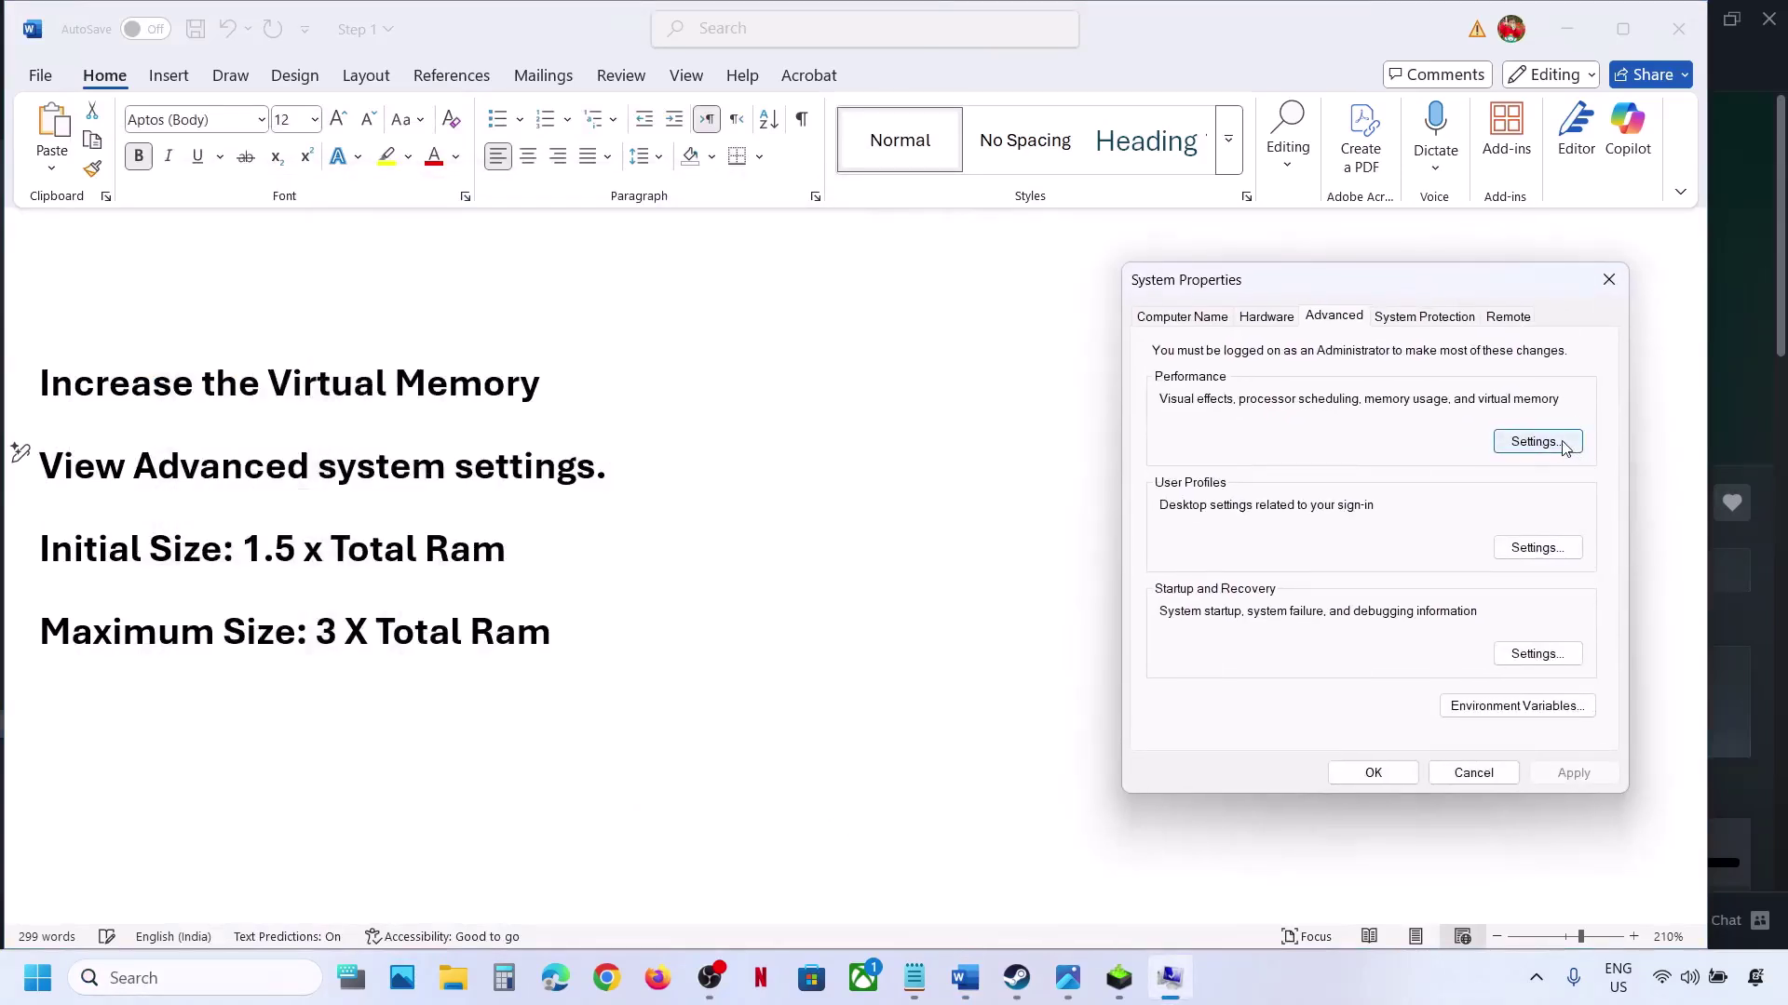
click(1280, 261)
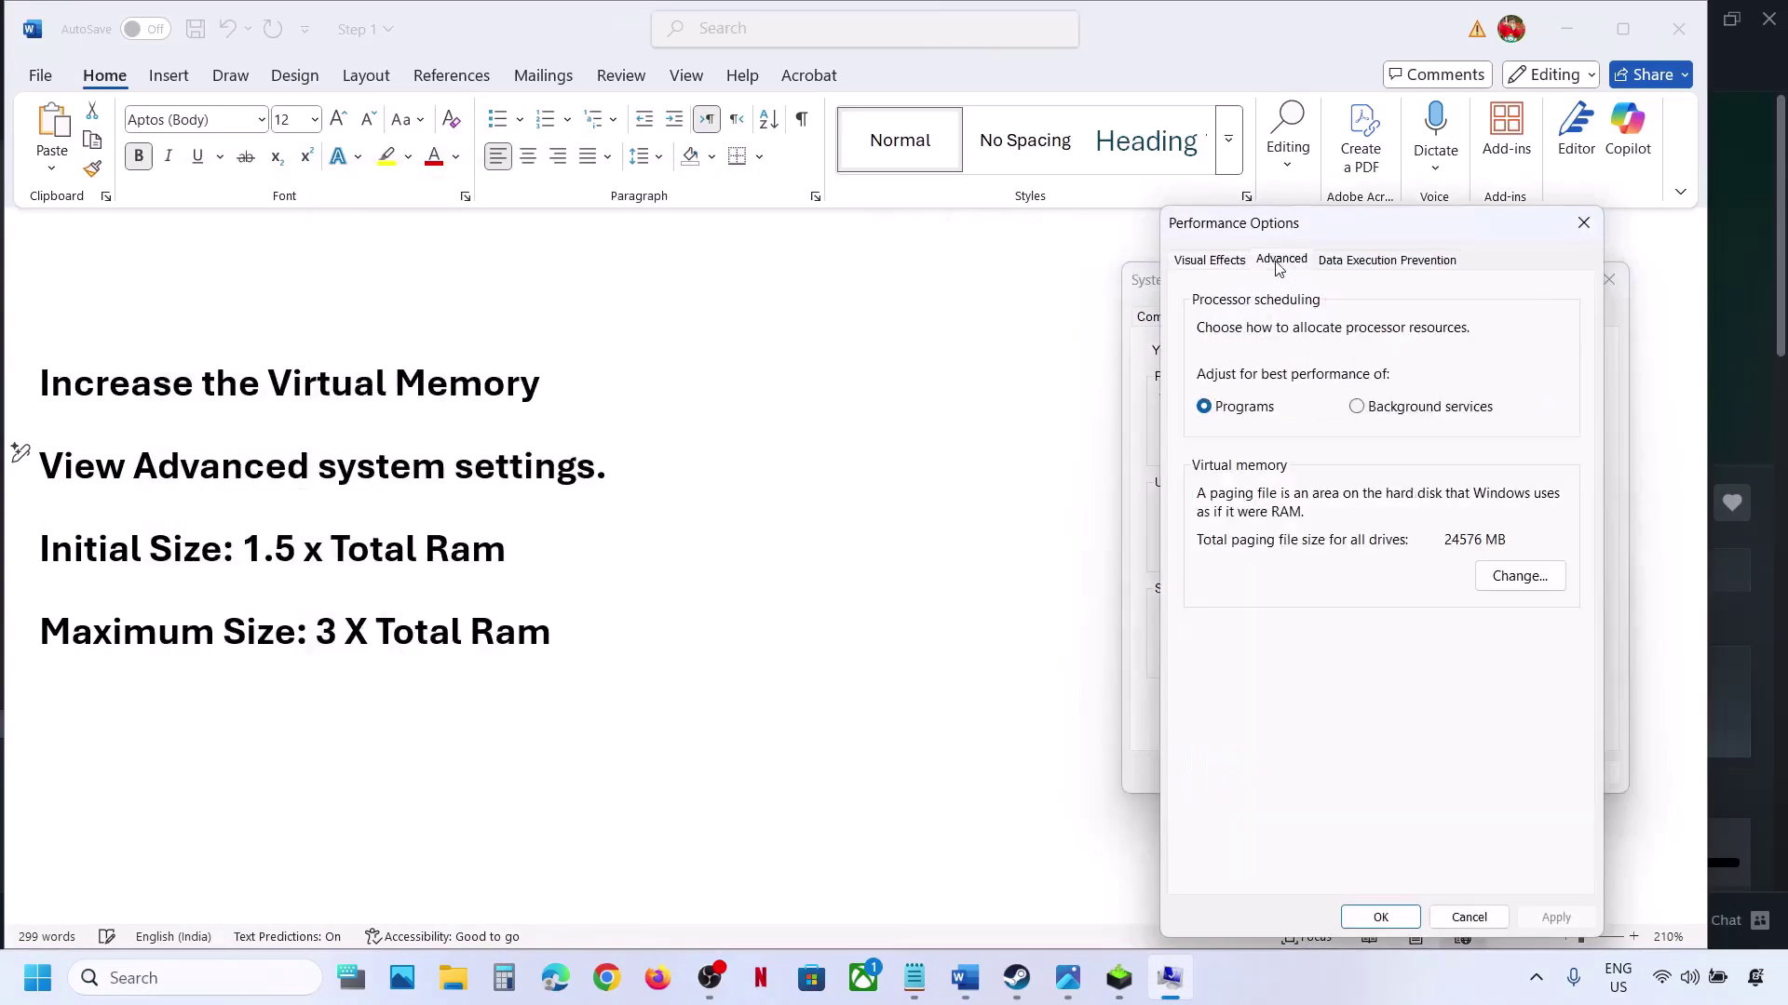
click(1520, 576)
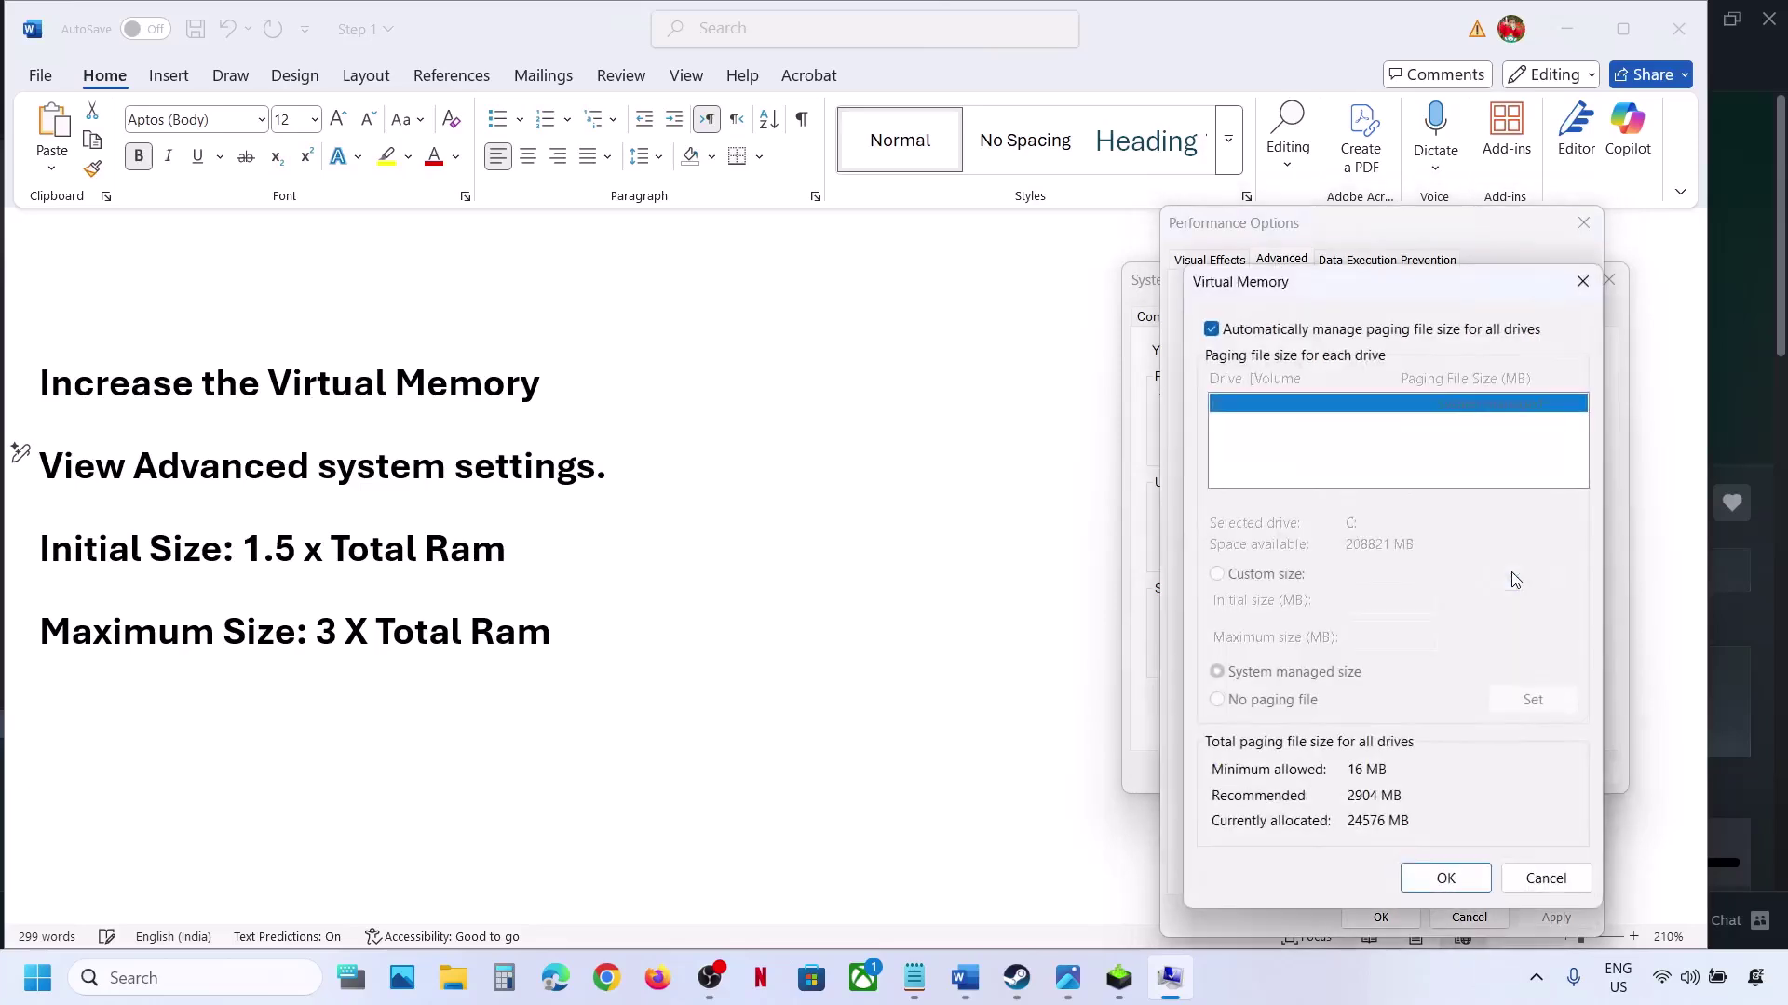
click(1211, 330)
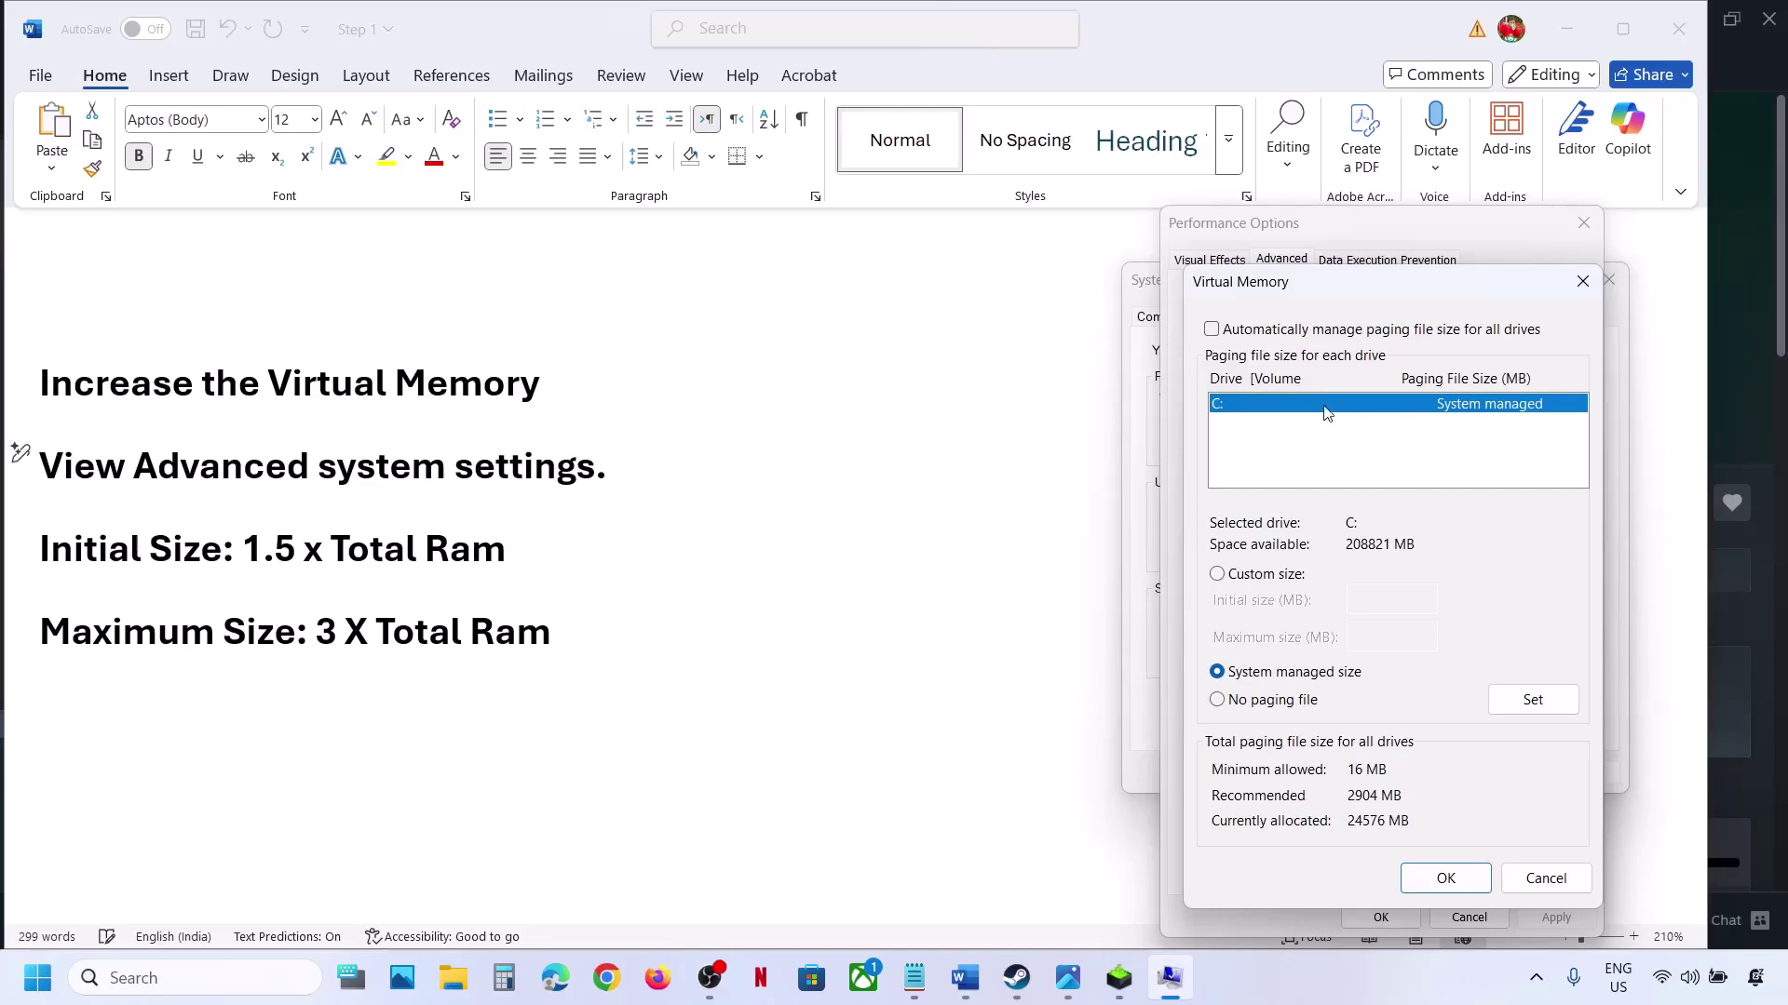
click(1220, 575)
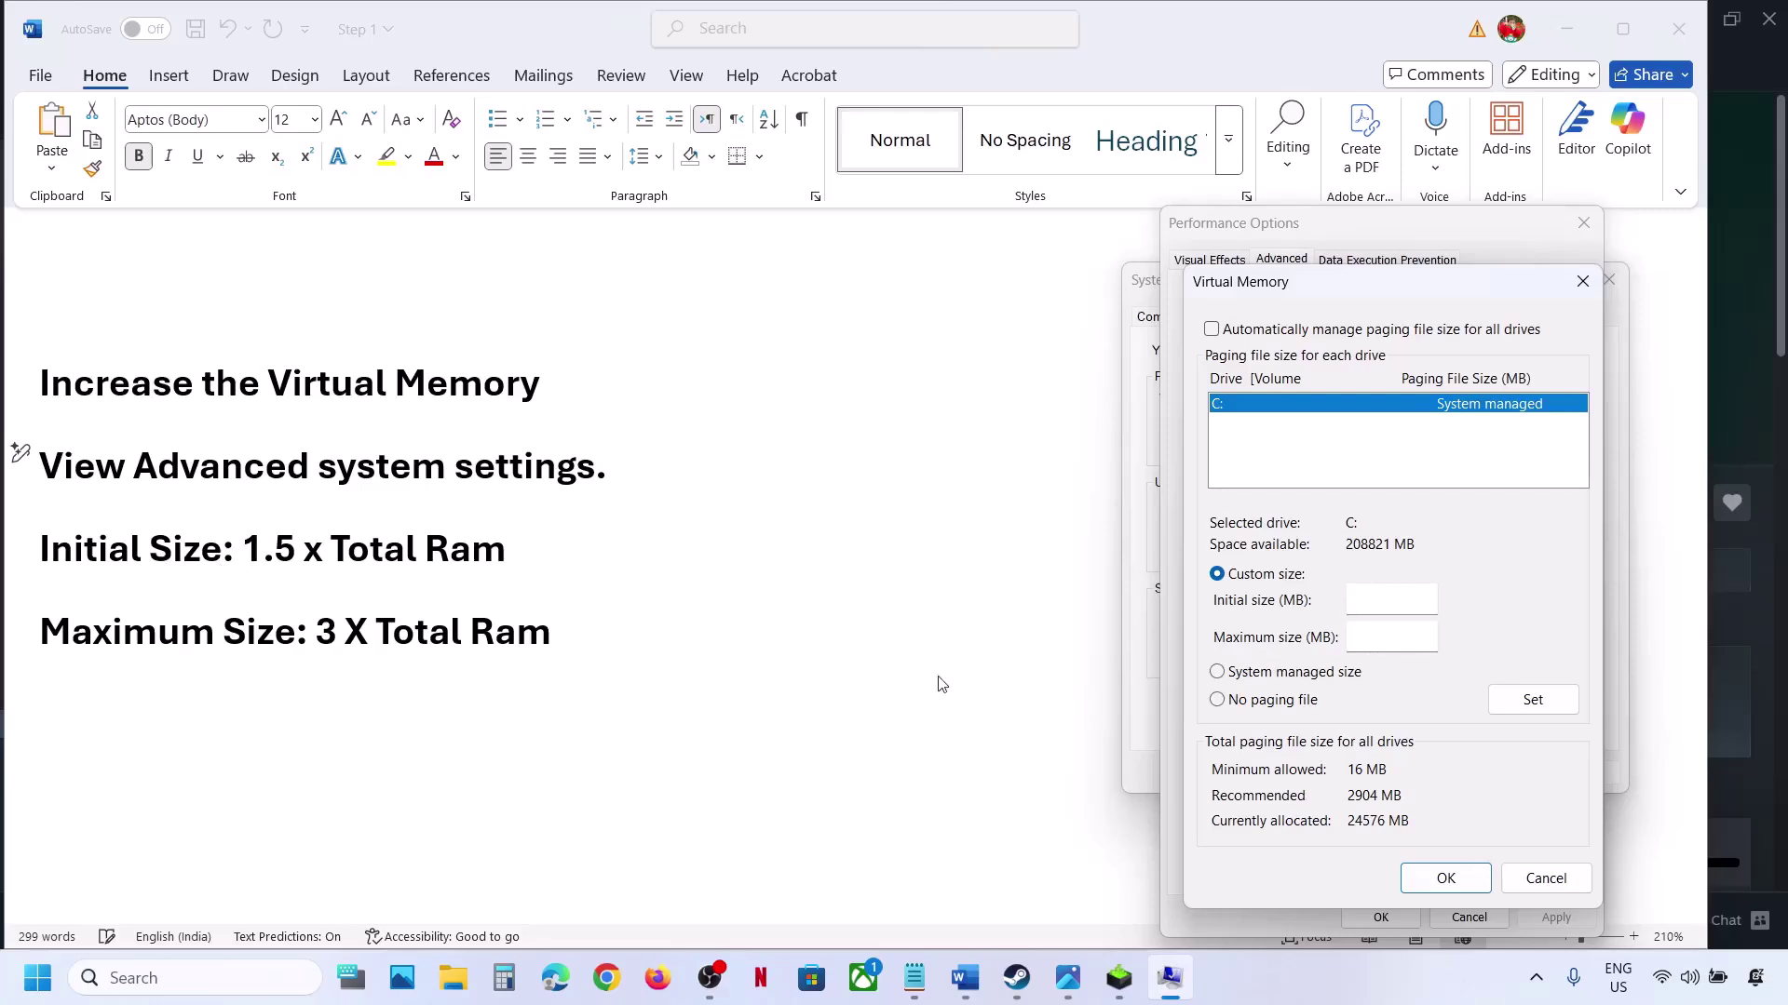
Open the About page in Windows System settings to check the amount of installed RAM
key(super+i)
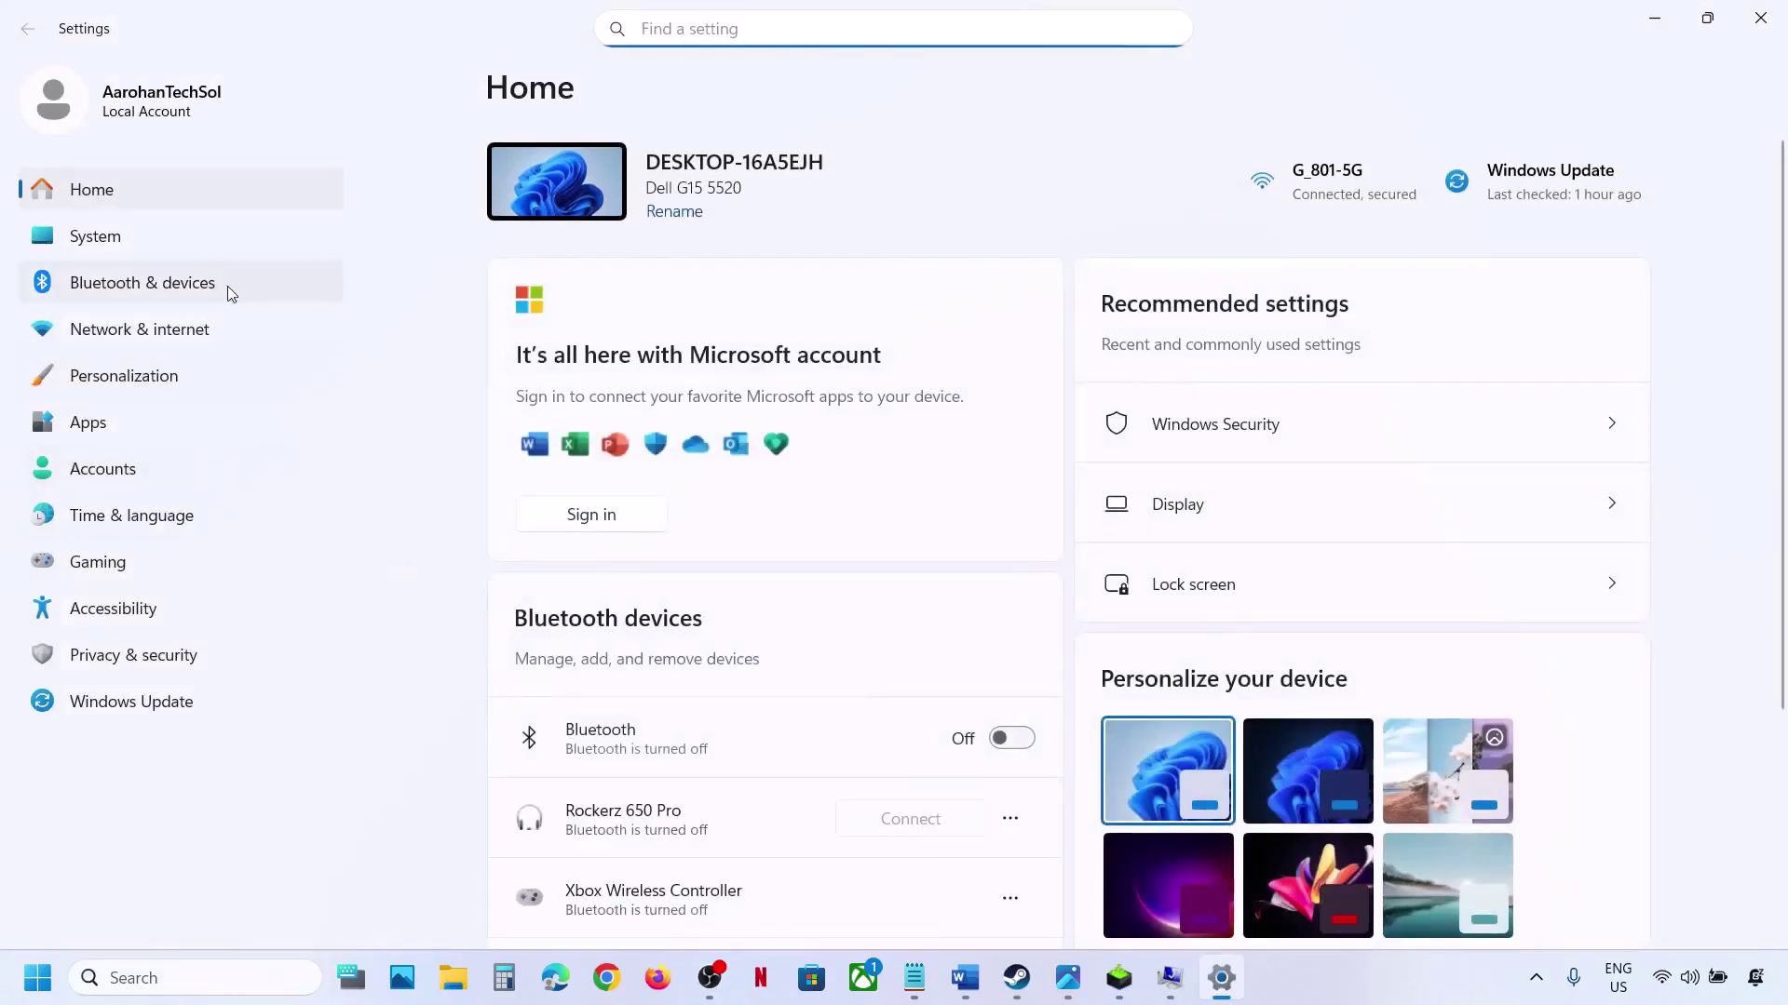
click(133, 244)
scroll(770, 754, down, 3)
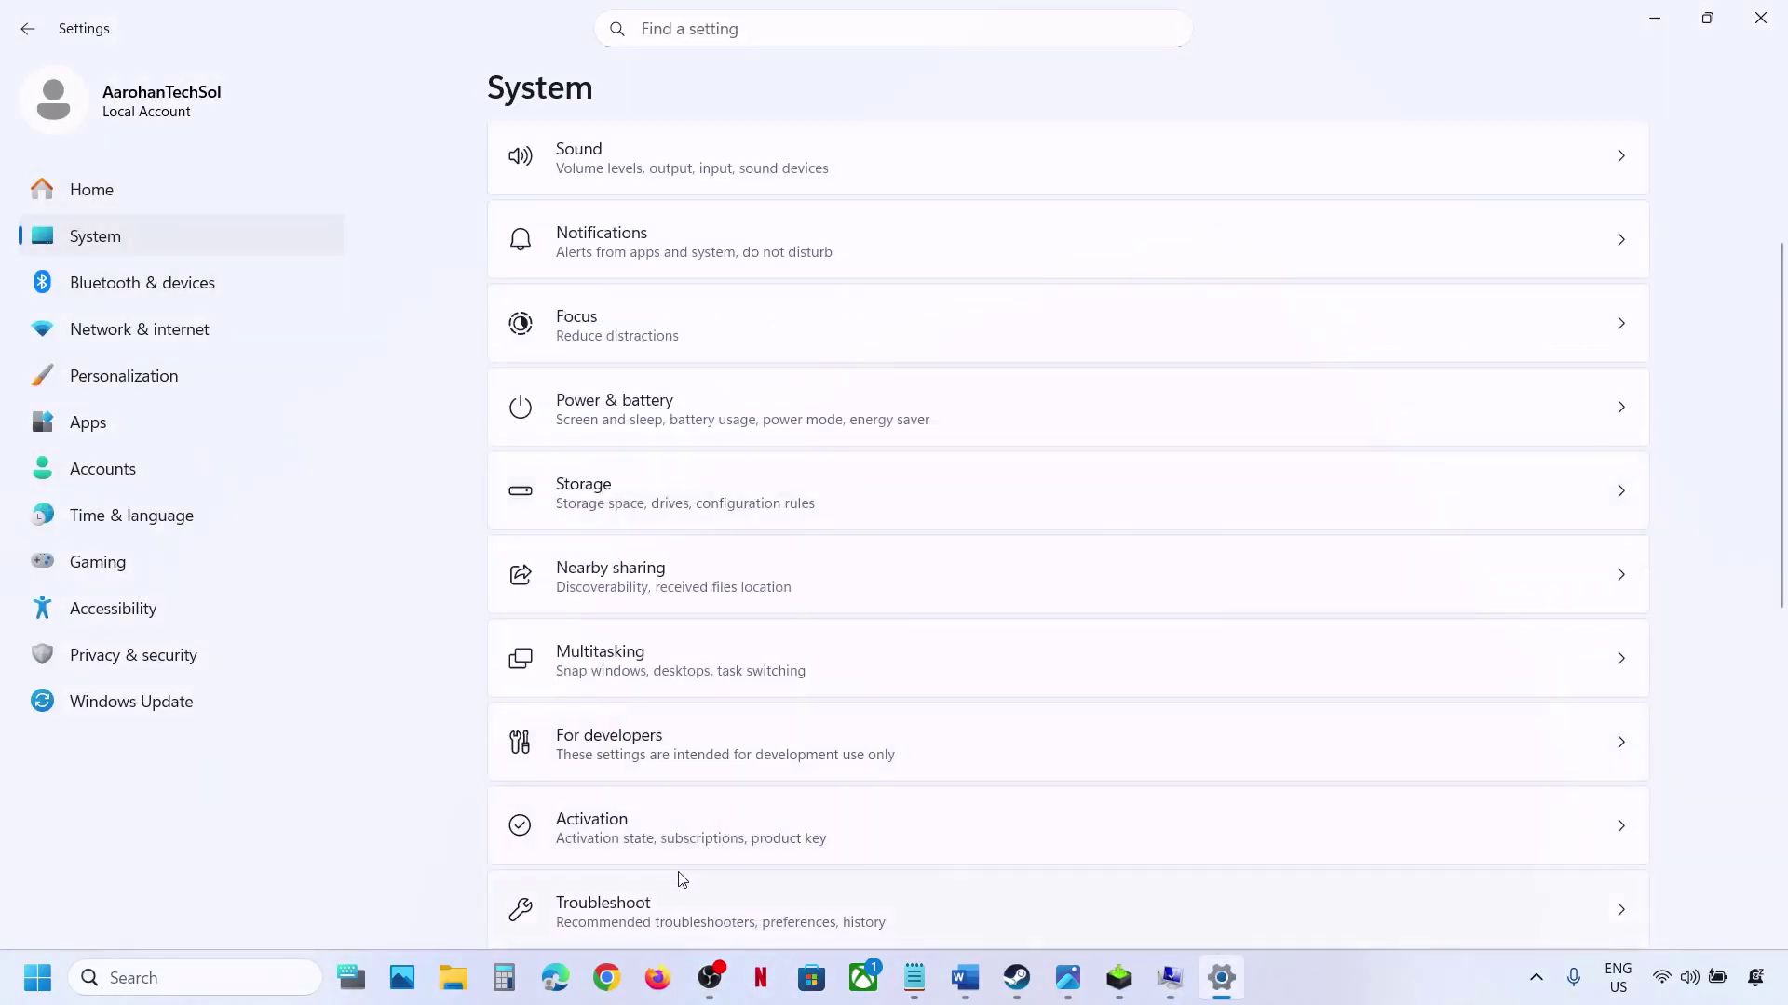
scroll(683, 880, down, 6)
click(631, 819)
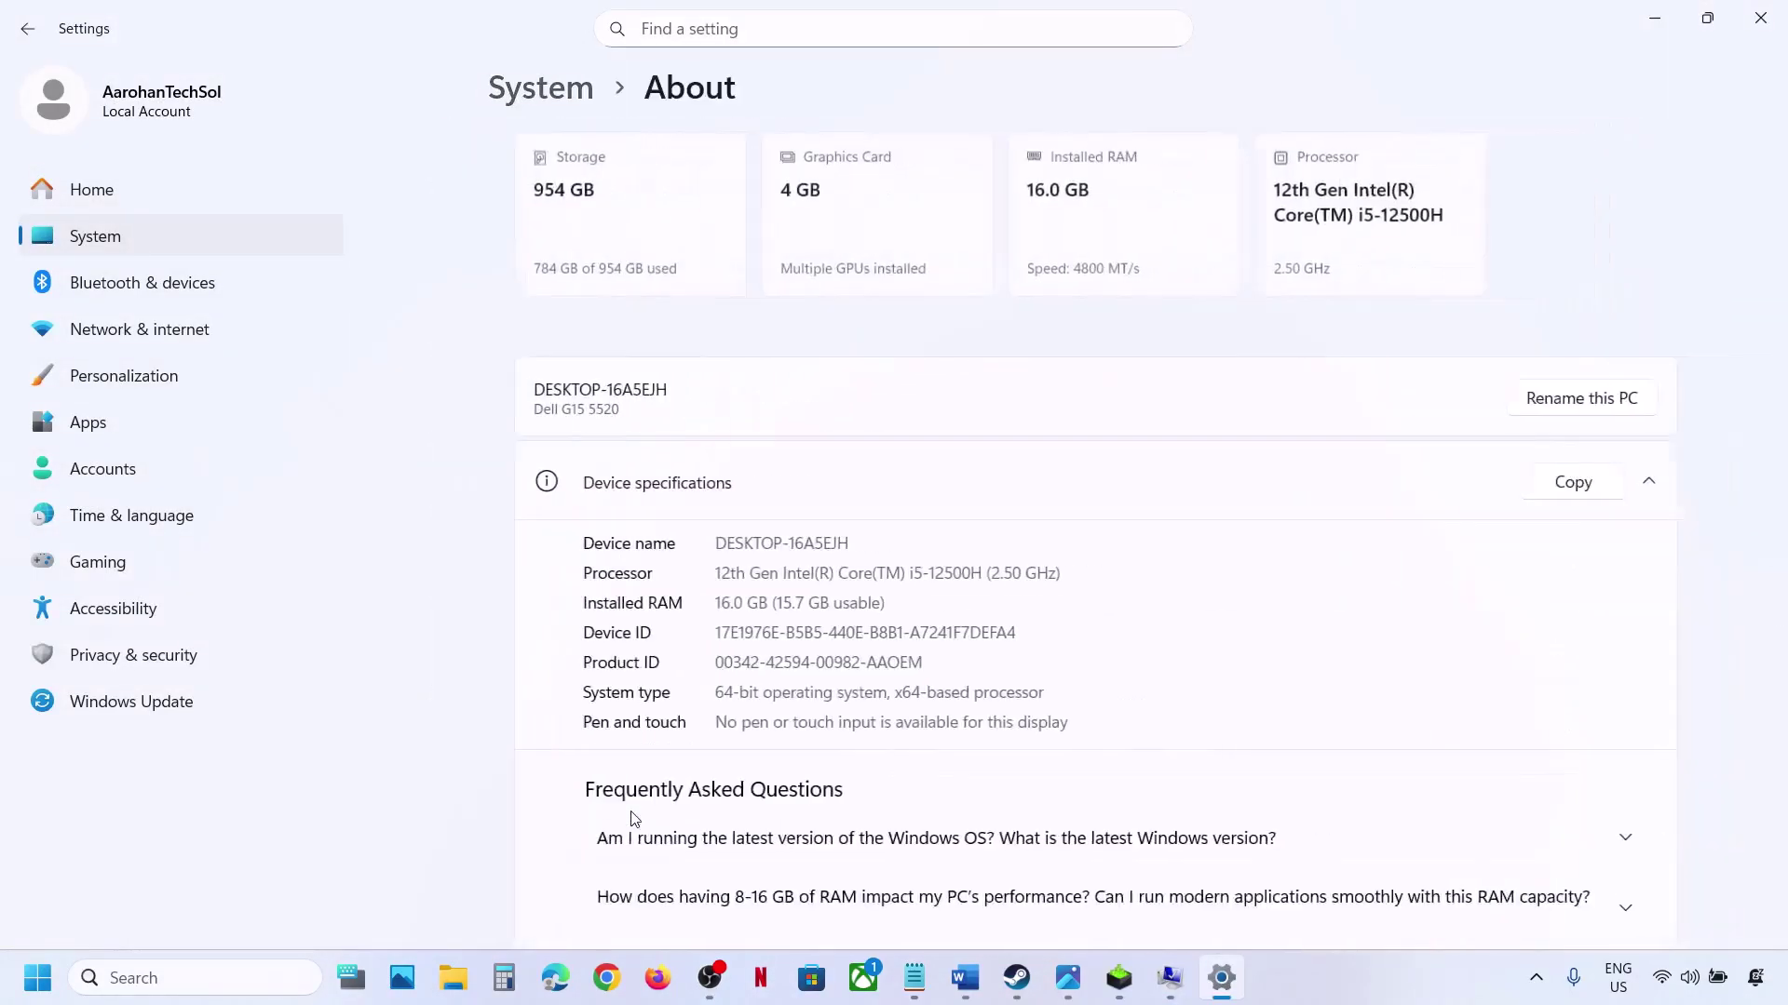
Close the About page, calculate 16 × 1024 × 1.5 in Calculator, and enter 24576 MB as the paging file's initial size
drag(690, 603, 741, 603)
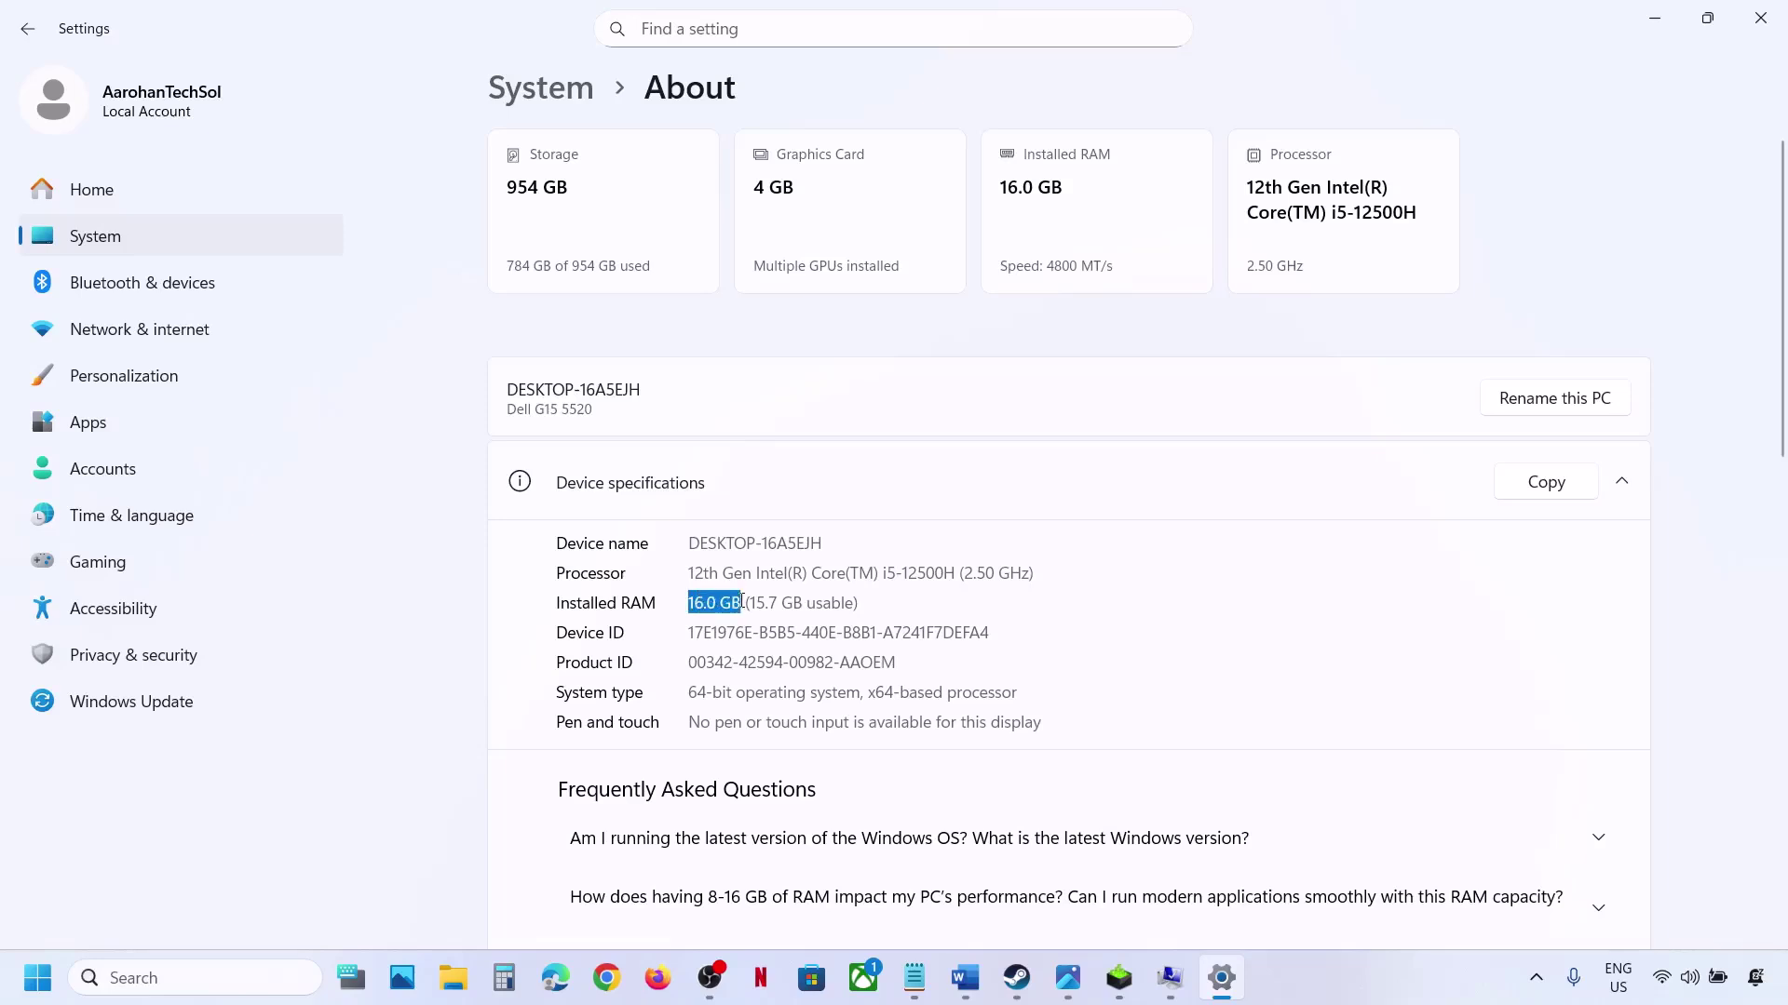
click(1762, 26)
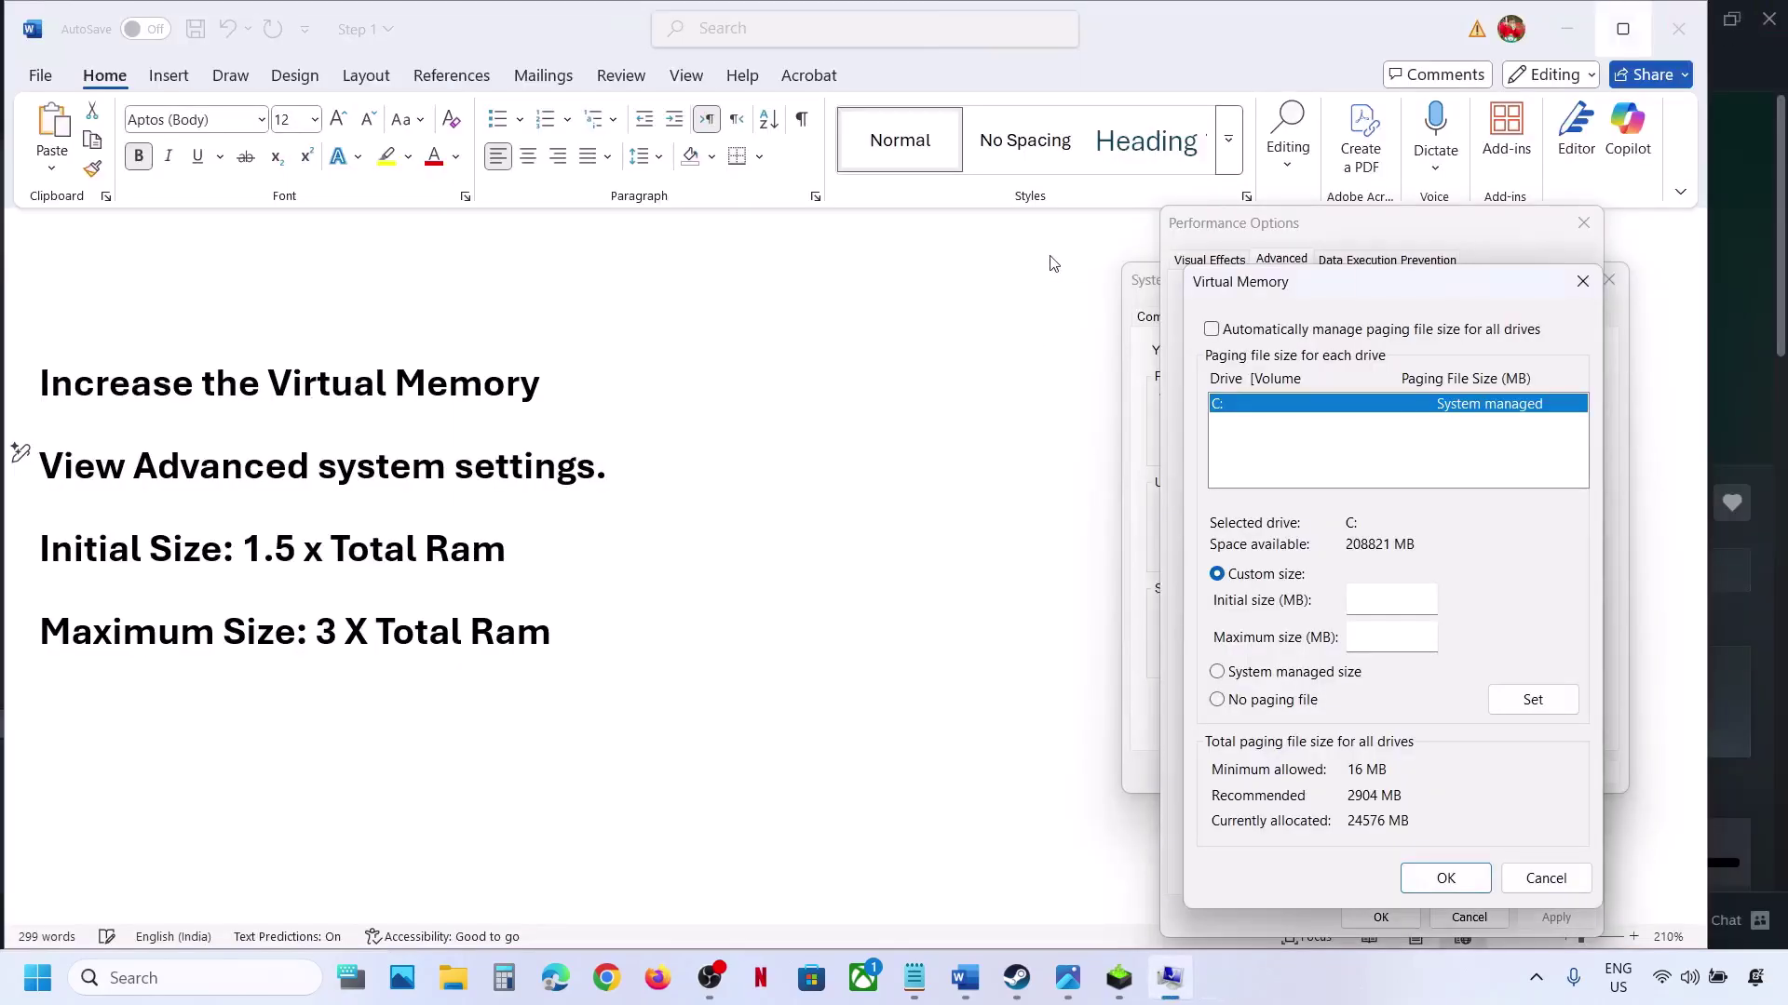
click(504, 978)
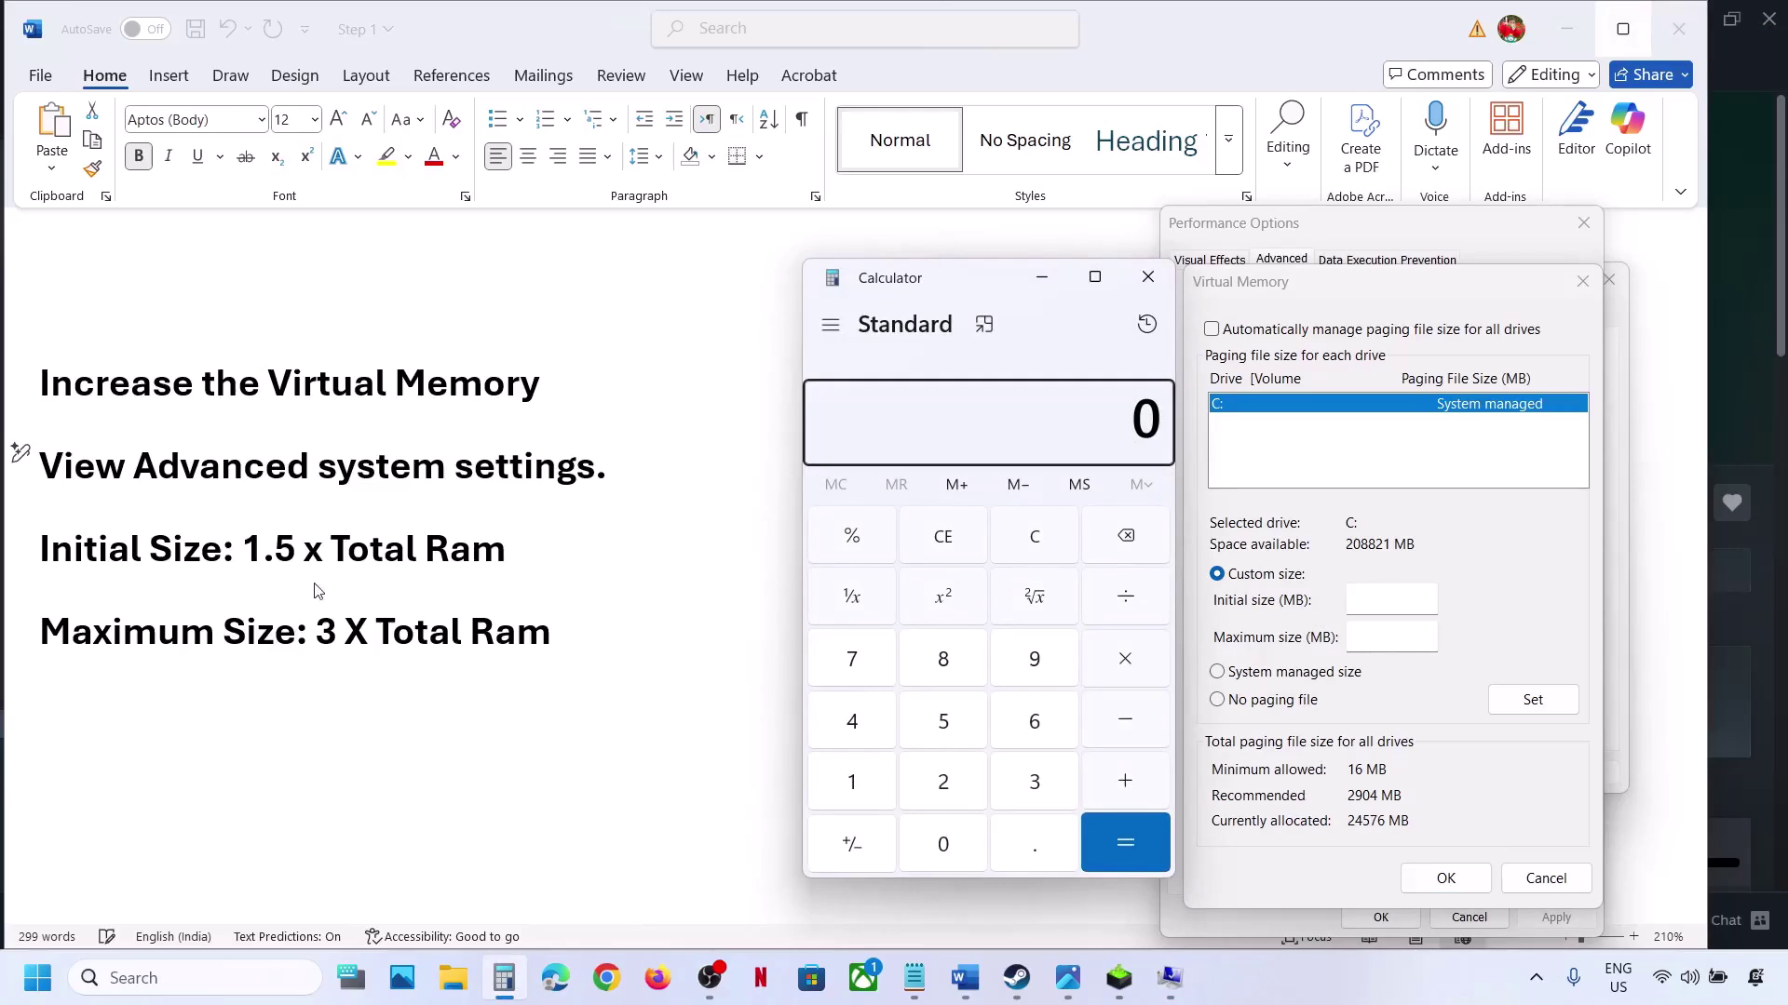
click(1040, 543)
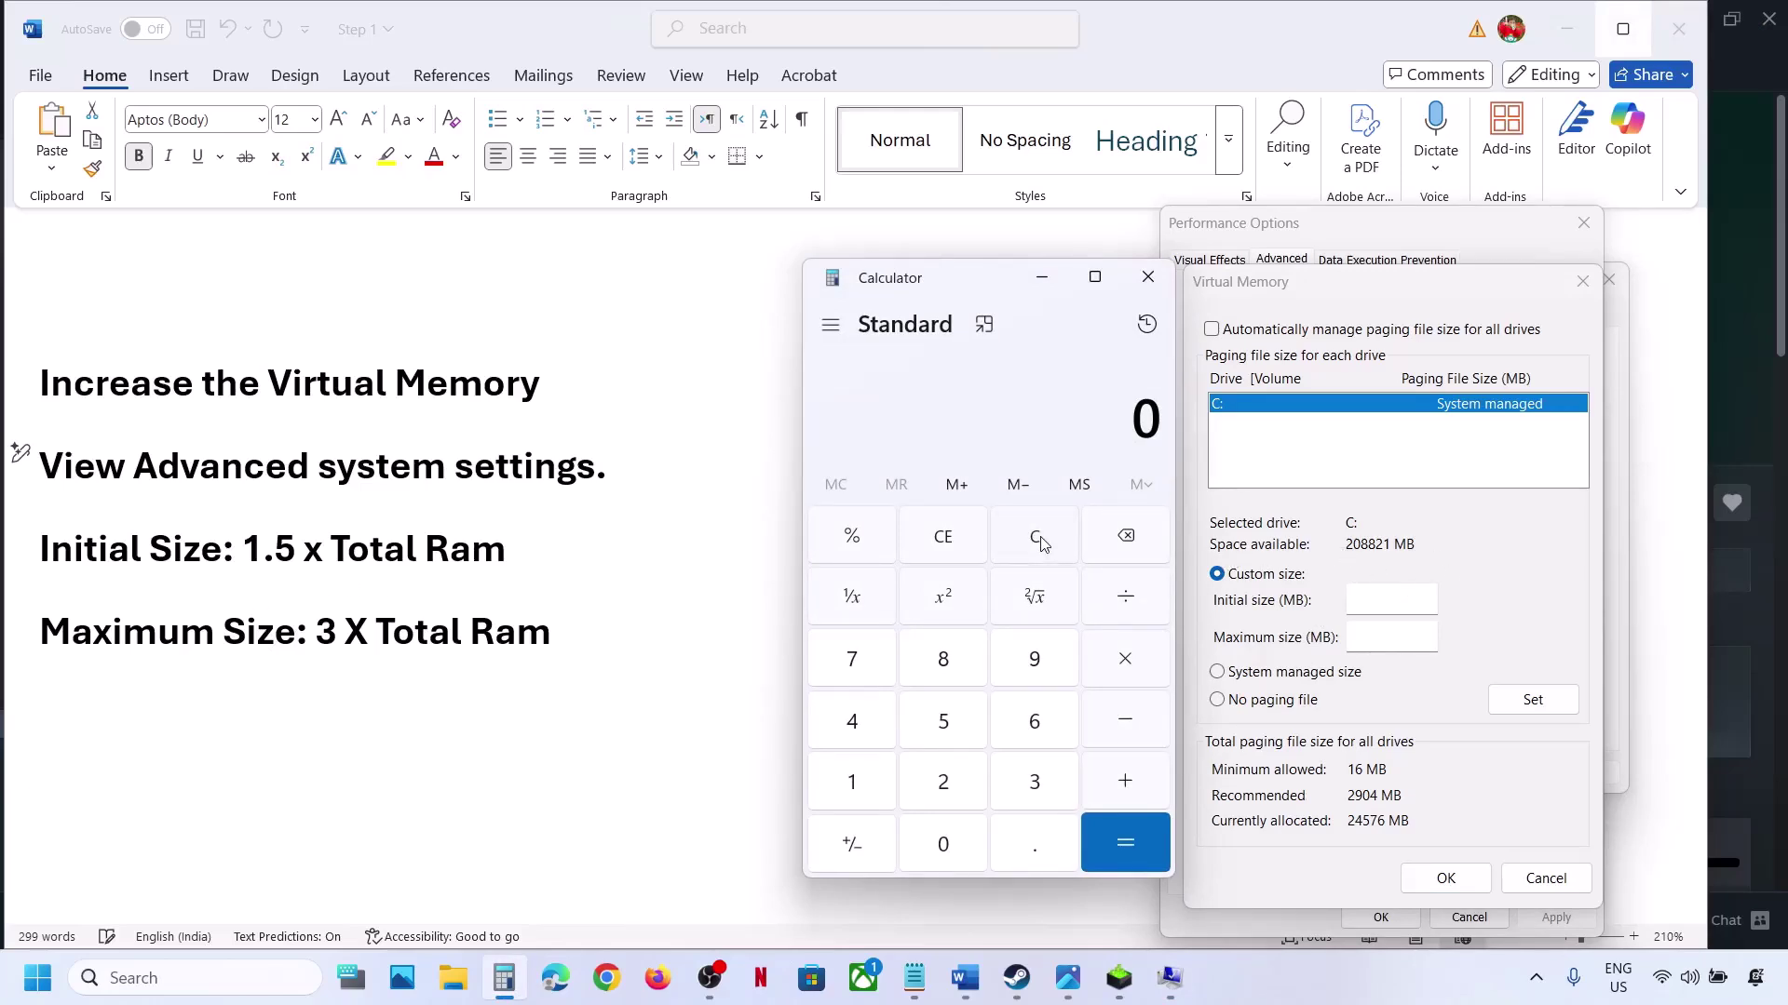
text(16 × )
text(1,024)
key(Return)
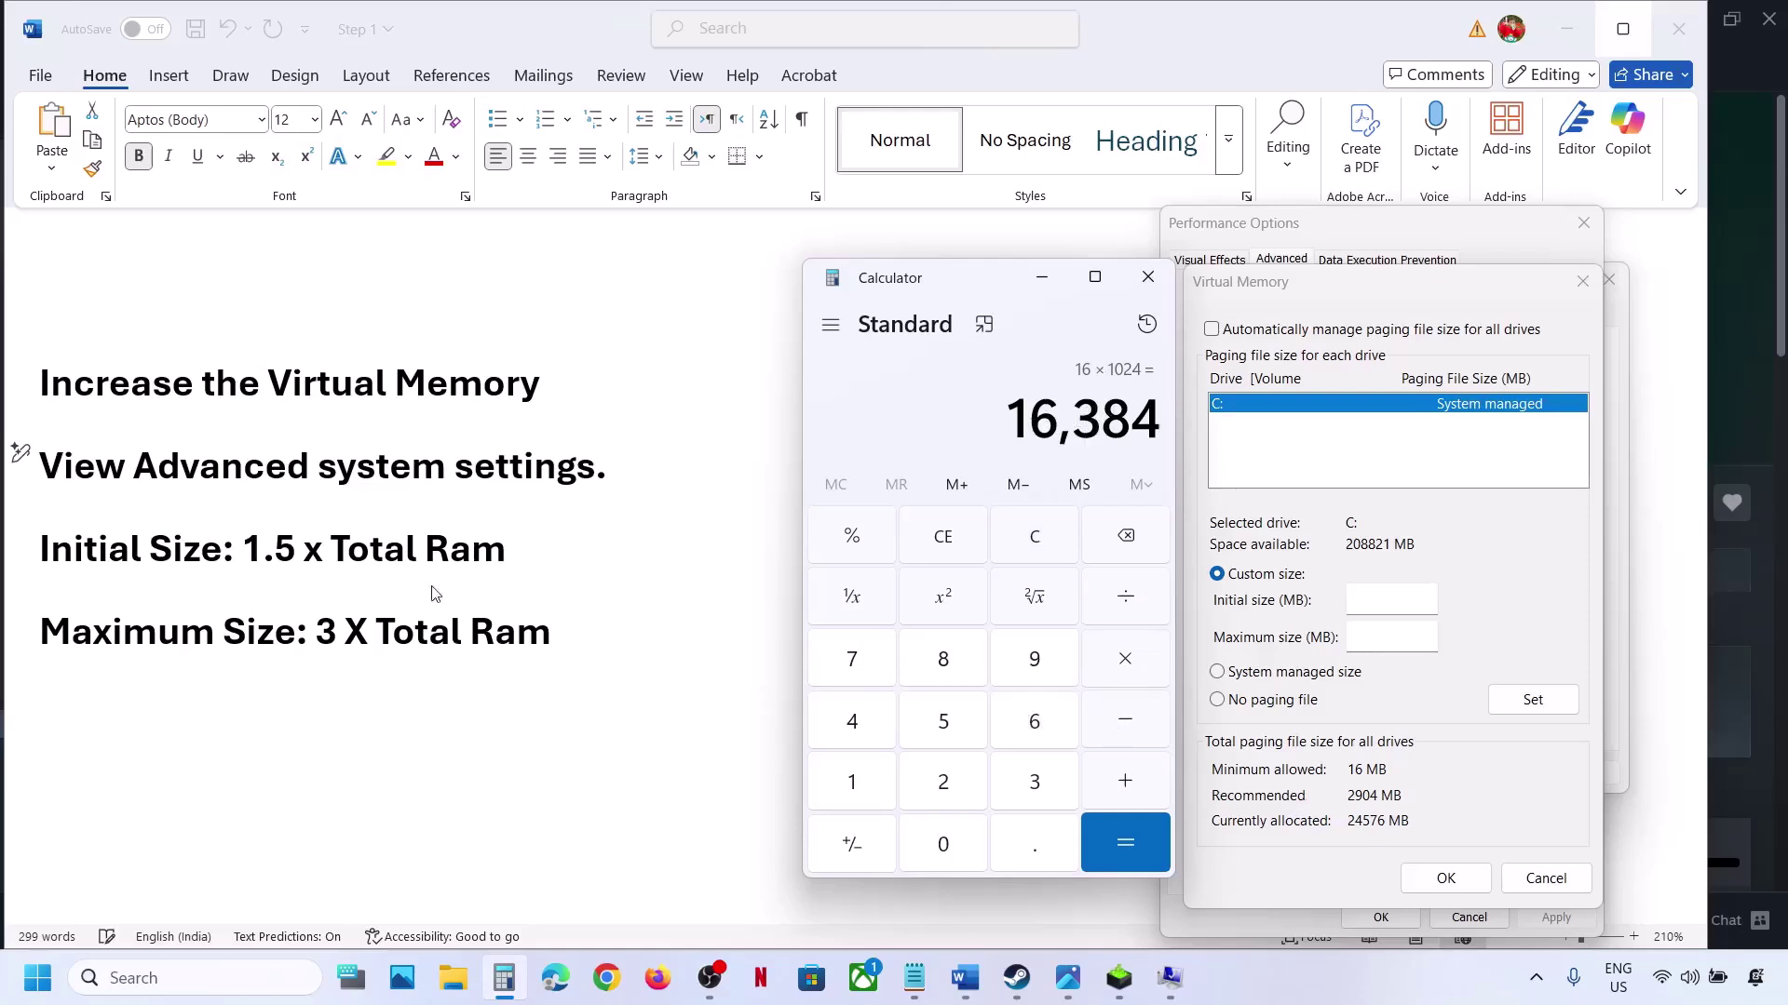
click(1126, 660)
text(1.5)
key(Return)
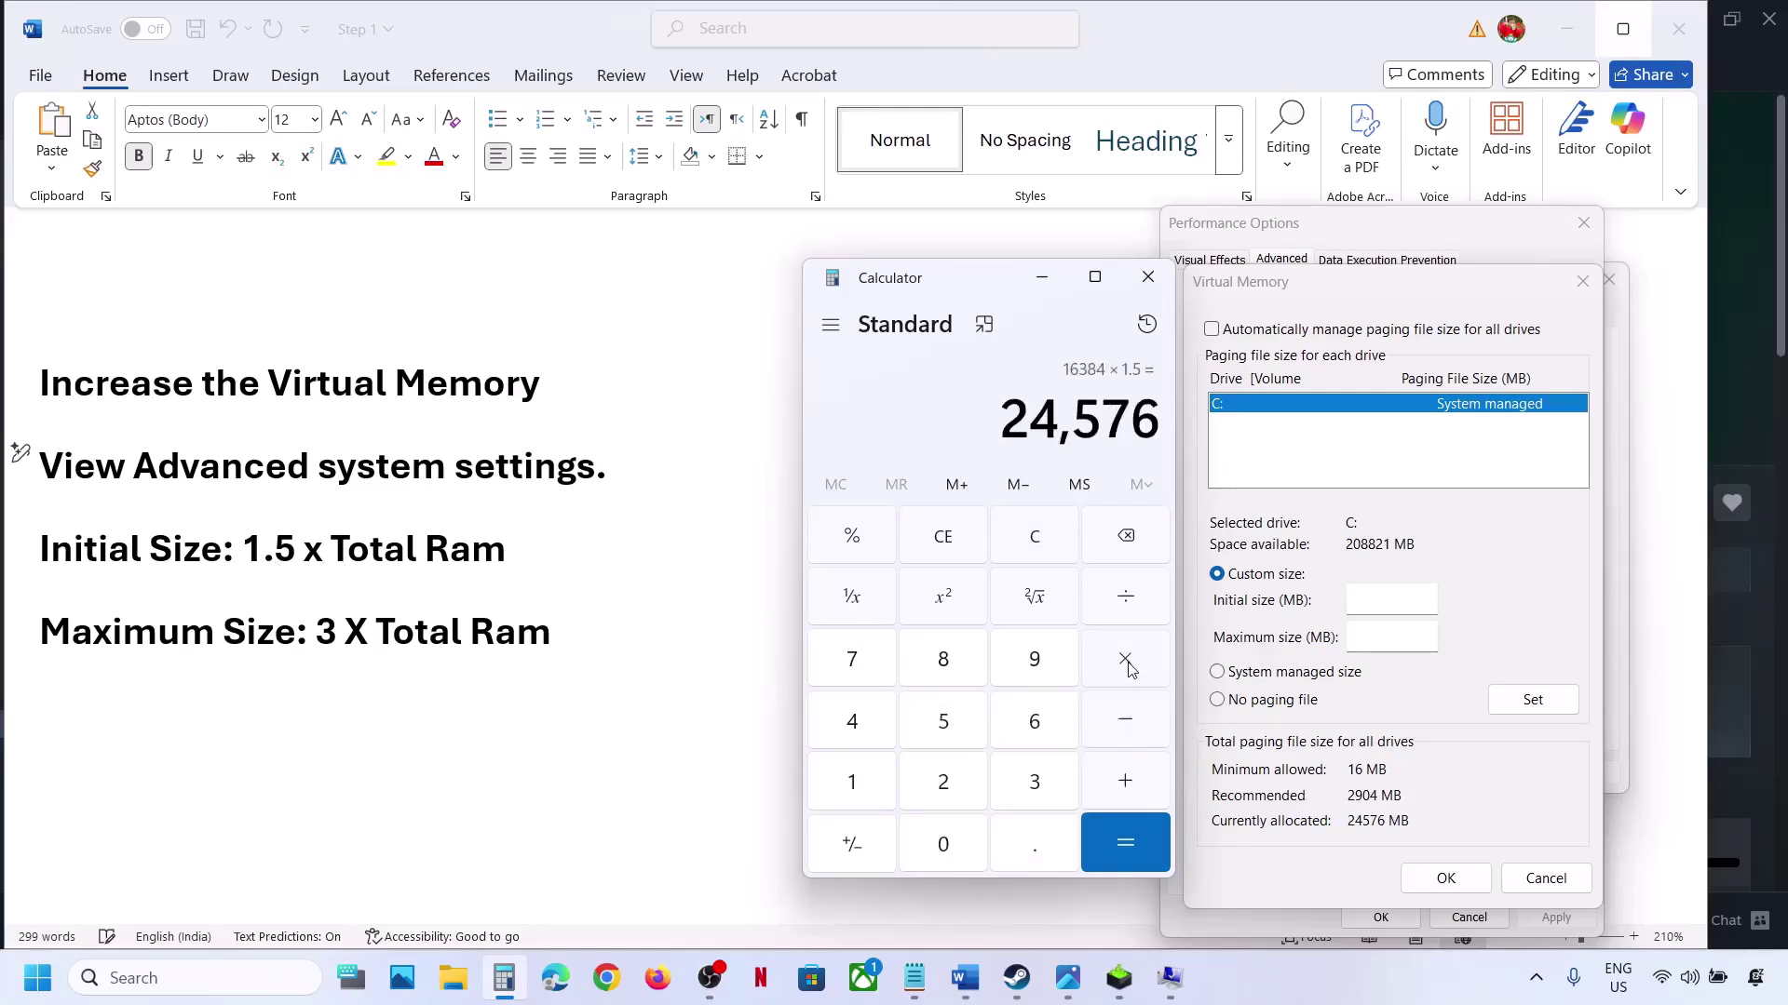
click(1397, 603)
text(24576)
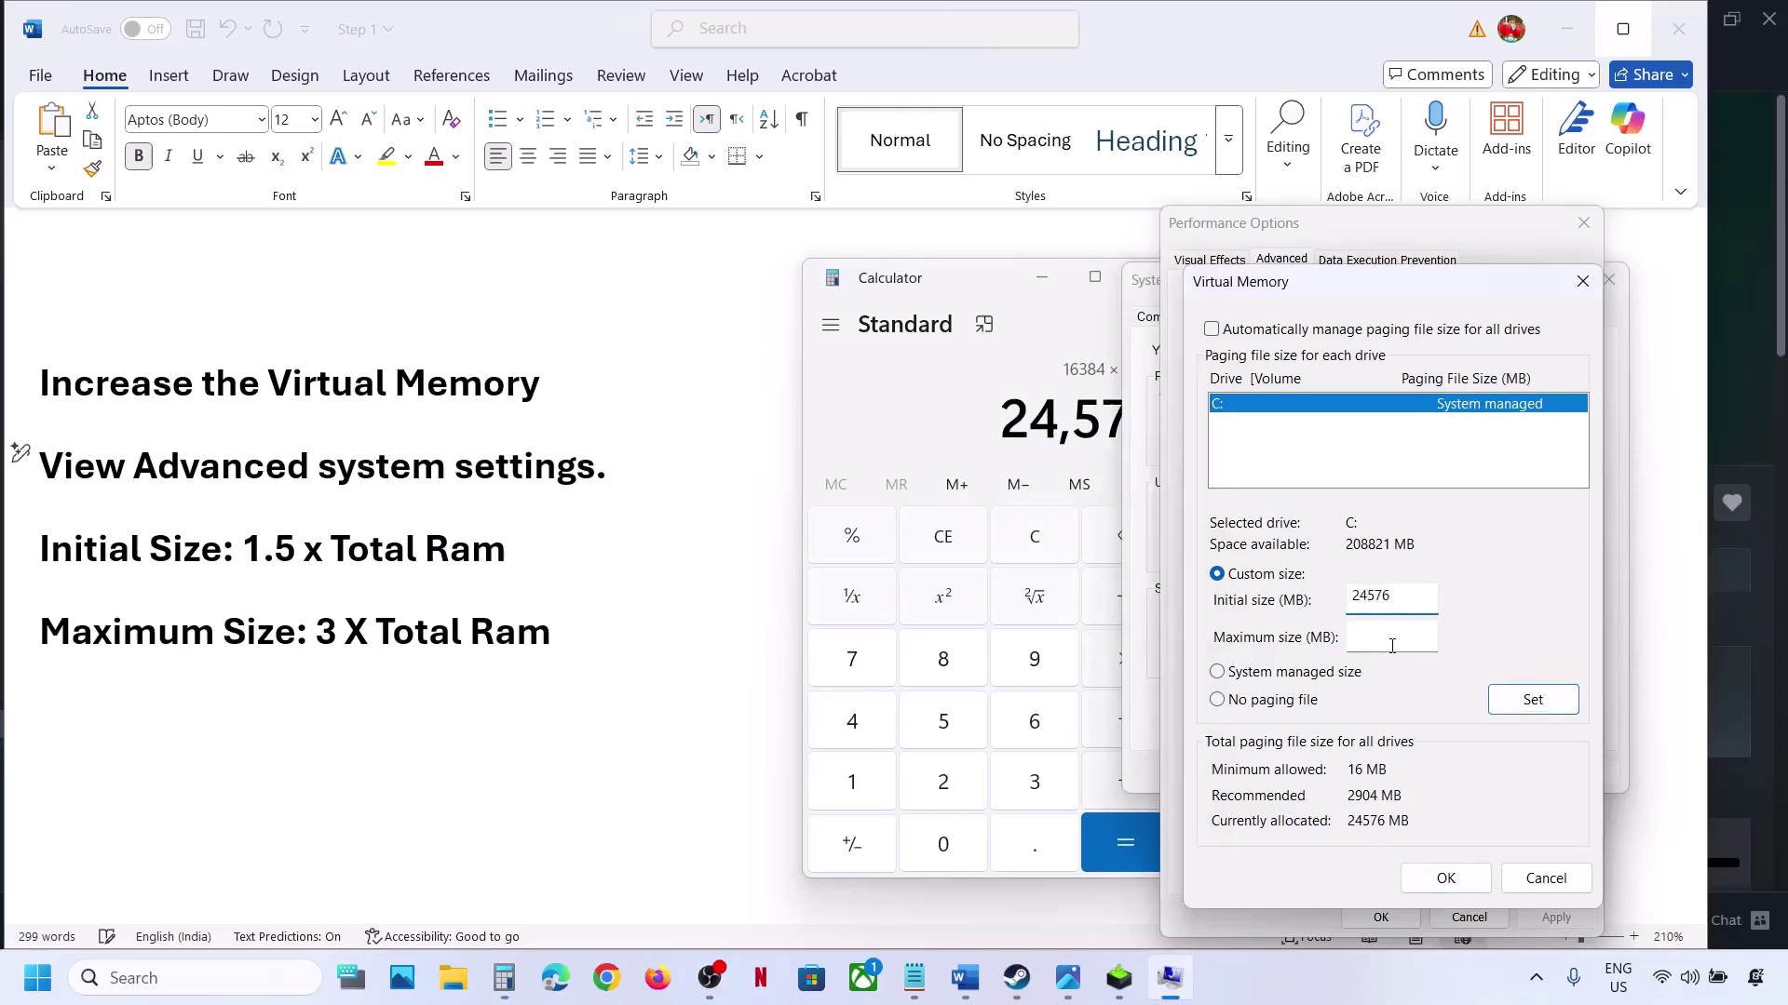
Calculate 16 × 1024 × 3 in Calculator and enter 49152 MB as the paging file's maximum size
click(1392, 646)
click(1037, 540)
click(1036, 540)
text(16 × )
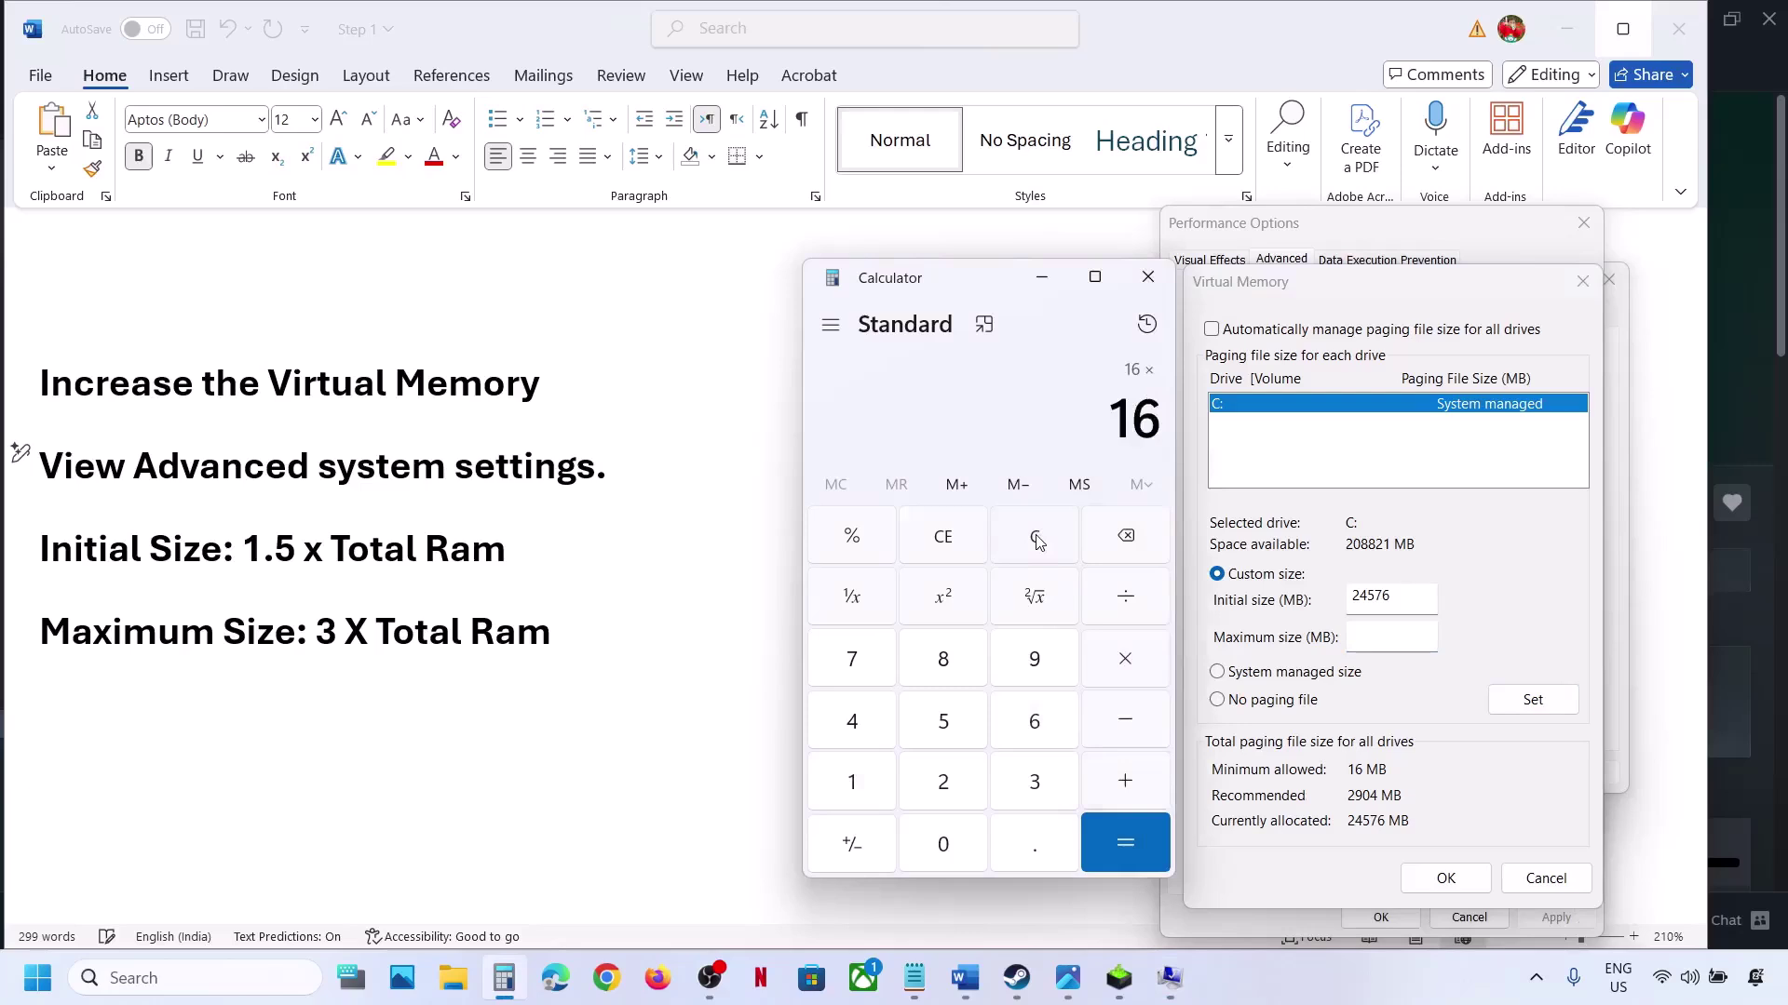
text(1024)
key(Return)
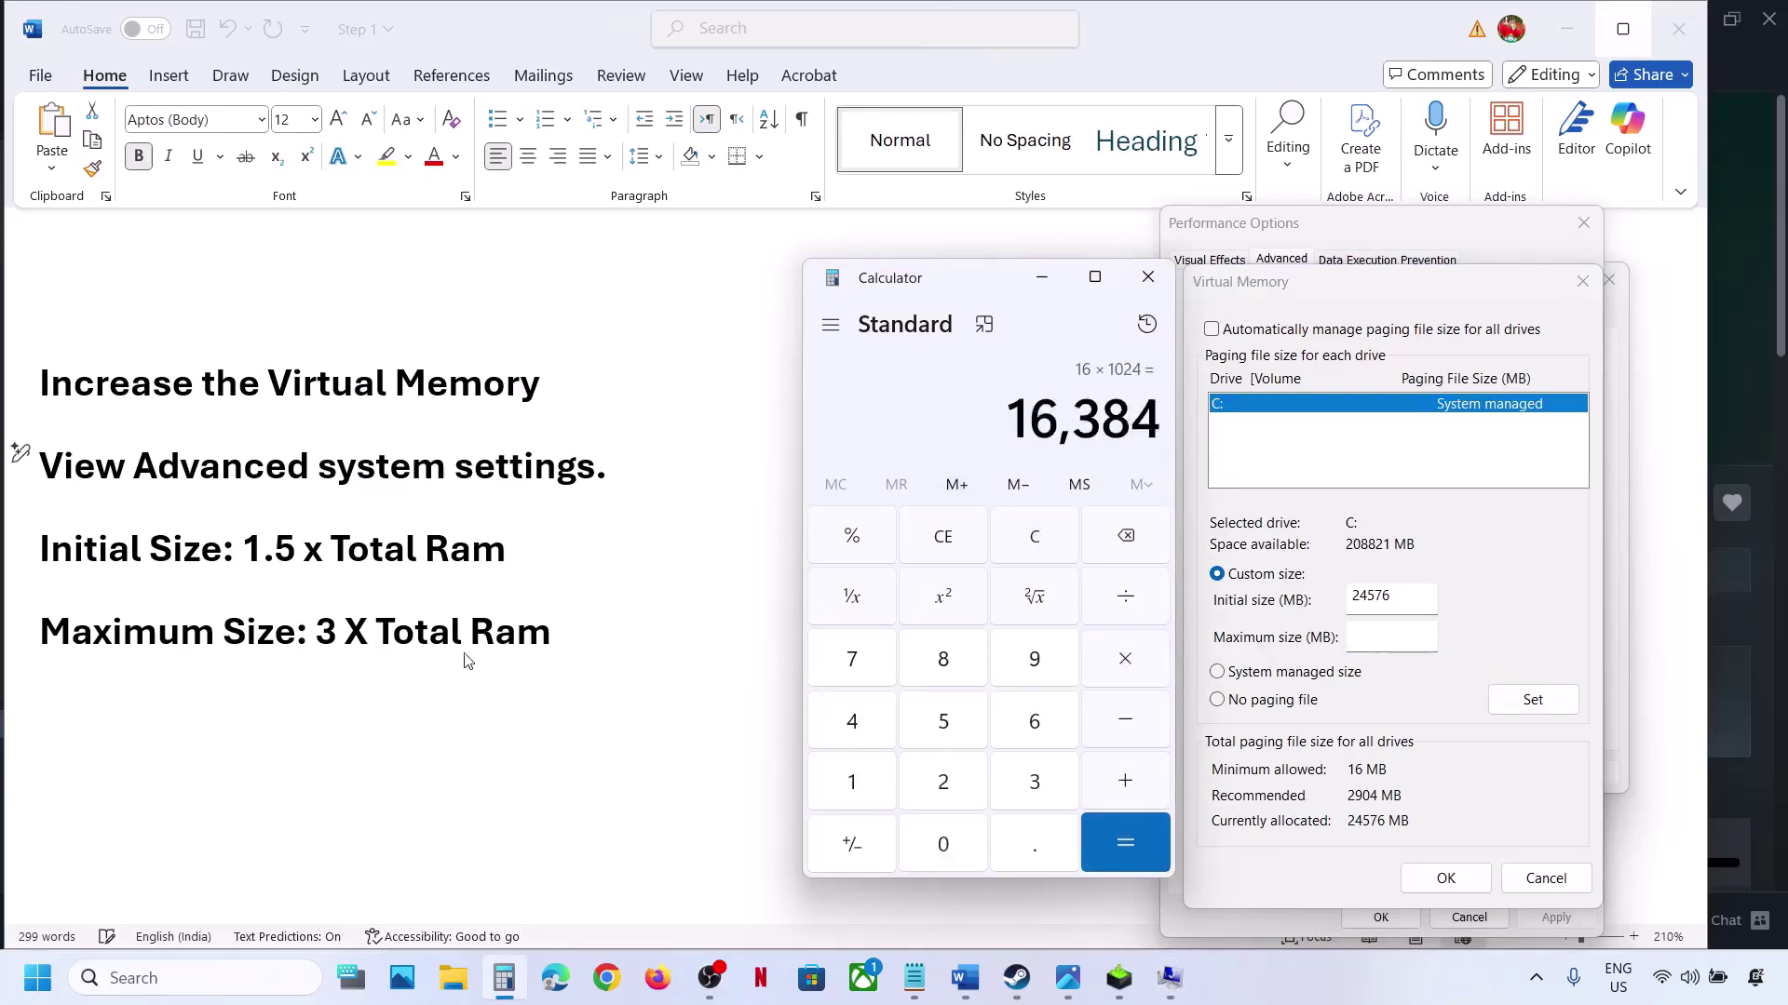
click(1132, 678)
text(384 ×)
key(Return)
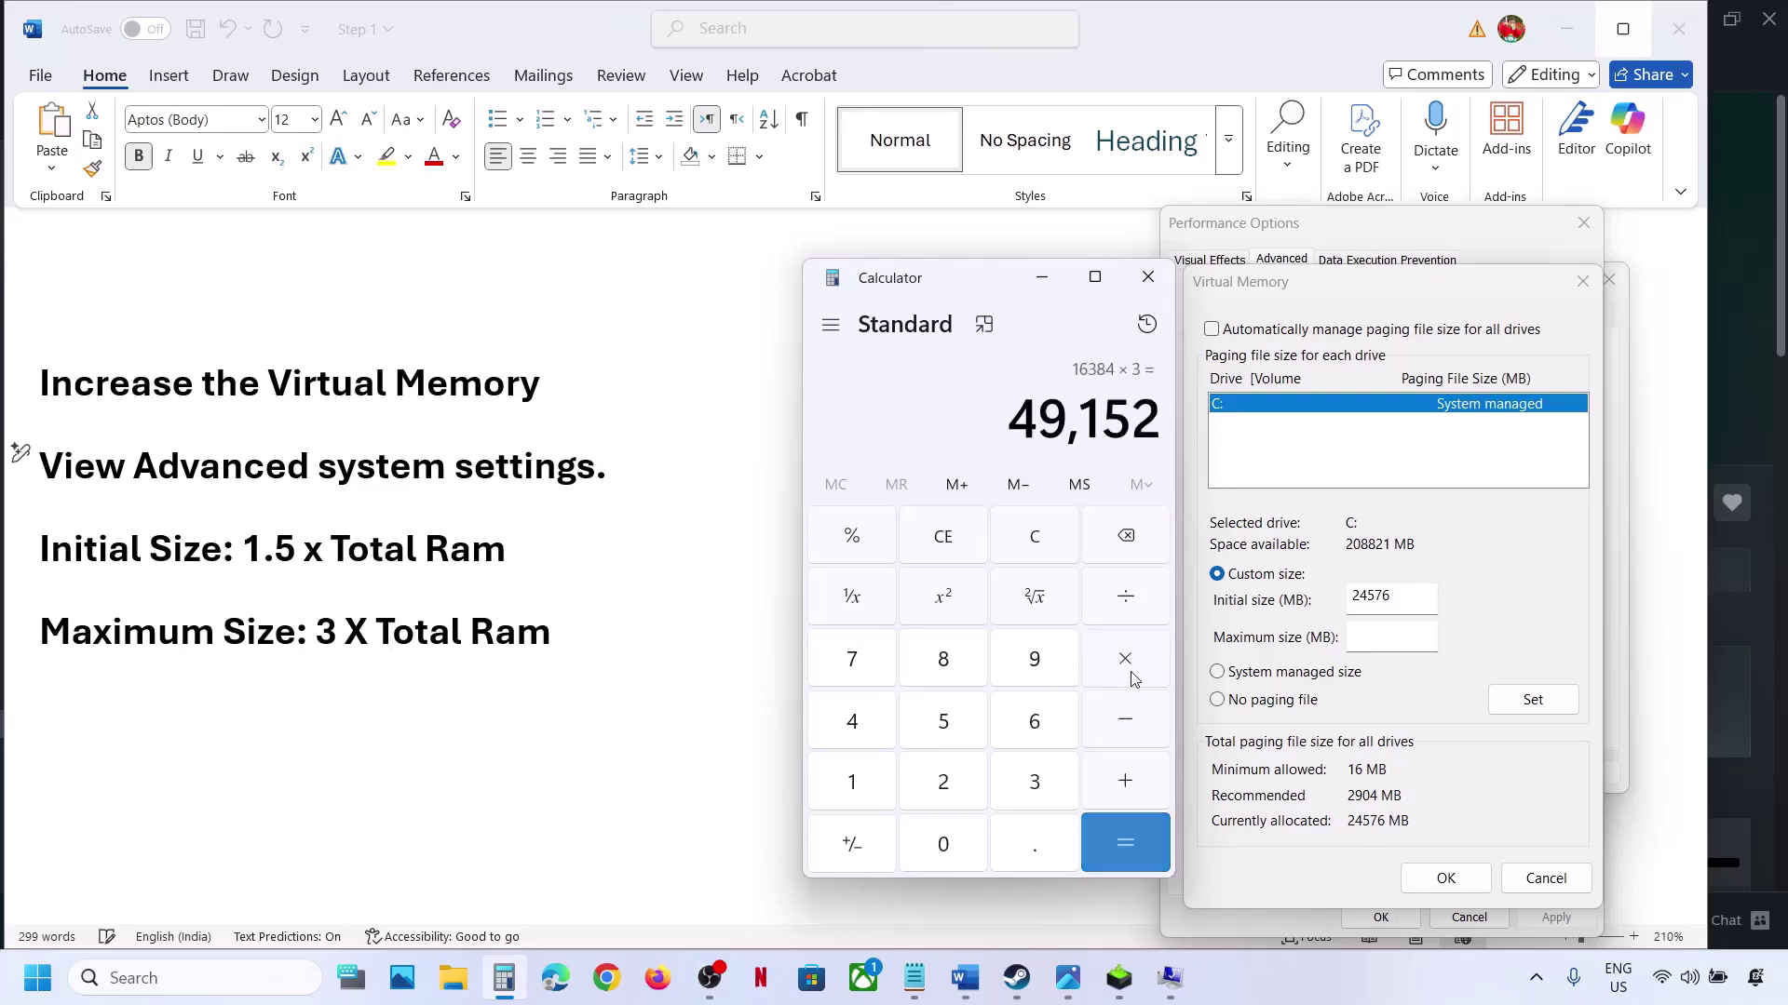
click(1379, 630)
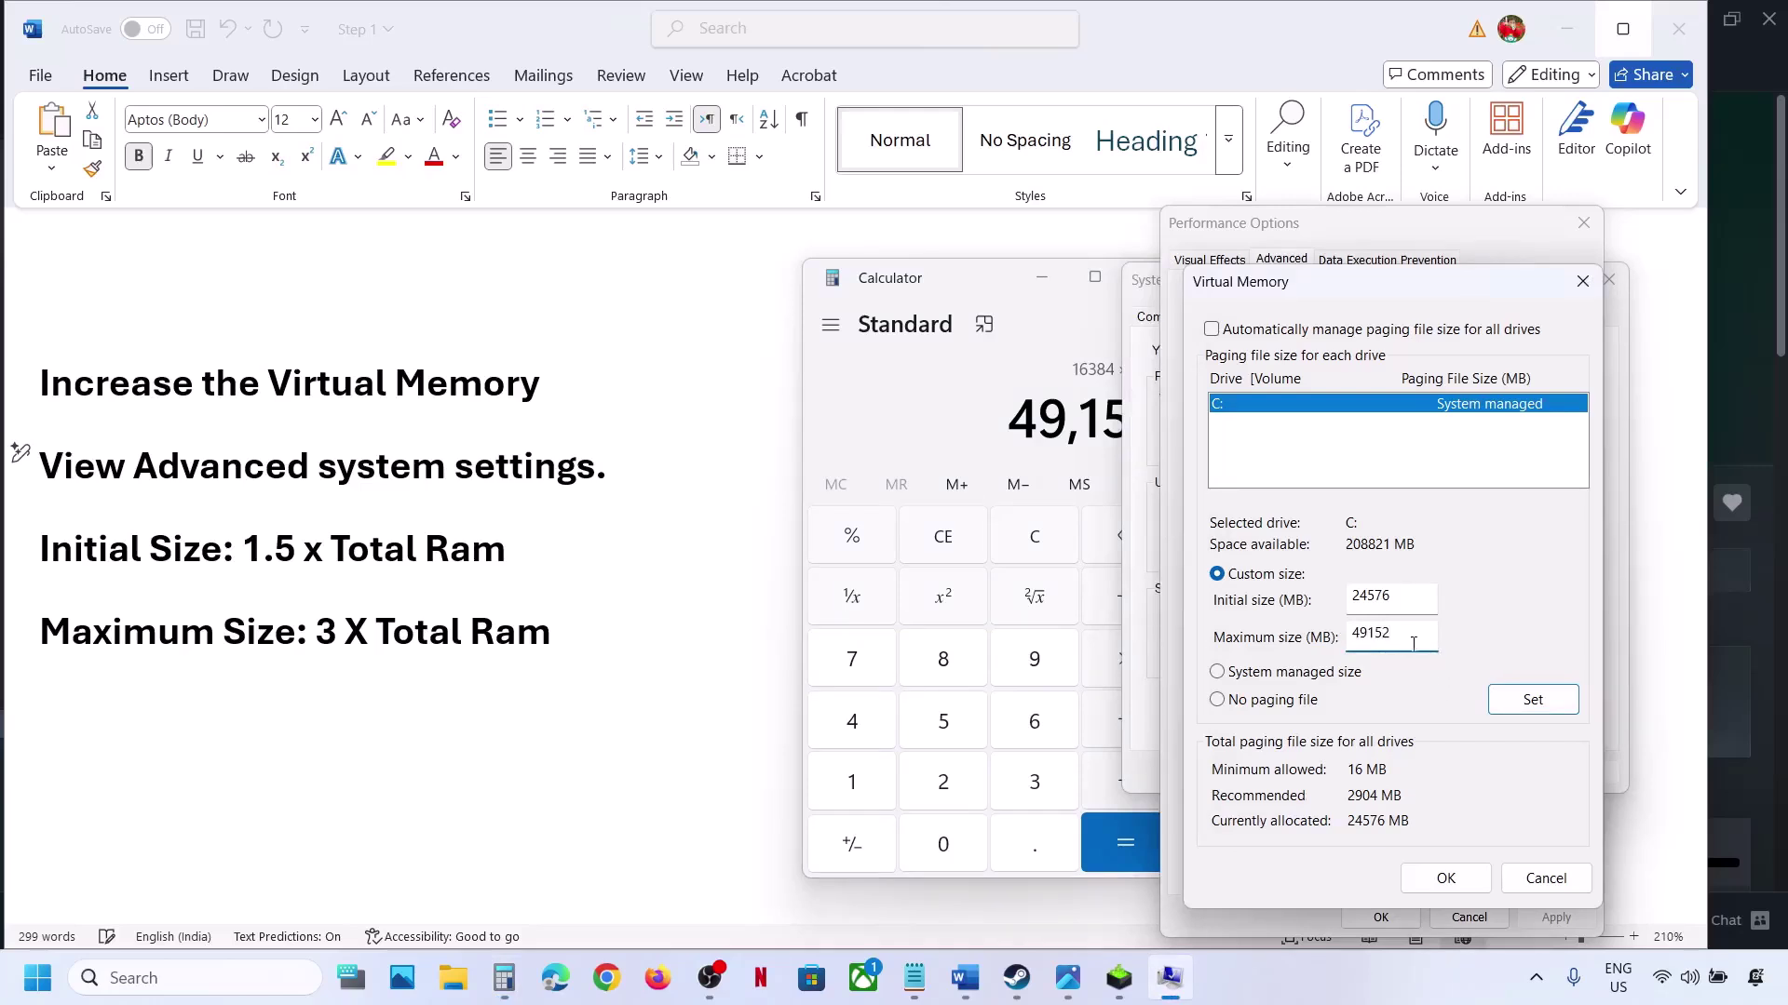
Apply the custom paging file size to drive C: and confirm the Virtual Memory, Performance Options and System Properties dialogs
click(1538, 710)
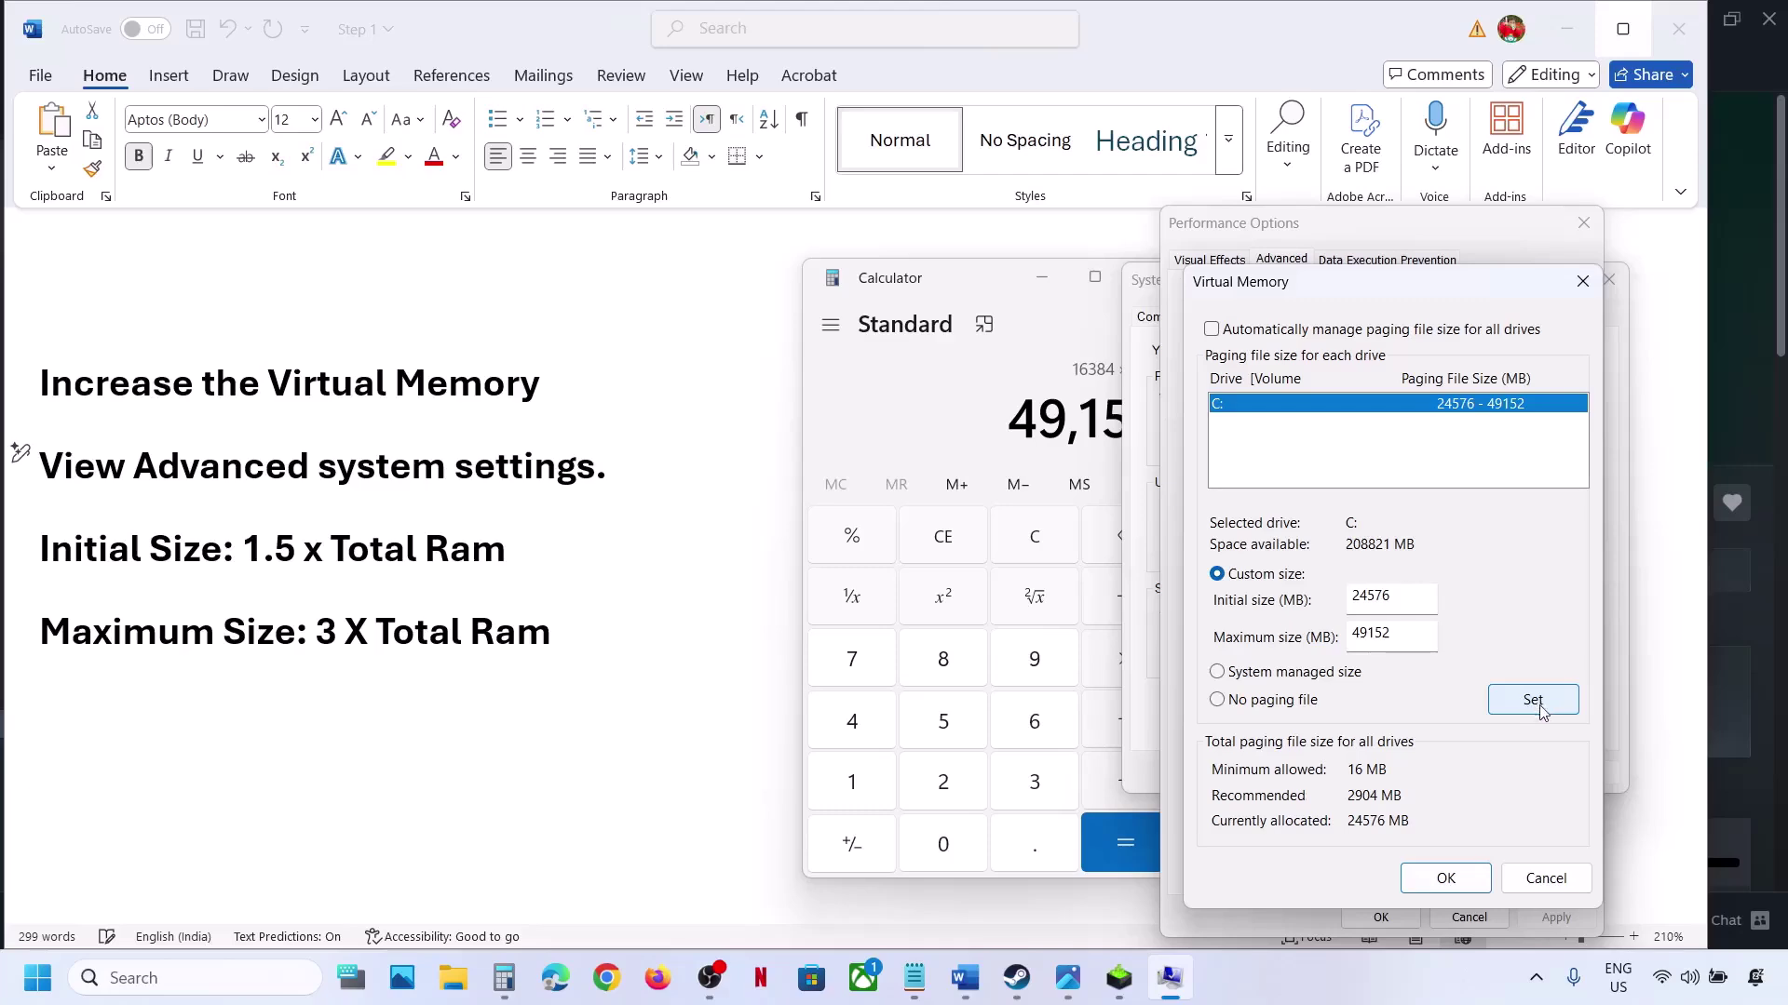
click(1452, 876)
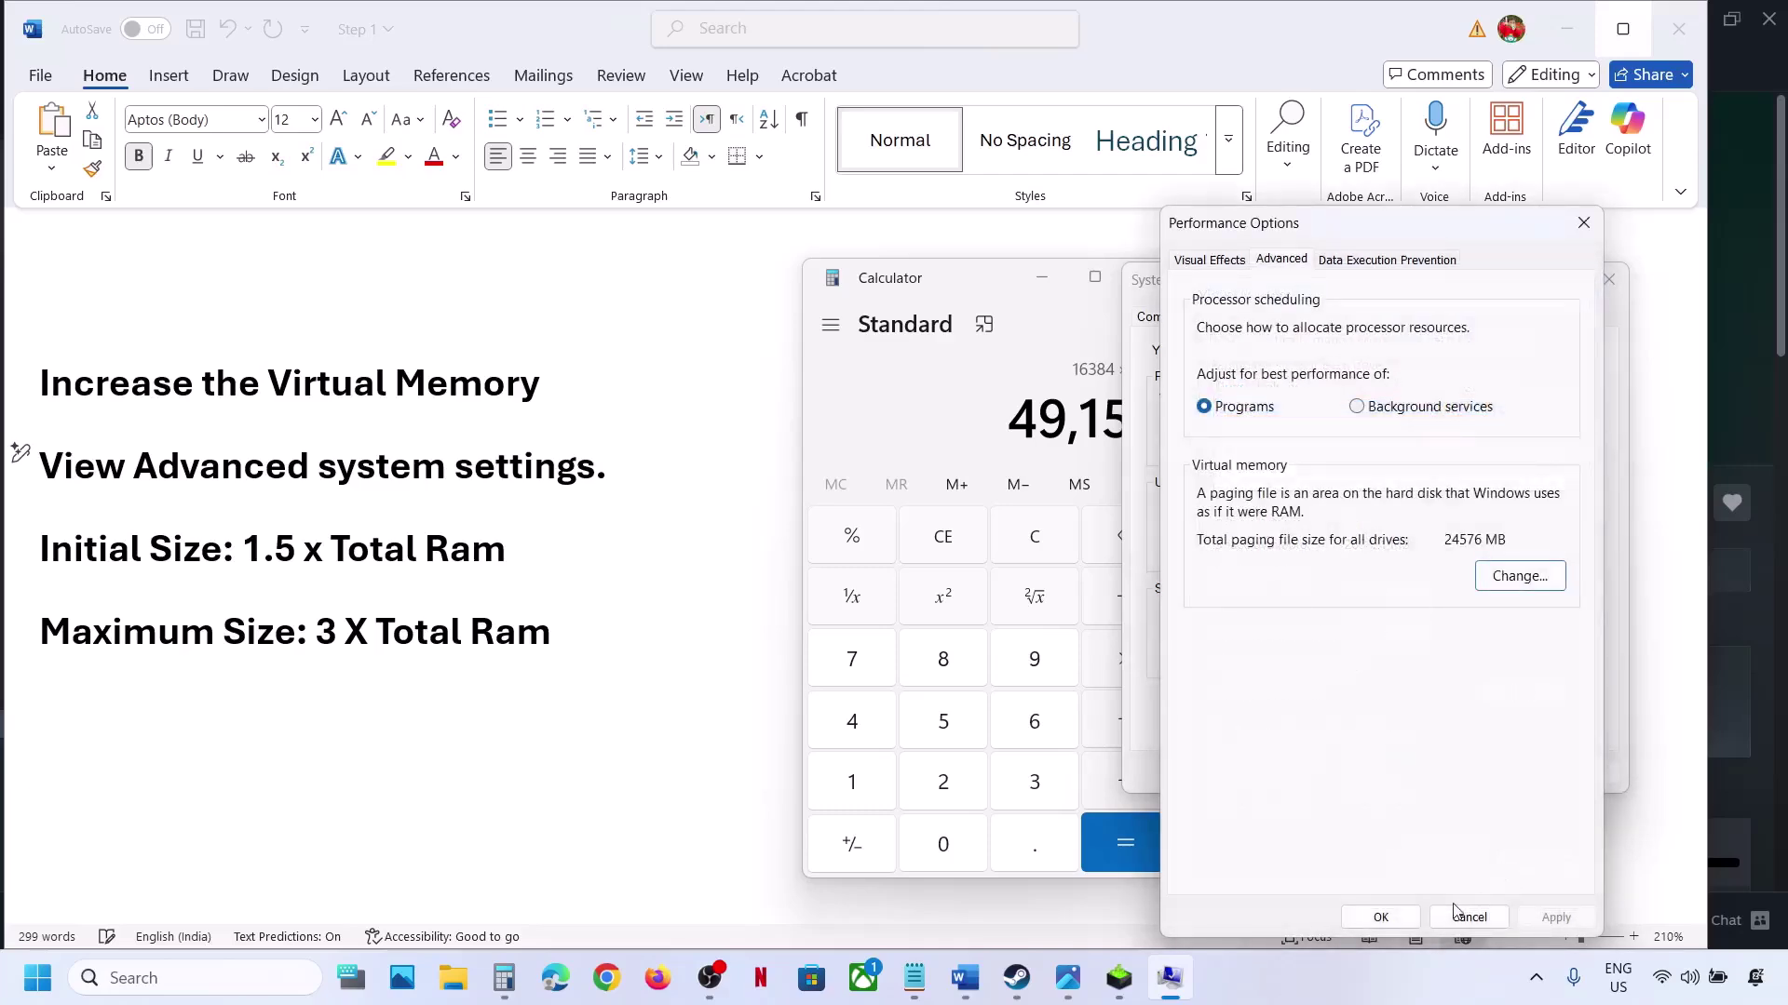
click(1380, 918)
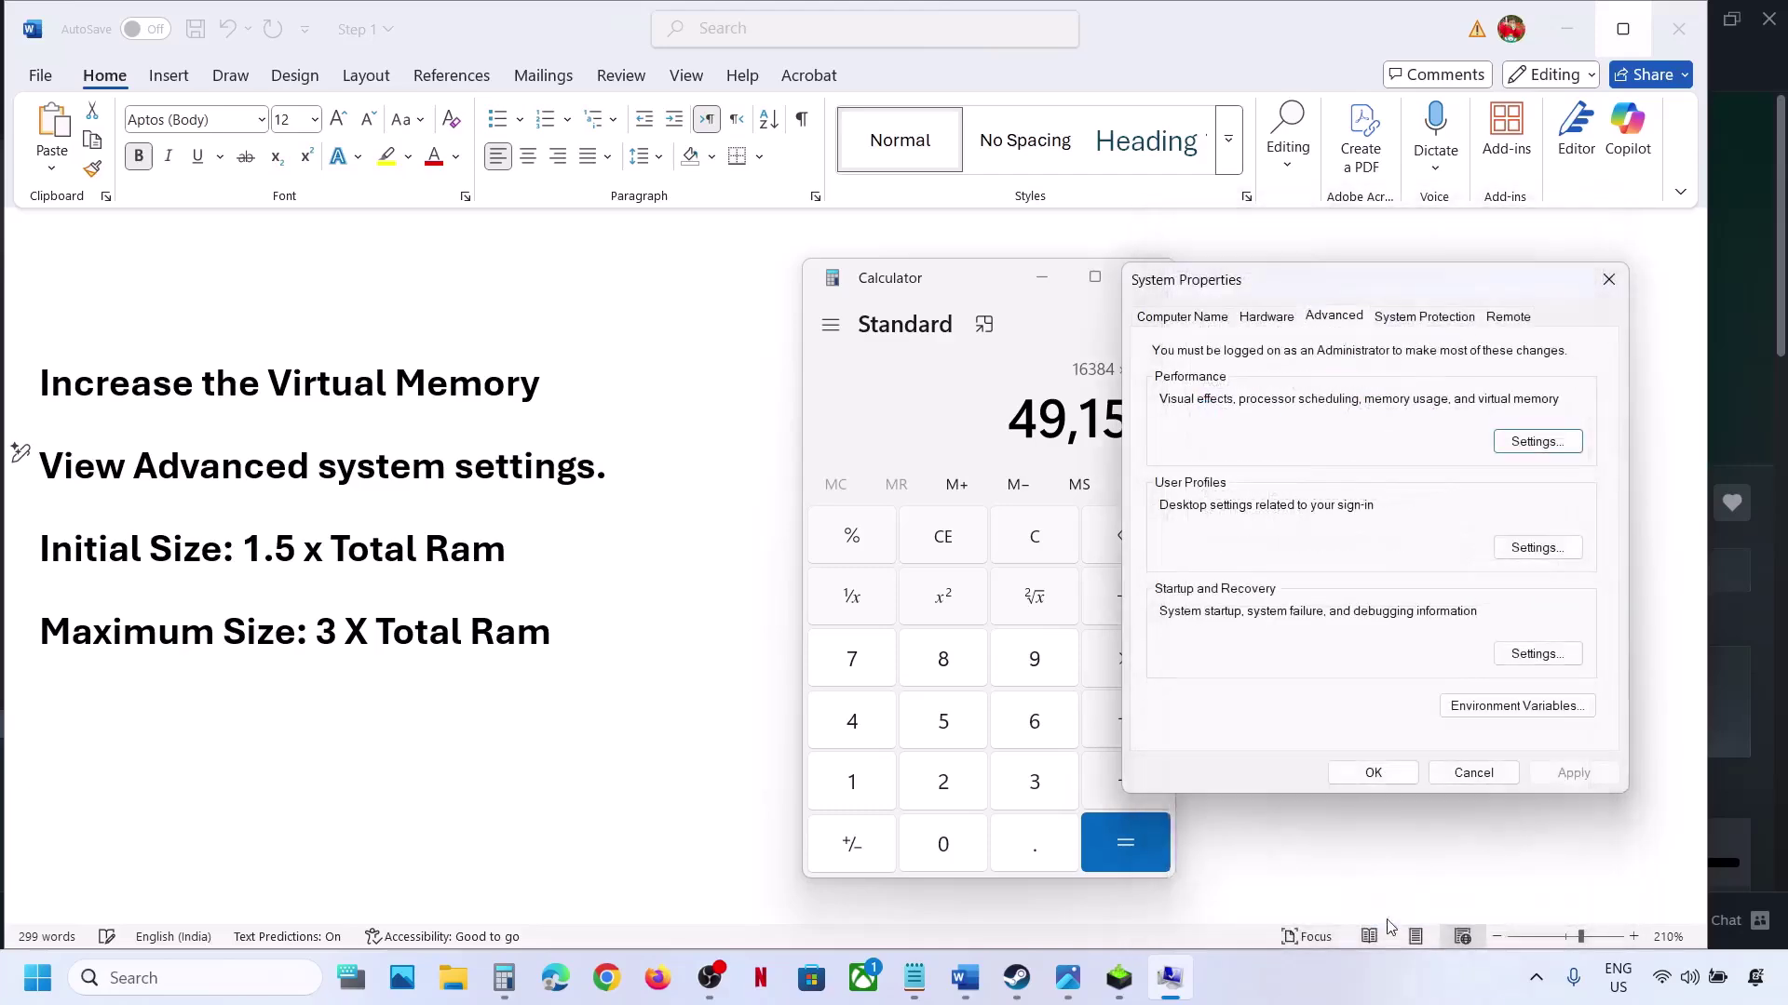
click(1393, 779)
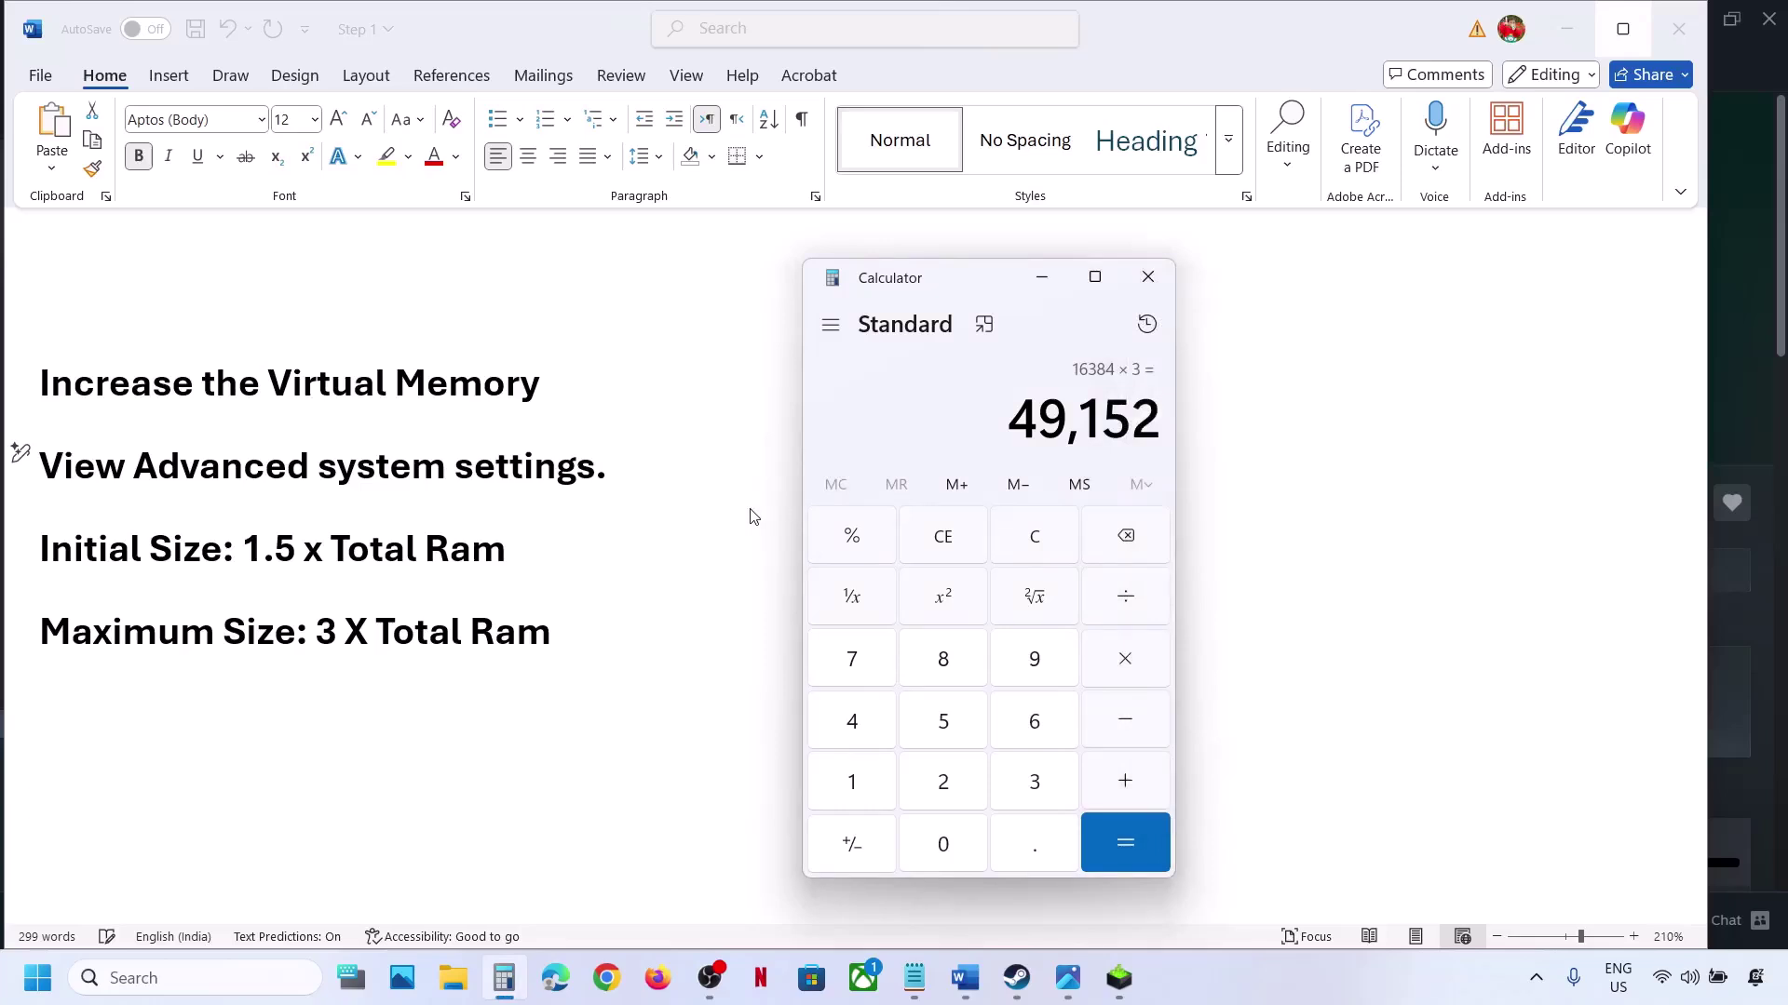
Search Windows for "View Advanced system settings" and reopen the Virtual Memory settings from the advanced Performance Options
click(595, 466)
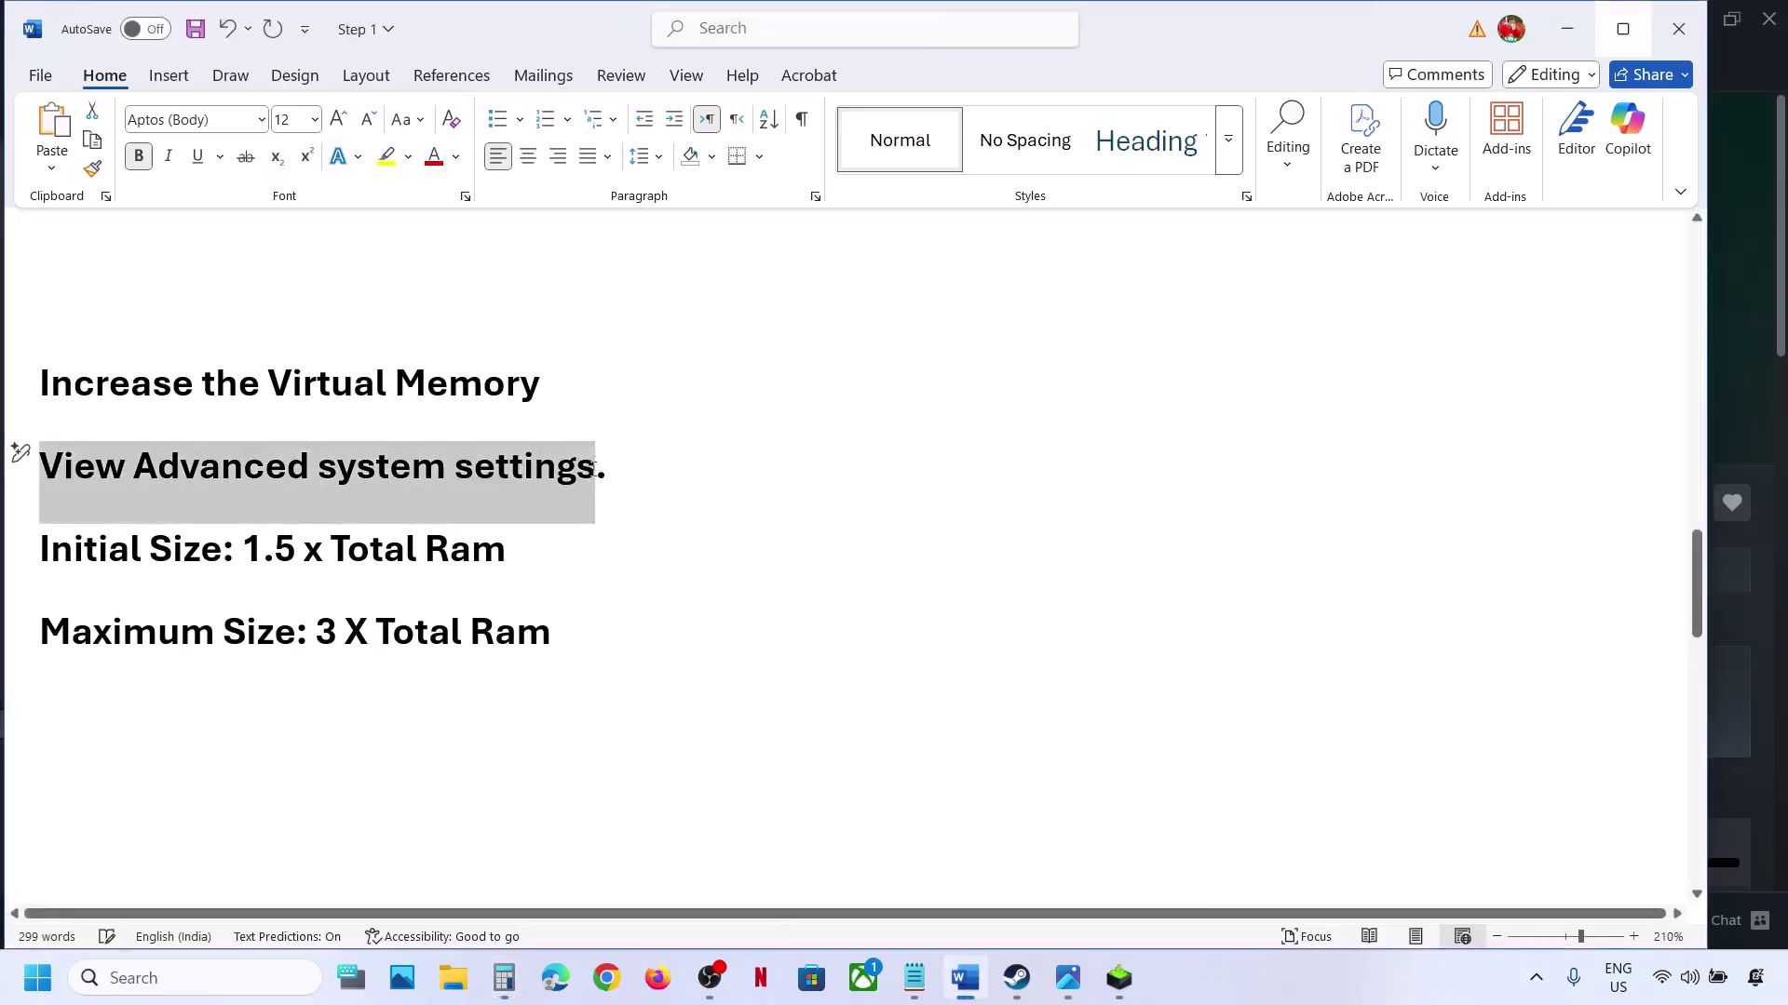
click(196, 978)
text(View Advanced system settings)
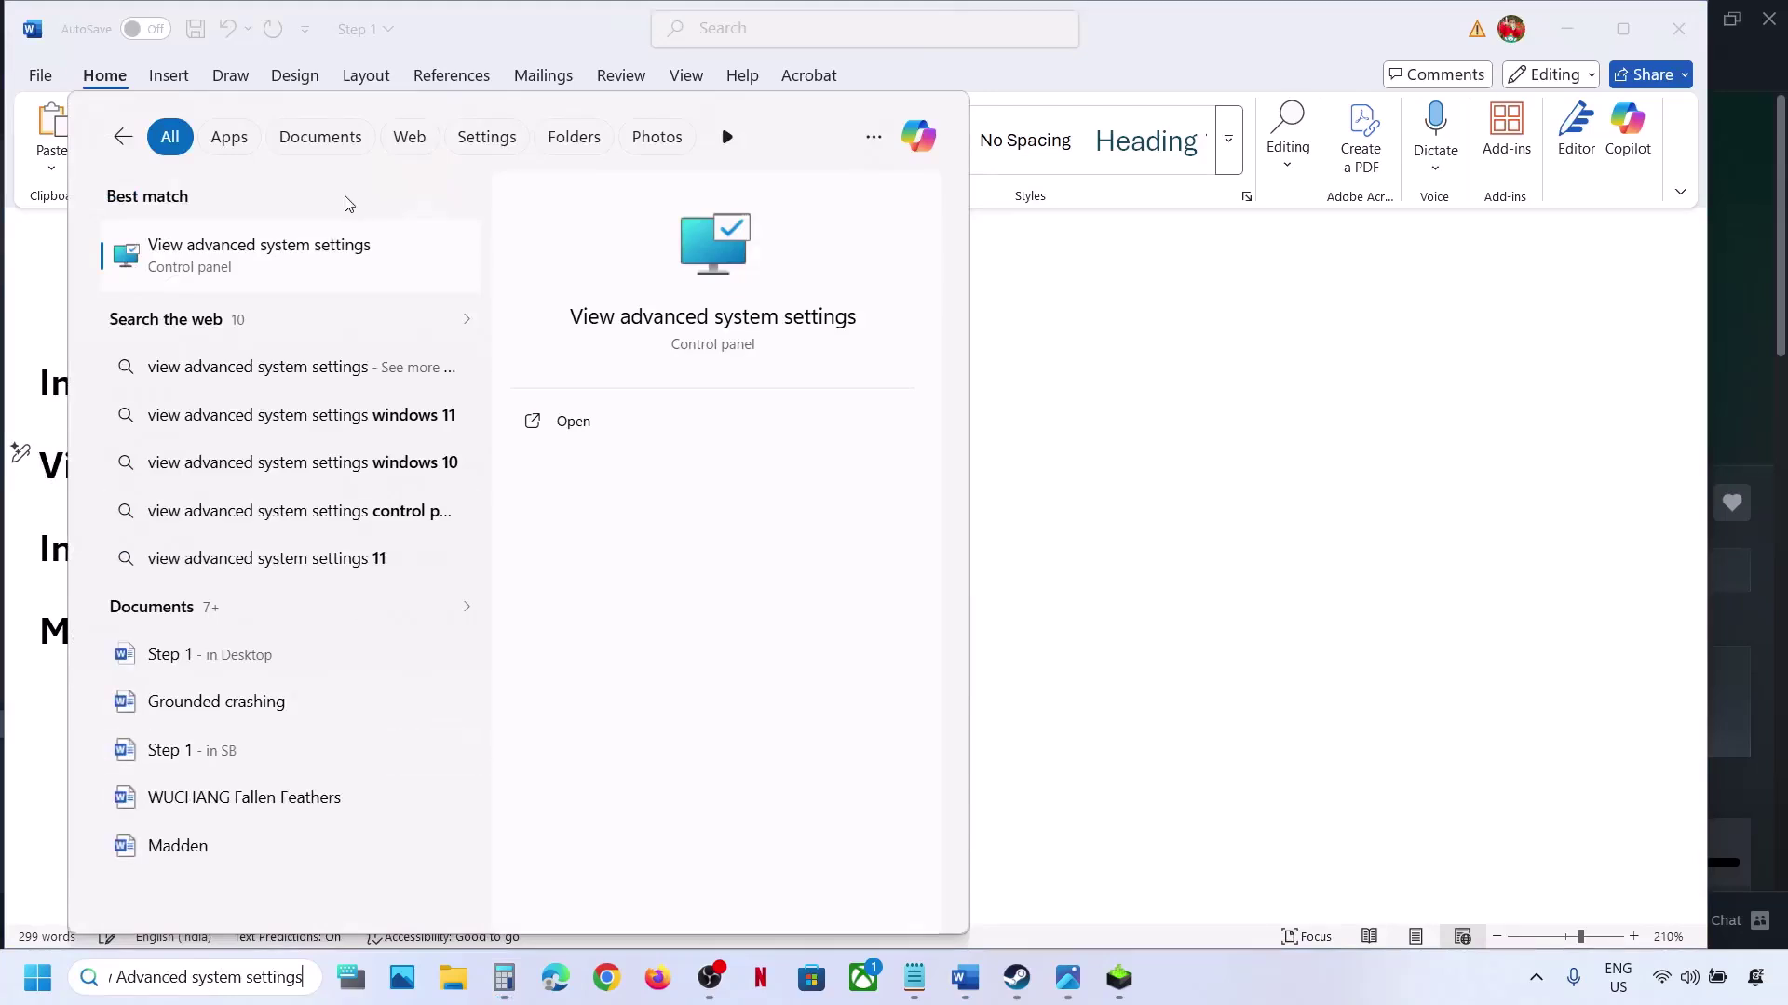
click(264, 268)
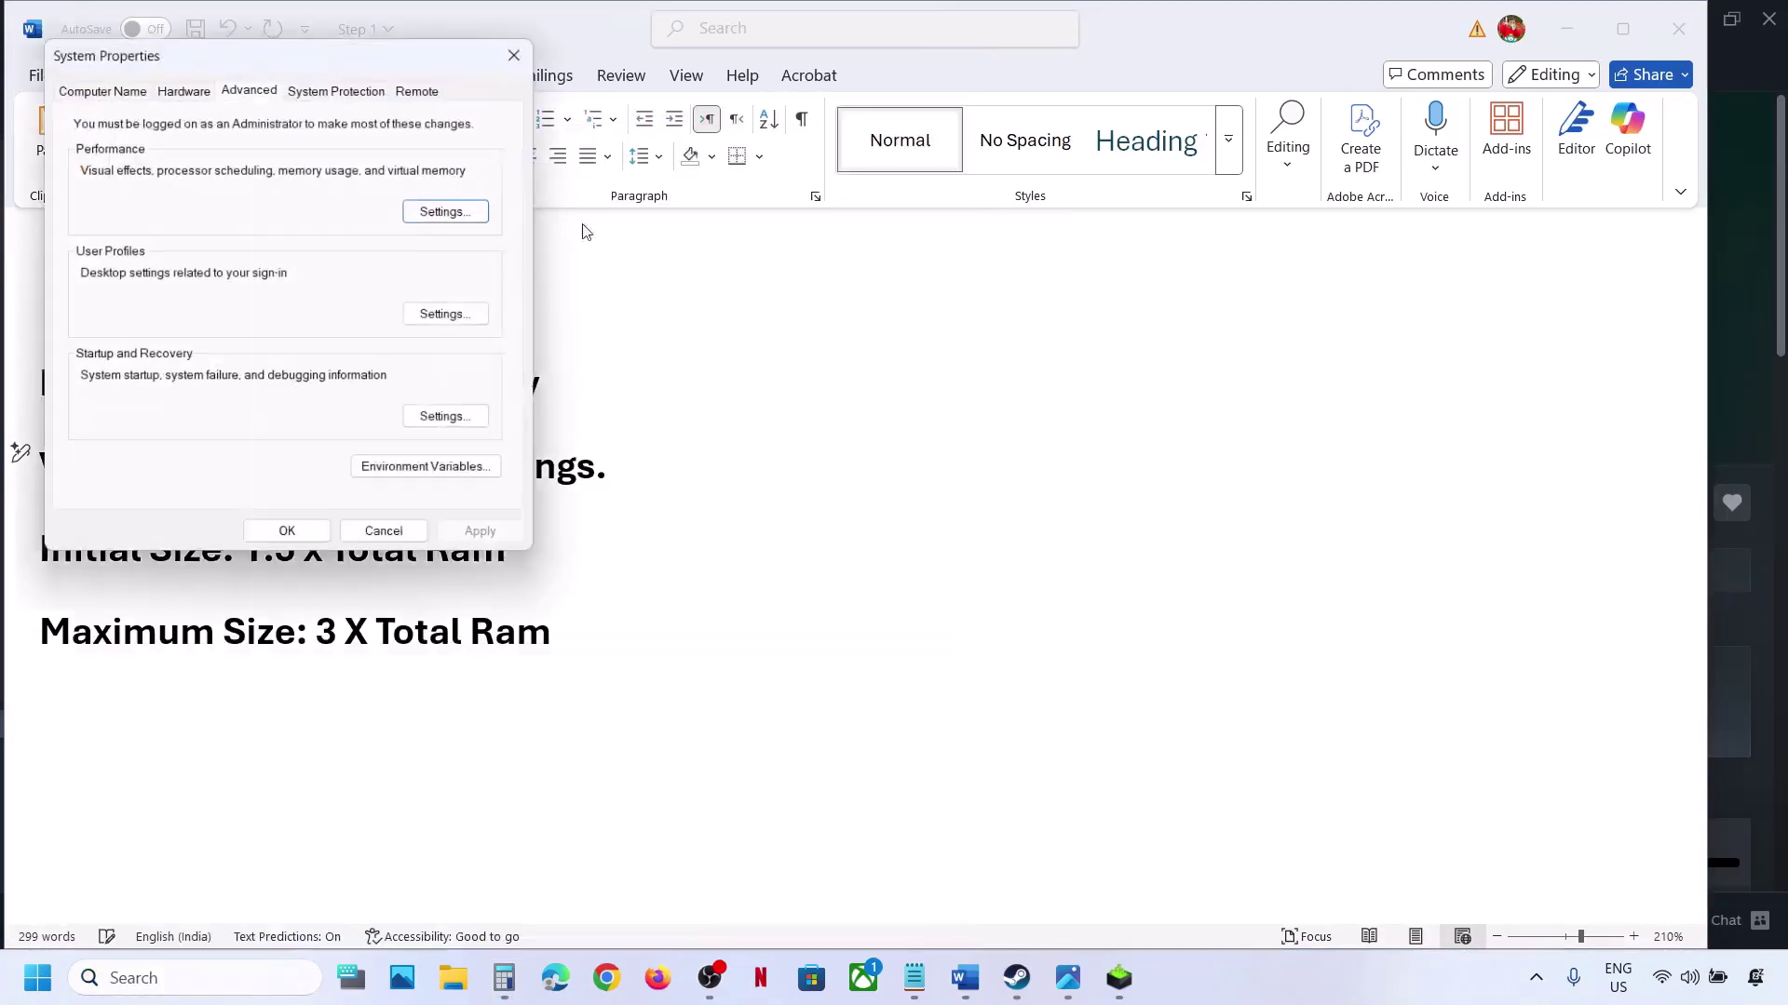
click(435, 208)
click(197, 169)
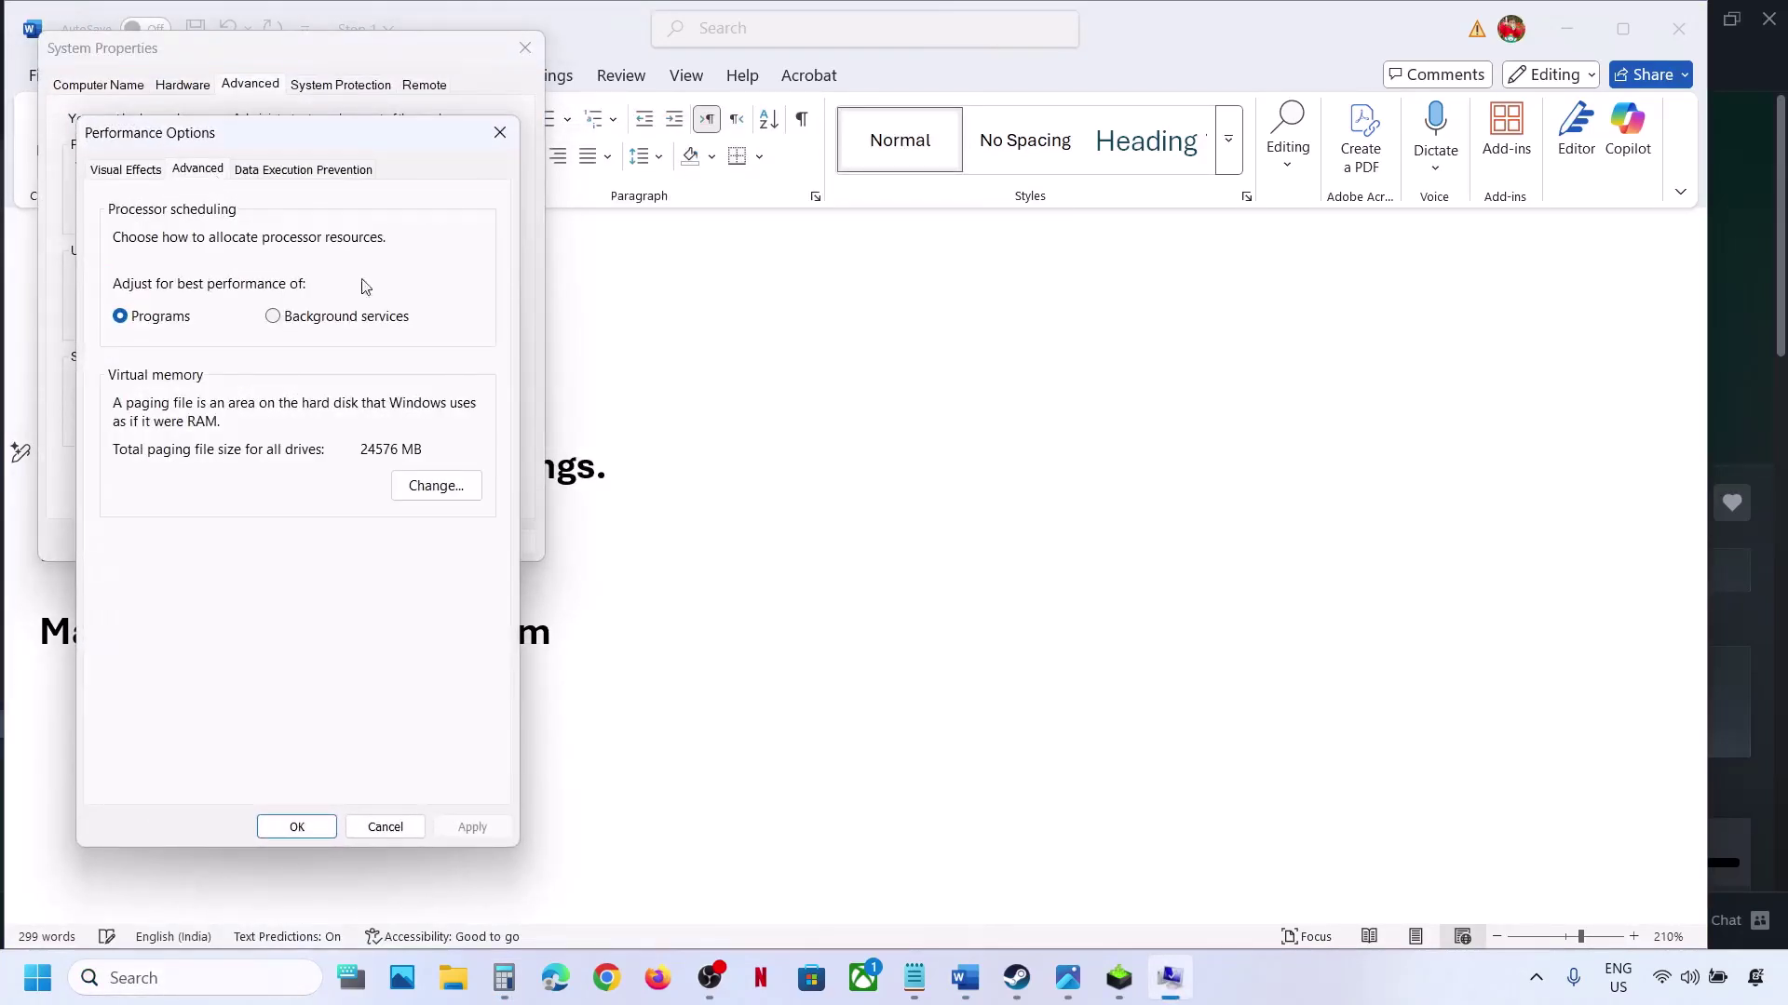
click(428, 485)
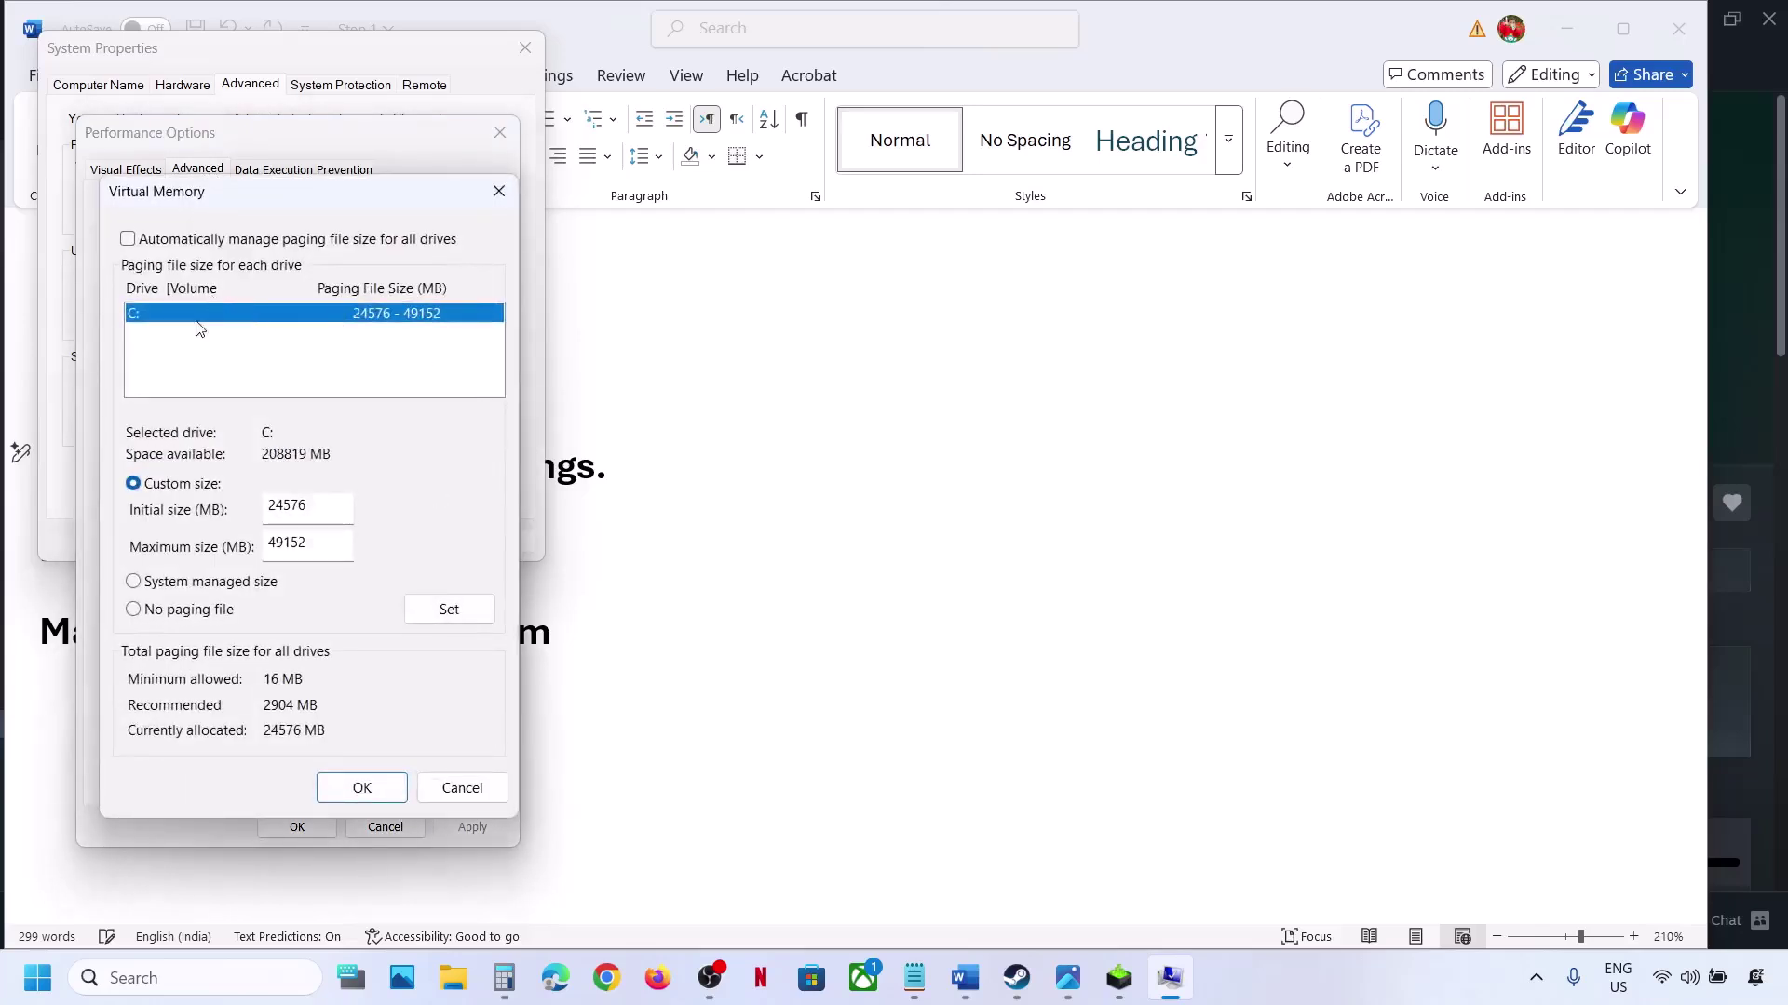
Set drive C: to System managed size, confirm all the dialogs, and dismiss the restart prompt without restarting
click(135, 582)
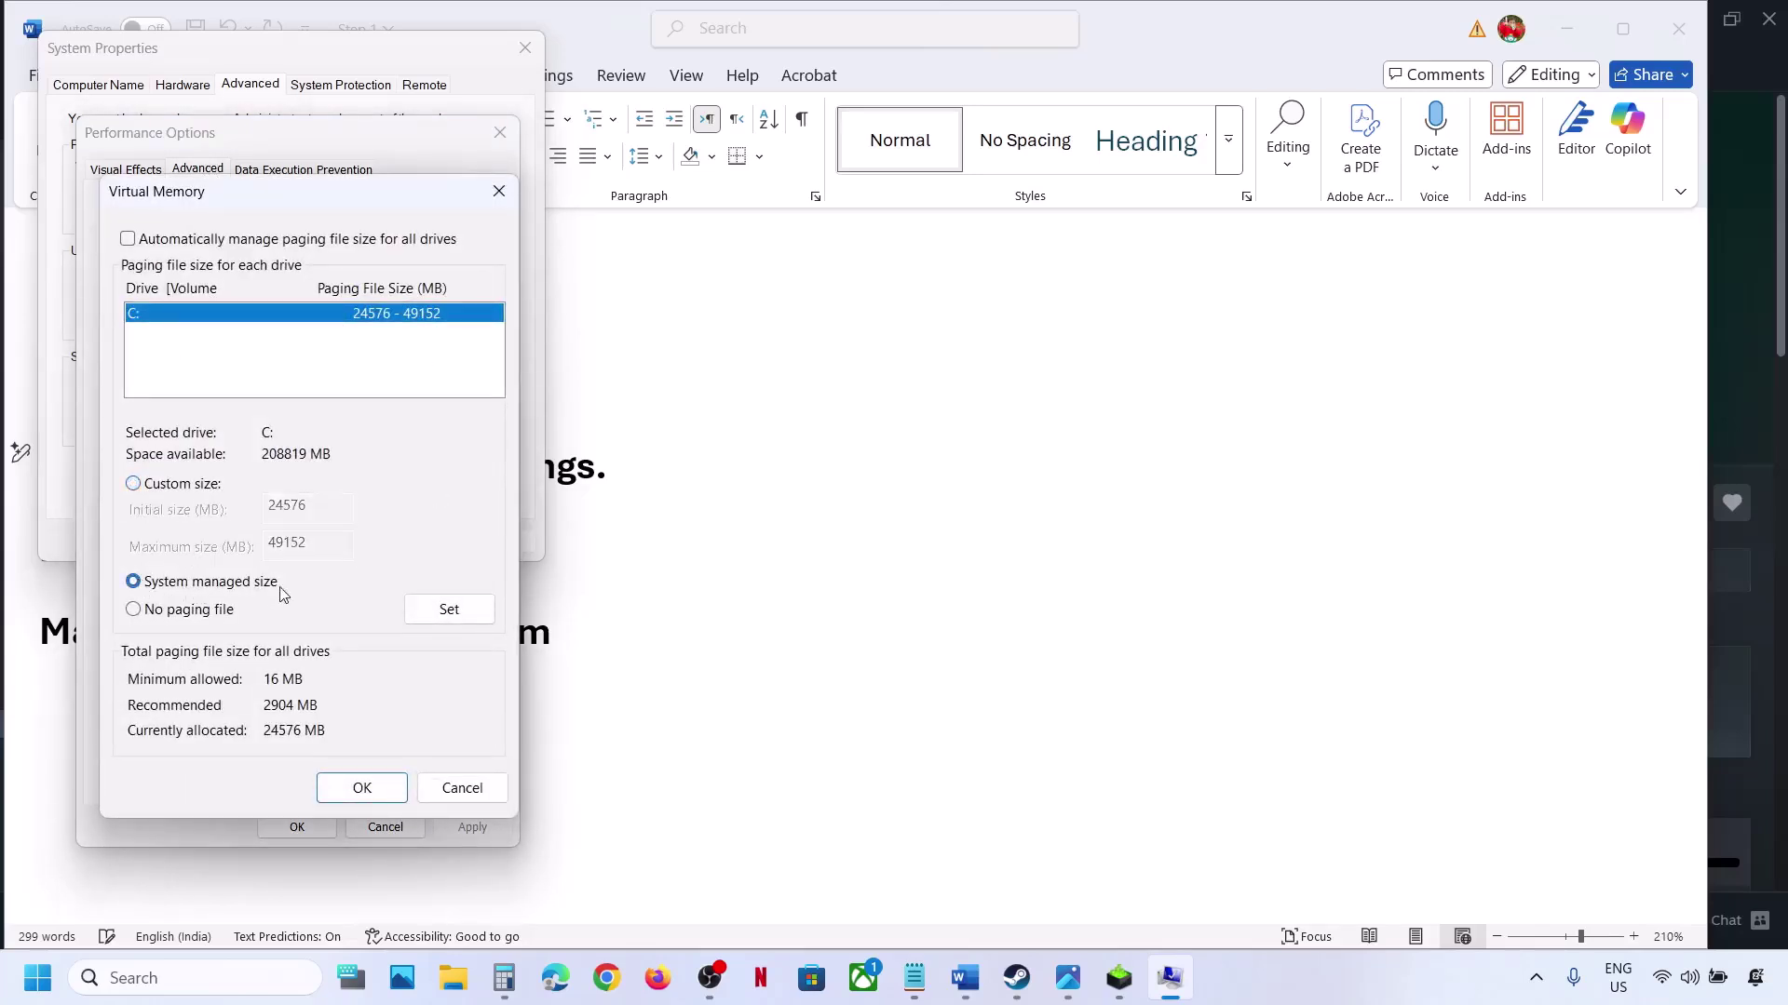
click(448, 609)
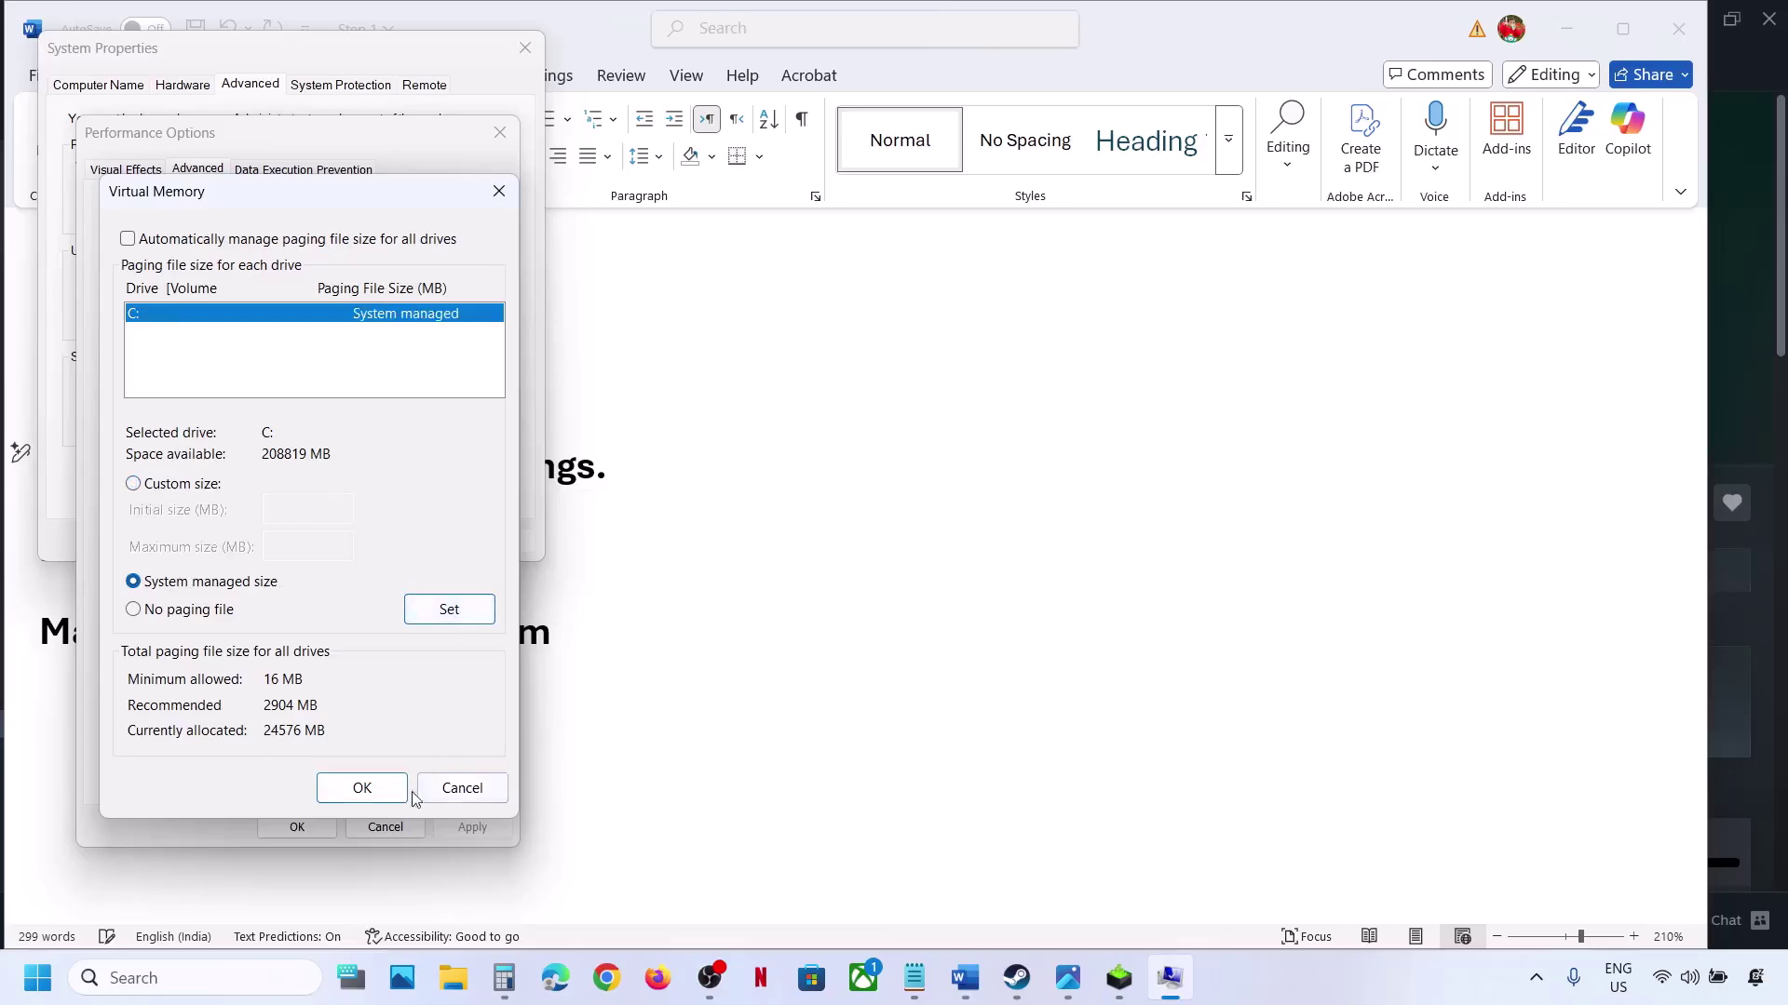
click(361, 788)
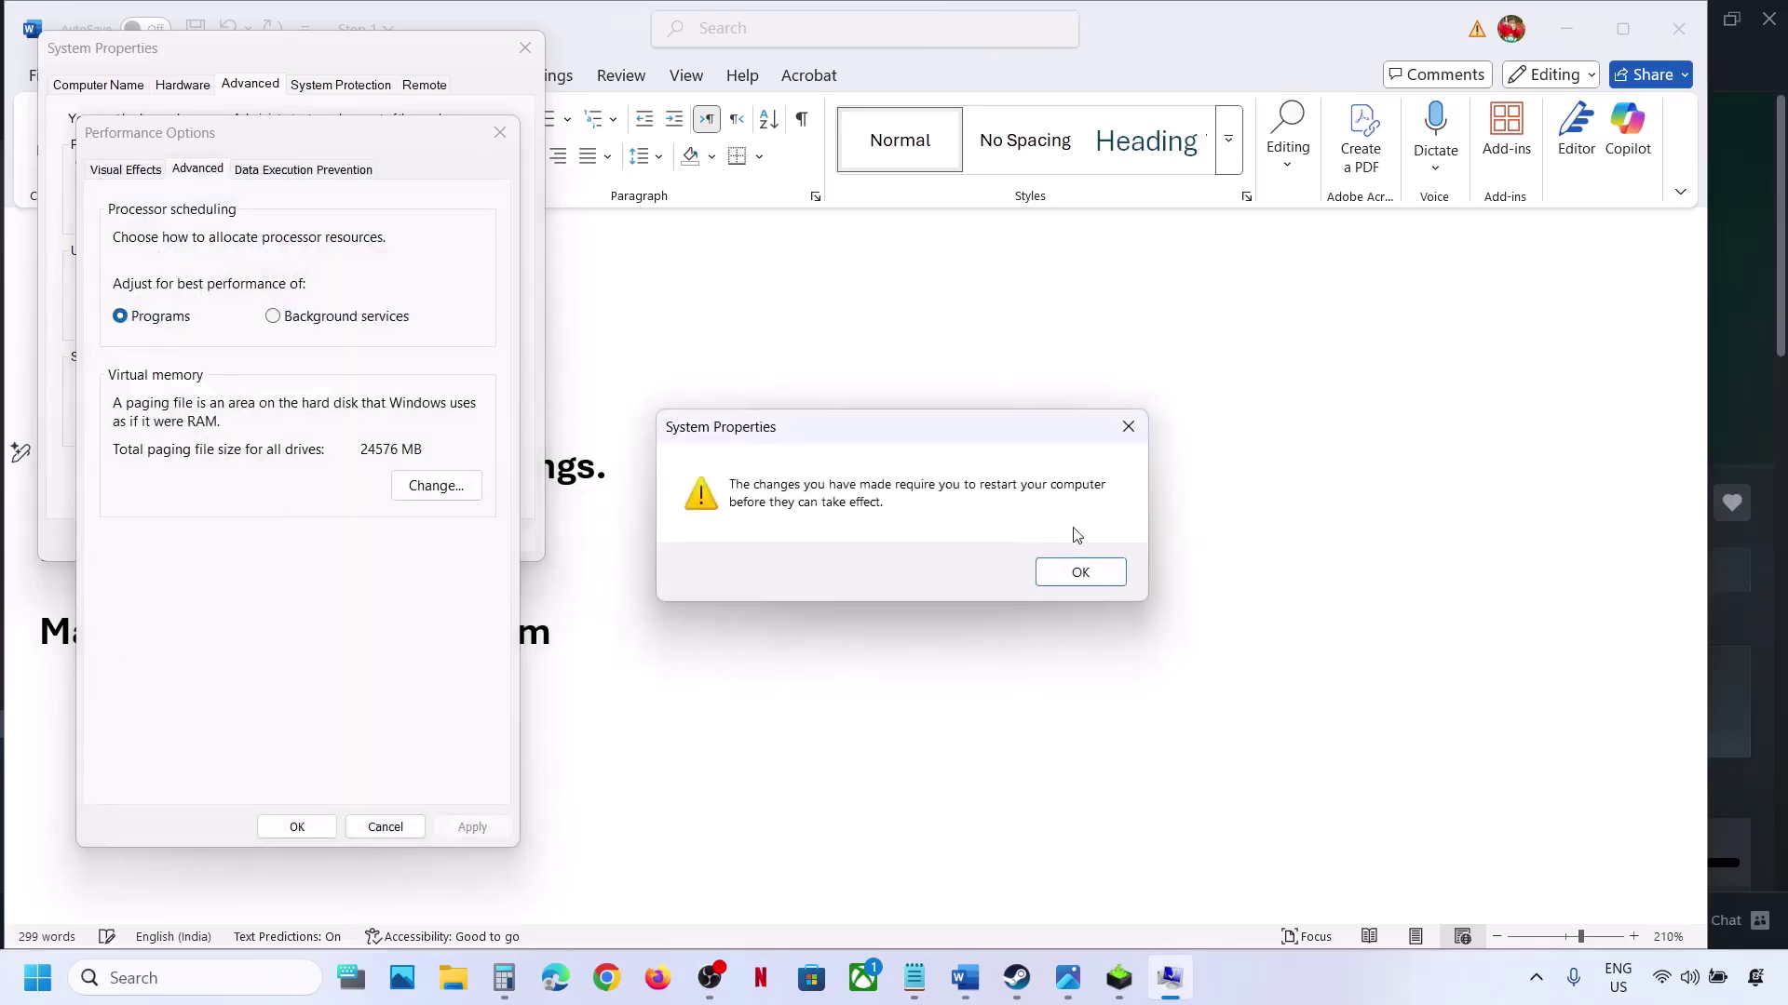
click(1080, 572)
click(475, 826)
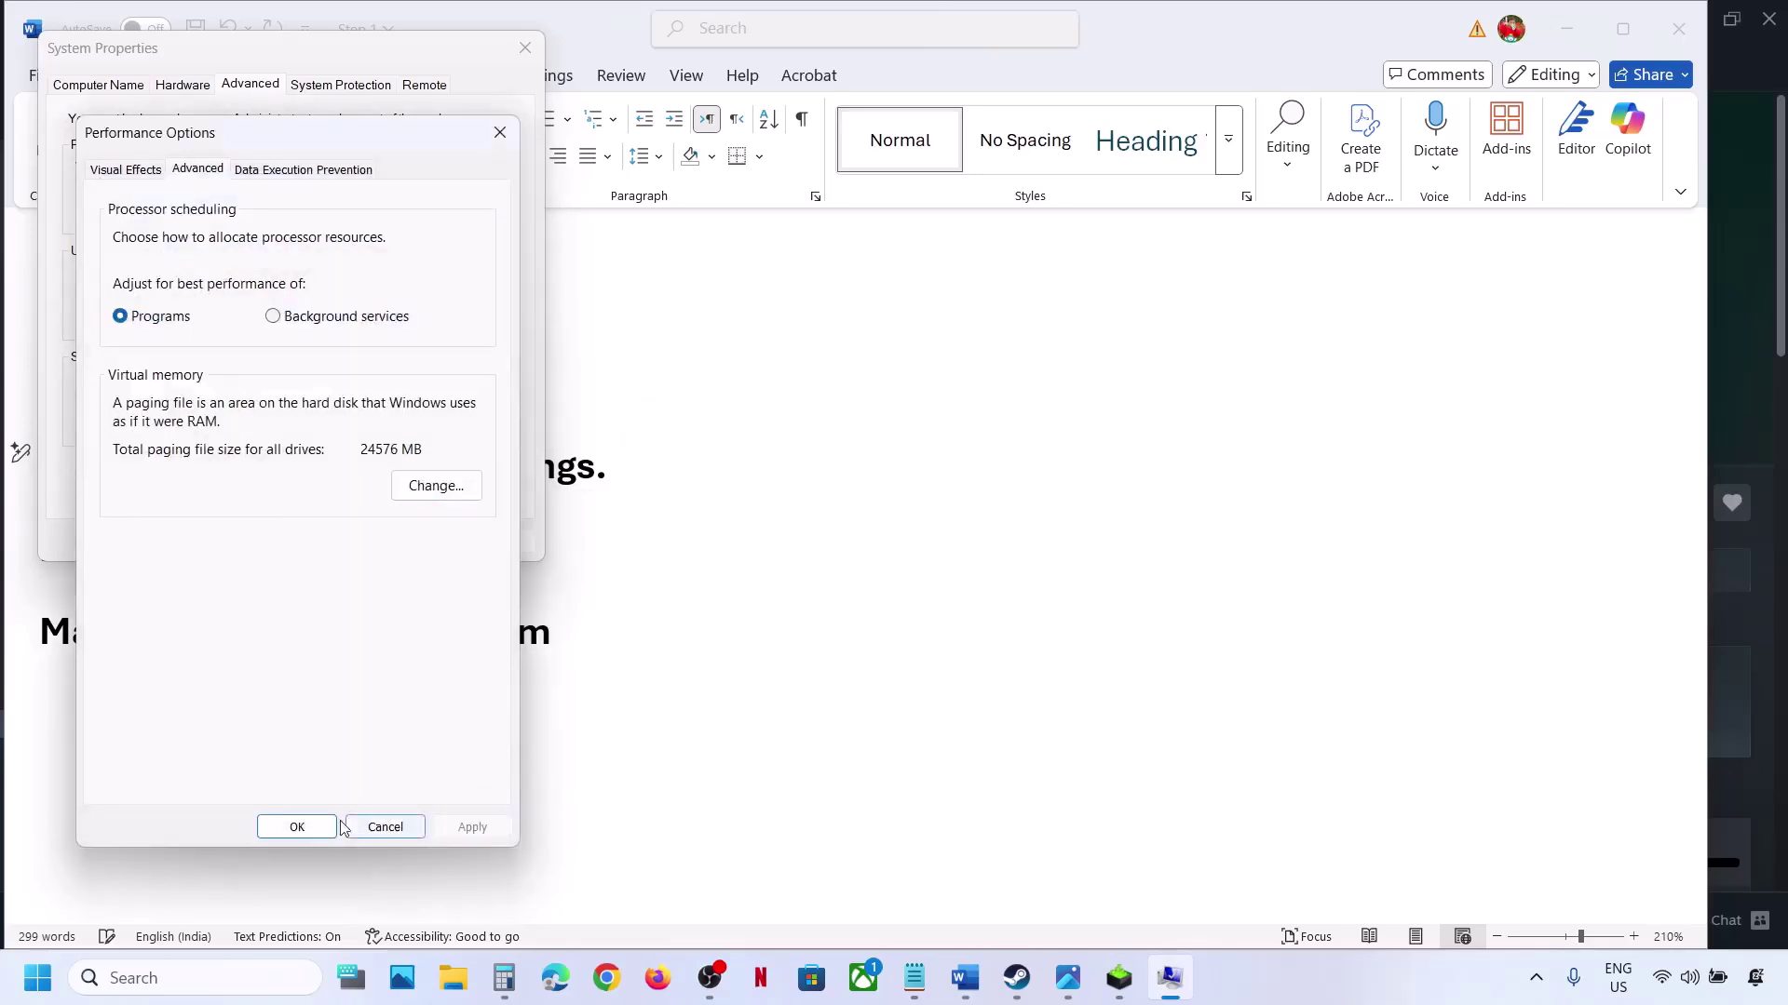
click(298, 827)
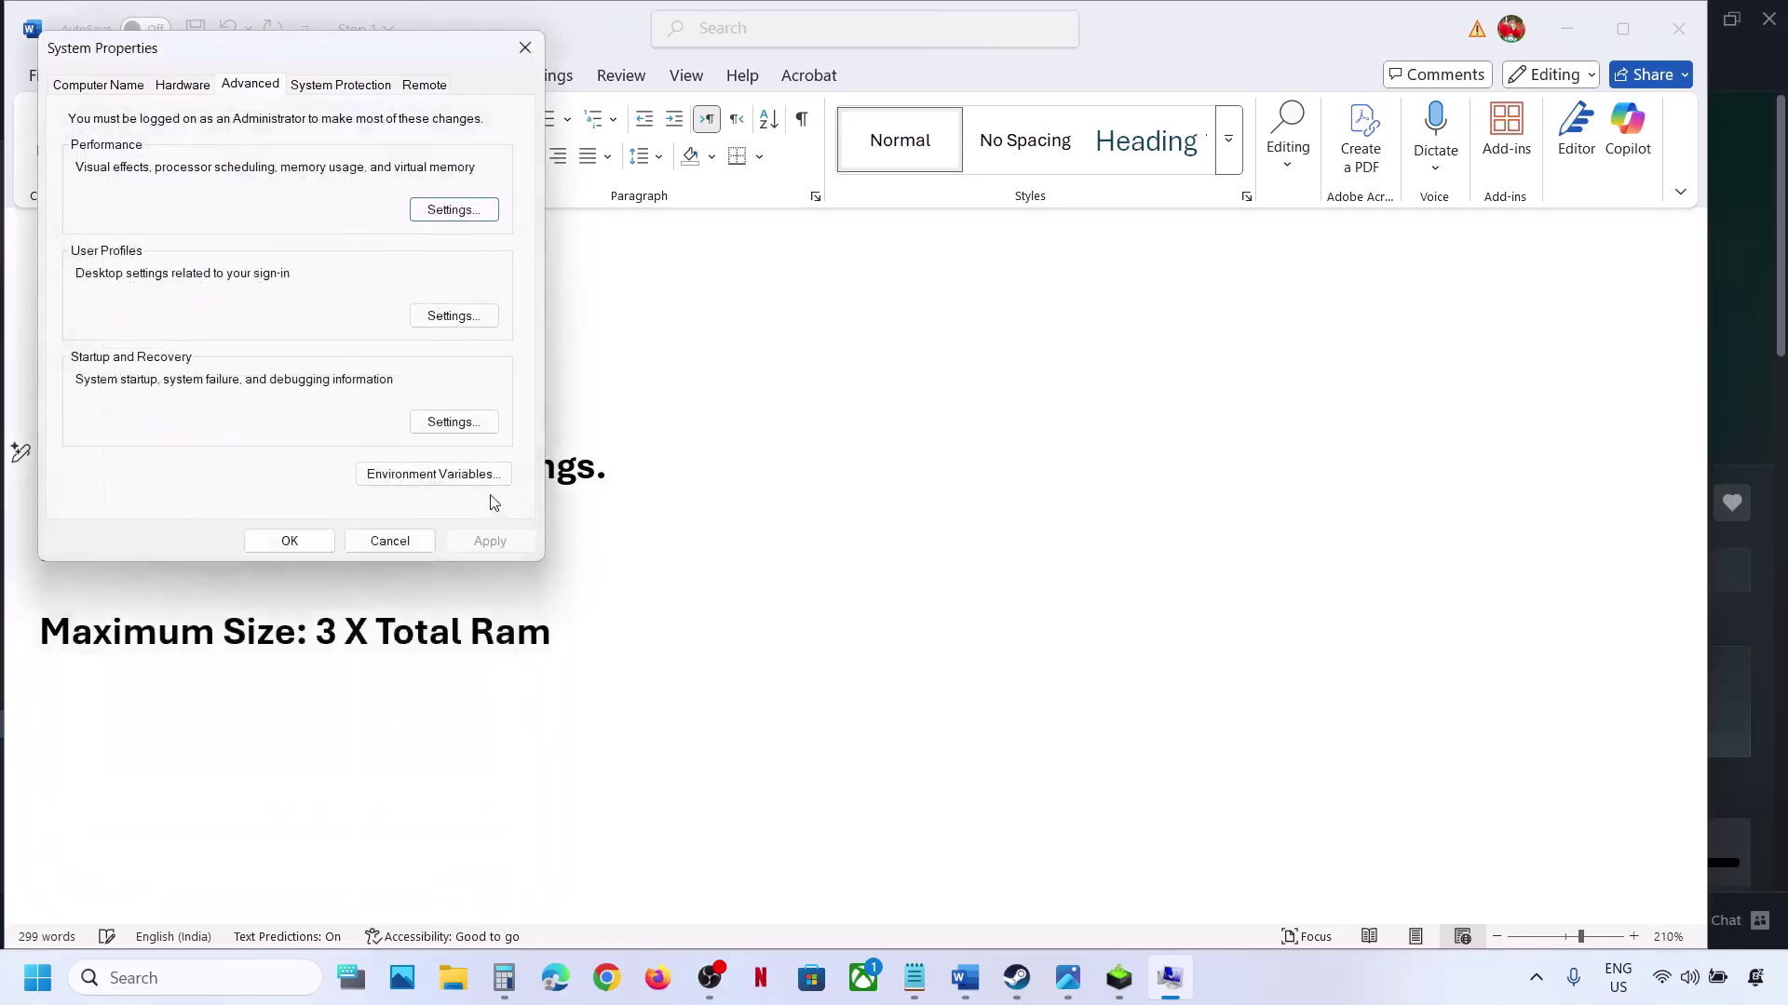
click(297, 542)
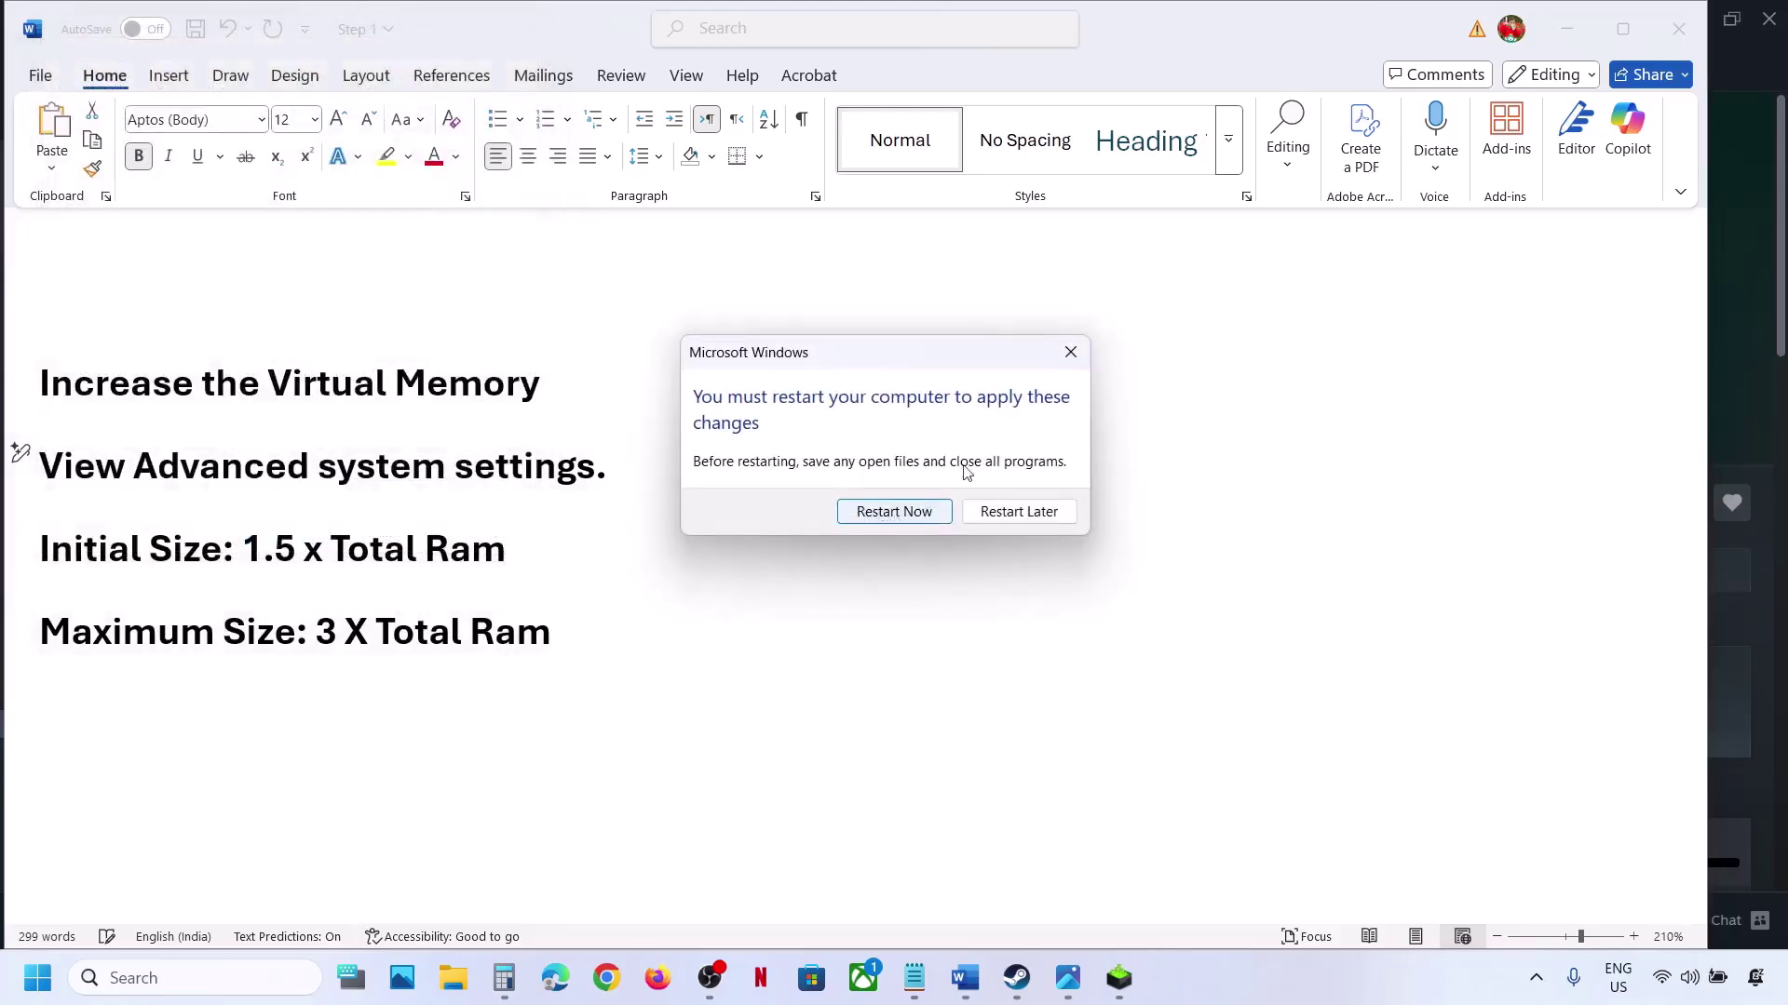
click(1069, 352)
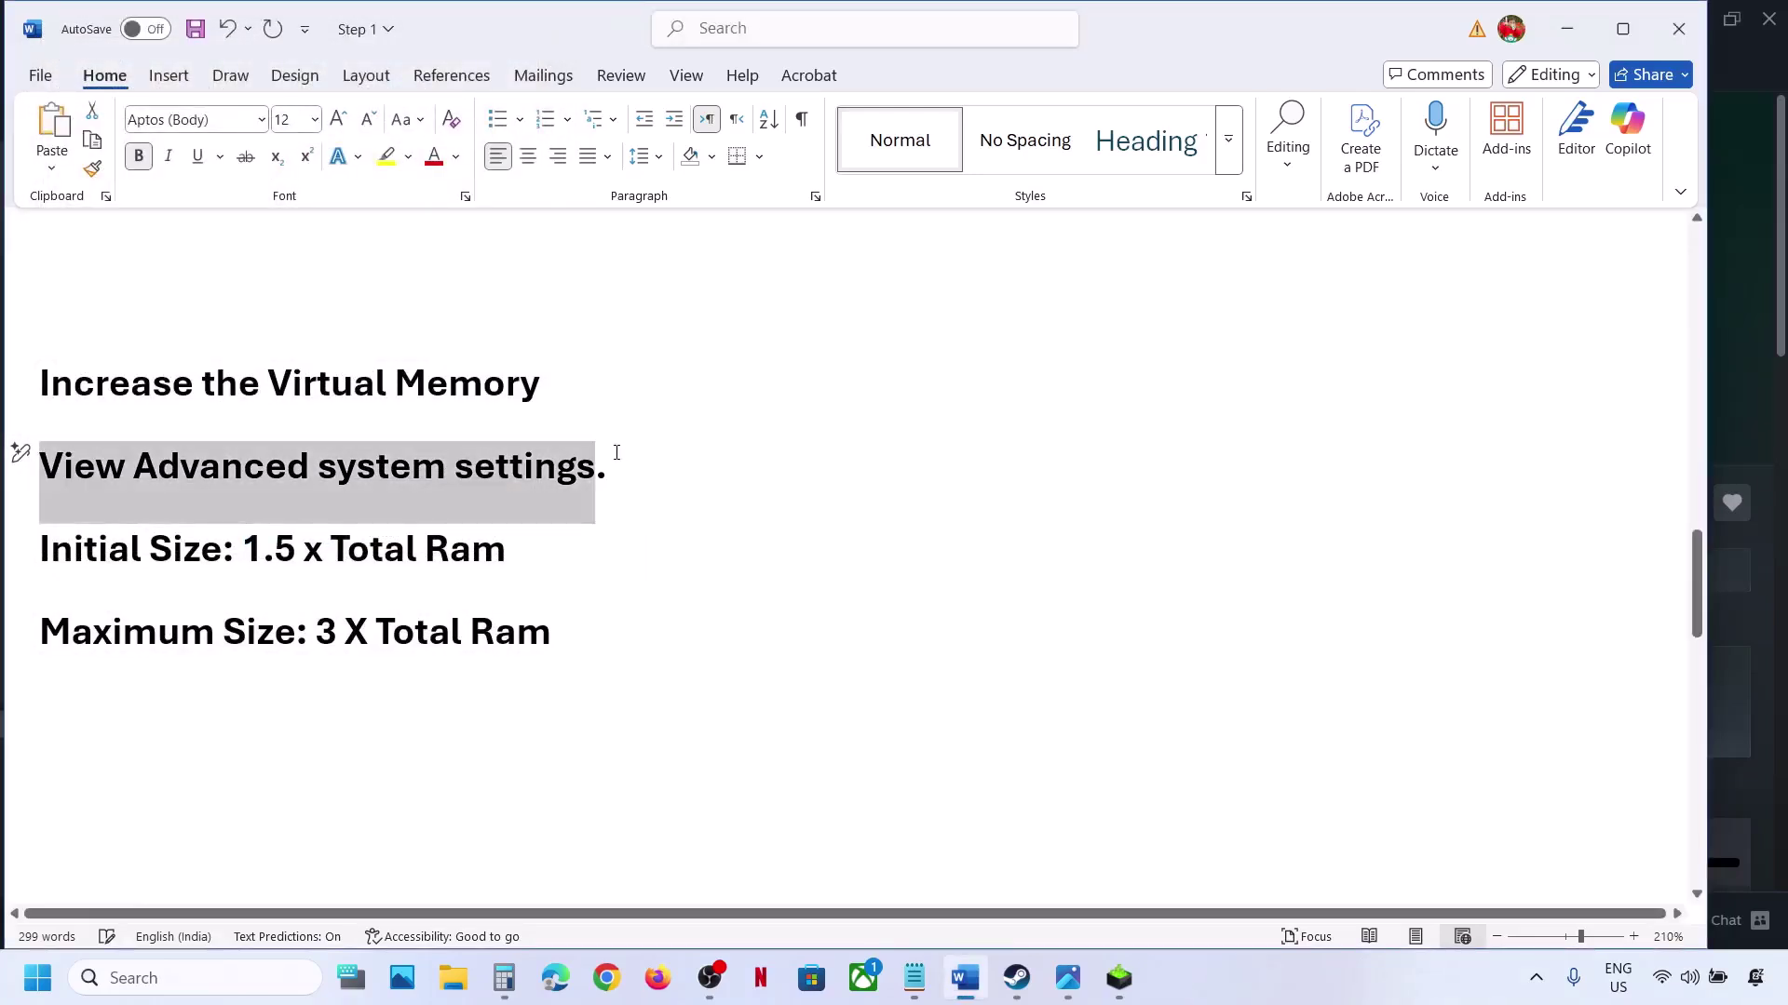
Find "View Advanced system settings" through Windows search again and open the Virtual Memory dialog from Performance Options
click(194, 977)
text(View Advanced system settings)
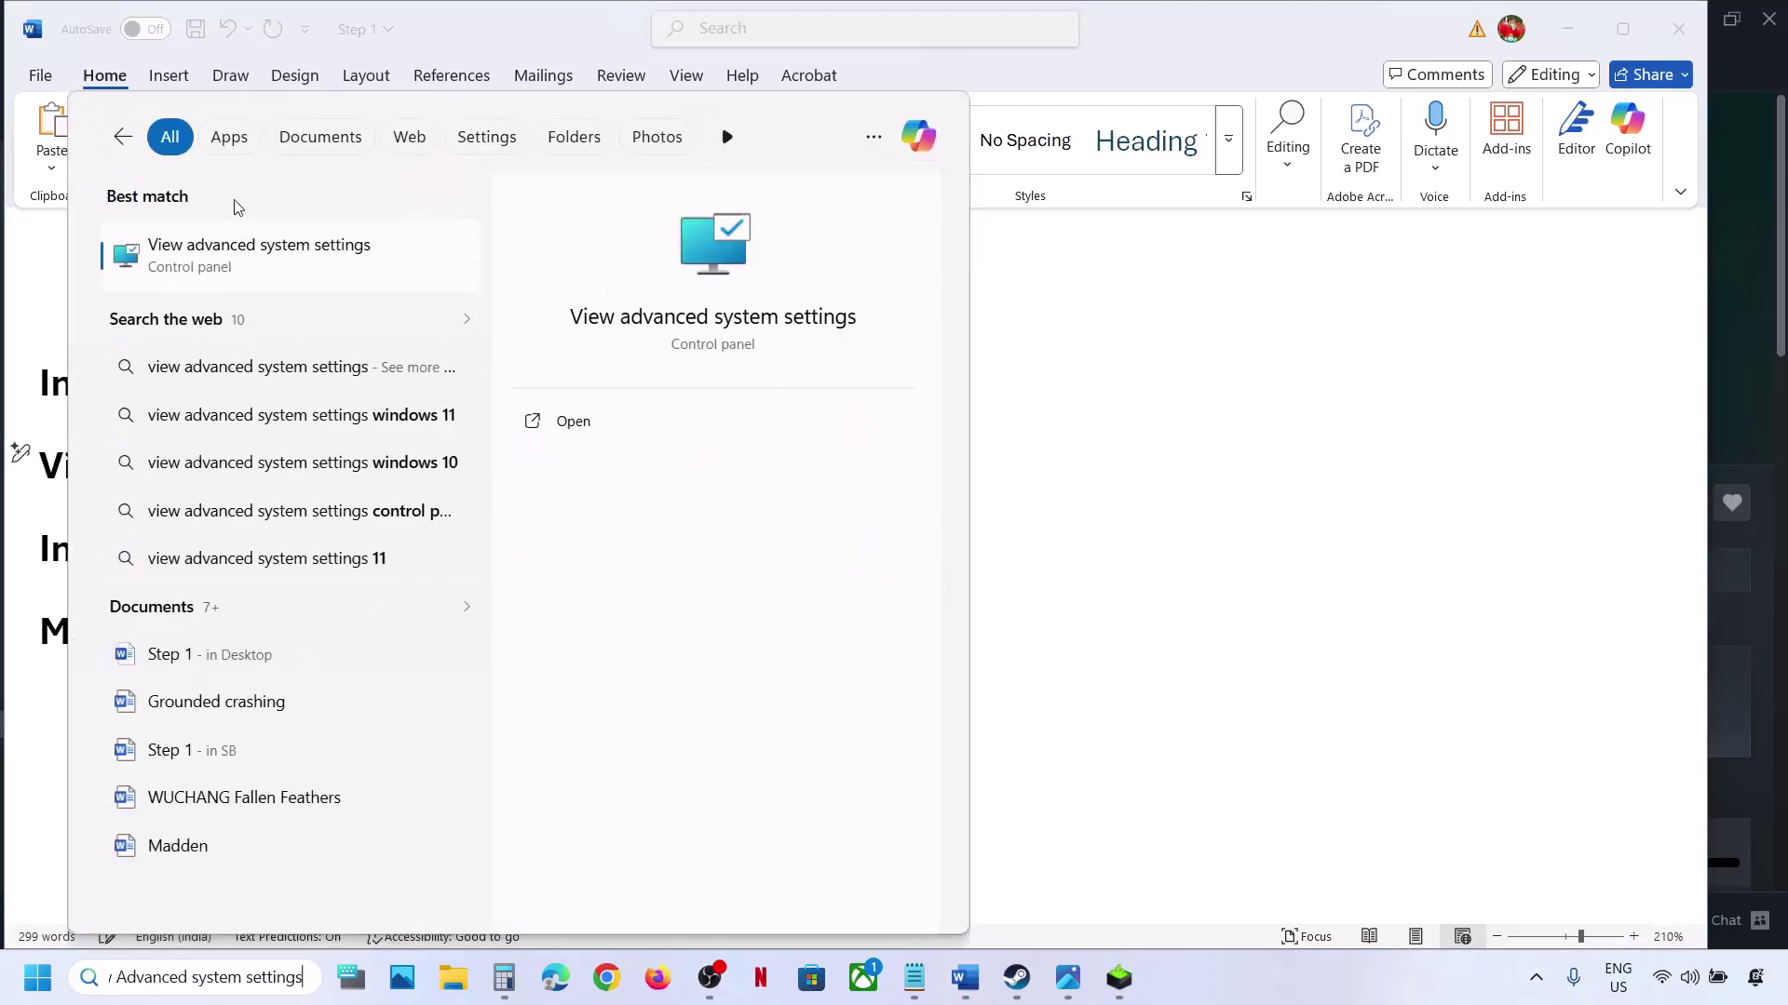
click(195, 250)
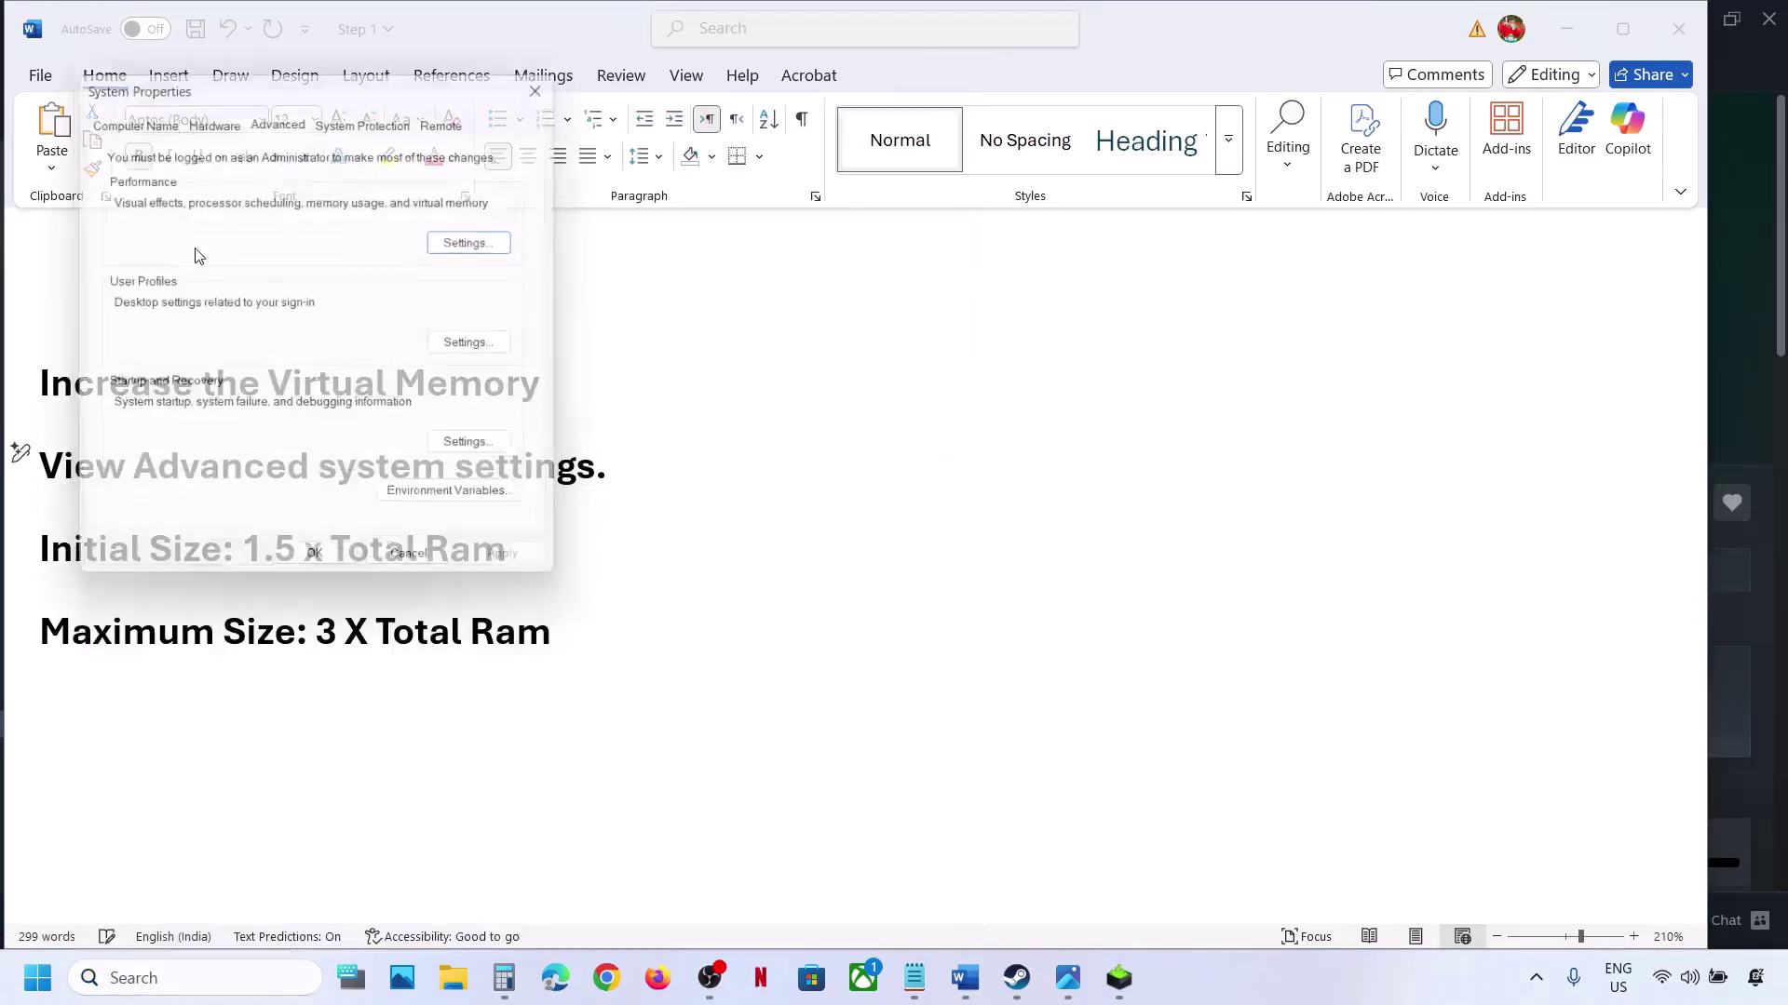
click(470, 240)
click(234, 200)
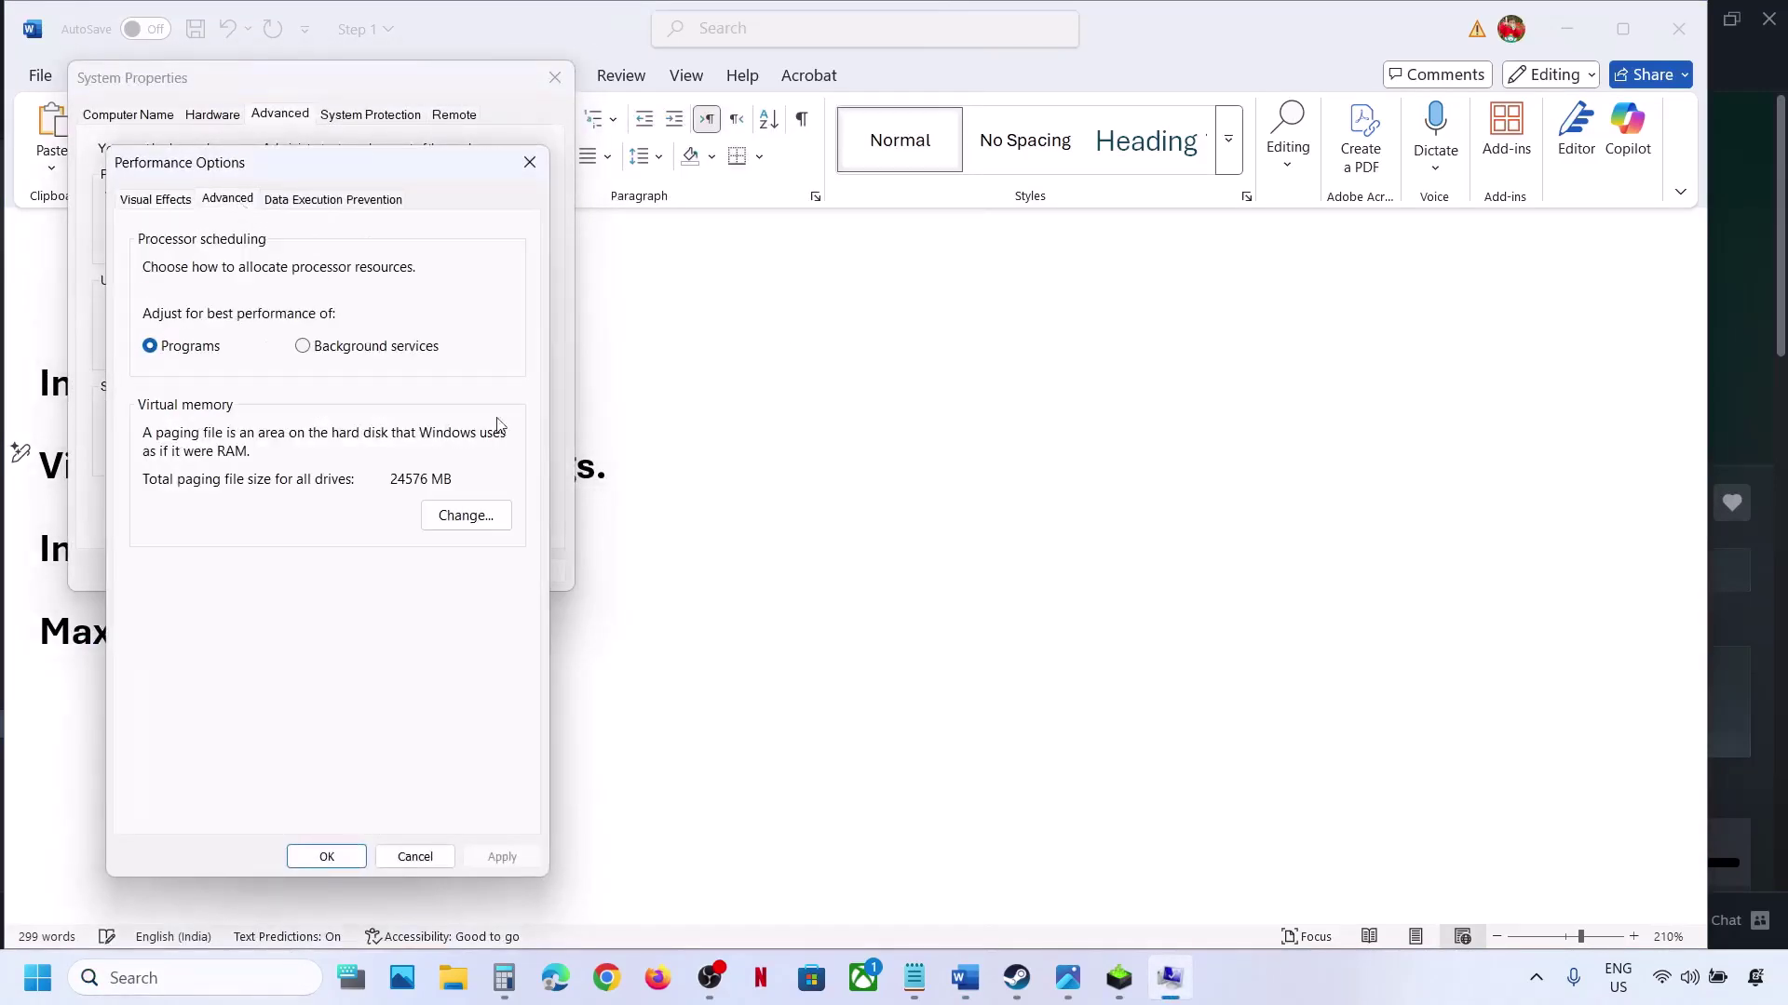
click(483, 517)
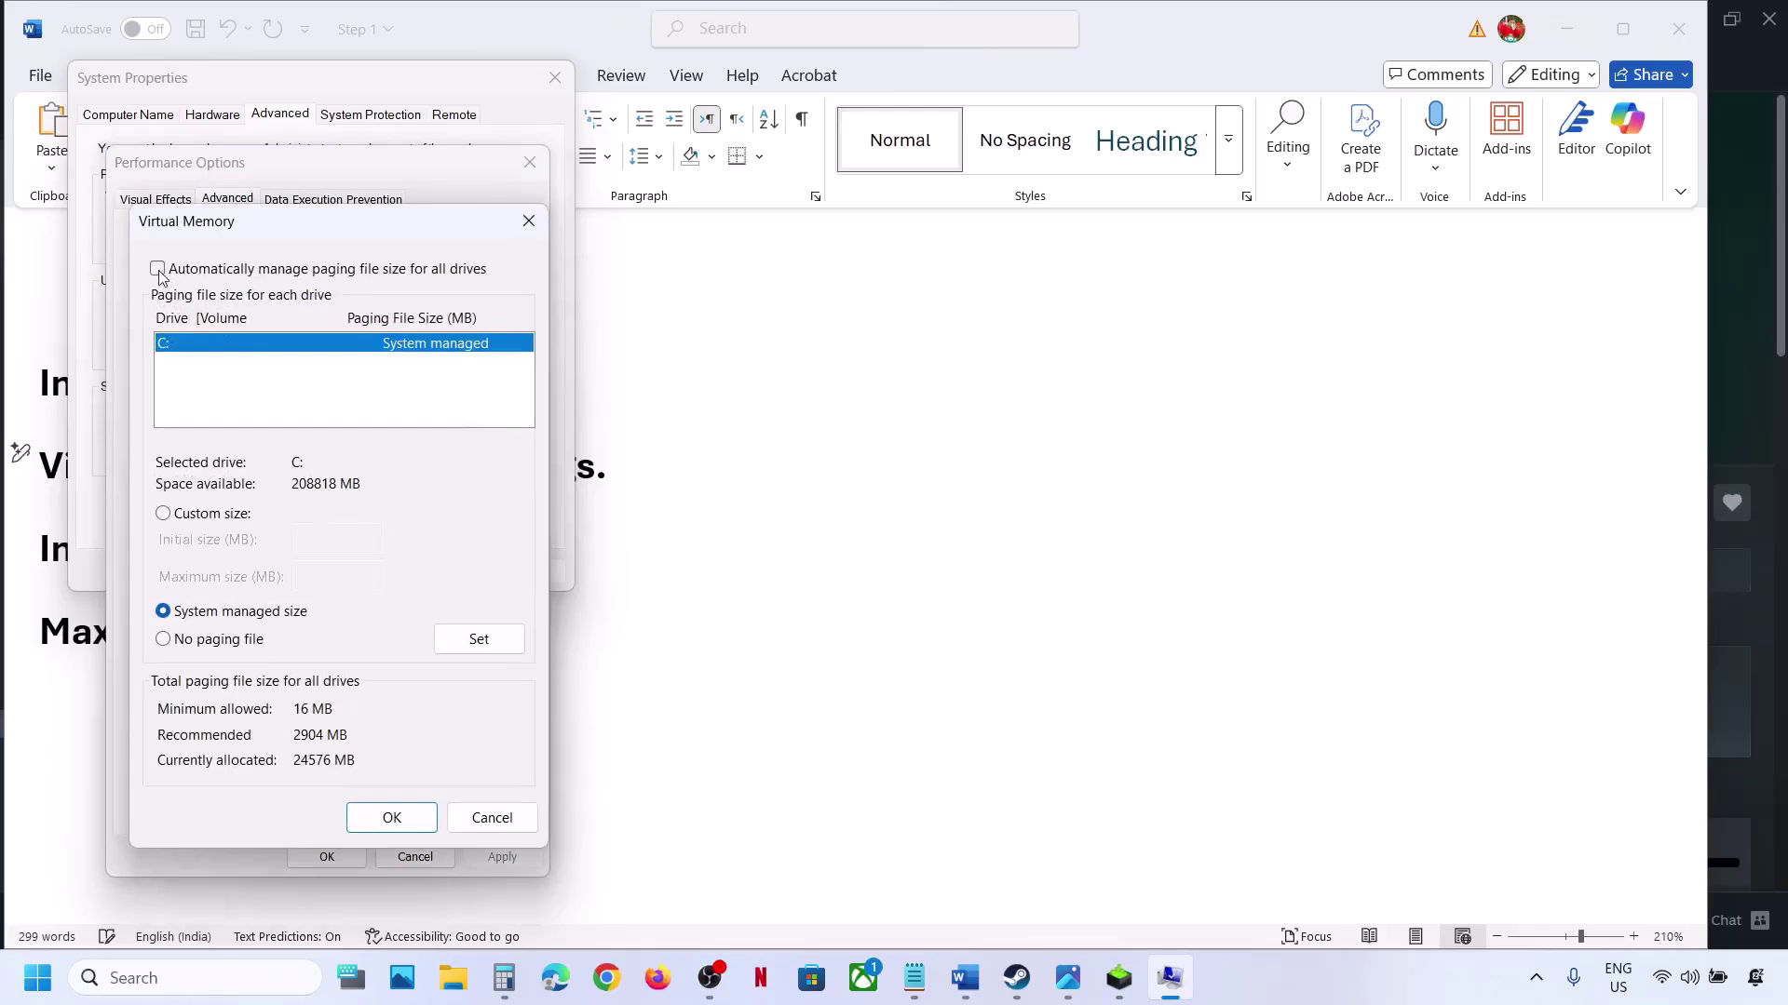
Enable automatic paging file management for all drives and confirm the Virtual Memory, Performance Options and System Properties dialogs
click(158, 270)
click(386, 820)
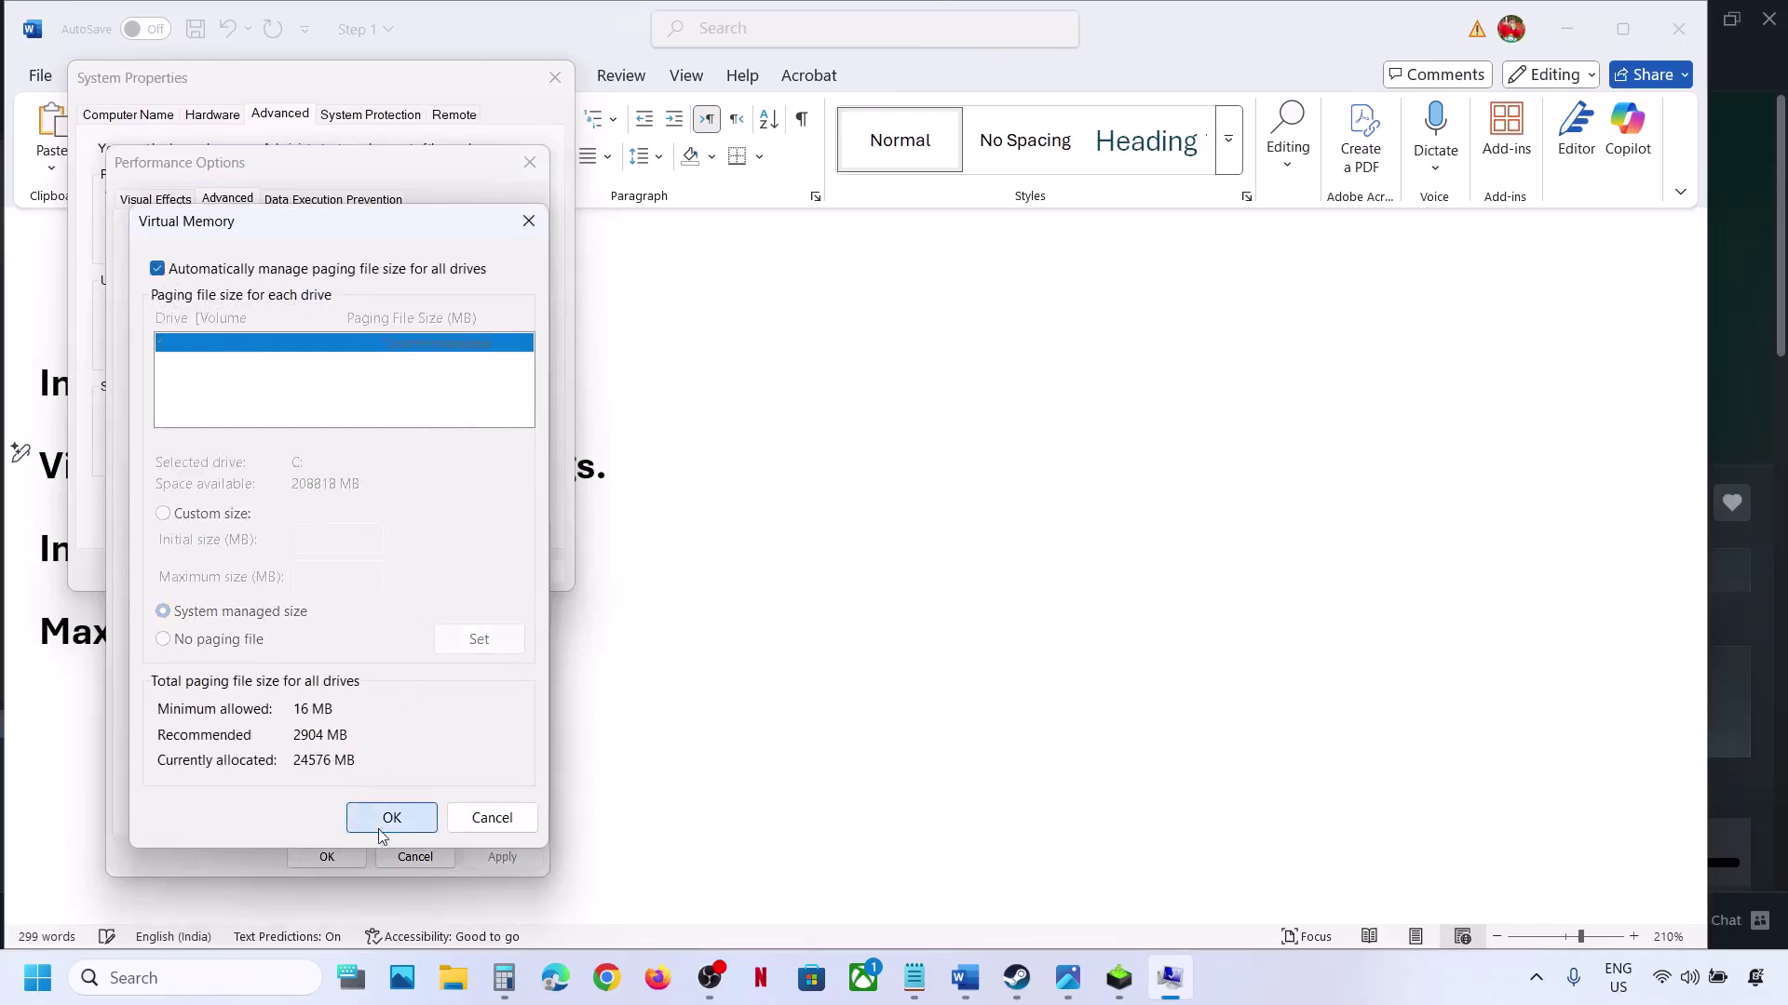
click(327, 852)
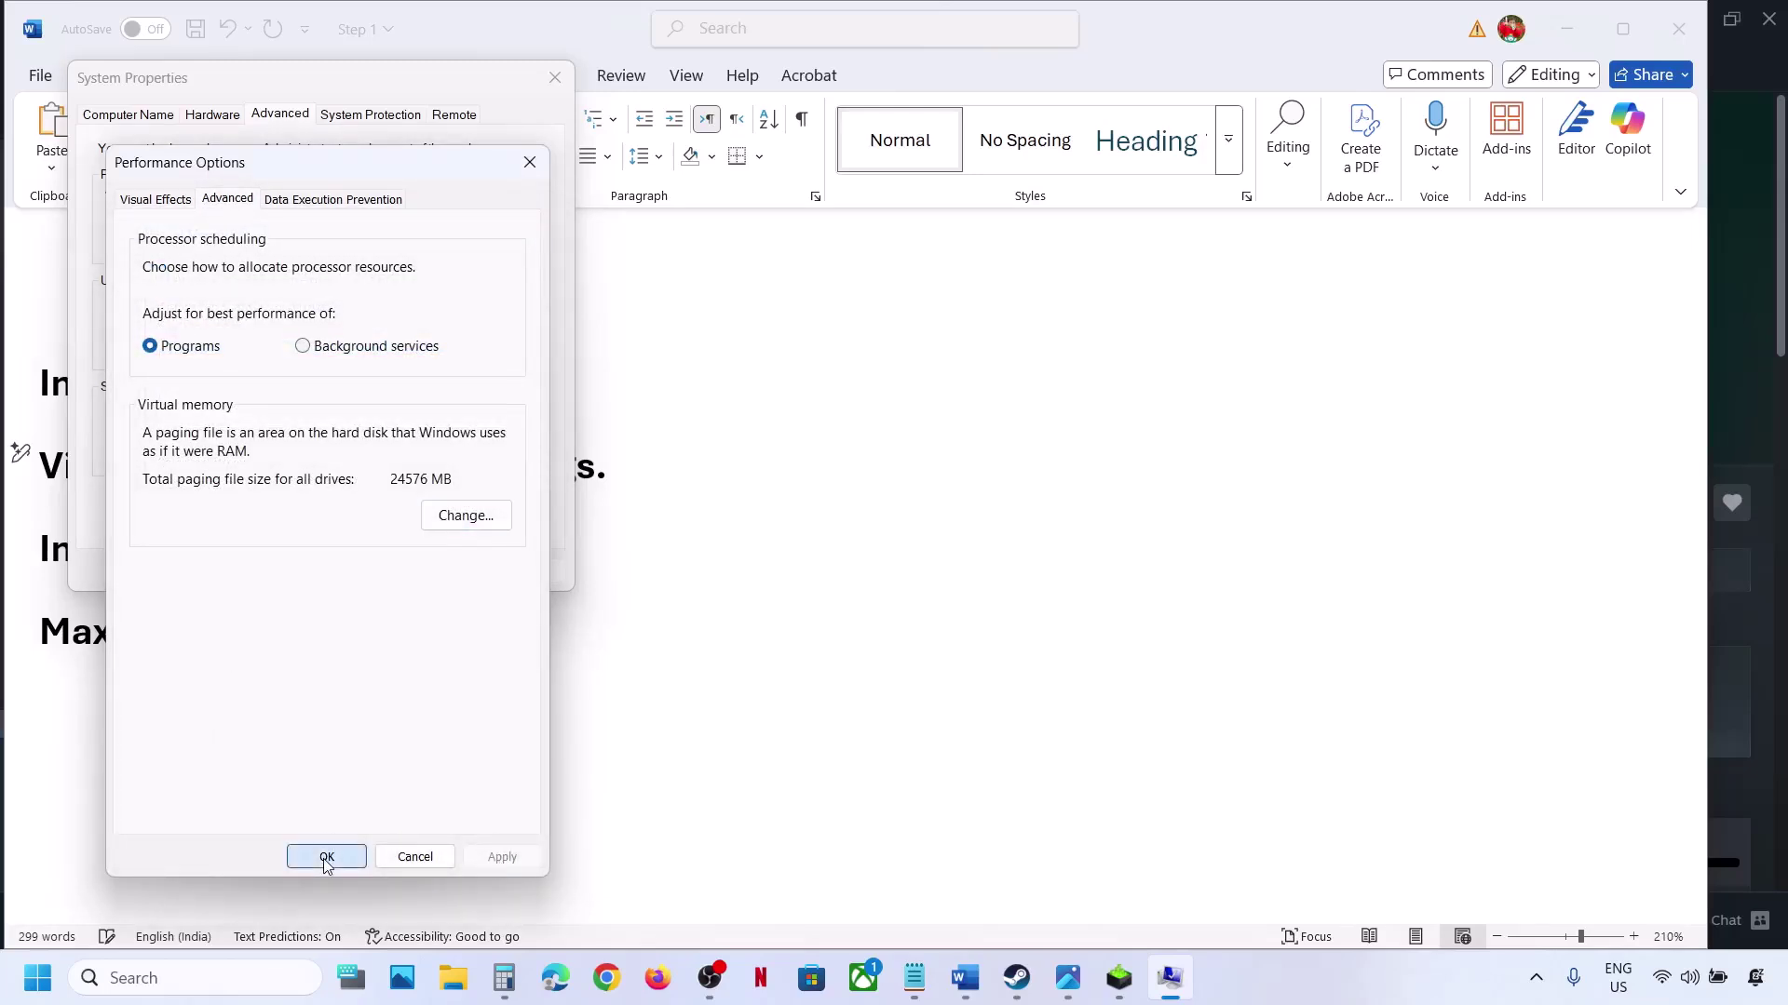
click(319, 569)
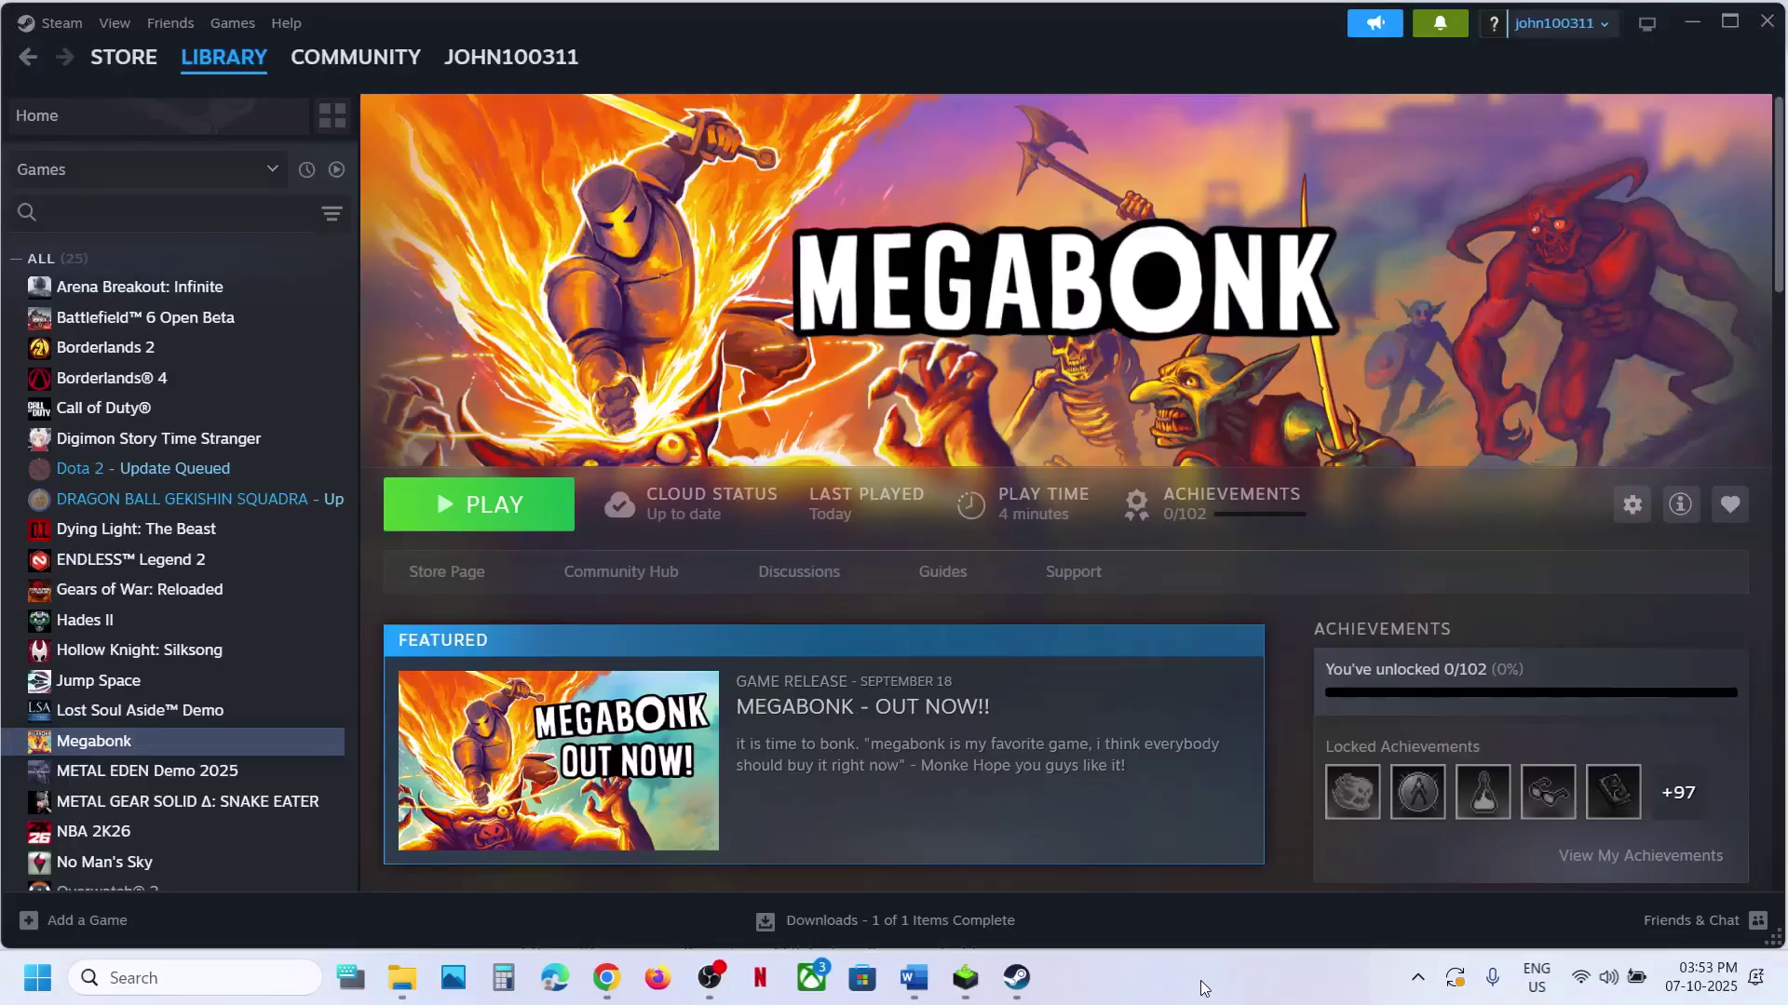
Switch to the Word document, highlight Step 12 on updating Windows, and open the Windows Update page in Settings
click(913, 977)
scroll(620, 558, down, 1)
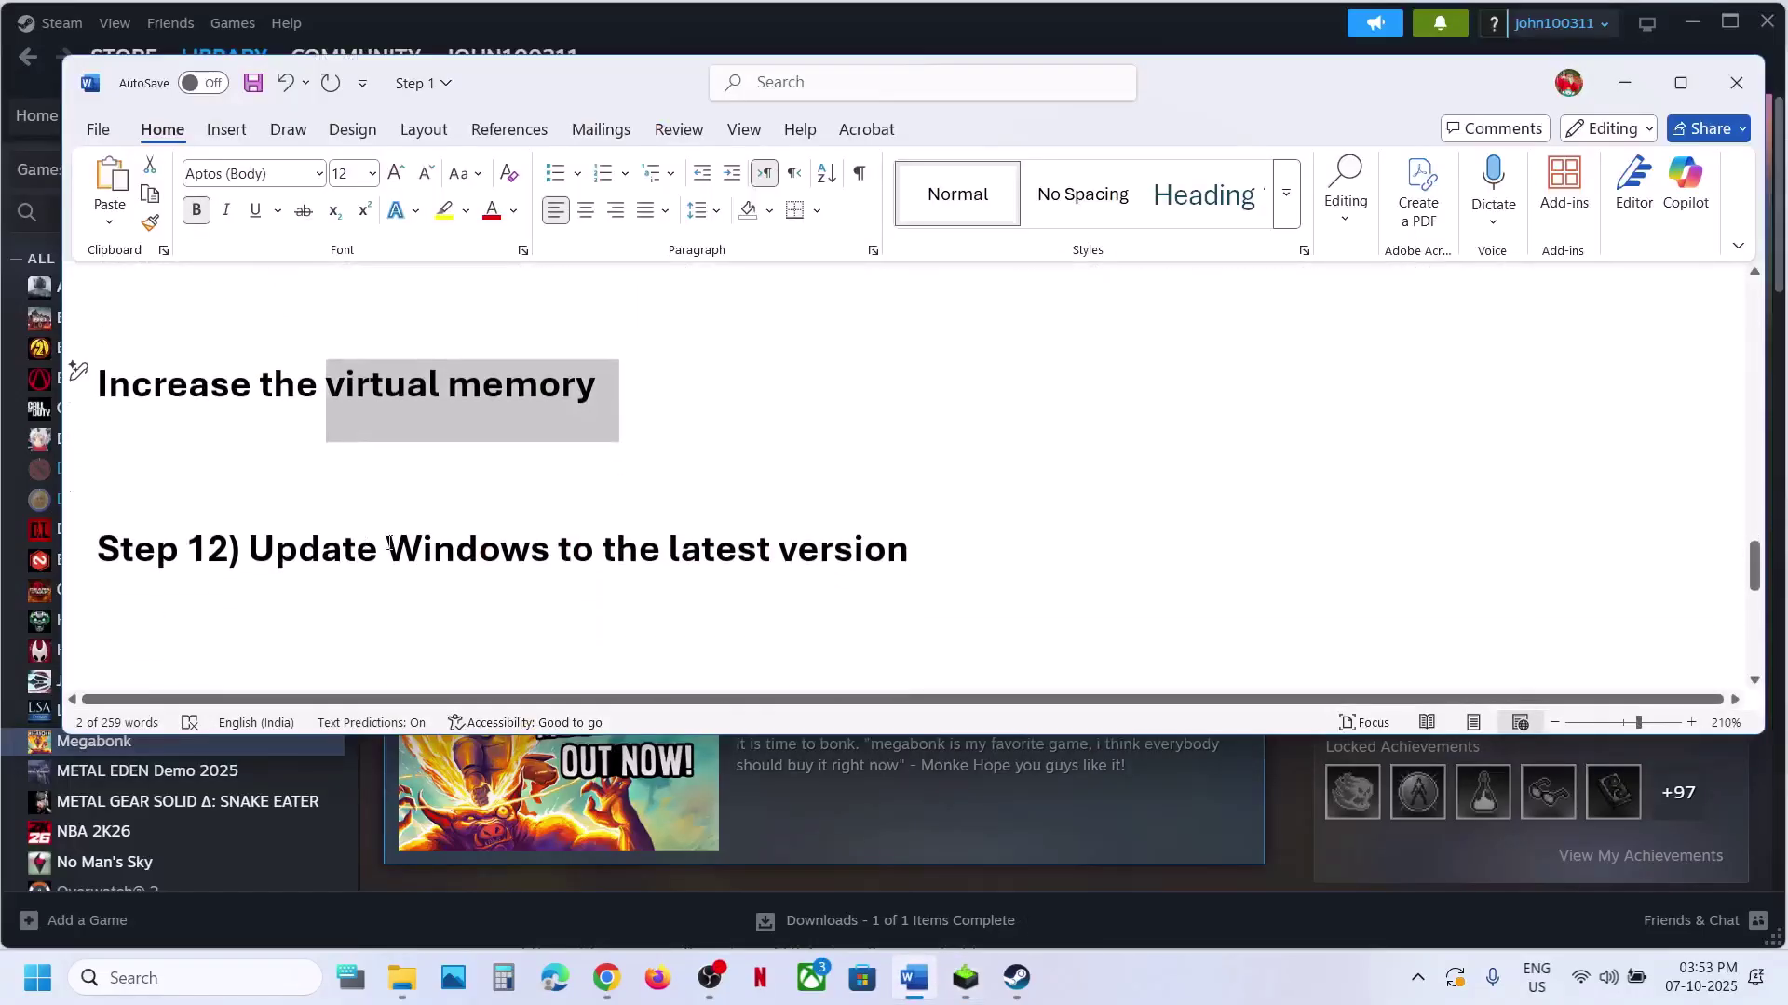
drag(249, 549, 962, 577)
key(super+i)
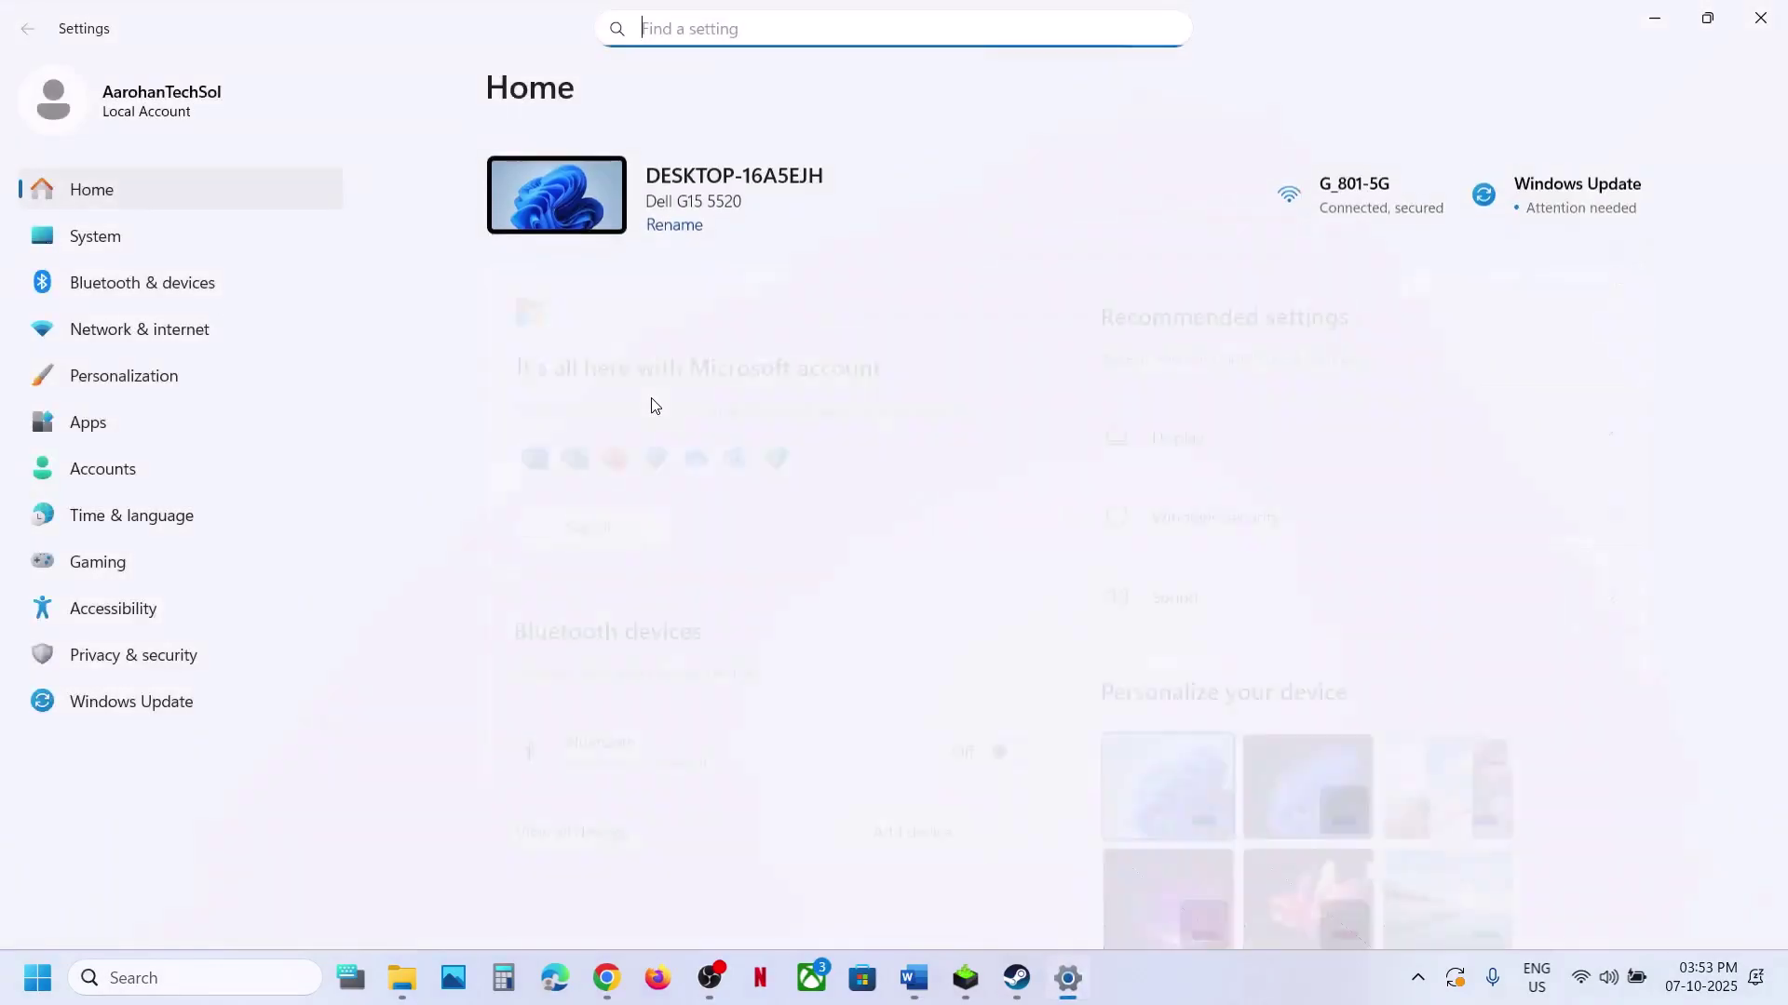
click(196, 710)
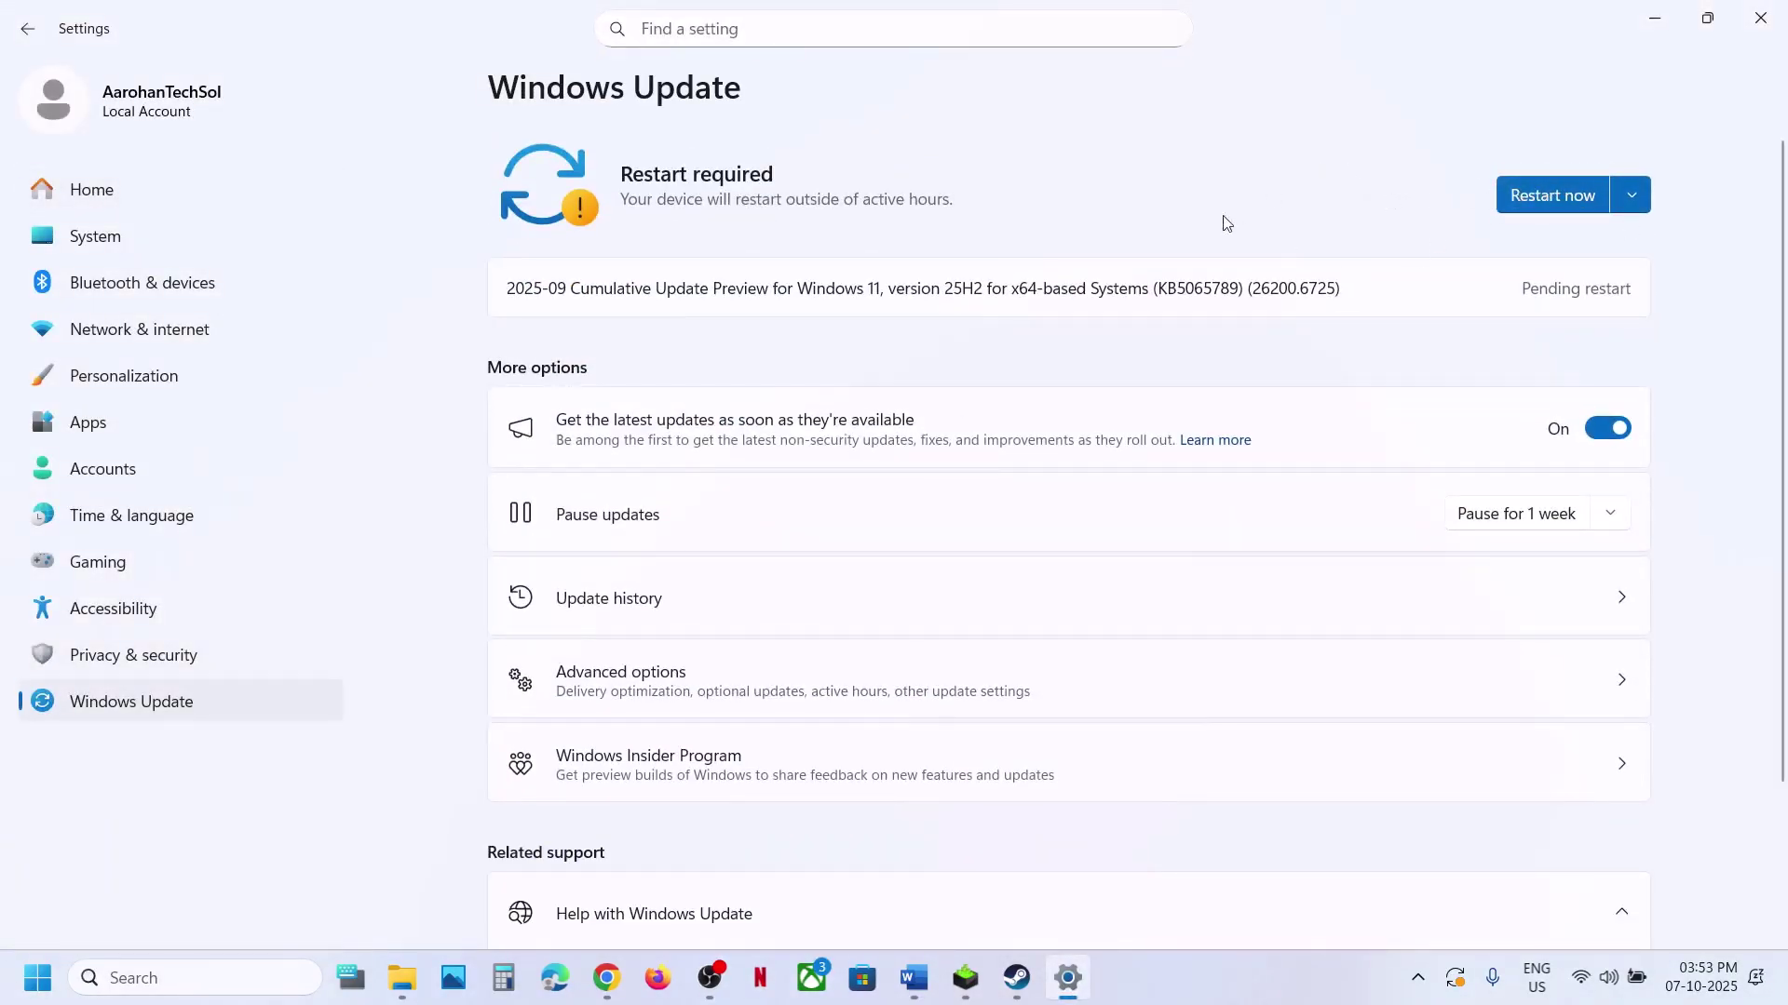
View the Start menu's power options for Update and restart, dismiss them without restarting, close Settings and return to Steam
click(38, 978)
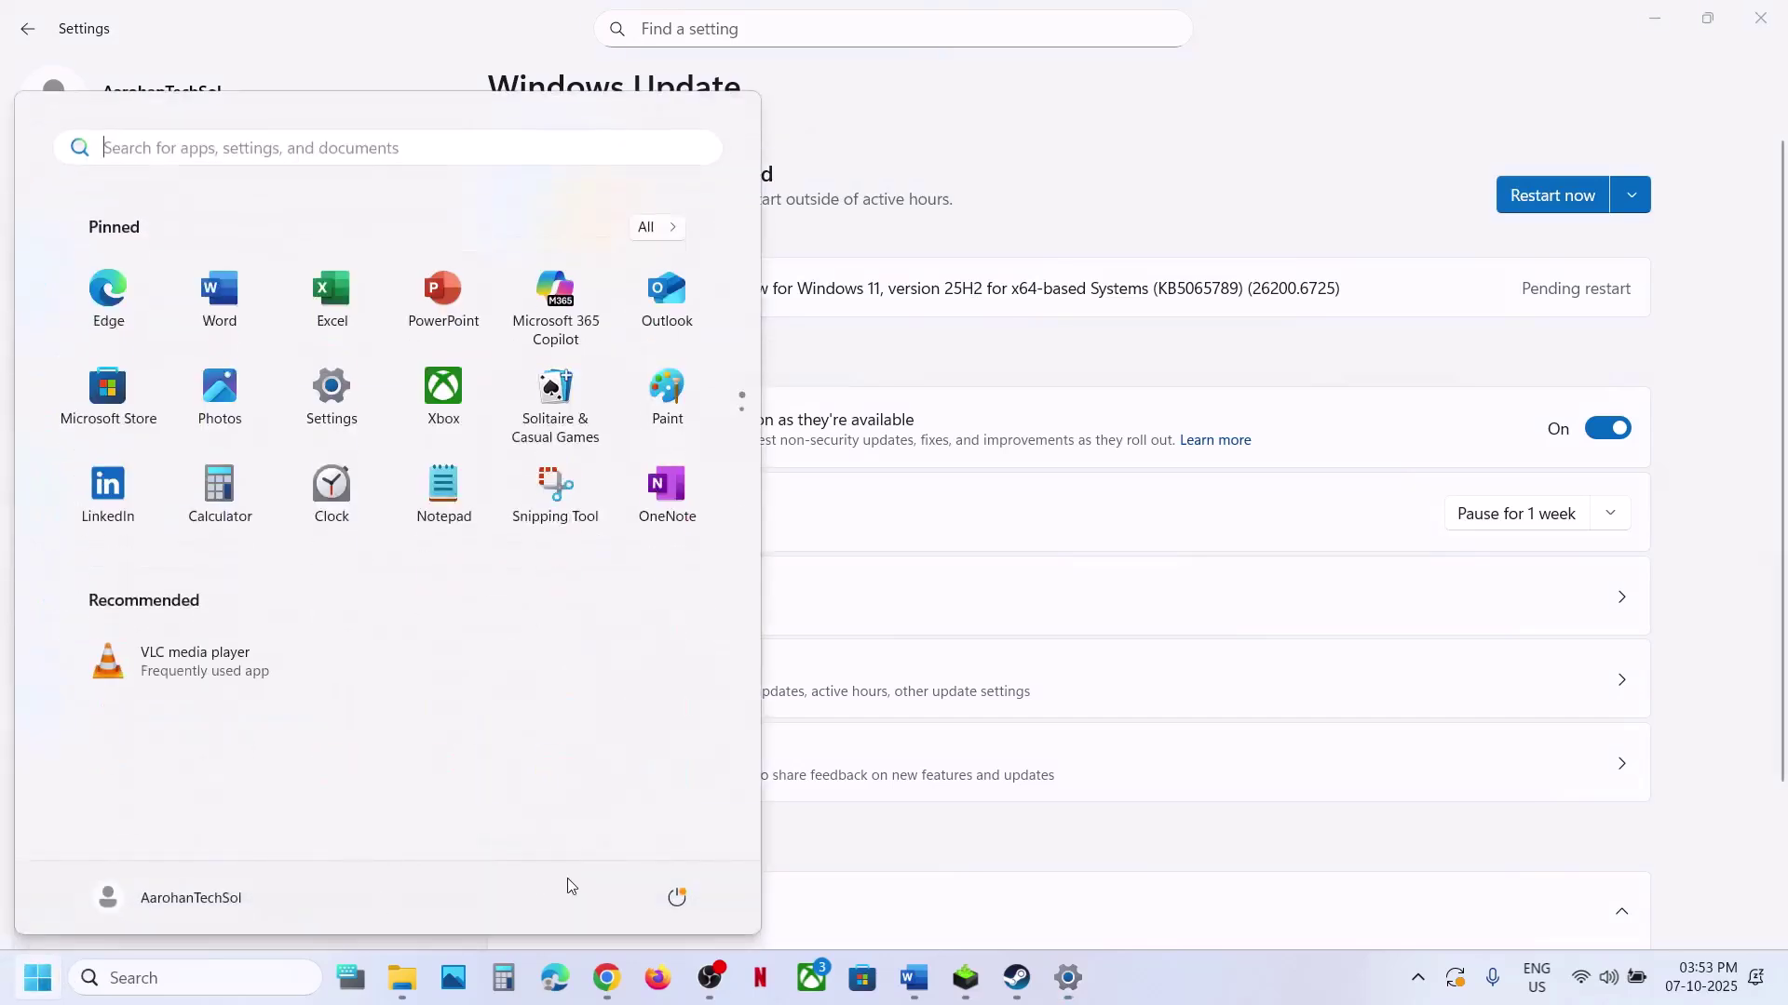
click(675, 894)
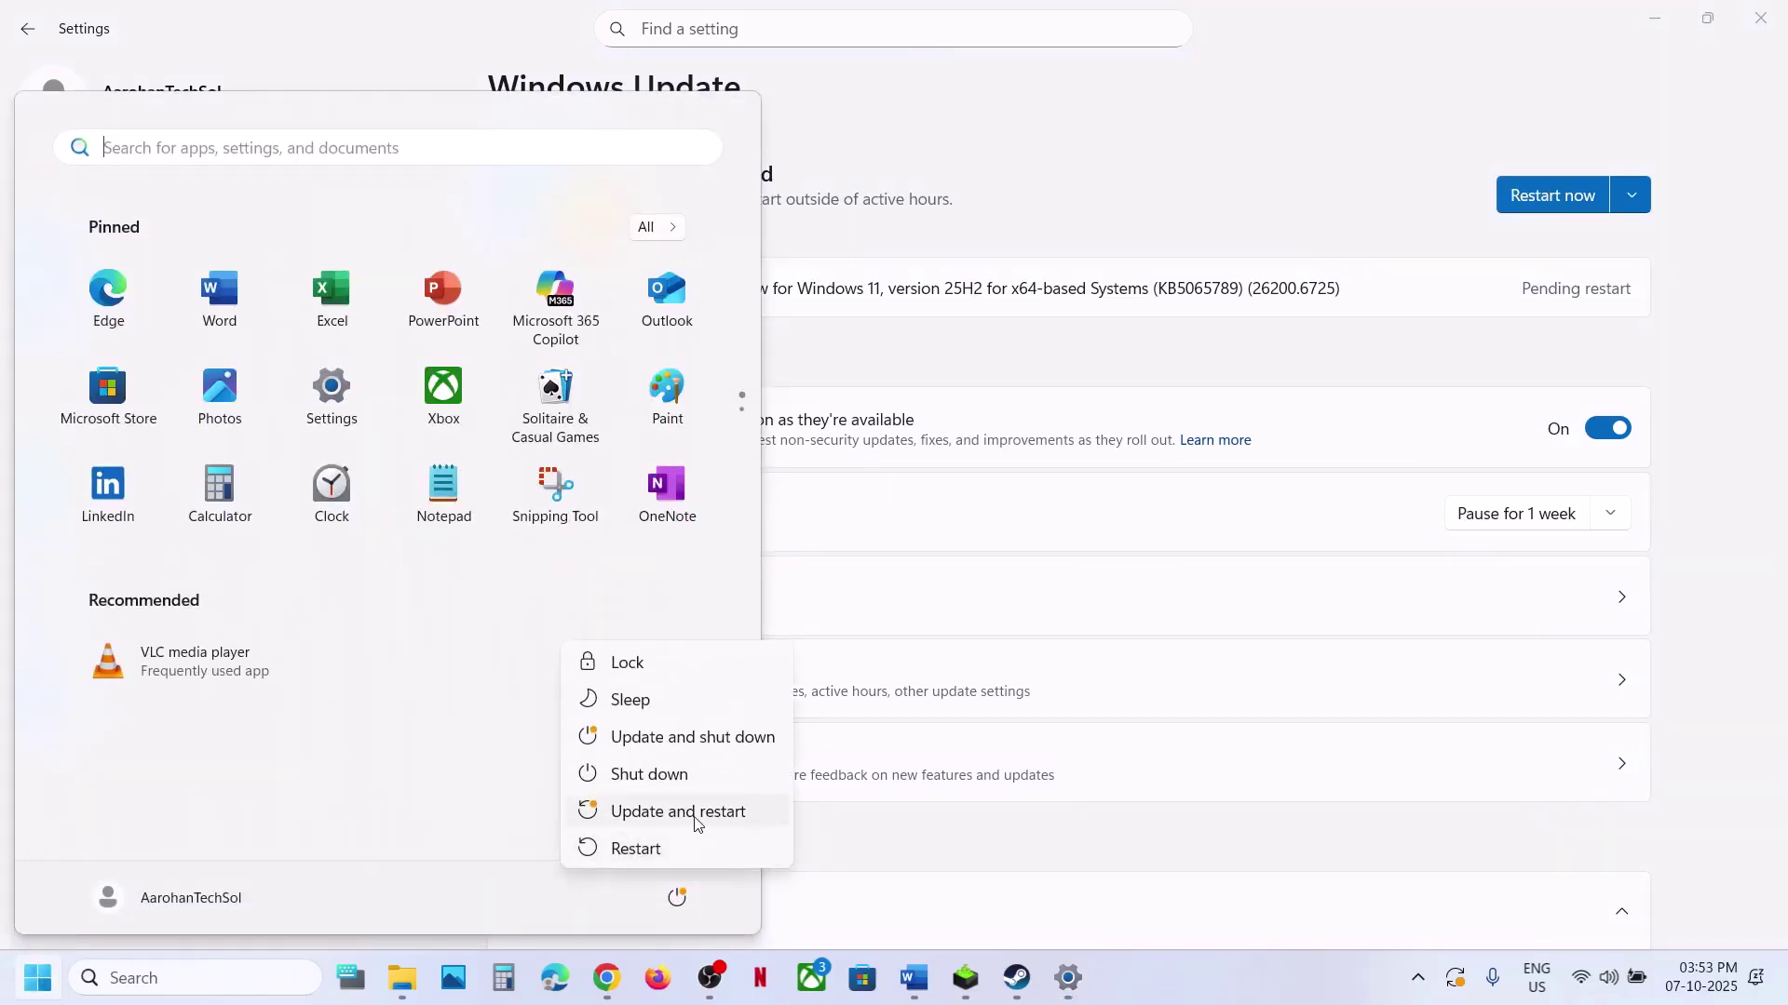
key(Escape)
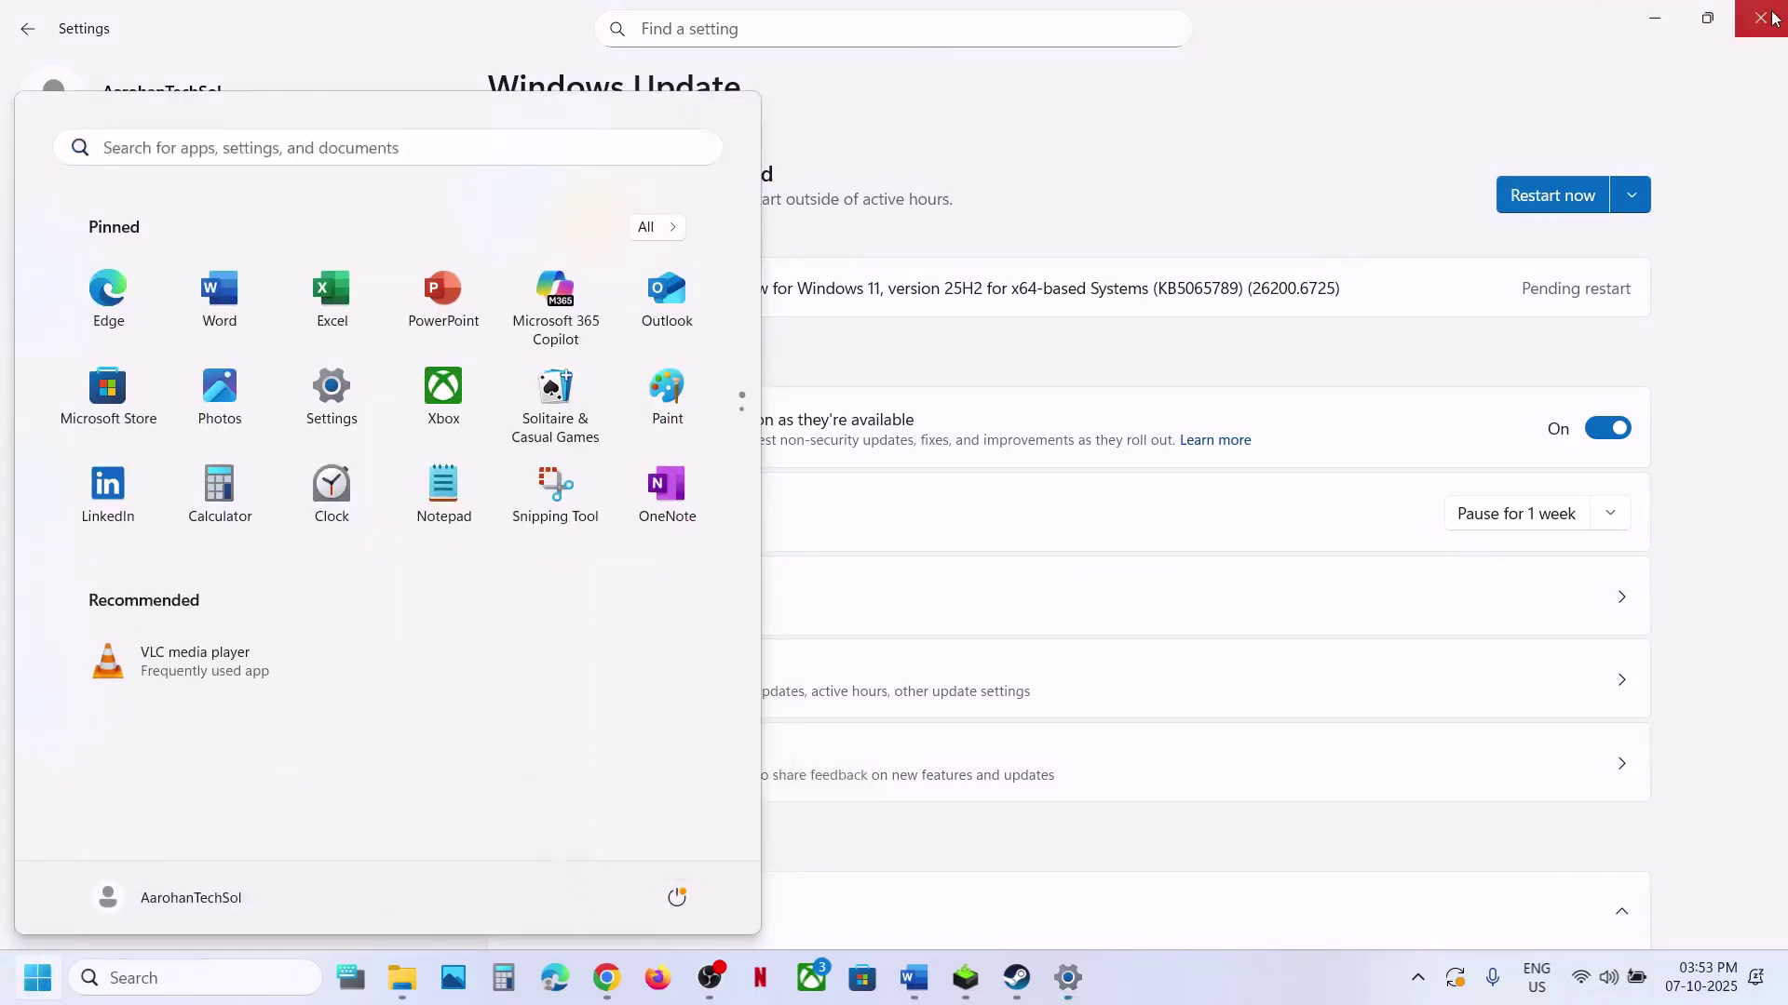
click(1772, 17)
click(1017, 978)
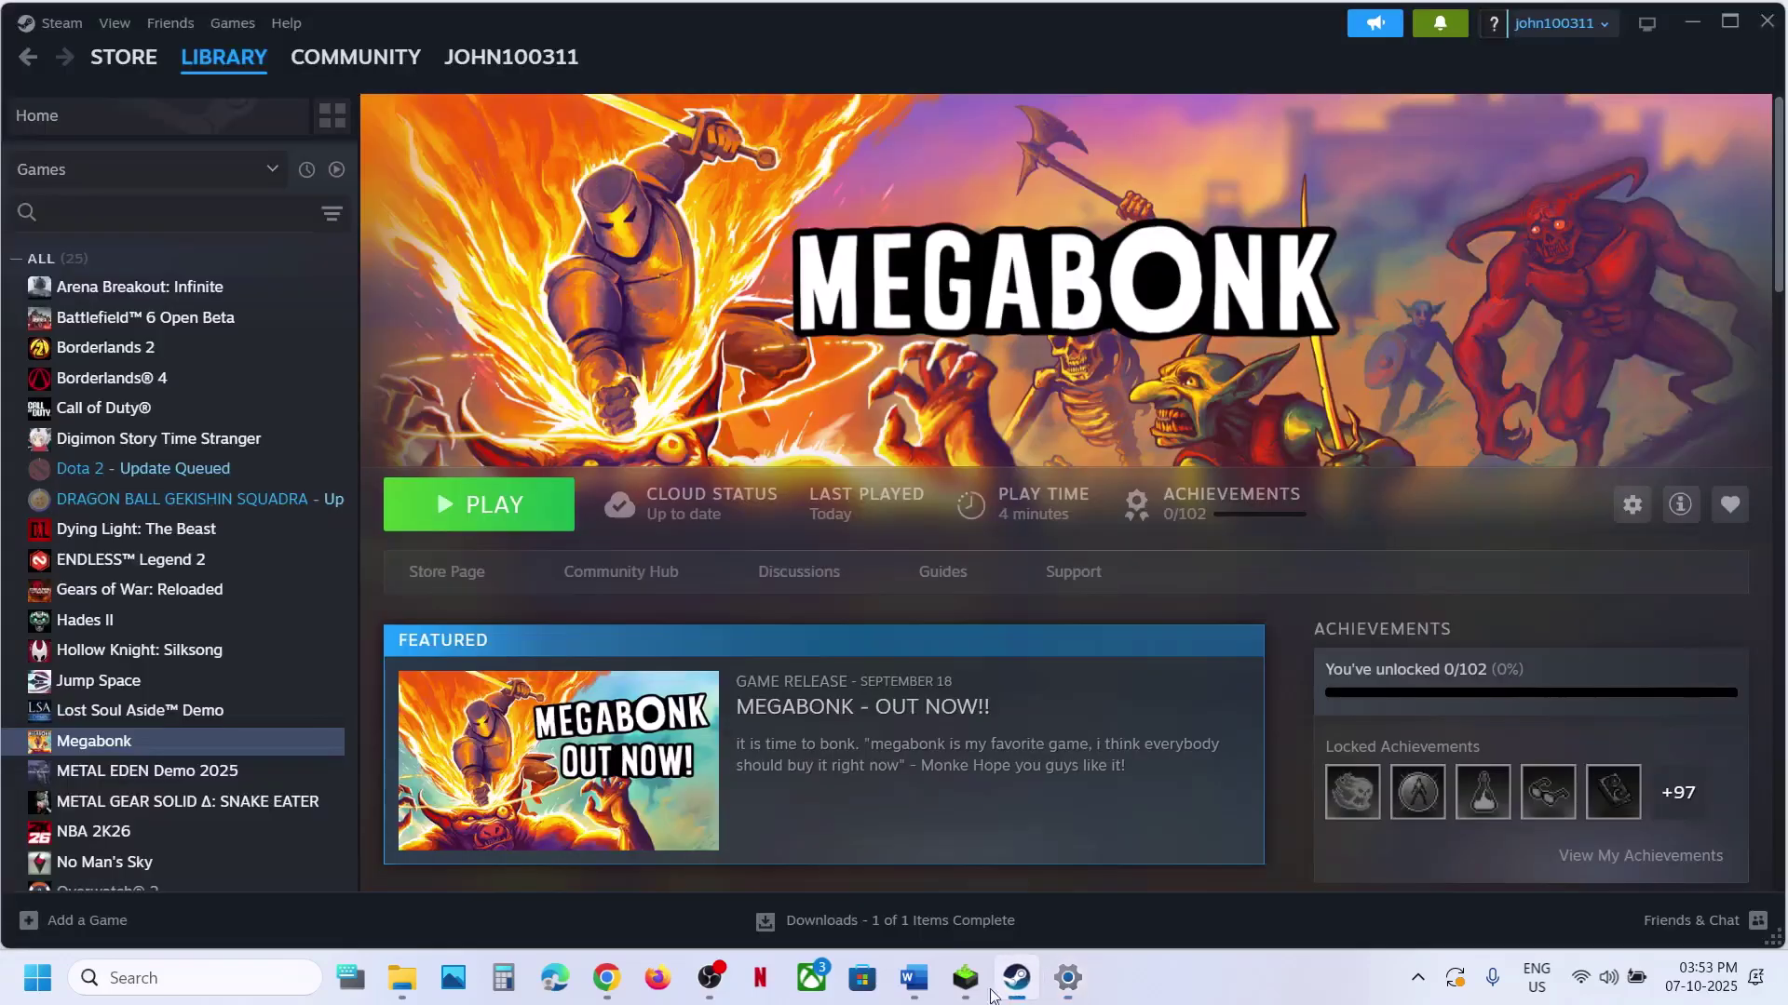
Return to the Word document, maximize it, and highlight Step 13's advice on unplugging external devices, USB adapters and additional controllers
click(913, 978)
scroll(606, 521, down, 5)
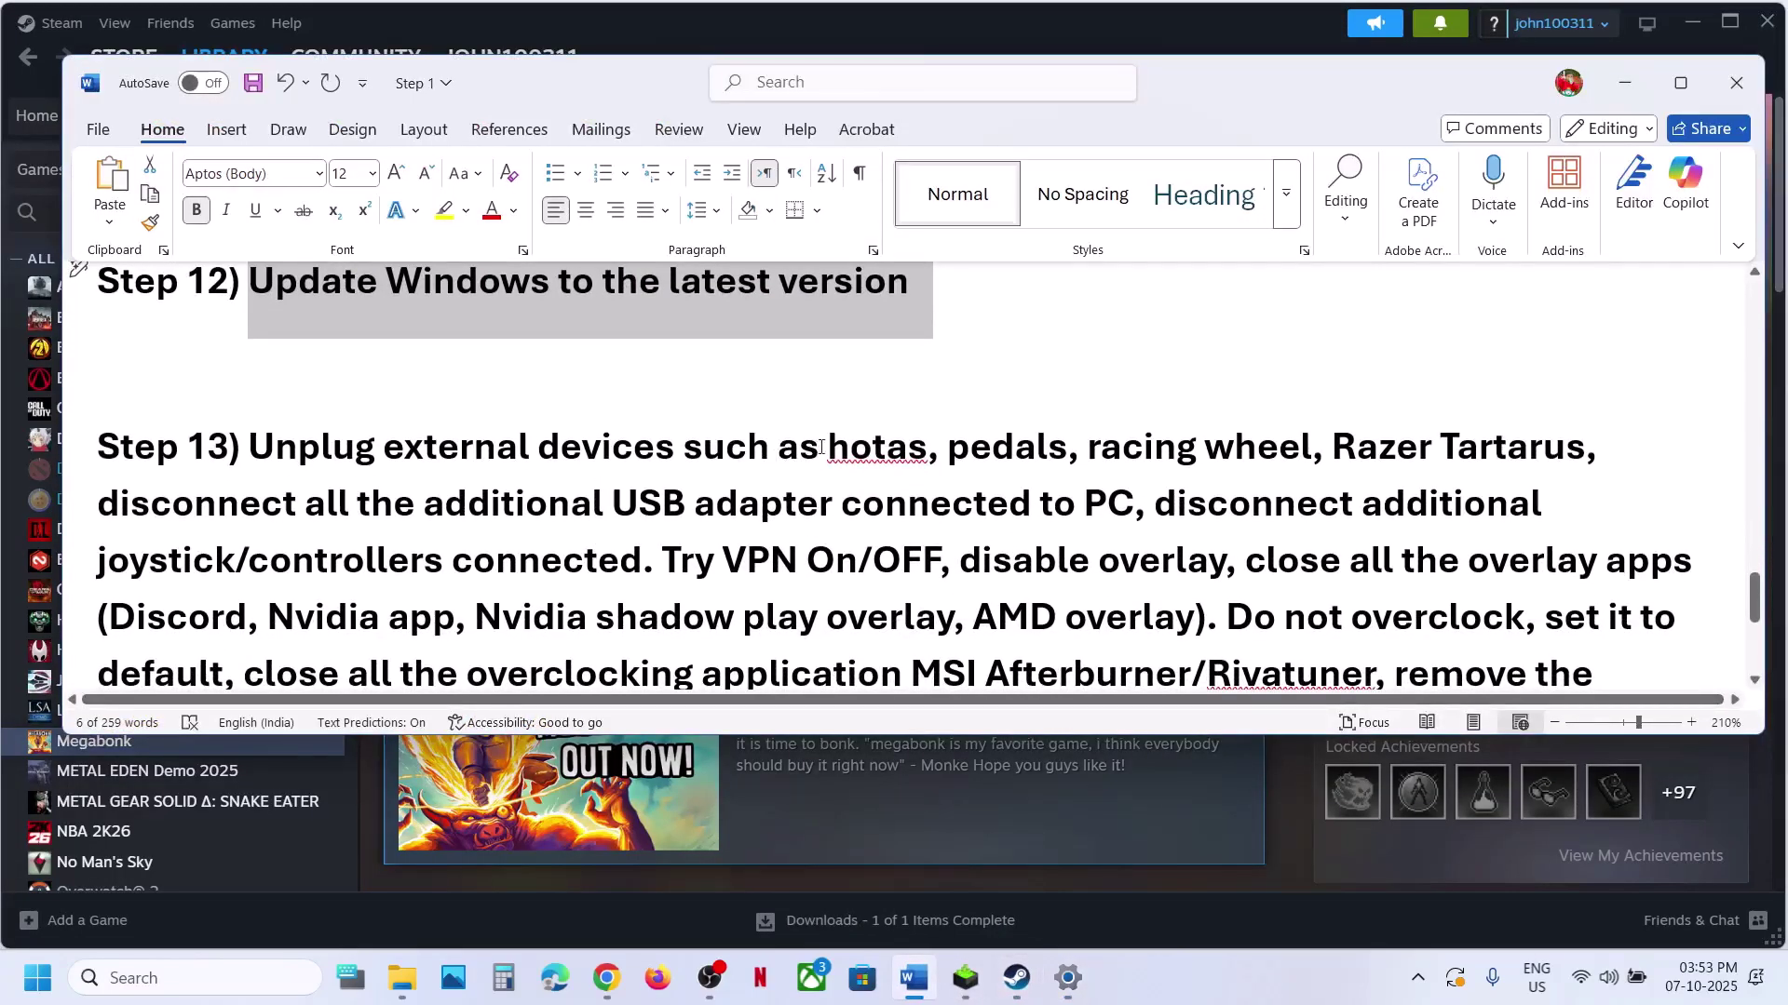
drag(827, 452, 625, 553)
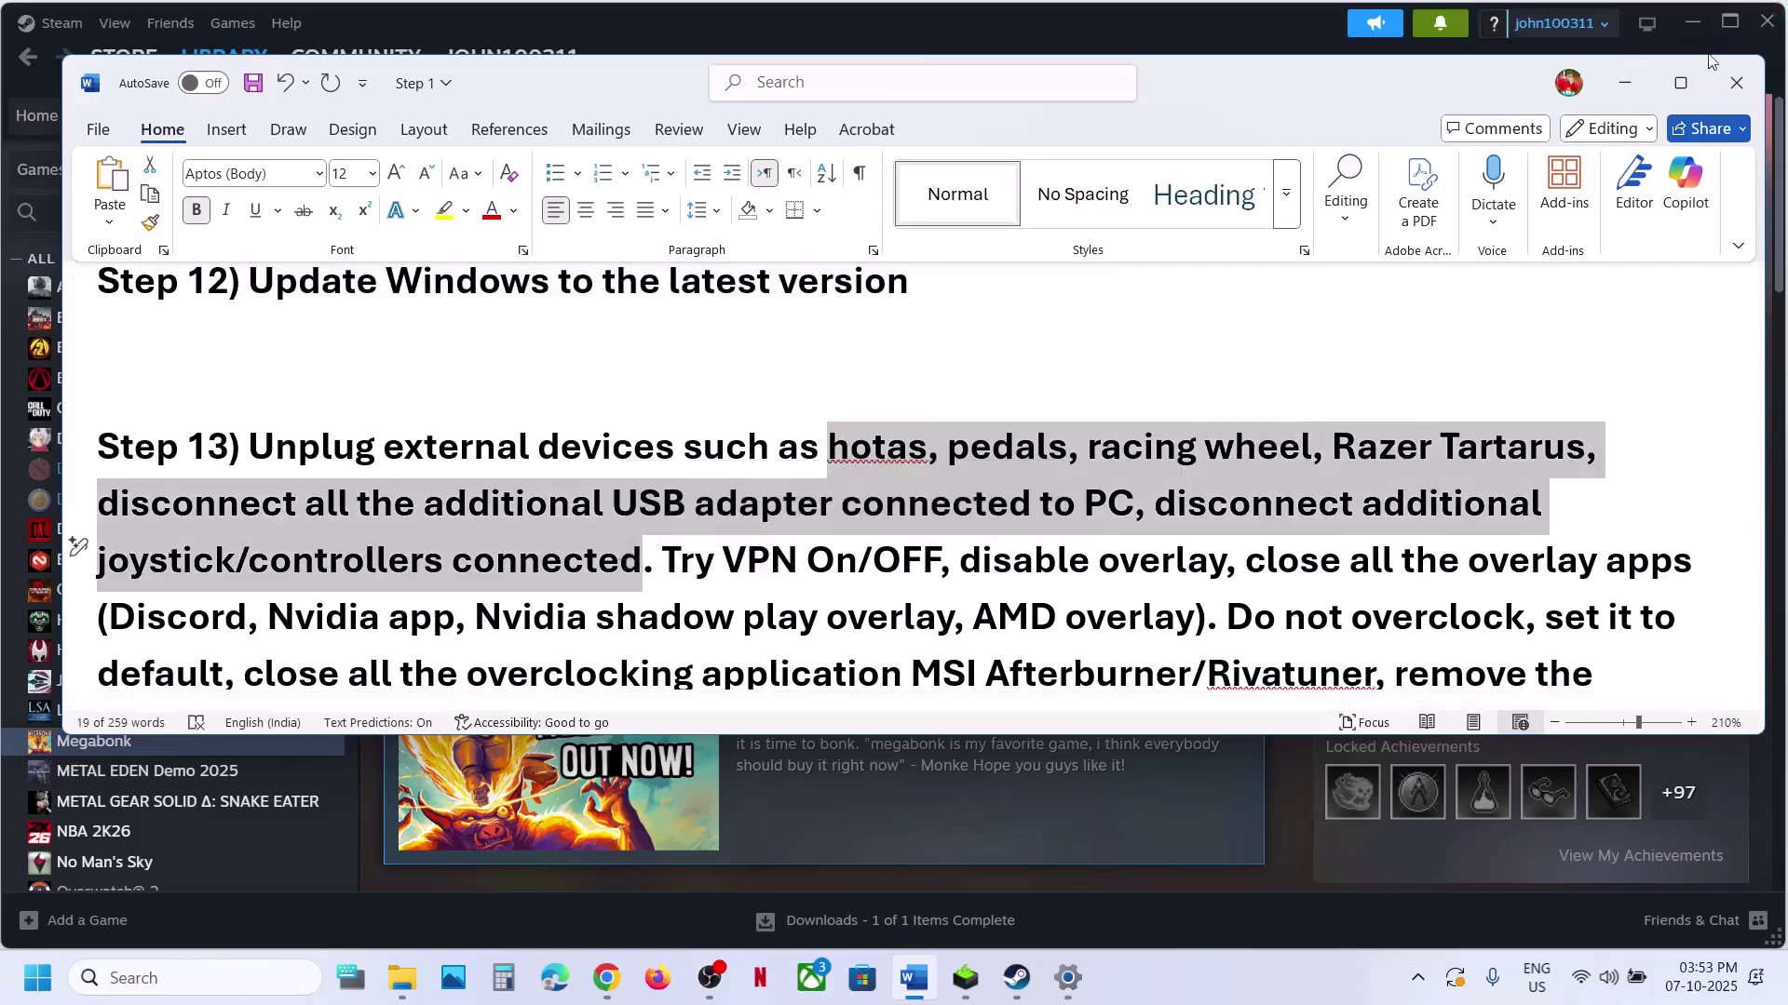
click(1681, 82)
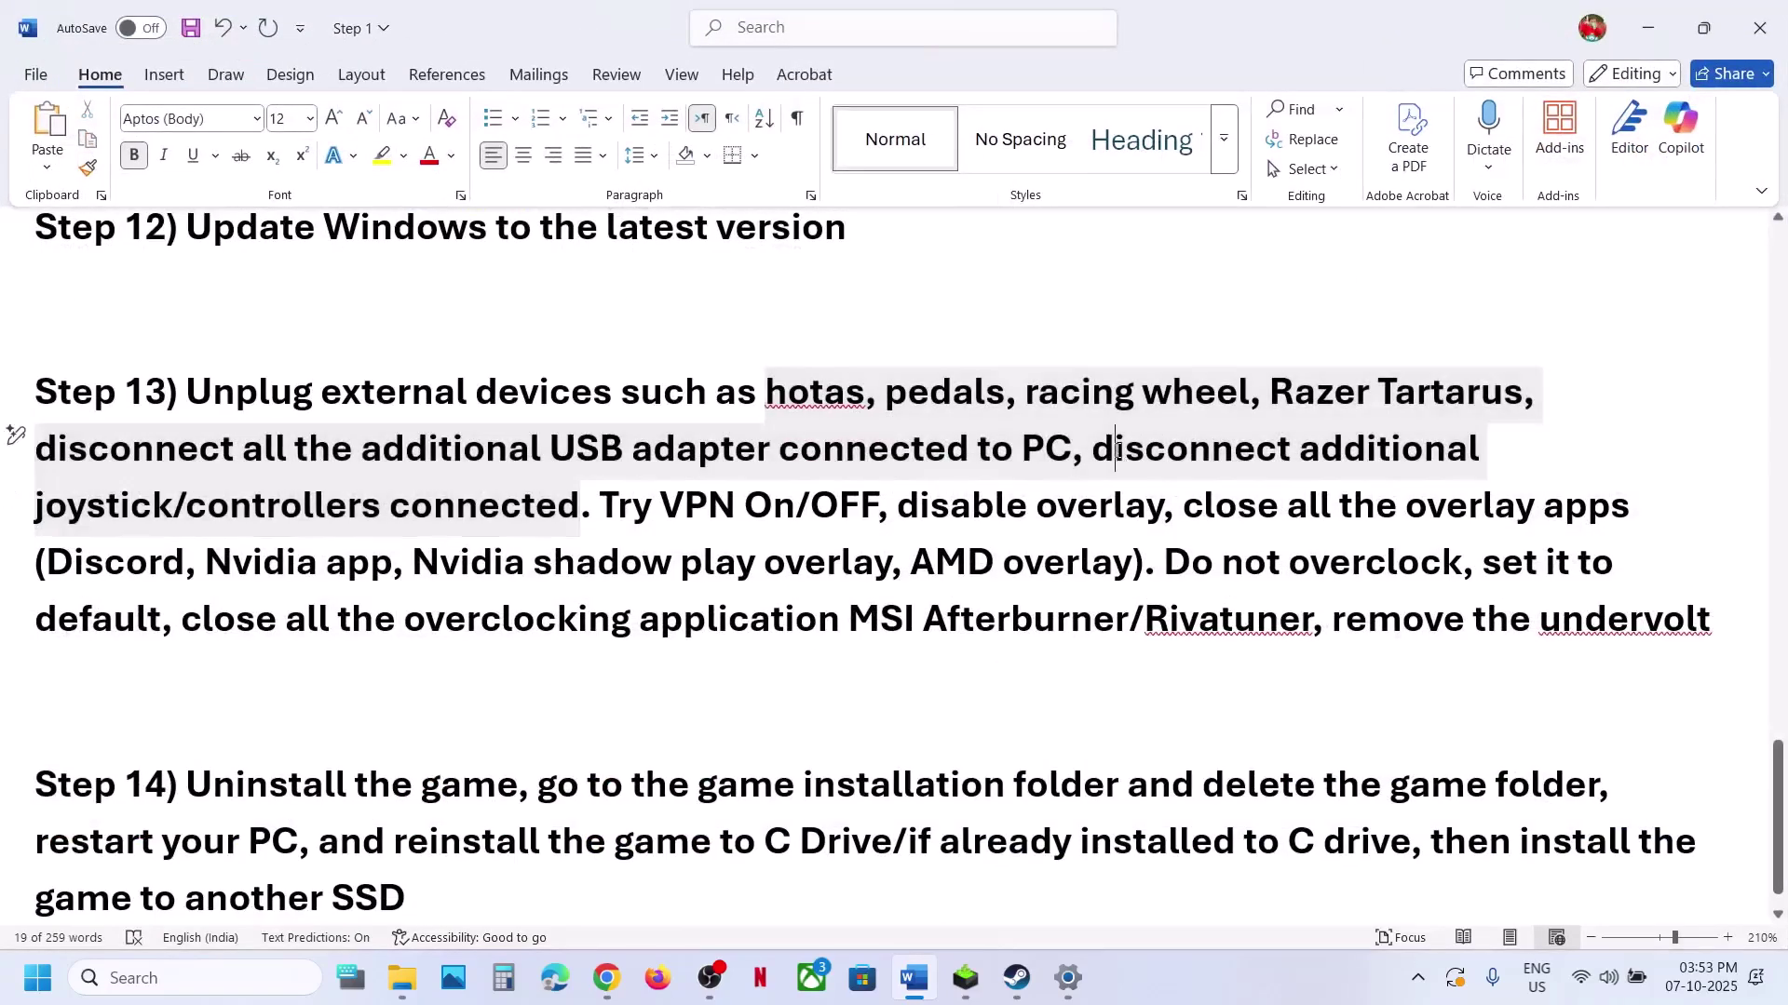
drag(1115, 449, 615, 486)
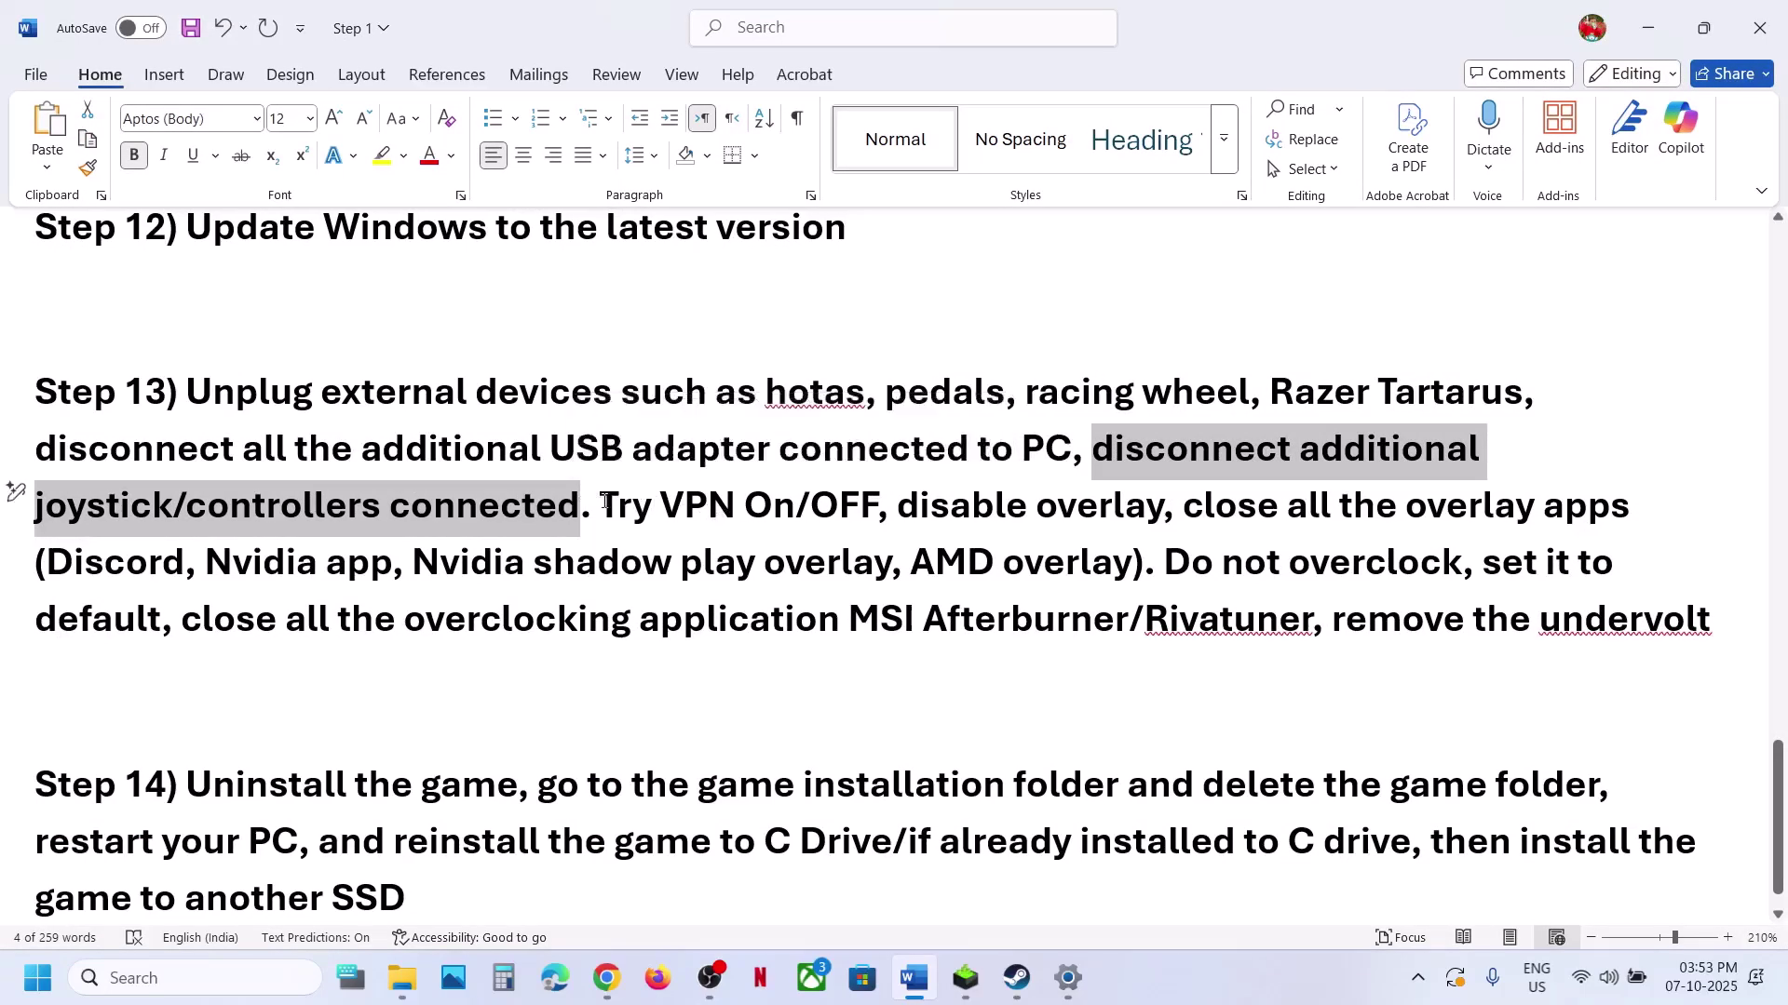
Delete "Try VPN On/OFF" from Step 13 and highlight the "disable overlay" advice
drag(603, 506, 875, 506)
key(BackSpace)
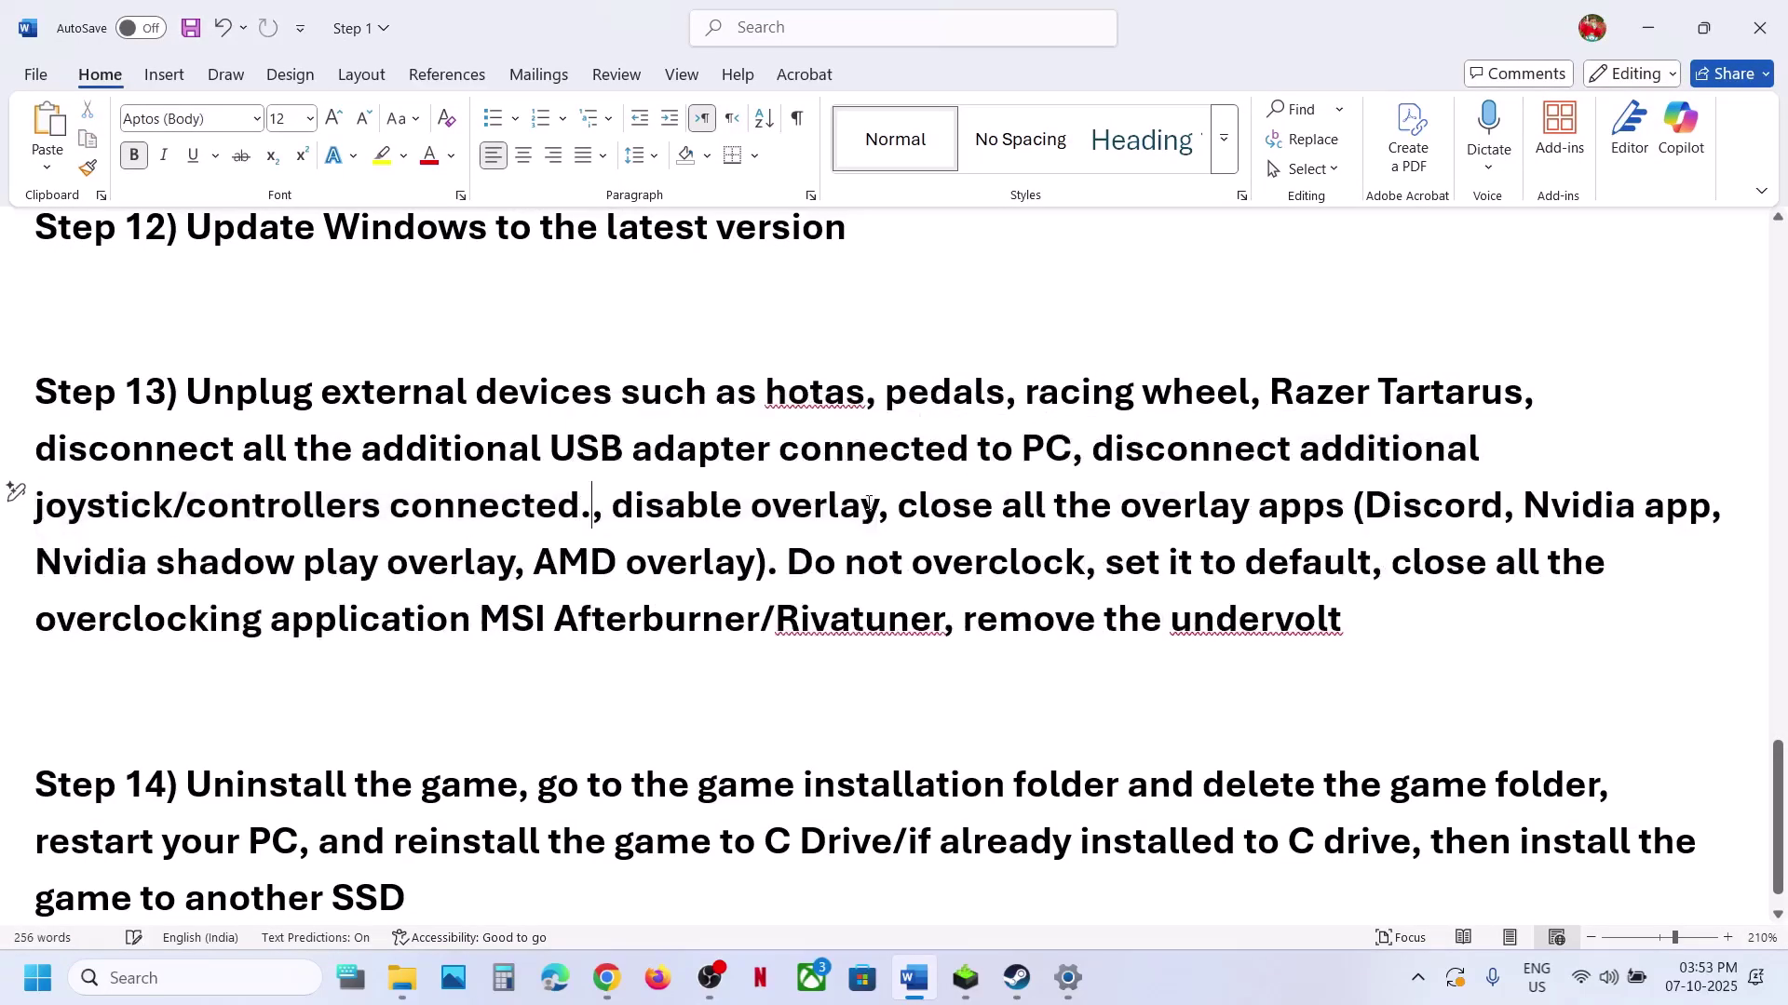
drag(611, 505, 839, 506)
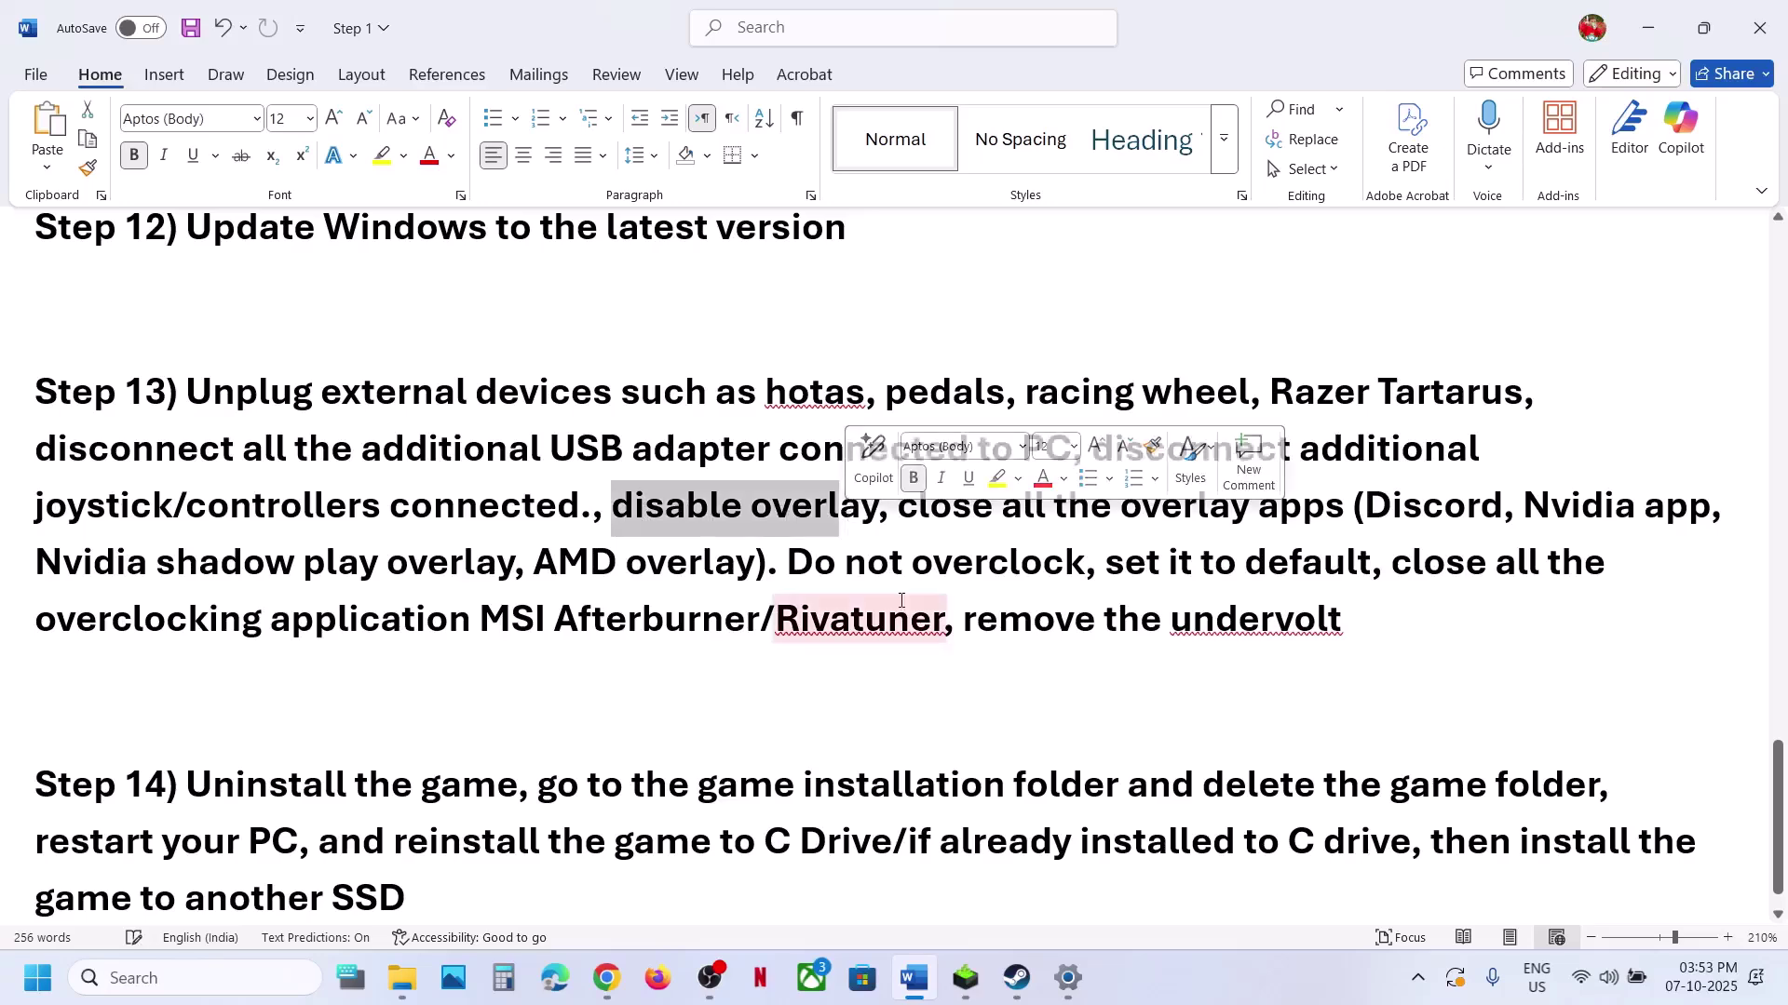
Switch to Steam, turn off the Steam Overlay while in-game in Megabonk's properties, and close the properties window
click(1024, 971)
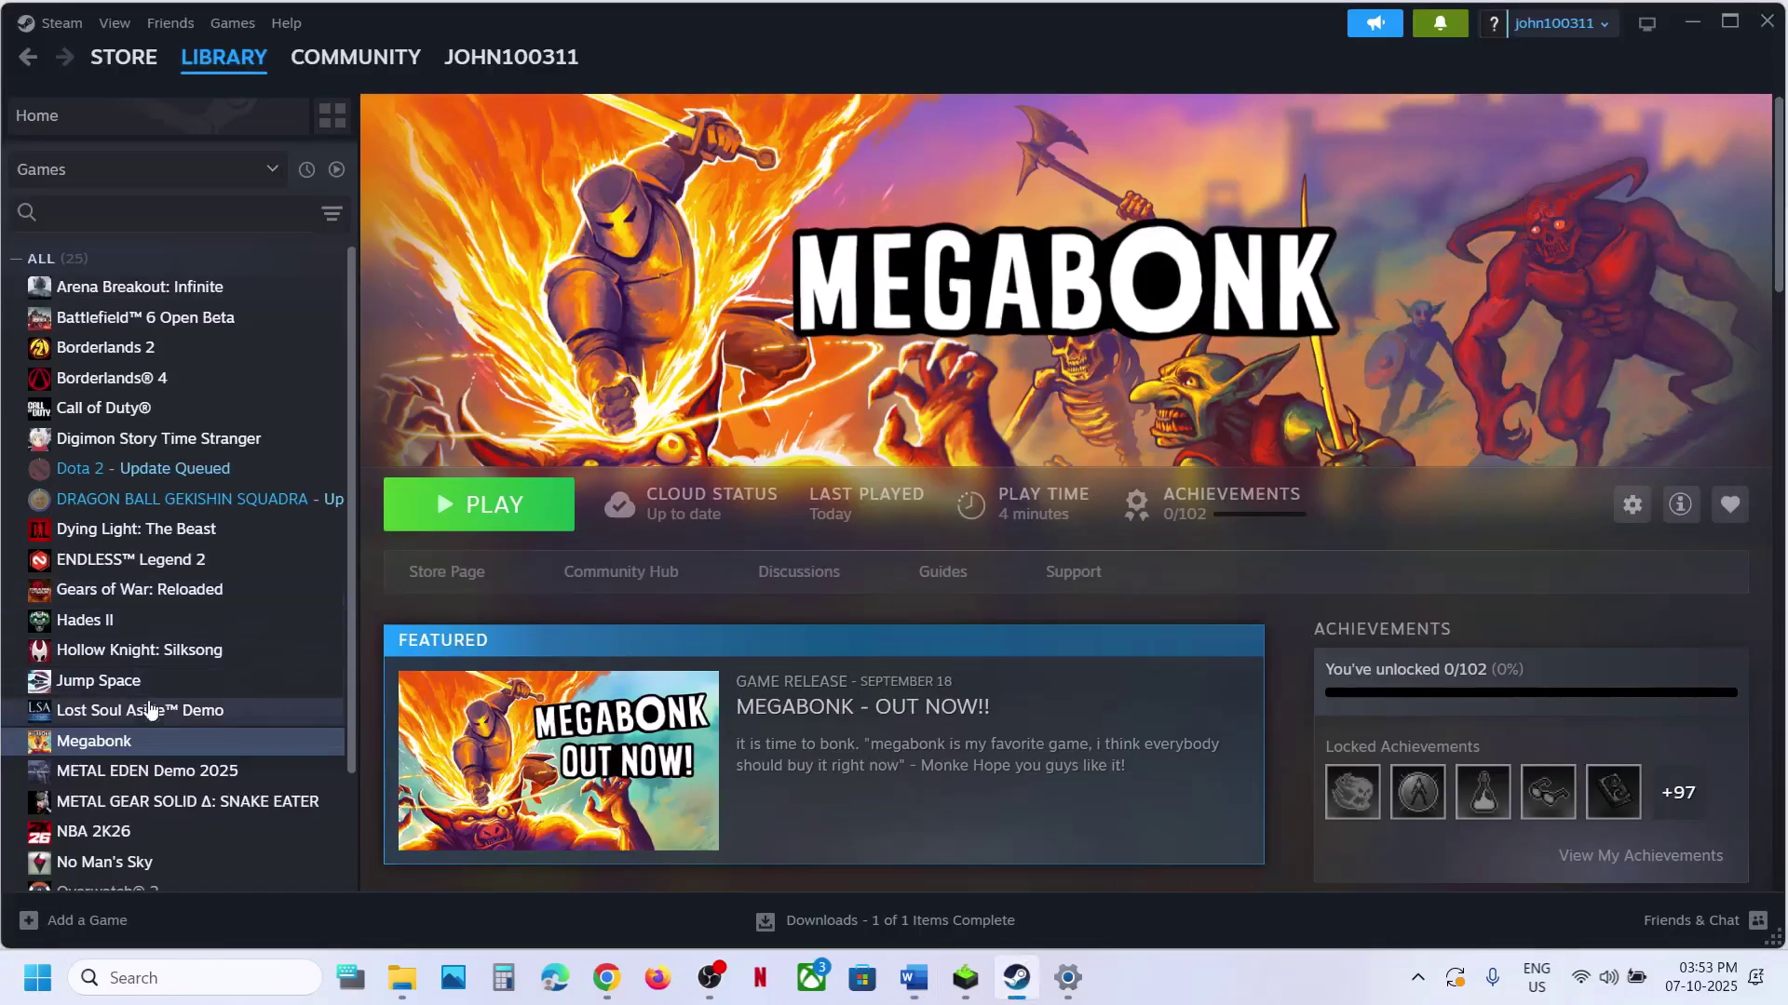
right_click(133, 742)
click(216, 921)
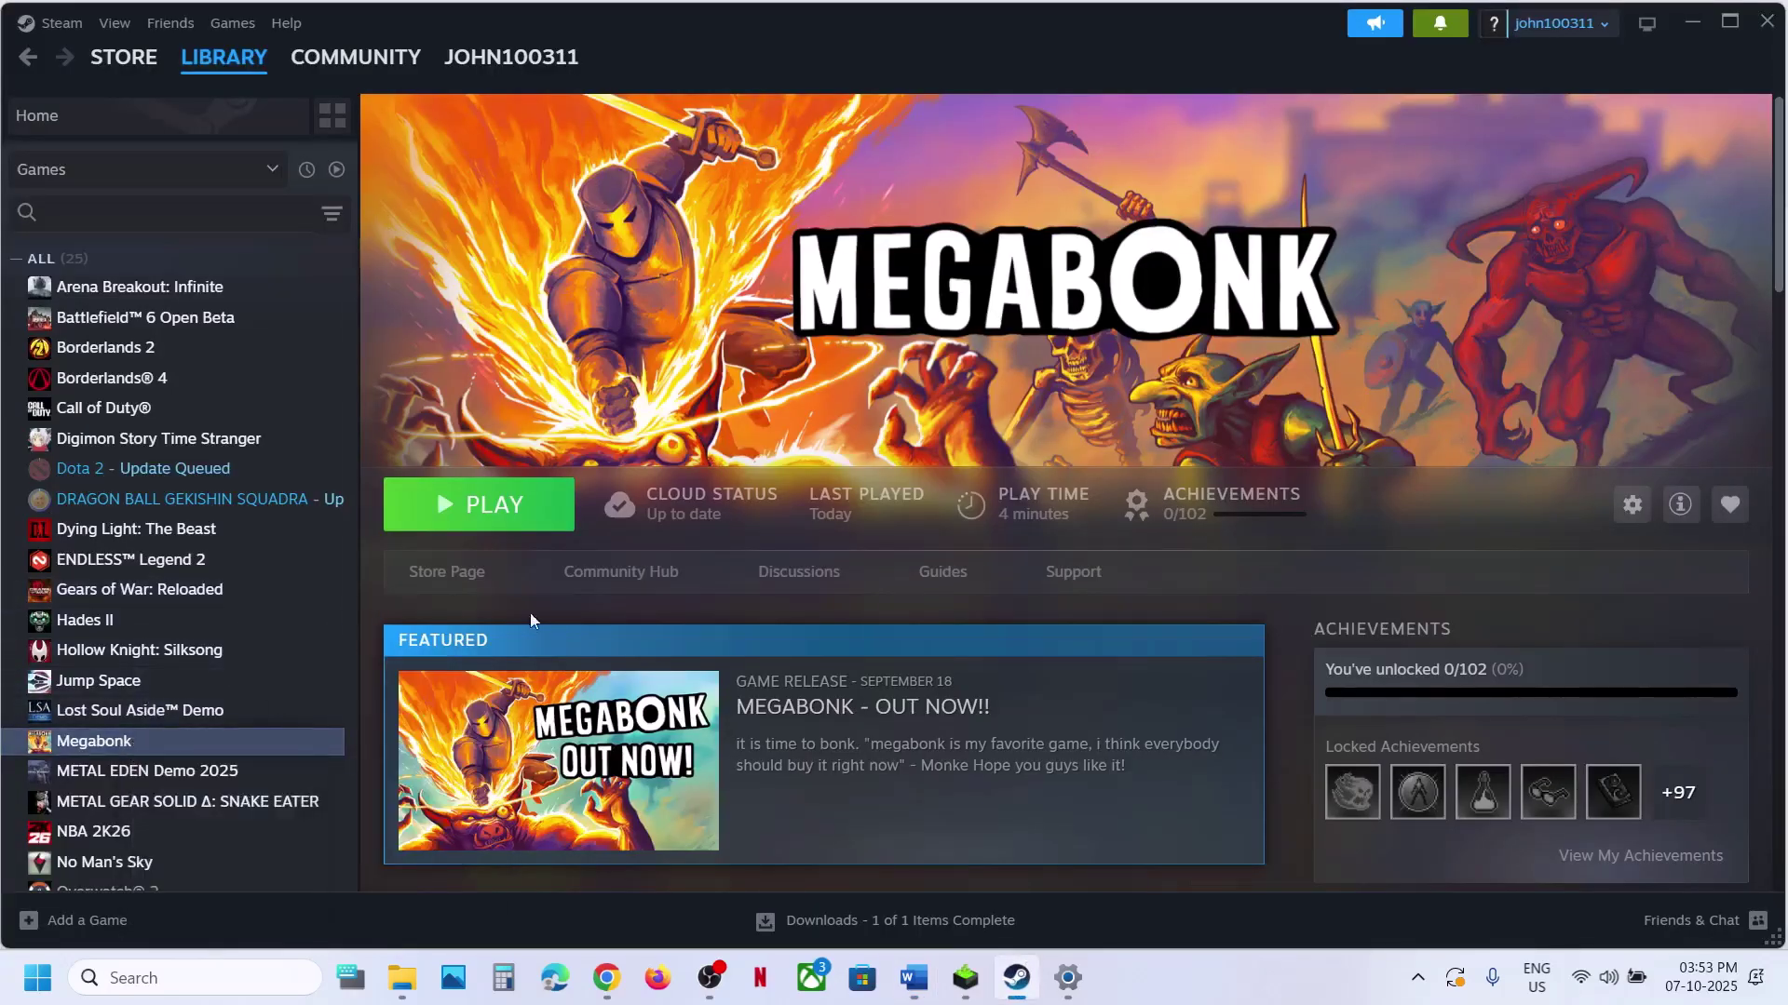
click(1324, 244)
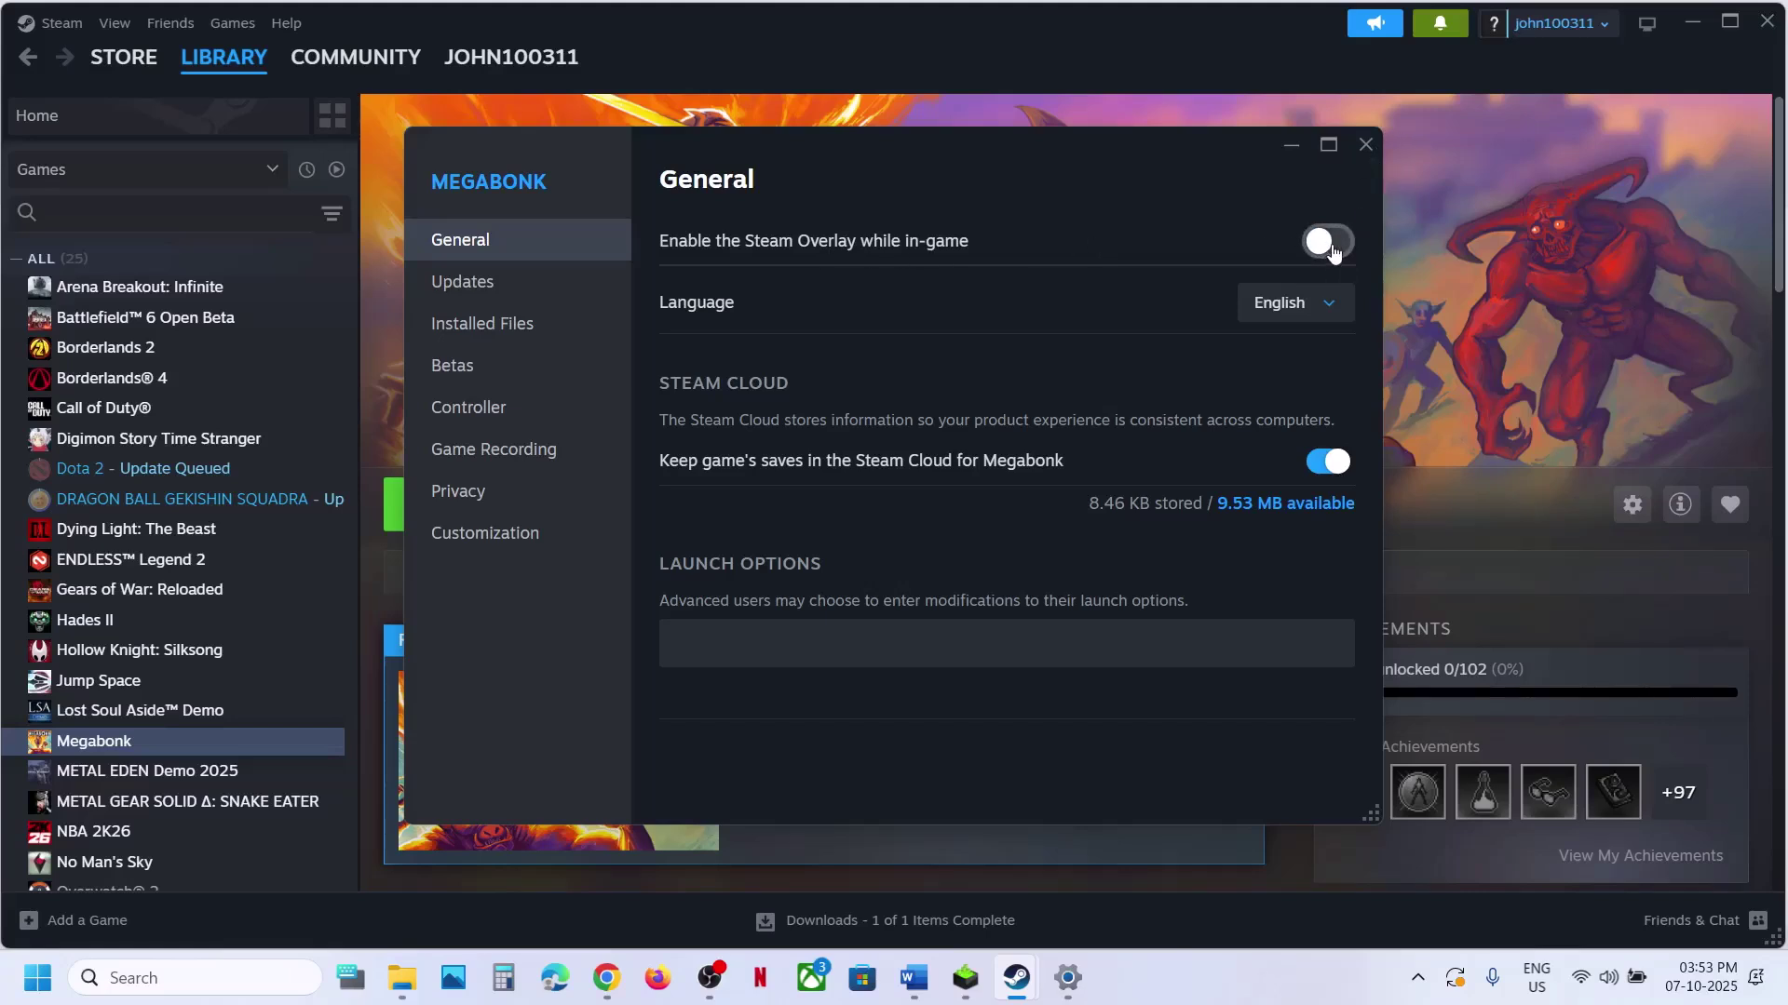
click(1328, 244)
click(1326, 244)
click(1366, 145)
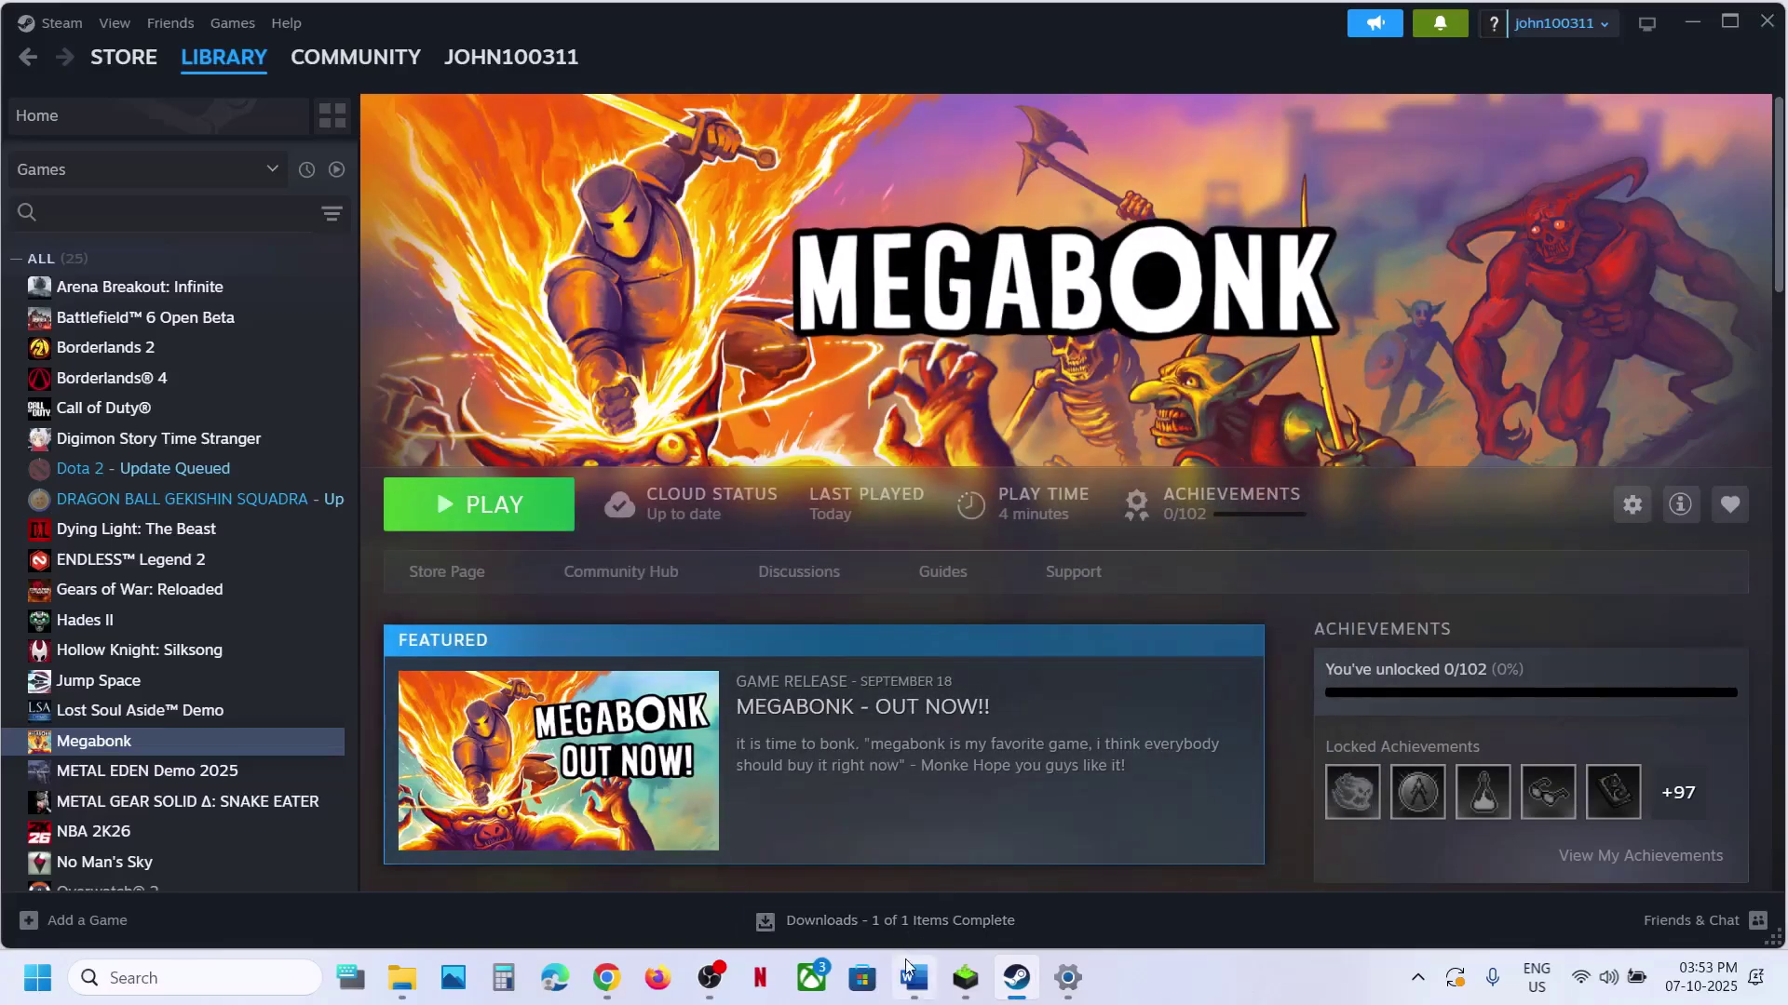
Return to the Word document and highlight Step 13's advice on closing overlay apps and overclocking applications and removing the undervolt
click(909, 970)
drag(969, 520, 1665, 512)
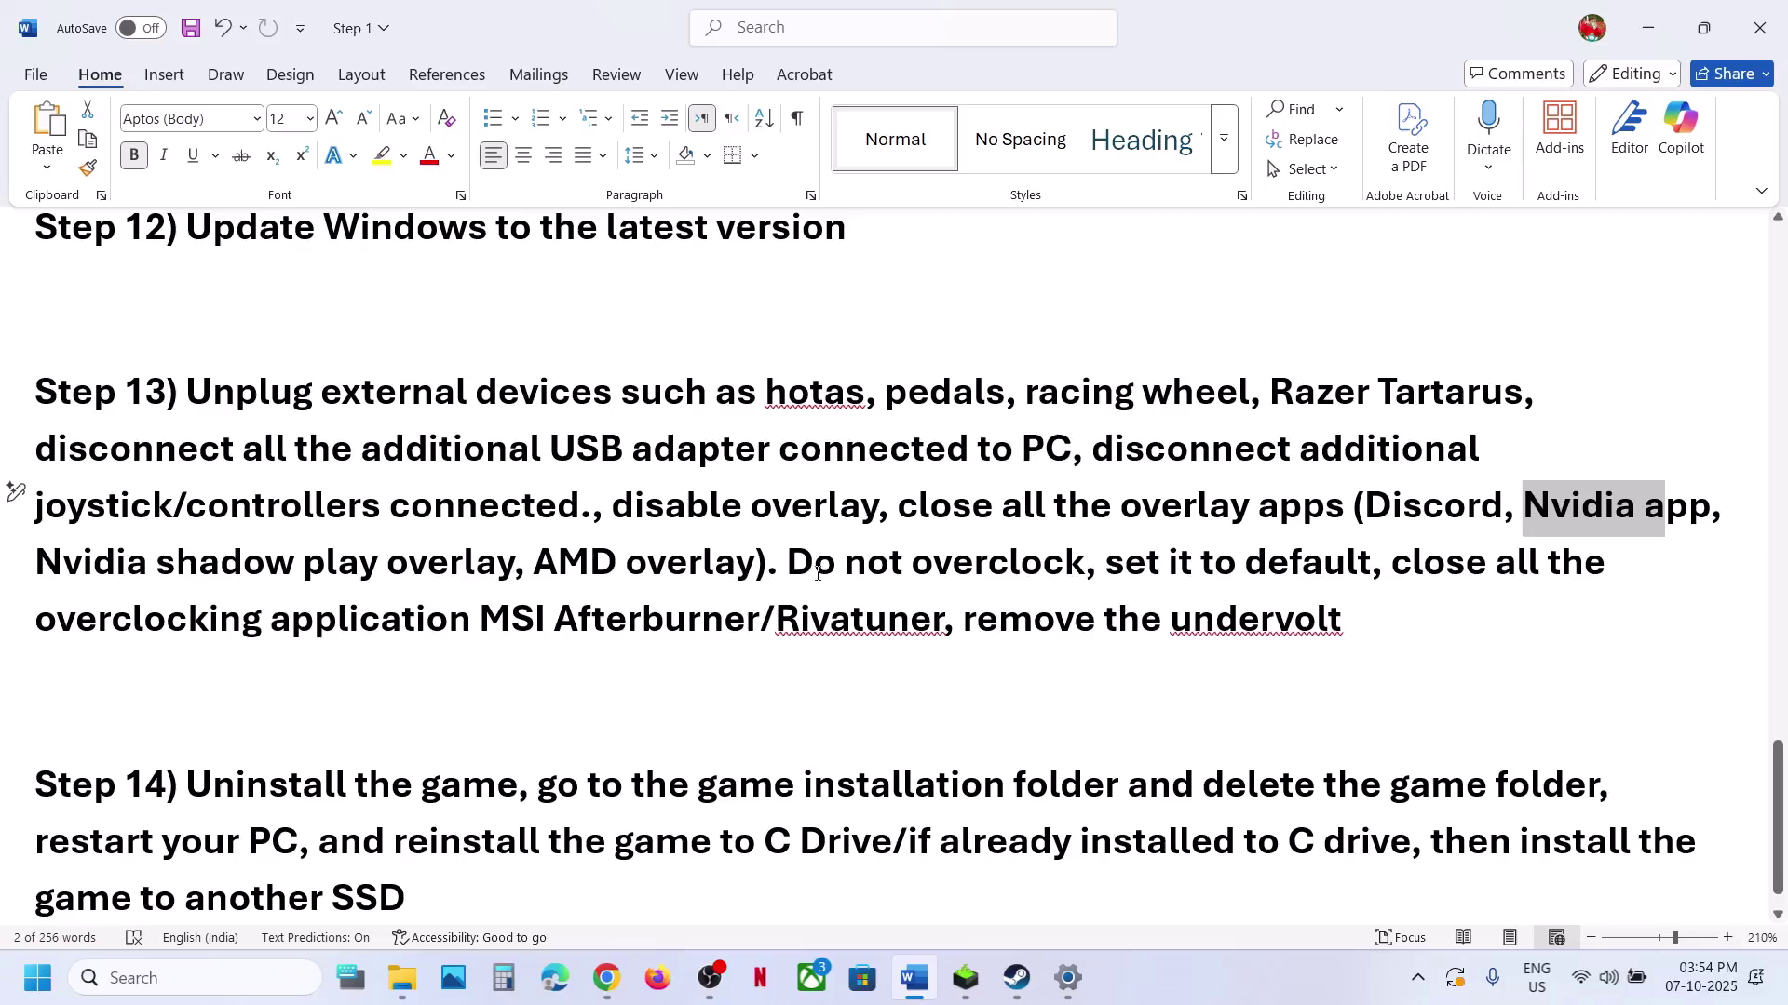
drag(818, 572, 849, 634)
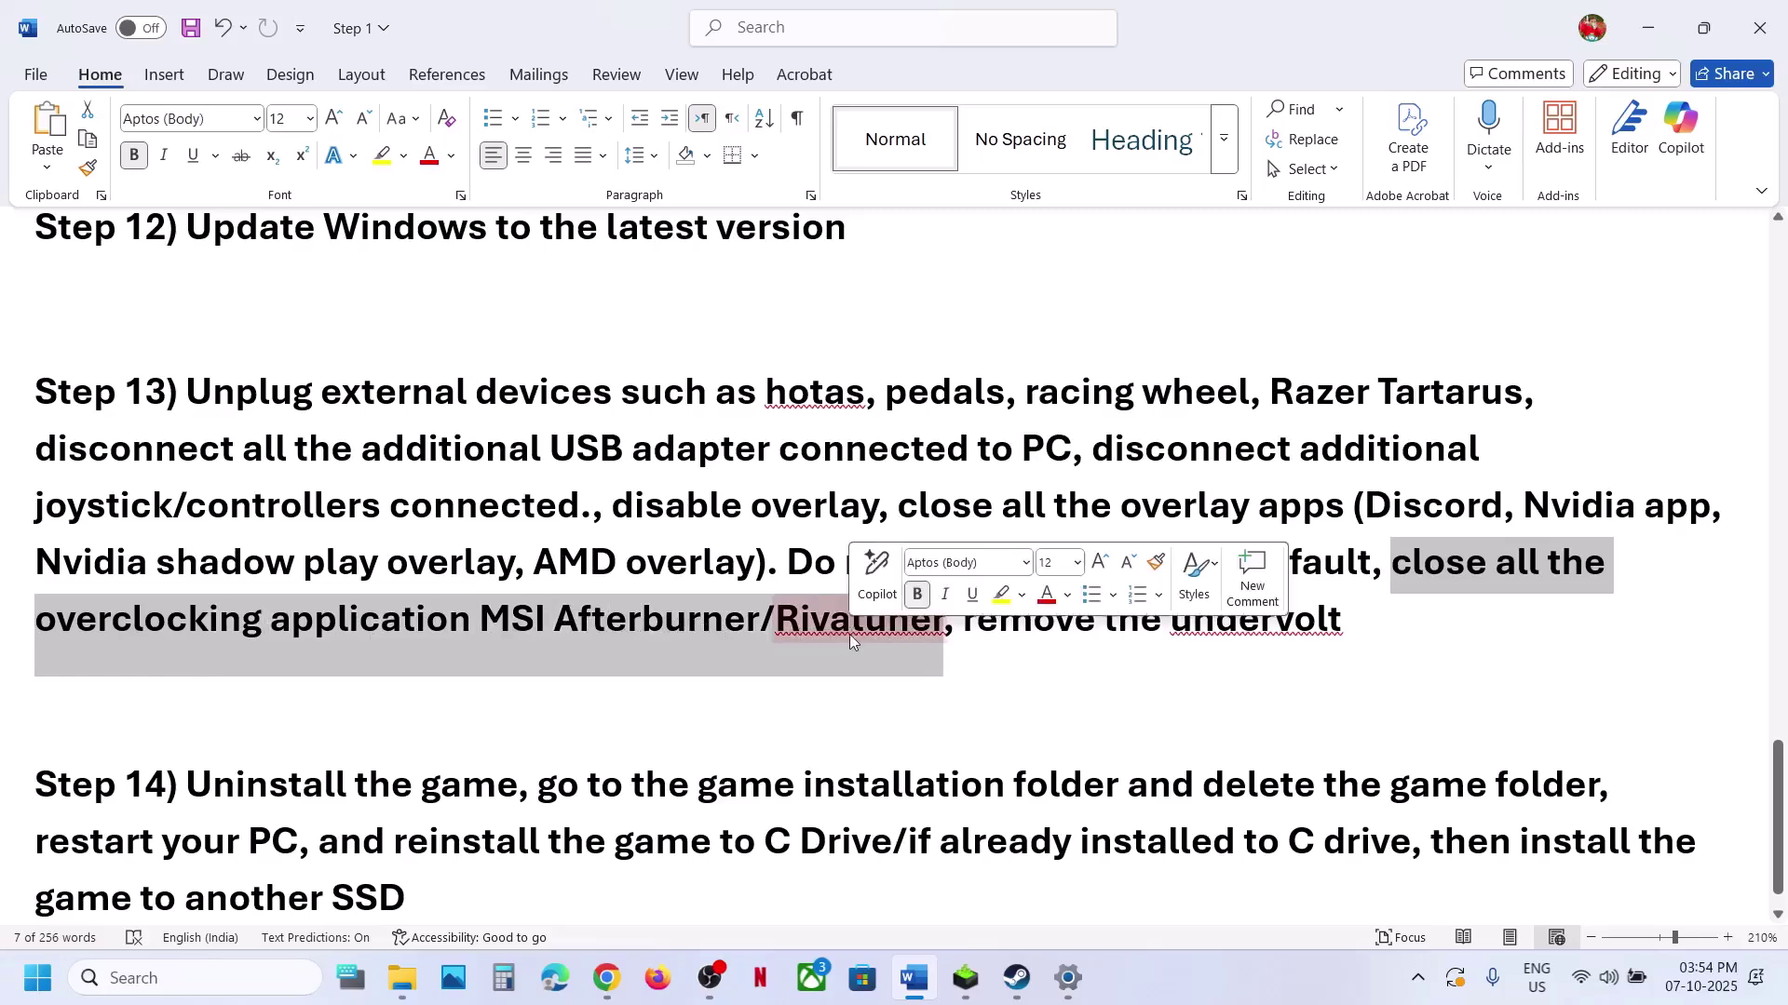
click(957, 658)
drag(969, 627, 1346, 642)
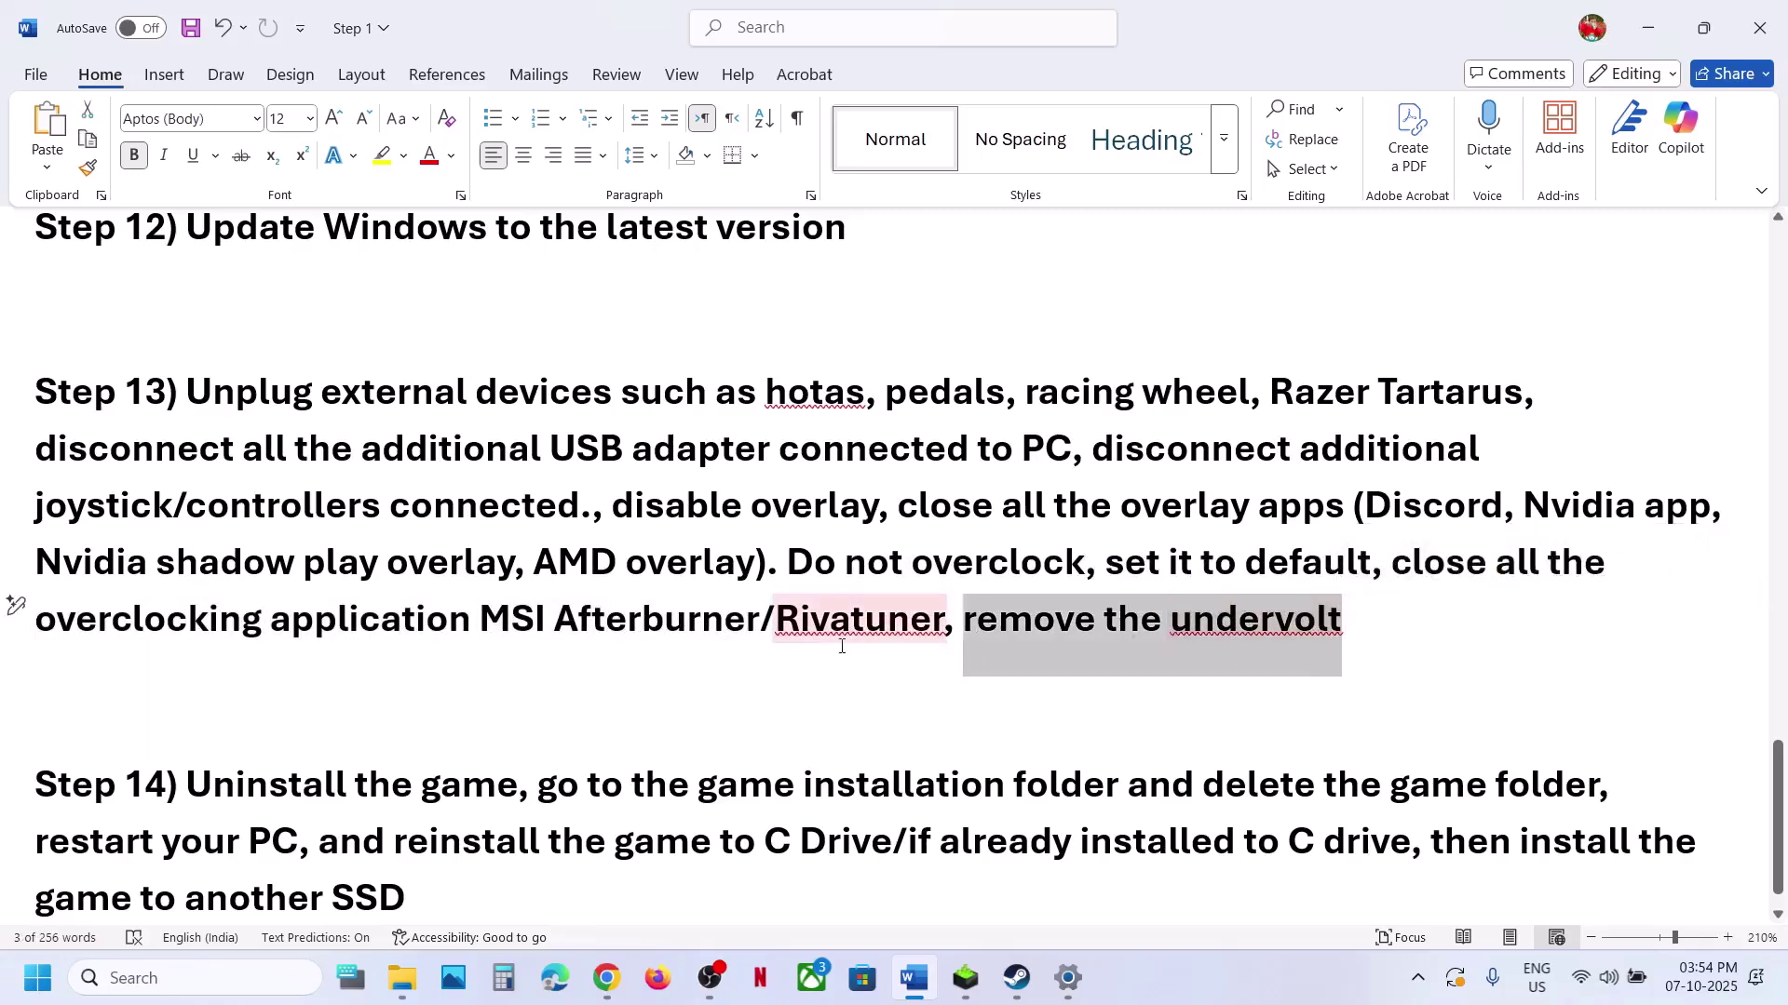
Review Step 14 on uninstalling the game, view Megabonk's Uninstall option in Steam, and dismiss it without uninstalling
scroll(842, 646, down, 1)
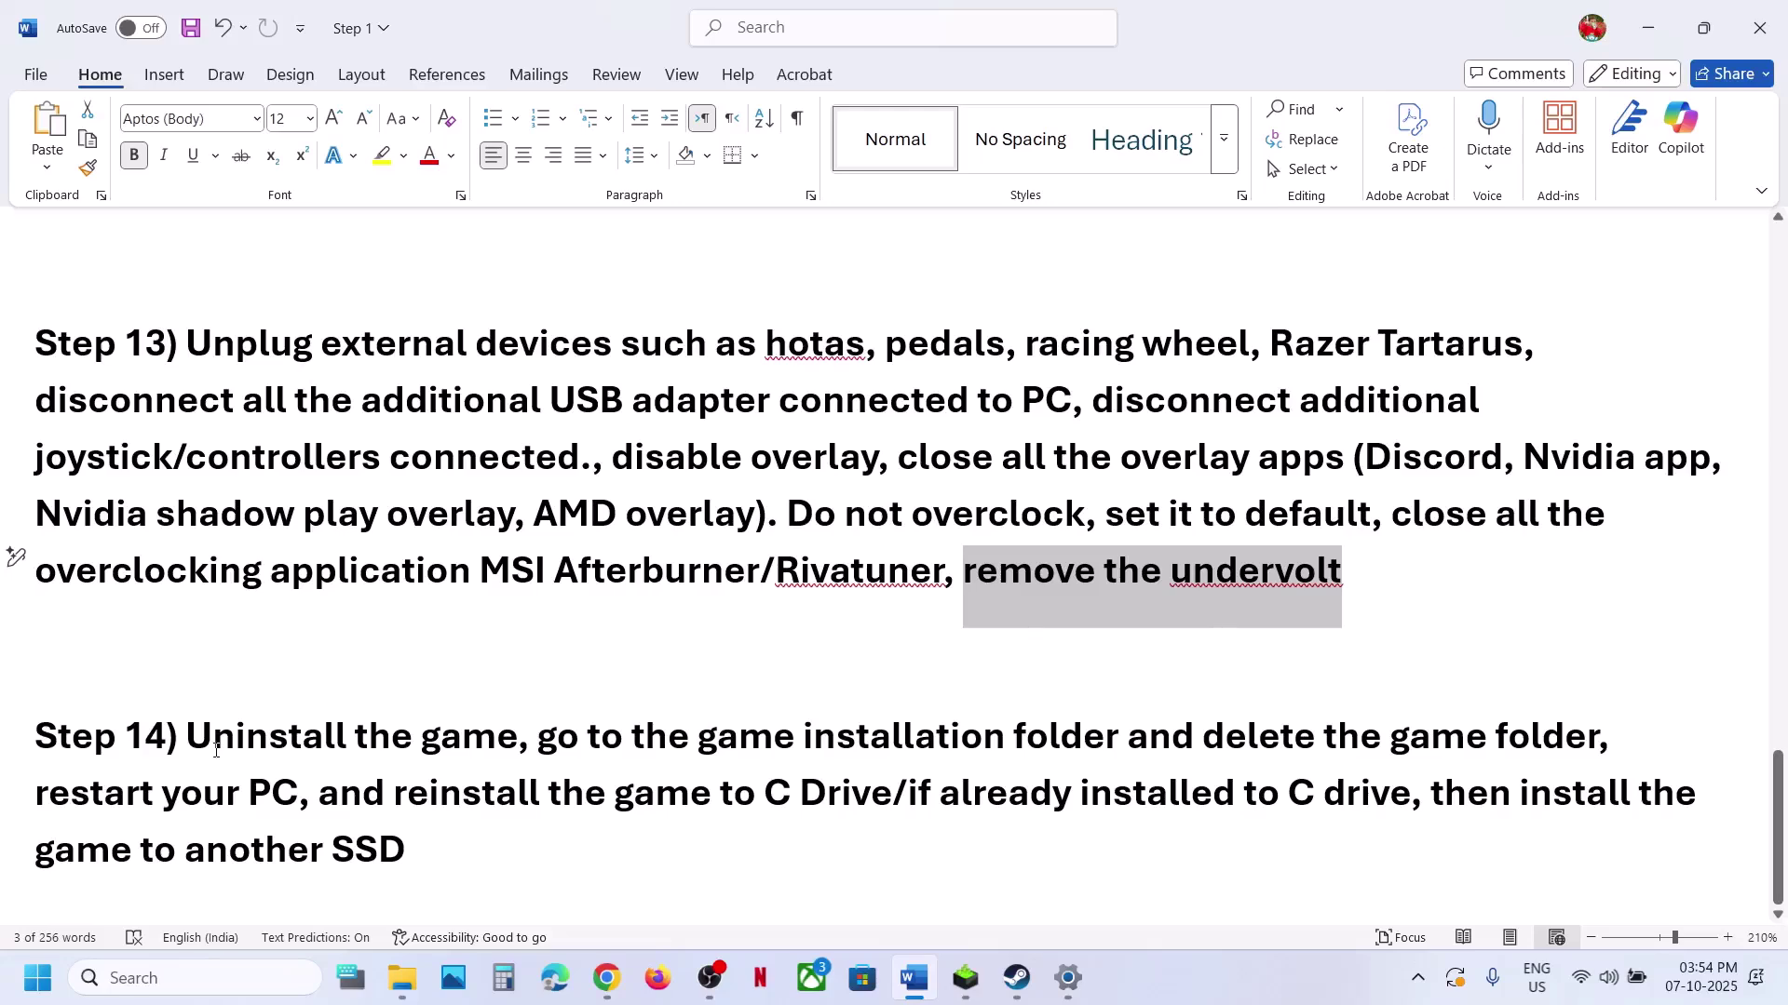
drag(216, 750, 479, 850)
click(479, 857)
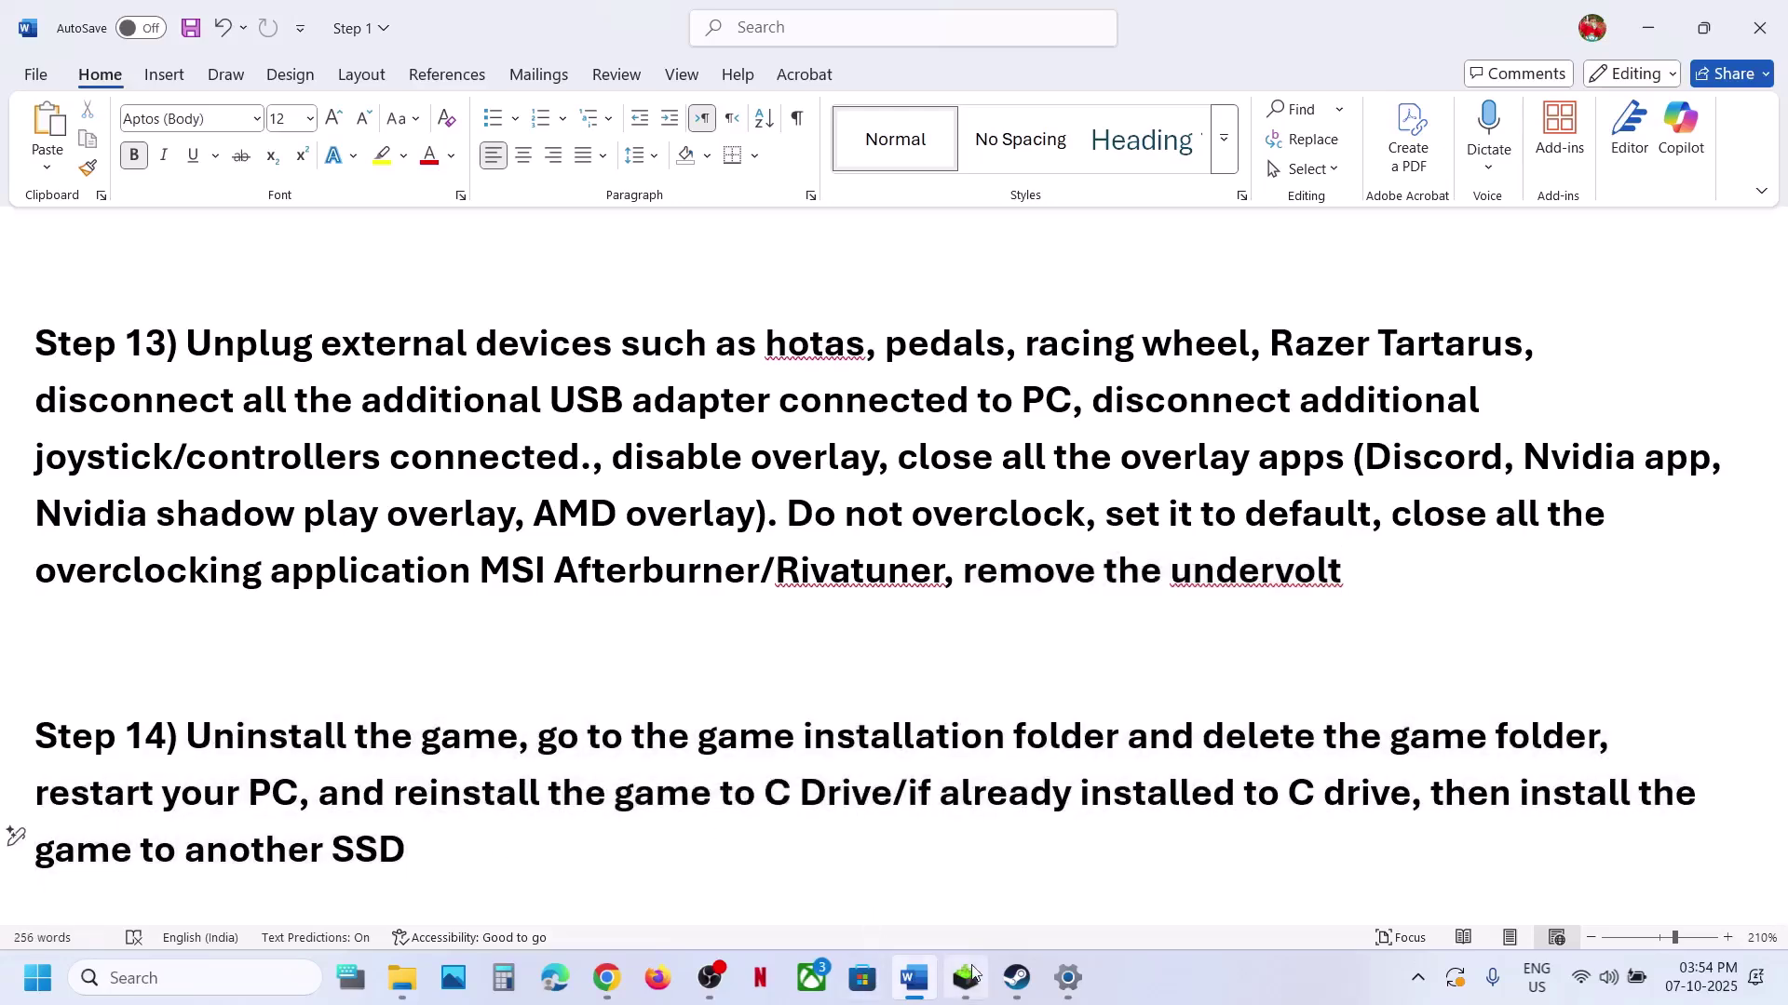
click(1017, 977)
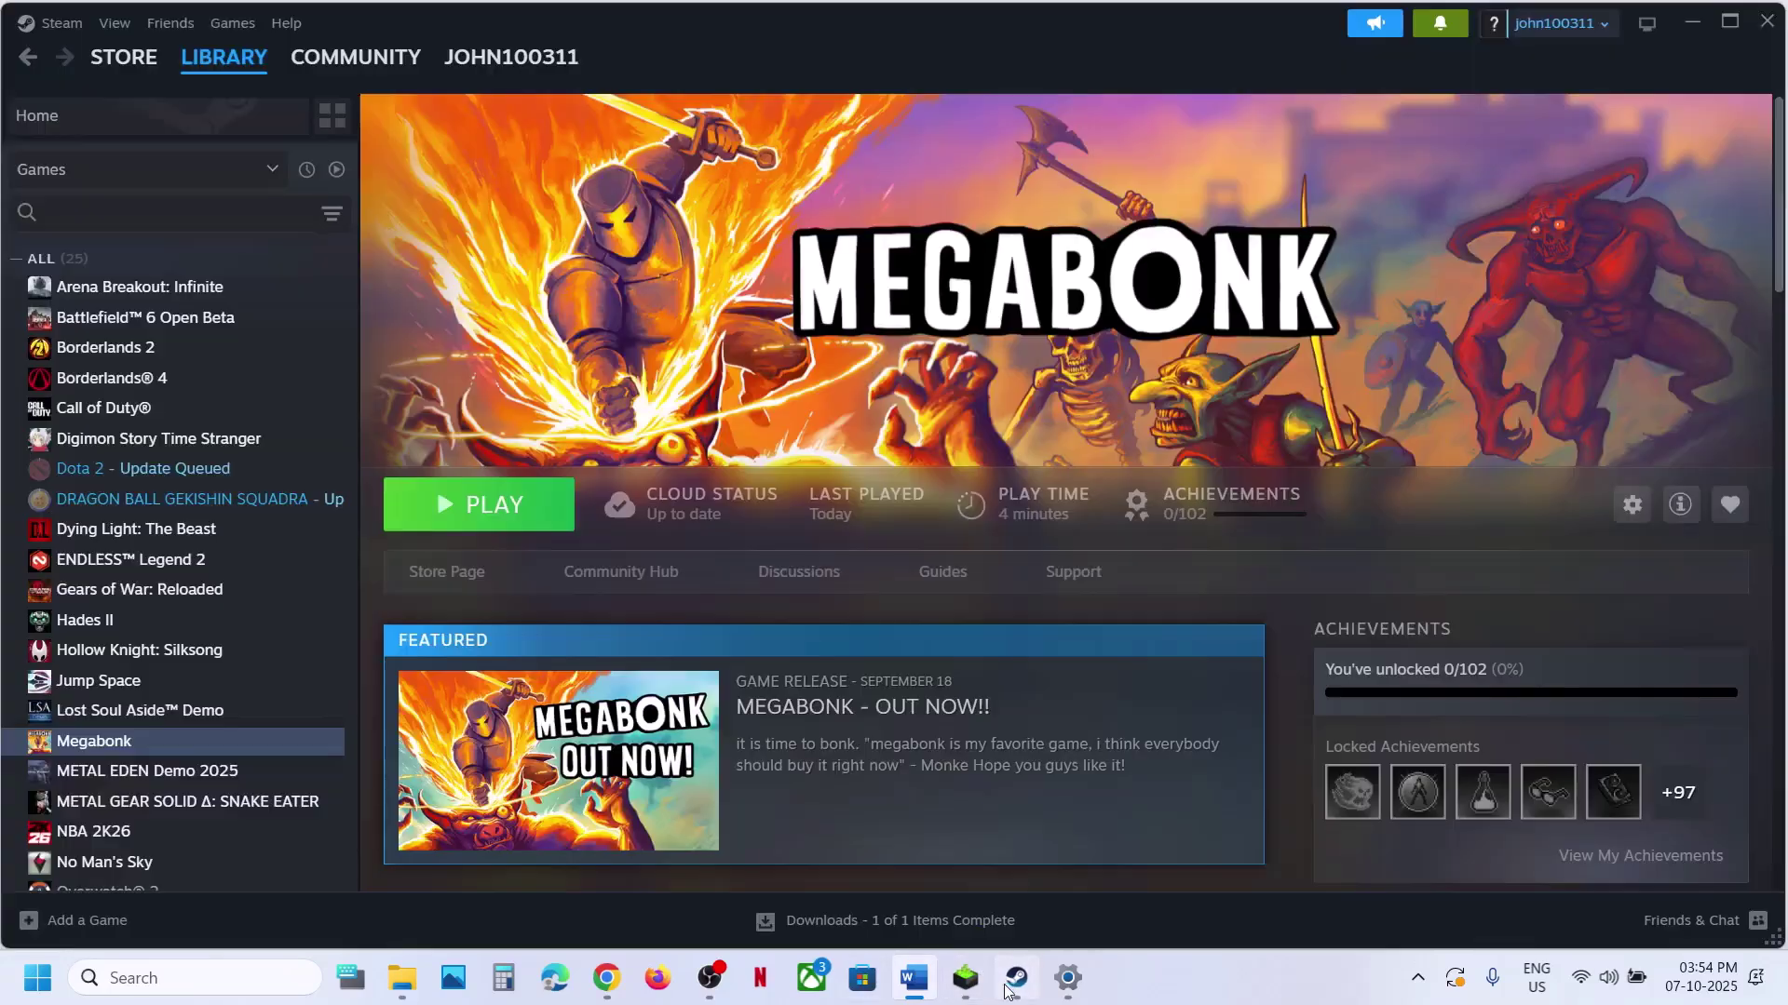
right_click(156, 755)
mouse_move(214, 681)
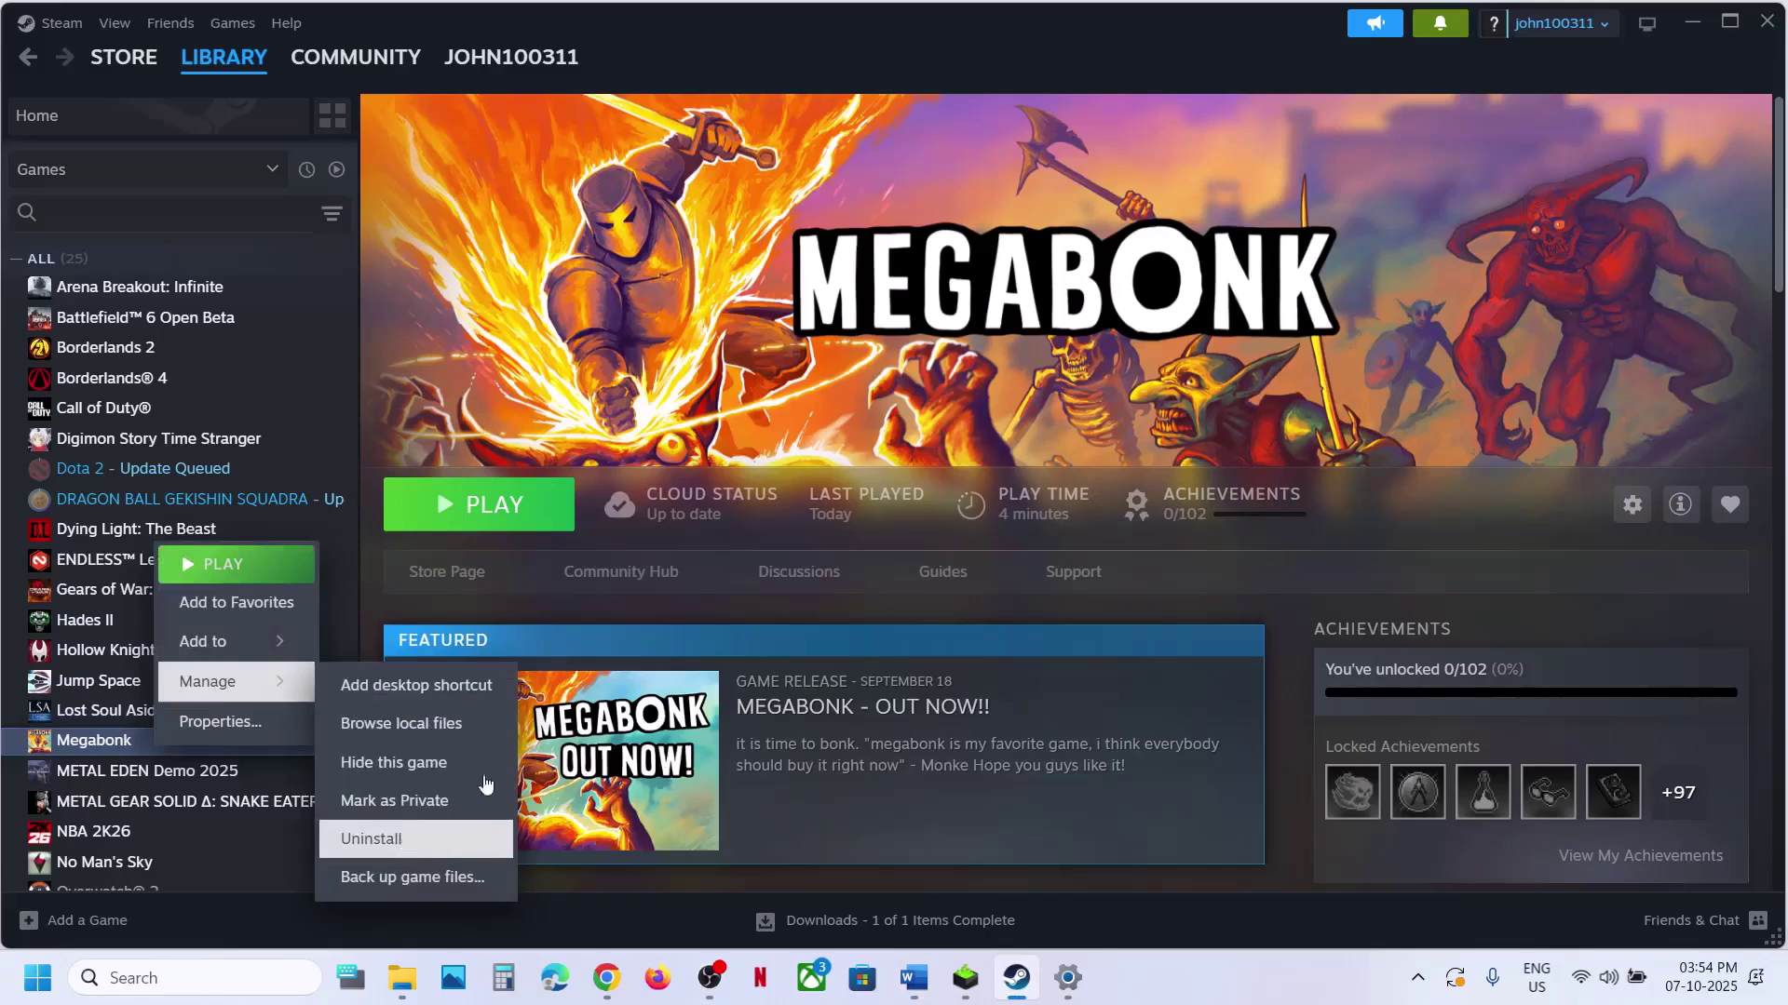
key(Escape)
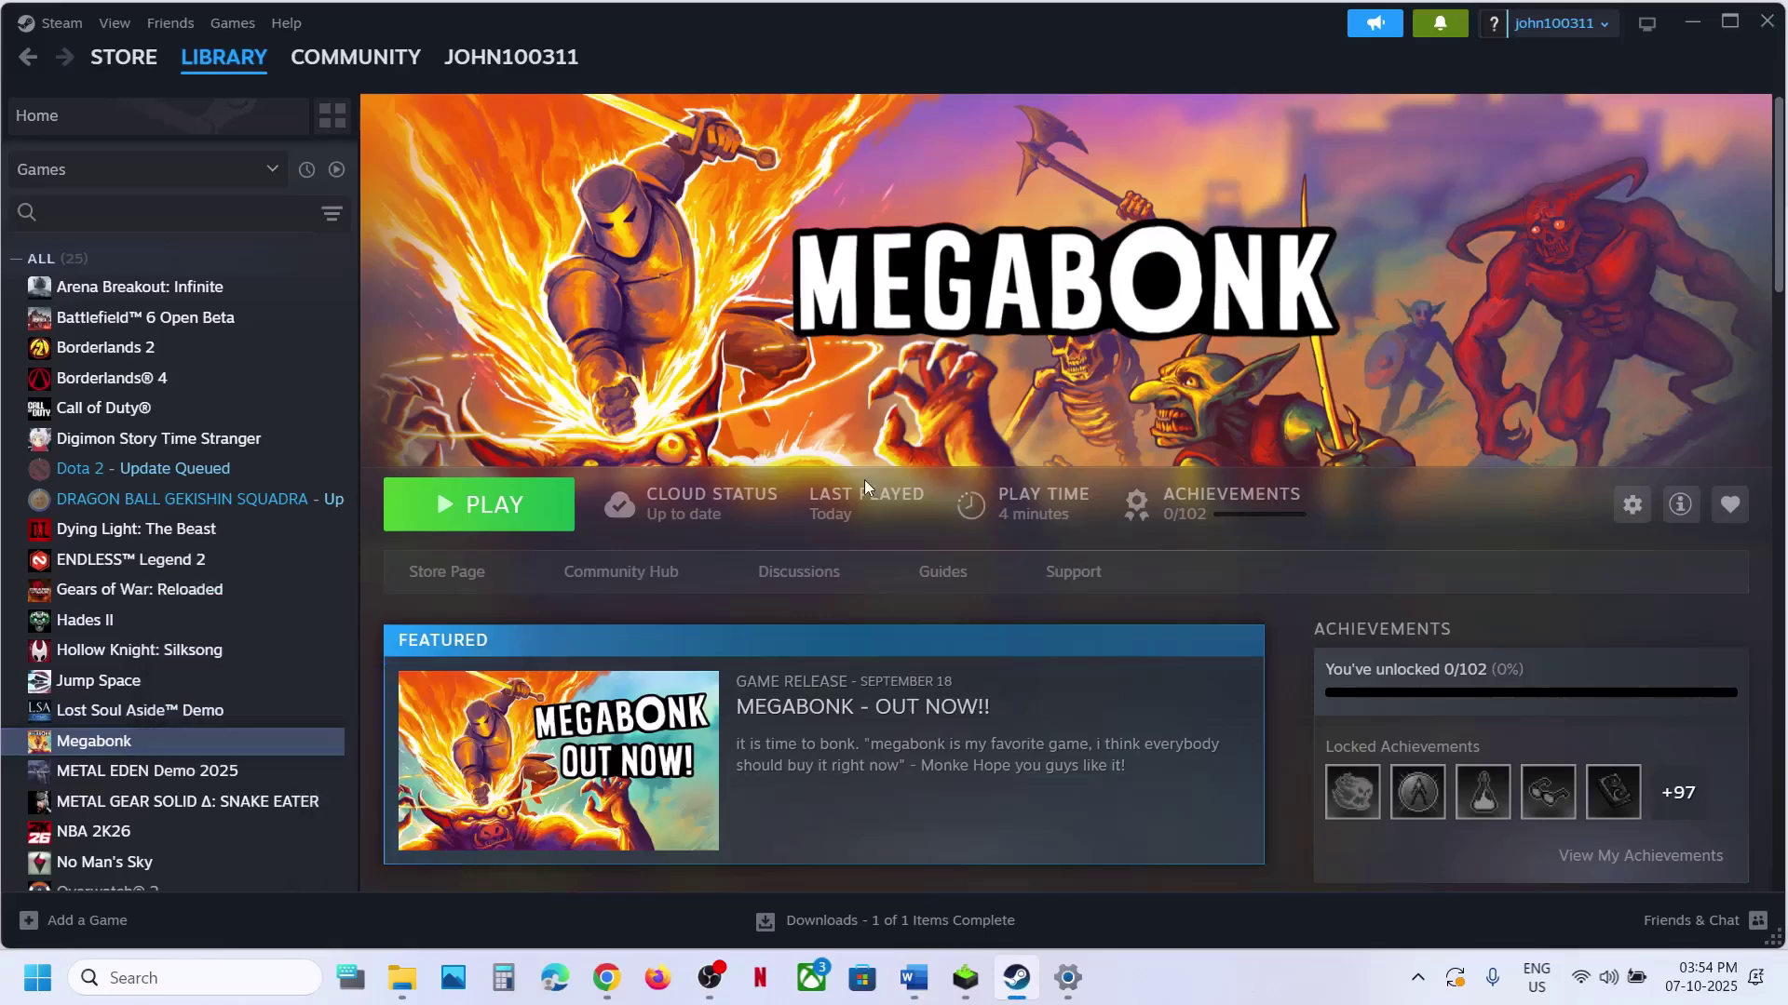
Highlight Step 14's advice in Word on reinstalling the game to C Drive or another SSD, and return to Steam
click(924, 971)
click(730, 686)
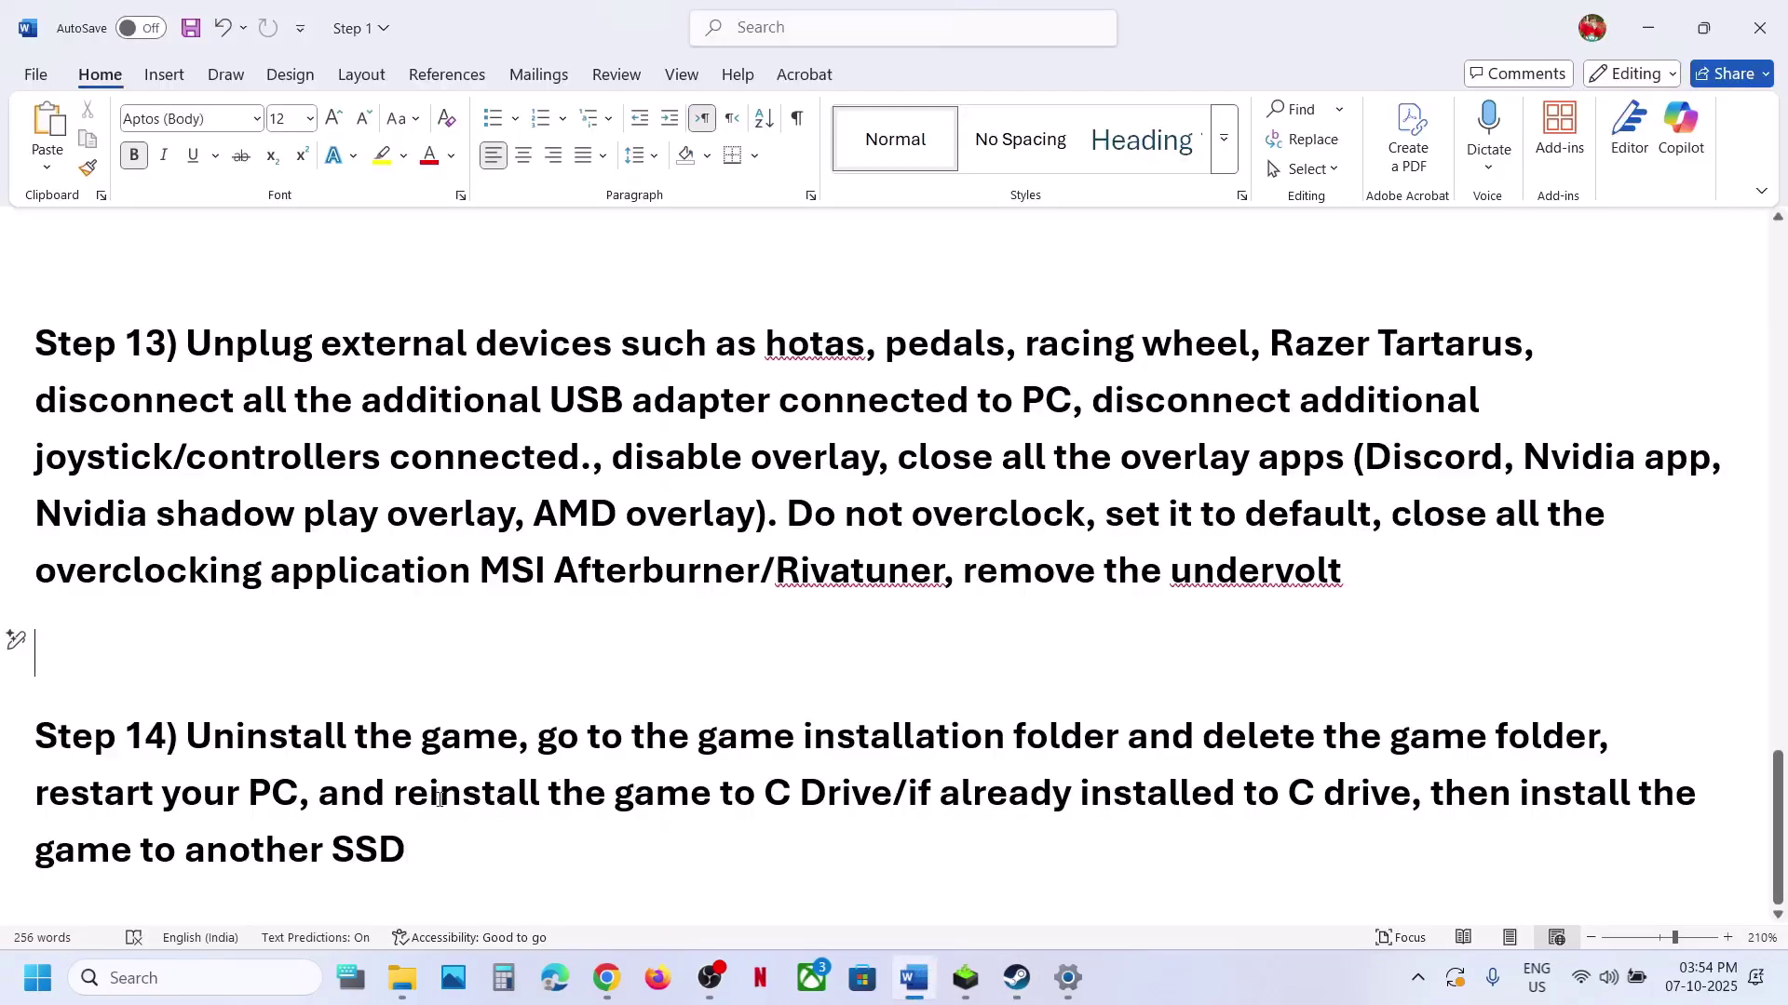
drag(438, 799, 892, 799)
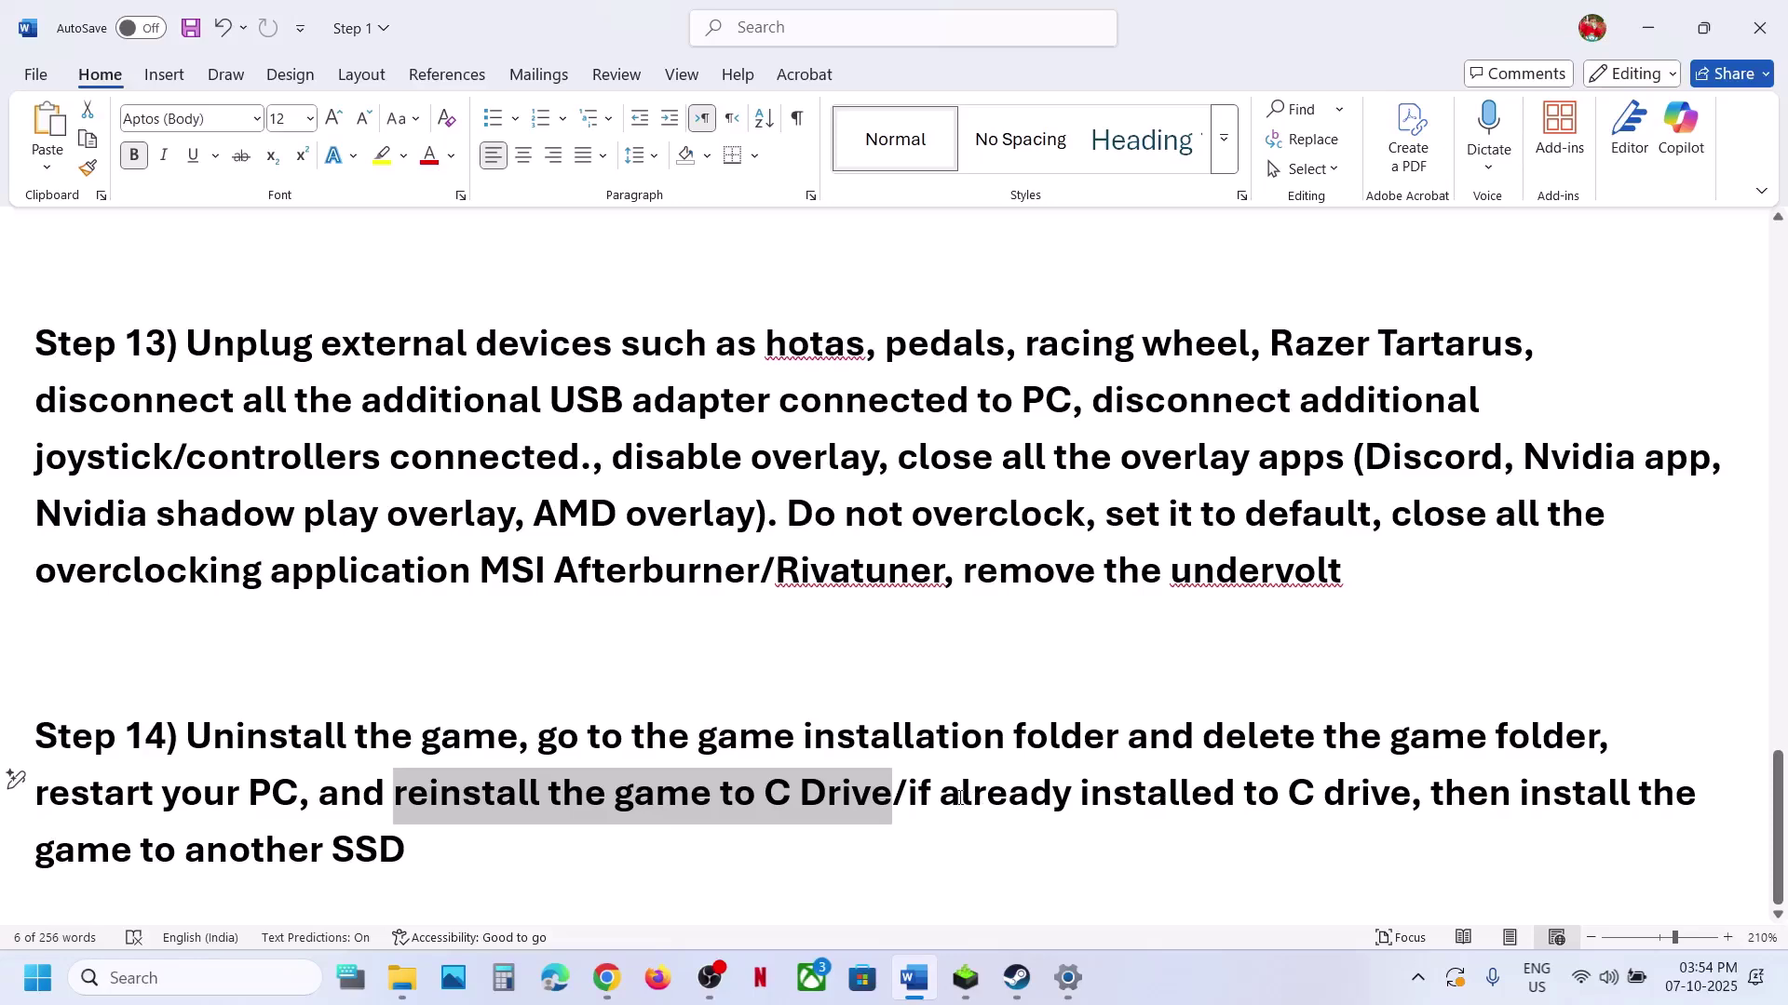
drag(959, 798, 1378, 857)
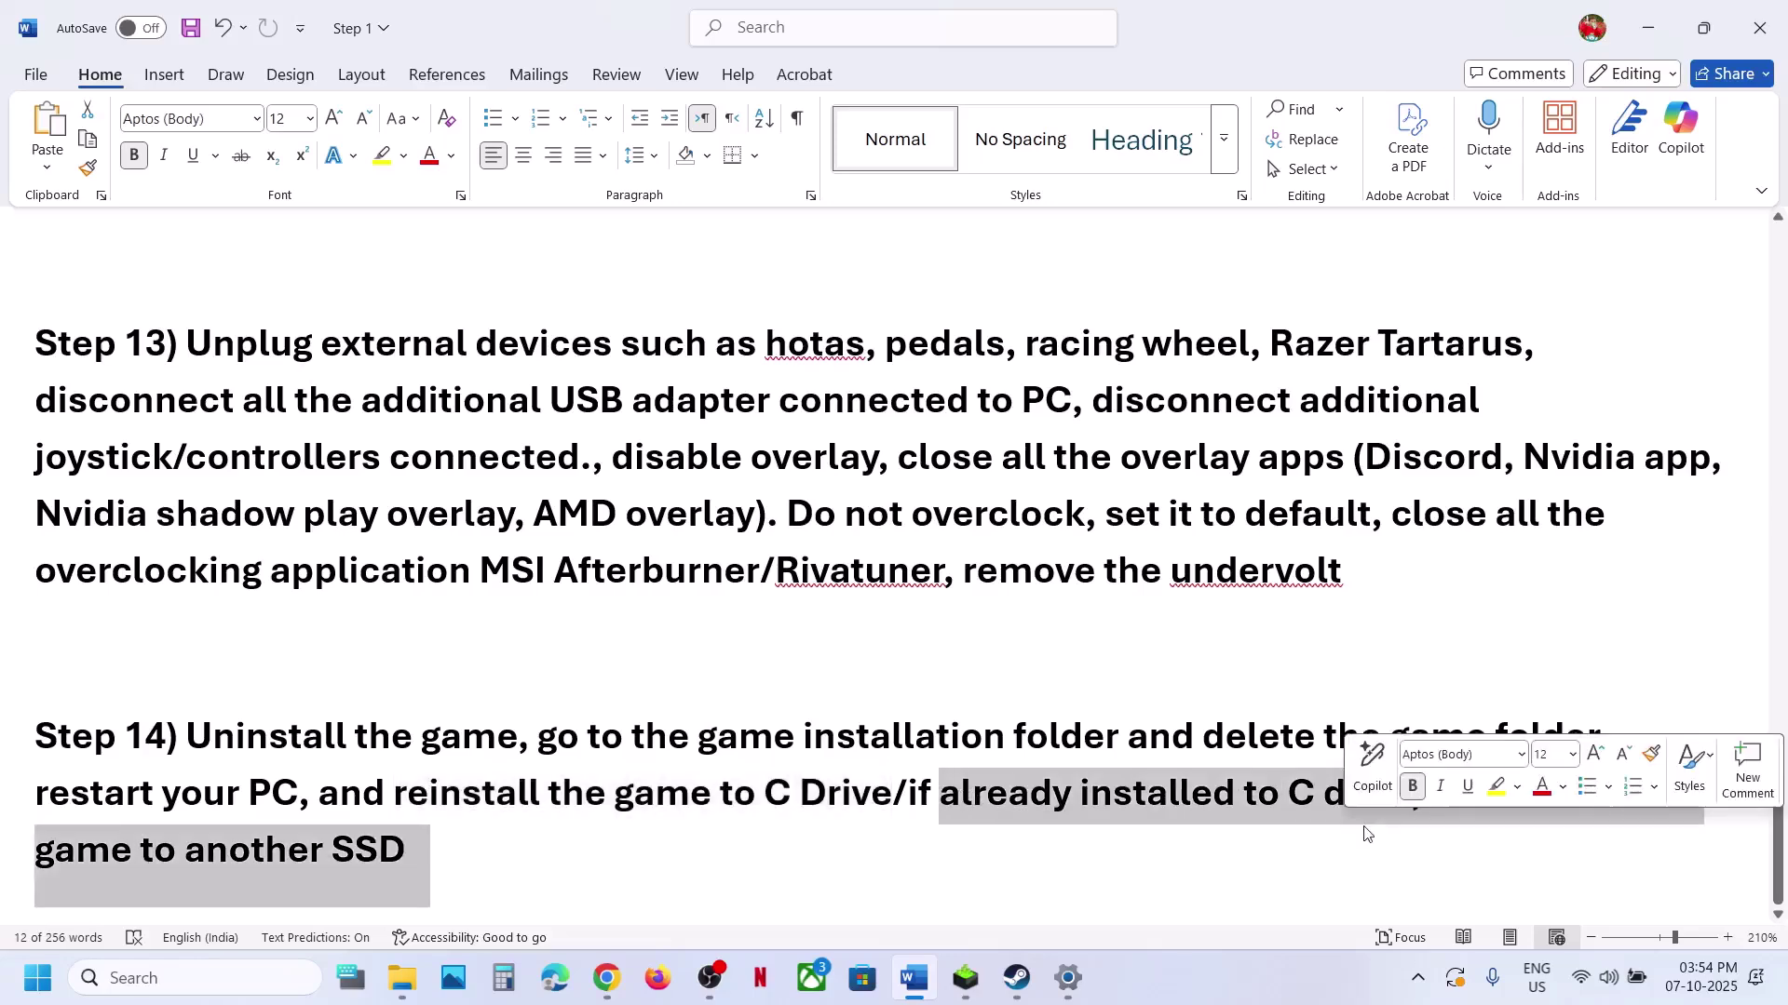
click(965, 619)
click(1017, 978)
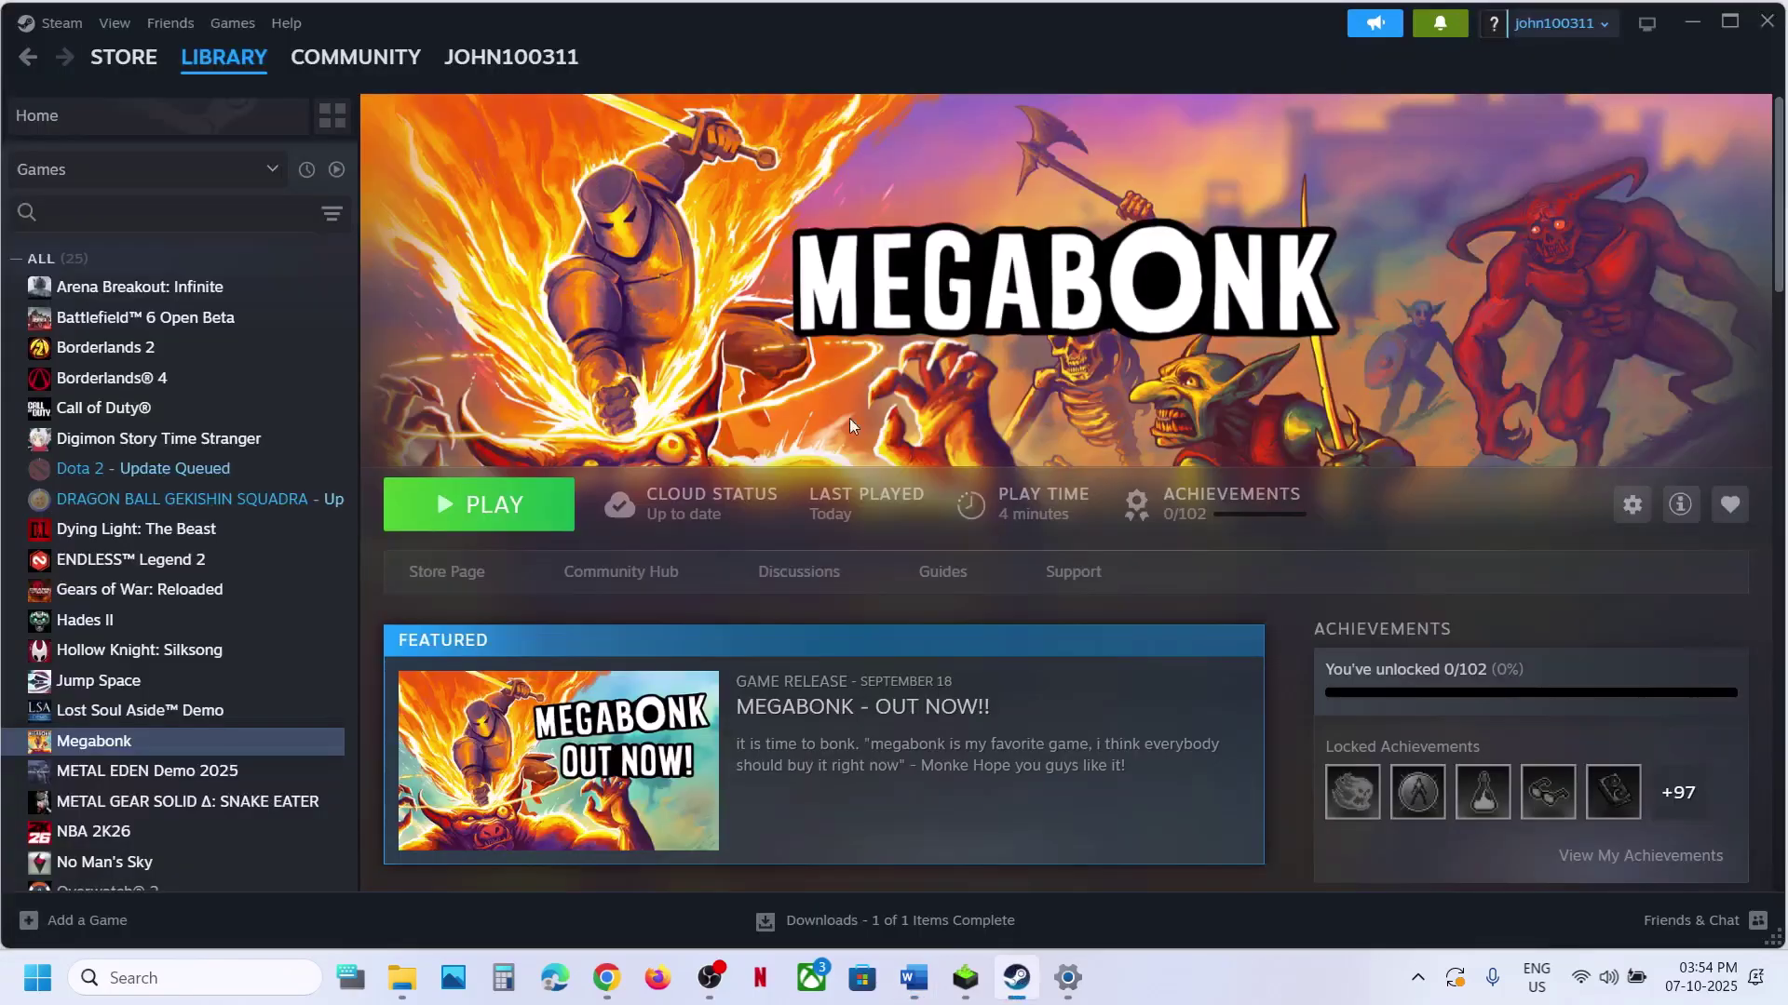